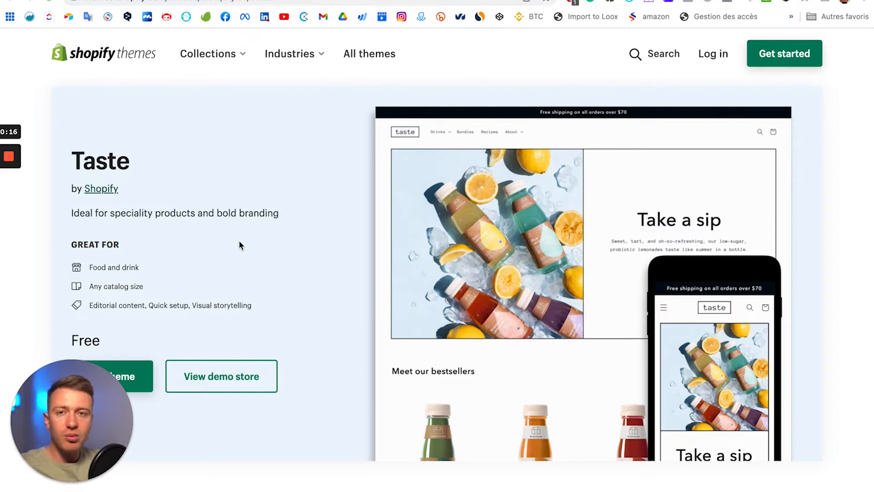
# Step: Switch to the browser tab with the Taste theme's 'Take a sip' demo store preview
pyautogui.scroll(-3, 597, 237)
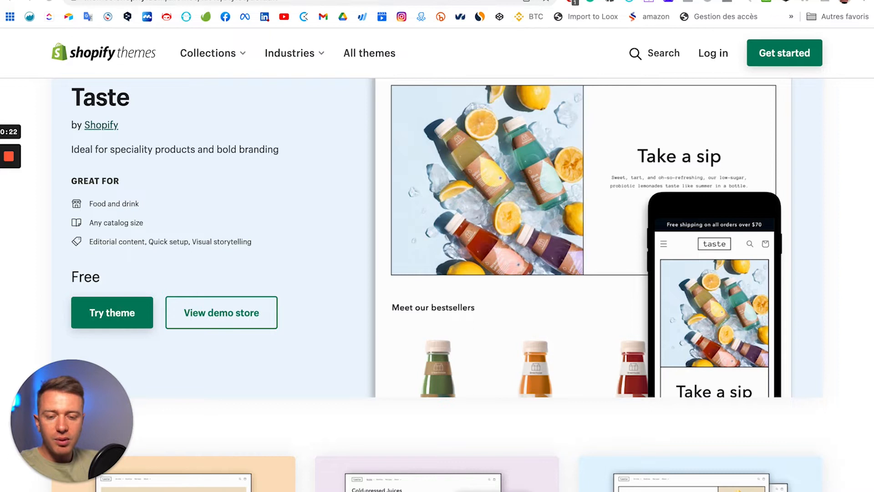
pyautogui.hotkey('ctrl', 'Tab')
pyautogui.scroll(-5, 74, 166)
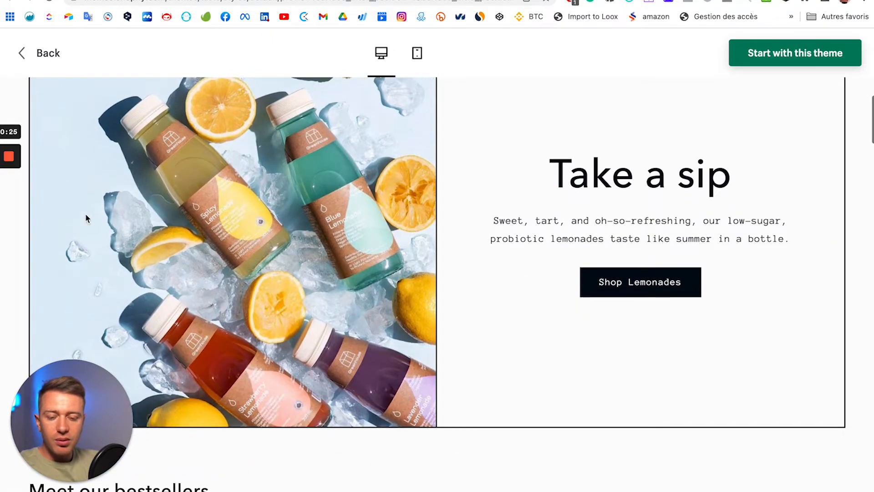
# Step: Scroll down the Taste demo homepage and try the Fiery Ginger Booster's Six Pack and Twelve Pack sizes
pyautogui.scroll(-6, 236, 203)
pyautogui.scroll(-10, 236, 207)
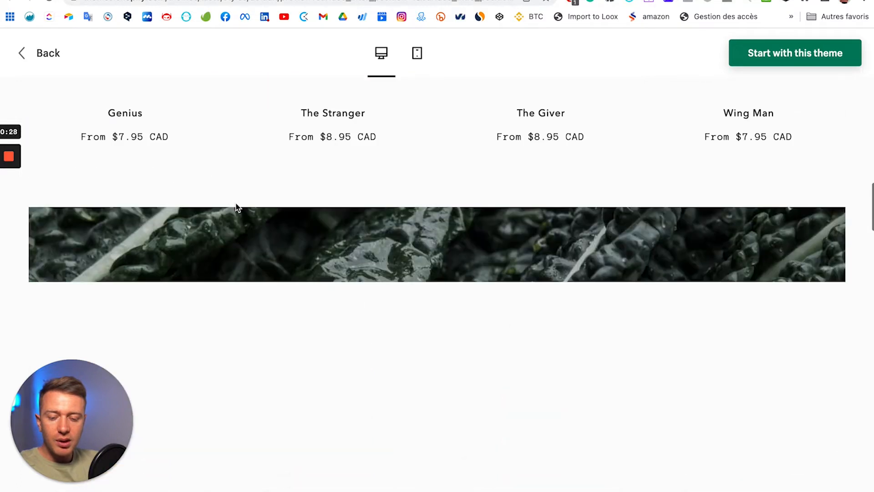
pyautogui.scroll(10, 237, 207)
pyautogui.scroll(-2, 237, 208)
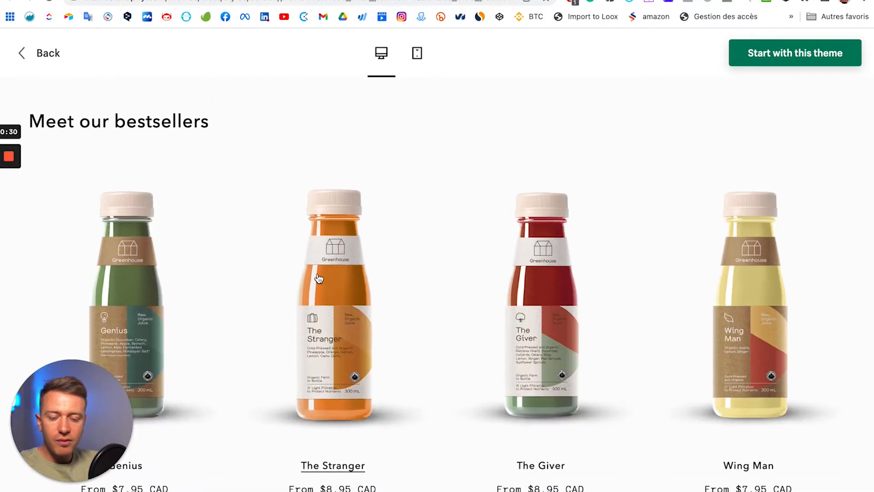
pyautogui.scroll(-2, 302, 276)
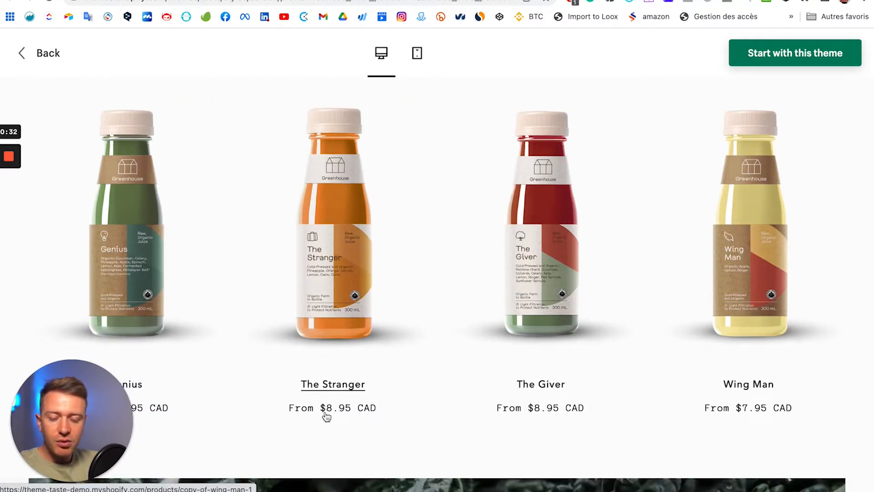
pyautogui.scroll(-12, 473, 412)
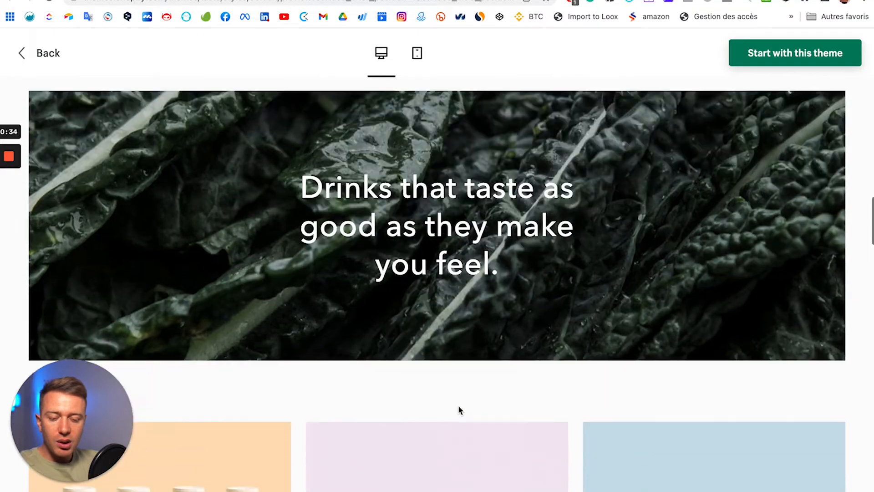
pyautogui.scroll(-2, 458, 409)
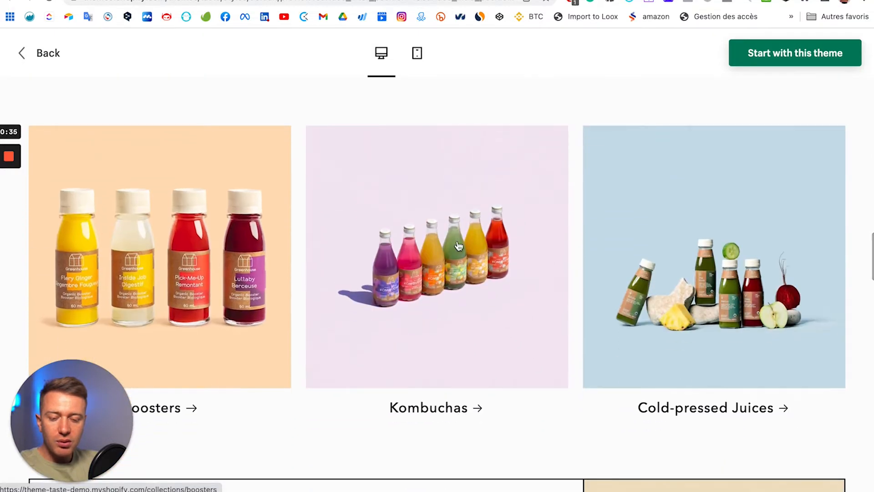
pyautogui.scroll(-8, 308, 260)
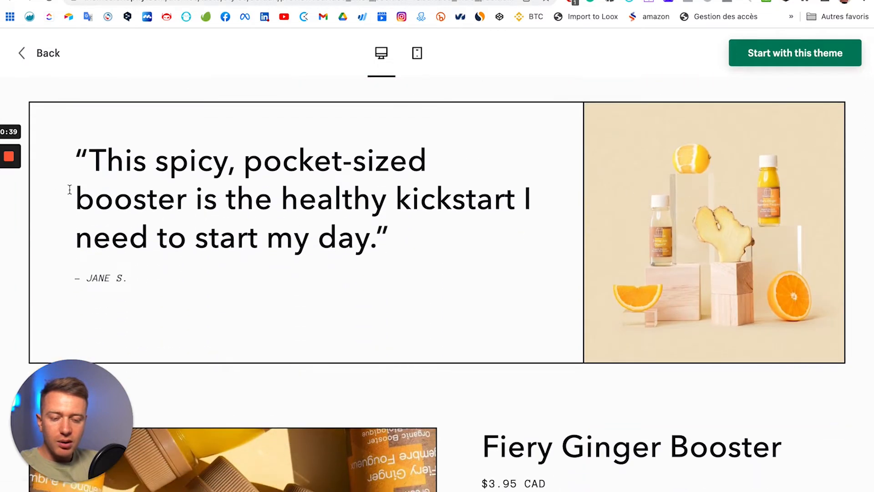
pyautogui.scroll(-6, 507, 221)
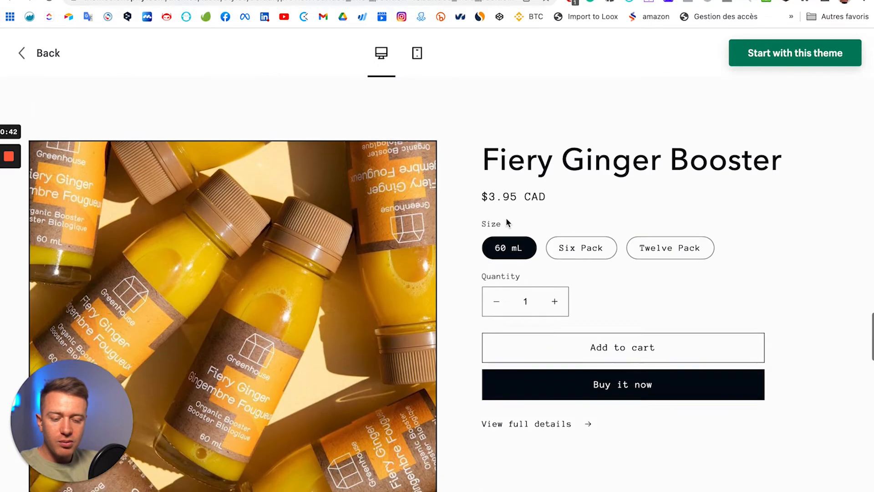
pyautogui.scroll(-1, 233, 258)
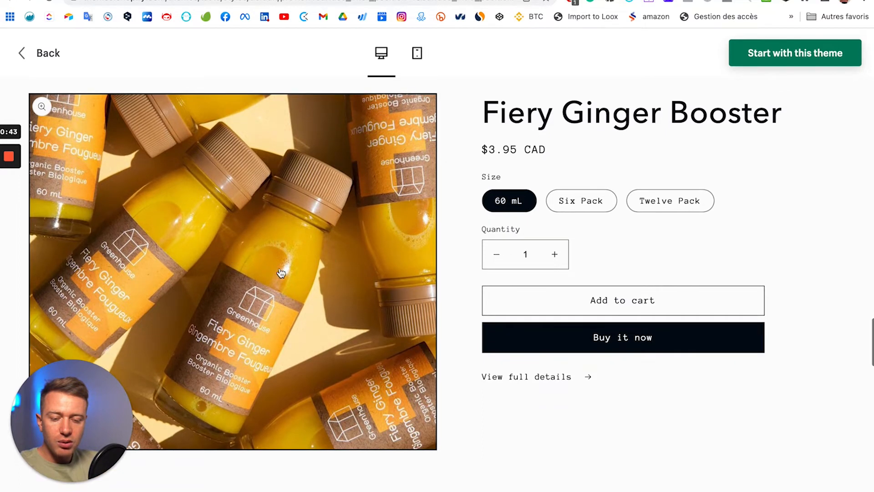
pyautogui.click(579, 206)
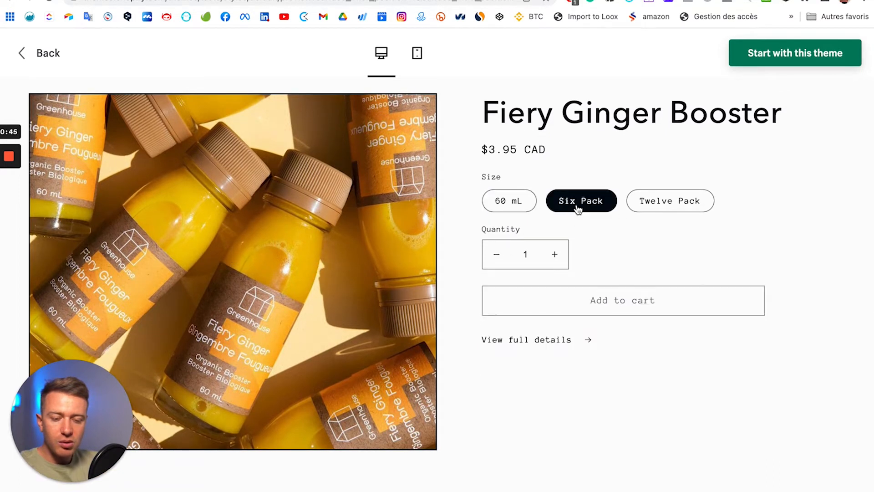
pyautogui.click(687, 203)
# Step: Browse the rest of the demo homepage, then return to the free-shipping banner and 'Take a sip' hero
pyautogui.scroll(-10, 459, 206)
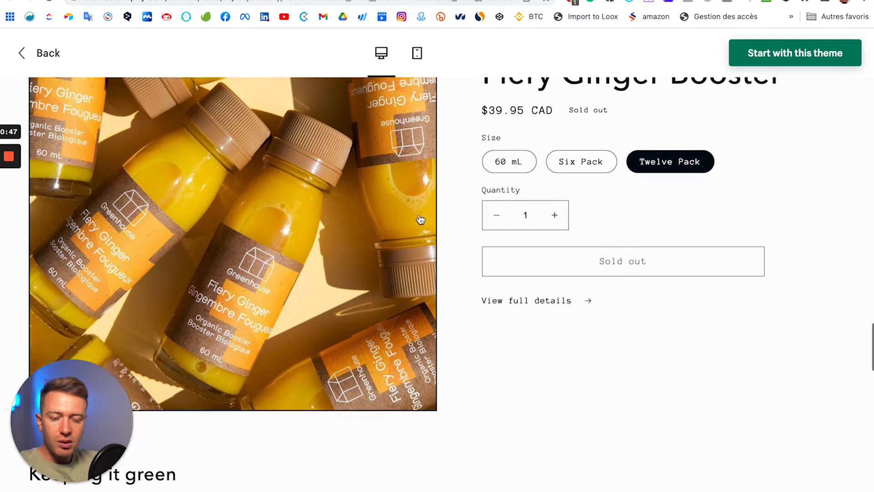
pyautogui.scroll(-4, 529, 205)
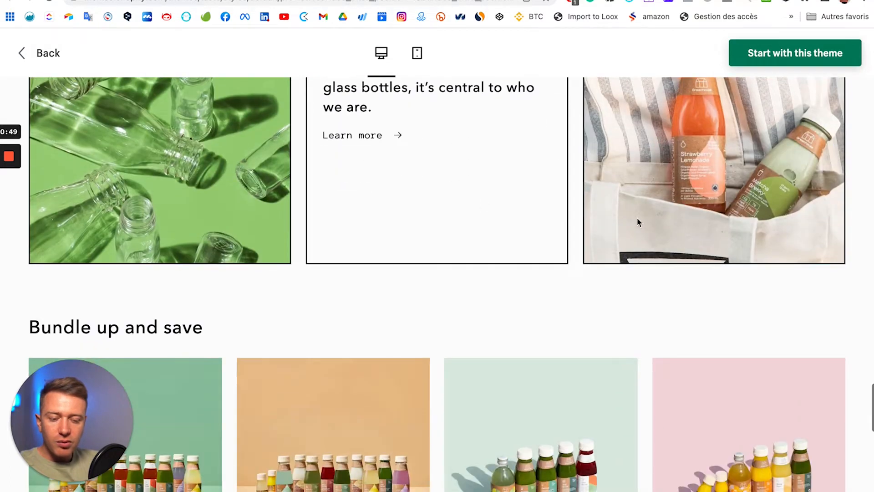
pyautogui.scroll(6, 705, 221)
pyautogui.scroll(1, 363, 262)
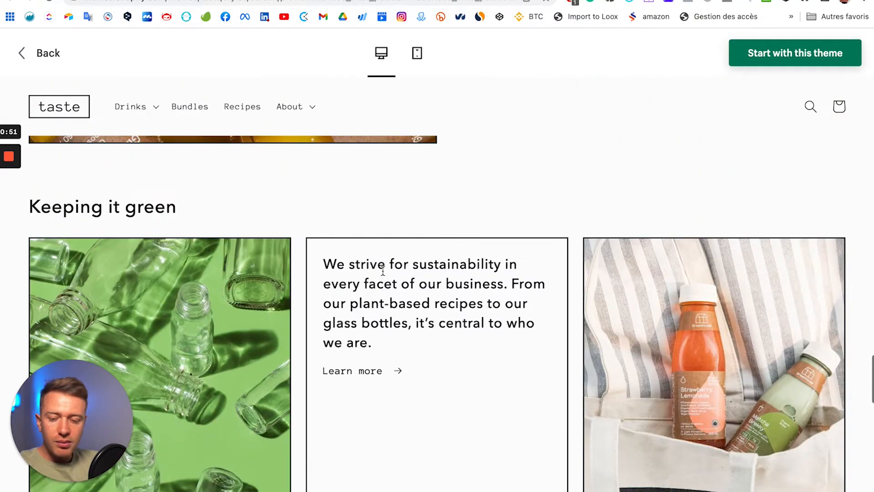
pyautogui.scroll(-10, 488, 273)
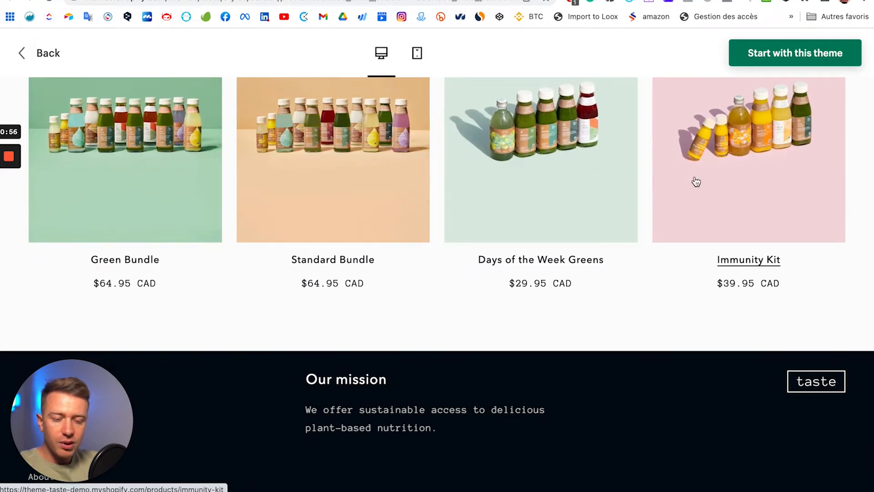
pyautogui.scroll(-2, 596, 191)
pyautogui.scroll(5, 480, 177)
pyautogui.scroll(2, 481, 179)
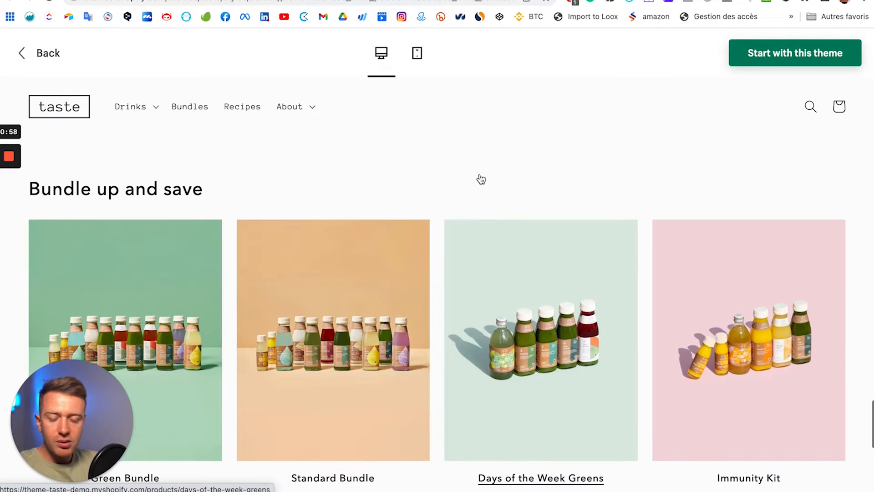
pyautogui.scroll(-7, 479, 178)
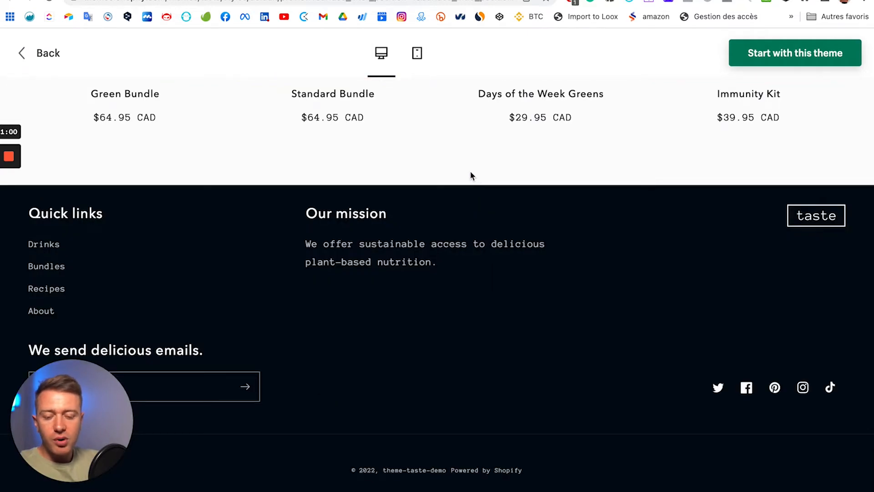
pyautogui.scroll(15, 471, 172)
pyautogui.scroll(10, 471, 176)
pyautogui.scroll(1, 413, 158)
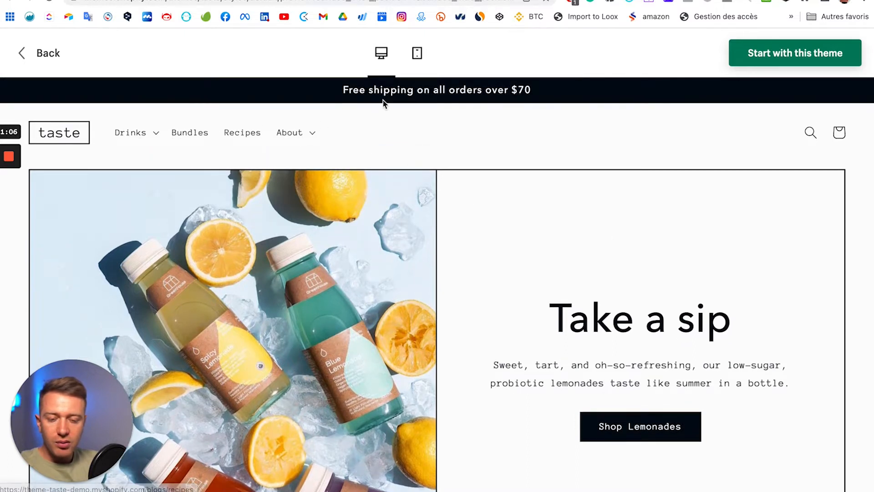
# Step: Open and close the Drinks menu in the demo store header, then scroll down the homepage
pyautogui.click(130, 133)
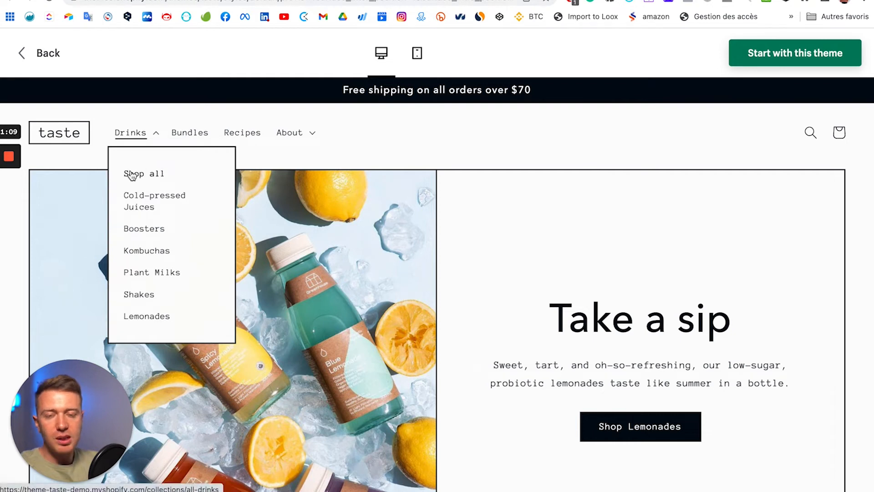
pyautogui.click(491, 239)
pyautogui.scroll(-3, 309, 262)
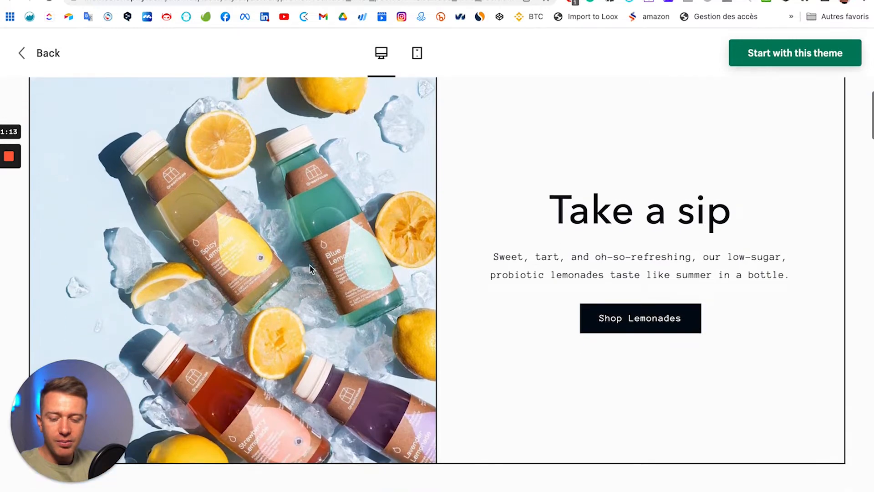
pyautogui.scroll(-20, 154, 229)
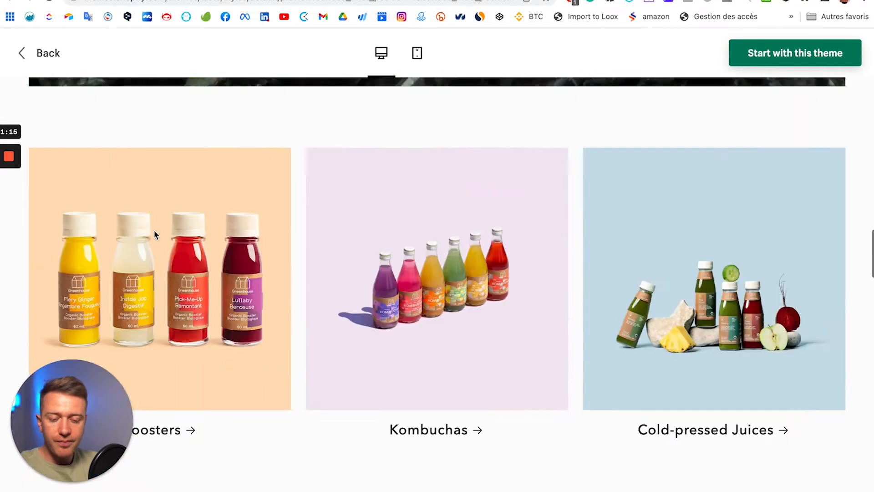
pyautogui.scroll(-15, 155, 234)
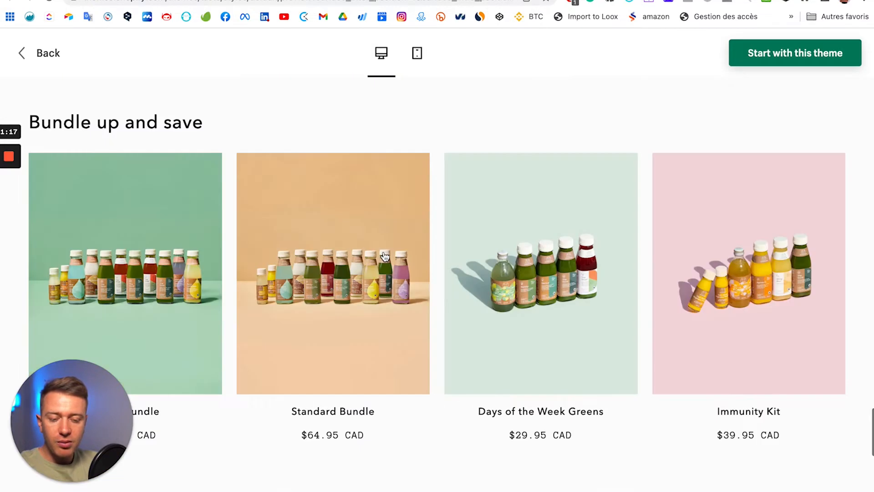
pyautogui.scroll(-8, 385, 256)
# Step: Back at the top, show the Drinks menu with Juices, Boosters, Kombuchas, Plant Milks, Shakes and Lemonades
pyautogui.scroll(12, 384, 256)
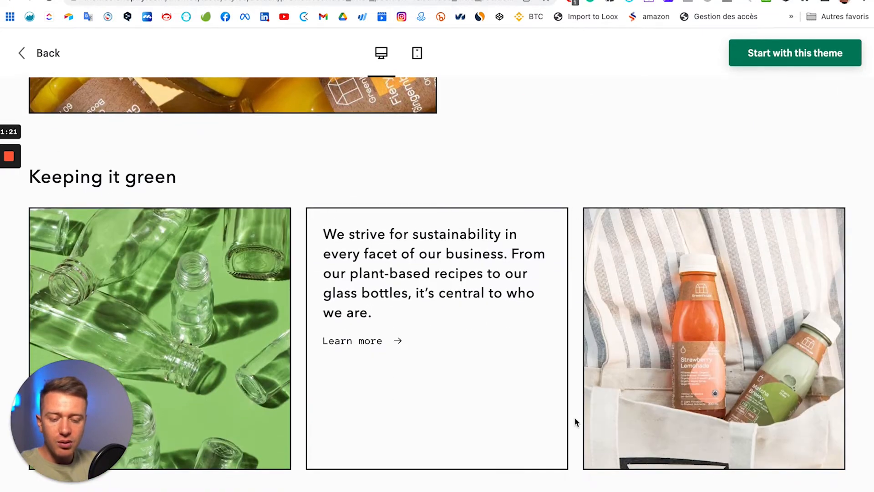
pyautogui.scroll(10, 271, 312)
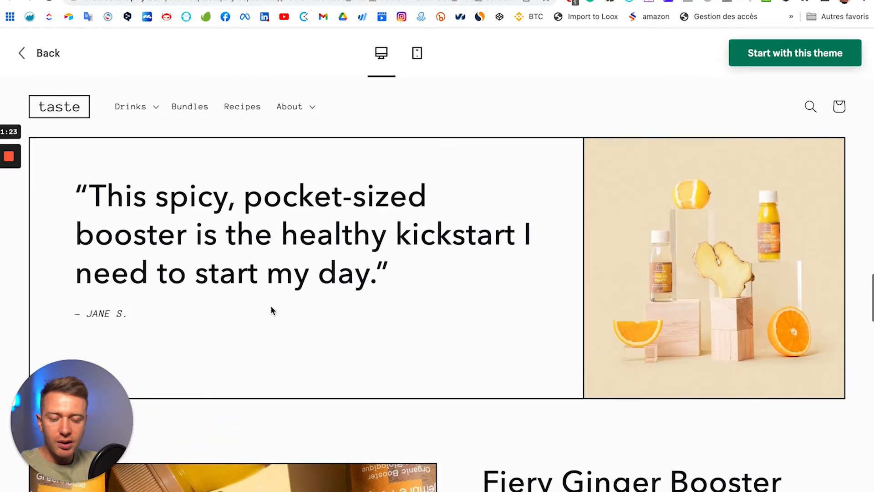
pyautogui.scroll(12, 271, 308)
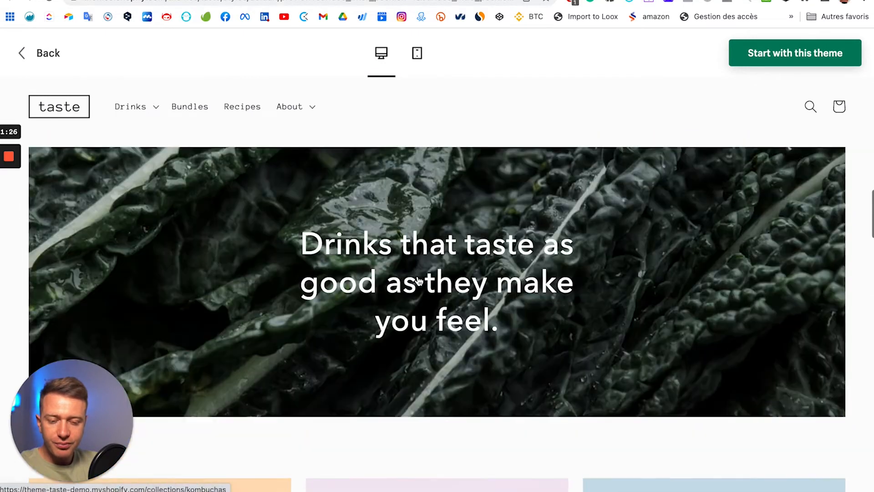
pyautogui.scroll(8, 419, 281)
pyautogui.scroll(-5, 250, 258)
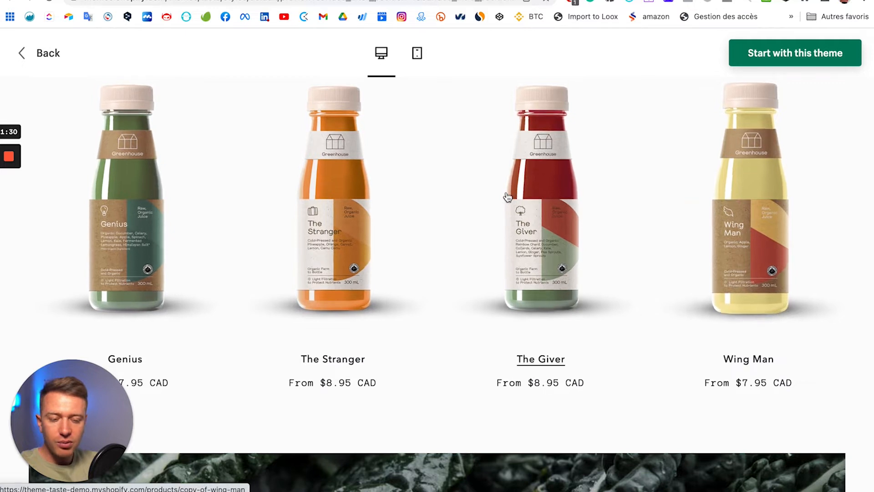
pyautogui.scroll(10, 500, 200)
pyautogui.click(156, 136)
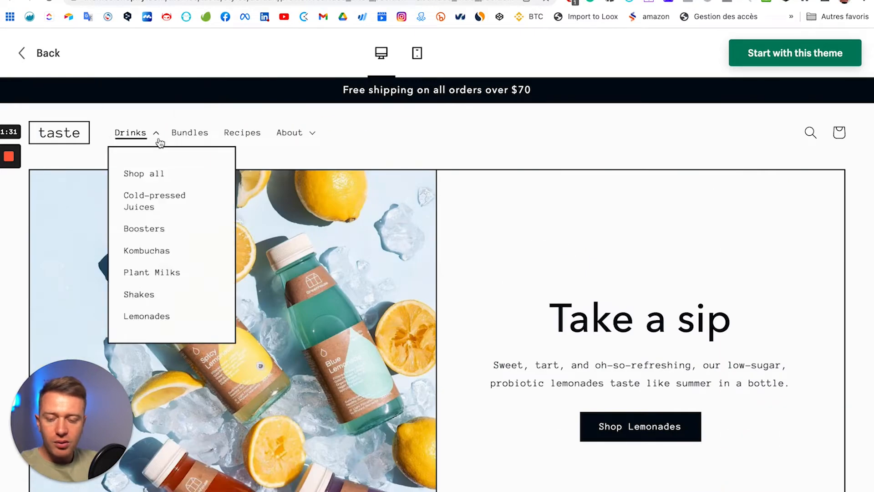
pyautogui.click(144, 204)
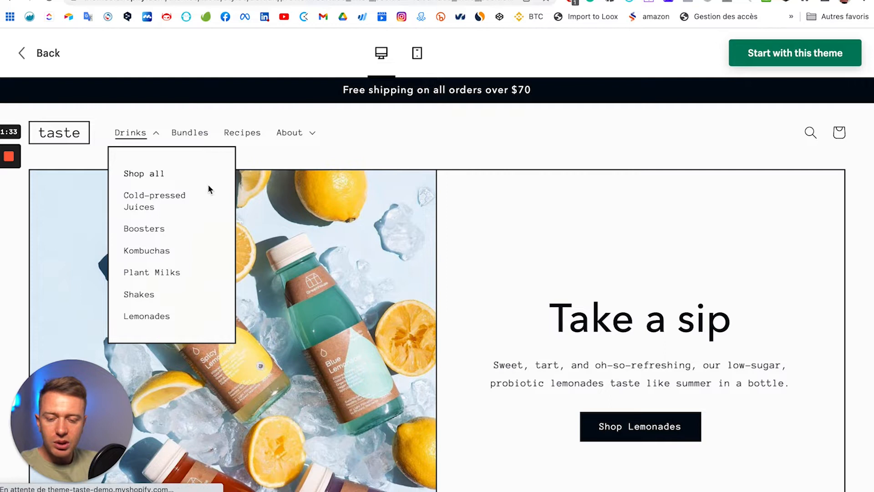
pyautogui.scroll(-8, 447, 268)
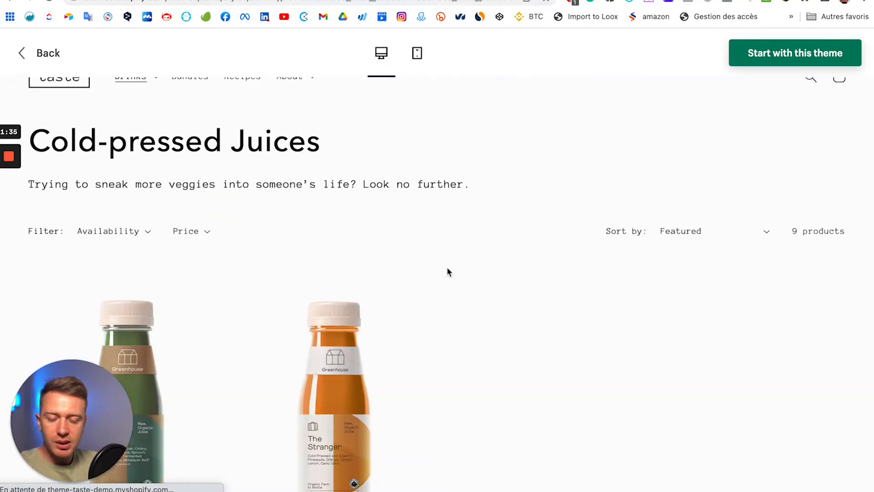
pyautogui.scroll(-2, 466, 236)
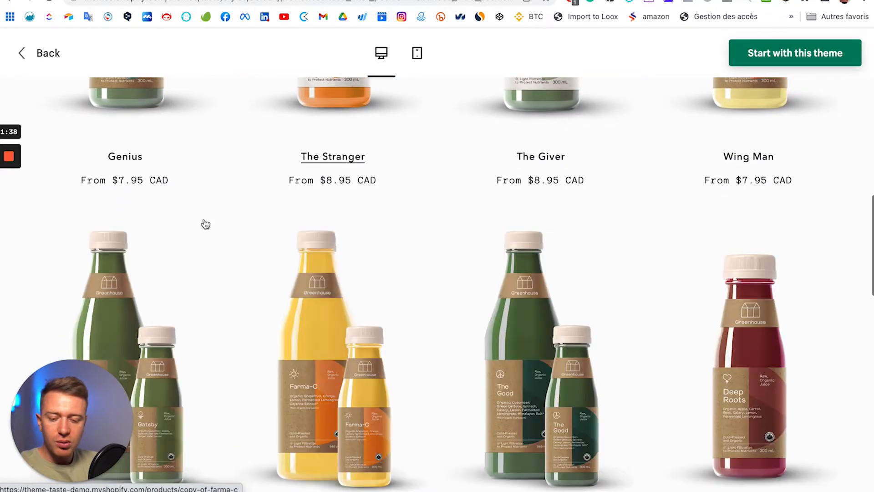
pyautogui.scroll(-5, 204, 224)
pyautogui.scroll(-5, 541, 233)
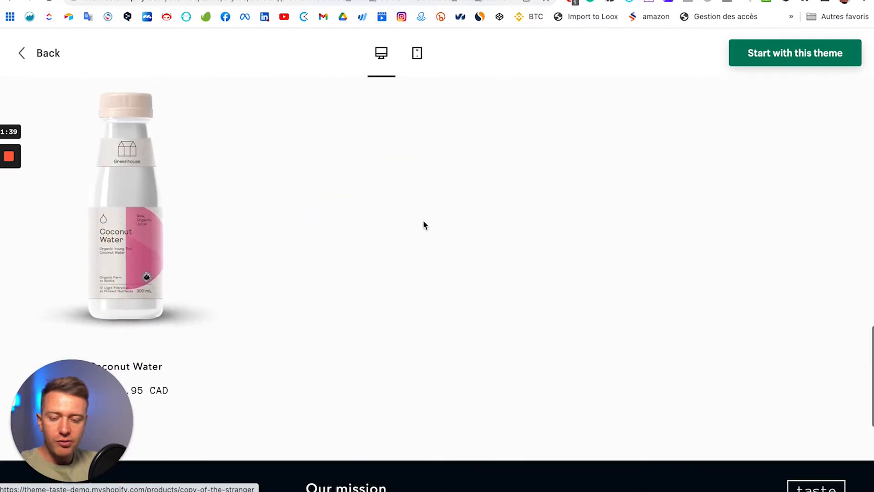
pyautogui.scroll(7, 423, 224)
pyautogui.scroll(9, 679, 197)
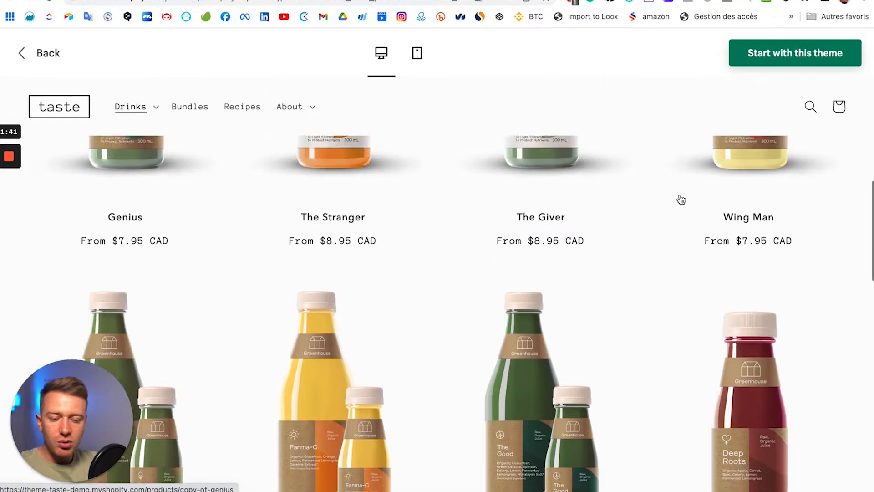
pyautogui.scroll(1, 683, 209)
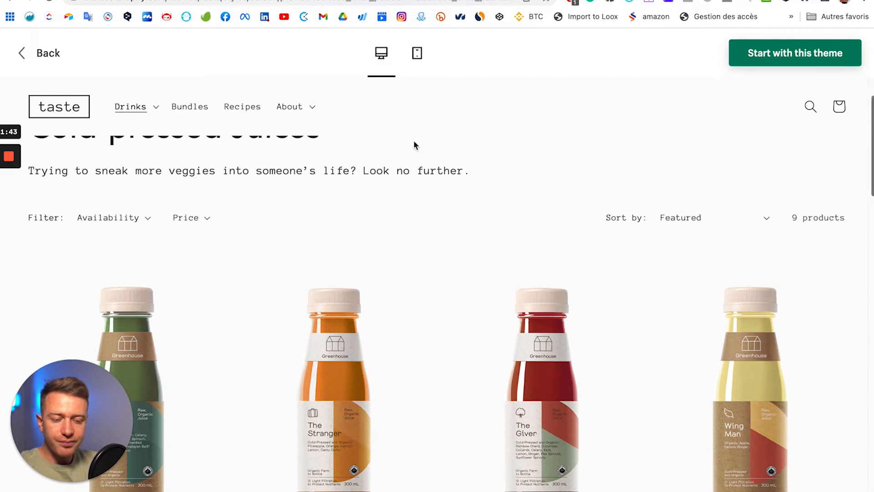
pyautogui.scroll(2, 282, 142)
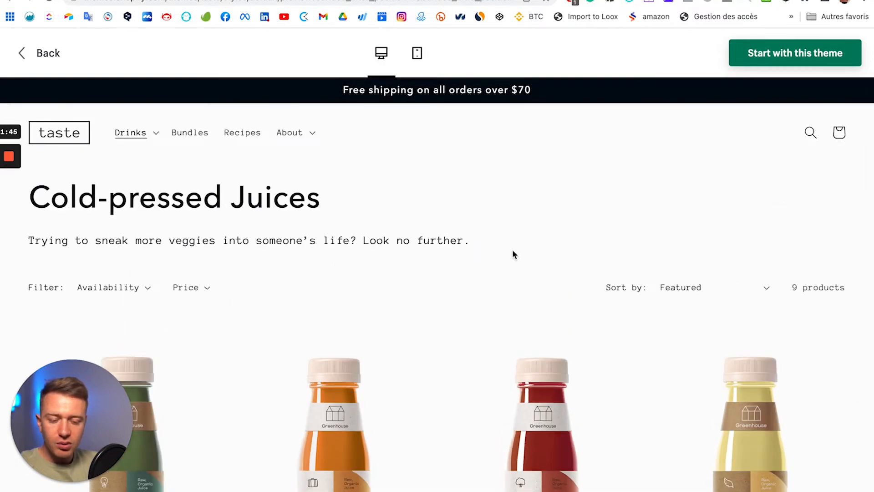
pyautogui.scroll(-3, 513, 255)
# Step: Open The Giver product page and highlight its ingredients text
pyautogui.click(549, 318)
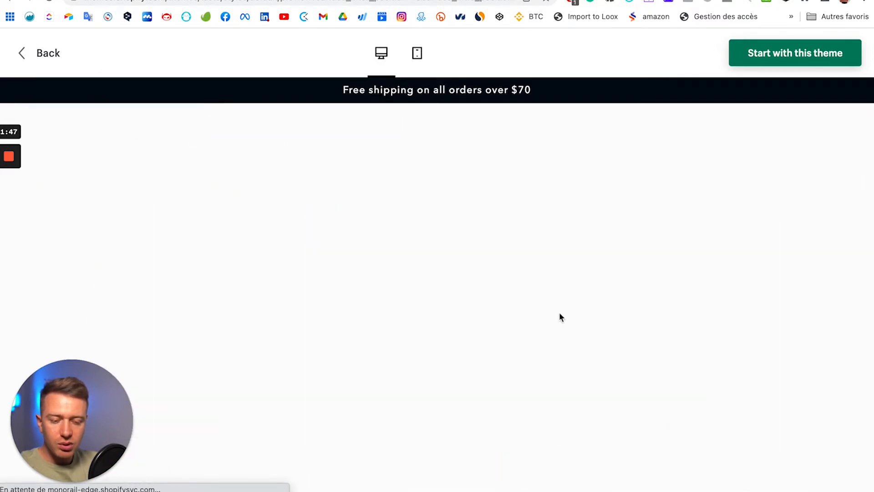
pyautogui.scroll(-3, 368, 223)
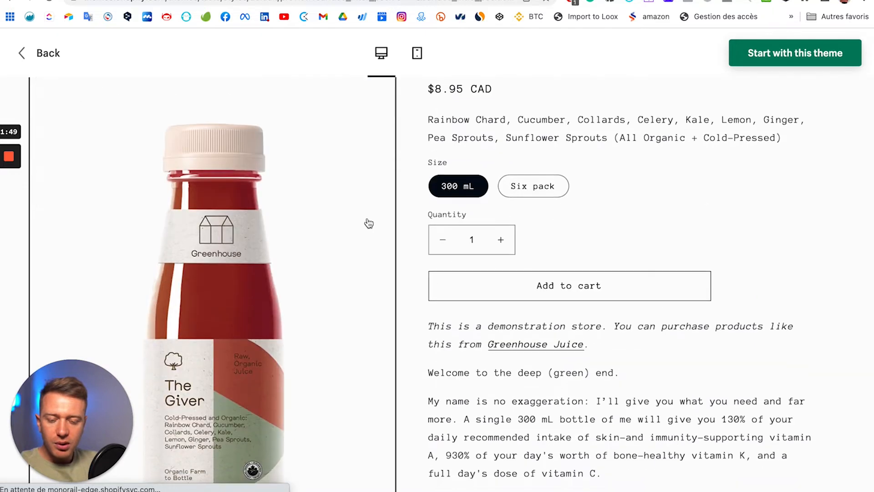
pyautogui.scroll(-2, 254, 219)
pyautogui.scroll(5, 538, 279)
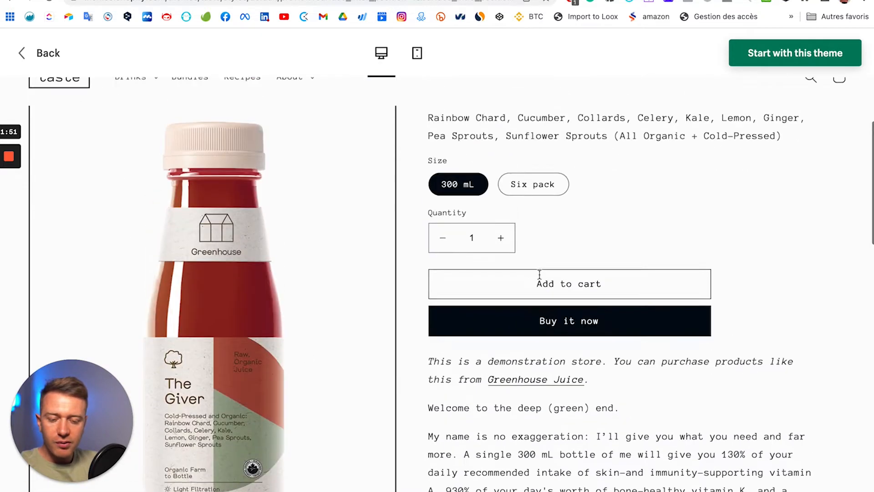
pyautogui.moveTo(411, 213); pyautogui.dragTo(842, 238)
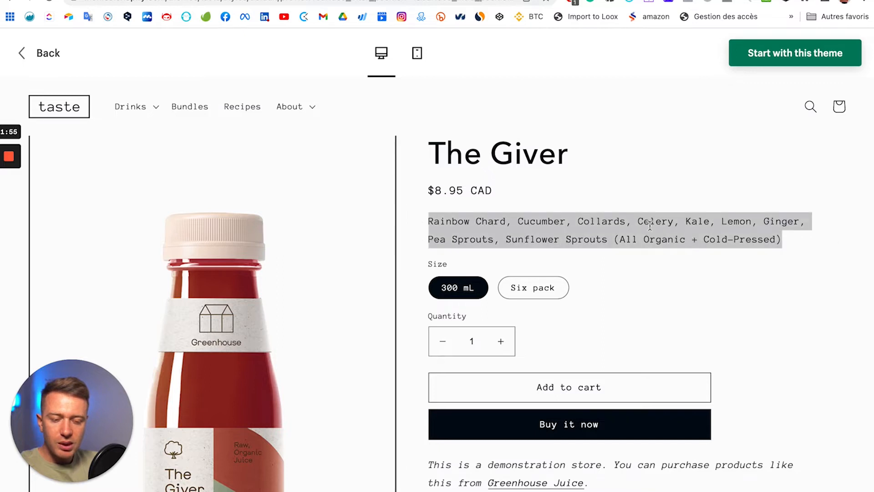
# Step: Expand the FAQ answers to 'How much is shipping?' and 'What are the nutrition details?'
pyautogui.scroll(-5, 576, 234)
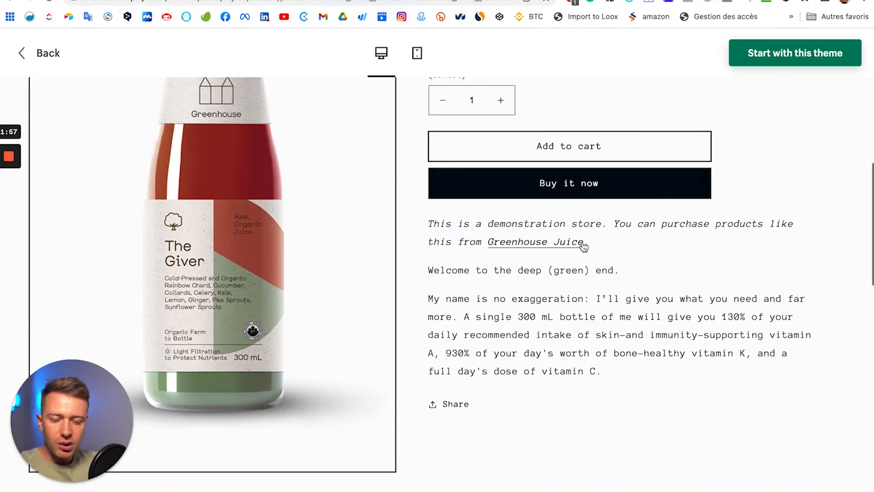
pyautogui.scroll(-10, 584, 246)
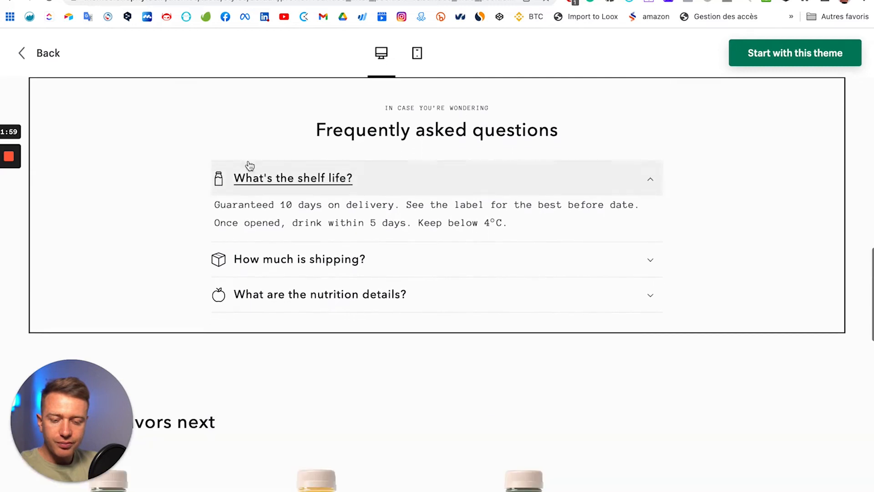
pyautogui.click(632, 261)
pyautogui.click(514, 344)
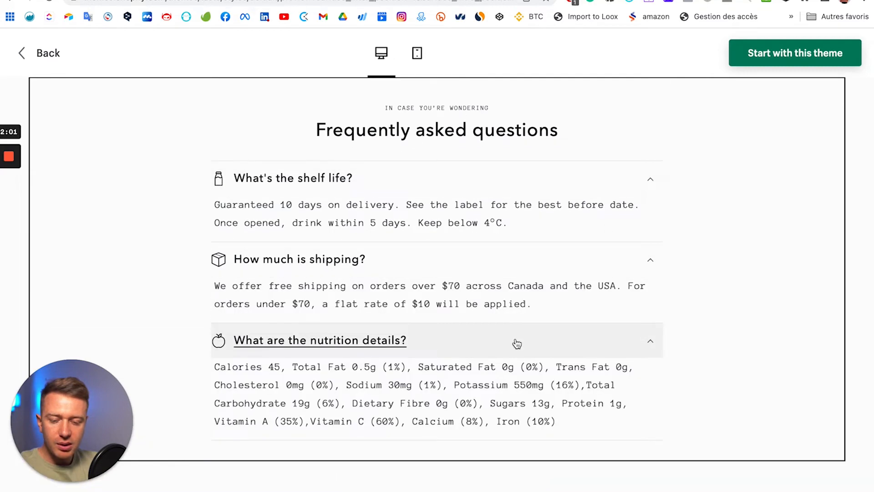
pyautogui.scroll(3, 271, 159)
pyautogui.scroll(-3, 704, 308)
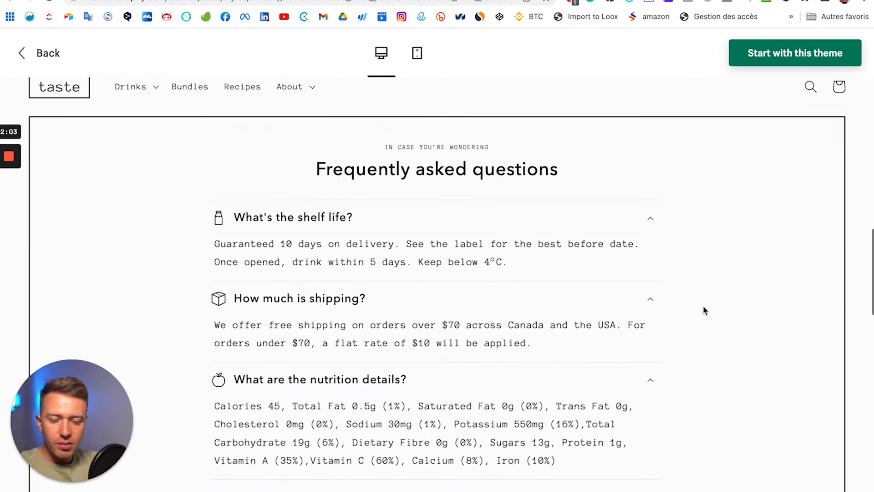
pyautogui.scroll(15, 435, 187)
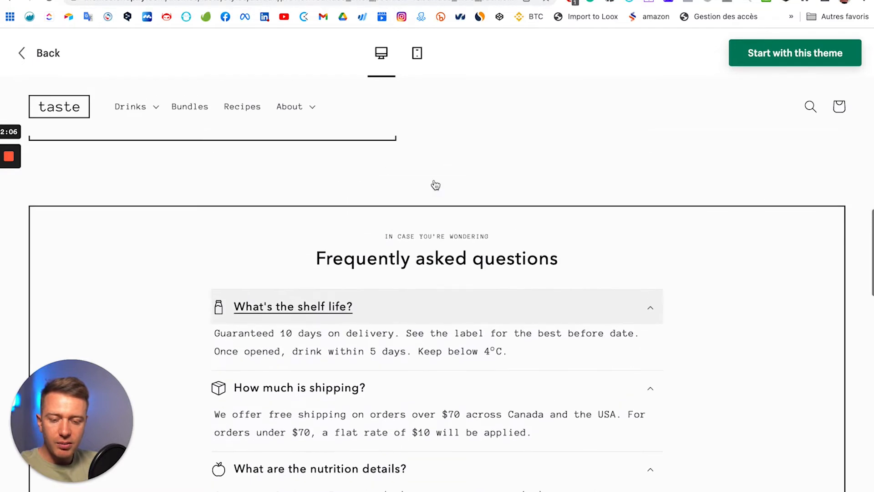
pyautogui.scroll(-15, 435, 182)
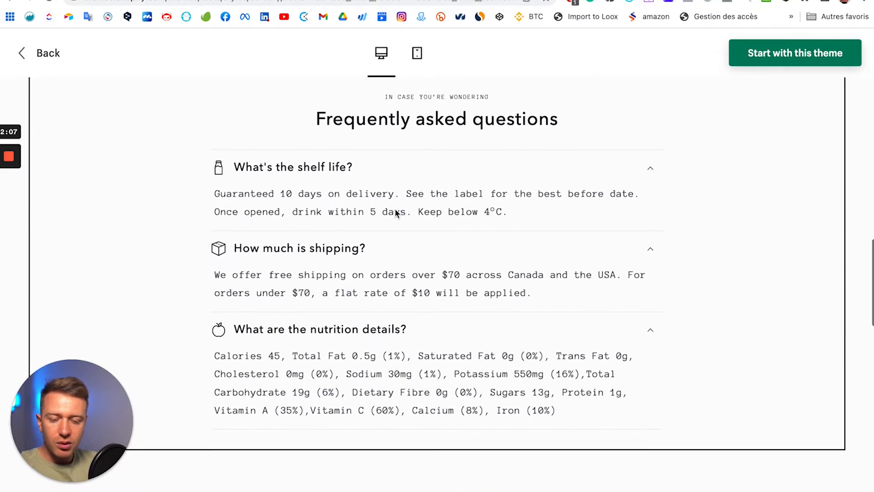
pyautogui.scroll(-10, 405, 172)
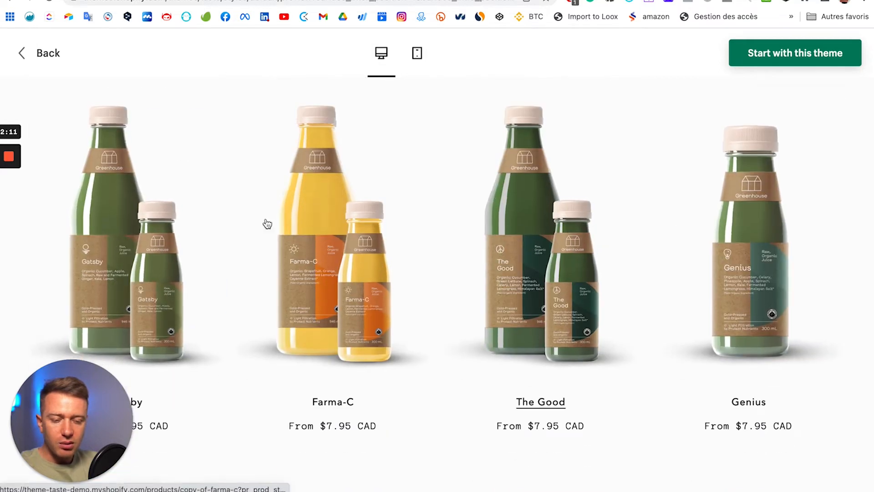
pyautogui.scroll(-3, 542, 186)
pyautogui.scroll(20, 634, 187)
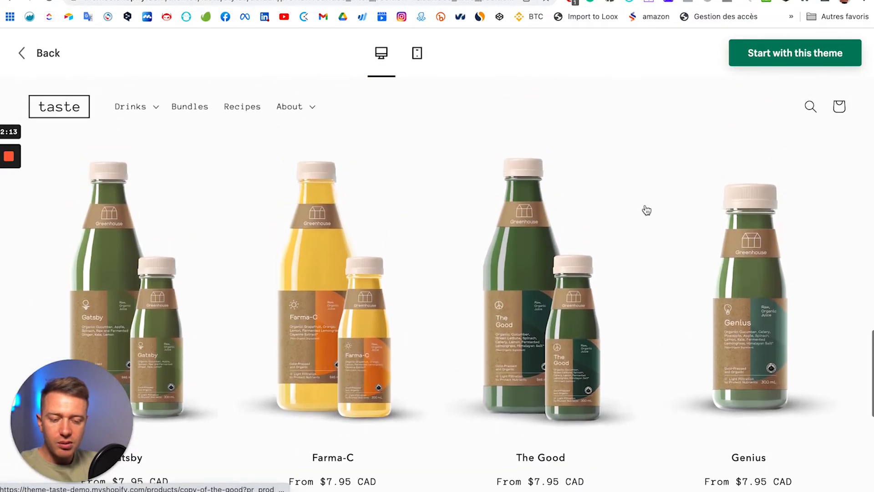
# Step: Add a 300 mL The Giver to the demo cart and go to the cart page
pyautogui.scroll(2, 283, 186)
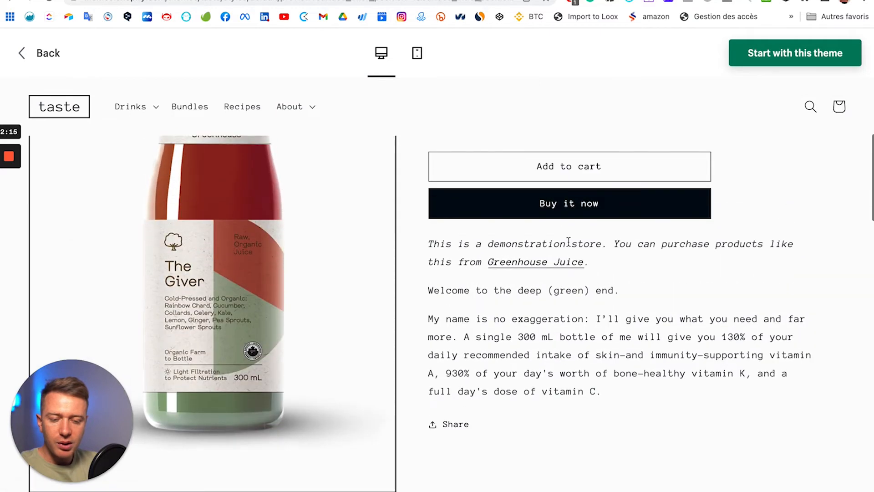
pyautogui.click(535, 168)
pyautogui.scroll(5, 364, 196)
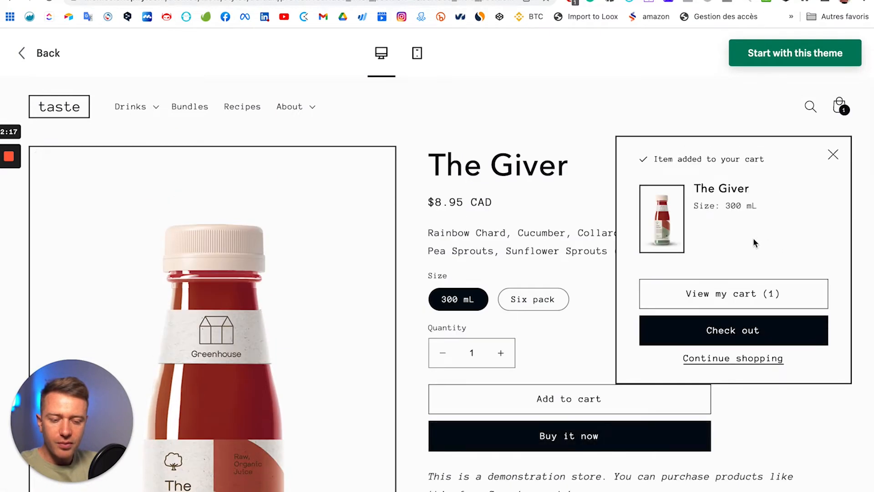
pyautogui.click(727, 293)
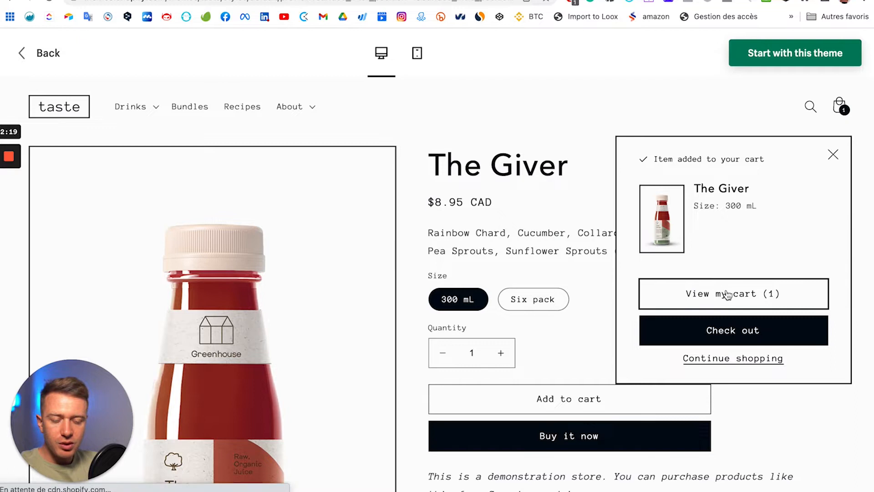
# Step: Review checkout with The Giver at $8.95 CAD, then return to the Taste theme listing
pyautogui.scroll(-2, 516, 275)
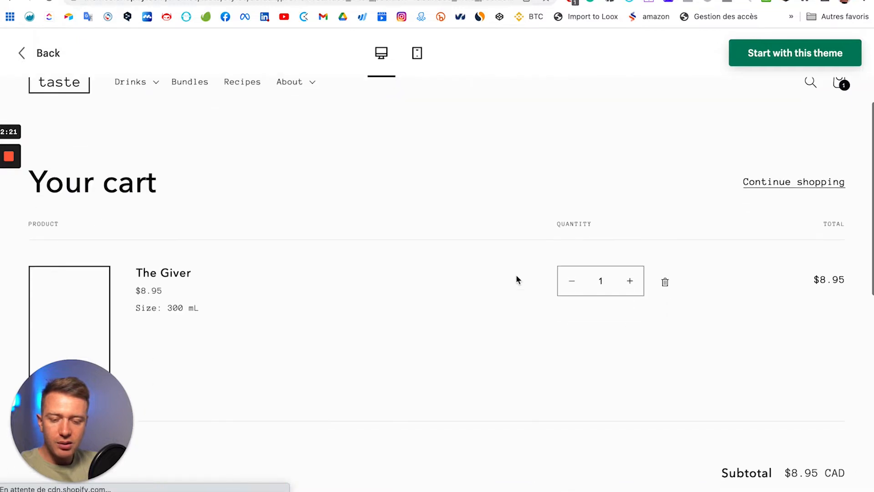
pyautogui.scroll(-2, 367, 262)
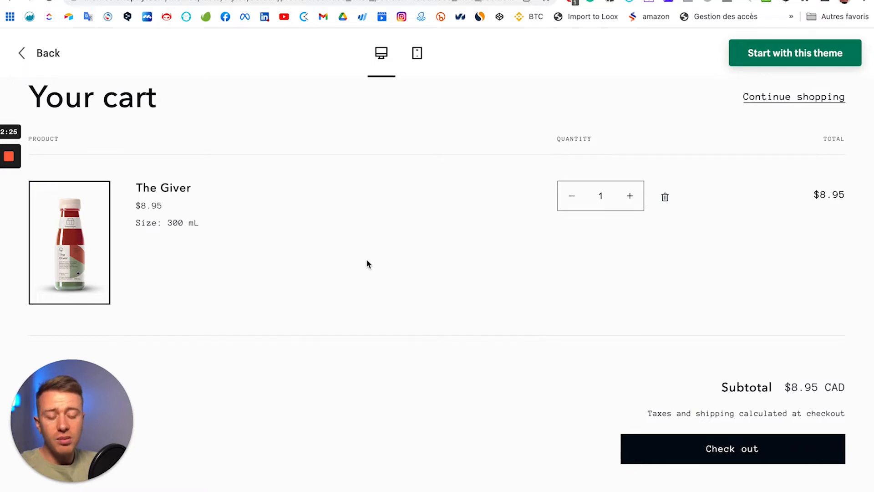
pyautogui.scroll(2, 644, 220)
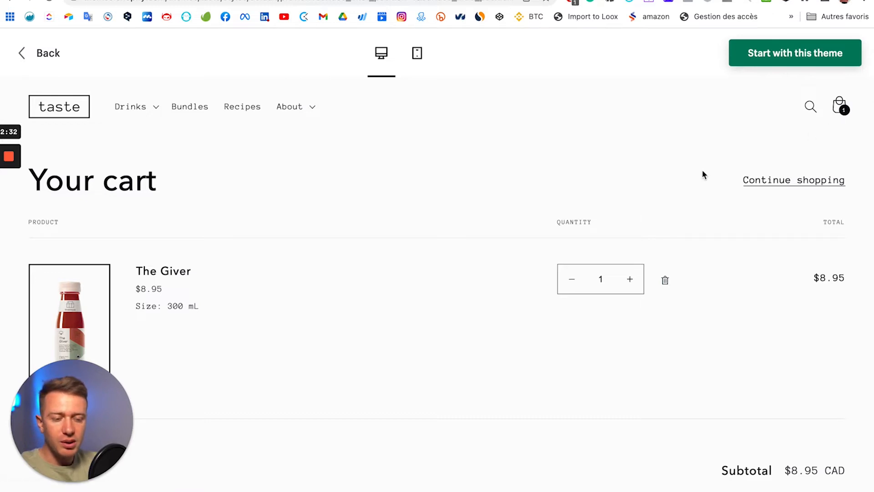
pyautogui.scroll(2, 703, 173)
pyautogui.scroll(-4, 647, 177)
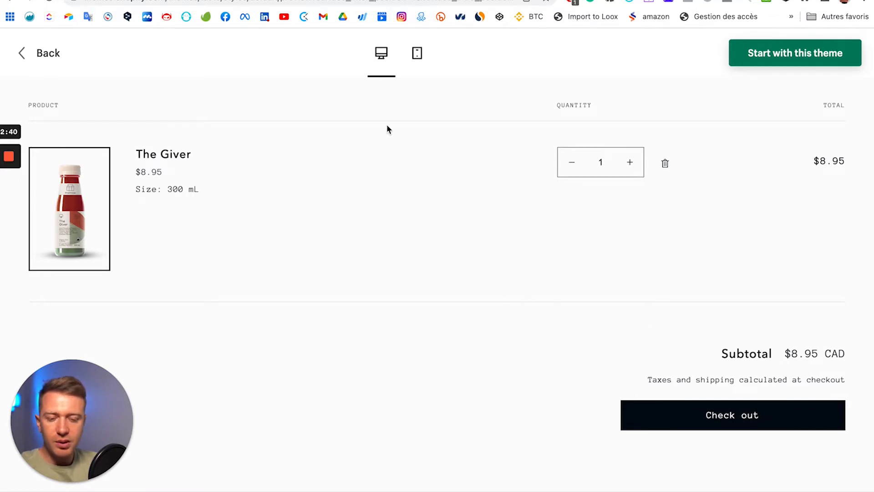
pyautogui.scroll(-2, 438, 163)
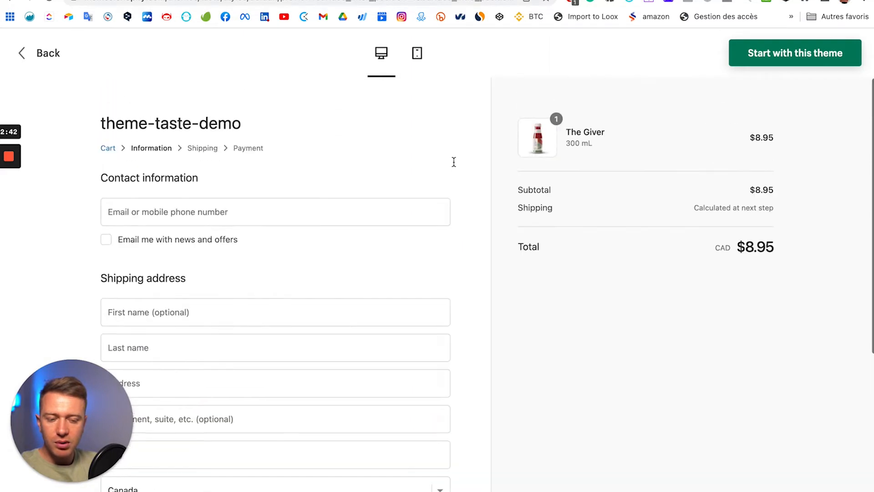
pyautogui.click(51, 57)
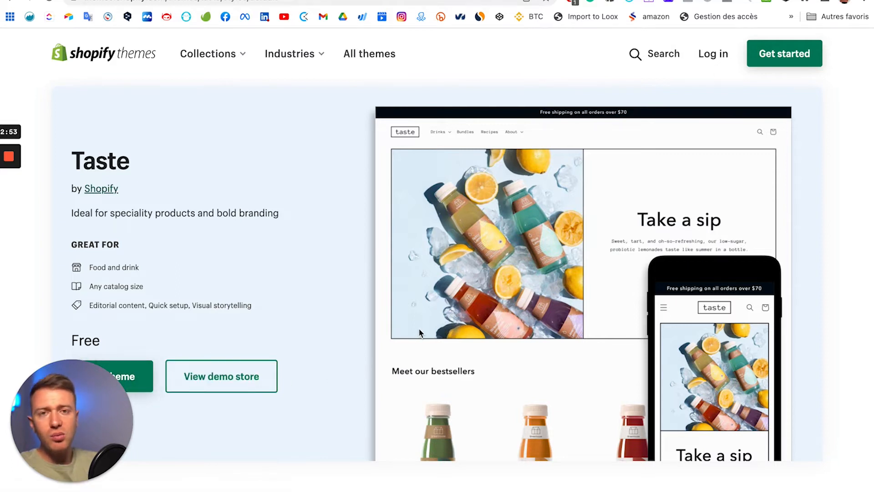
# Step: Switch to the Marinello Art House Thèmes tab and scroll down to explore the free themes
pyautogui.scroll(-2, 437, 273)
pyautogui.hotkey('ctrl', 'shift', 'Tab')
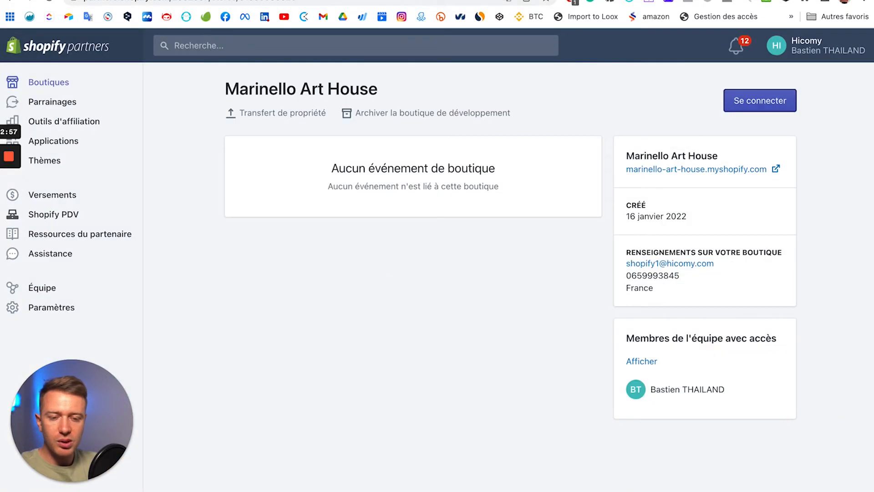
pyautogui.hotkey('ctrl', 'Tab')
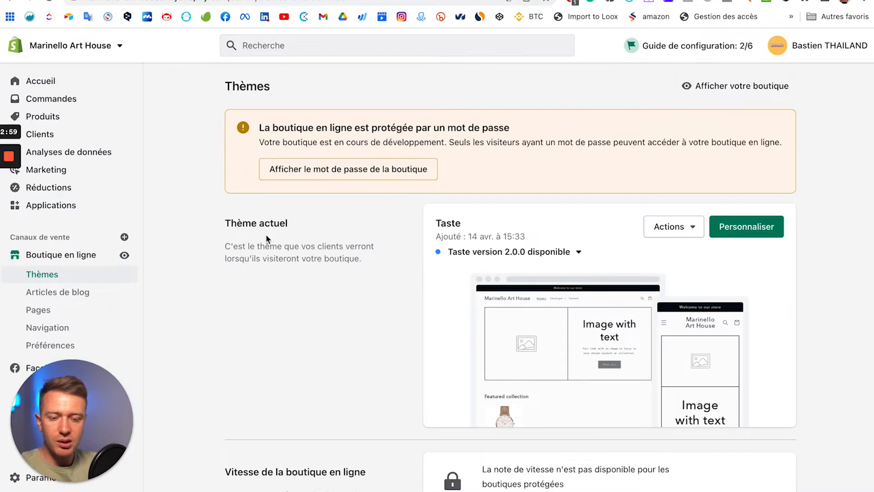
pyautogui.scroll(-2, 476, 252)
pyautogui.scroll(-10, 230, 249)
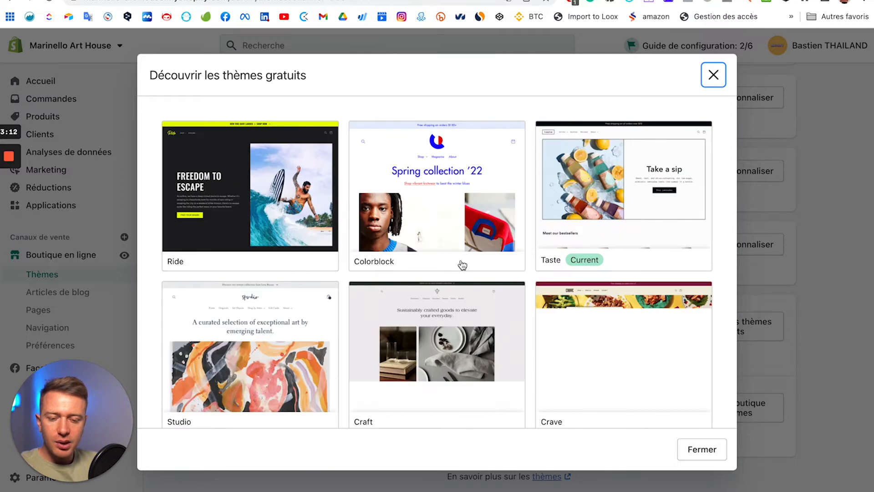
# Step: Open the Taste theme's details in the free themes gallery, then close them
pyautogui.scroll(-2, 530, 207)
pyautogui.scroll(2, 634, 176)
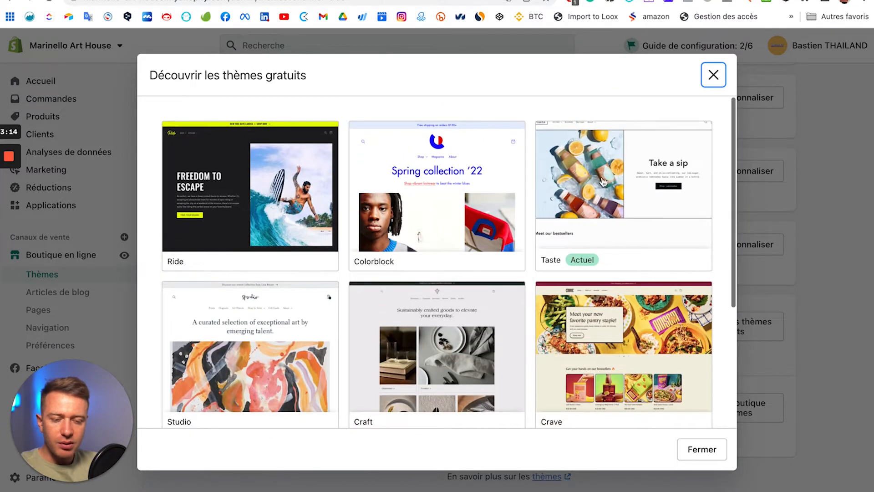
pyautogui.click(591, 203)
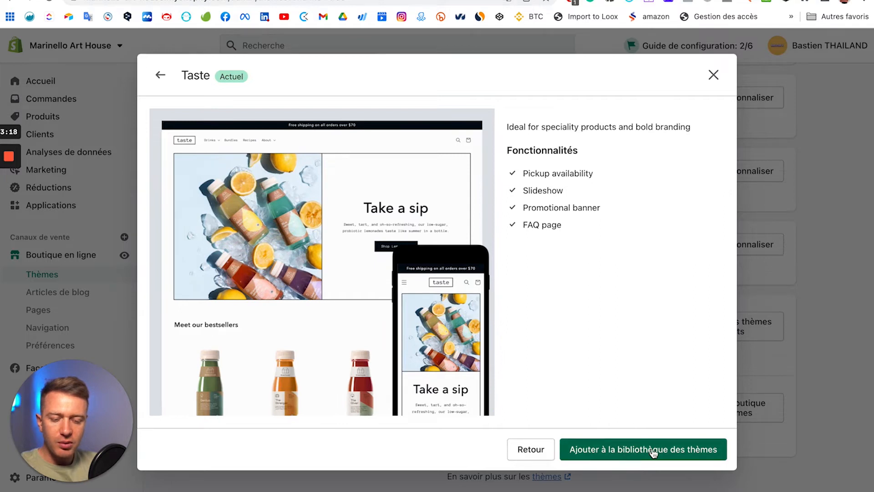
pyautogui.click(714, 76)
pyautogui.scroll(15, 619, 174)
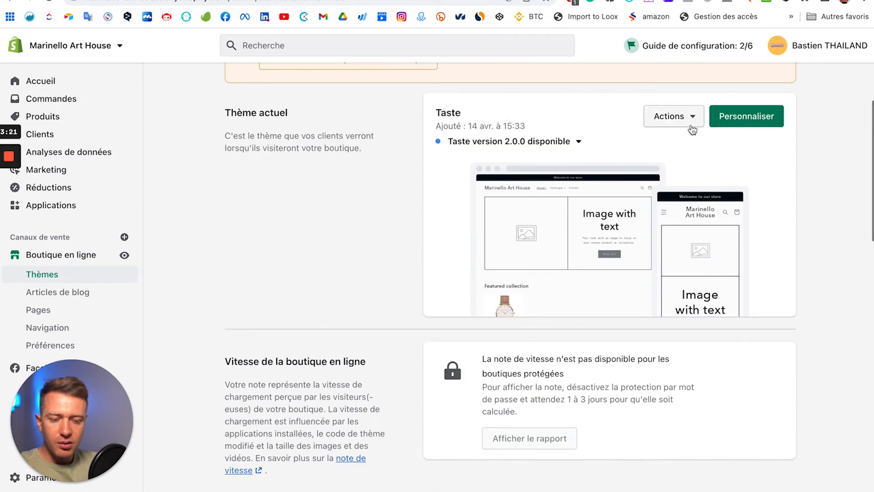
# Step: Open the Craft theme's Actions menu, dismiss it without choosing, and scroll back to the top
pyautogui.scroll(-10, 576, 220)
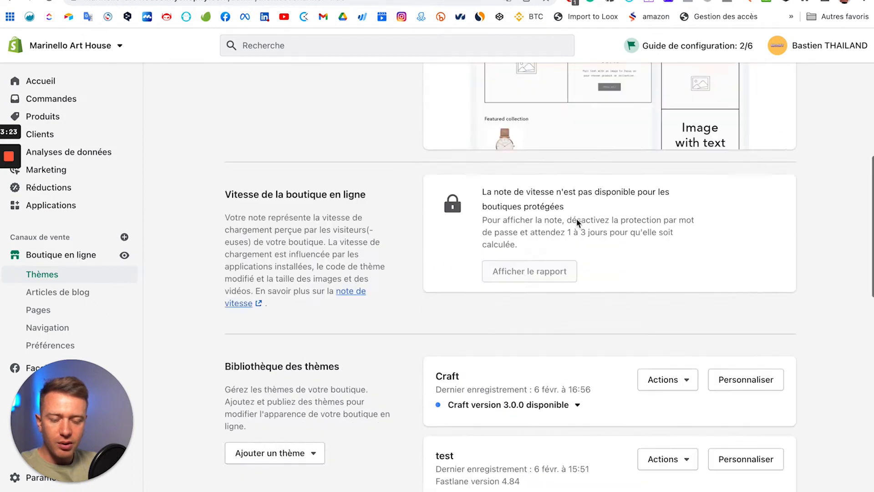
pyautogui.scroll(3, 578, 223)
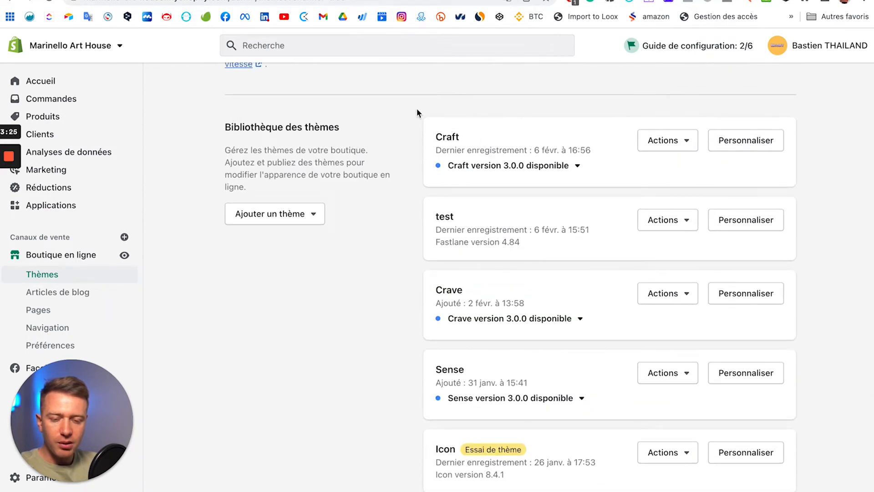
pyautogui.moveTo(756, 132); pyautogui.dragTo(870, 229)
pyautogui.click(829, 168)
pyautogui.click(677, 145)
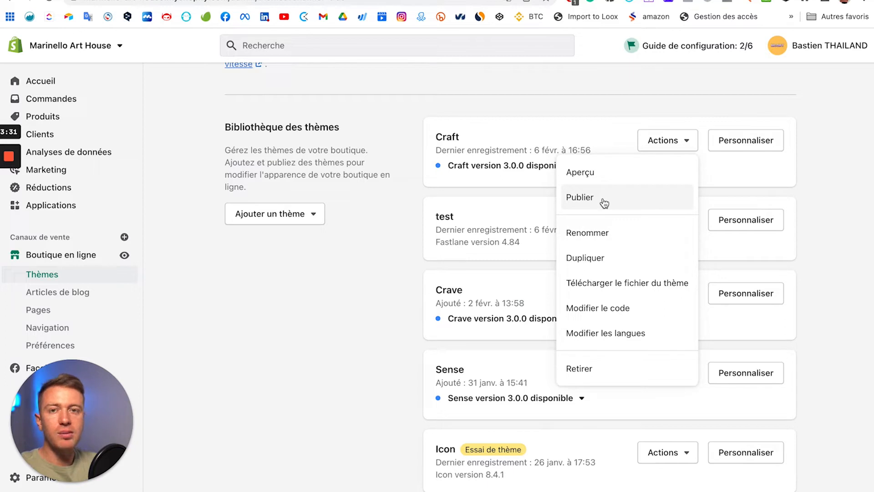
pyautogui.click(809, 180)
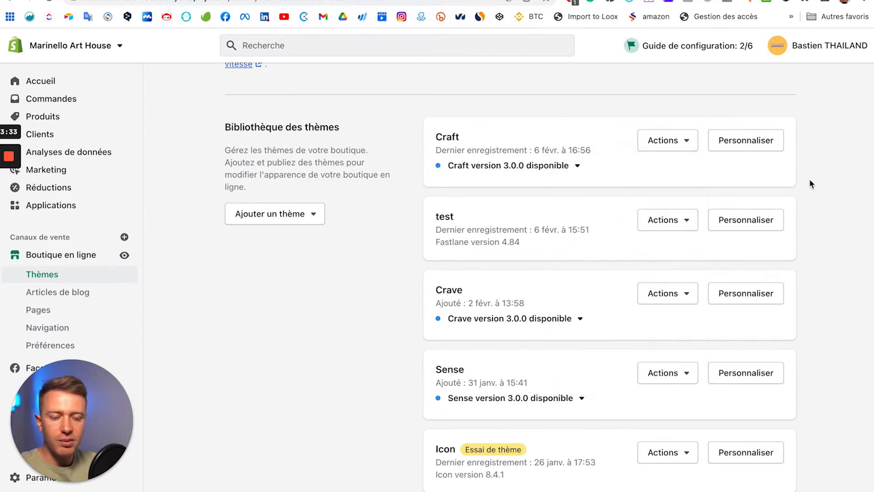
pyautogui.scroll(10, 809, 180)
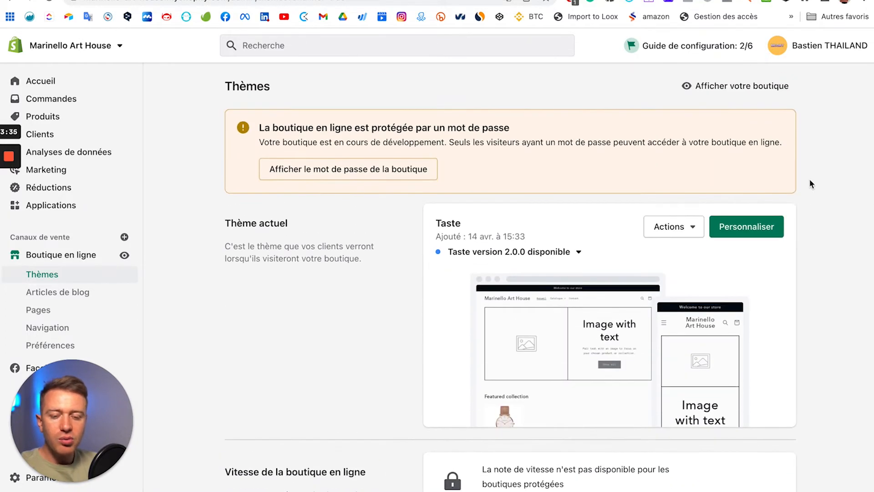
pyautogui.scroll(-3, 809, 178)
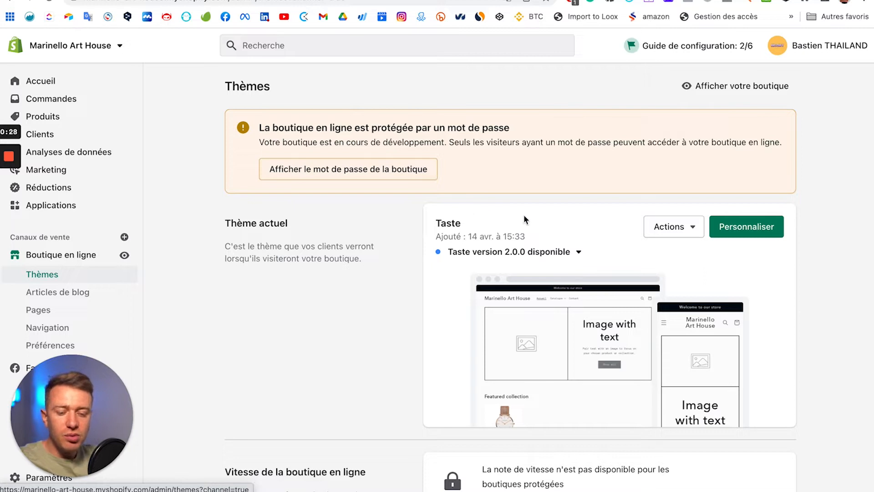
pyautogui.click(763, 222)
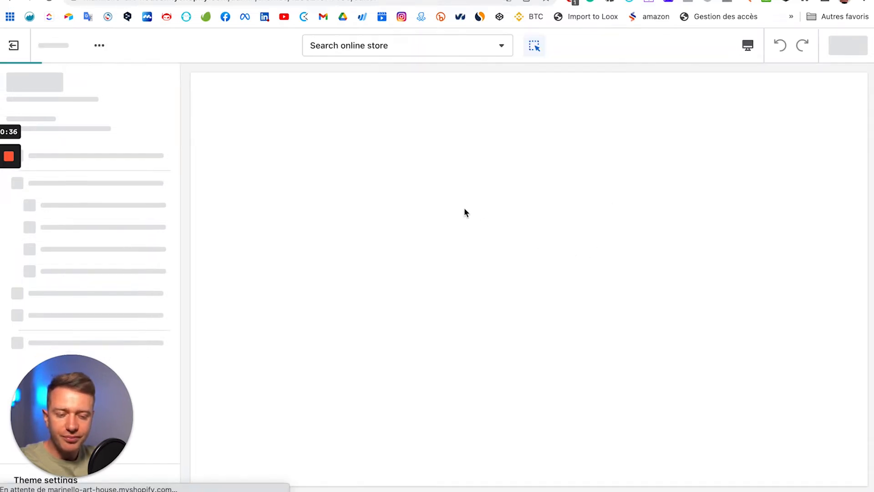
# Step: Let the Taste editor load Page d'accueil and scroll the preview down to the Diaporama slideshow
pyautogui.moveTo(67, 403); pyautogui.dragTo(262, 405)
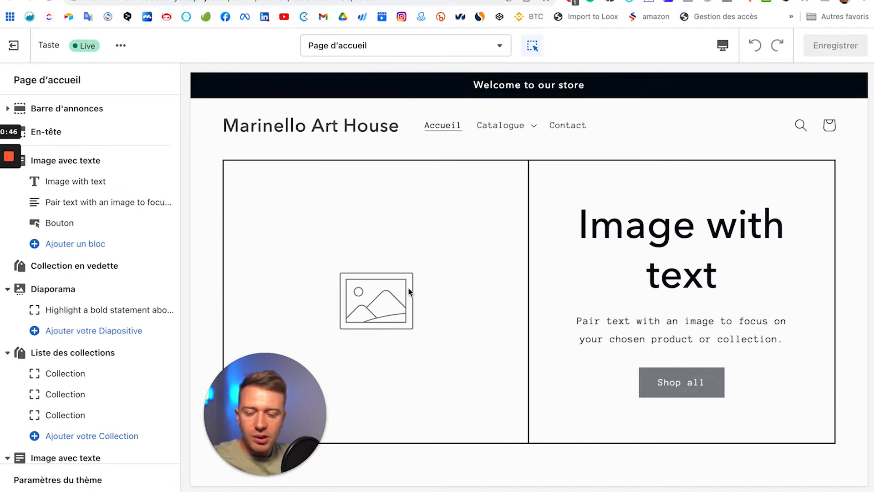
pyautogui.scroll(-7, 408, 290)
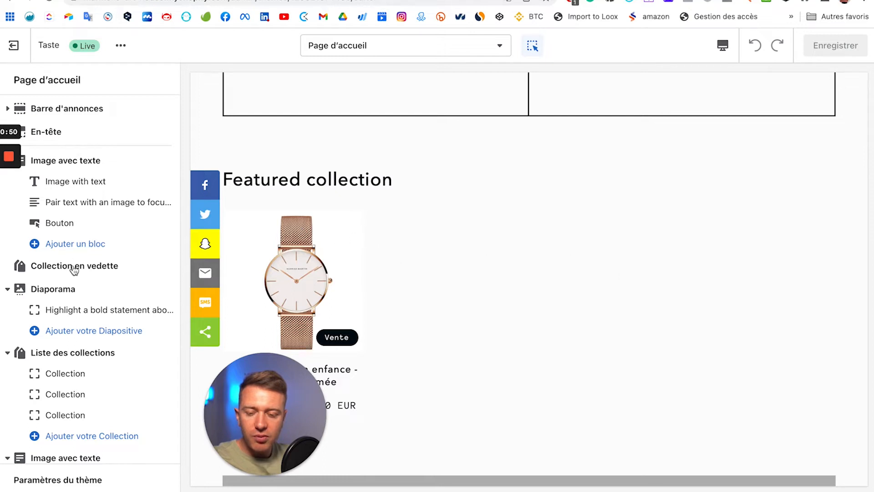
pyautogui.scroll(-9, 465, 324)
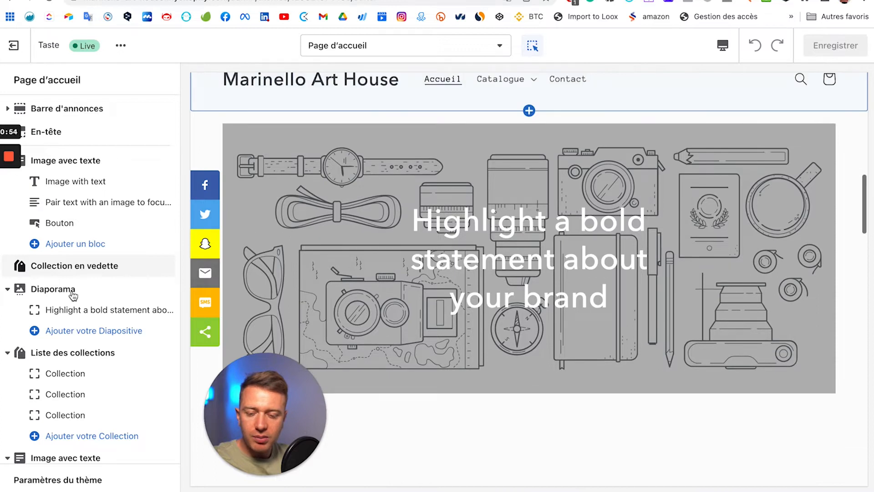
# Step: Add a new slide to the Diaporama section with Ajouter votre Diapositive
pyautogui.click(49, 289)
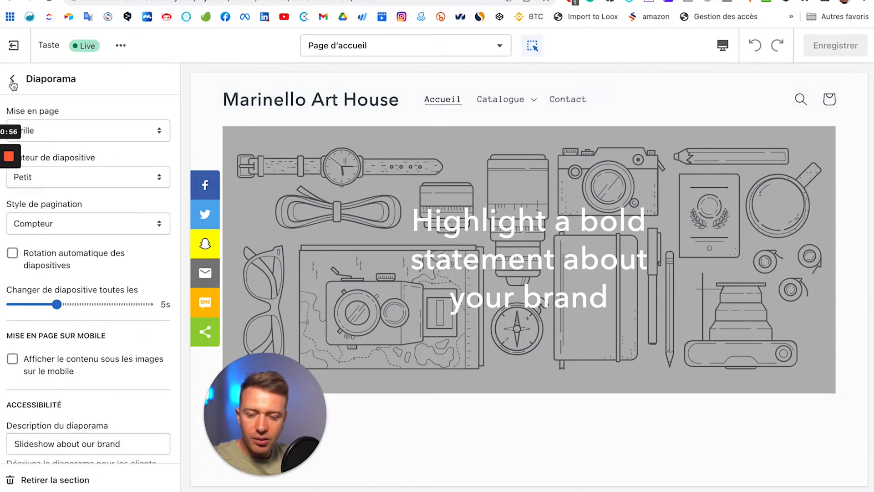
pyautogui.press('Escape')
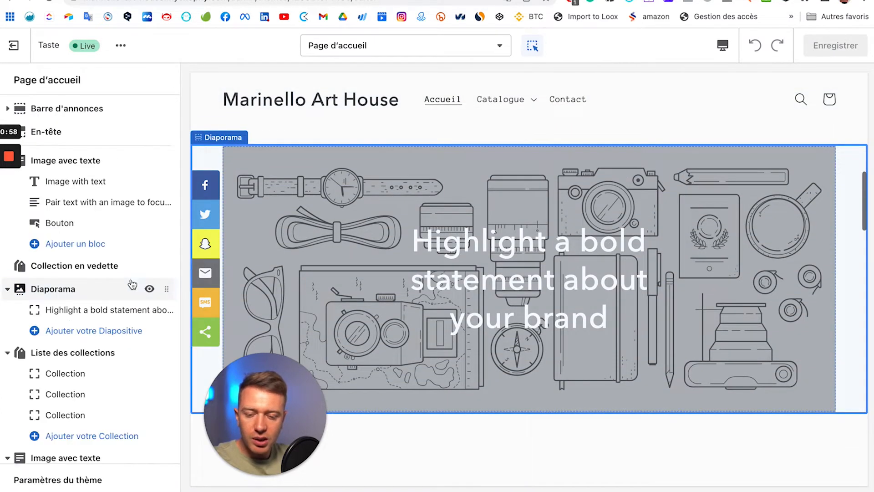
pyautogui.click(72, 331)
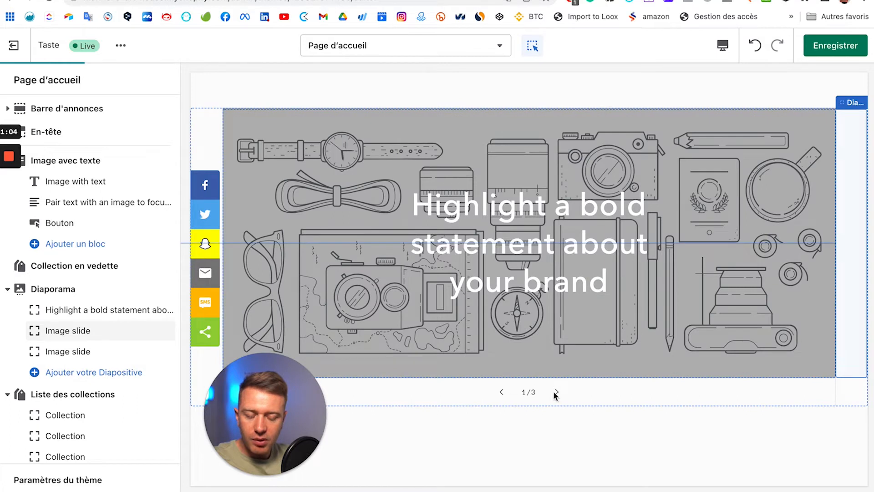
# Step: Review the Diaporama settings: Grille layout, Petit height, Compteur pagination and 5 s interval
pyautogui.click(556, 392)
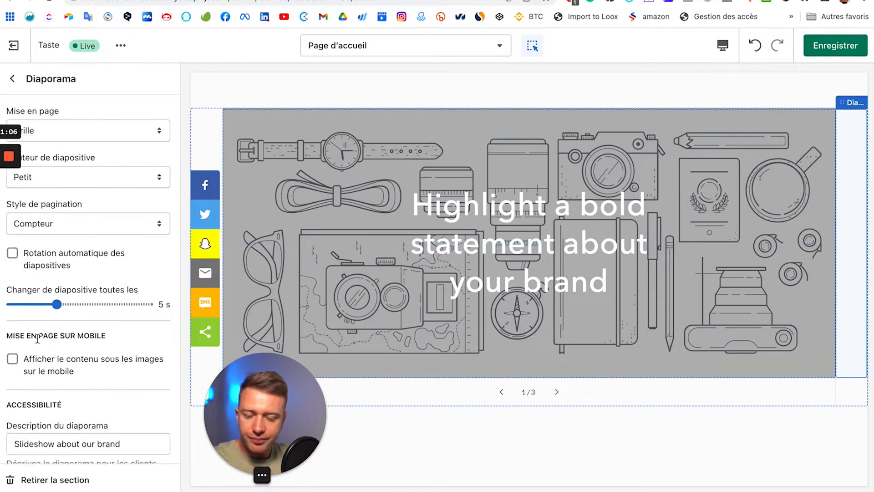
pyautogui.scroll(-1, 78, 259)
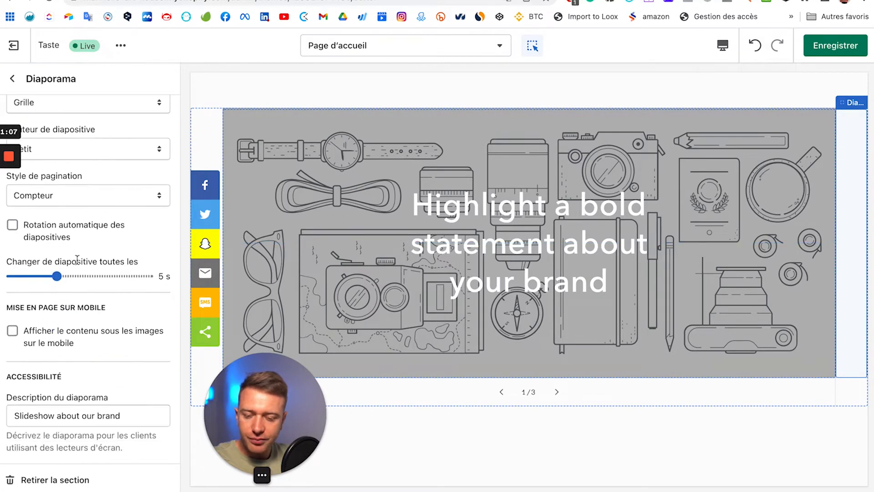
pyautogui.click(12, 79)
pyautogui.scroll(-3, 111, 393)
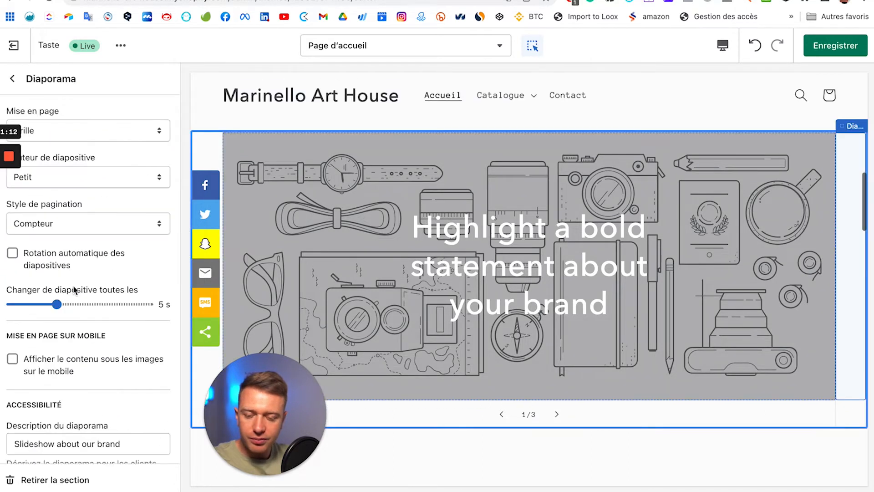
pyautogui.scroll(-9, 574, 374)
pyautogui.scroll(10, 334, 248)
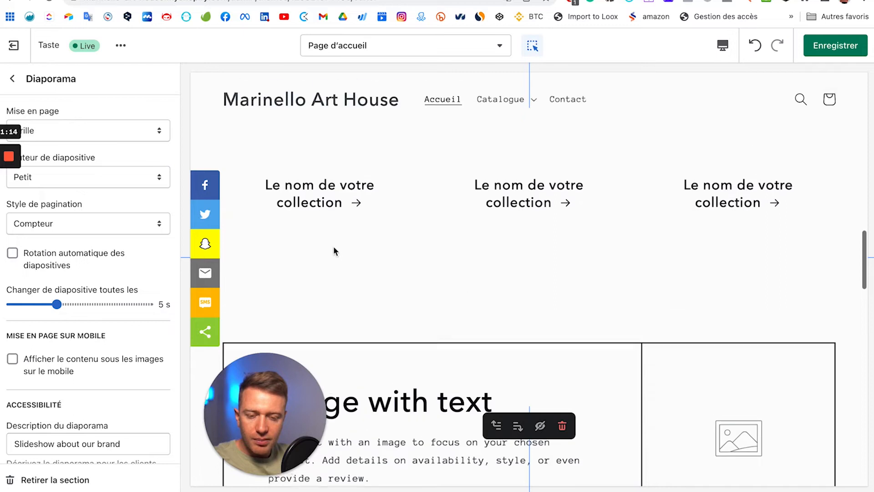
pyautogui.scroll(-8, 339, 246)
pyautogui.scroll(-3, 340, 245)
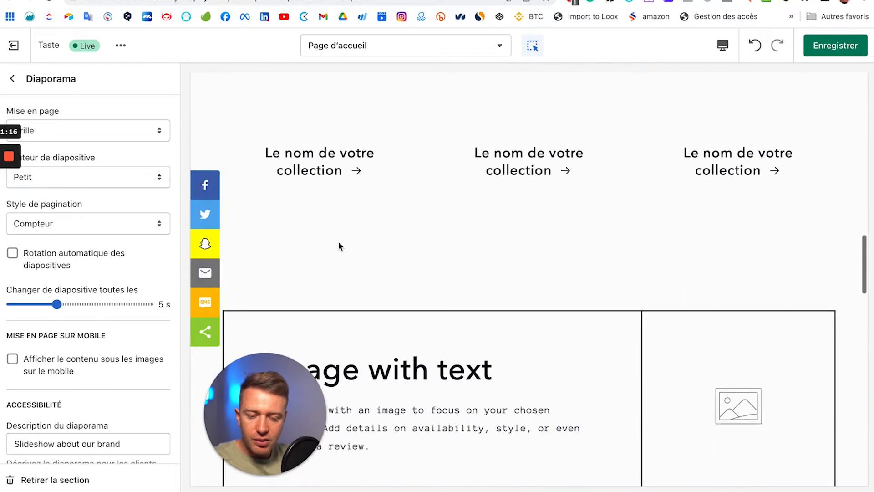
pyautogui.scroll(2, 341, 244)
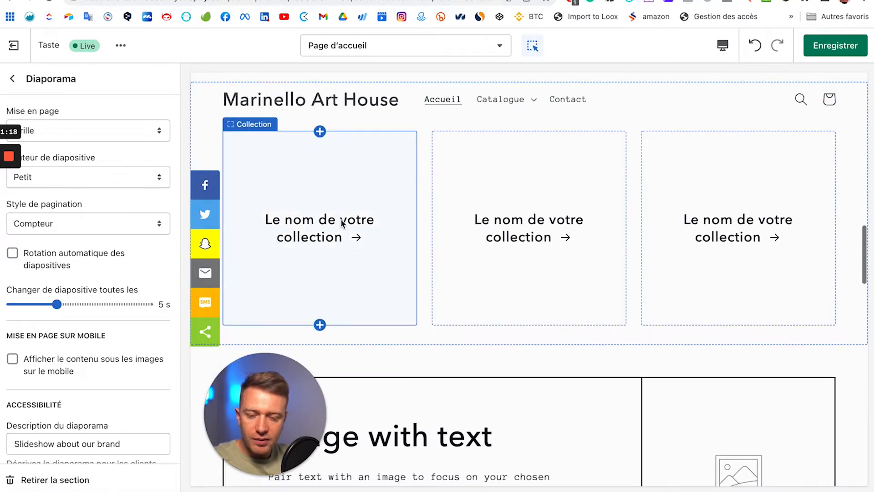
pyautogui.click(340, 220)
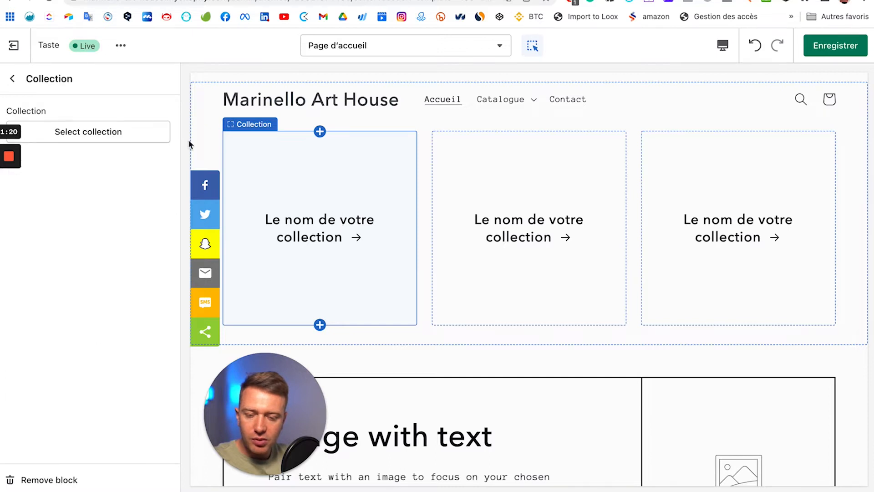
pyautogui.click(71, 131)
pyautogui.click(84, 131)
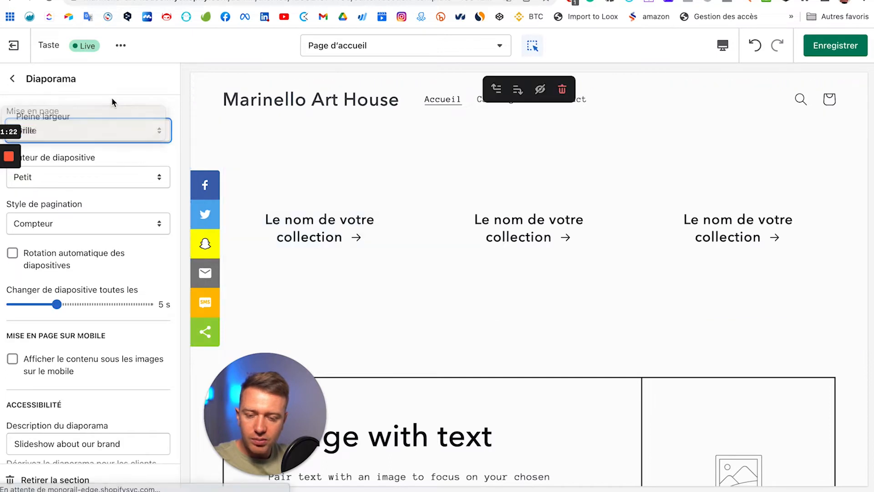
pyautogui.click(322, 200)
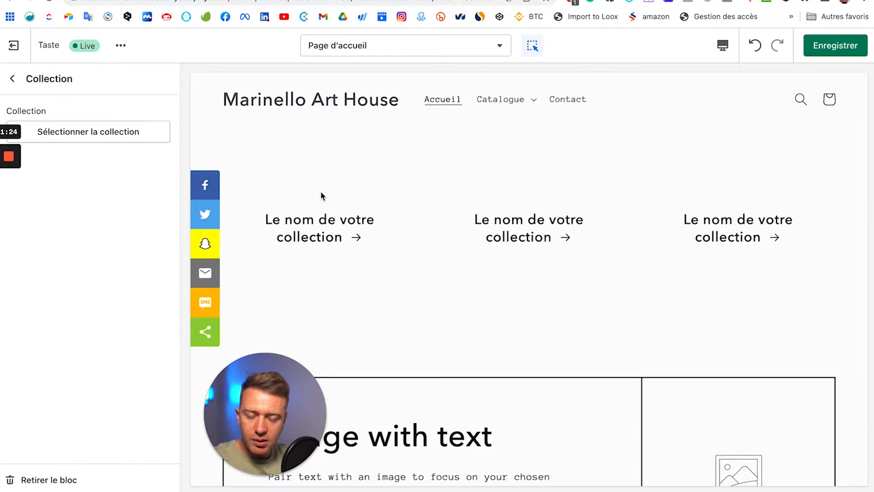
pyautogui.click(117, 132)
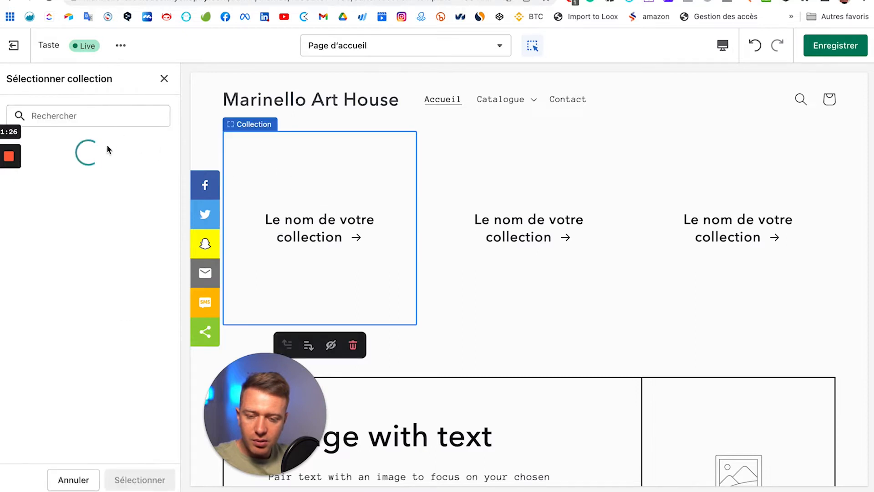
pyautogui.click(81, 190)
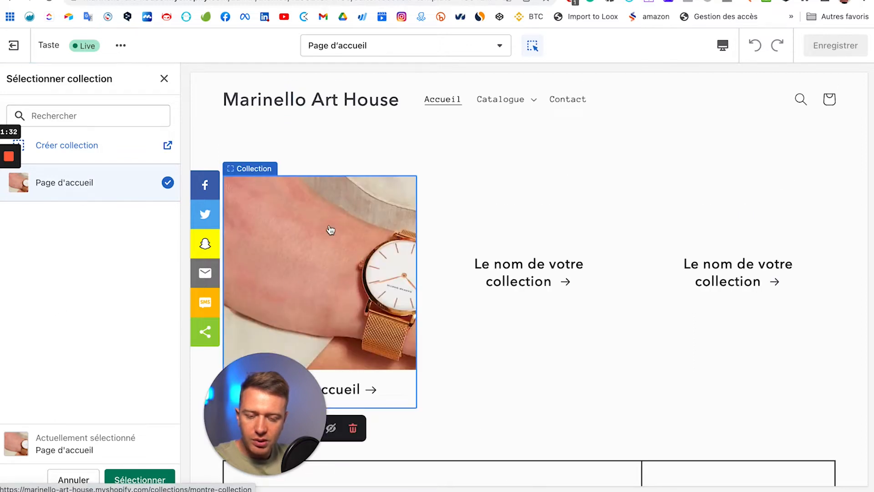
pyautogui.scroll(-2, 331, 229)
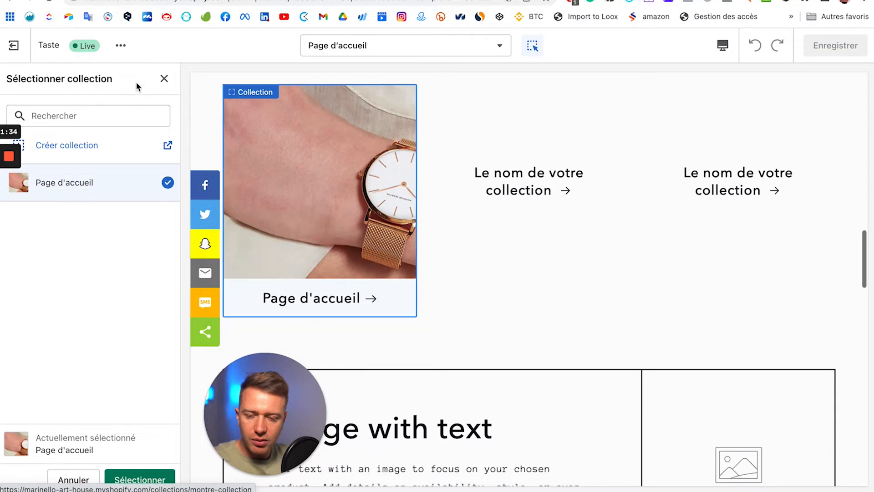
pyautogui.click(164, 78)
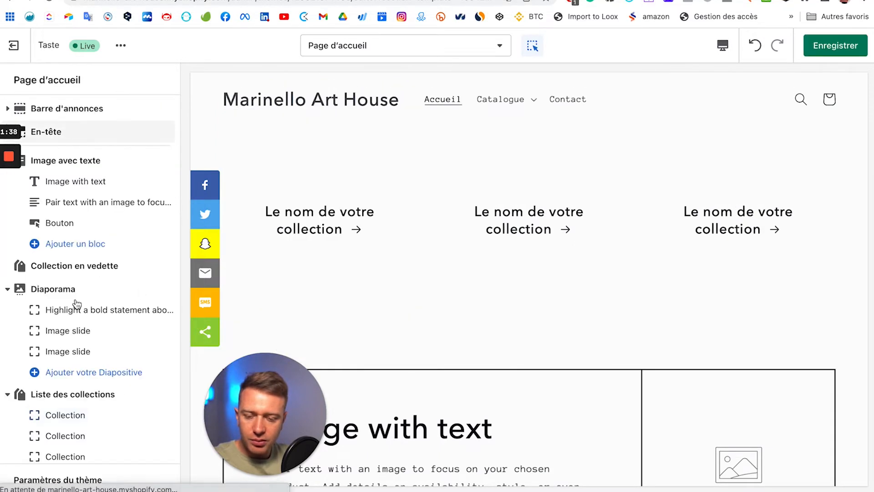
pyautogui.scroll(-6, 76, 304)
pyautogui.scroll(-5, 496, 299)
pyautogui.scroll(6, 488, 246)
pyautogui.scroll(-9, 486, 245)
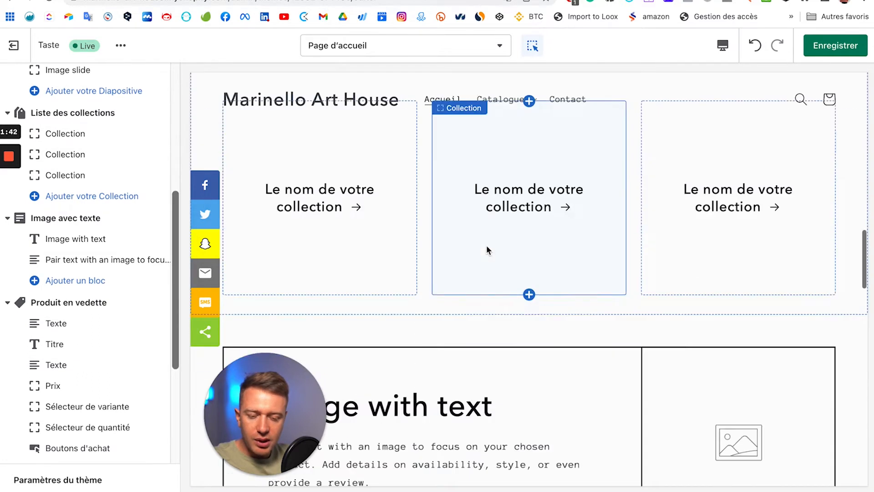
pyautogui.scroll(-2, 85, 281)
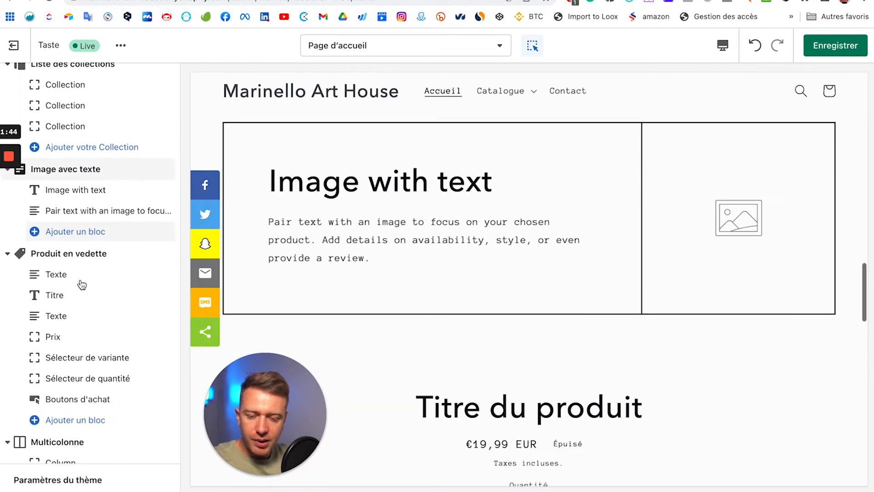
# Step: Choose La colle de mon enfance - Bougie parfumée as the featured product section's product
pyautogui.click(64, 257)
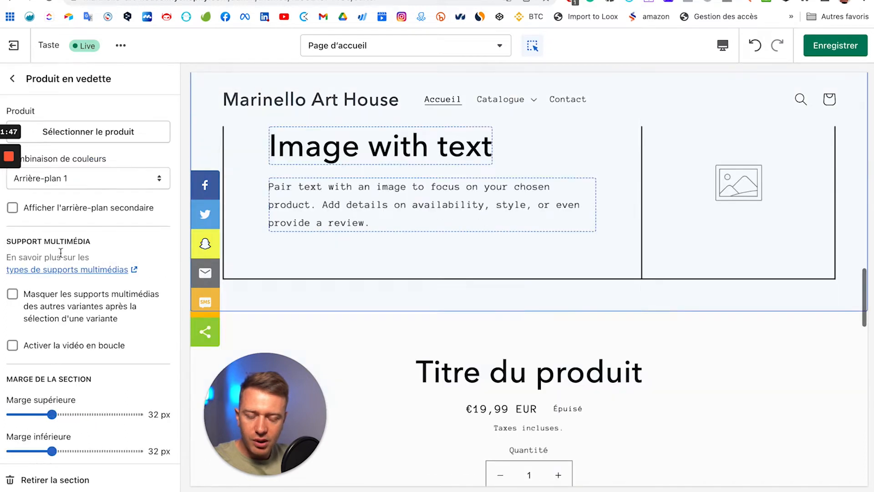
pyautogui.click(104, 132)
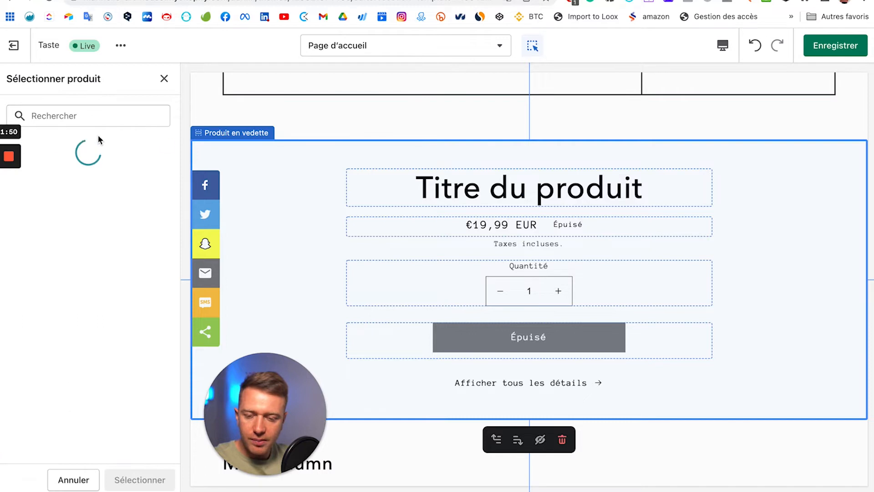
pyautogui.click(63, 182)
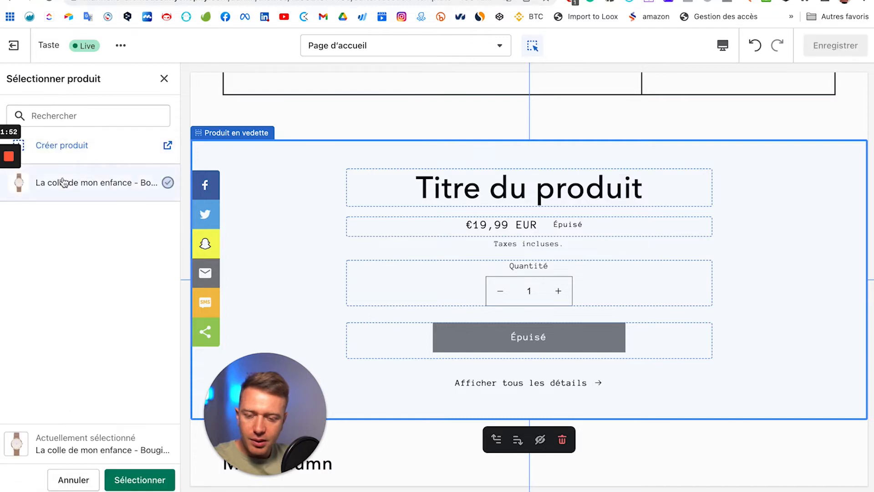
pyautogui.click(141, 480)
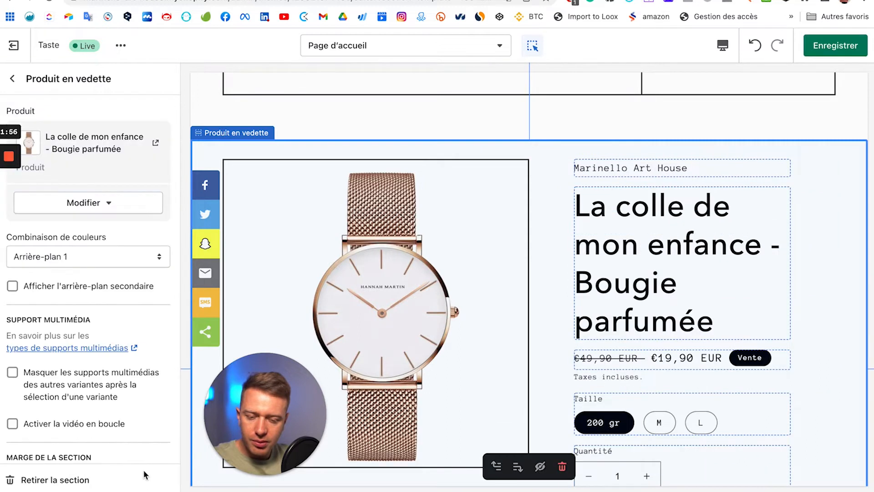
pyautogui.click(12, 80)
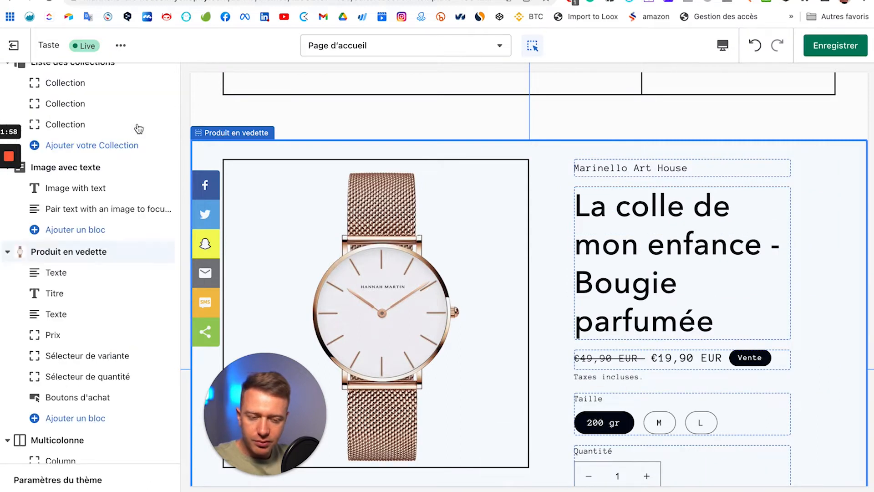
# Step: Turn the preview's editing outlines off and review the featured candle at €19,90 EUR
pyautogui.scroll(-2, 569, 300)
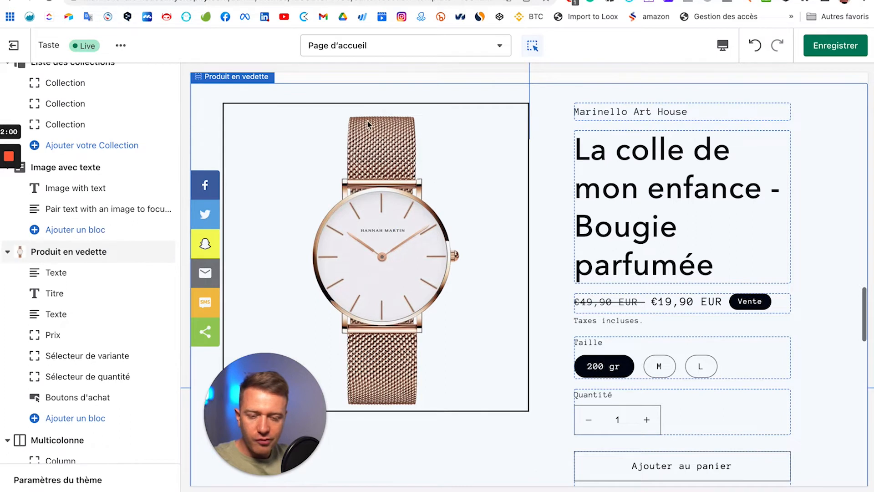
pyautogui.scroll(2, 553, 83)
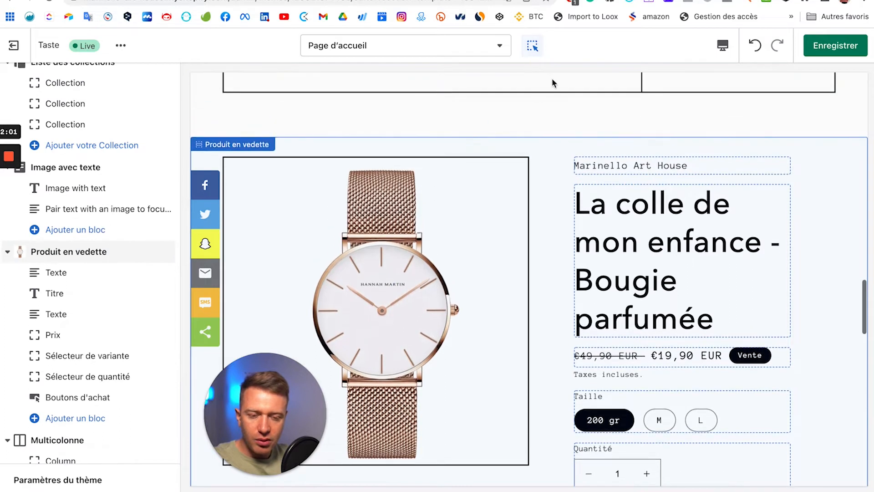
pyautogui.click(533, 48)
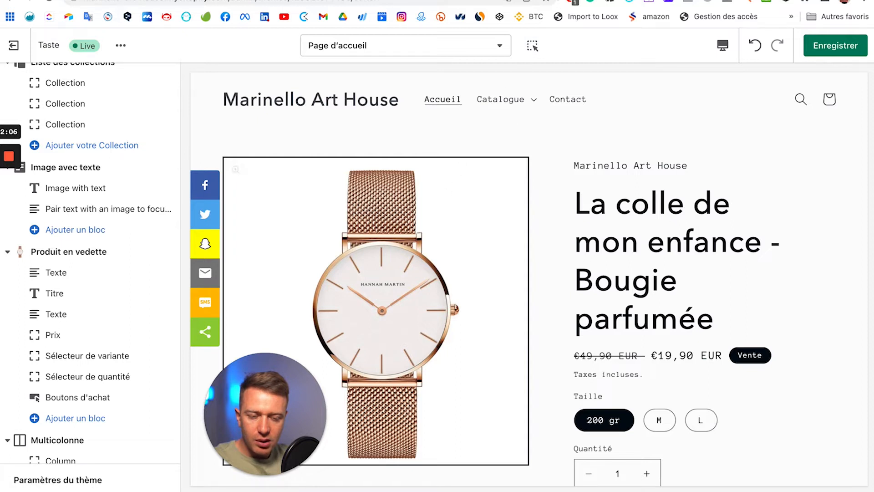
pyautogui.click(531, 48)
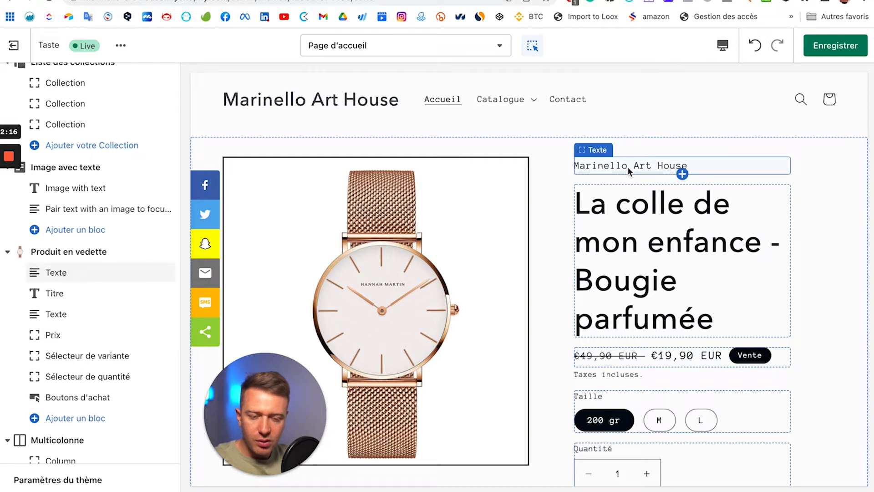
pyautogui.click(532, 49)
pyautogui.scroll(-2, 493, 266)
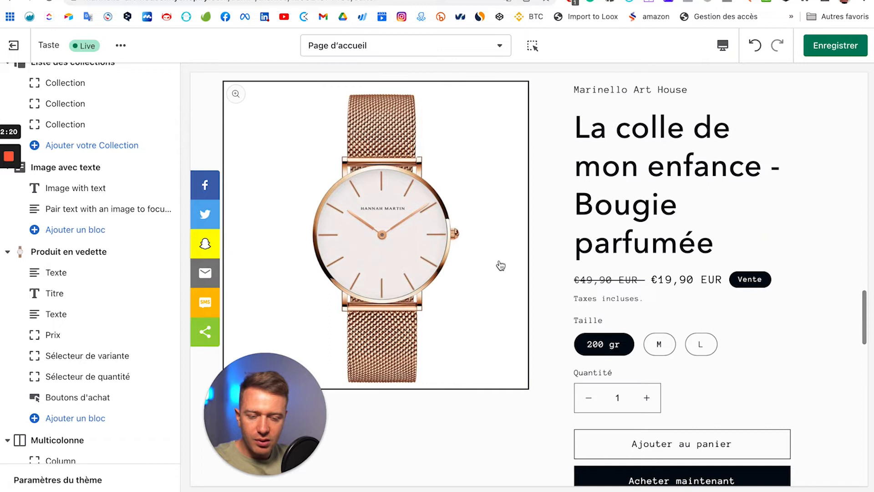
pyautogui.scroll(-6, 501, 265)
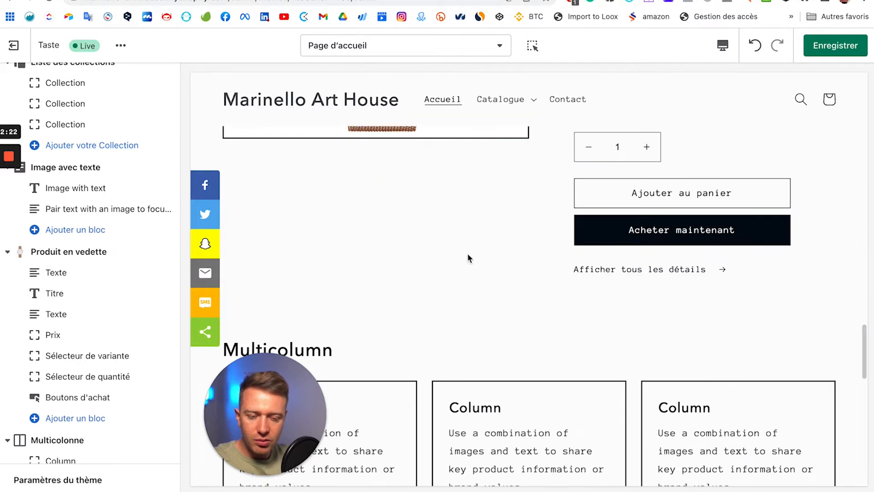
pyautogui.scroll(6, 469, 258)
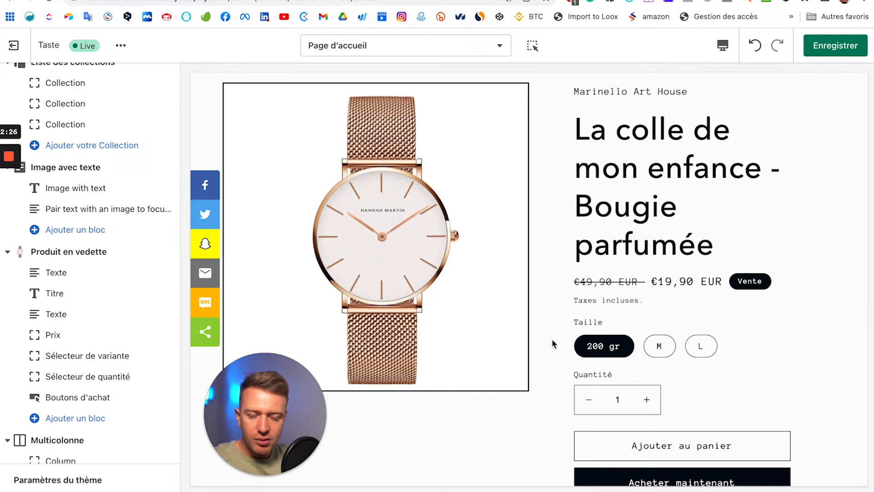
pyautogui.scroll(-5, 564, 327)
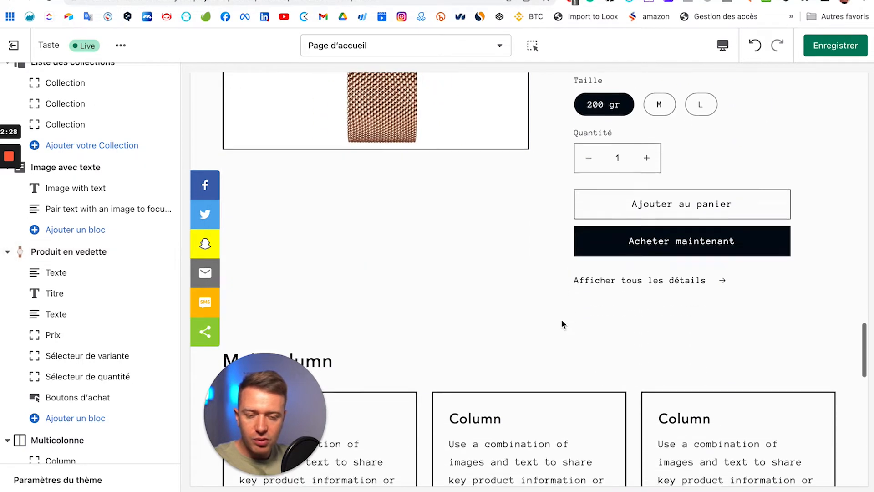
pyautogui.click(722, 45)
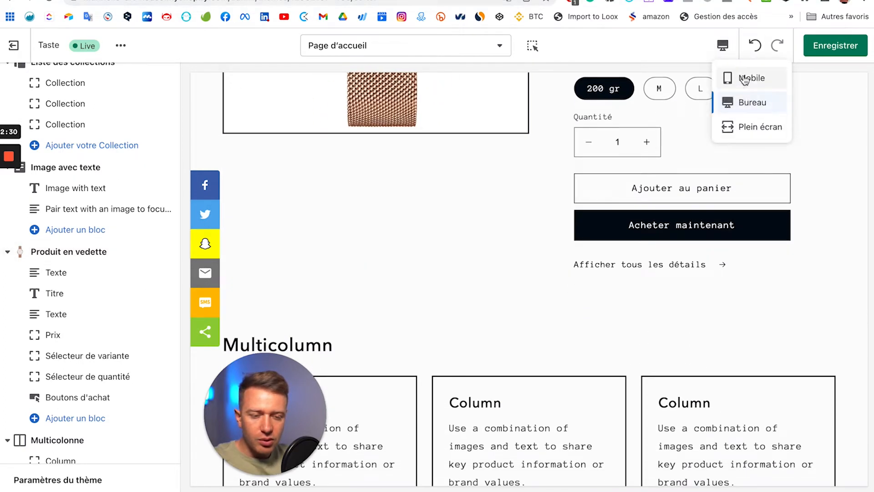
pyautogui.click(741, 126)
pyautogui.scroll(4, 491, 191)
pyautogui.scroll(10, 490, 187)
pyautogui.scroll(10, 490, 187)
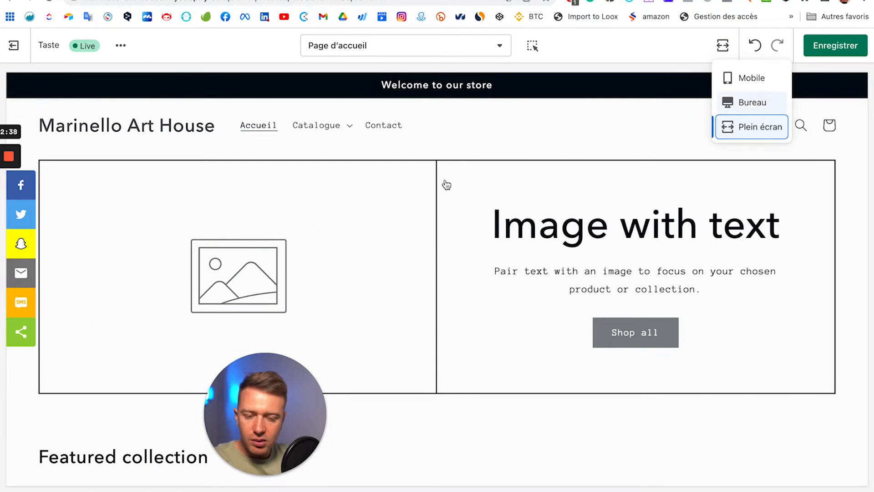
pyautogui.scroll(3, 82, 96)
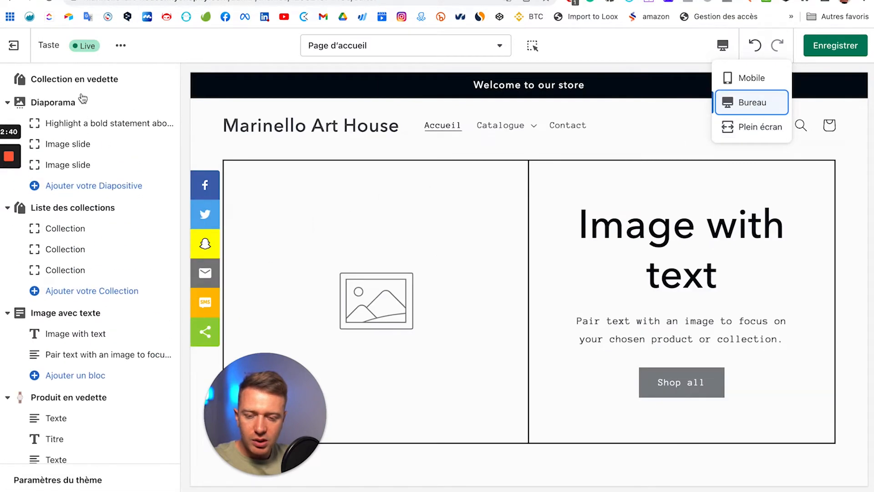
pyautogui.scroll(5, 64, 111)
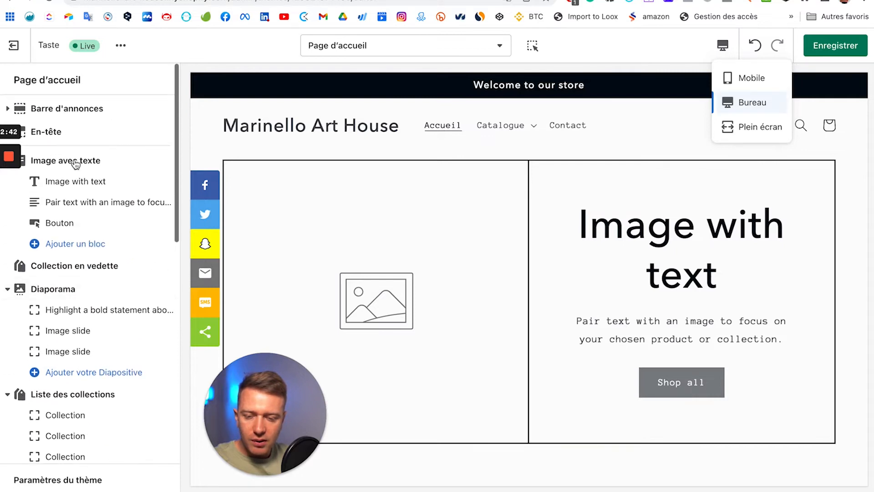
# Step: Set the Image avec texte section's image to the kitchen shelves photo
pyautogui.click(76, 163)
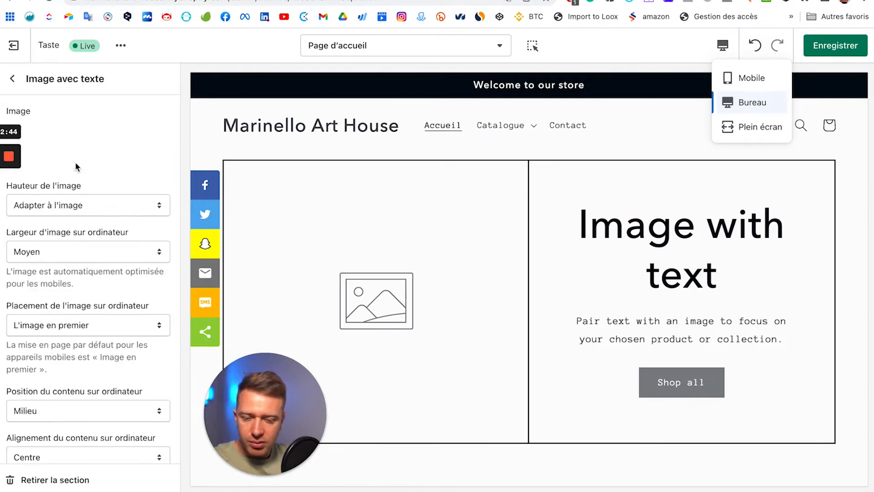
pyautogui.click(76, 152)
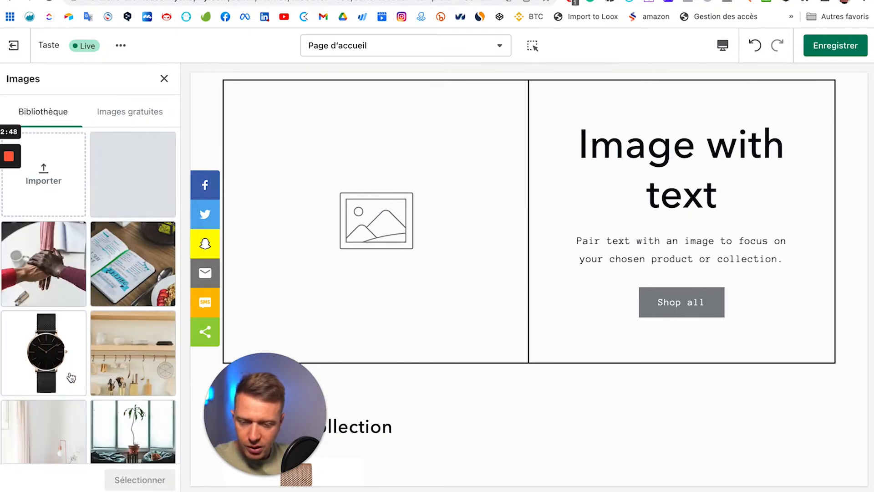
pyautogui.click(120, 373)
pyautogui.click(141, 480)
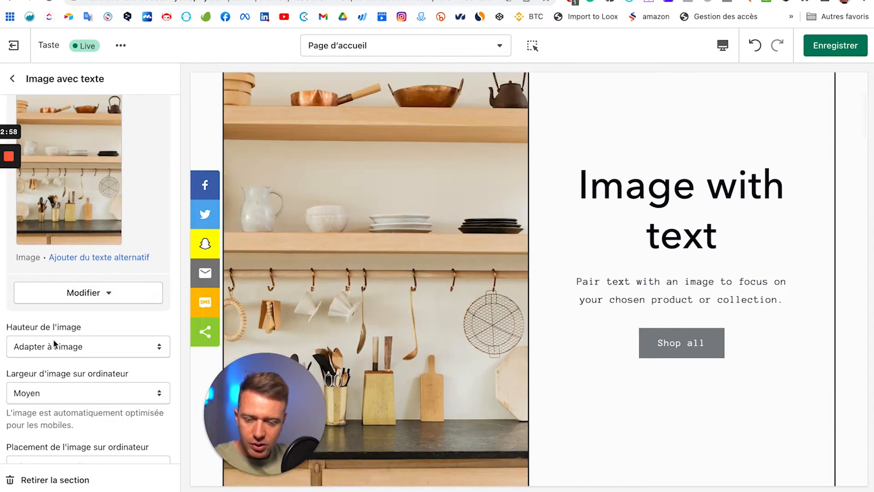
# Step: Set image height to Grand and placement to Deuxième image, right of the text
pyautogui.click(70, 348)
pyautogui.click(65, 374)
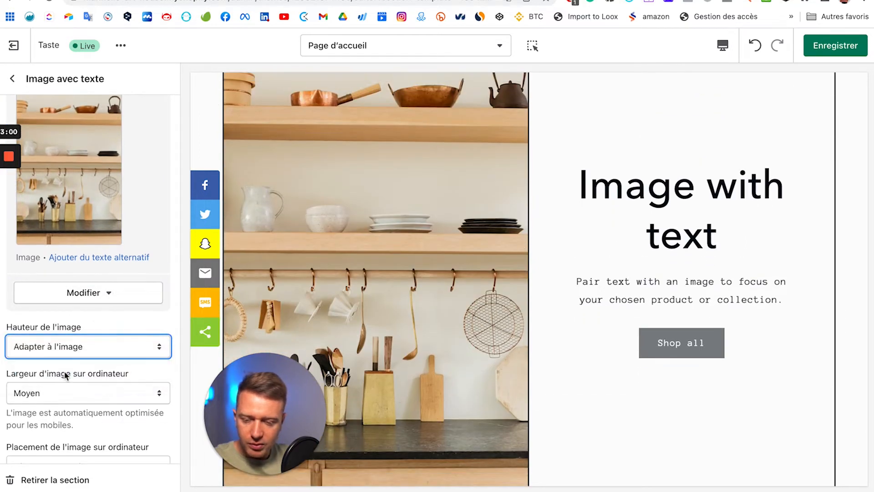
pyautogui.scroll(-5, 407, 294)
pyautogui.scroll(-5, 98, 395)
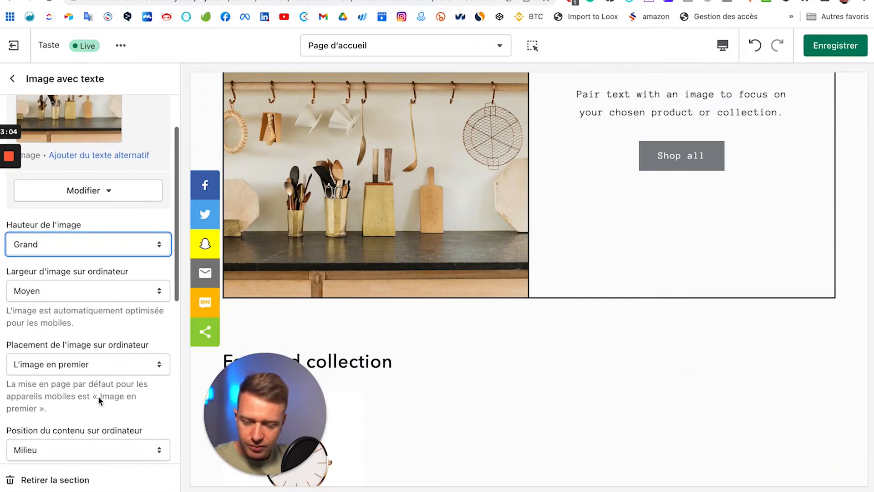
pyautogui.scroll(1, 75, 281)
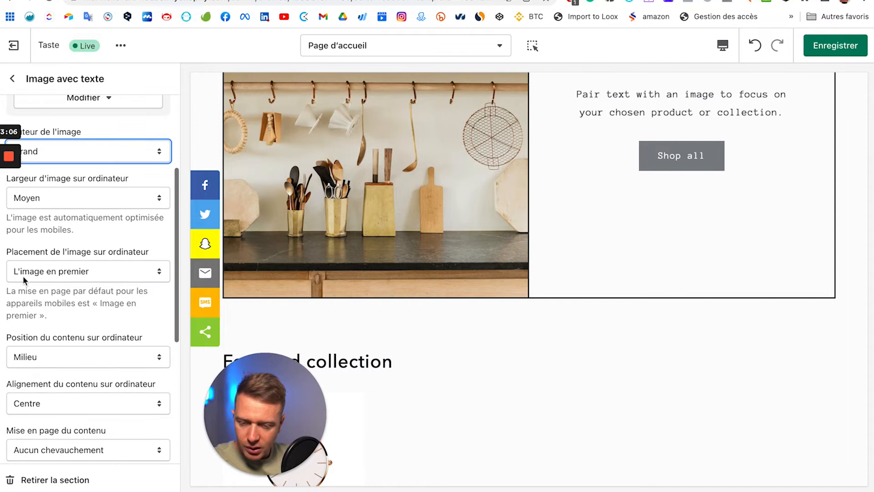
pyautogui.click(24, 272)
pyautogui.click(23, 258)
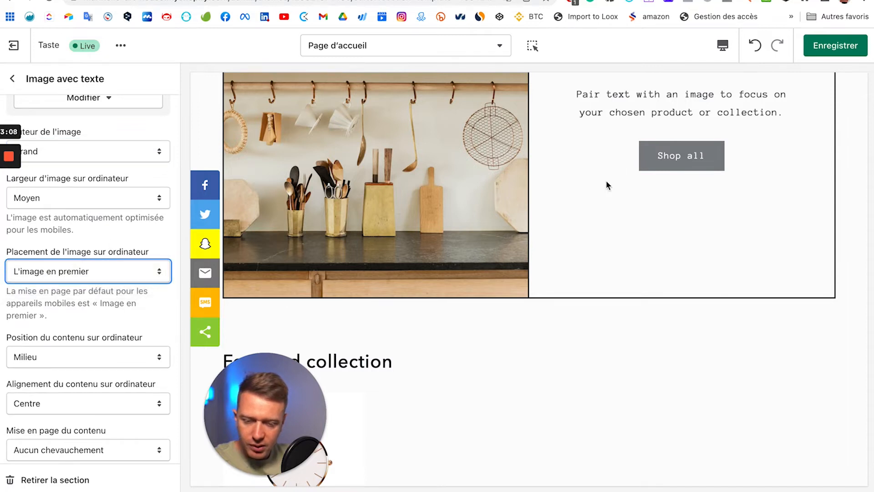
pyautogui.click(101, 271)
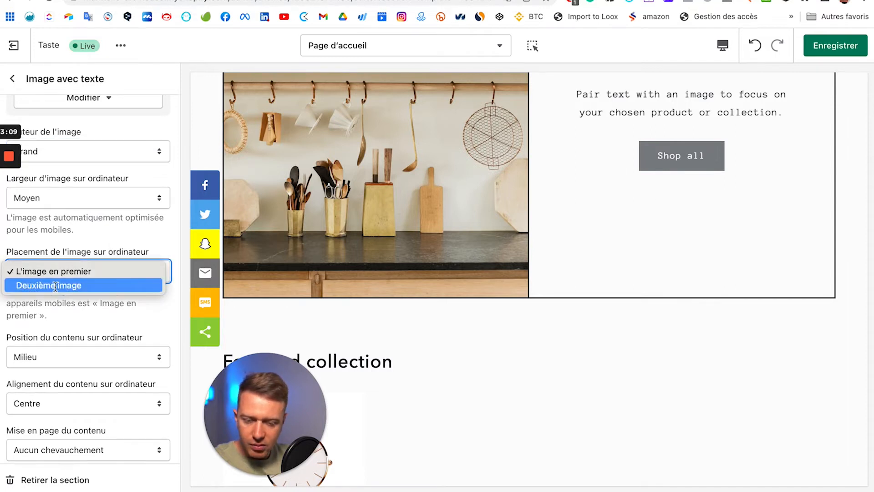
pyautogui.click(55, 286)
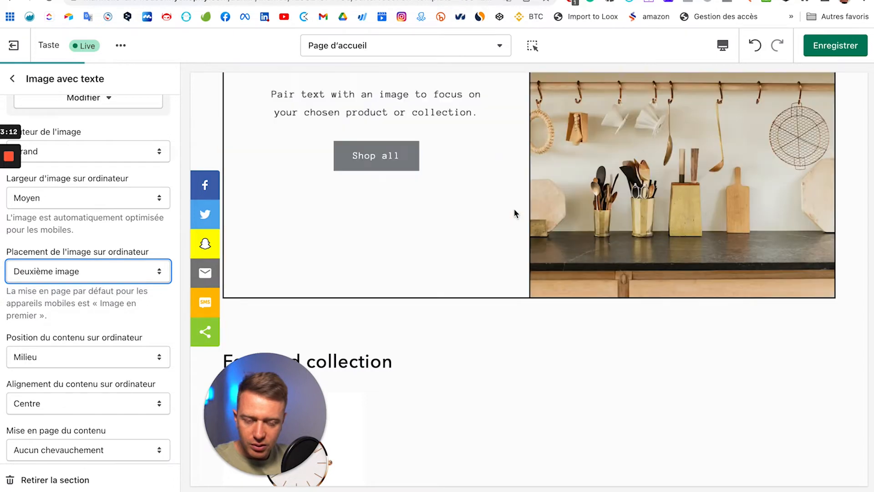
pyautogui.scroll(5, 513, 211)
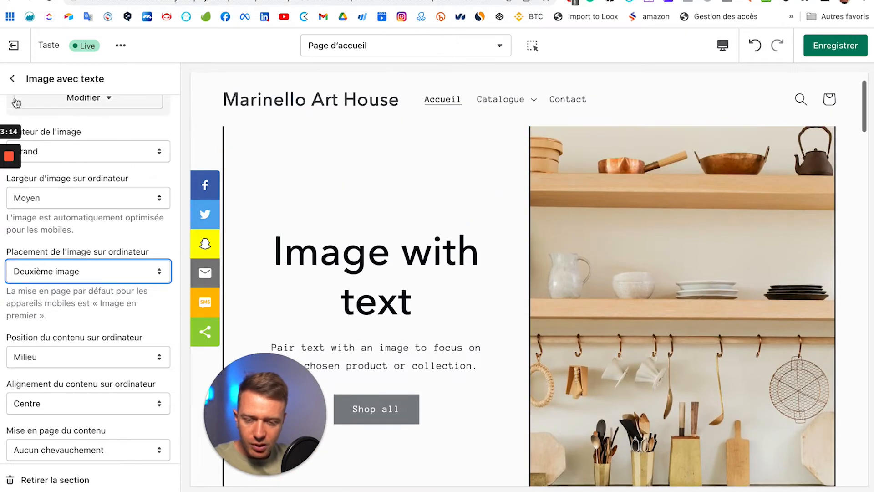
# Step: Reopen the Image avec texte settings and switch the preview to mobile layout
pyautogui.click(13, 78)
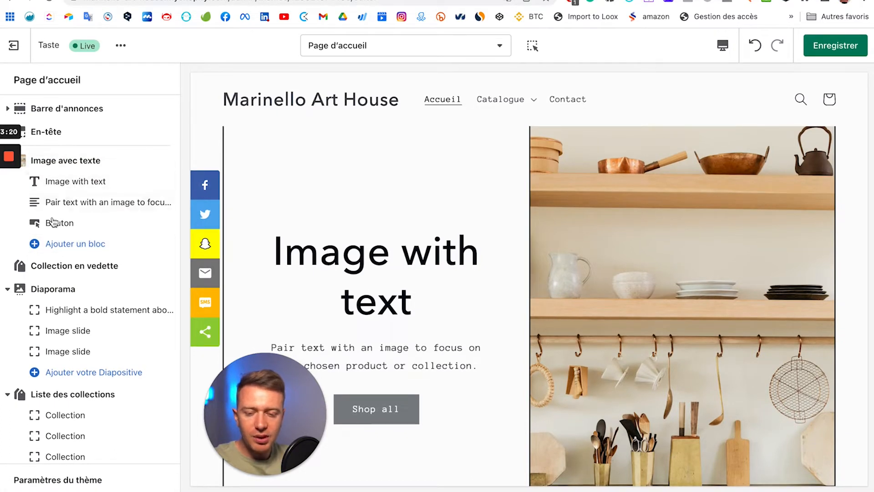
pyautogui.click(85, 164)
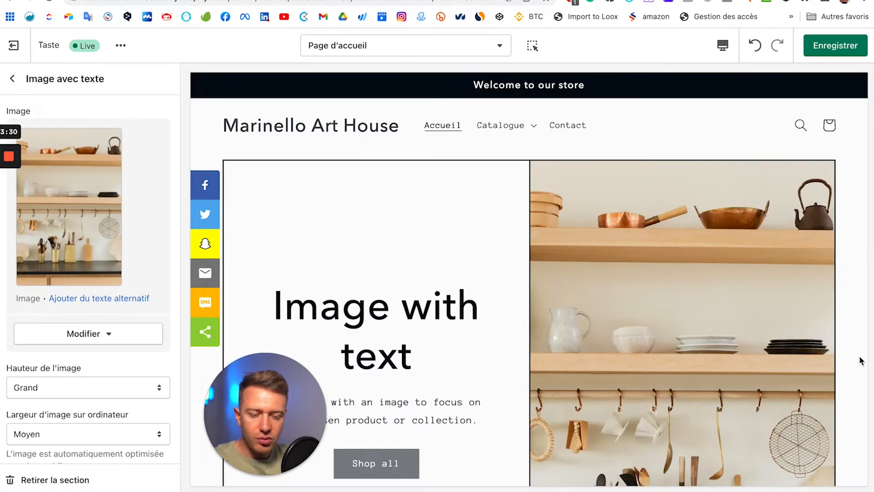
pyautogui.scroll(-5, 860, 361)
pyautogui.scroll(-3, 68, 303)
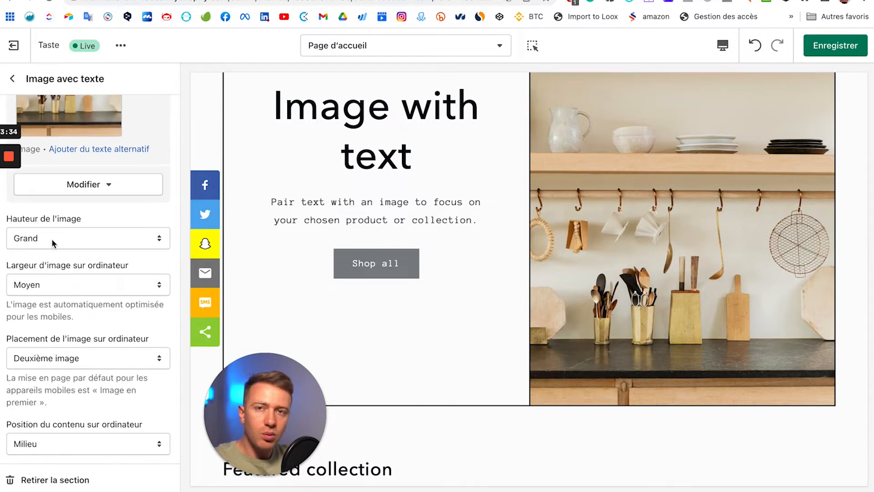
pyautogui.scroll(-2, 54, 244)
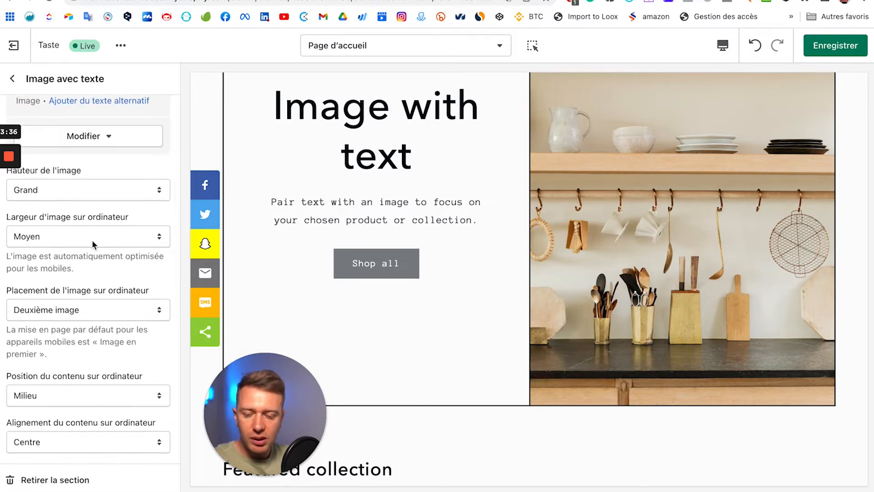
pyautogui.scroll(-4, 92, 239)
pyautogui.scroll(-2, 119, 231)
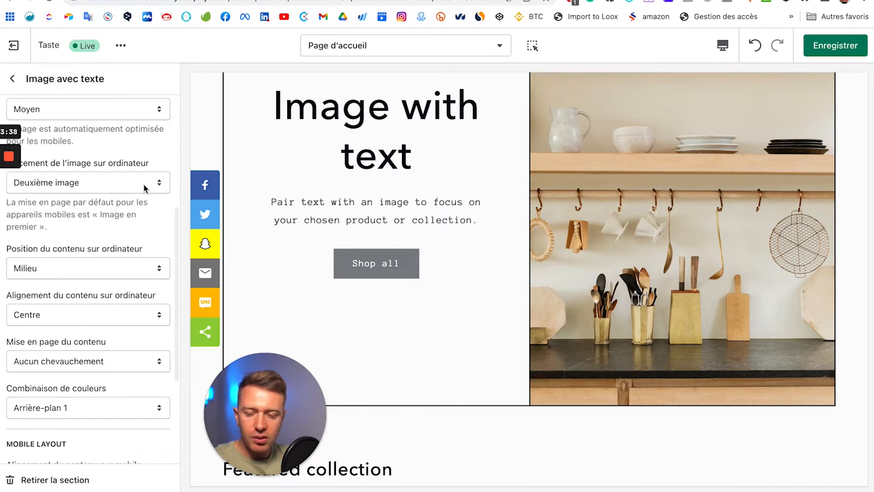
pyautogui.scroll(-4, 106, 260)
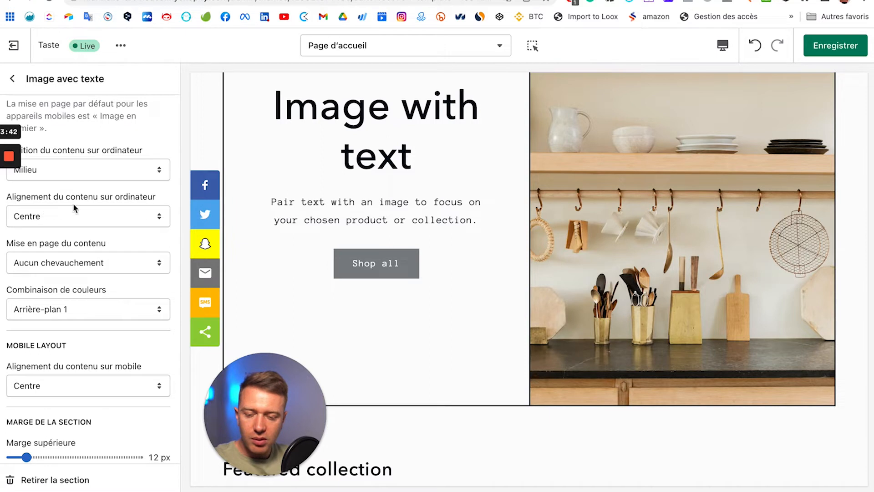
pyautogui.scroll(-4, 97, 236)
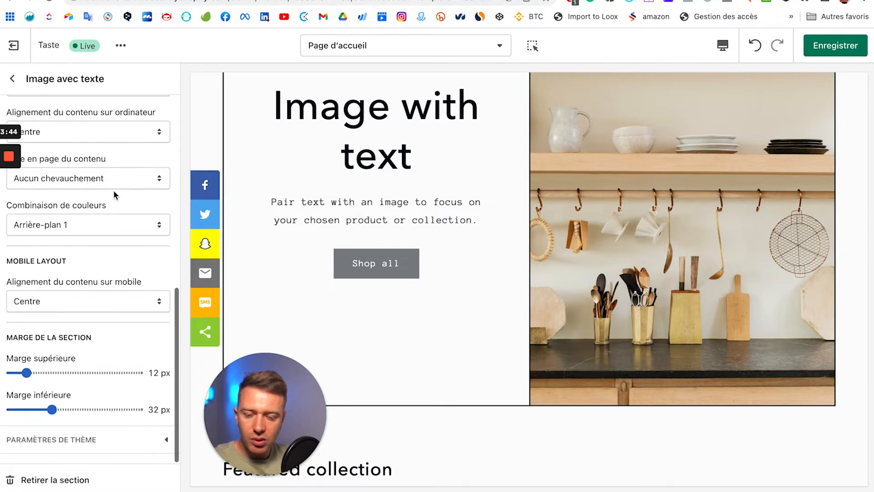
pyautogui.click(49, 302)
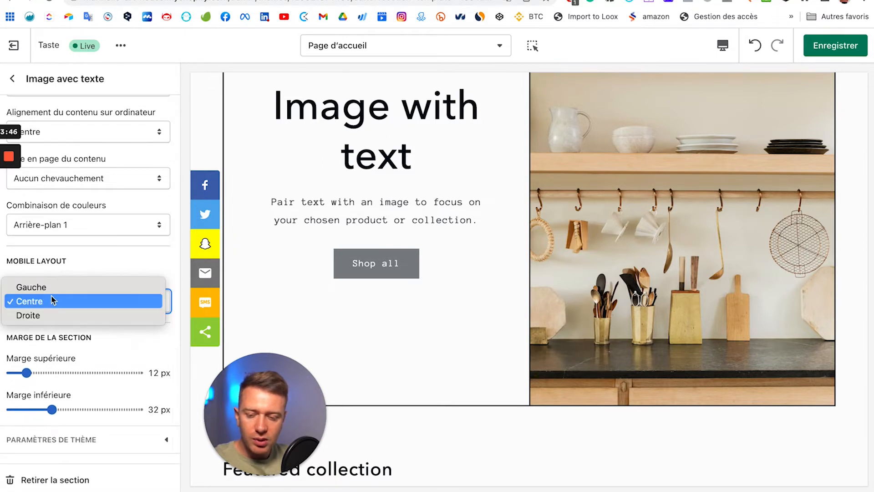
pyautogui.click(722, 47)
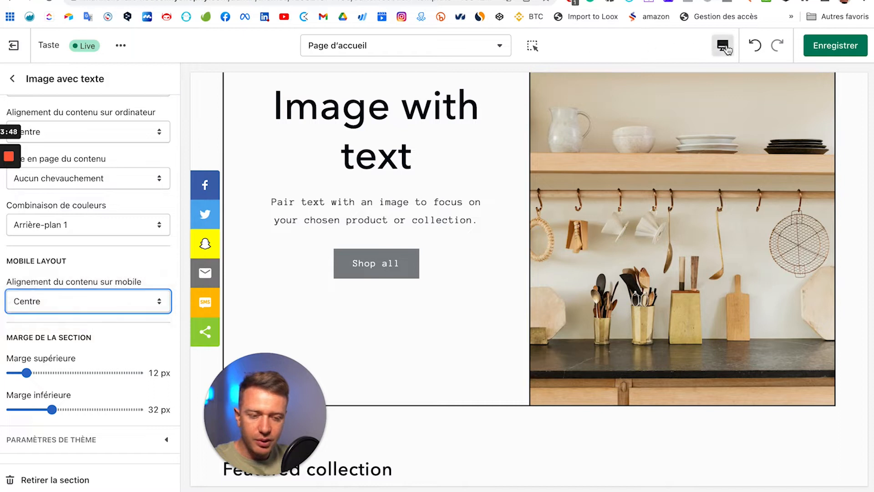
pyautogui.click(722, 45)
pyautogui.click(750, 78)
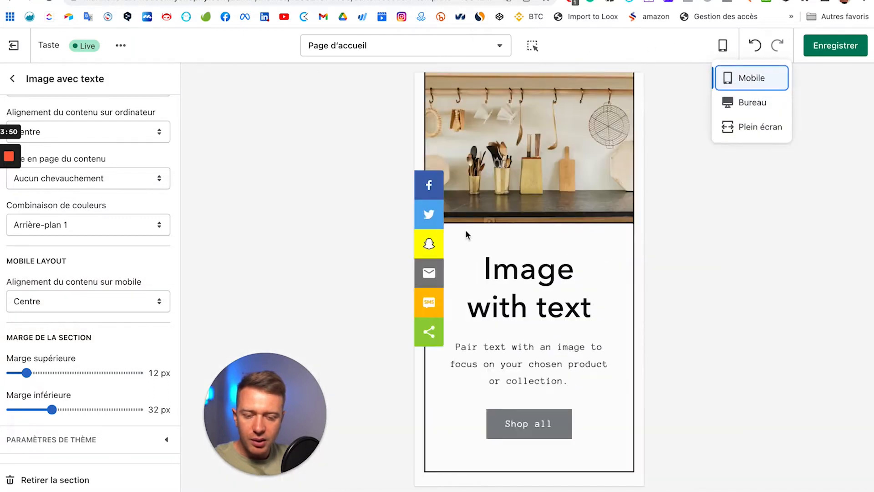
# Step: Try Droite for mobile content alignment, then set it back to Centre
pyautogui.click(110, 298)
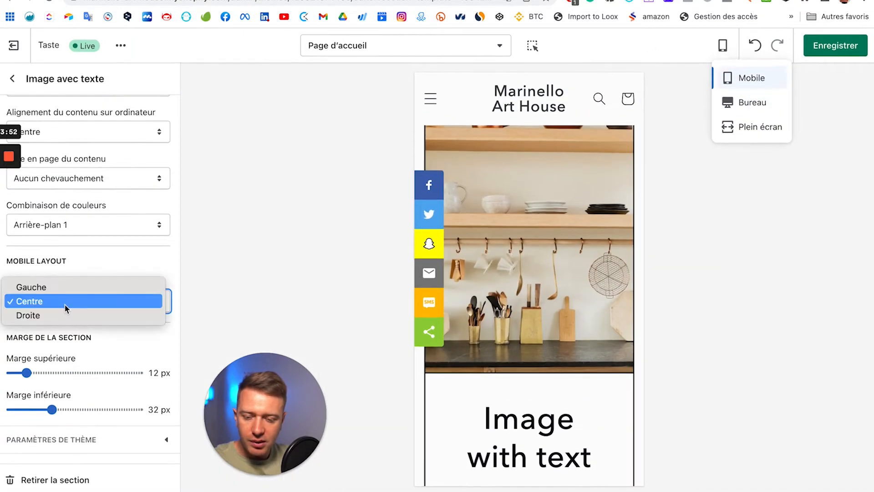
pyautogui.click(56, 315)
pyautogui.scroll(-5, 582, 362)
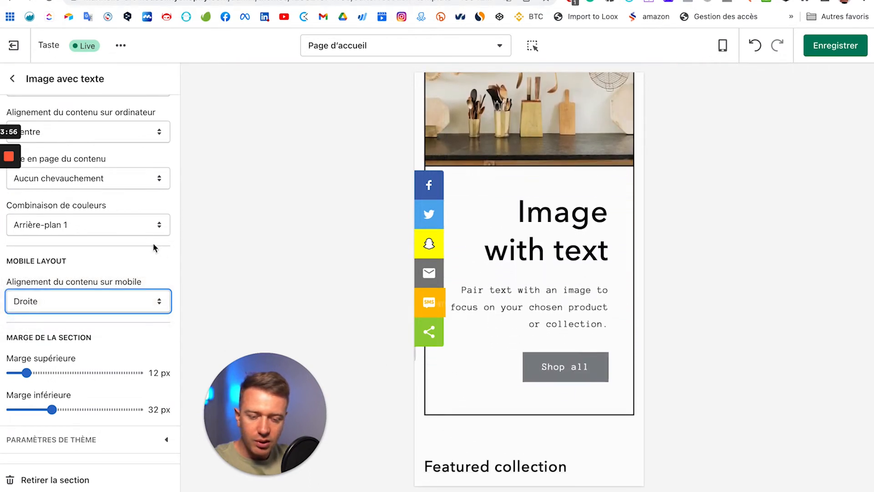
pyautogui.click(36, 300)
pyautogui.click(29, 287)
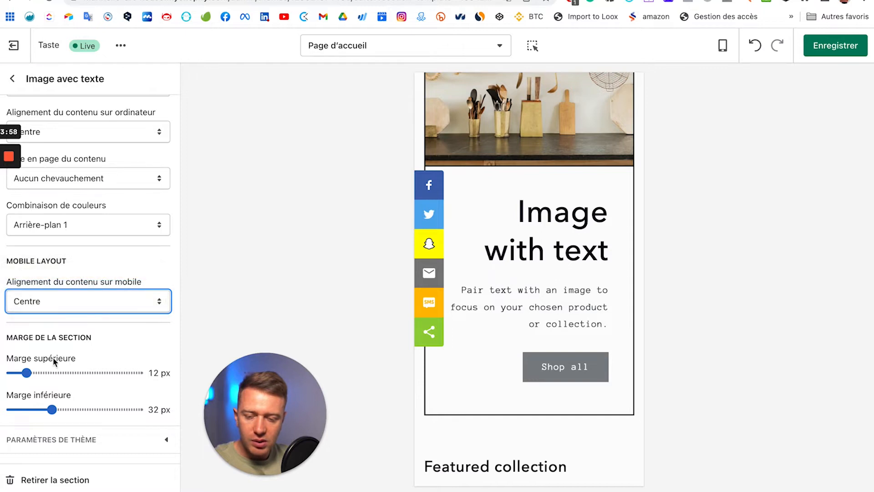
# Step: Return the preview to the Bureau (desktop) layout
pyautogui.scroll(5, 546, 296)
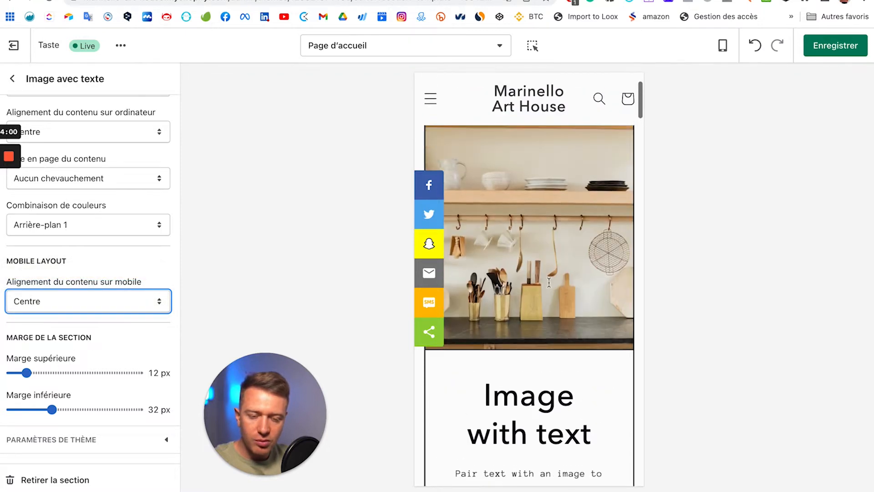
pyautogui.click(722, 45)
pyautogui.click(732, 106)
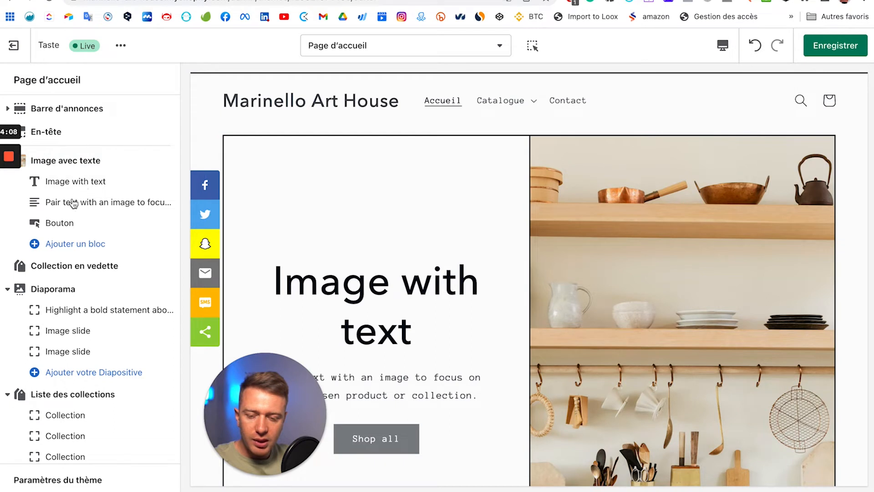
pyautogui.click(67, 246)
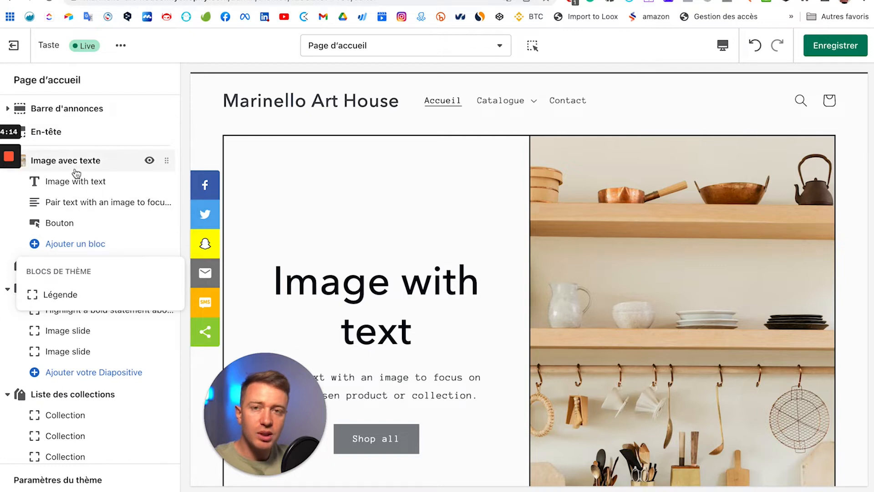
pyautogui.scroll(-2, 86, 203)
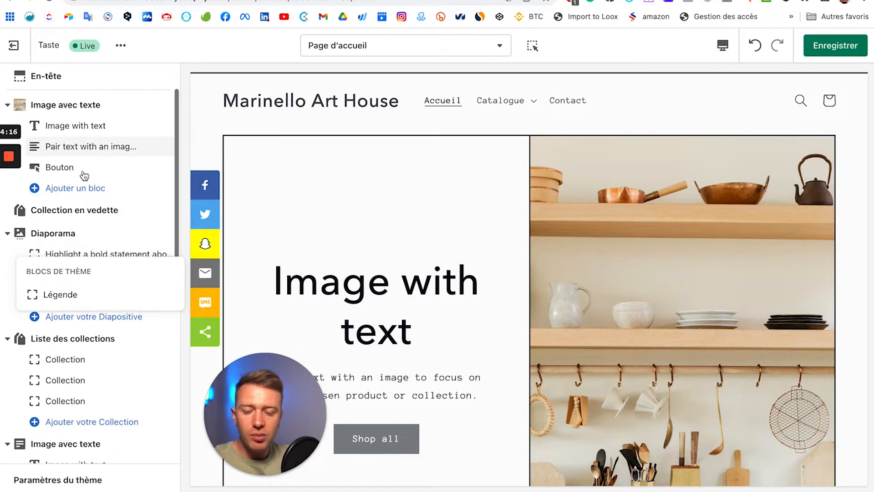
pyautogui.click(87, 175)
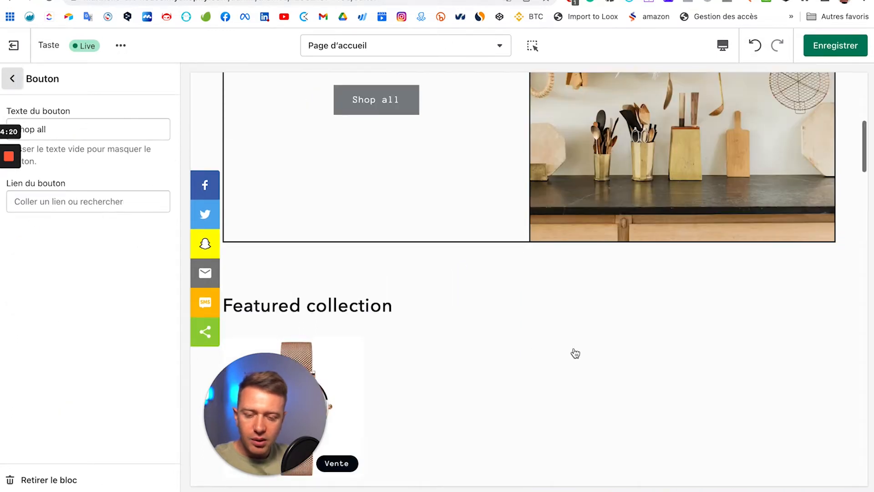
pyautogui.scroll(-20, 575, 353)
pyautogui.click(12, 79)
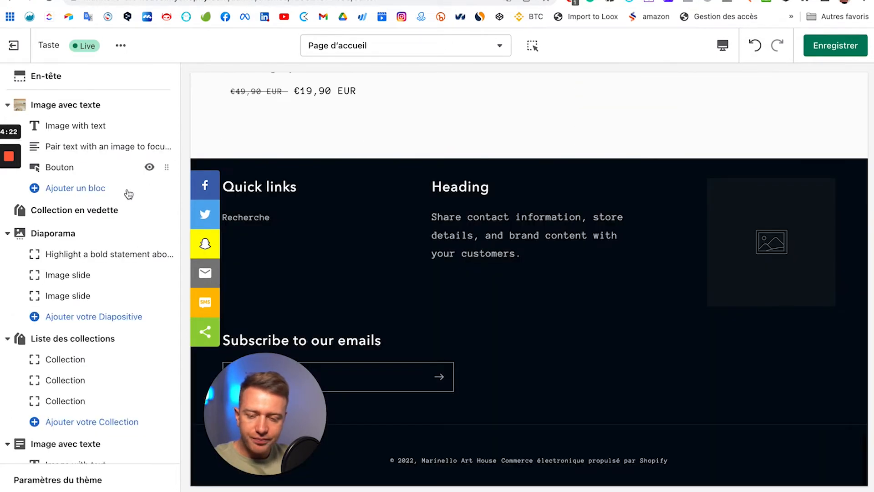
pyautogui.scroll(-10, 129, 195)
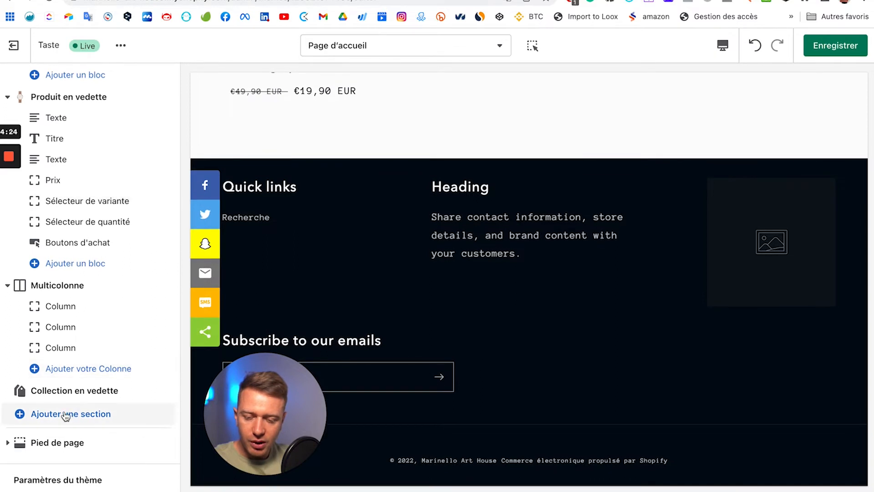
# Step: Add an Articles de blog section and set it to show the Infos blog
pyautogui.click(59, 415)
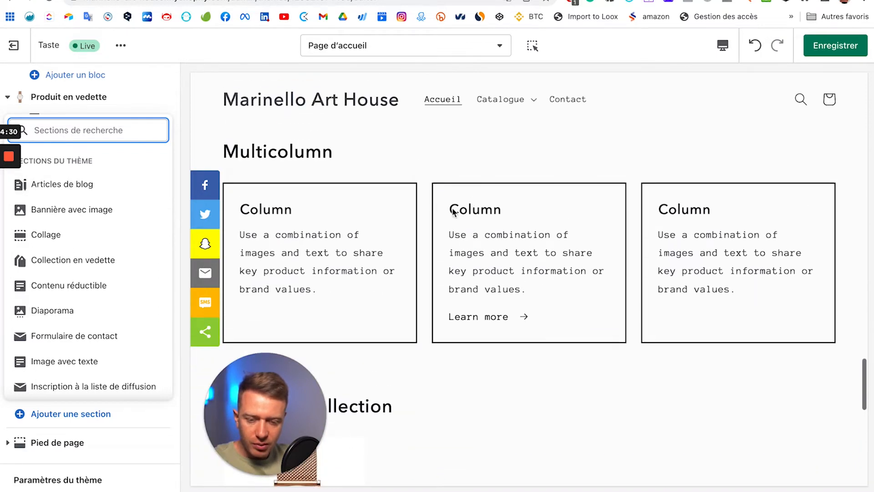
pyautogui.click(73, 191)
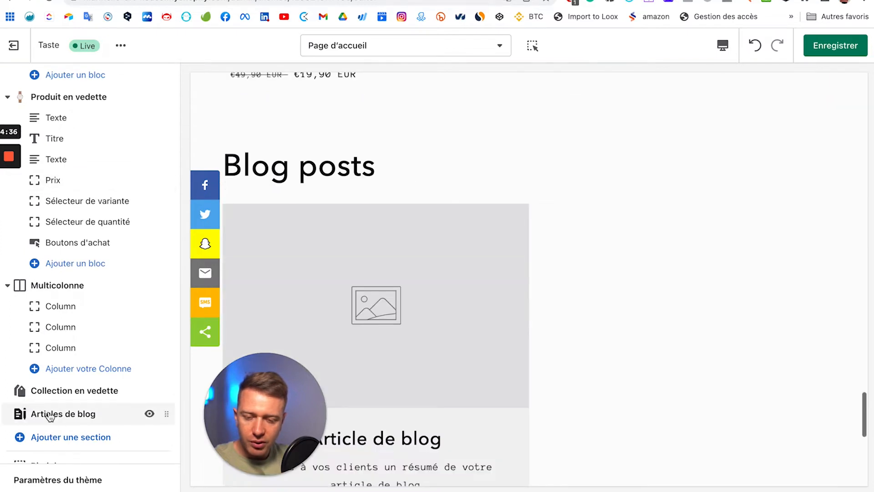
pyautogui.click(68, 415)
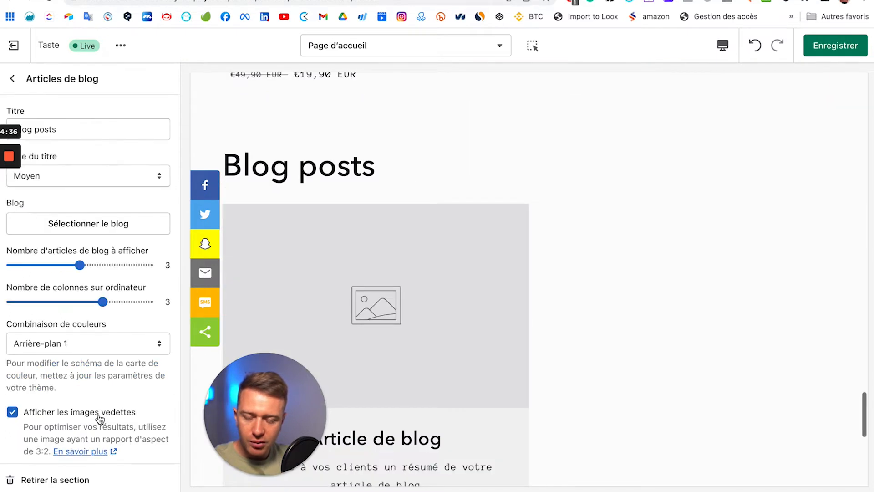
pyautogui.click(70, 224)
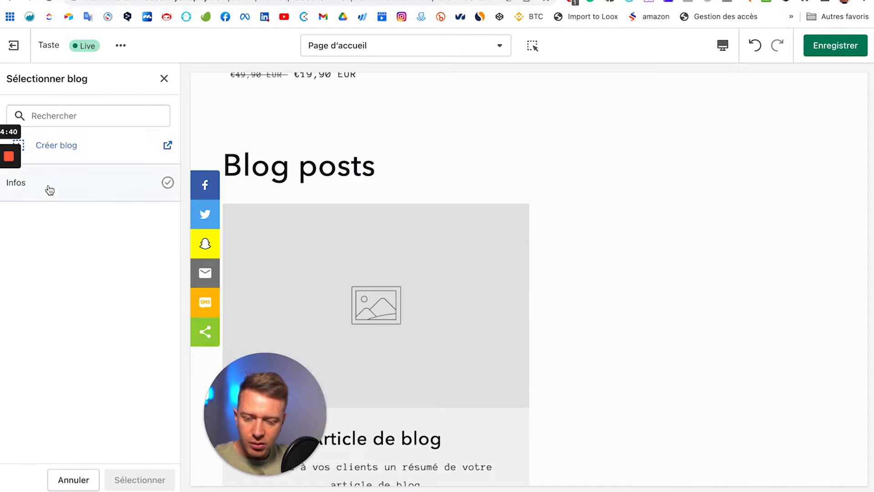
pyautogui.click(49, 190)
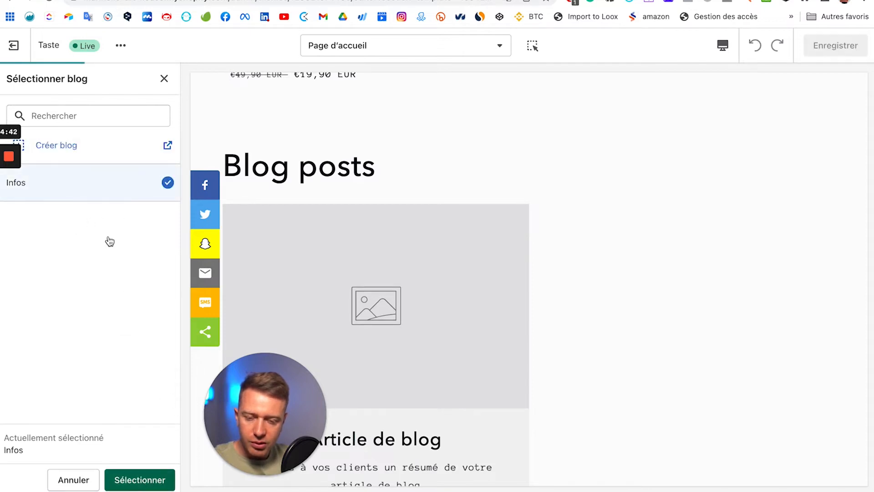
pyautogui.scroll(-2, 448, 332)
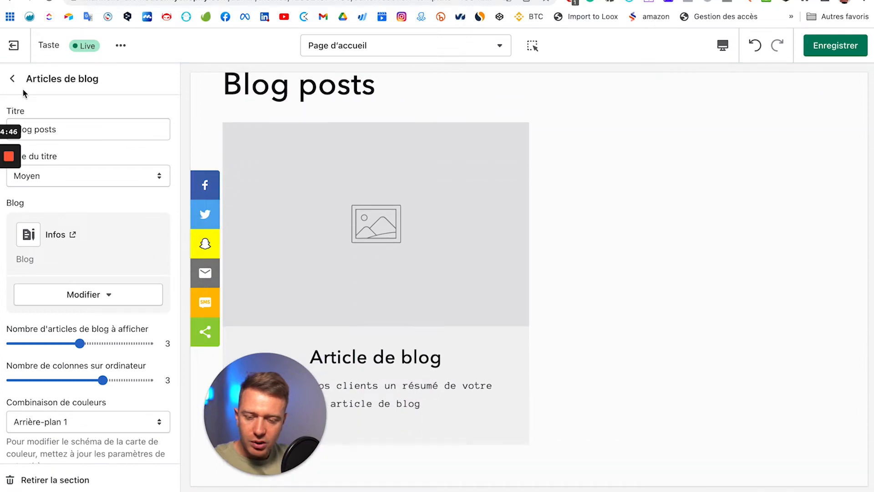
# Step: Return to the homepage section list and bring up the sections to add
pyautogui.click(12, 81)
pyautogui.scroll(-1, 80, 335)
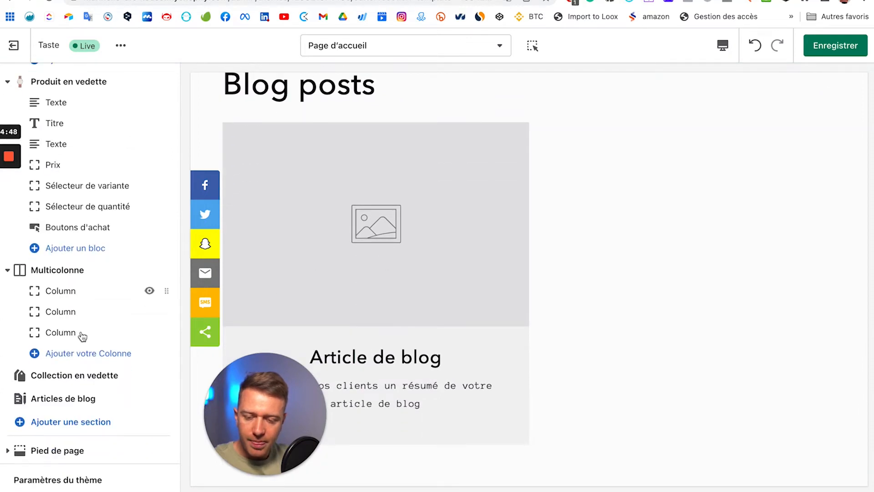
pyautogui.click(75, 419)
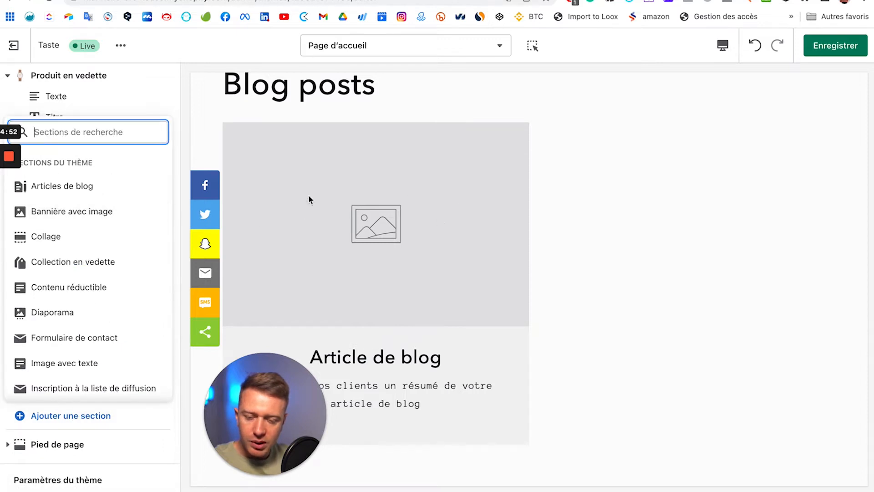
# Step: Add a Bannière avec image section and switch off its desktop content container
pyautogui.click(72, 210)
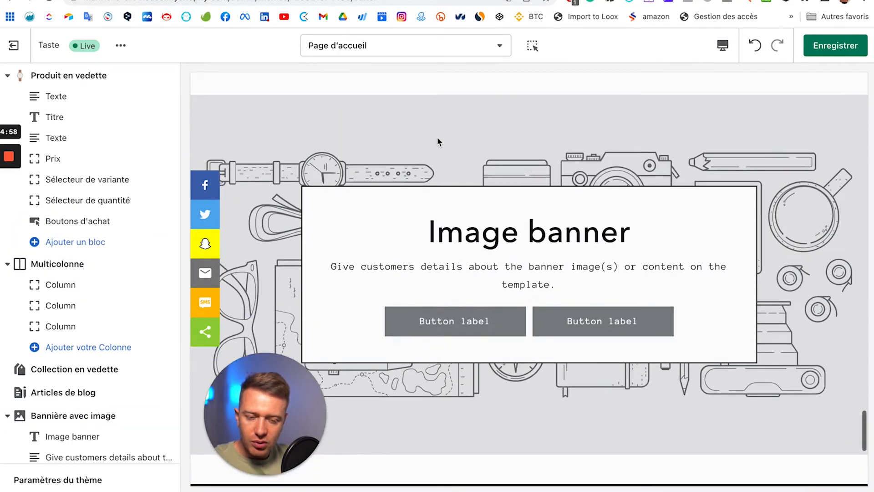
pyautogui.scroll(-2, 89, 359)
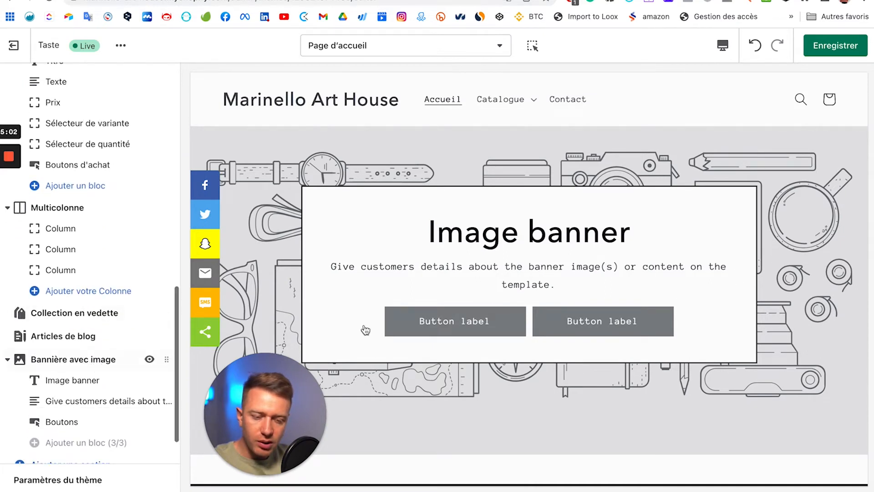
pyautogui.click(40, 355)
pyautogui.scroll(-5, 73, 255)
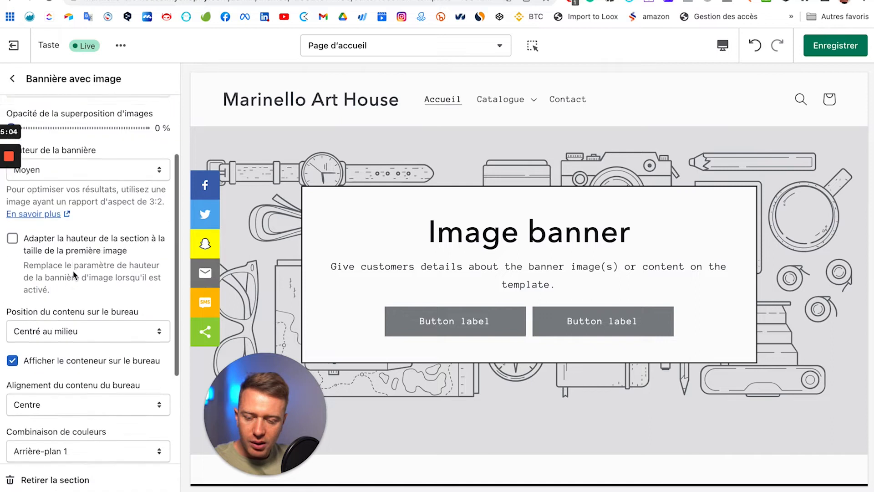
pyautogui.scroll(-3, 83, 314)
pyautogui.scroll(5, 84, 305)
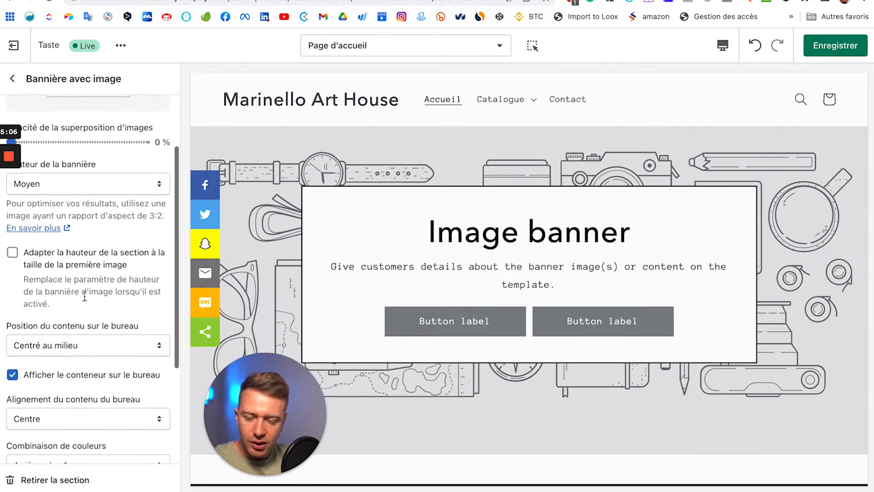
pyautogui.scroll(-1, 85, 297)
pyautogui.scroll(-1, 78, 311)
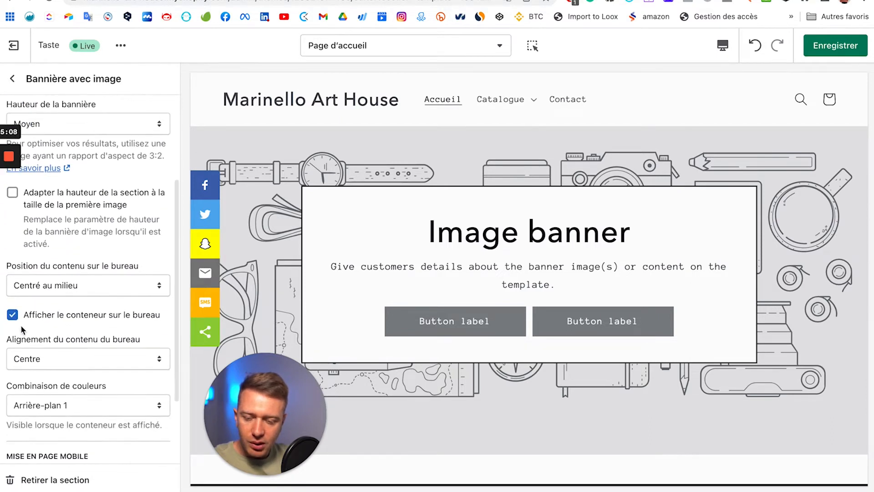
pyautogui.click(12, 314)
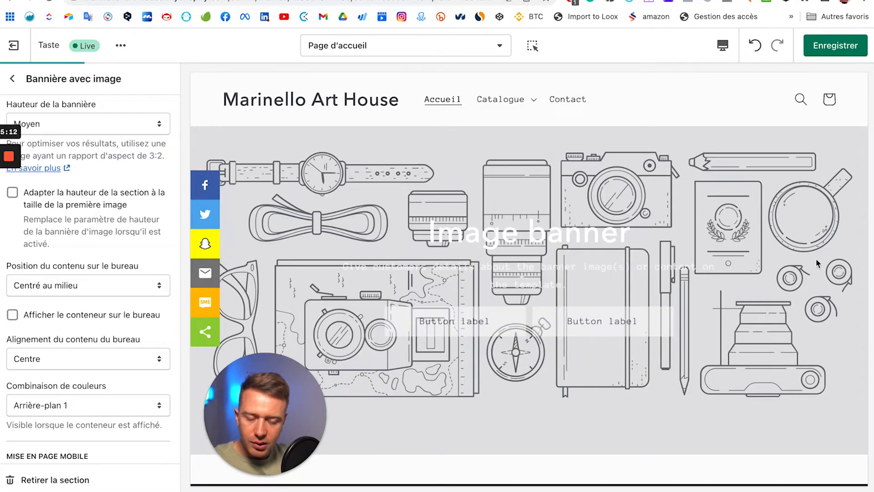
pyautogui.scroll(5, 87, 182)
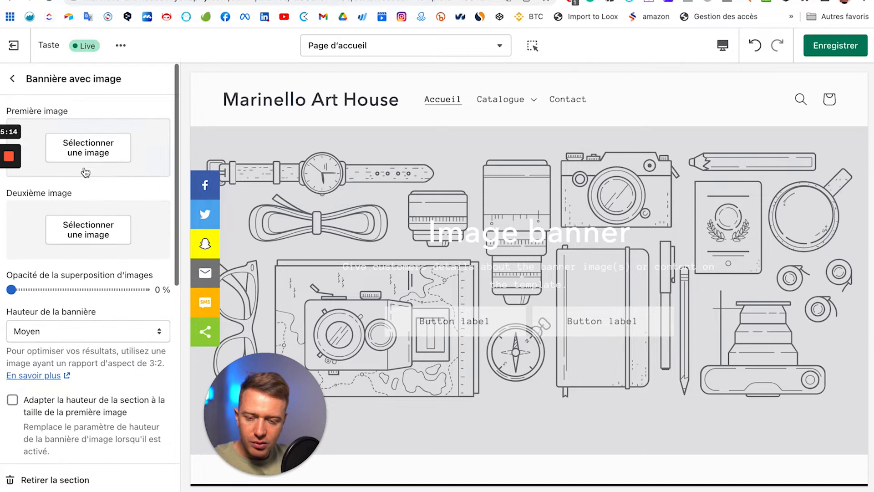
# Step: Set the banner's Première image to the stacked hands photo
pyautogui.click(93, 159)
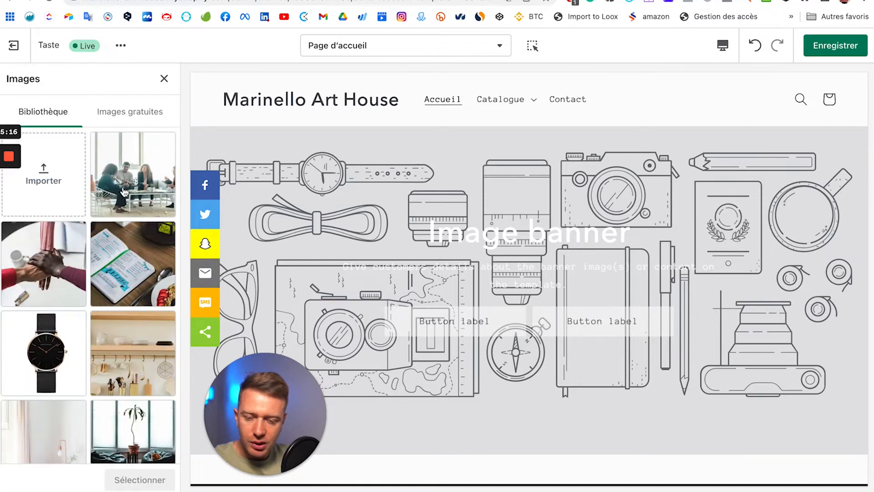
pyautogui.click(80, 296)
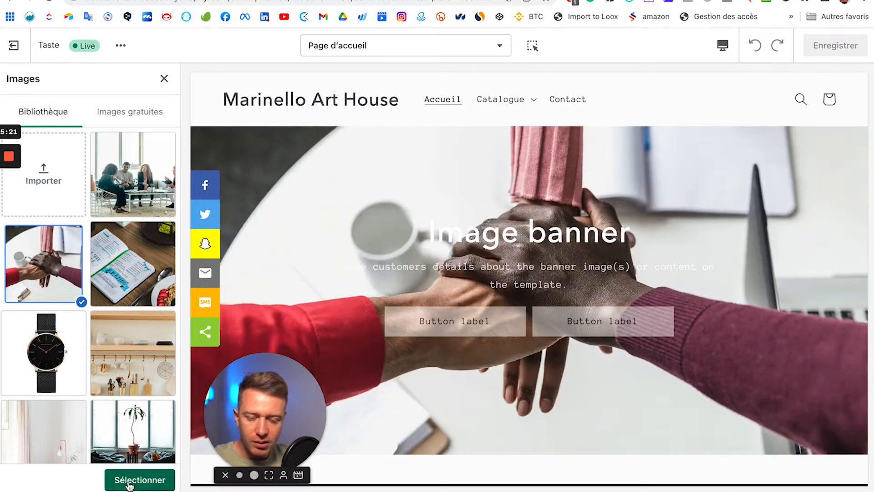
pyautogui.click(129, 480)
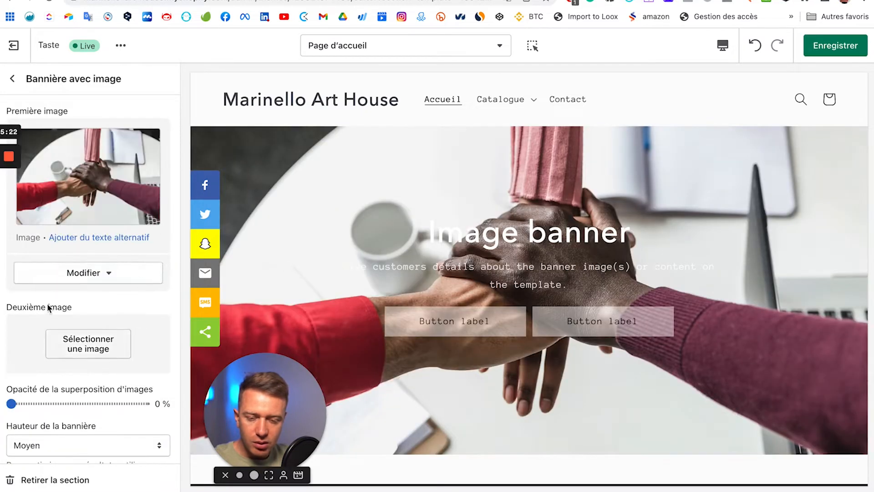
# Step: Set the banner's overlay opacity to 40%
pyautogui.scroll(-2, 162, 290)
pyautogui.scroll(1, 162, 290)
pyautogui.scroll(-2, 545, 316)
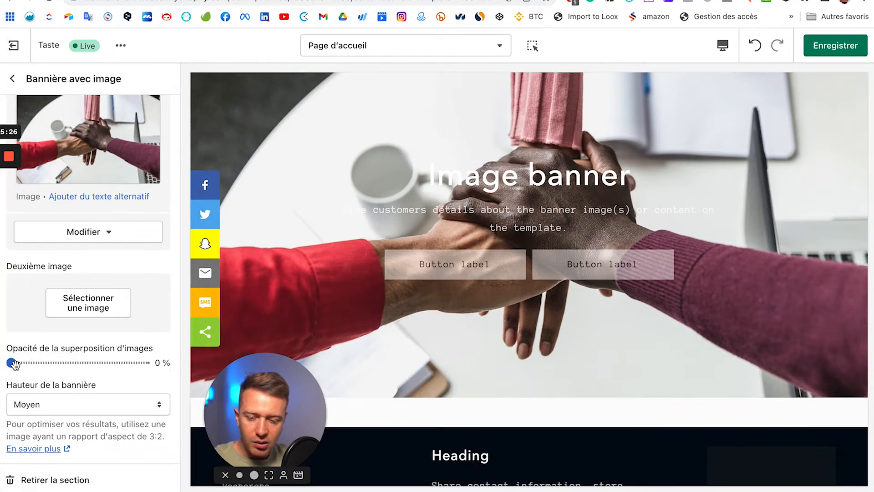
pyautogui.moveTo(14, 362); pyautogui.dragTo(63, 362)
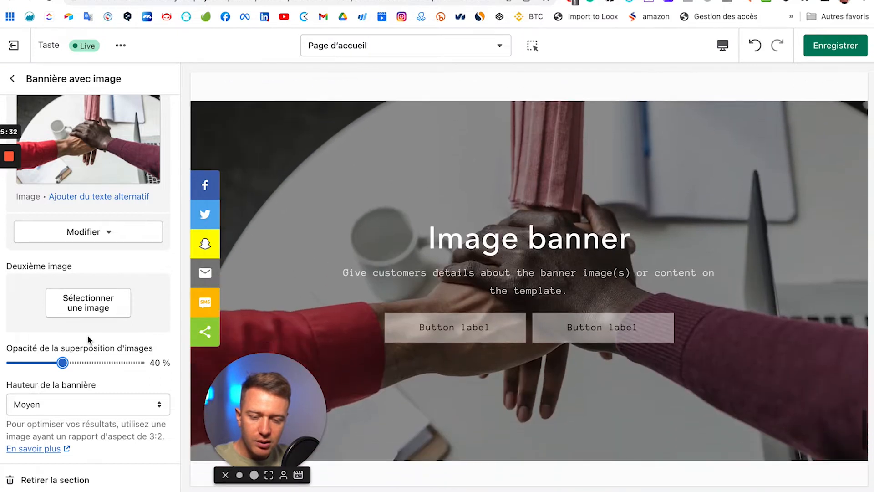
pyautogui.scroll(-5, 93, 272)
pyautogui.scroll(-1, 93, 272)
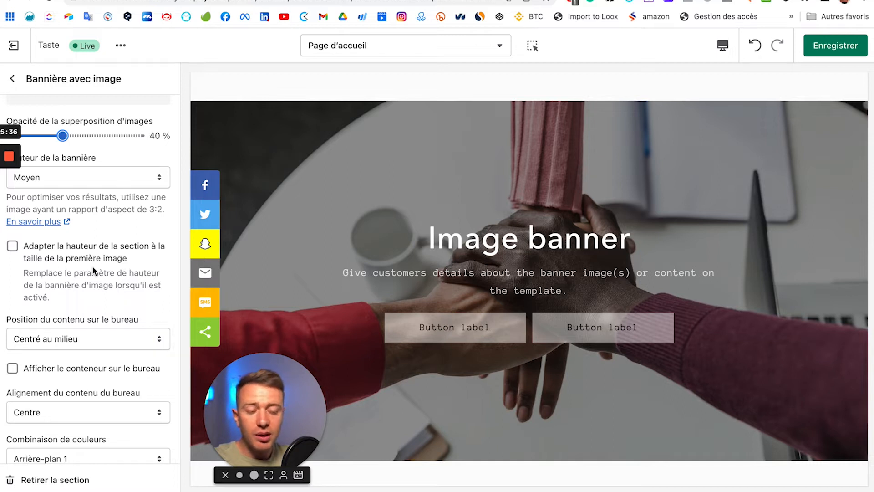
# Step: Scroll the preview to review the banner with the hands photo and 40% overlay
pyautogui.scroll(8, 622, 350)
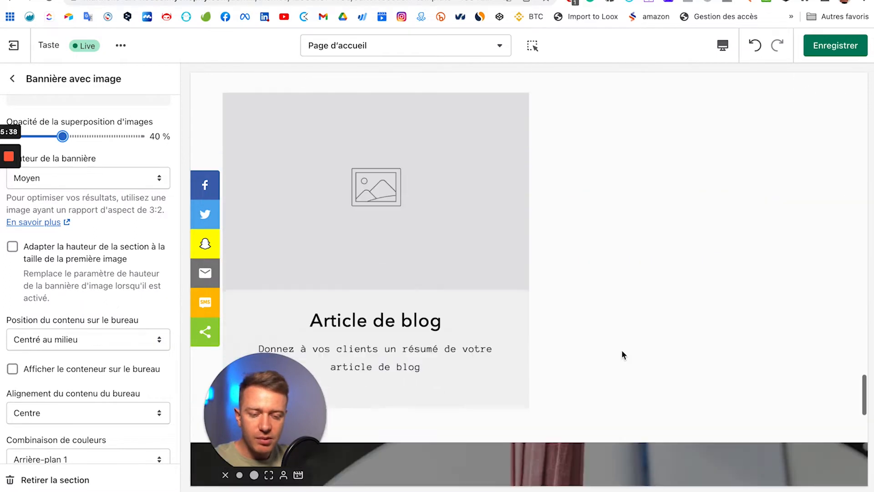
pyautogui.scroll(-4, 622, 351)
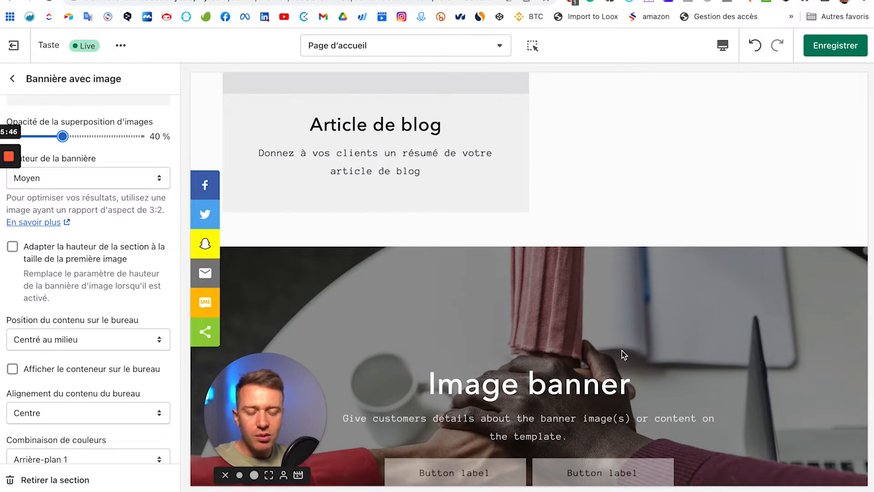
pyautogui.scroll(-3, 759, 367)
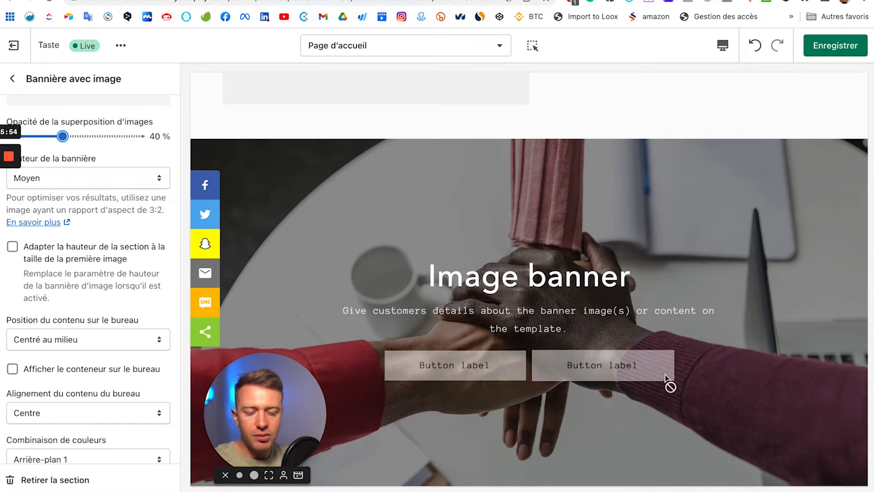
pyautogui.scroll(-2, 665, 380)
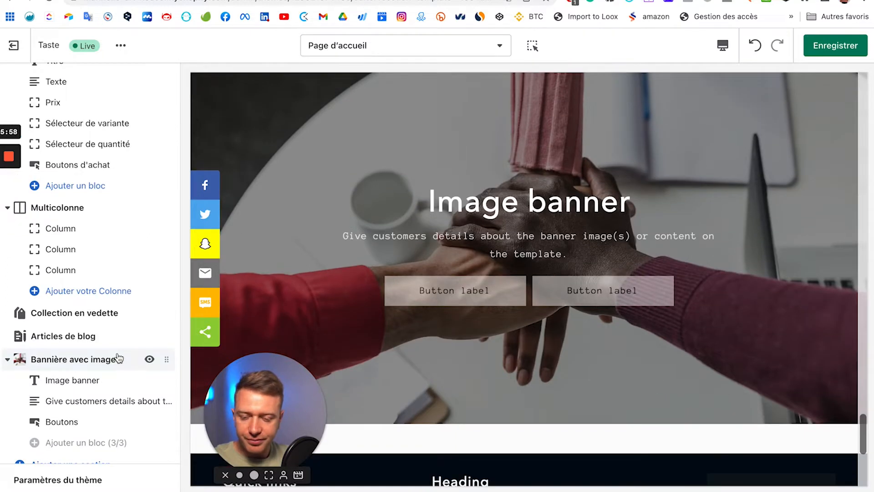
pyautogui.scroll(-2, 118, 357)
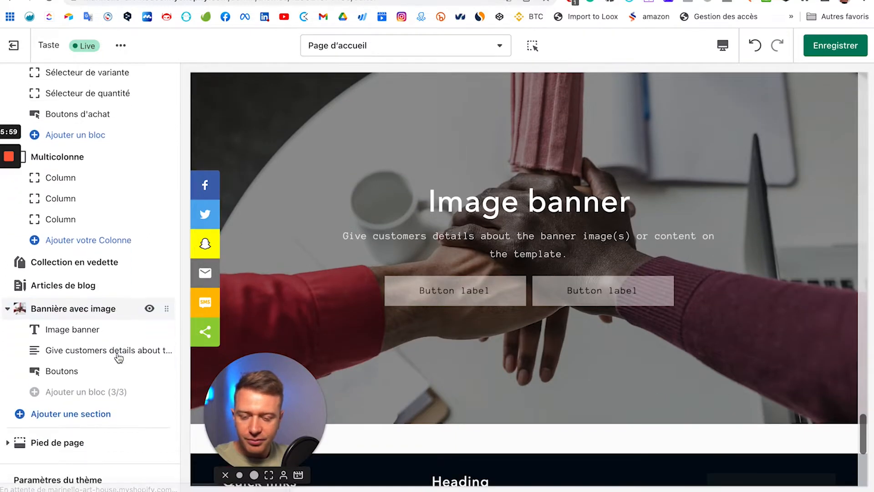
# Step: Add a Collage section from the theme sections and open its Vidéo block settings
pyautogui.click(62, 413)
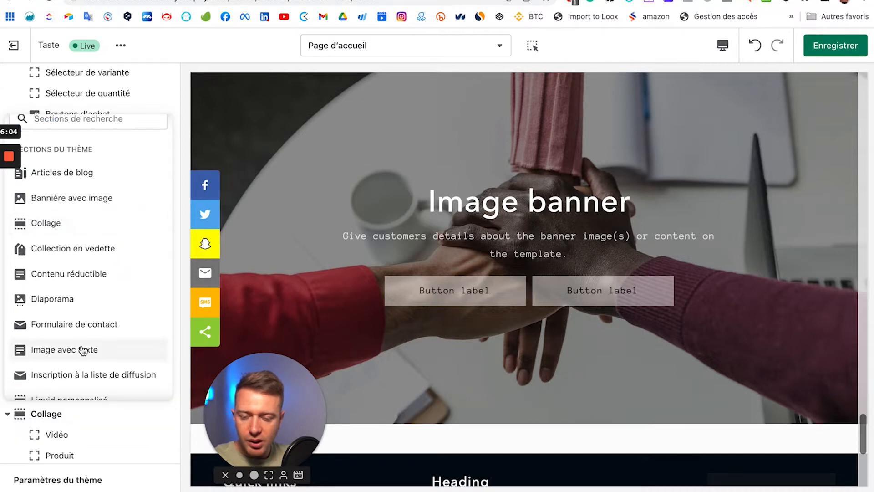
pyautogui.scroll(-2, 92, 342)
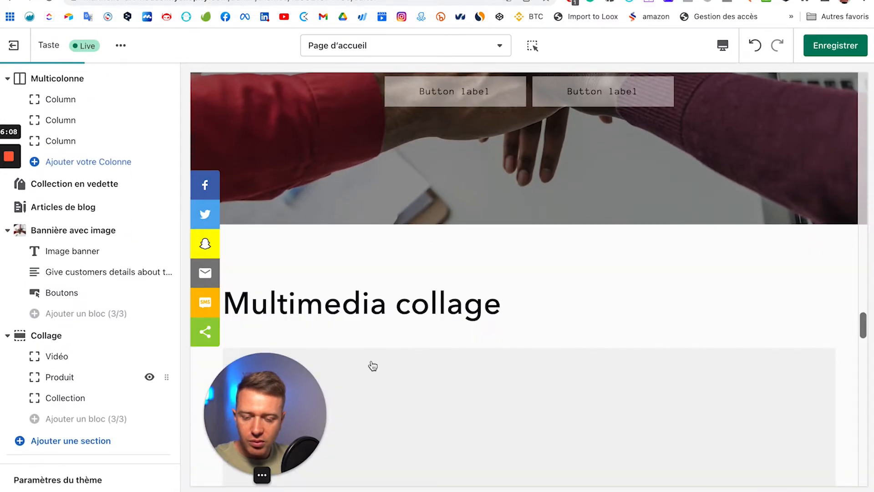
pyautogui.scroll(-10, 372, 365)
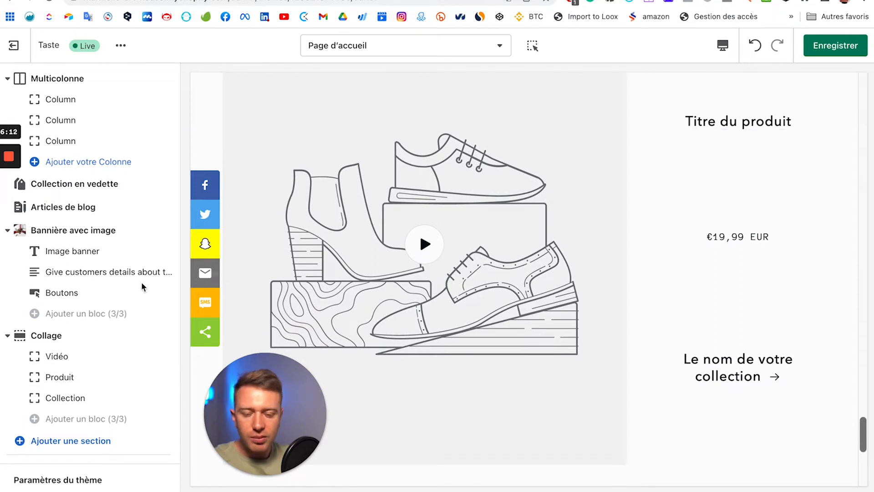
pyautogui.moveTo(136, 345)
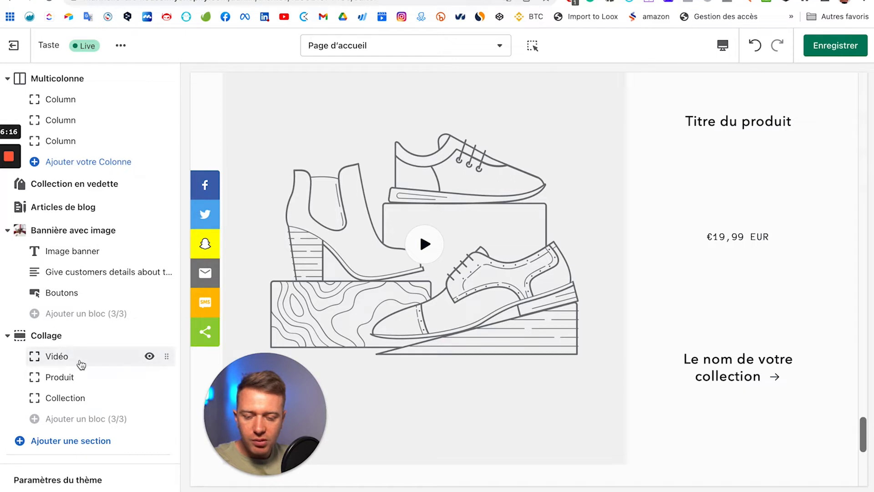
pyautogui.click(93, 367)
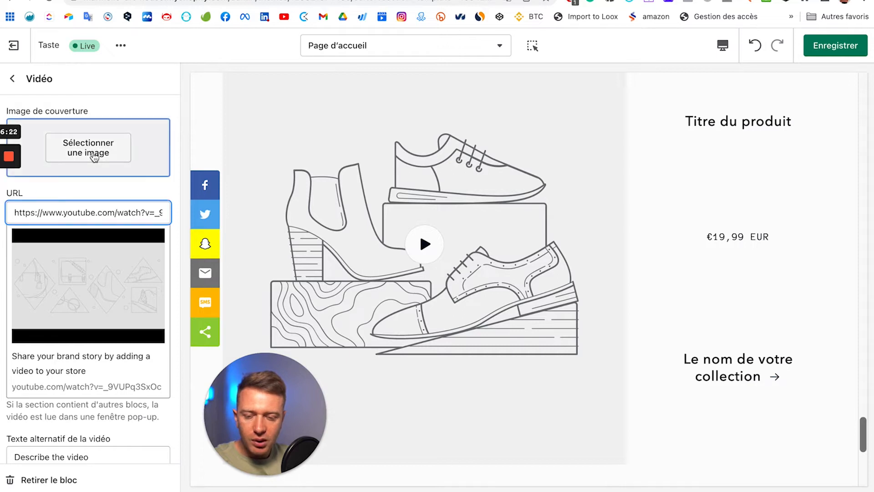
# Step: Set the video's Image de couverture to the room photo with plant and cat
pyautogui.click(81, 150)
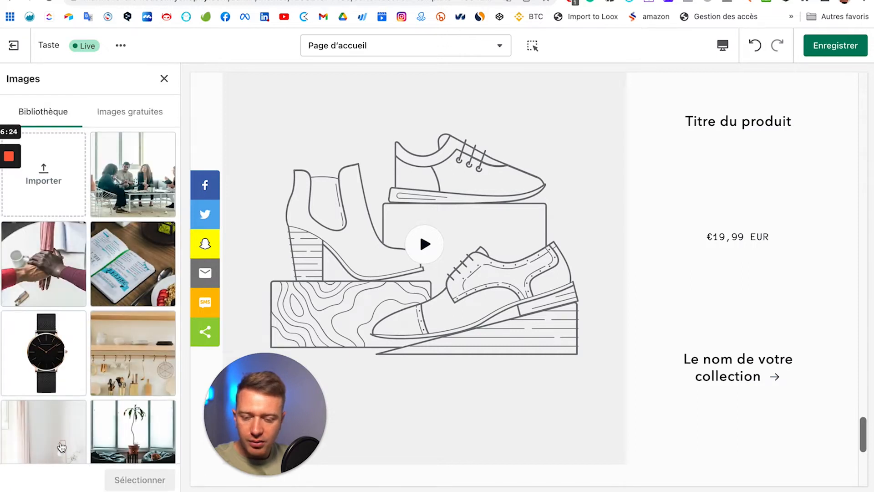
pyautogui.click(125, 438)
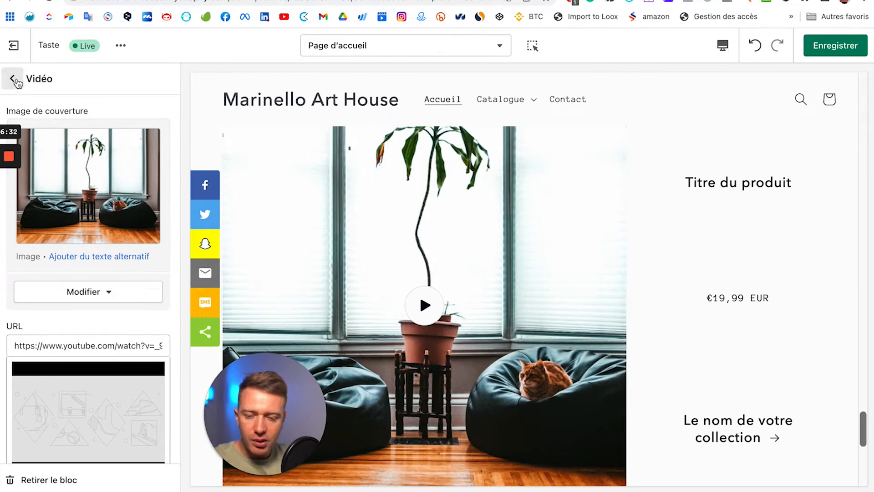
pyautogui.scroll(-3, 87, 305)
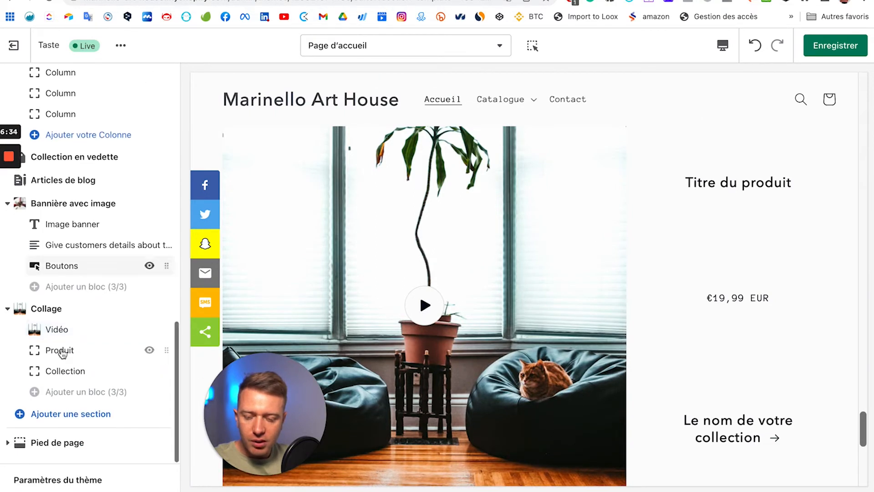
# Step: Feature the scented candle product in the collage's Produit block
pyautogui.click(64, 352)
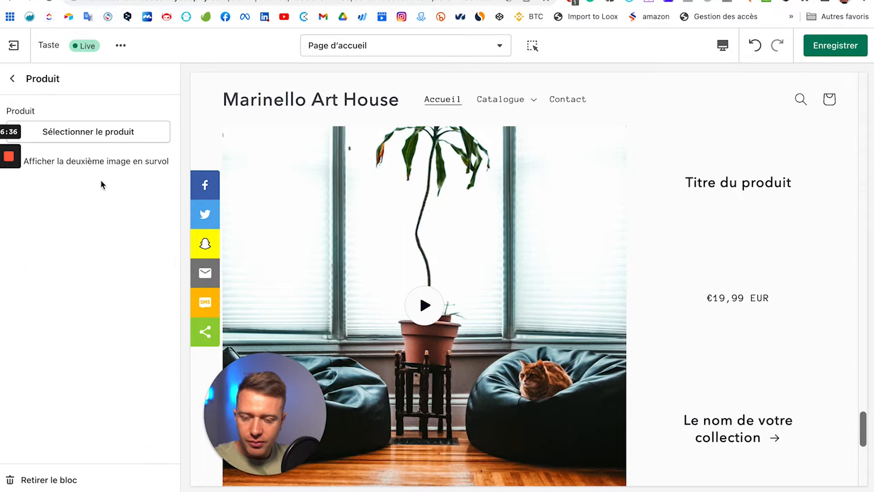
pyautogui.click(93, 138)
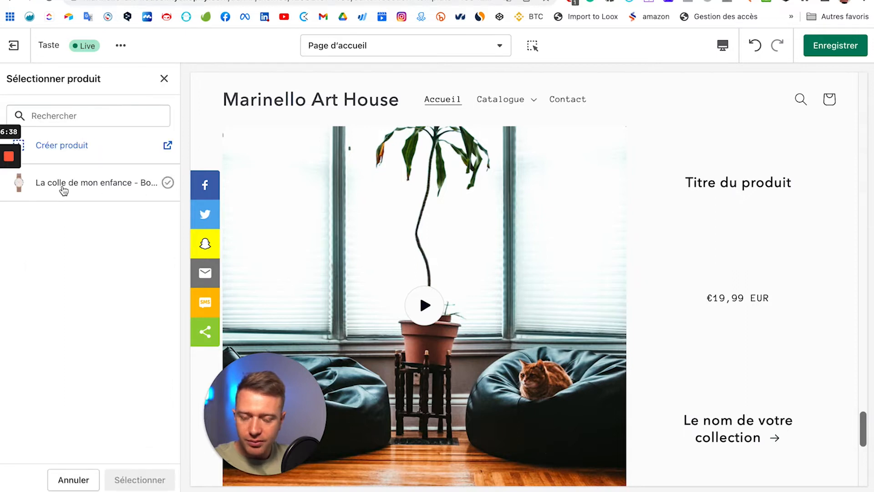
pyautogui.click(168, 182)
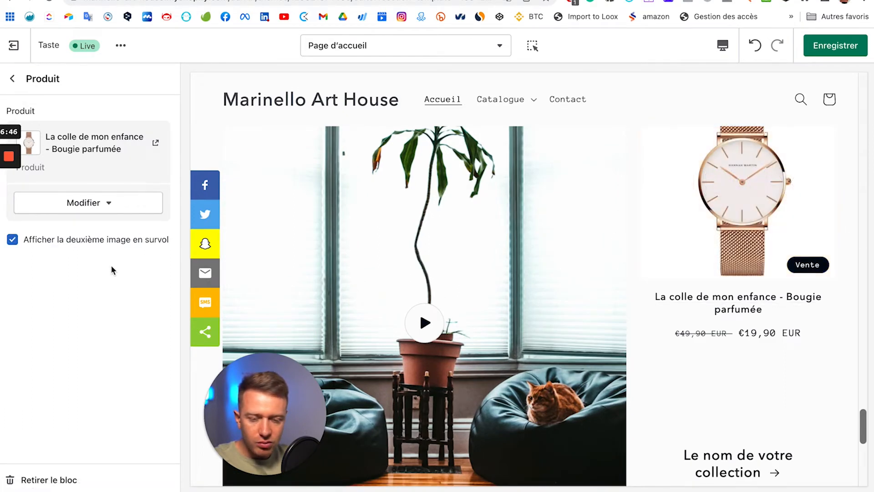
# Step: Feature the Page d'accueil collection in the collage's Collection block
pyautogui.click(14, 81)
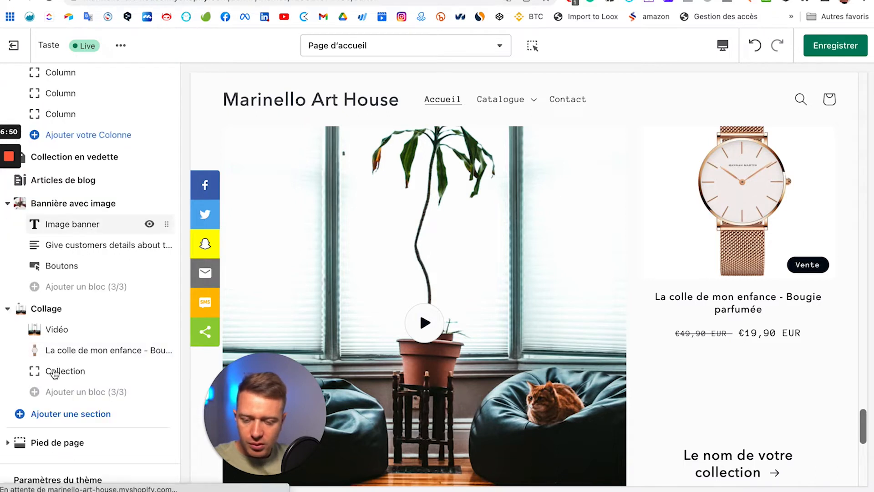
pyautogui.click(74, 377)
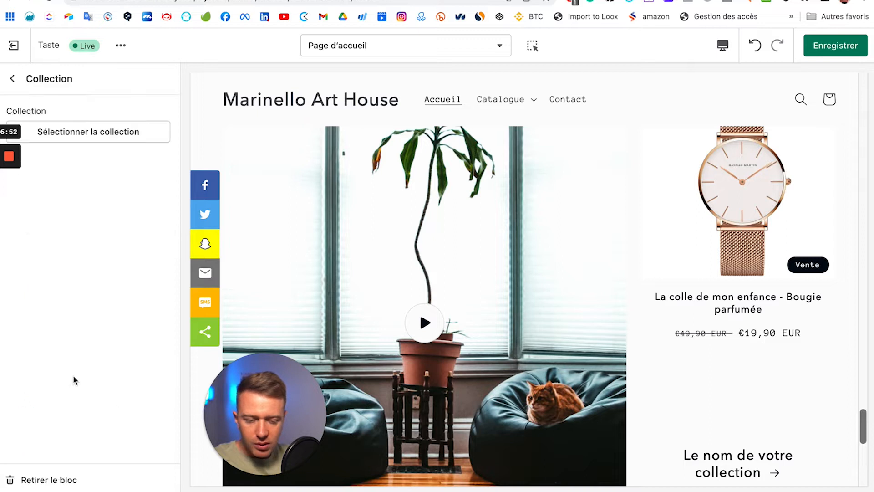
pyautogui.click(90, 136)
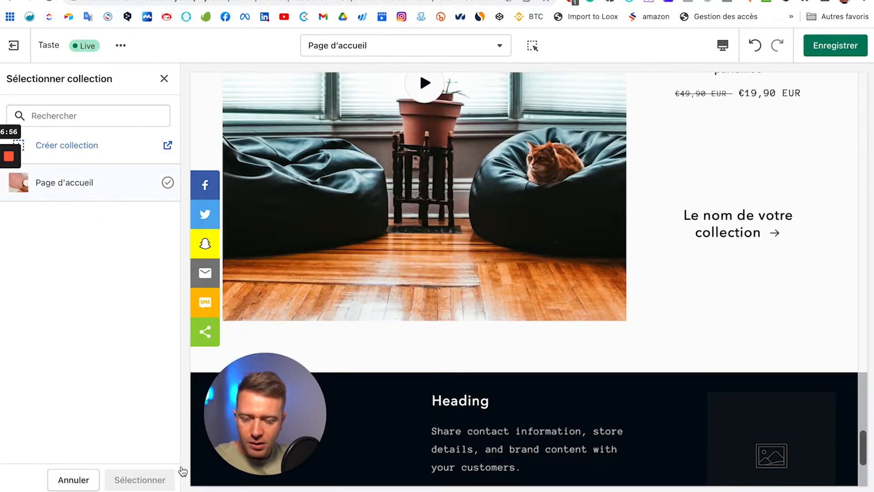
pyautogui.click(142, 486)
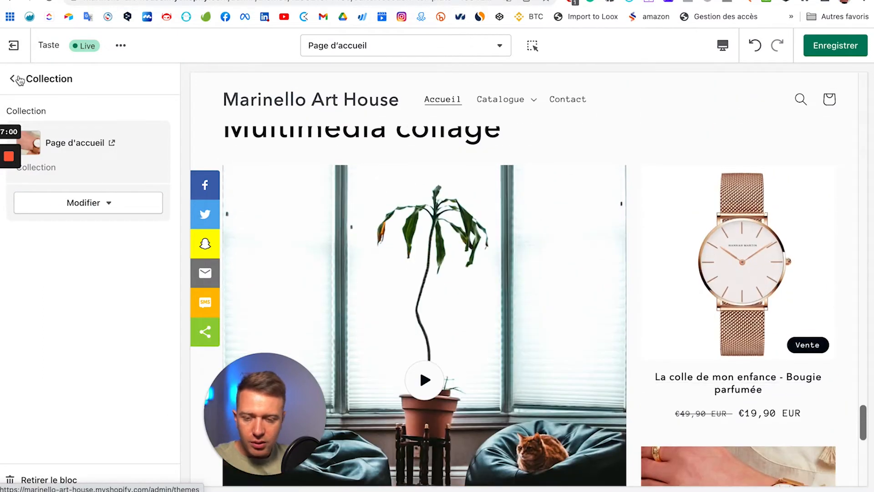
pyautogui.scroll(2, 685, 351)
pyautogui.scroll(-5, 684, 350)
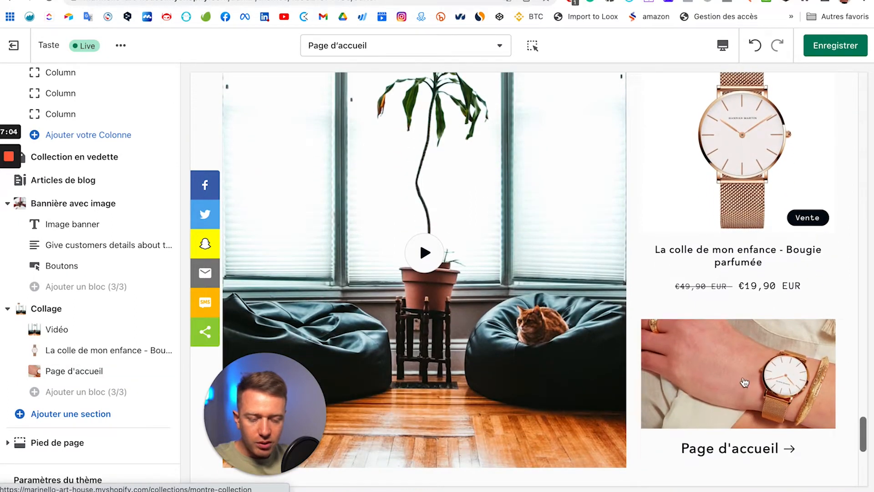
pyautogui.scroll(3, 760, 364)
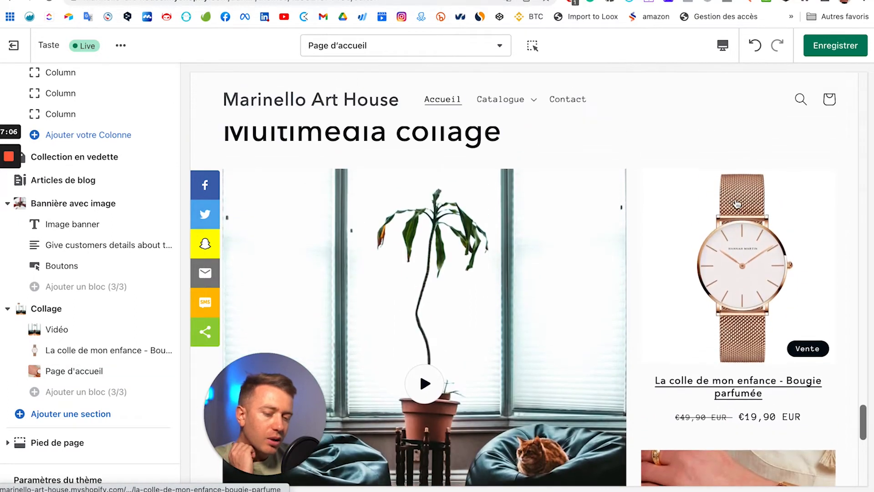
pyautogui.scroll(-2, 736, 271)
pyautogui.scroll(-3, 736, 271)
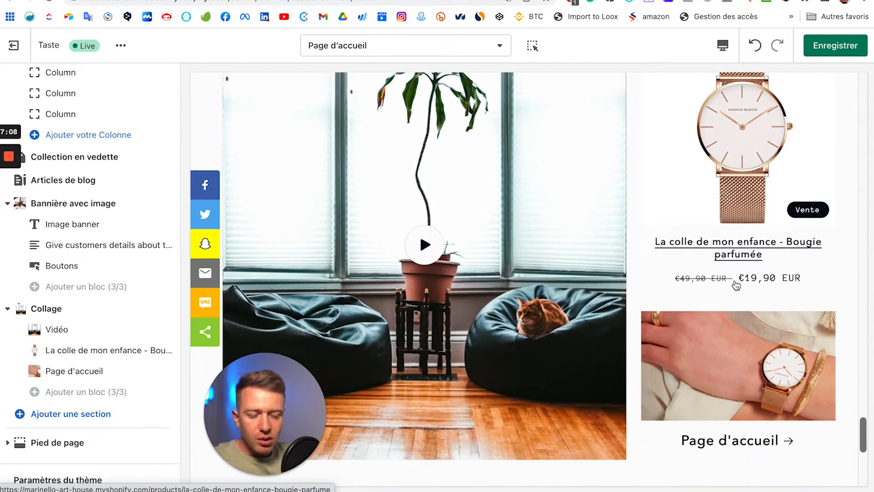
pyautogui.scroll(3, 736, 273)
pyautogui.scroll(3, 736, 284)
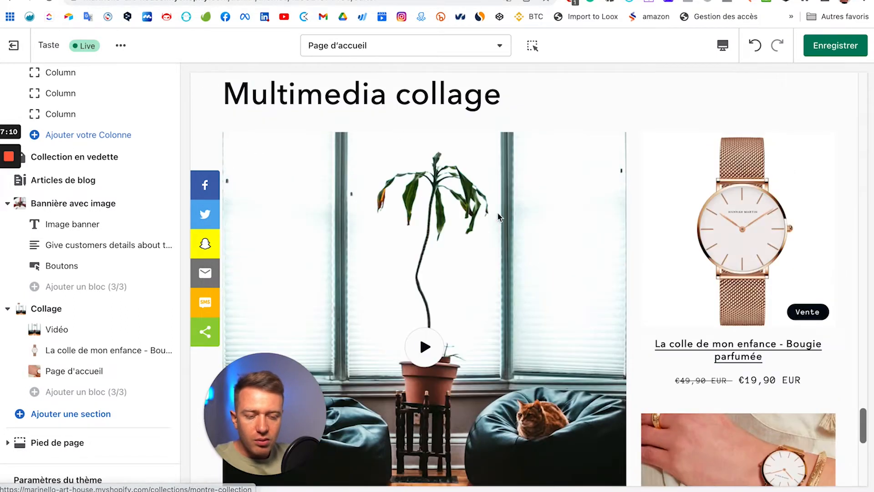
pyautogui.scroll(-3, 558, 247)
pyautogui.scroll(1, 688, 266)
pyautogui.scroll(1, 688, 266)
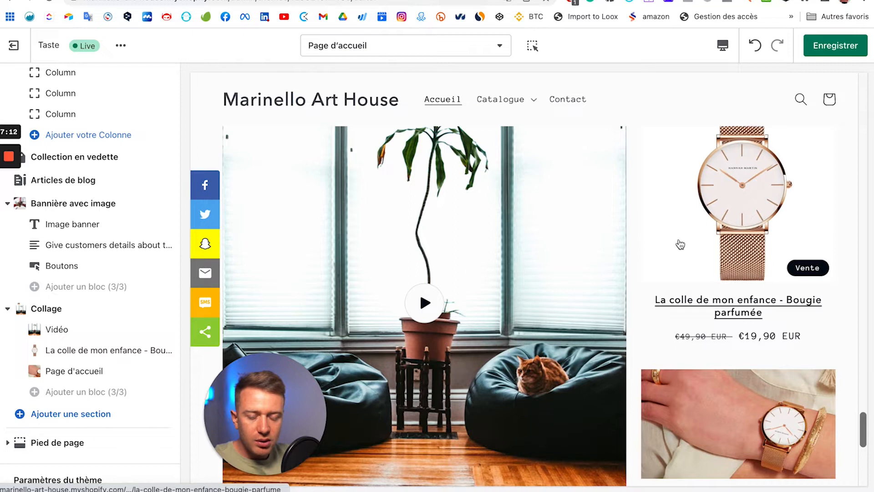
pyautogui.scroll(2, 353, 270)
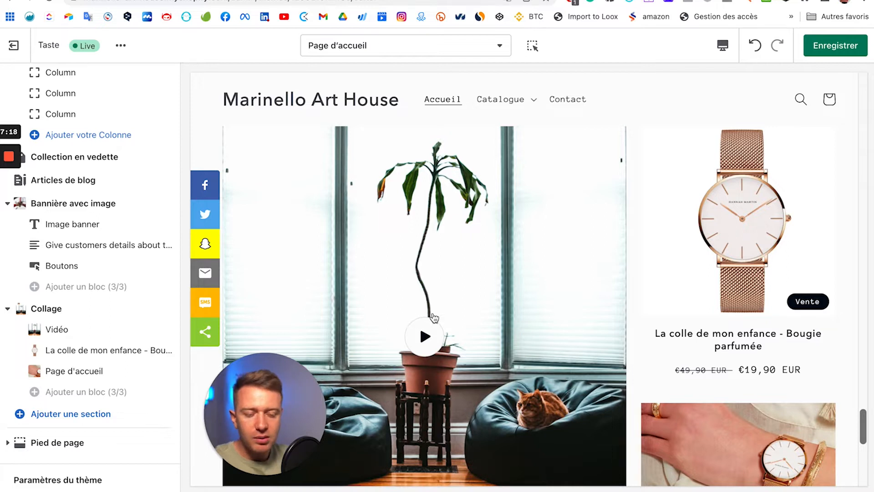
pyautogui.scroll(-3, 442, 317)
pyautogui.scroll(-3, 463, 307)
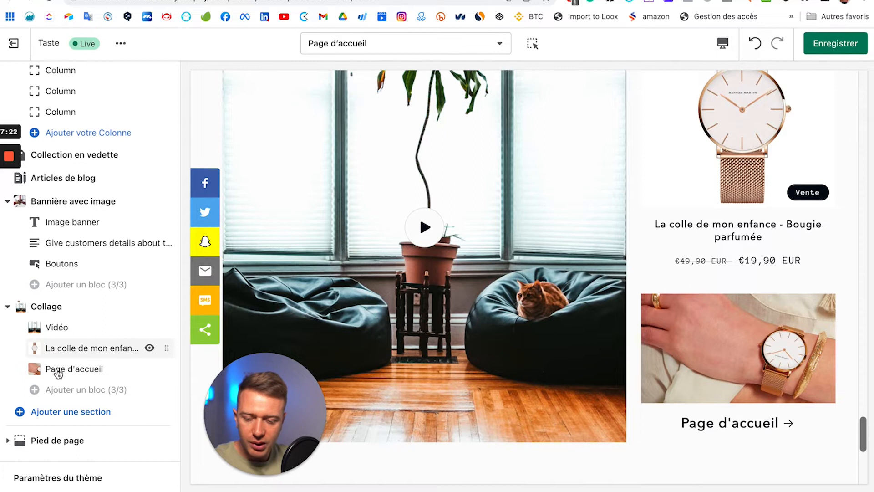
# Step: Browse the add-section list and use Afficher plus to reveal Contenu réductible
pyautogui.click(86, 420)
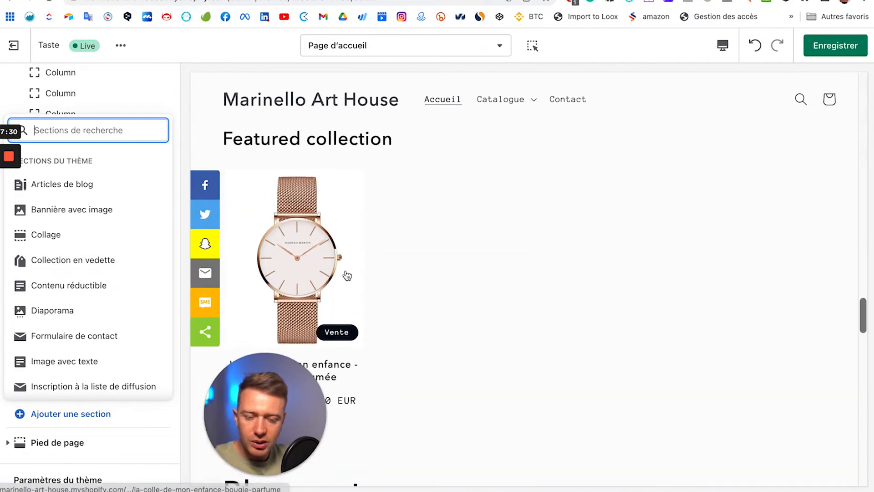
pyautogui.scroll(-1, 68, 282)
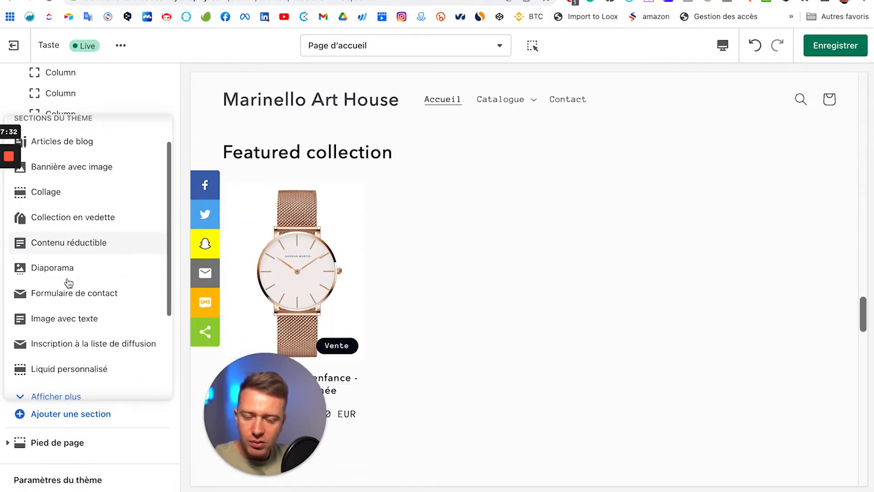
pyautogui.scroll(-1, 107, 258)
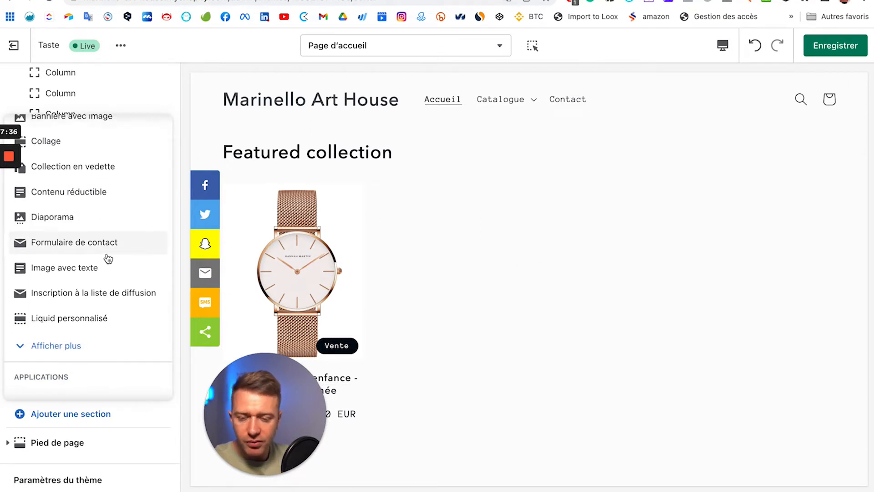
pyautogui.scroll(-10, 484, 373)
pyautogui.scroll(5, 422, 341)
pyautogui.scroll(10, 422, 342)
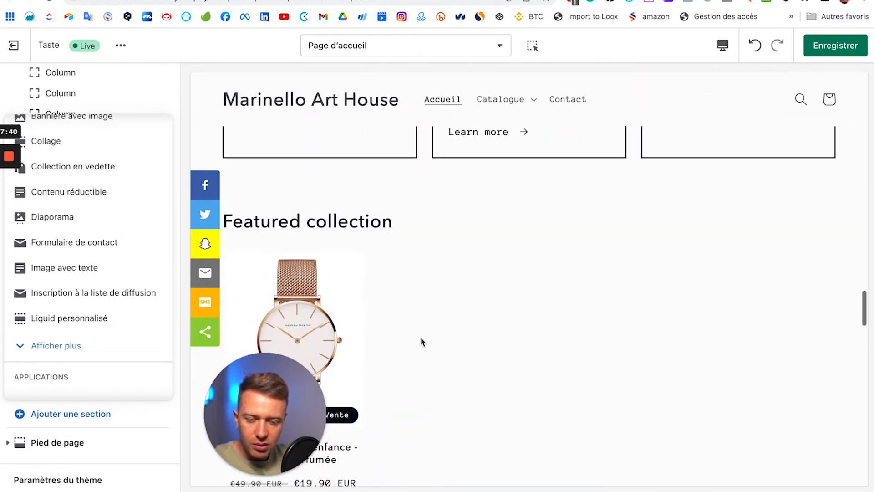
pyautogui.scroll(-3, 422, 341)
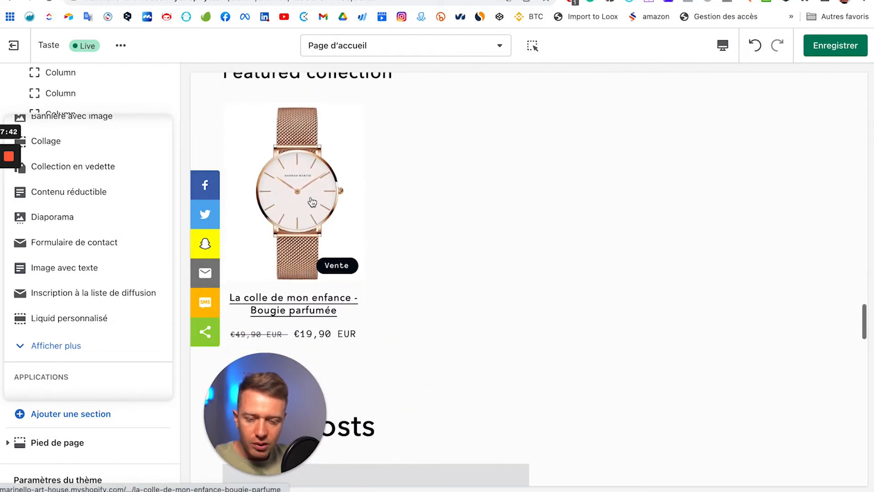
pyautogui.scroll(15, 312, 200)
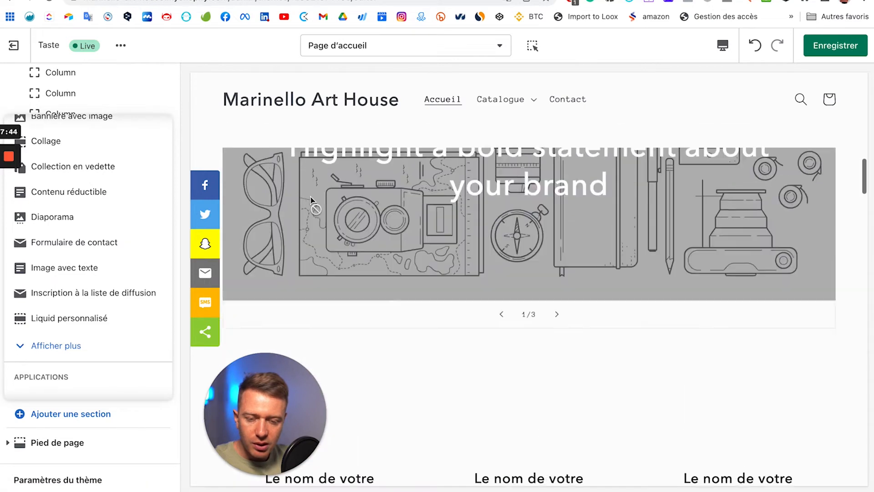
pyautogui.scroll(-3, 311, 200)
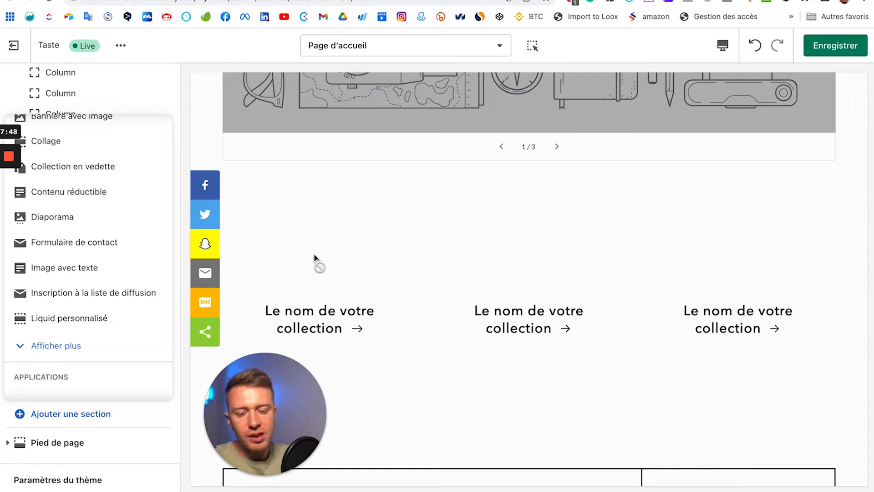
pyautogui.scroll(-10, 314, 257)
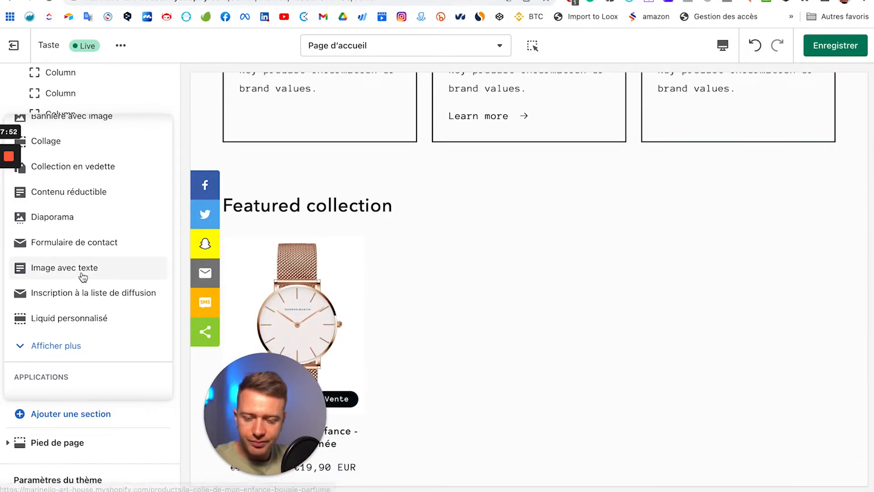
pyautogui.click(60, 346)
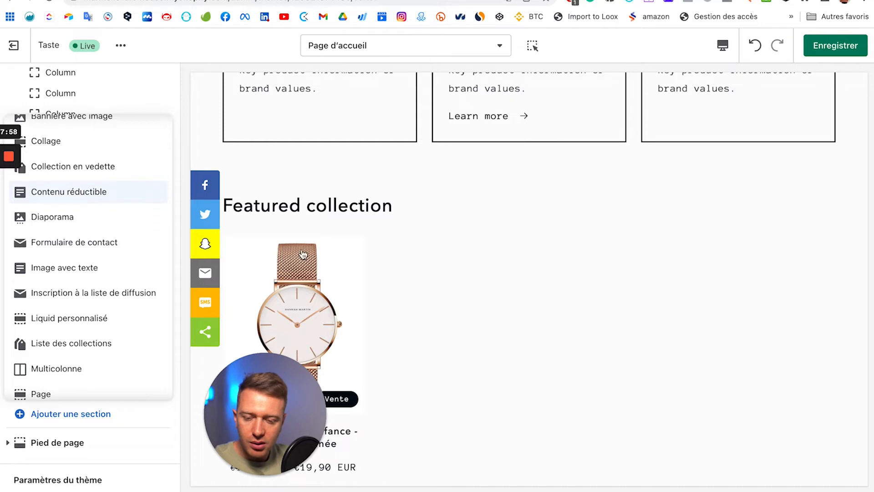
# Step: Expand and collapse the first collapsible row in the preview to inspect it
pyautogui.scroll(-1, 510, 317)
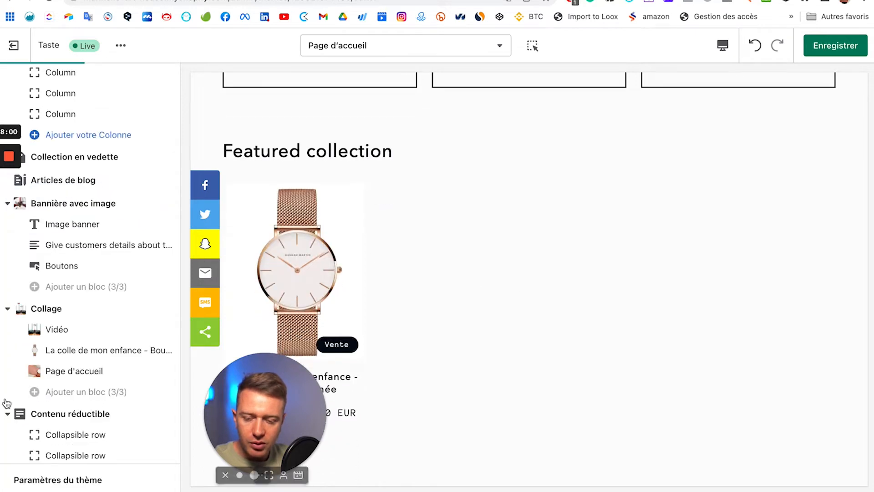
pyautogui.scroll(-3, 55, 400)
pyautogui.scroll(-15, 517, 408)
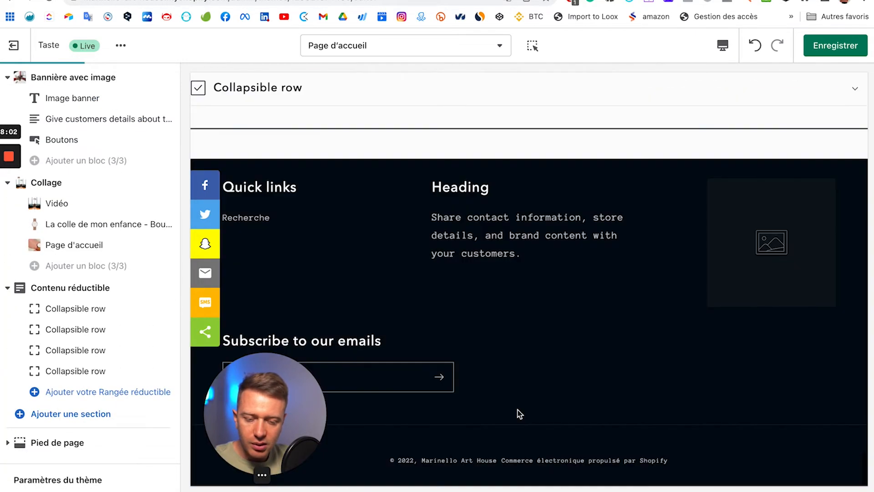
pyautogui.scroll(6, 517, 410)
pyautogui.scroll(-1, 517, 410)
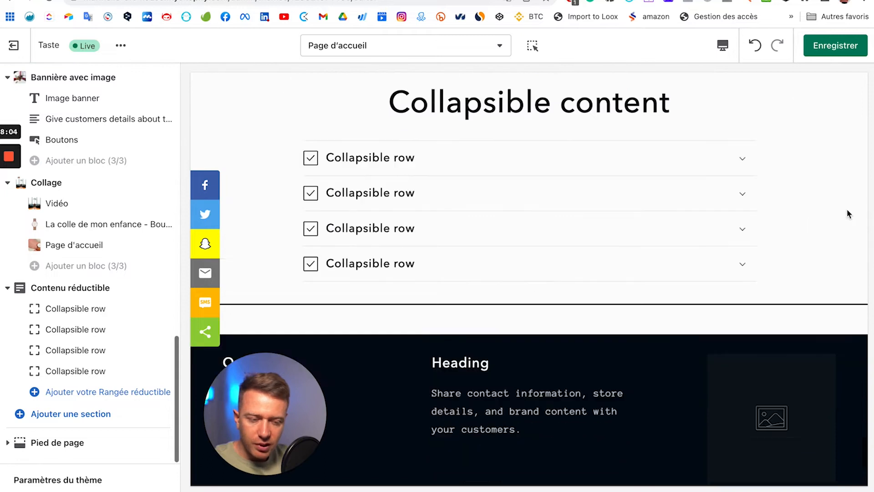
pyautogui.click(741, 168)
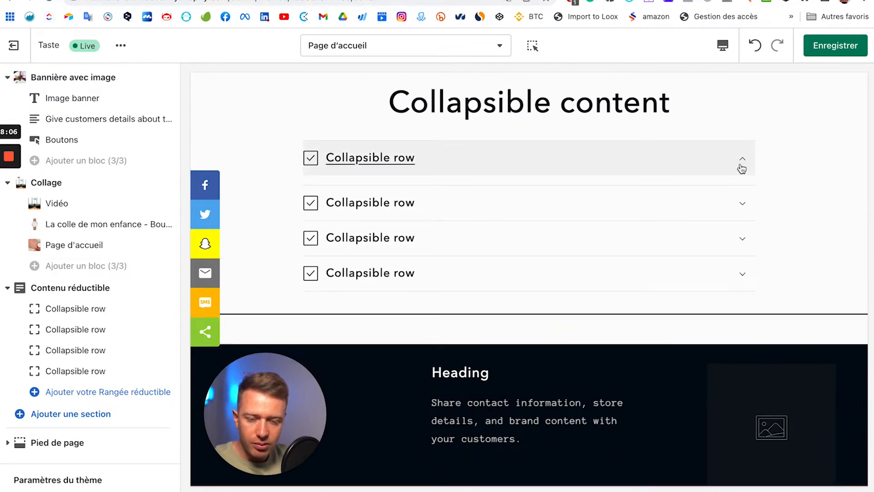
pyautogui.click(741, 169)
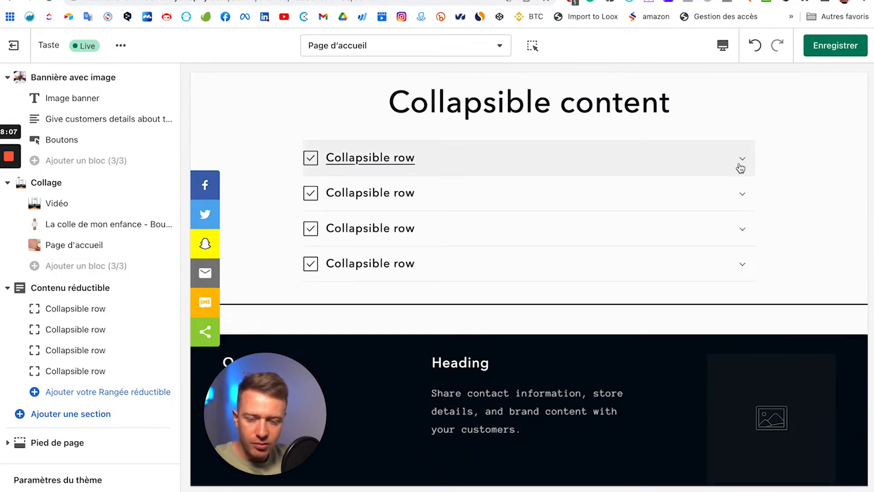
# Step: Retitle the first row 'Combien de temps pour la livraison', keeping the Coche icon
pyautogui.click(75, 310)
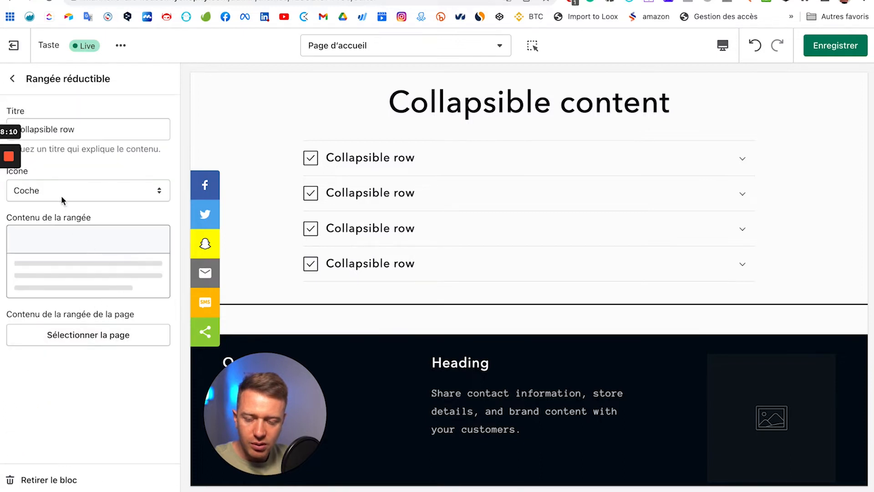
pyautogui.click(89, 130)
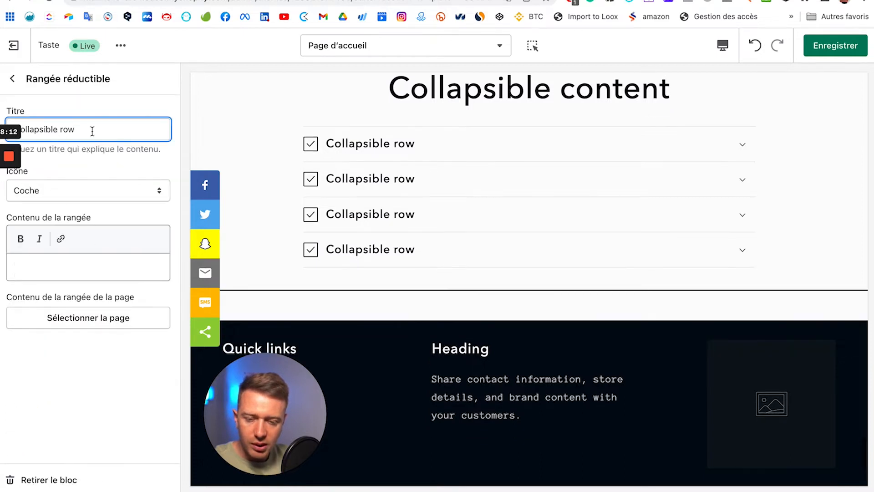
pyautogui.tripleClick(92, 131)
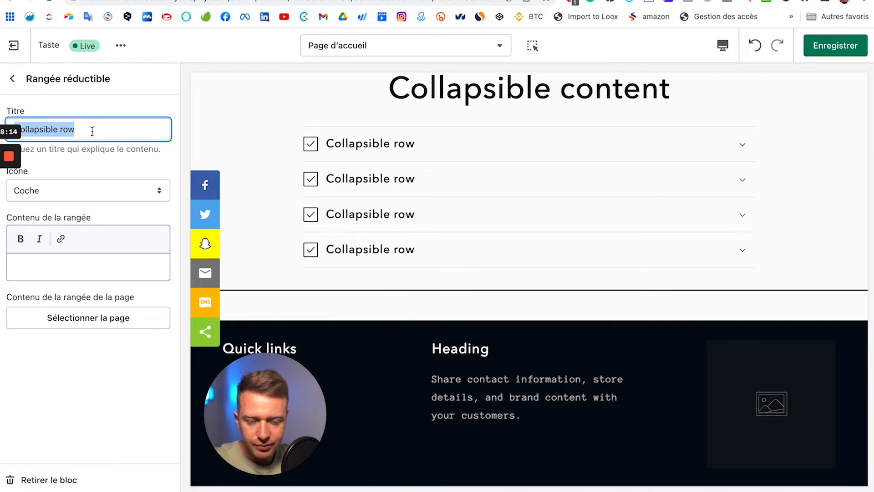
pyautogui.press('BackSpace')
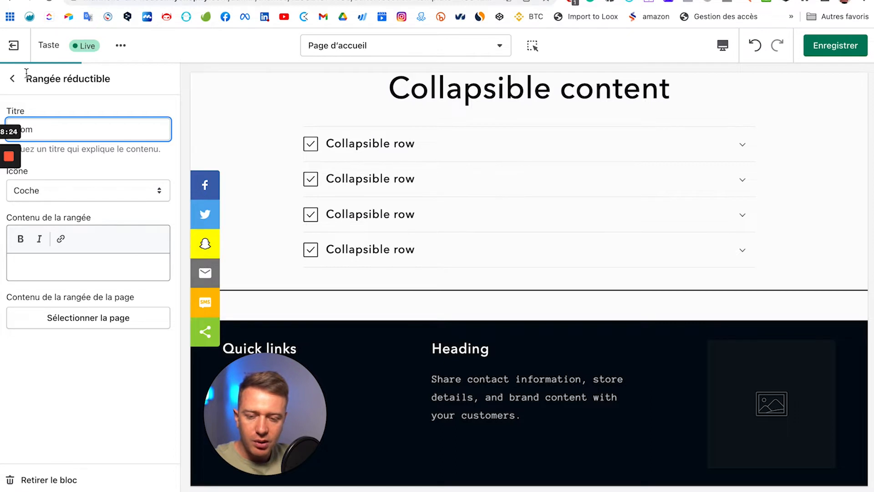
pyautogui.write('n')
pyautogui.press('Tab')
pyautogui.press('space')
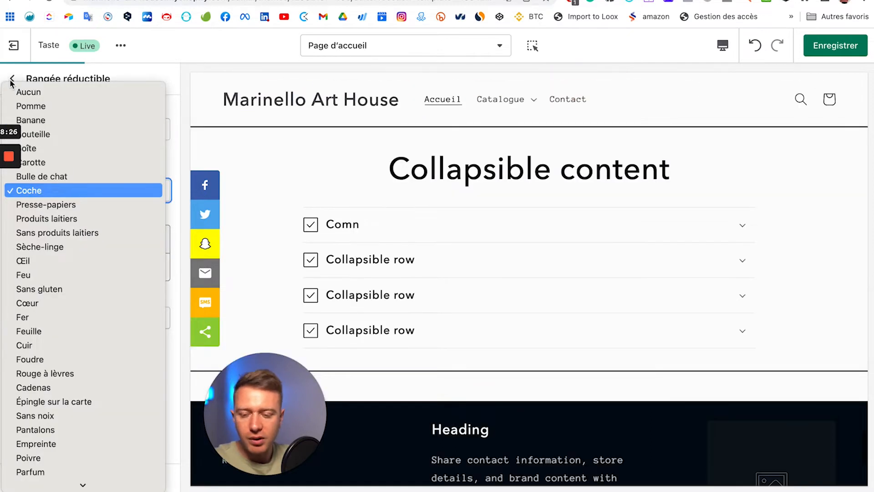
pyautogui.click(373, 195)
pyautogui.click(745, 239)
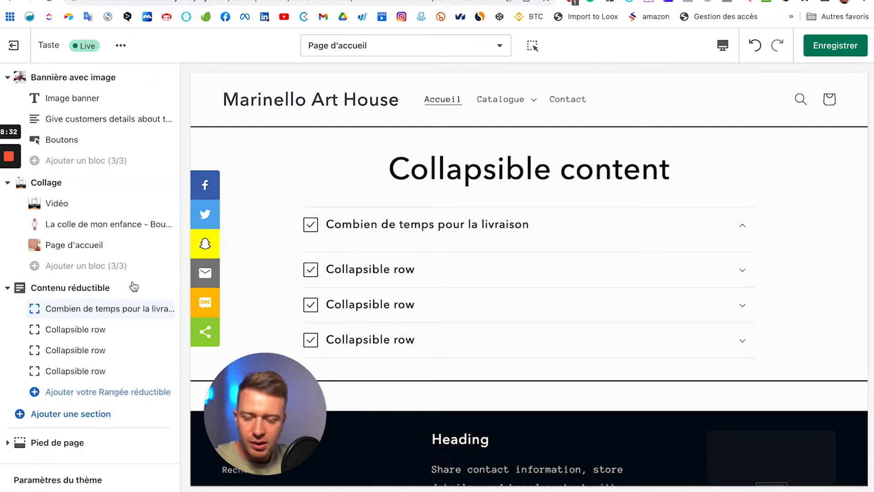
pyautogui.click(58, 415)
pyautogui.scroll(-3, 86, 337)
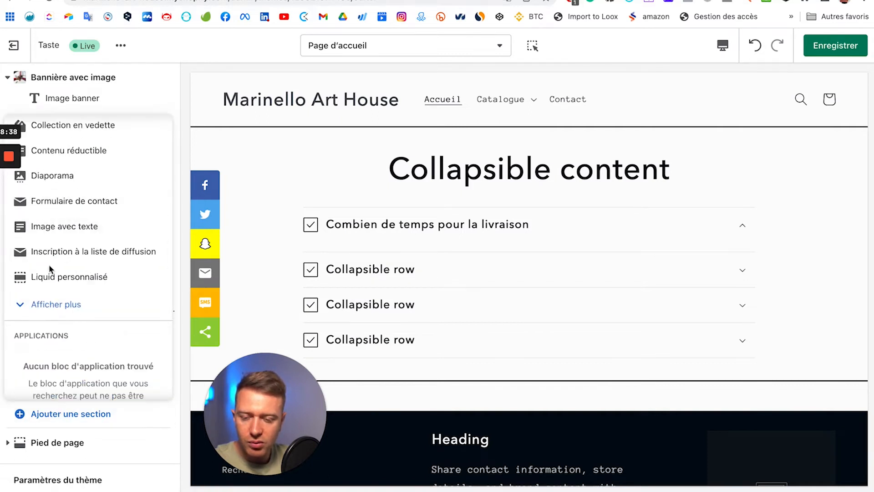
pyautogui.click(57, 305)
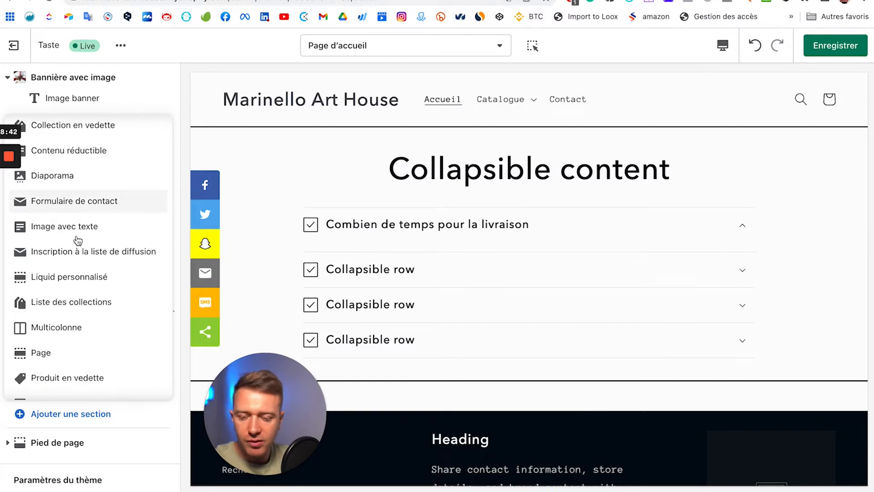
pyautogui.scroll(-3, 73, 234)
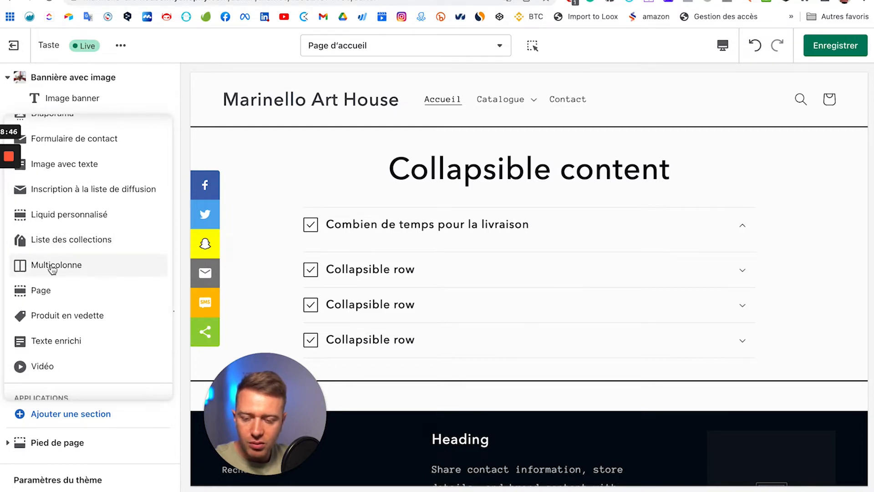
pyautogui.scroll(20, 535, 308)
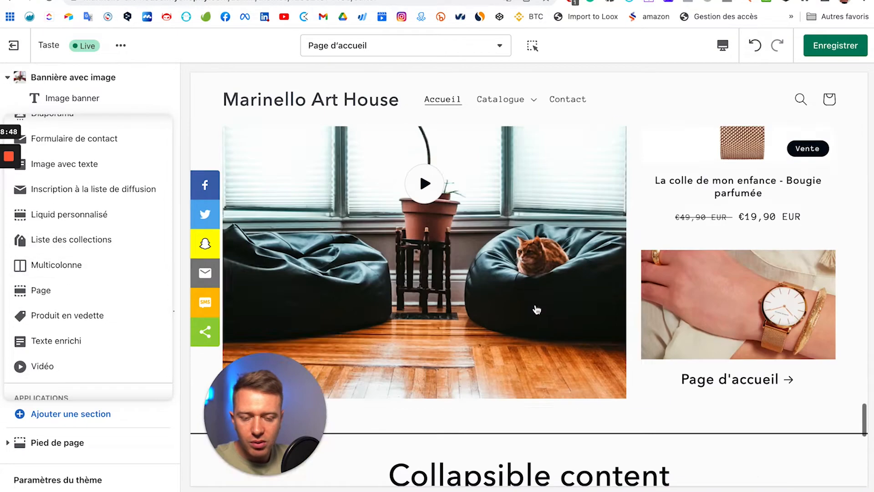
pyautogui.scroll(10, 530, 306)
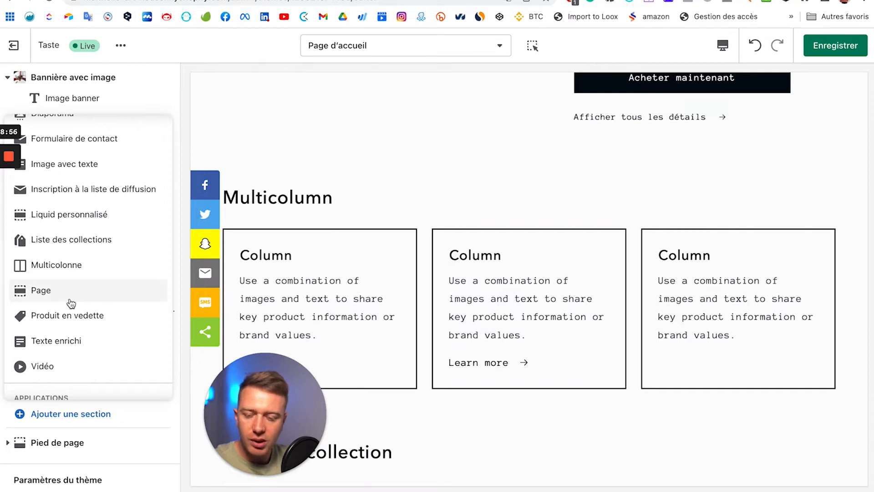
pyautogui.scroll(-3, 87, 286)
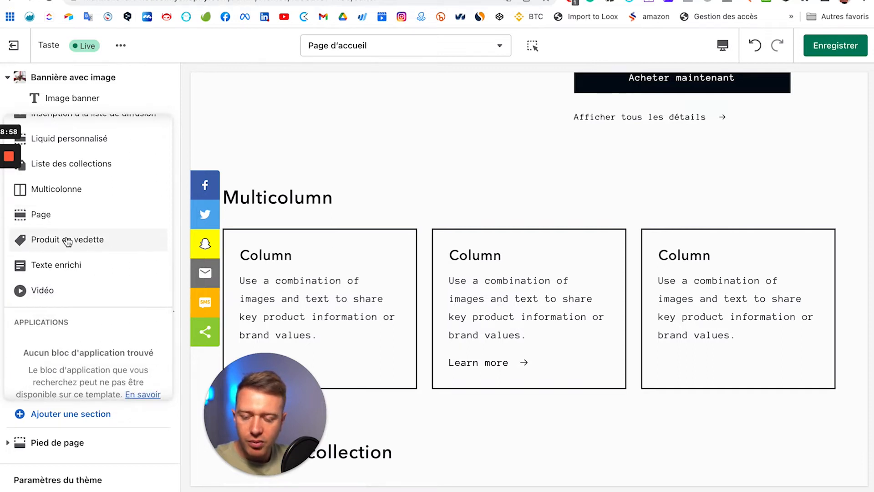
pyautogui.scroll(-20, 367, 357)
pyautogui.scroll(20, 368, 360)
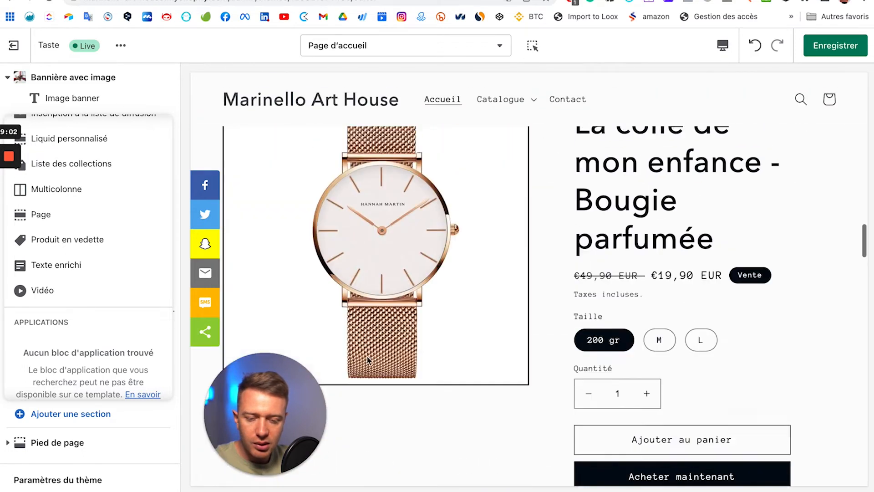
pyautogui.scroll(5, 367, 360)
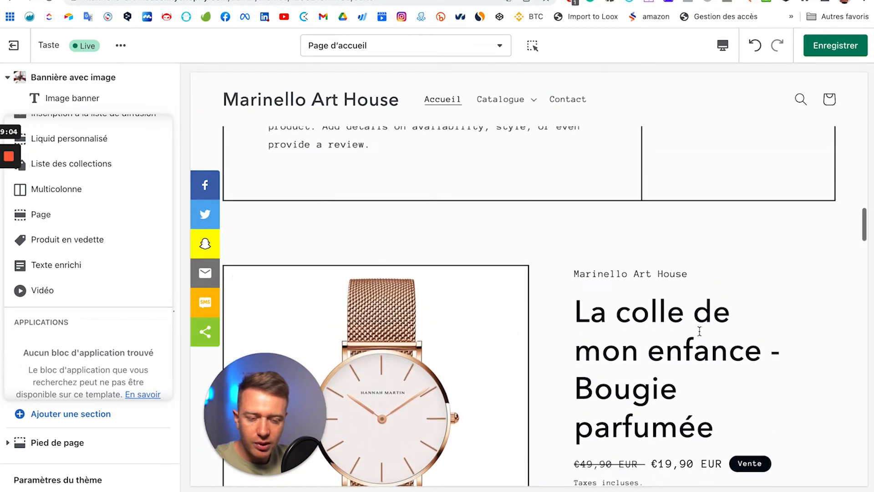
pyautogui.scroll(-3, 451, 314)
pyautogui.scroll(-4, 601, 366)
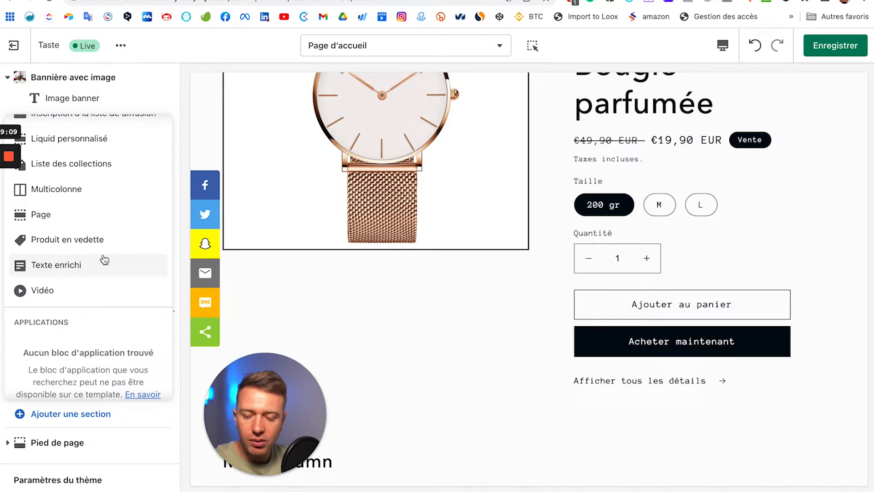
pyautogui.scroll(2, 38, 246)
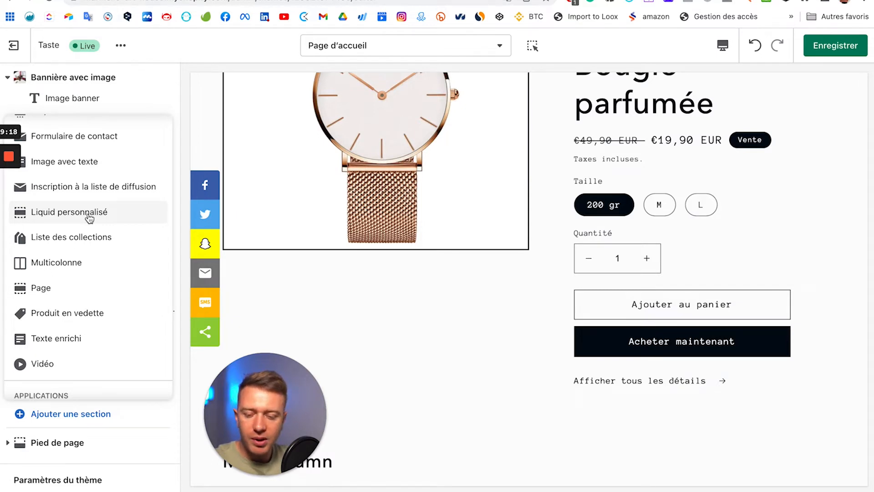
pyautogui.scroll(5, 89, 218)
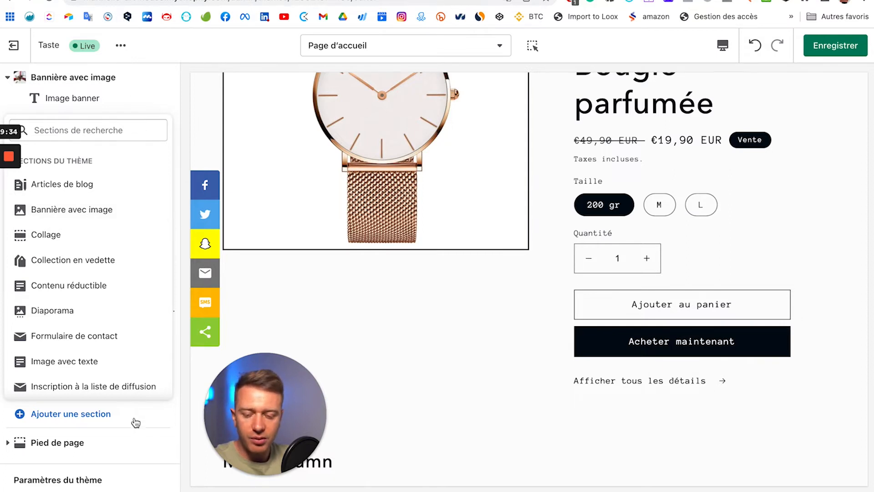
pyautogui.scroll(-15, 444, 336)
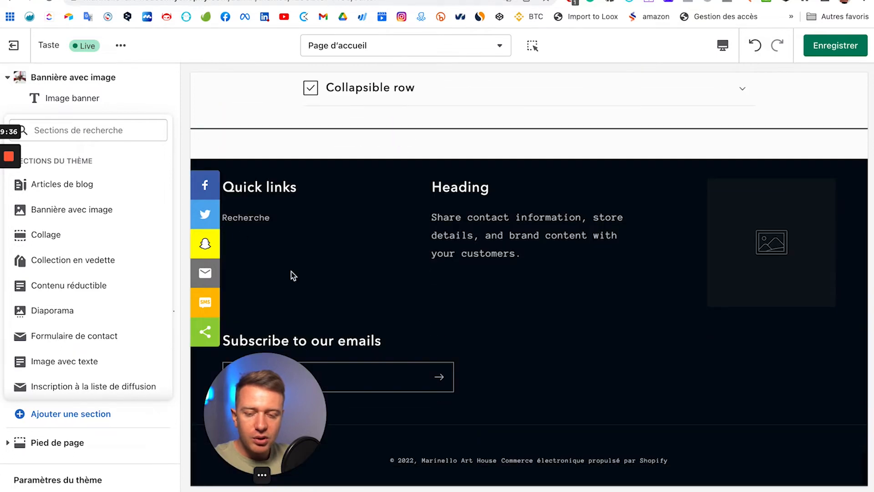
# Step: Close the Ajouter une section picker and review the Pied de page footer settings
pyautogui.click(111, 442)
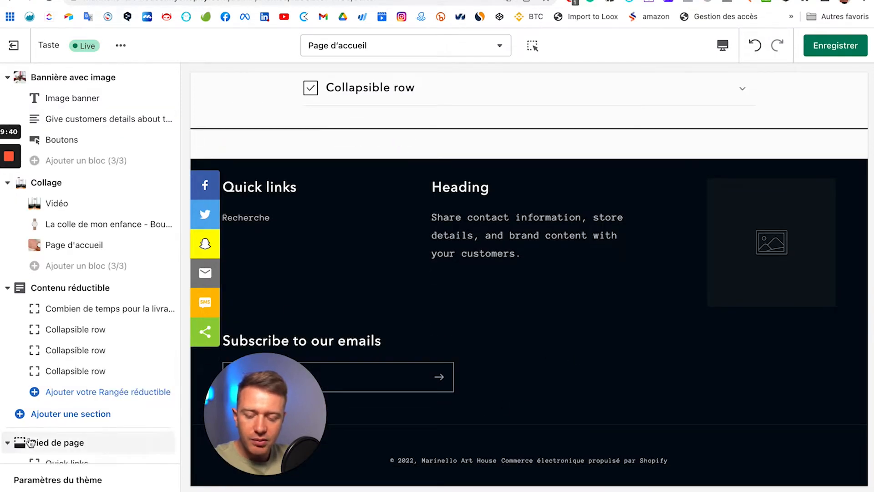
pyautogui.scroll(-3, 27, 437)
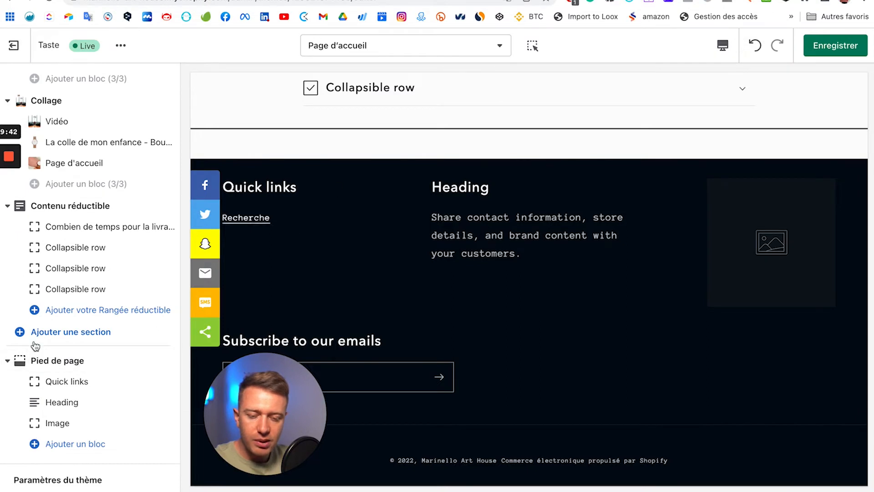
pyautogui.click(57, 360)
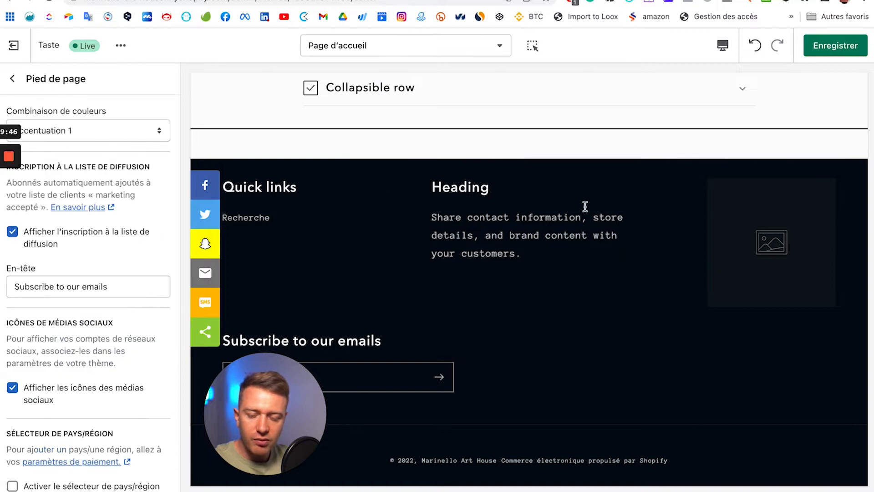
pyautogui.scroll(-6, 79, 276)
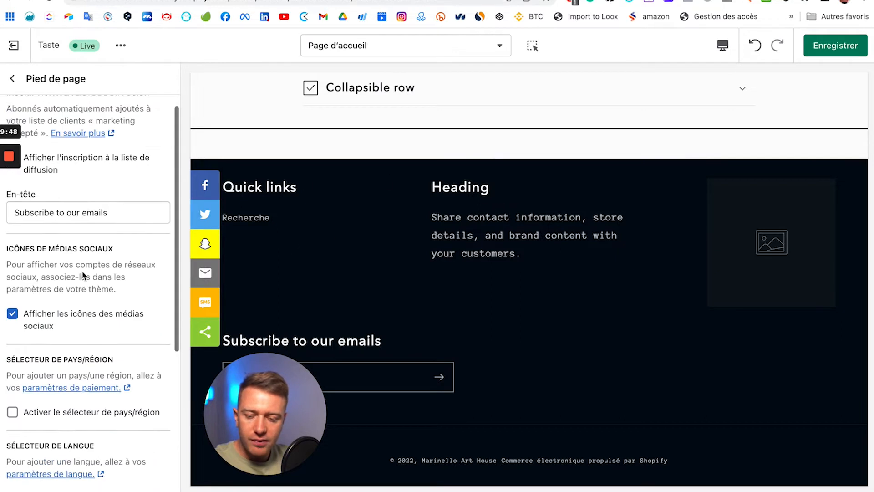
pyautogui.scroll(4, 66, 208)
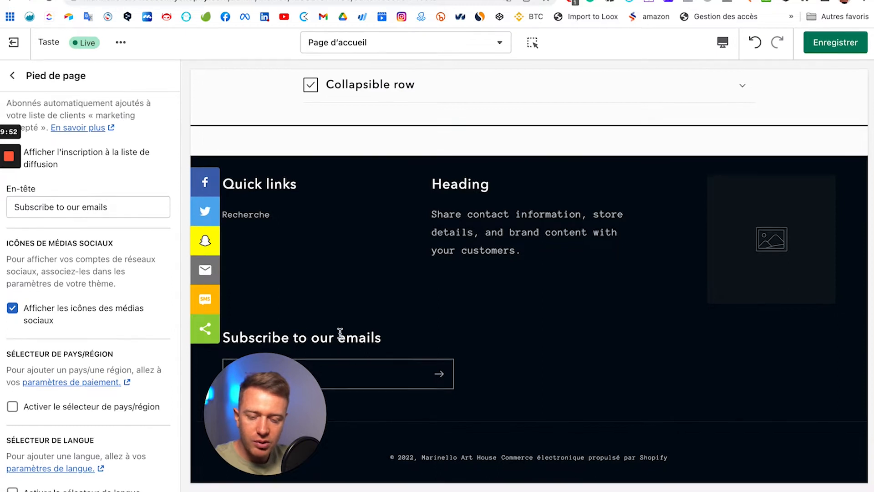
pyautogui.scroll(-5, 98, 357)
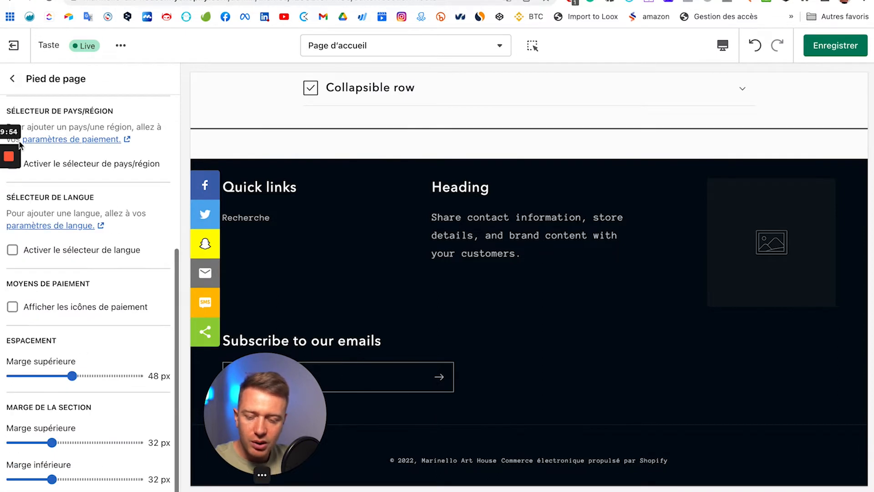
pyautogui.moveTo(16, 84)
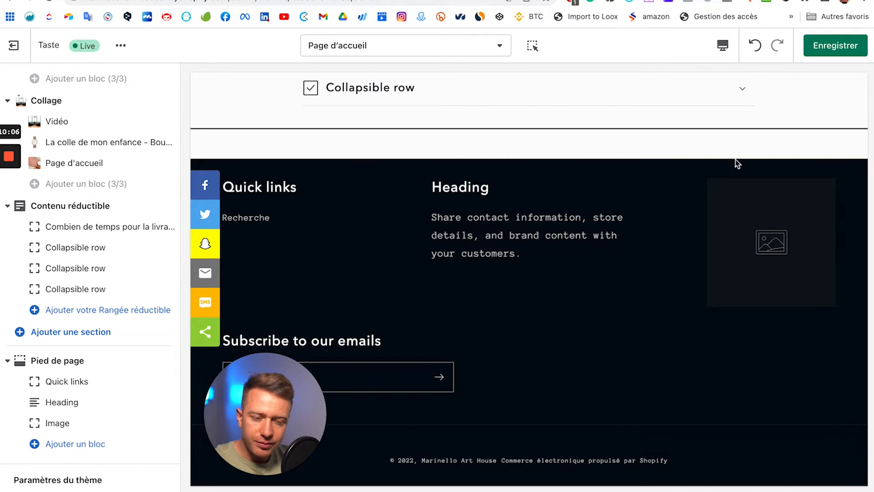
# Step: Switch the preview to full screen, then back to desktop width
pyautogui.click(723, 45)
pyautogui.click(746, 127)
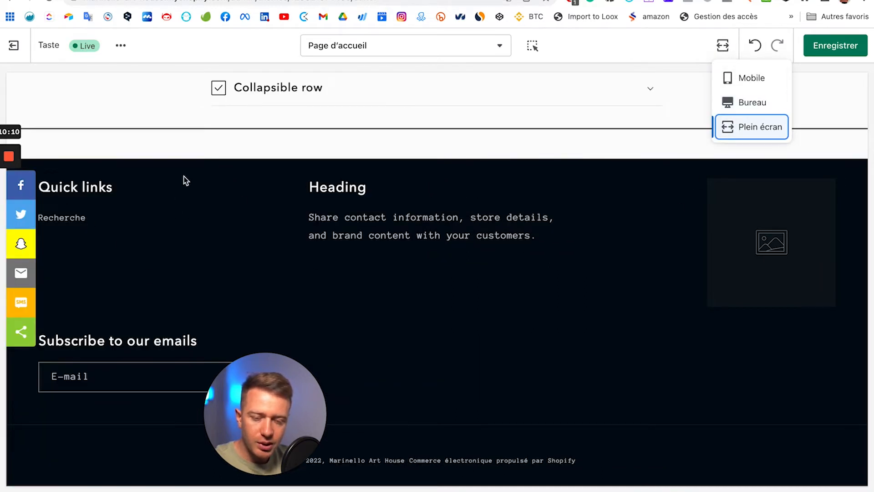
pyautogui.click(744, 102)
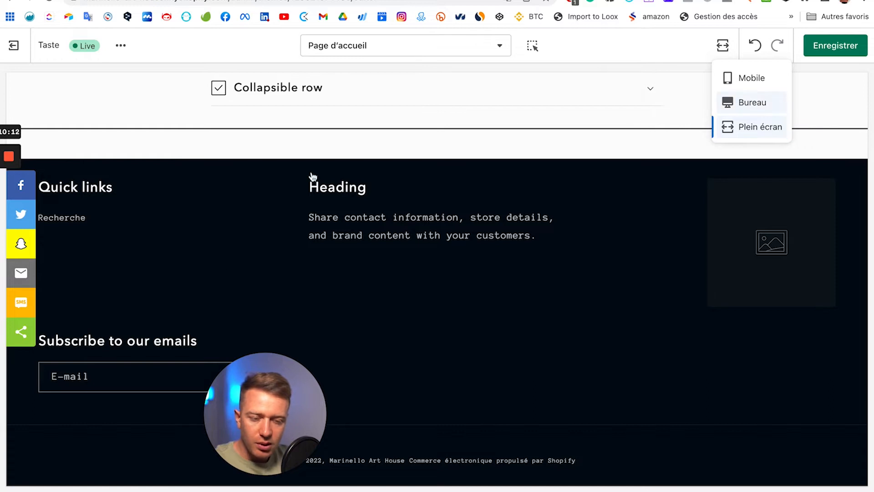
# Step: Add a Menu block to Pied de page and order it Image, Quick links, Quick links, Heading
pyautogui.click(78, 444)
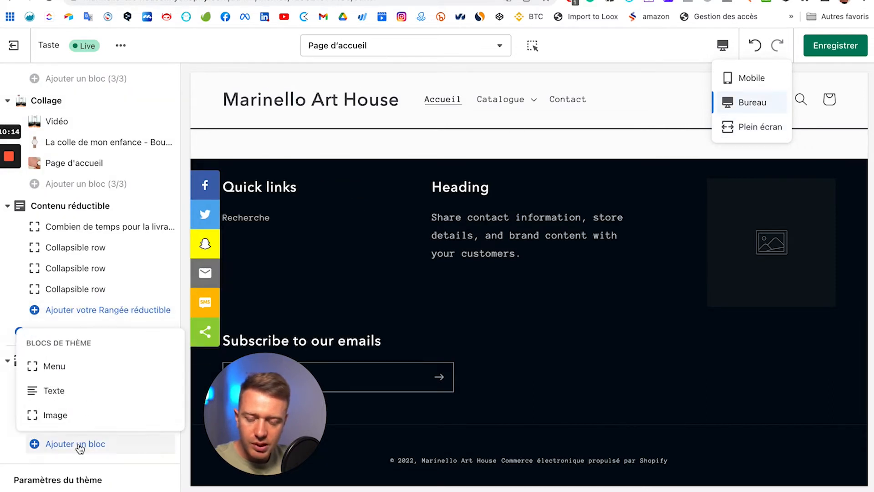
pyautogui.click(80, 376)
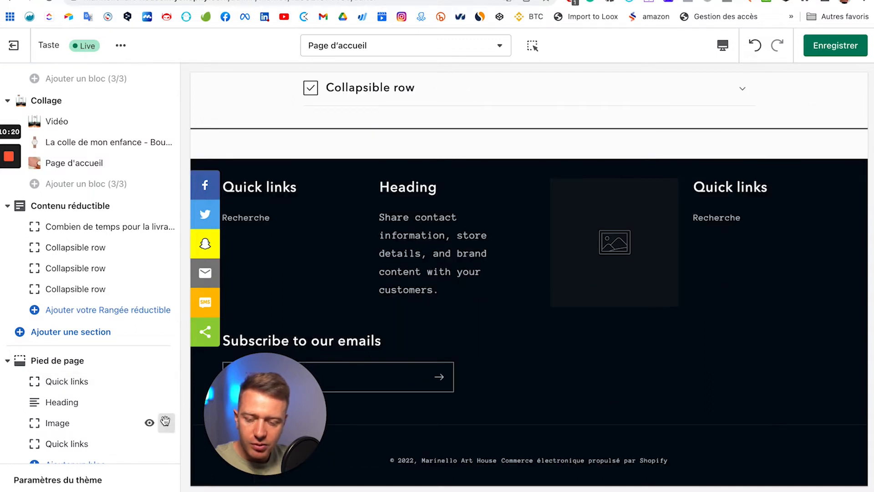
pyautogui.moveTo(146, 380); pyautogui.dragTo(160, 376)
pyautogui.moveTo(295, 270); pyautogui.dragTo(111, 430)
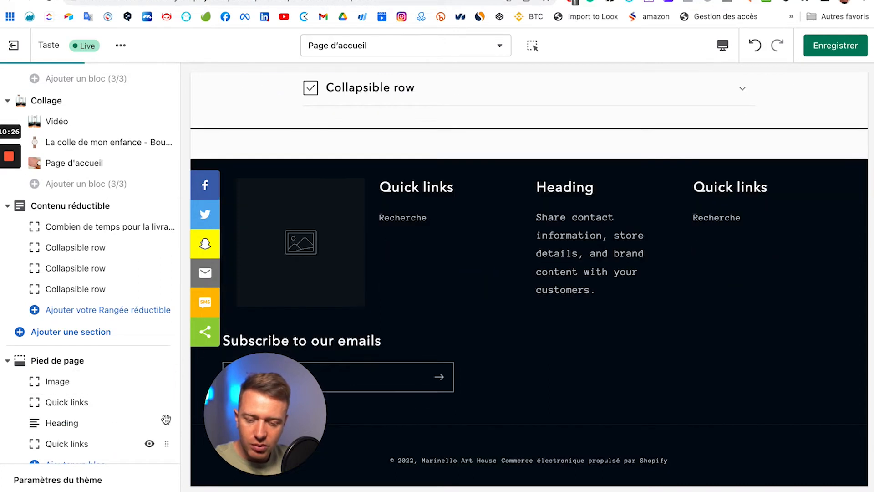
pyautogui.moveTo(154, 415)
pyautogui.mouseDown()
pyautogui.moveTo(172, 415)
pyautogui.moveTo(159, 423)
pyautogui.mouseUp()
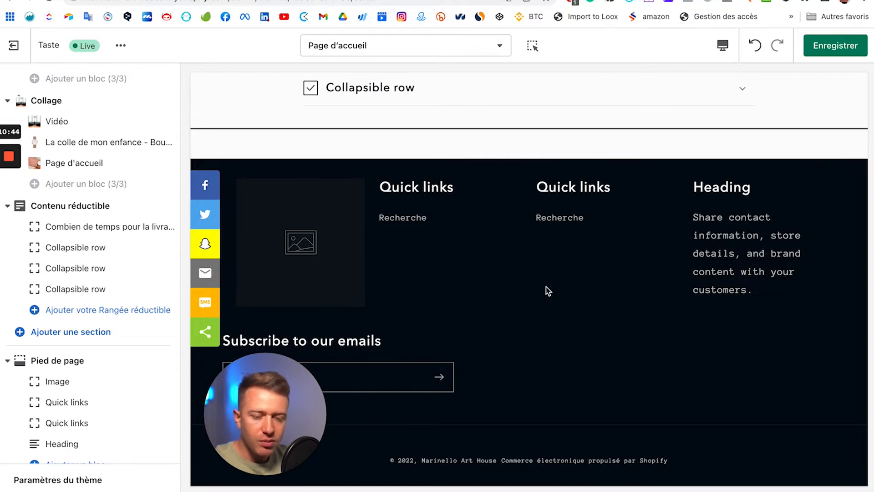
pyautogui.scroll(-1, 78, 381)
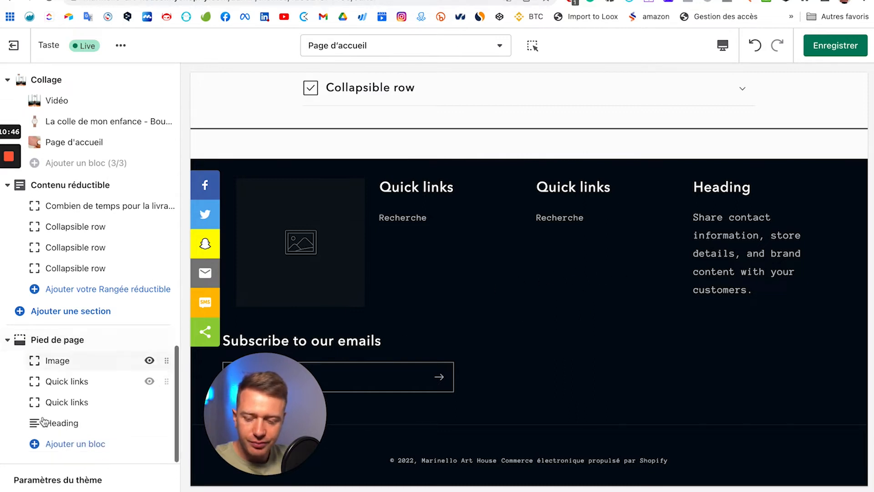
pyautogui.scroll(10, 71, 267)
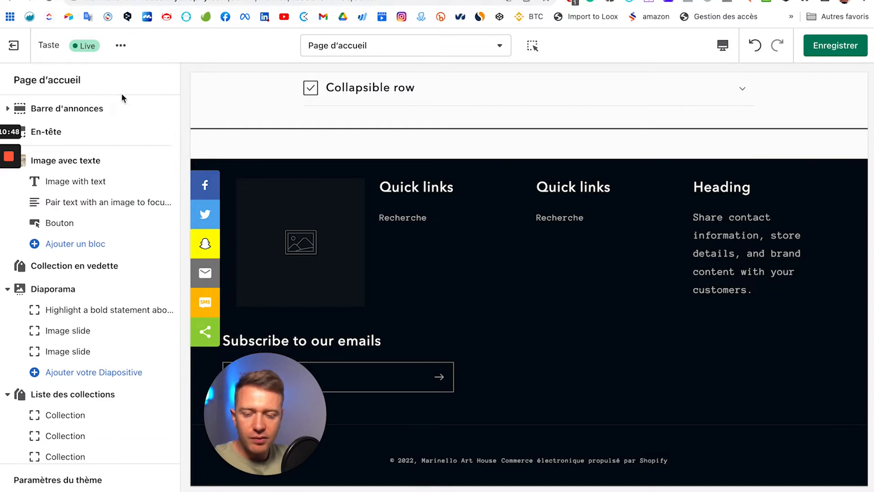
pyautogui.scroll(5, 400, 133)
pyautogui.scroll(15, 404, 132)
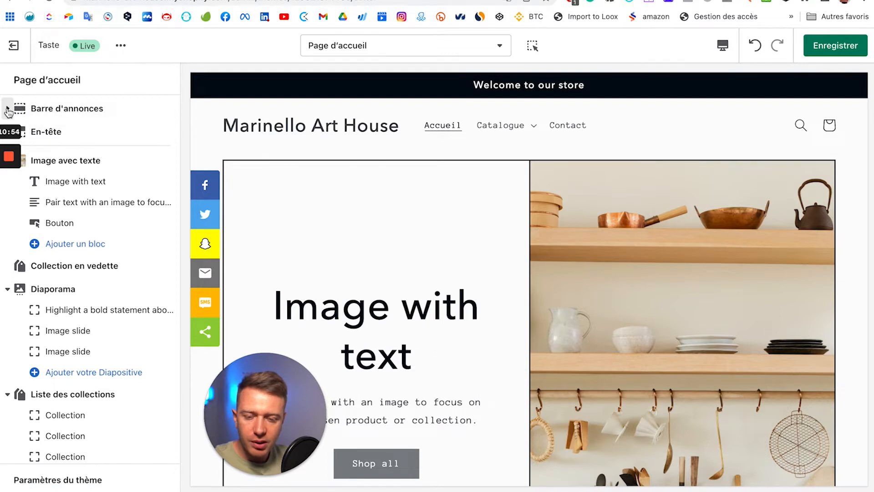
pyautogui.click(8, 110)
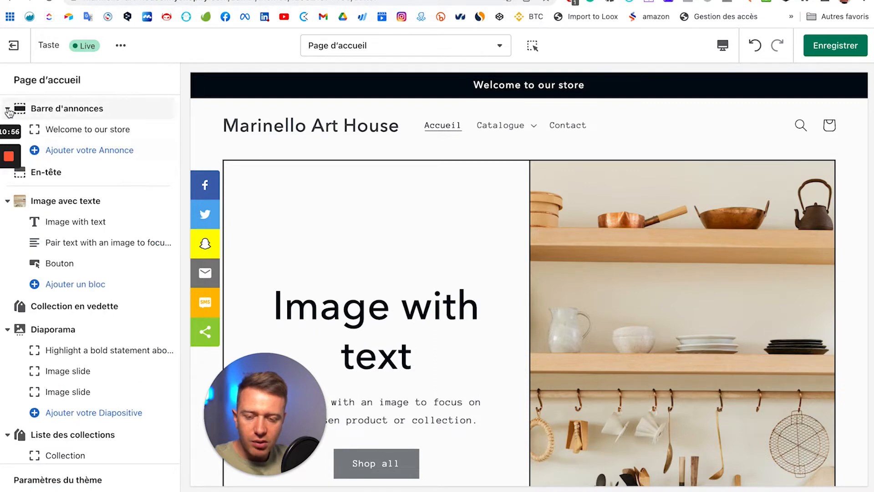
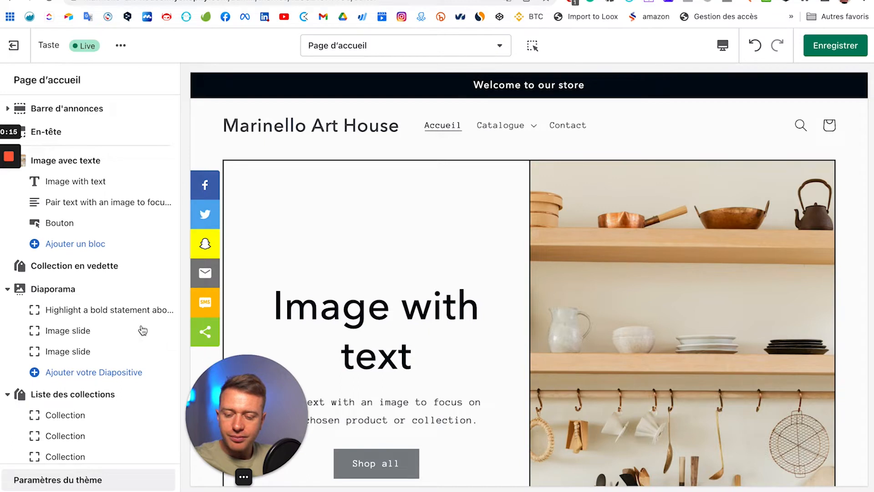
# Step: Show the theme's COULEURS settings: text #020912, backgrounds #FCFCFC and #E4F6FF, through Couleurs secondaires
pyautogui.click(58, 479)
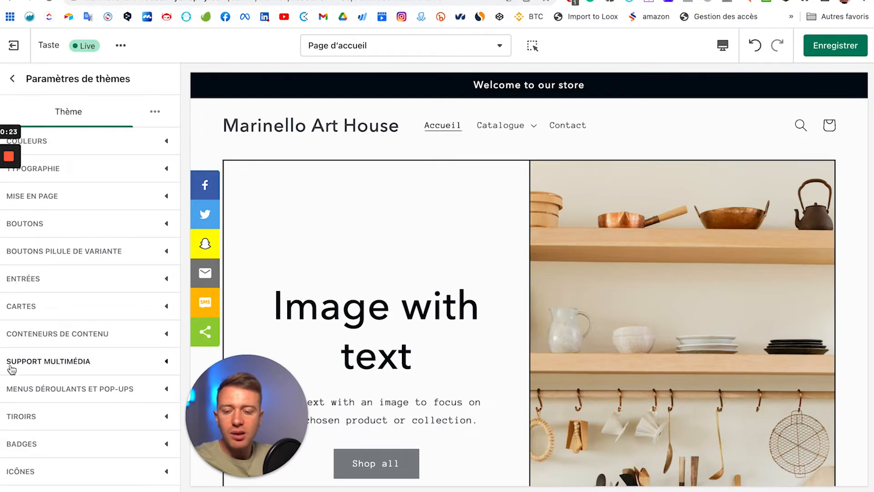
pyautogui.click(168, 144)
pyautogui.scroll(-1, 89, 256)
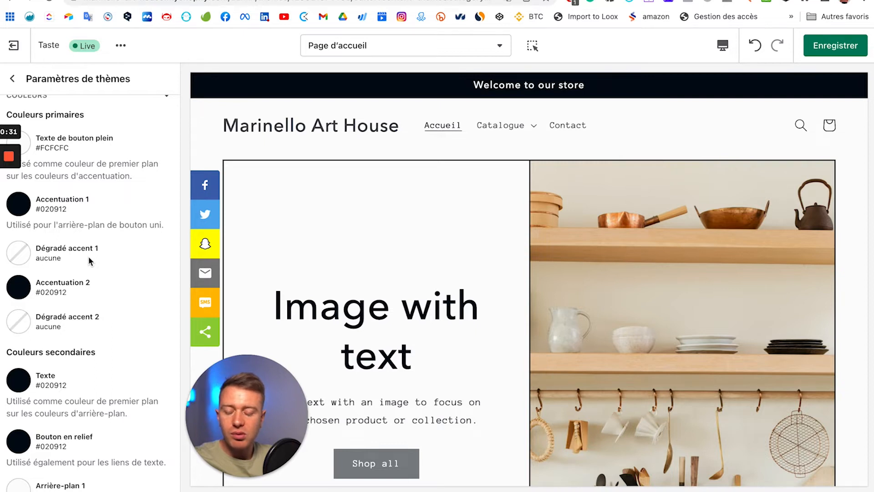
pyautogui.scroll(-5, 89, 255)
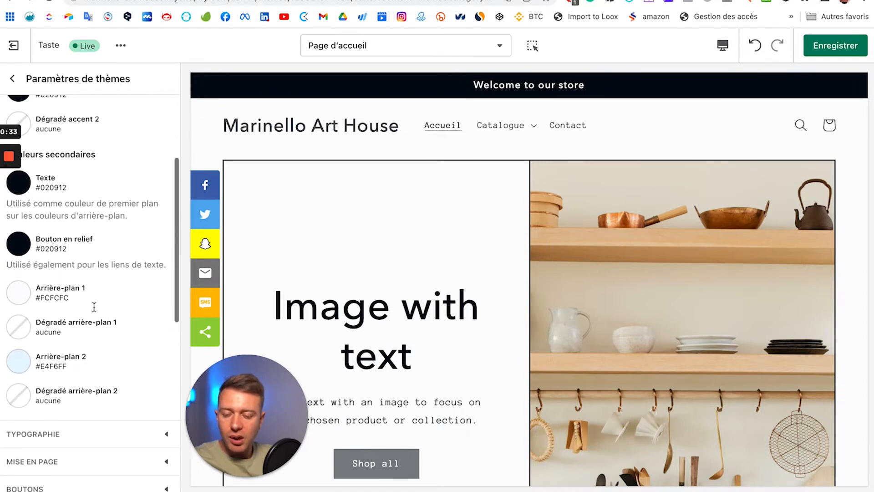
pyautogui.scroll(-1, 93, 307)
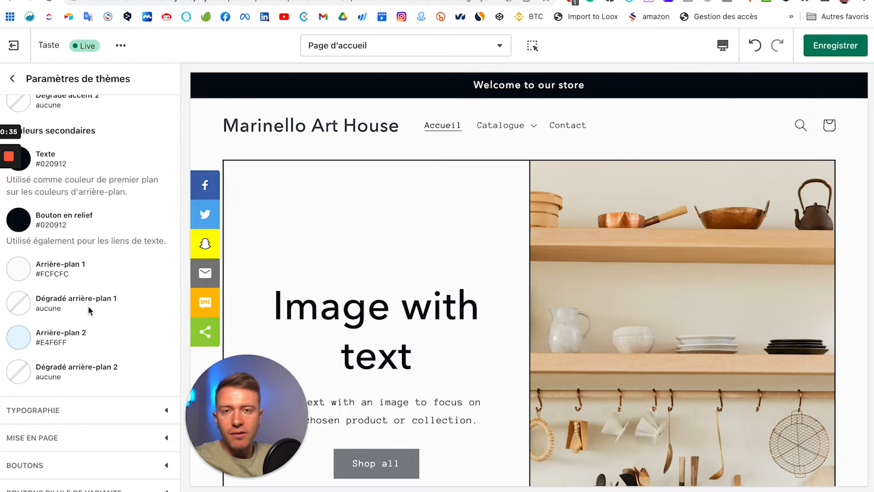
pyautogui.scroll(2, 52, 285)
pyautogui.scroll(-4, 52, 284)
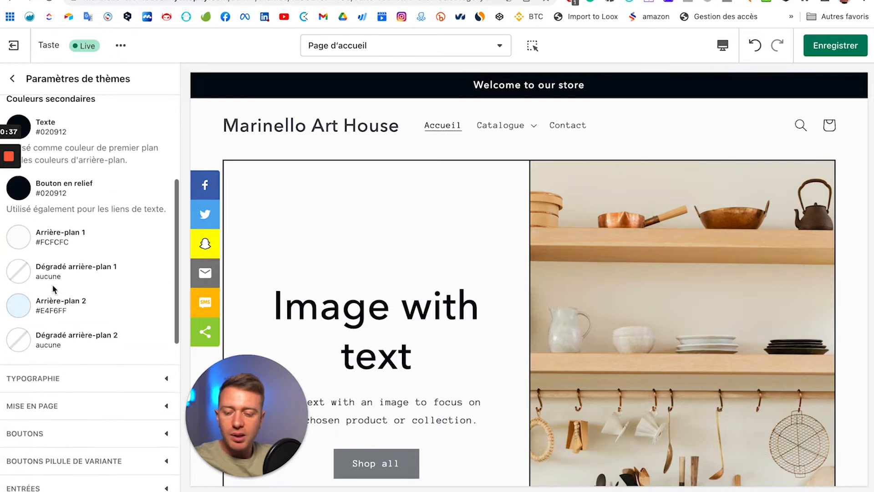
# Step: Change Arrière-plan 2 from pale blue #E4F6FF to red #E22120 and check it on the footer
pyautogui.click(19, 292)
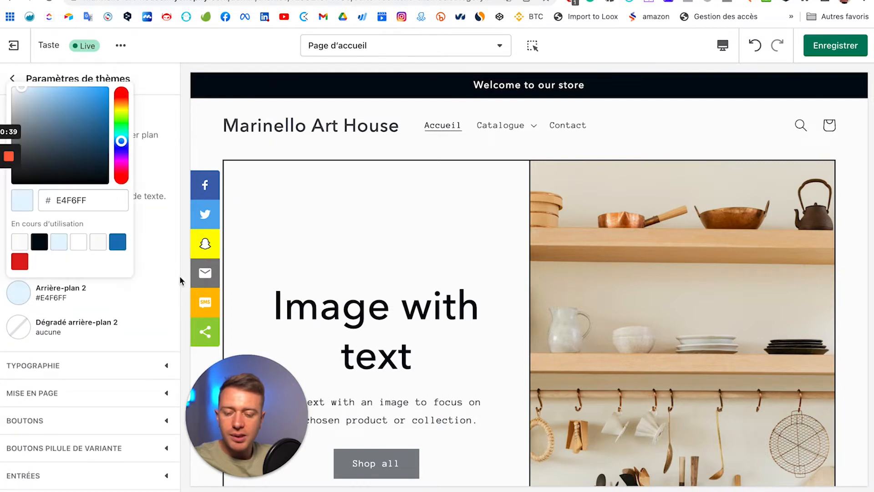
pyautogui.click(20, 261)
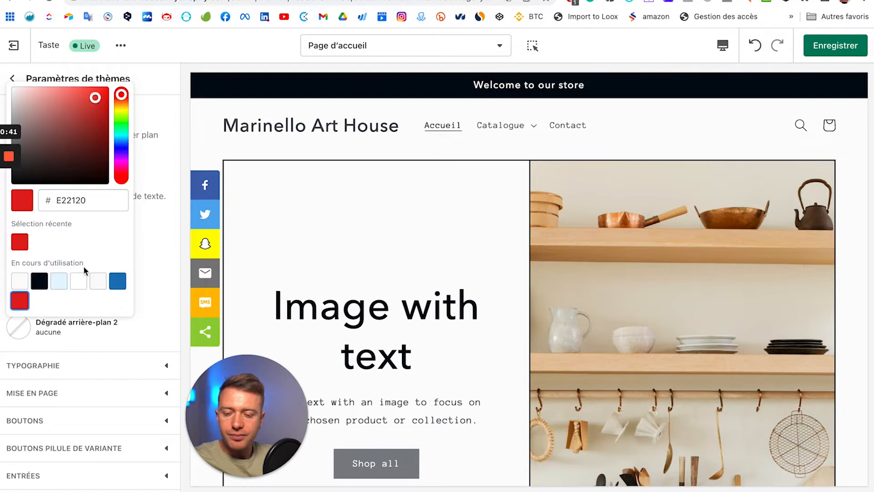
pyautogui.click(173, 307)
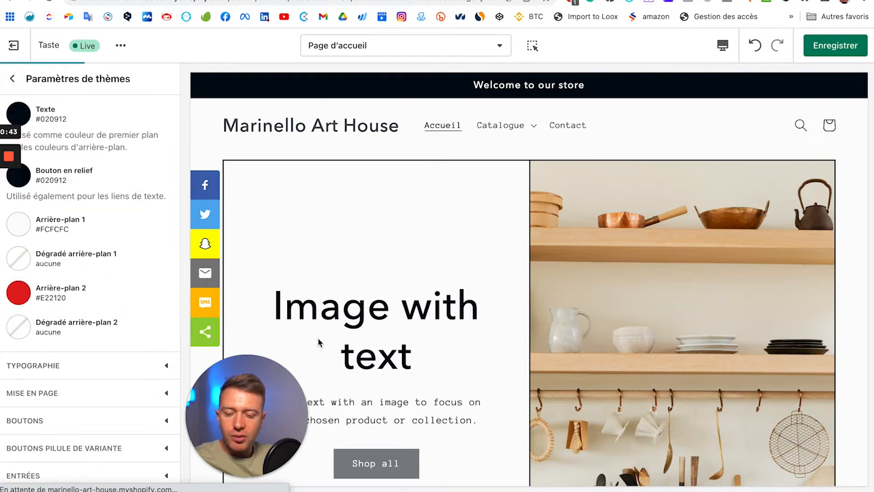
pyautogui.scroll(-20, 324, 341)
pyautogui.scroll(-4, 408, 337)
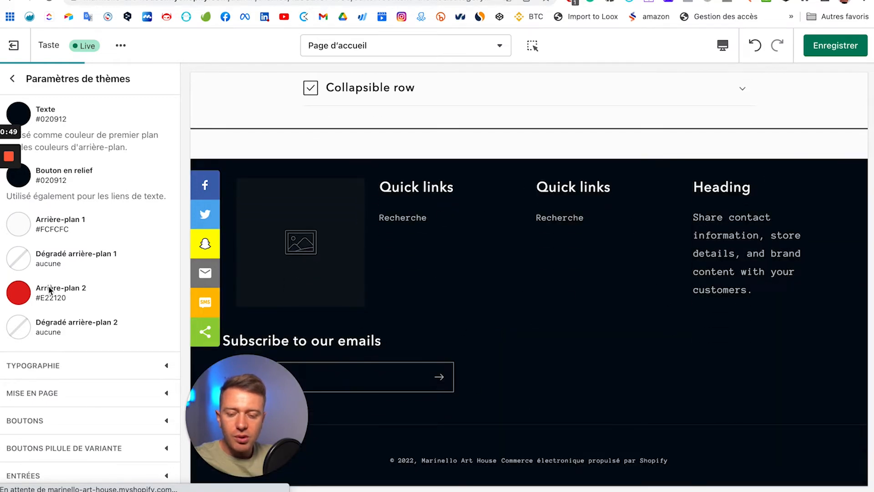
pyautogui.moveTo(76, 296); pyautogui.dragTo(97, 285)
pyautogui.click(160, 219)
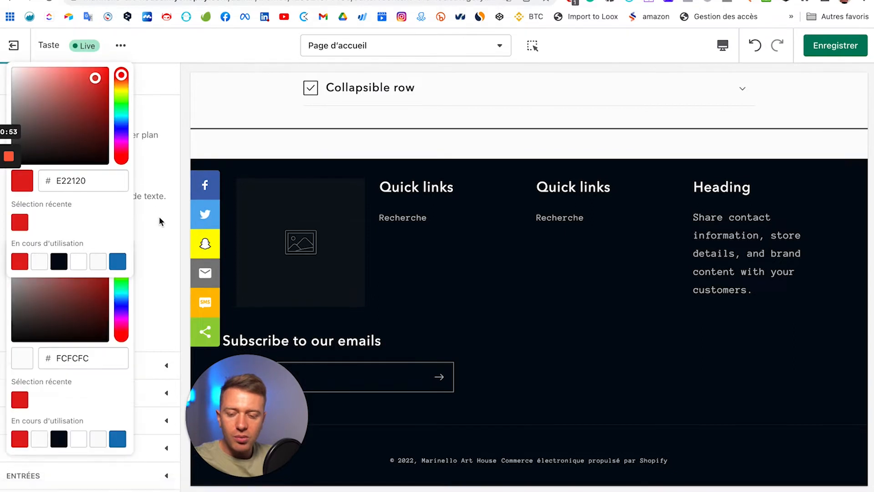
pyautogui.scroll(3, 160, 217)
pyautogui.scroll(3, 67, 176)
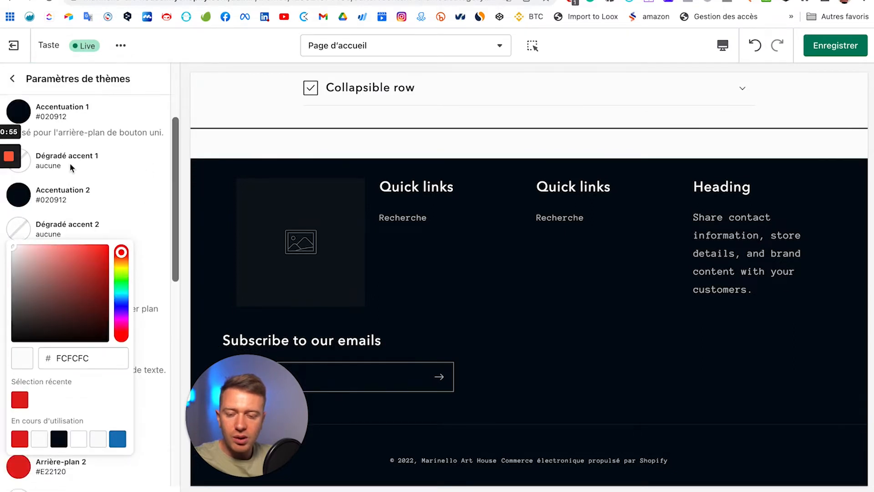
# Step: Apply a yellow-pink preset gradient to Dégradé accent 1 and make its first stop olive
pyautogui.click(25, 208)
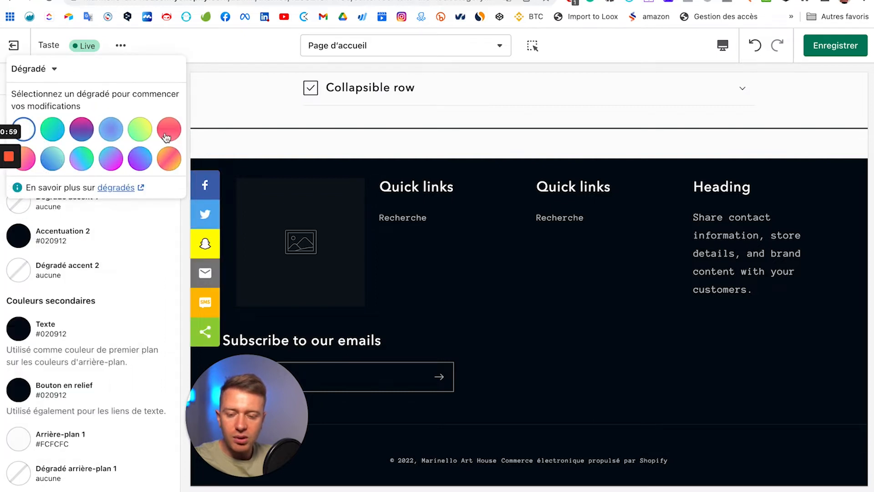
pyautogui.click(169, 158)
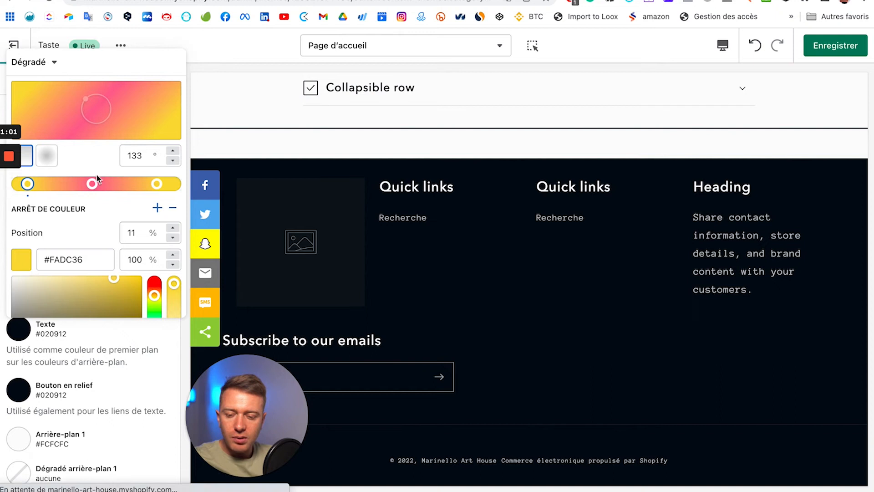
pyautogui.scroll(-3, 149, 238)
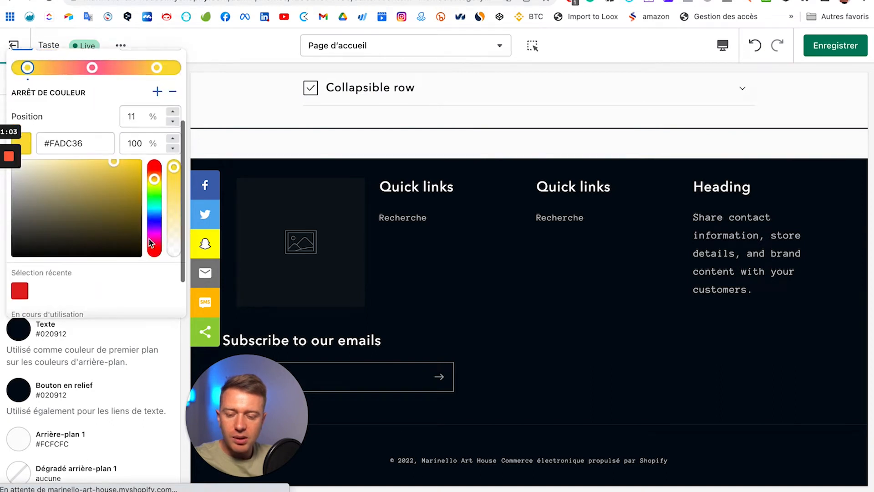
pyautogui.click(155, 216)
pyautogui.click(85, 193)
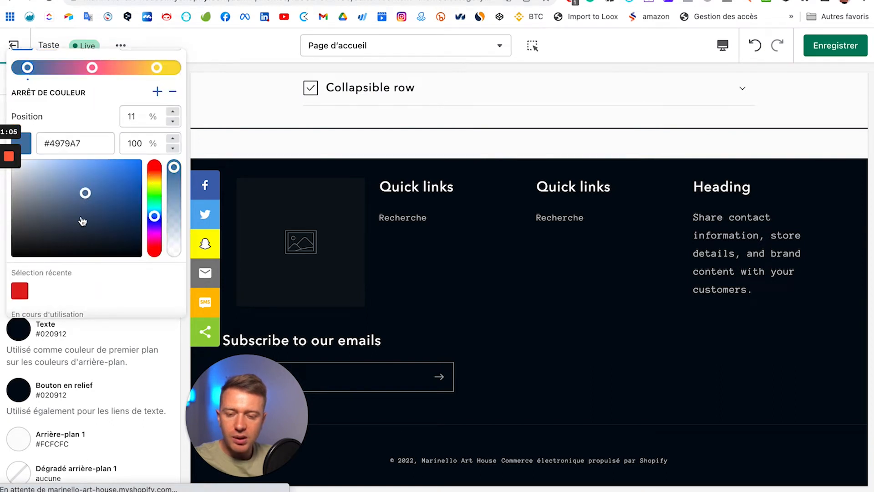
pyautogui.click(154, 182)
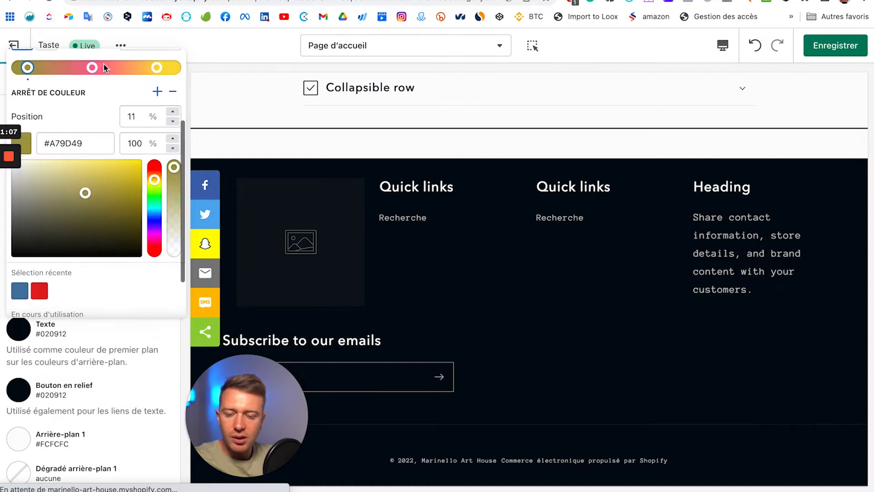
# Step: Set the gradient's middle stop to crimson #E91455 and its last stop to olive #635716
pyautogui.click(92, 68)
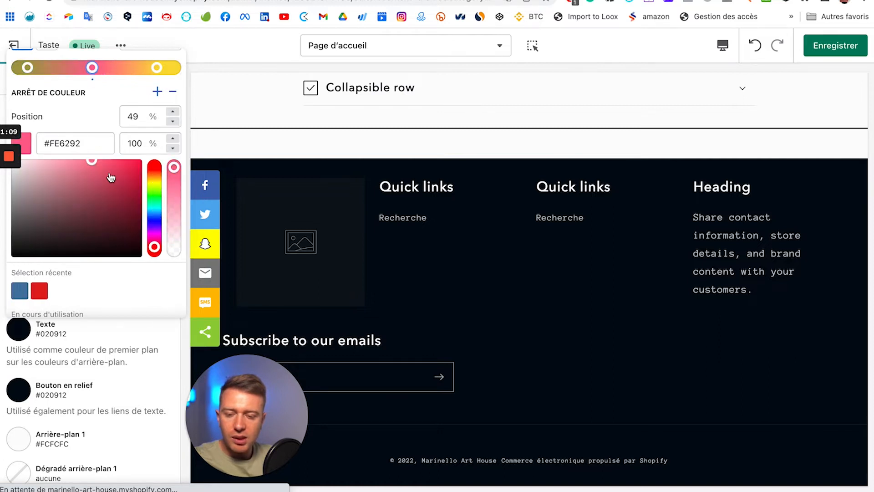
pyautogui.click(131, 167)
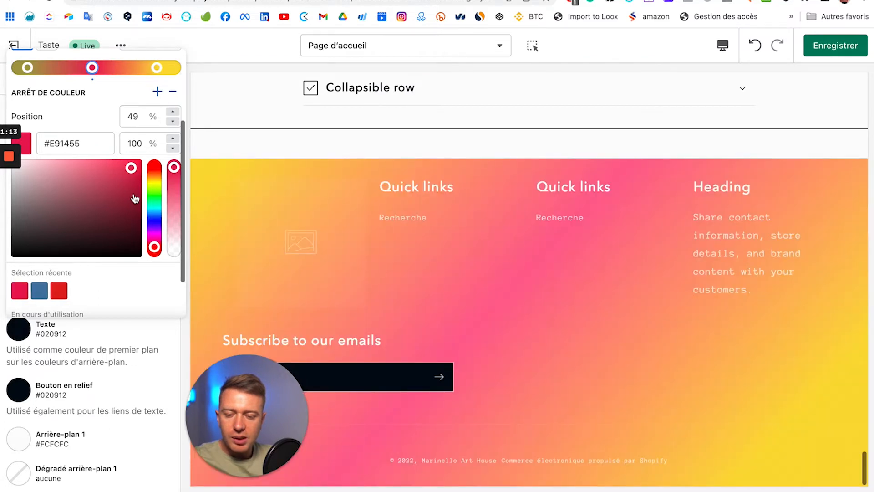
pyautogui.click(157, 67)
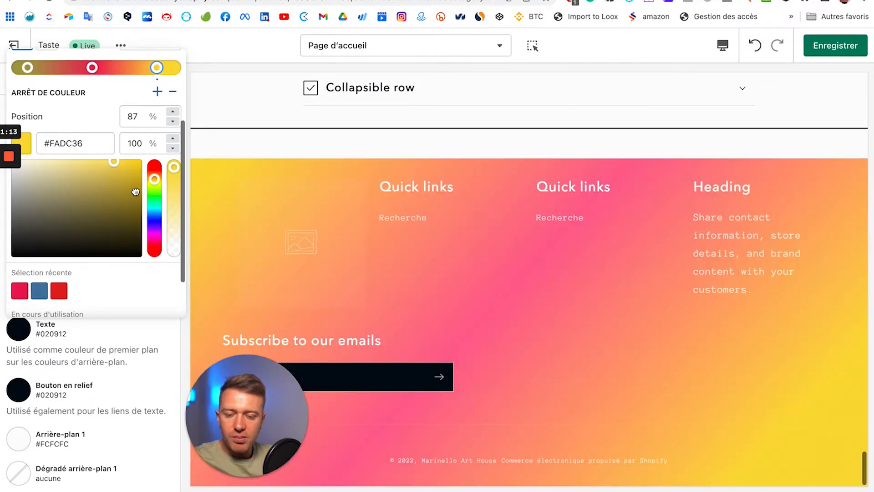
pyautogui.click(114, 220)
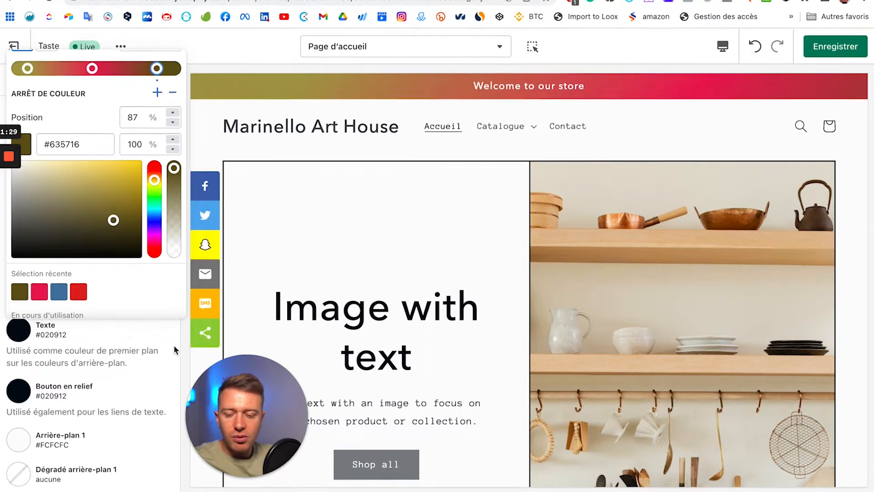
pyautogui.scroll(3, 168, 342)
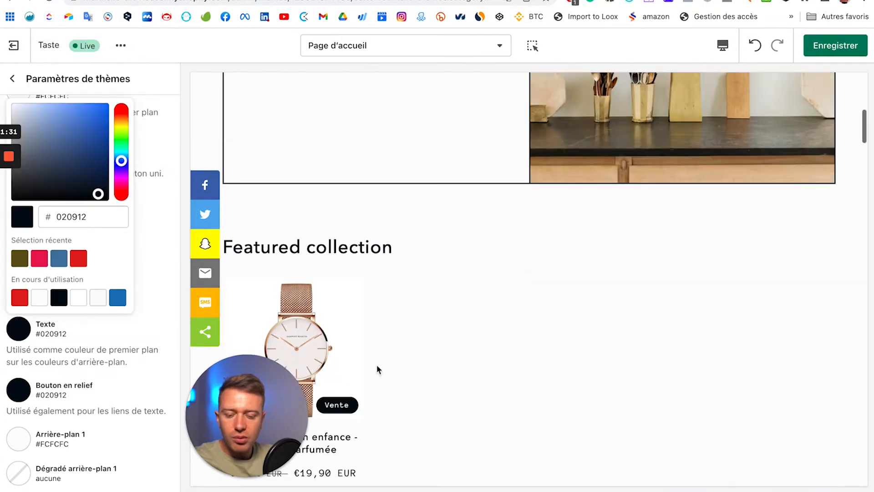
pyautogui.scroll(-10, 376, 364)
pyautogui.scroll(-10, 376, 364)
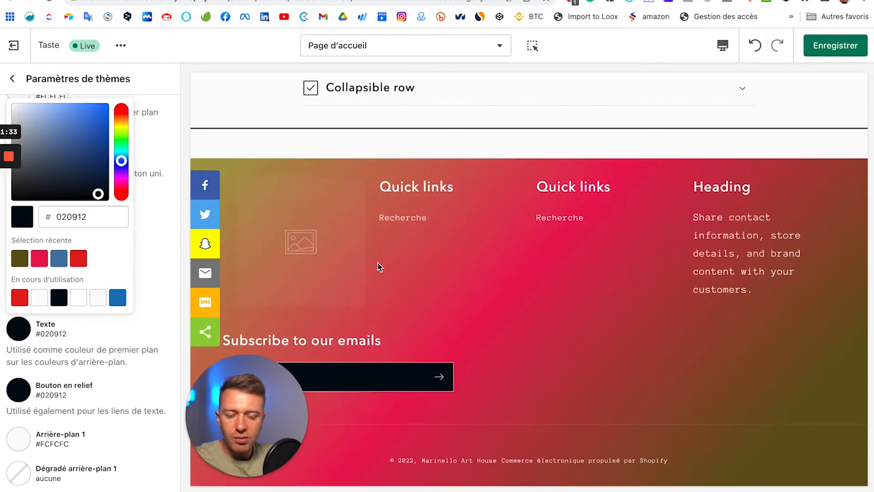
# Step: Remove the gradient from Dégradé accent 1 so the footer turns solid dark again
pyautogui.click(160, 225)
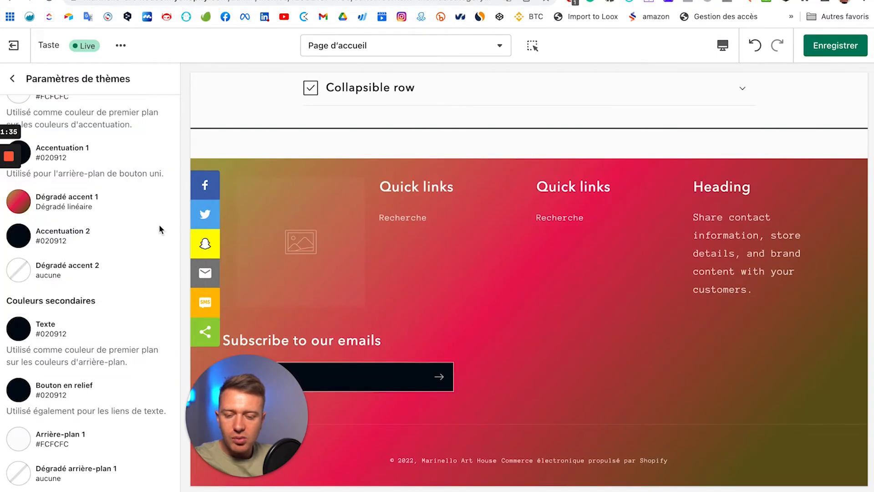
pyautogui.scroll(3, 87, 165)
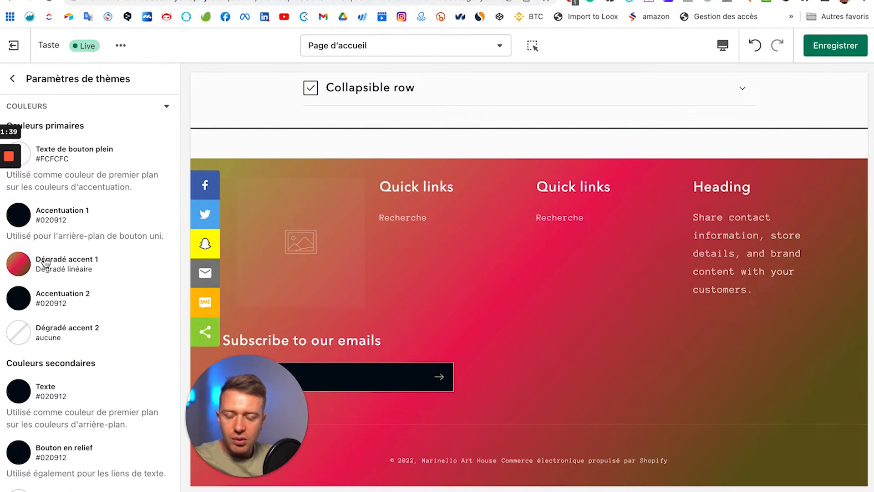
pyautogui.click(18, 264)
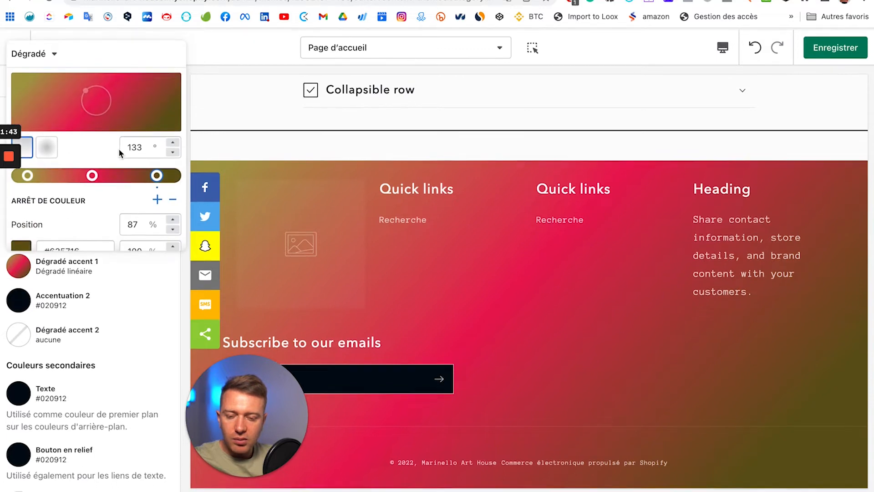
pyautogui.scroll(-5, 118, 150)
pyautogui.click(81, 243)
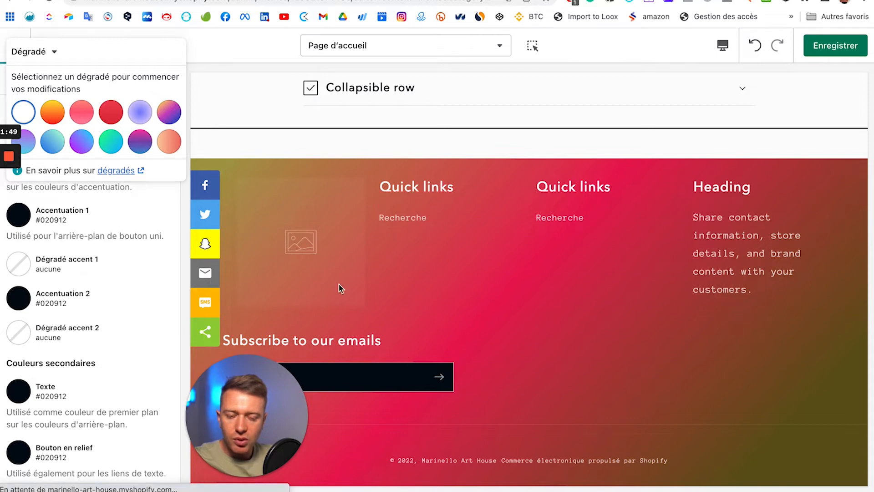
# Step: Make the Accentuation 2 colour orange #FD7608
pyautogui.click(25, 307)
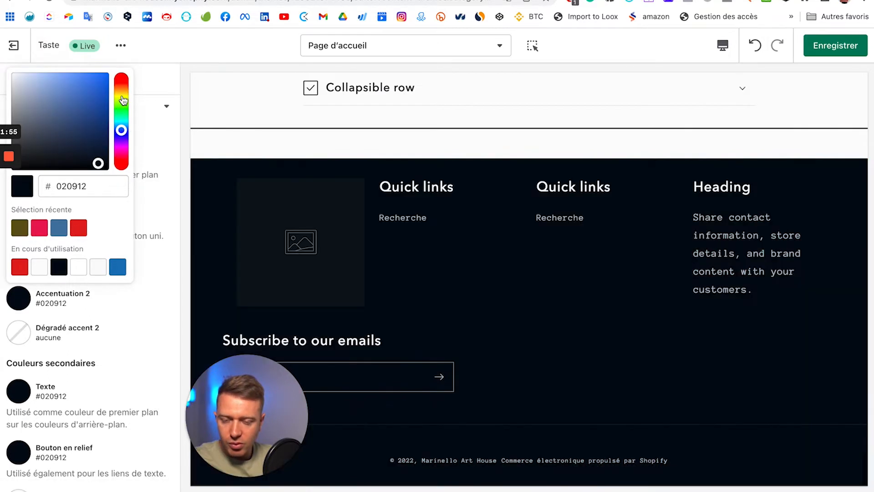
pyautogui.moveTo(123, 100); pyautogui.dragTo(103, 94)
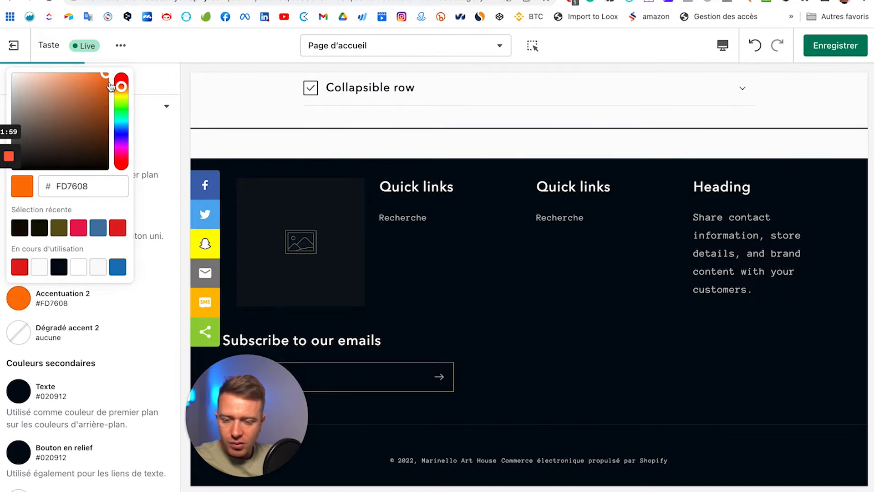
pyautogui.click(143, 322)
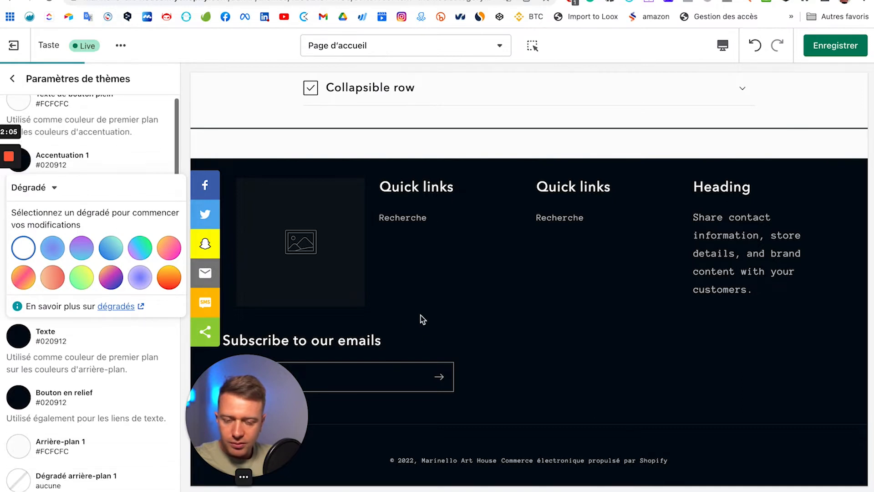
# Step: Dismiss the open colour and gradient pickers, leaving the Vente badge in orange
pyautogui.click(137, 394)
pyautogui.scroll(-4, 126, 422)
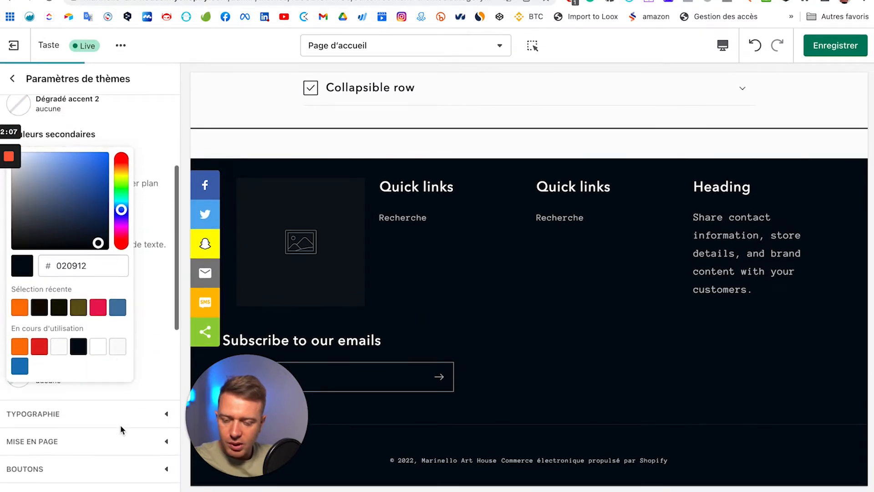
pyautogui.scroll(5, 121, 397)
pyautogui.scroll(-3, 82, 432)
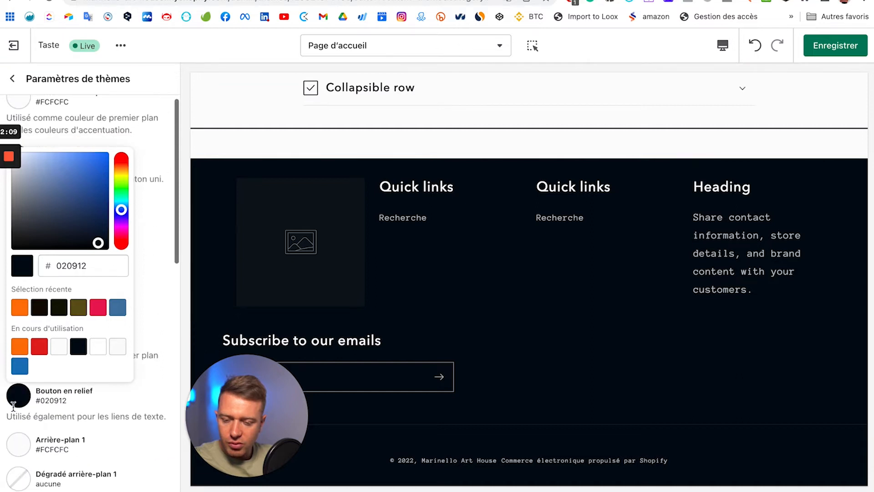
pyautogui.scroll(-3, 34, 438)
pyautogui.scroll(2, 28, 449)
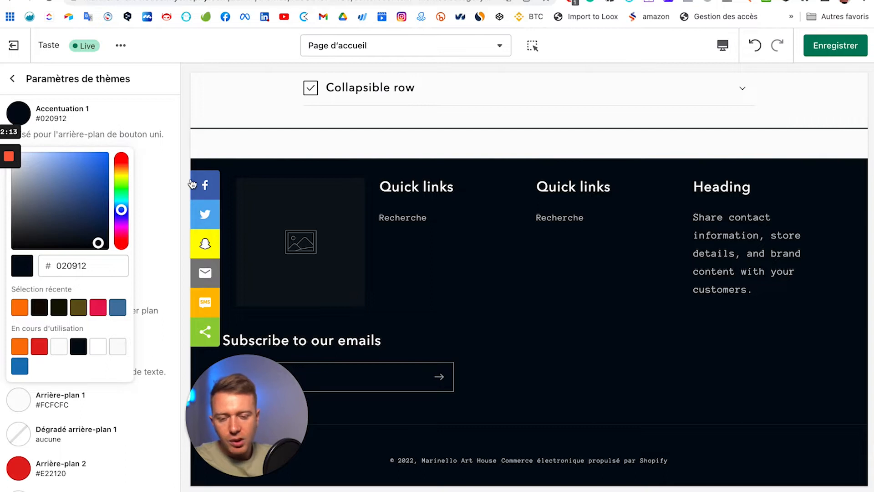
pyautogui.click(157, 156)
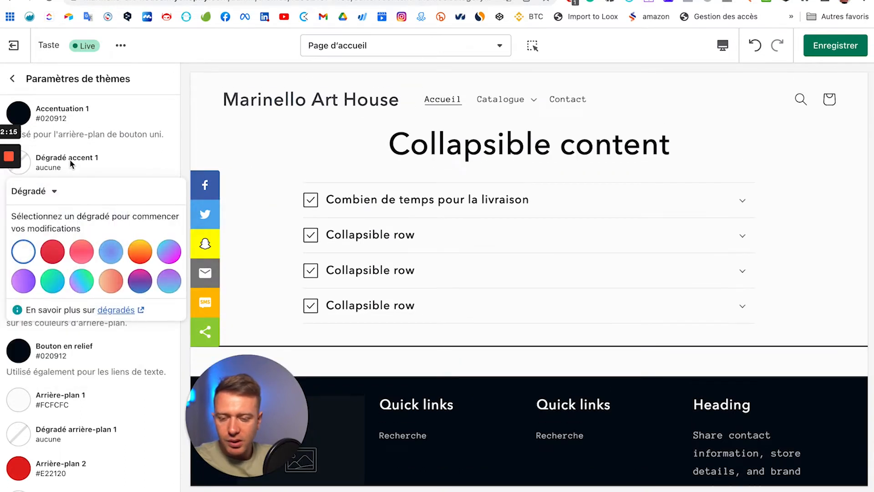
pyautogui.click(148, 142)
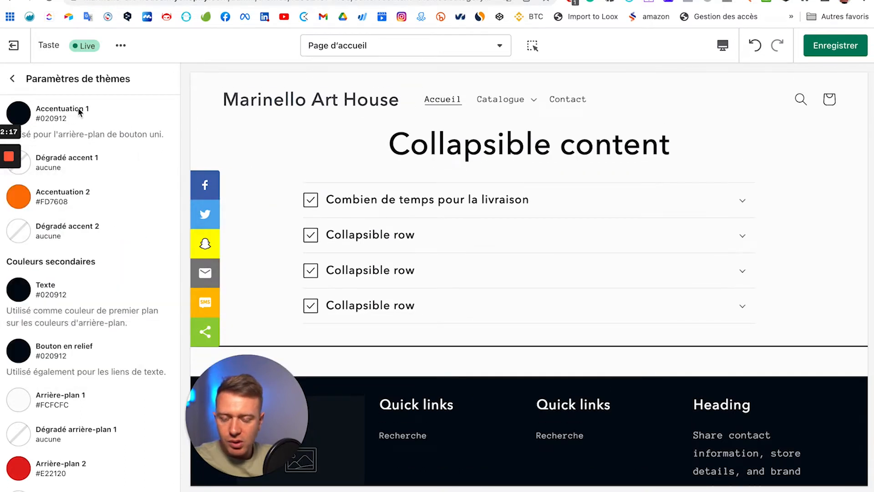
# Step: Expand the TYPOGRAPHIE section of the theme settings
pyautogui.scroll(-6, 75, 348)
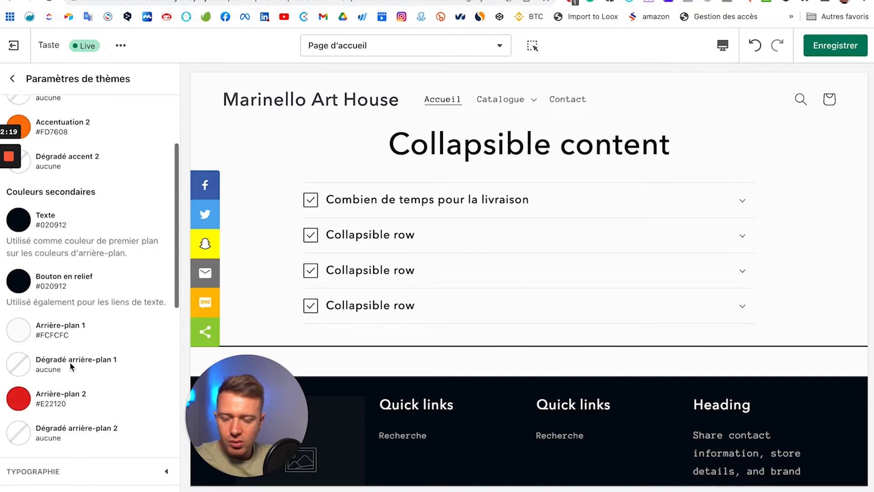
pyautogui.scroll(2, 37, 222)
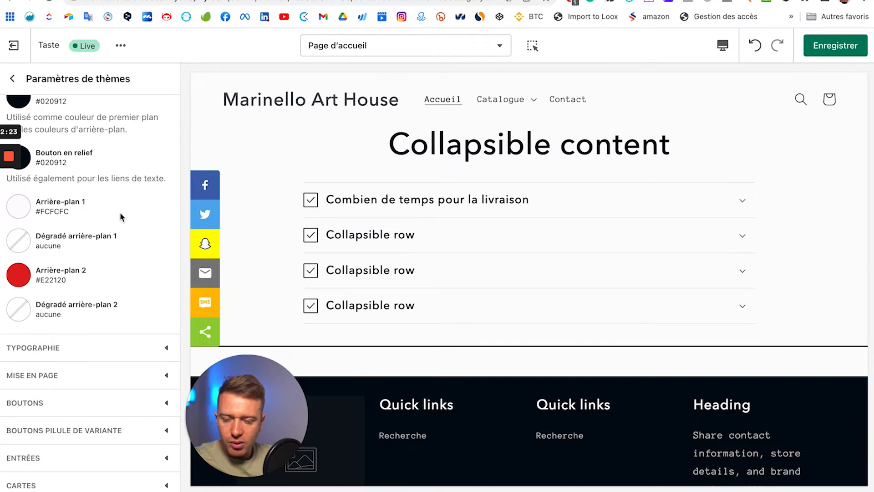
pyautogui.scroll(-2, 446, 362)
pyautogui.scroll(12, 456, 371)
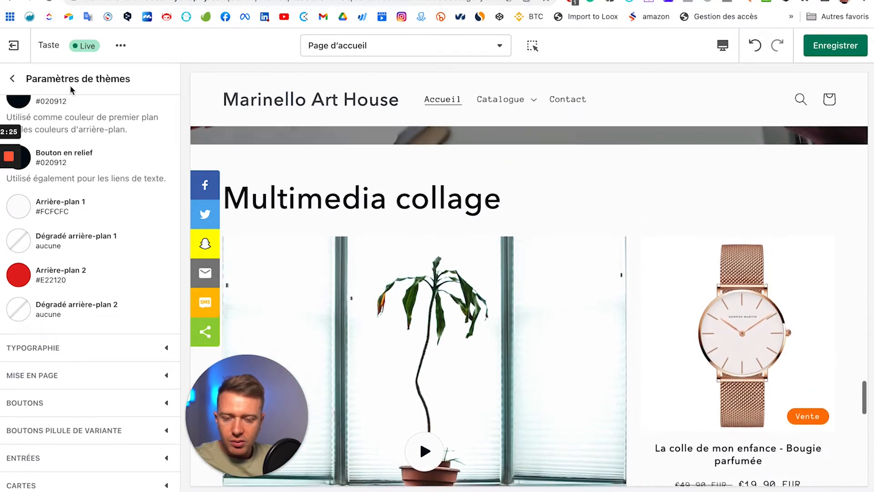
pyautogui.scroll(-12, 456, 396)
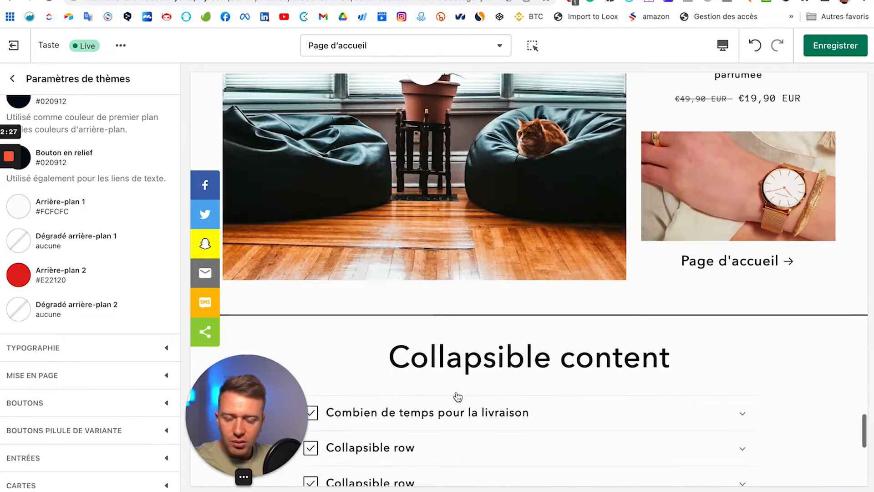
pyautogui.scroll(8, 442, 275)
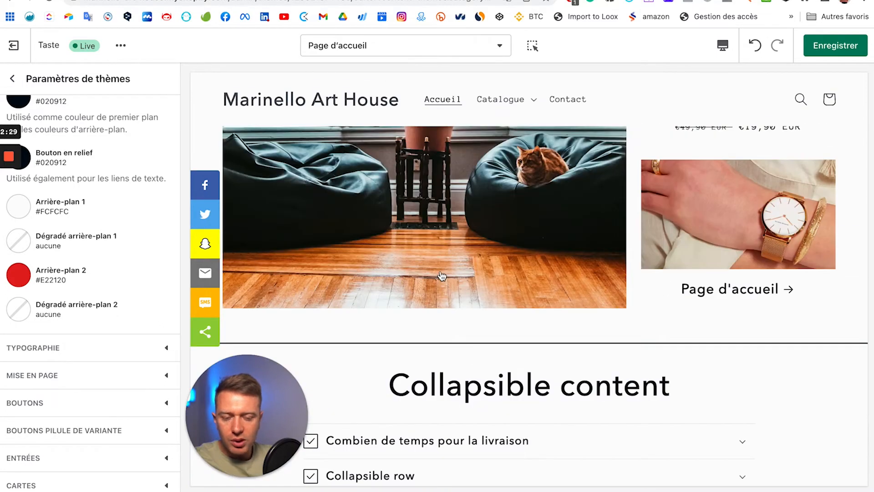
pyautogui.scroll(6, 304, 238)
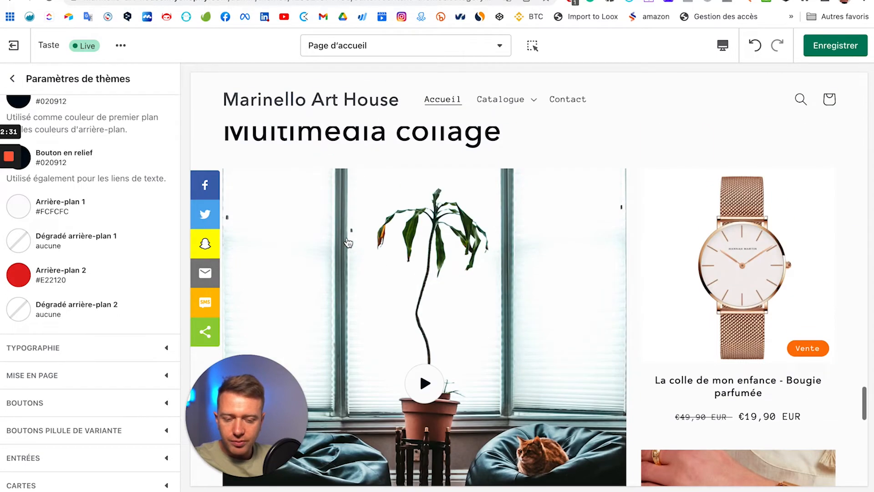
pyautogui.click(136, 347)
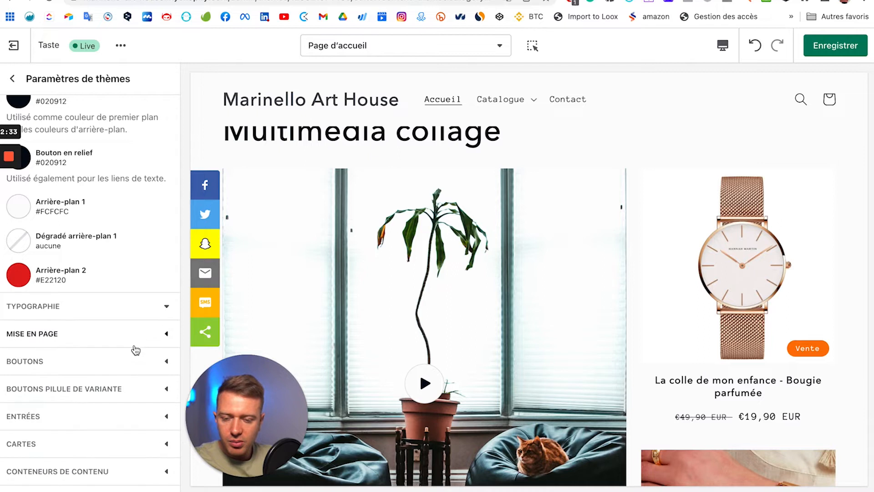
# Step: Bring up the Titres font picker, where Avenir Next Medium is the current heading font
pyautogui.scroll(-13, 96, 176)
pyautogui.scroll(7, 122, 232)
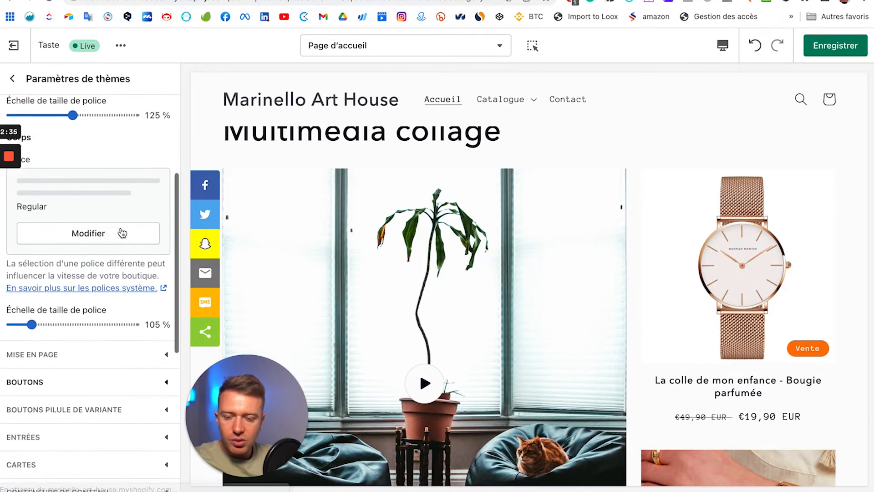
pyautogui.scroll(-15, 421, 140)
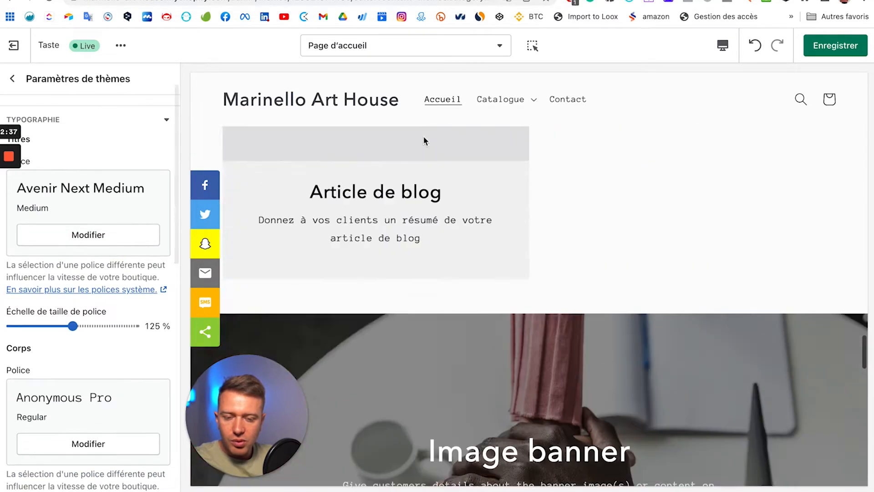
pyautogui.scroll(10, 465, 115)
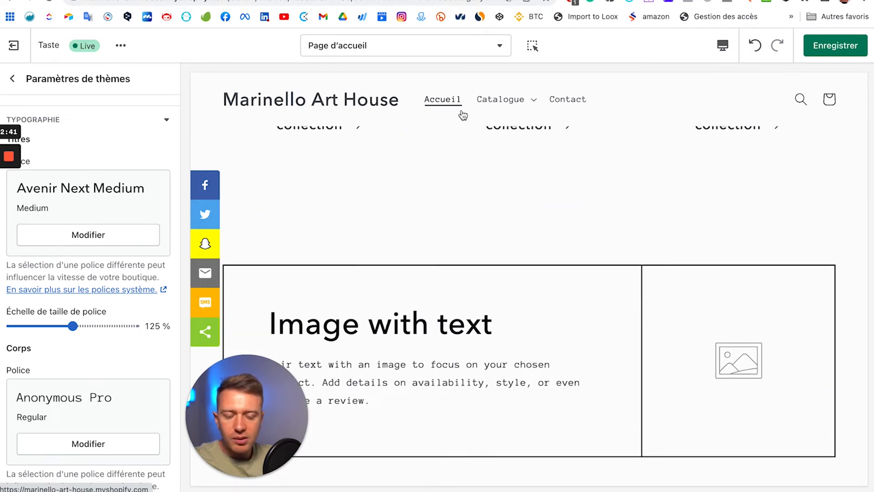
pyautogui.scroll(15, 434, 167)
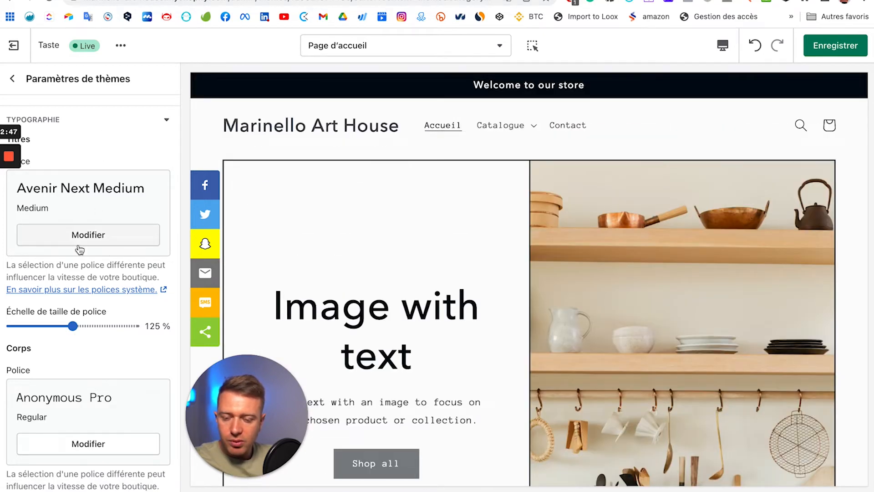
pyautogui.scroll(2, 65, 182)
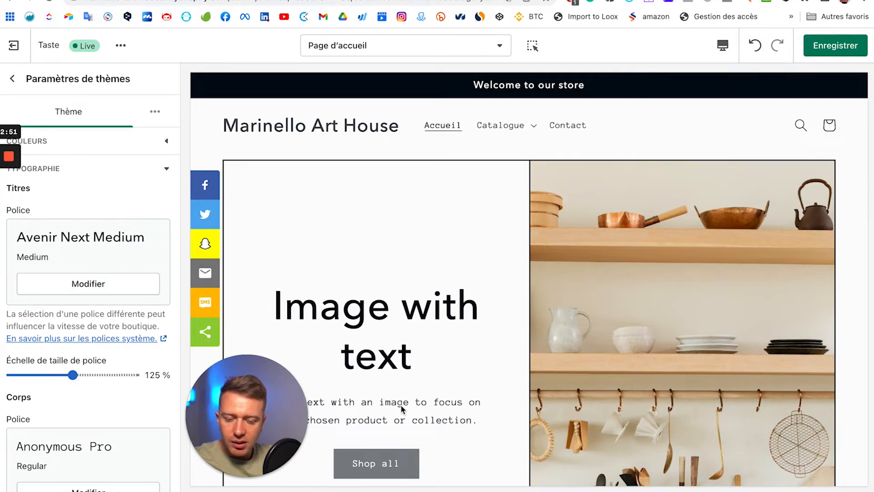
pyautogui.scroll(-3, 402, 409)
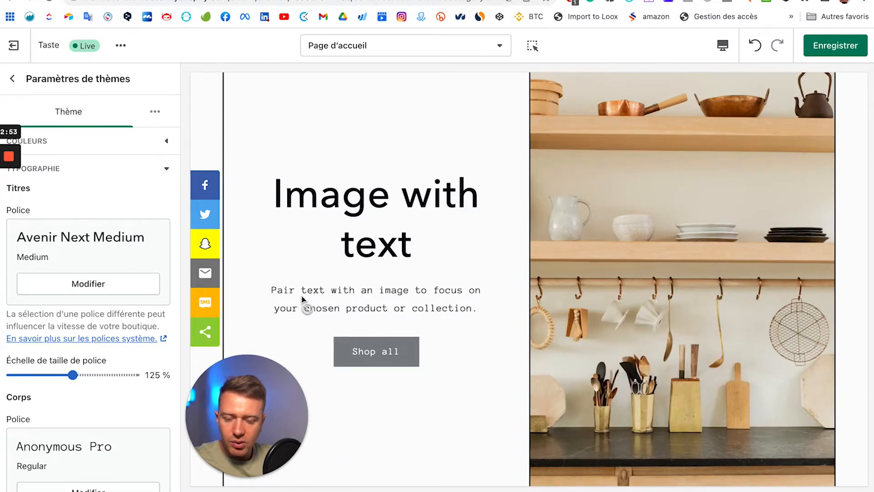
pyautogui.click(69, 283)
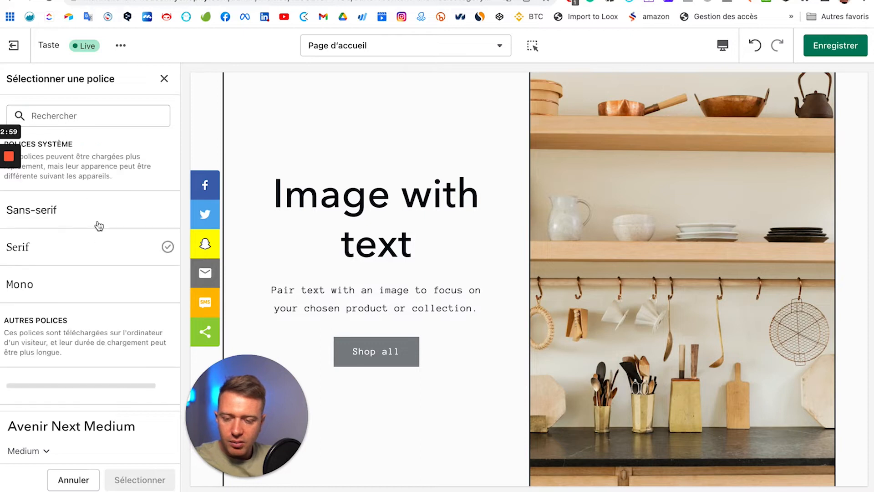
# Step: Change the heading font from Avenir Next Medium to Abril Fatface Regular
pyautogui.scroll(-5, 89, 290)
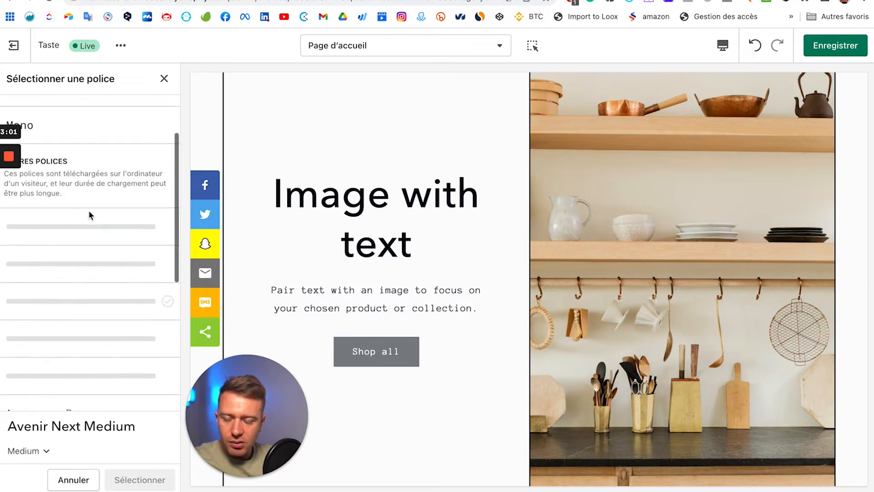
pyautogui.scroll(-5, 93, 218)
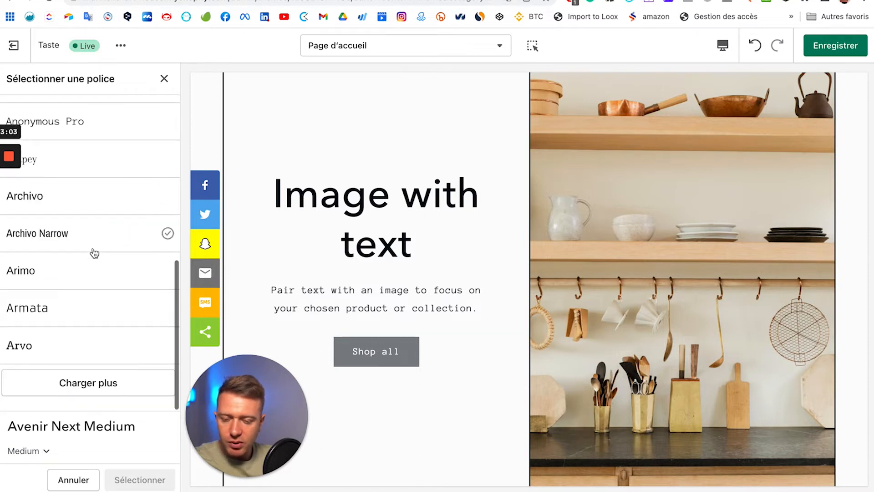
pyautogui.click(106, 383)
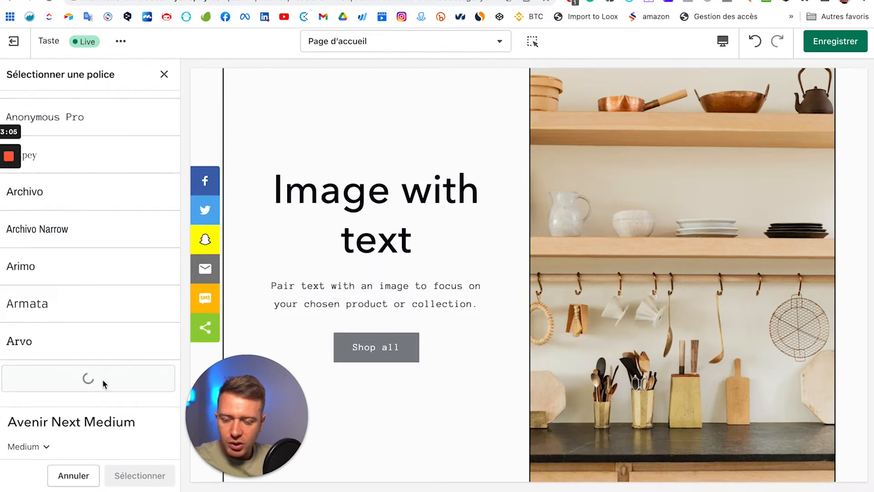
pyautogui.scroll(-4, 126, 312)
pyautogui.scroll(10, 127, 313)
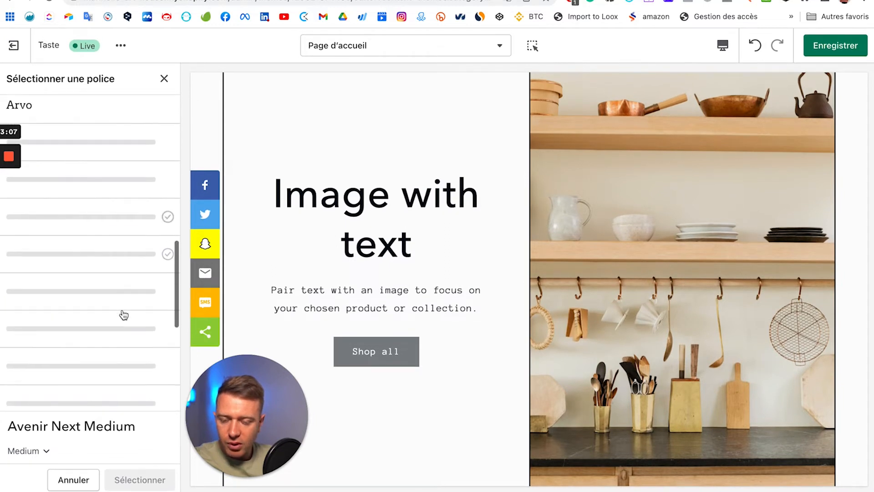
pyautogui.scroll(5, 123, 314)
pyautogui.scroll(-2, 122, 315)
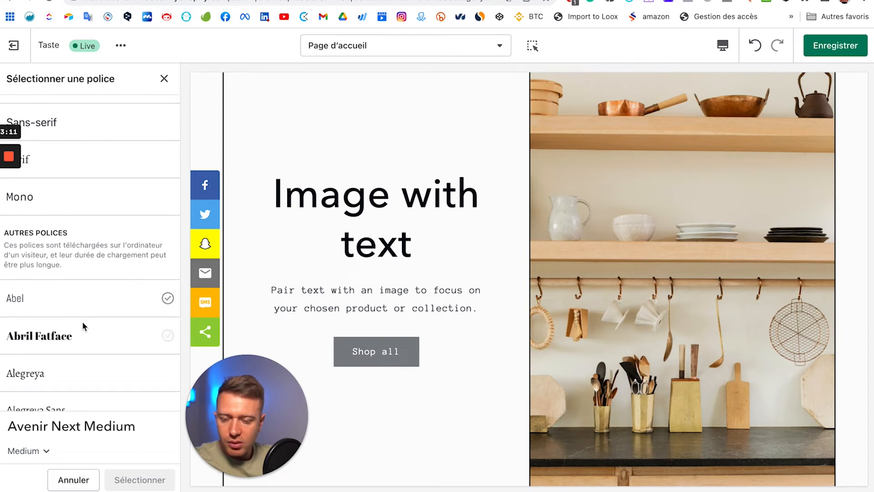
pyautogui.click(63, 331)
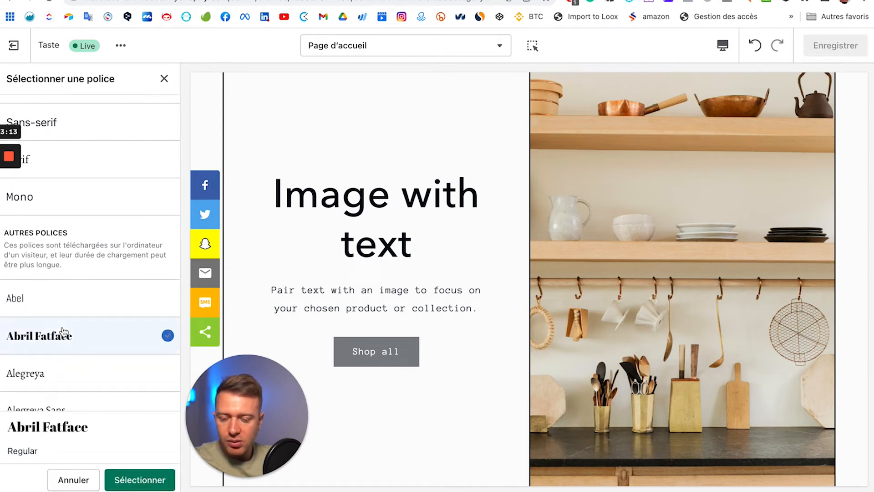
pyautogui.click(121, 479)
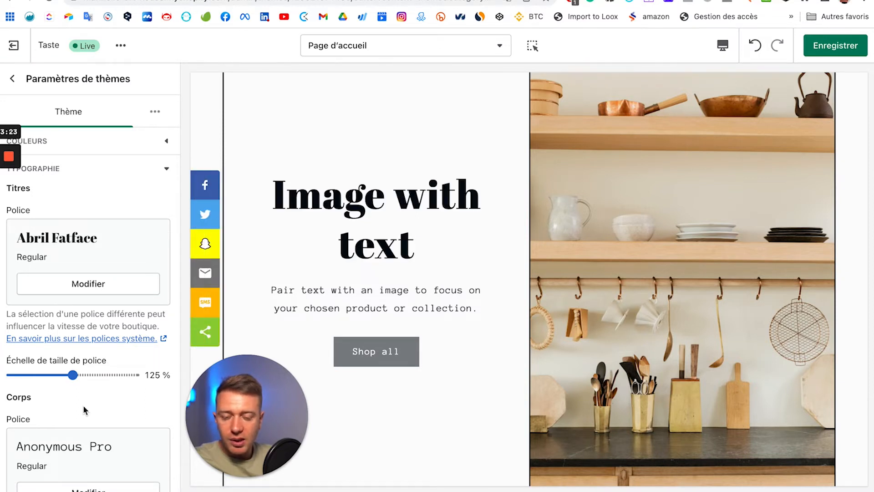
pyautogui.scroll(-3, 105, 375)
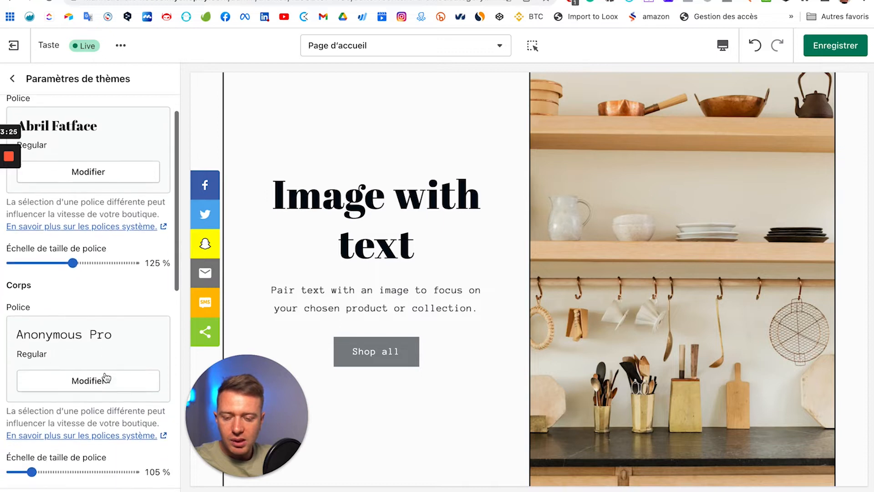
pyautogui.click(76, 391)
pyautogui.click(87, 120)
pyautogui.write('lato')
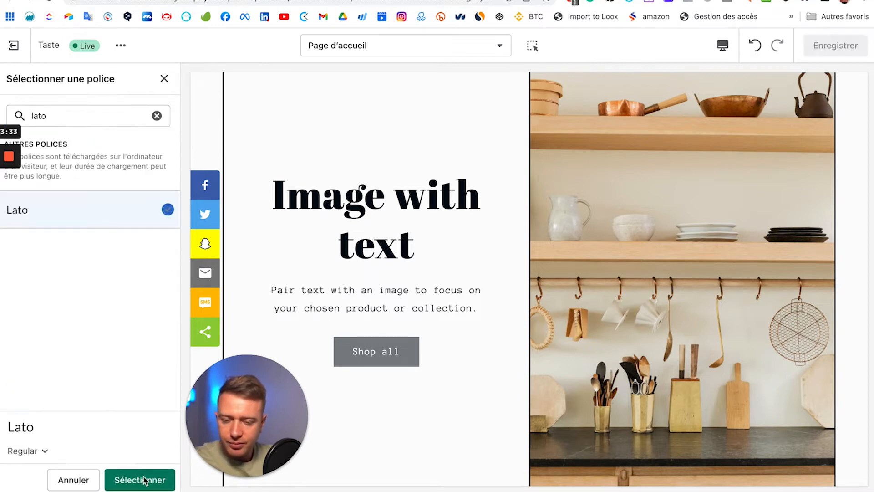
pyautogui.click(145, 480)
pyautogui.scroll(-4, 87, 361)
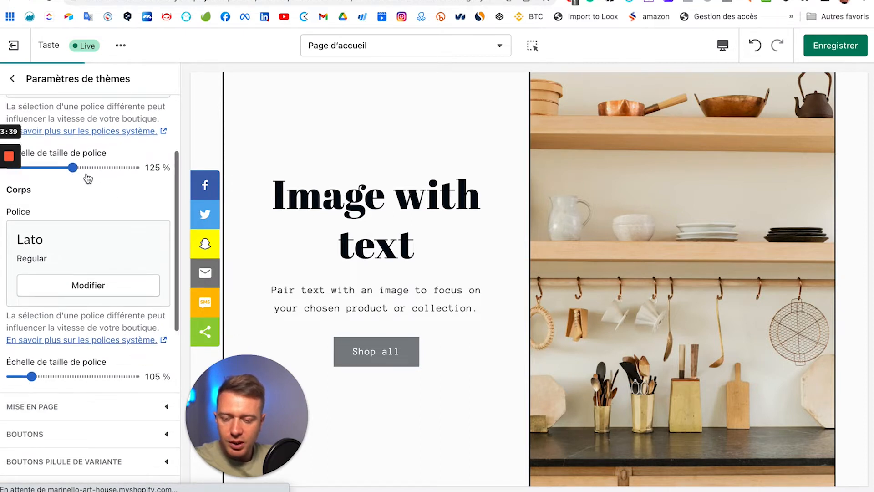
pyautogui.scroll(-2, 91, 279)
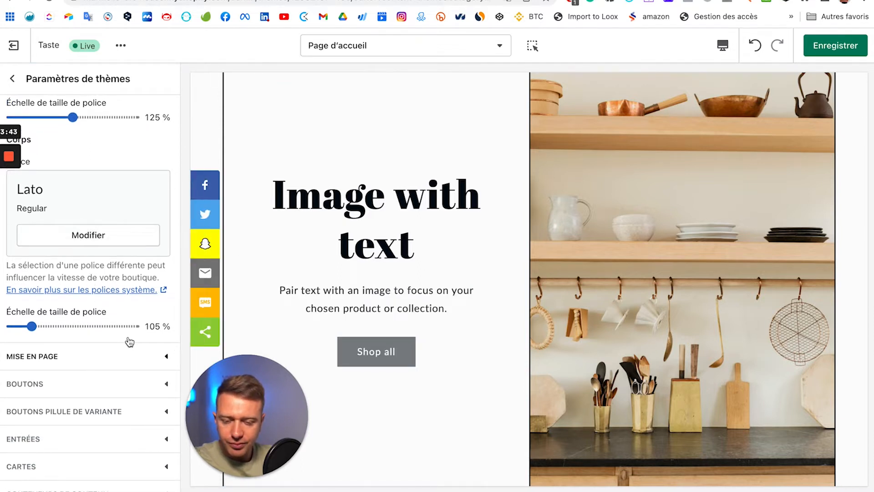
pyautogui.scroll(3, 423, 286)
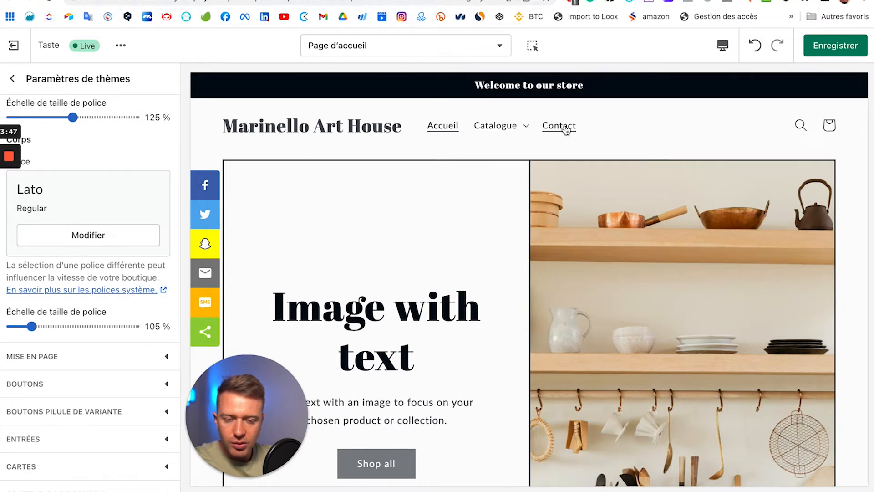
pyautogui.scroll(-2, 457, 281)
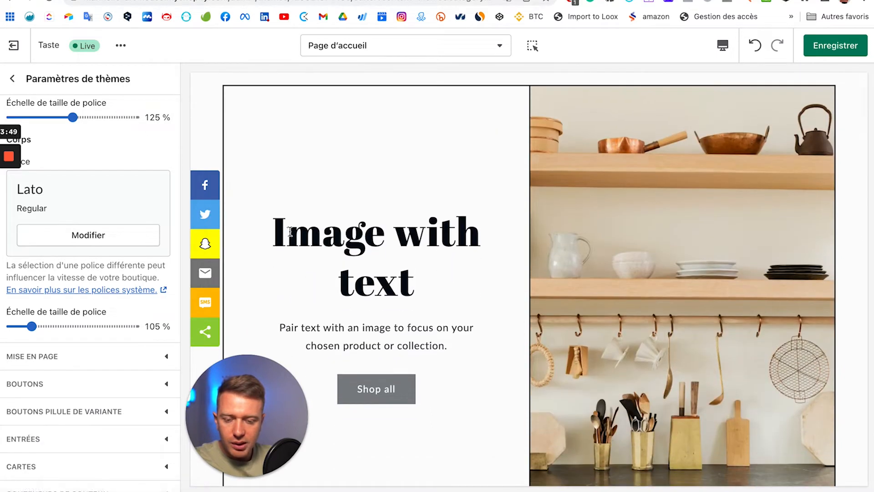
pyautogui.scroll(5, 83, 213)
pyautogui.scroll(-8, 486, 341)
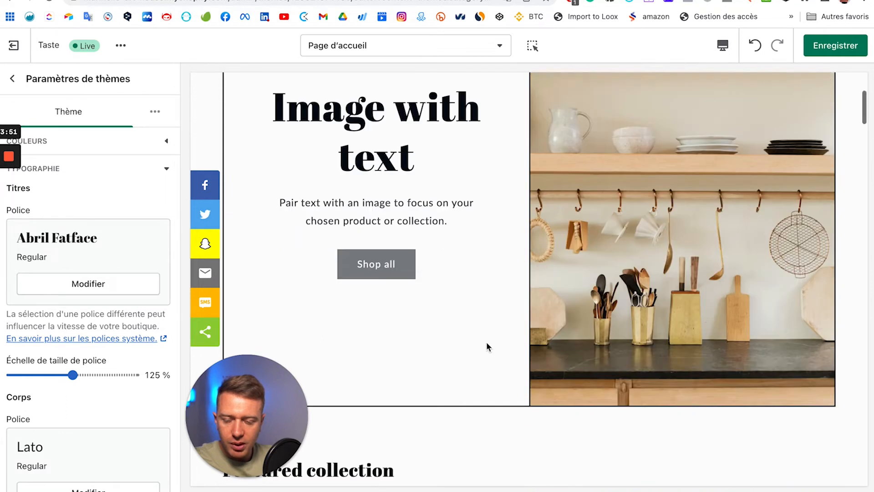
pyautogui.scroll(-8, 486, 341)
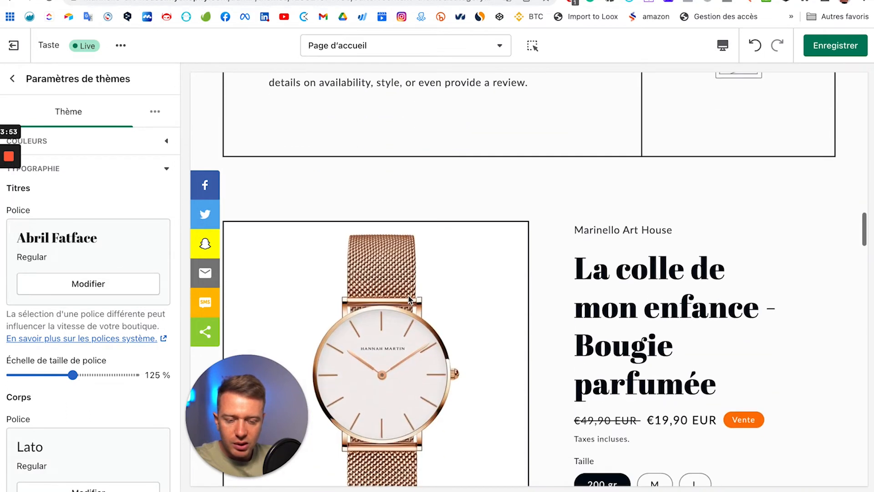
pyautogui.scroll(-8, 543, 314)
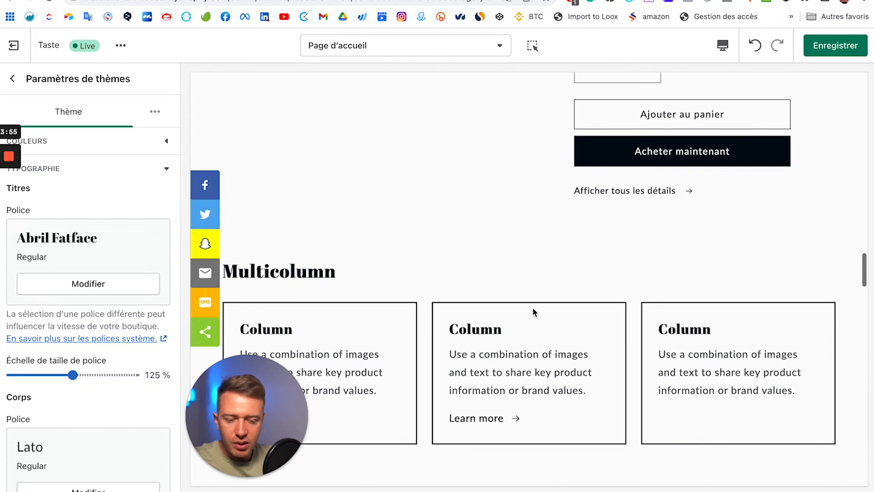
pyautogui.scroll(-12, 533, 311)
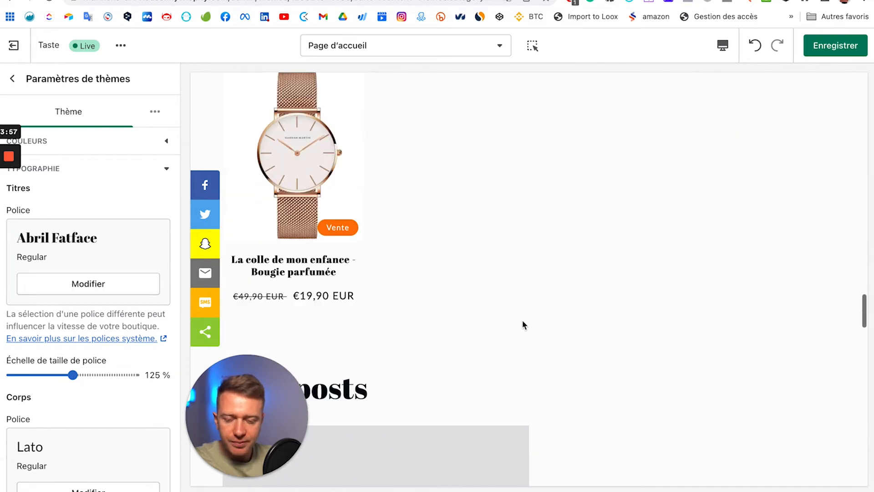
pyautogui.scroll(-6, 121, 329)
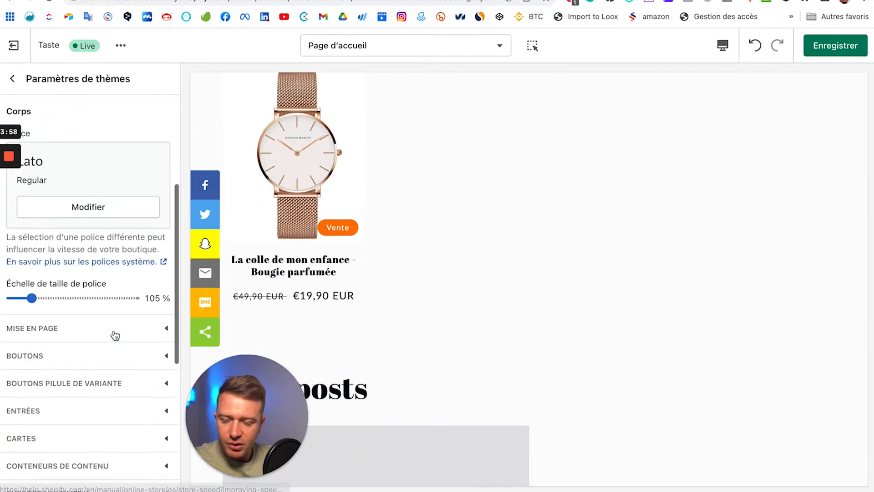
# Step: Expand Mise en page and preview the store full screen, then return to desktop
pyautogui.click(62, 329)
pyautogui.scroll(7, 111, 319)
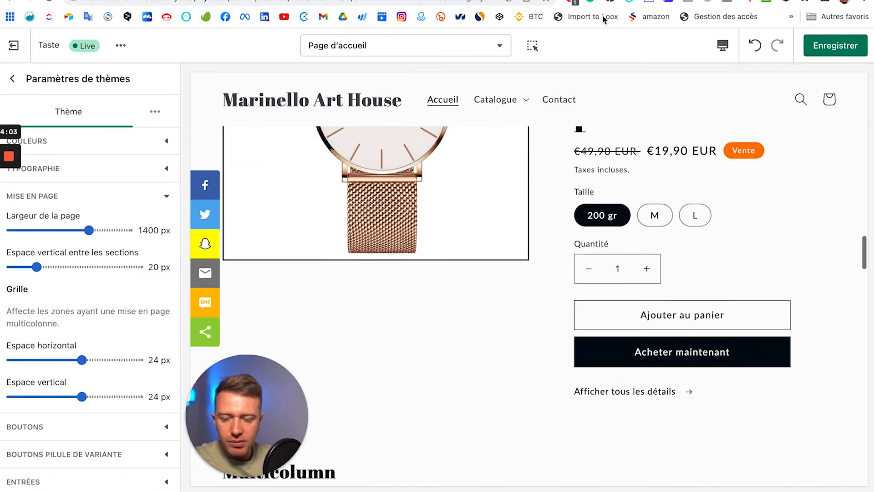
pyautogui.click(722, 45)
pyautogui.click(732, 129)
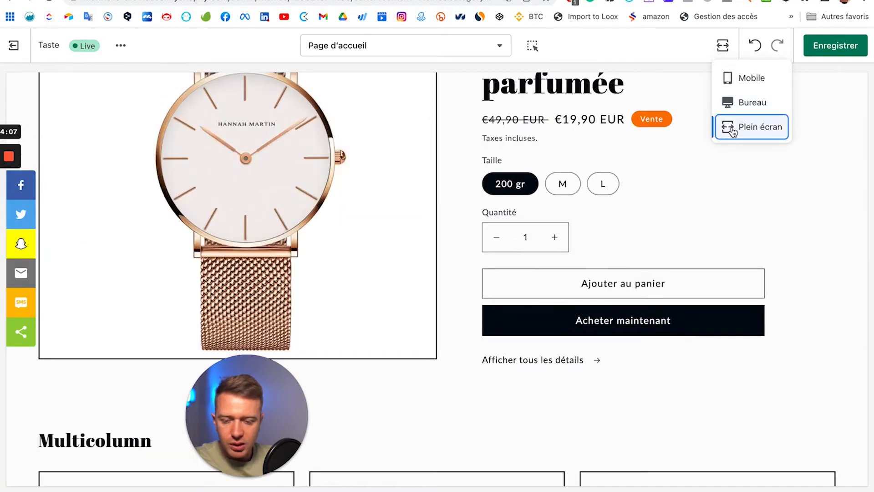
pyautogui.scroll(5, 785, 211)
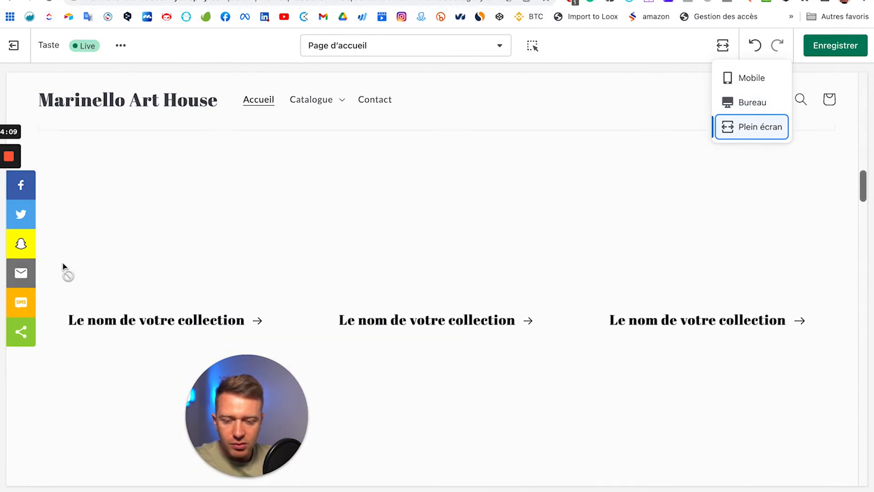
pyautogui.click(732, 109)
# Step: Widen Largeur de la page from 1400 px to 1600 px and view it in Plein écran
pyautogui.moveTo(89, 228); pyautogui.dragTo(367, 239)
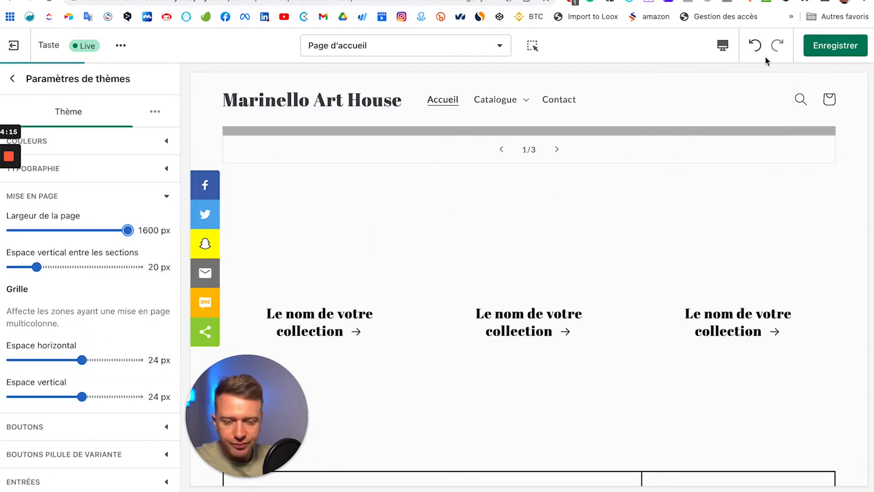
pyautogui.click(723, 45)
pyautogui.click(733, 126)
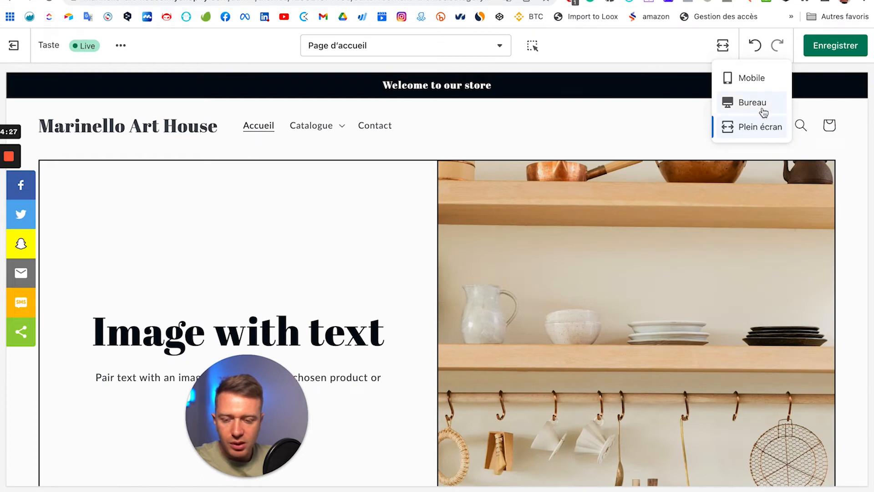
# Step: Return to the Bureau preview and review the homepage section spacing
pyautogui.click(756, 110)
pyautogui.scroll(-2, 111, 291)
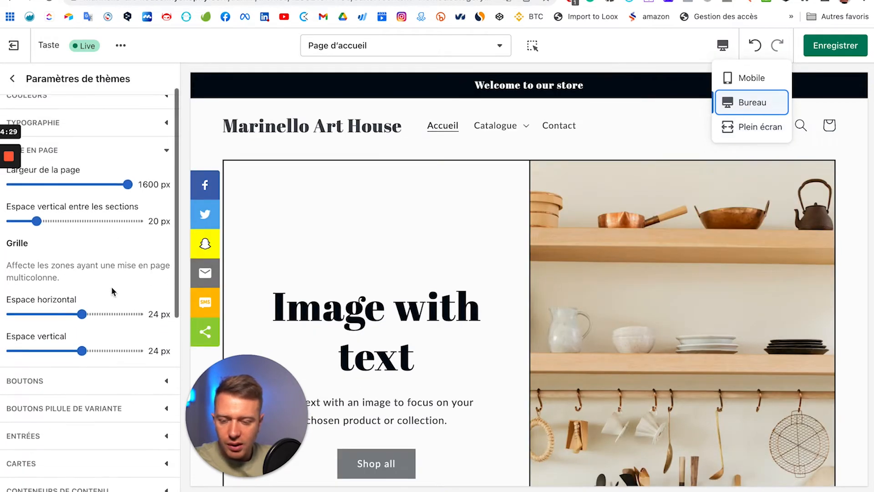
pyautogui.scroll(-3, 56, 249)
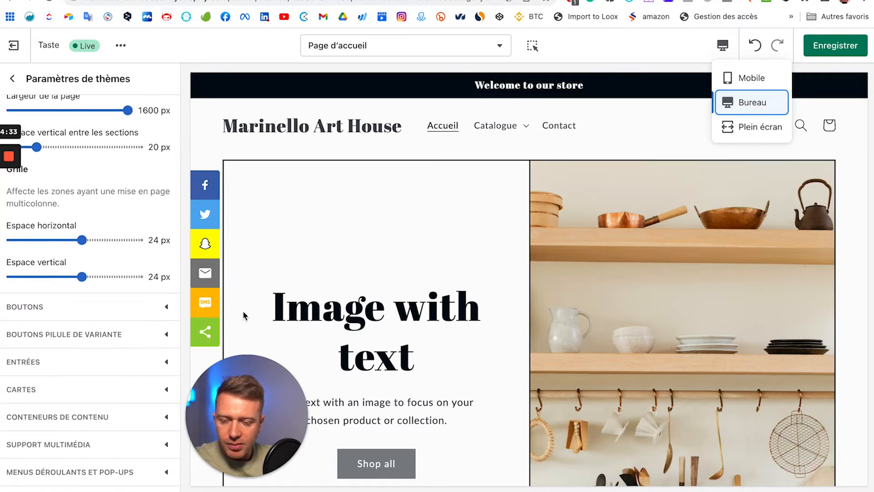
pyautogui.scroll(-9, 439, 238)
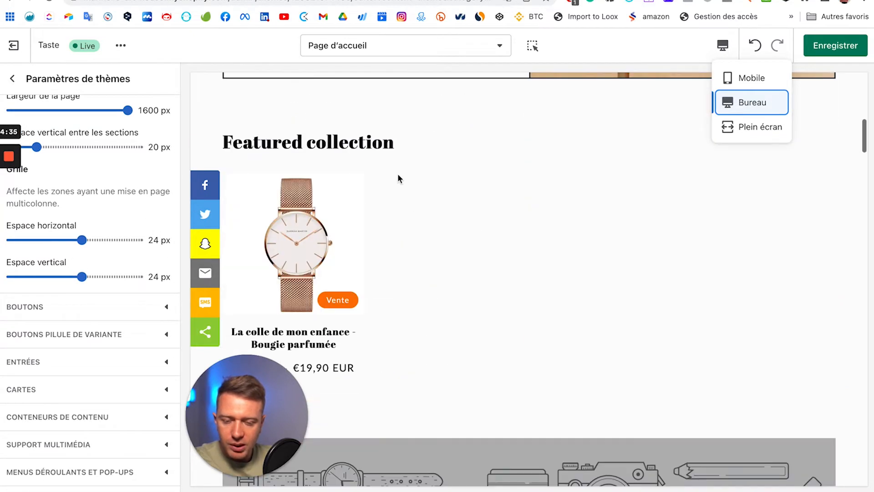
pyautogui.scroll(2, 392, 164)
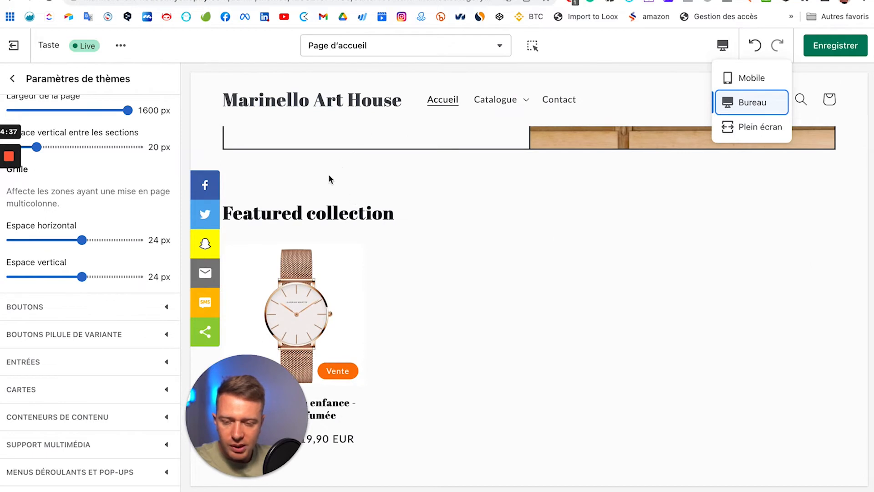
pyautogui.scroll(2, 36, 147)
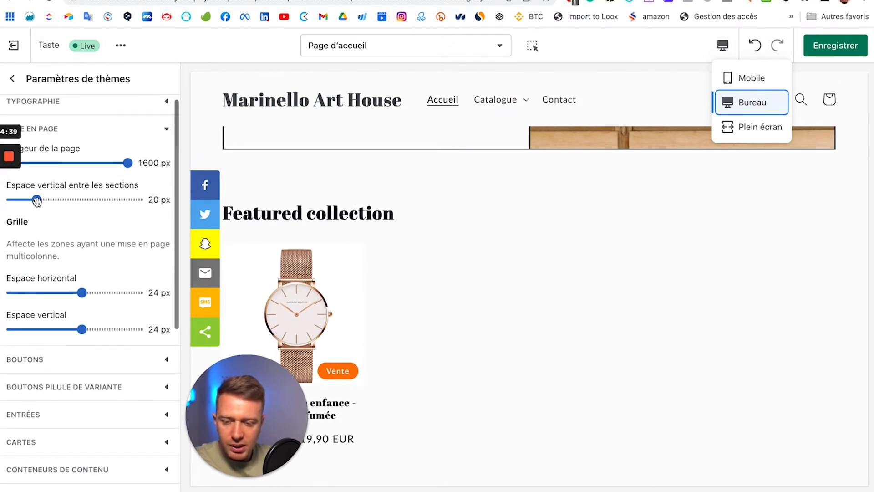
# Step: Cut Espace vertical entre les sections from 20 px to 0 px and check the homepage
pyautogui.moveTo(36, 199); pyautogui.dragTo(3, 221)
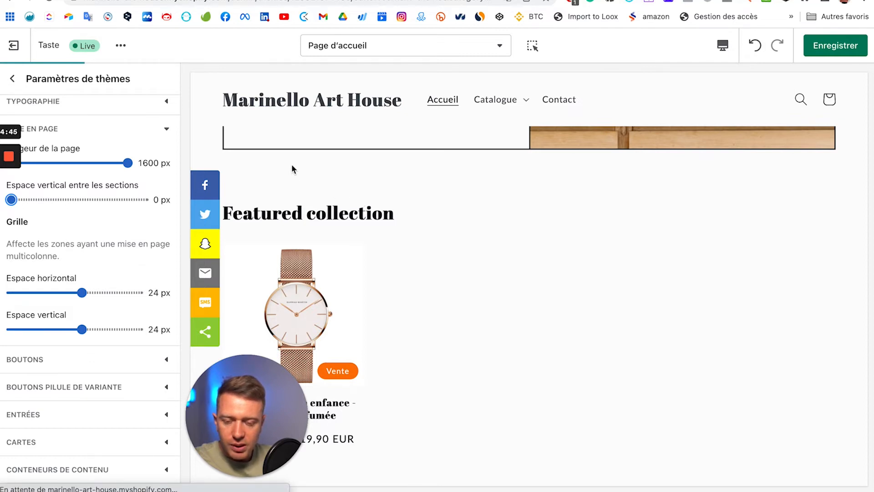
pyautogui.scroll(-5, 341, 296)
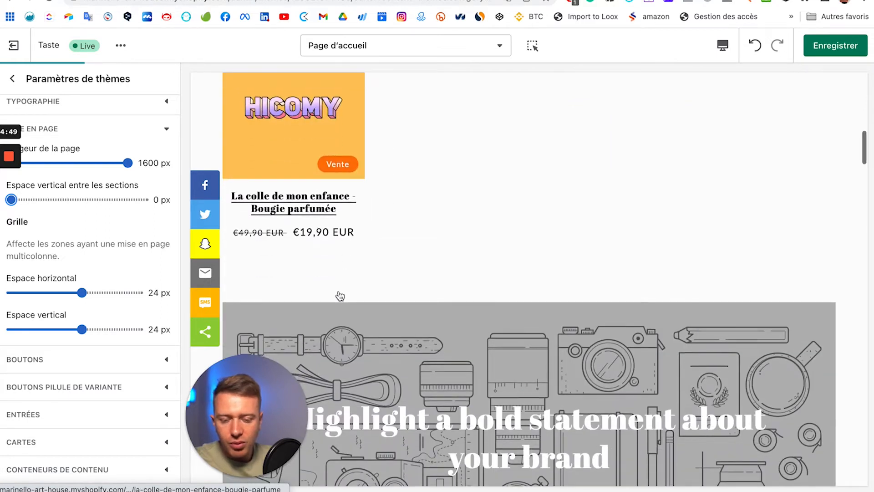
pyautogui.scroll(-6, 340, 296)
pyautogui.scroll(10, 330, 294)
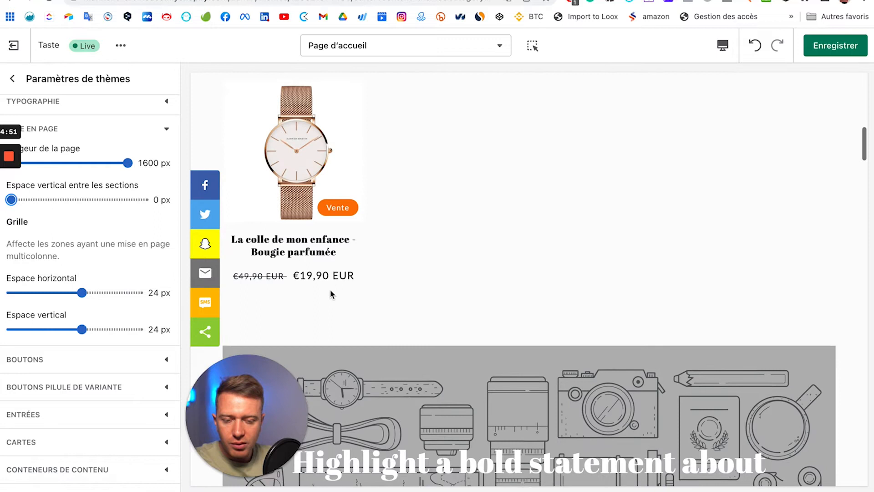
pyautogui.scroll(1, 304, 144)
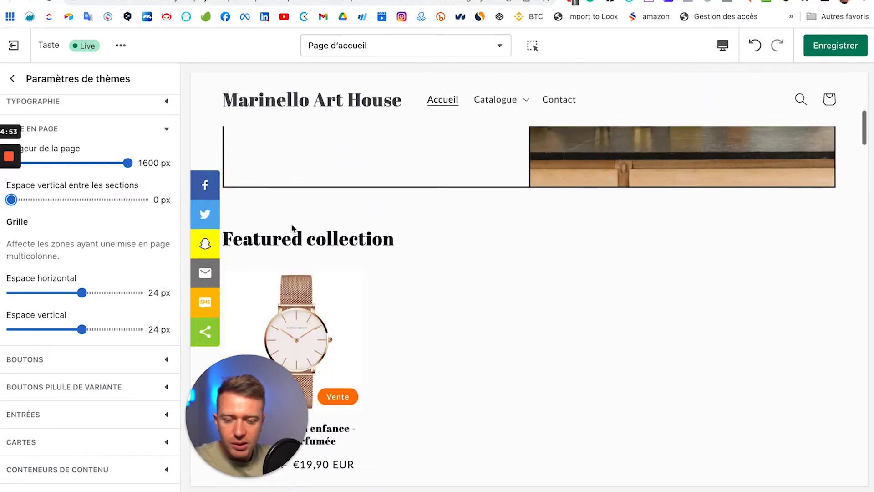
pyautogui.scroll(-12, 334, 291)
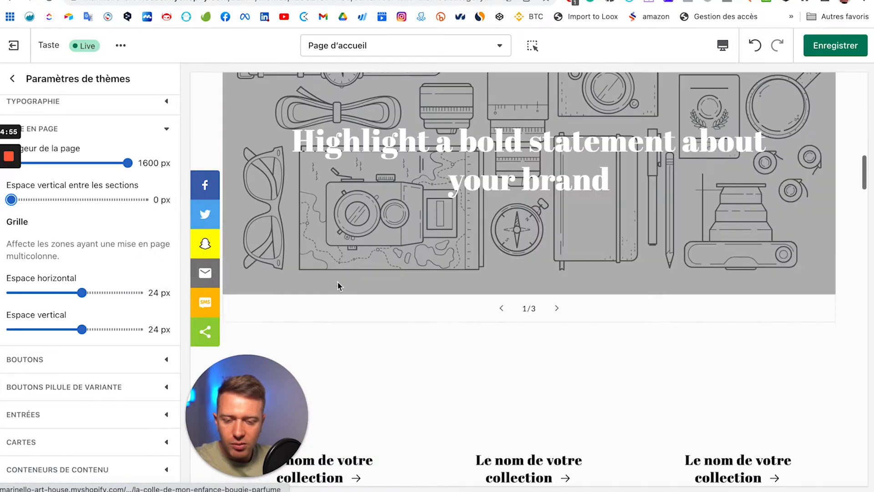
pyautogui.scroll(-1, 366, 258)
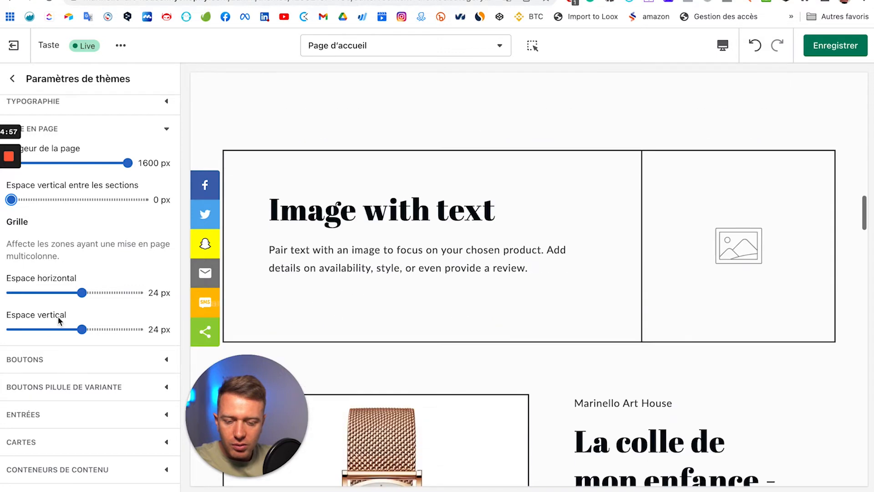
pyautogui.scroll(-2, 58, 318)
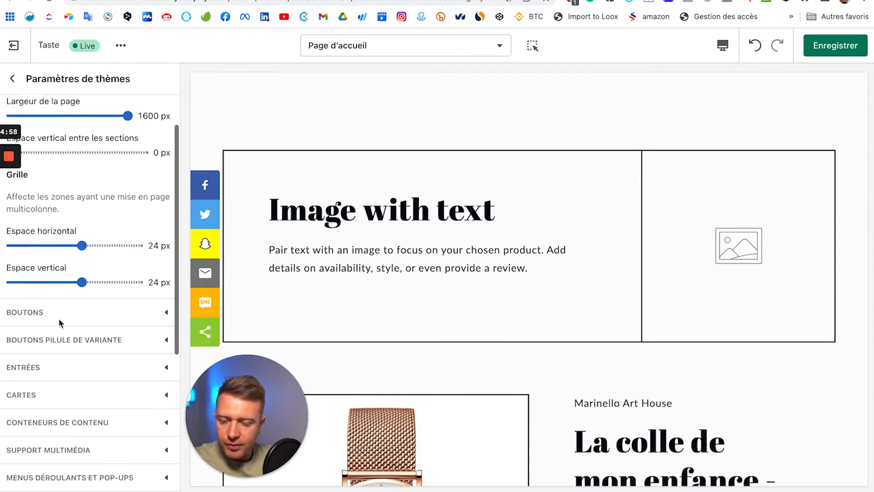
# Step: Round the button corners to a 38 px radius in the Boutons settings
pyautogui.click(139, 313)
pyautogui.scroll(12, 466, 224)
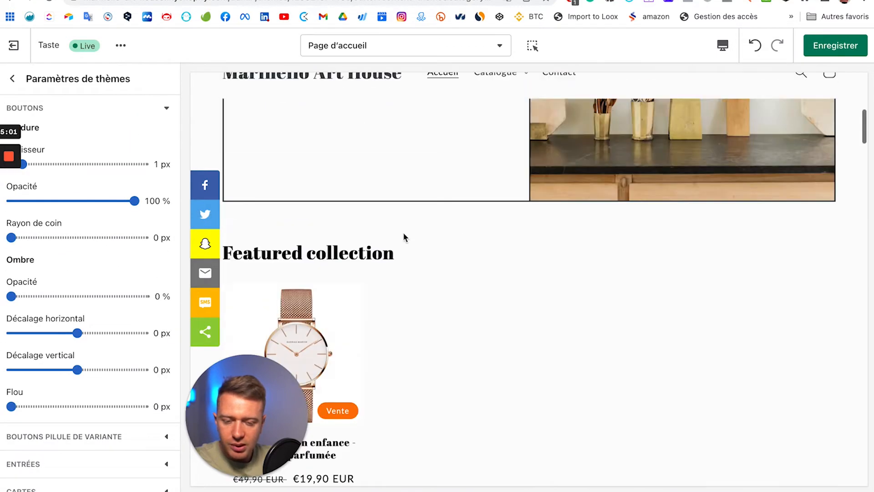
pyautogui.scroll(-2, 339, 351)
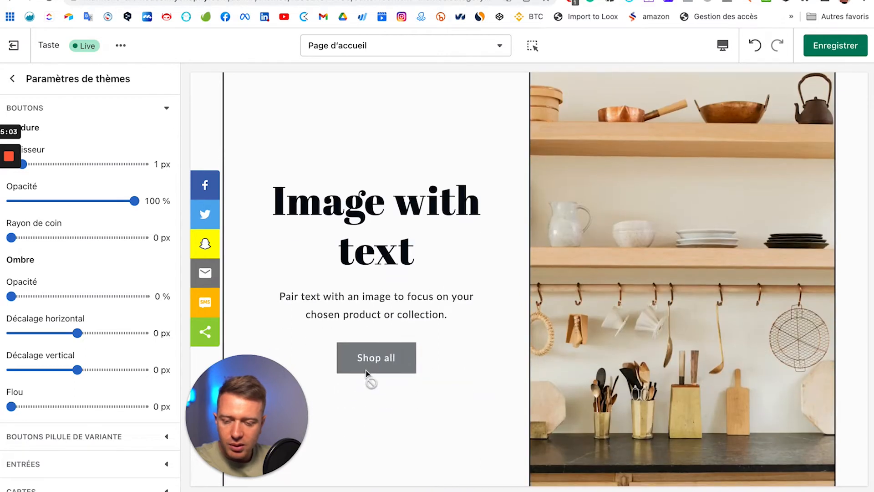
pyautogui.scroll(2, 112, 146)
pyautogui.scroll(-1, 112, 145)
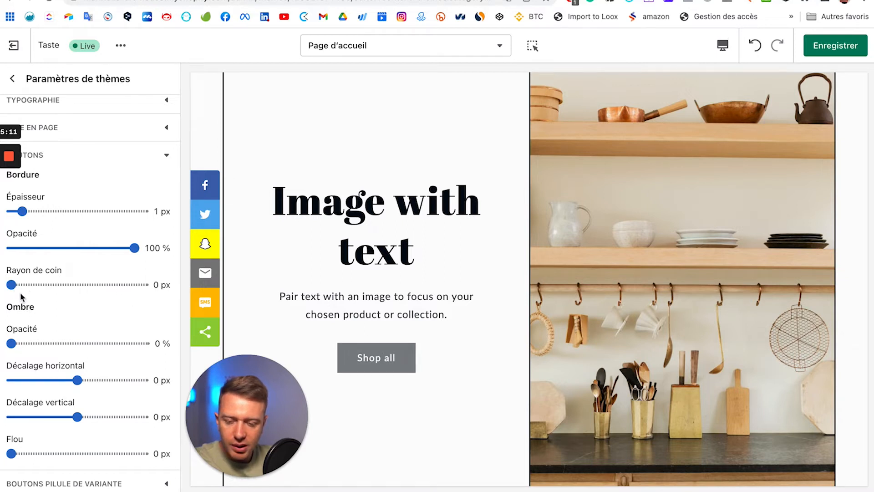
pyautogui.scroll(1, 10, 288)
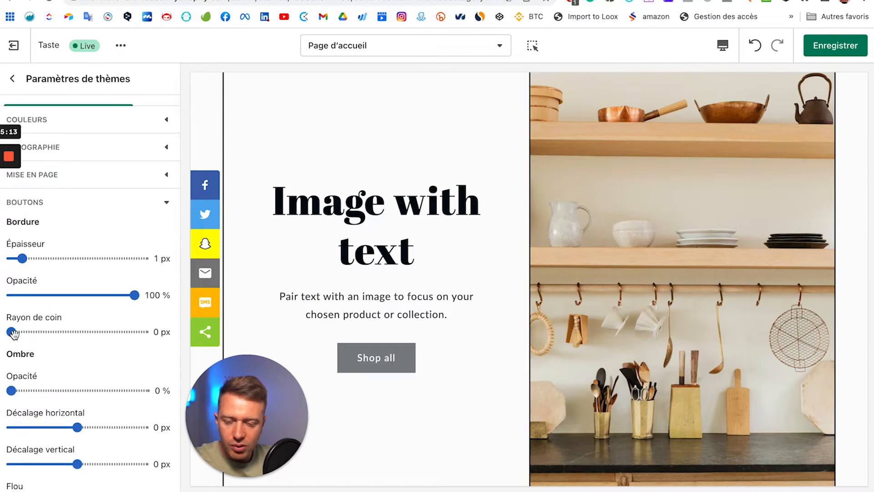
pyautogui.click(131, 332)
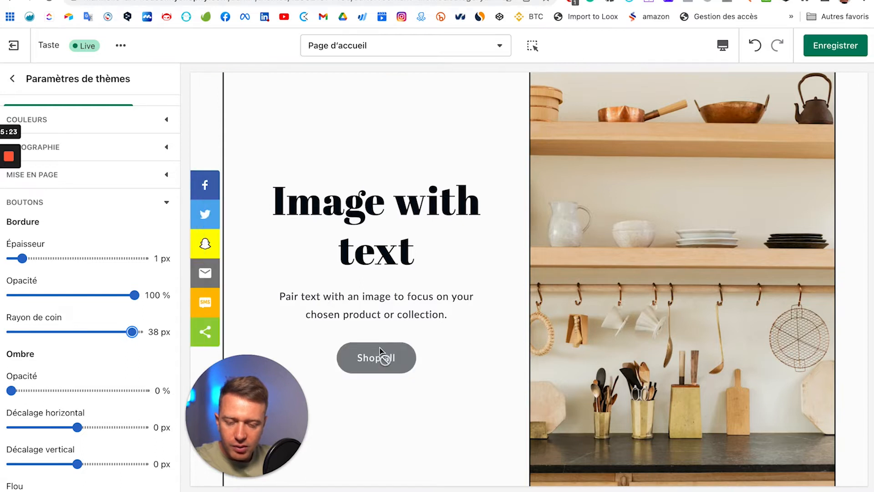
# Step: Thicken the button border to 5 px
pyautogui.scroll(-2, 455, 364)
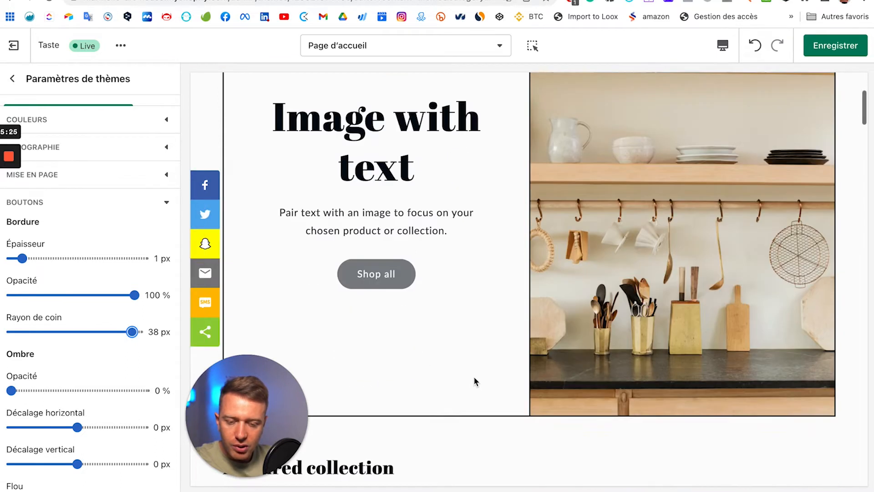
pyautogui.scroll(-10, 474, 378)
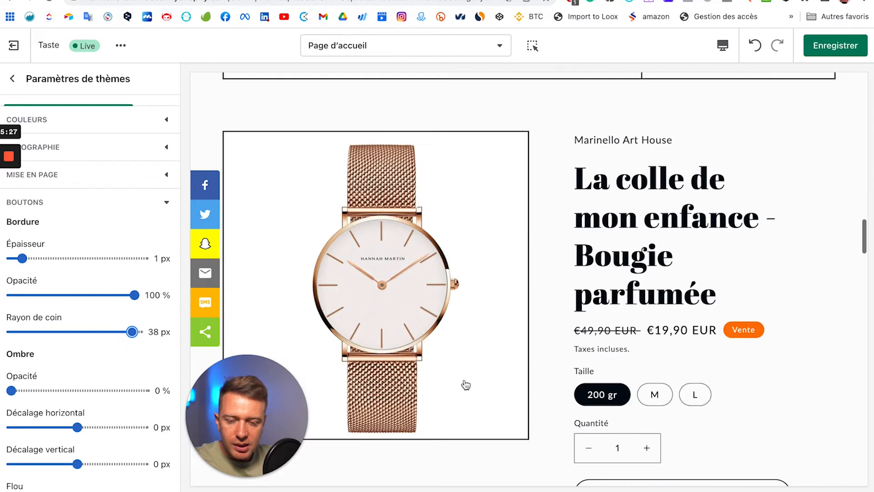
pyautogui.scroll(-1, 466, 385)
pyautogui.scroll(-3, 609, 363)
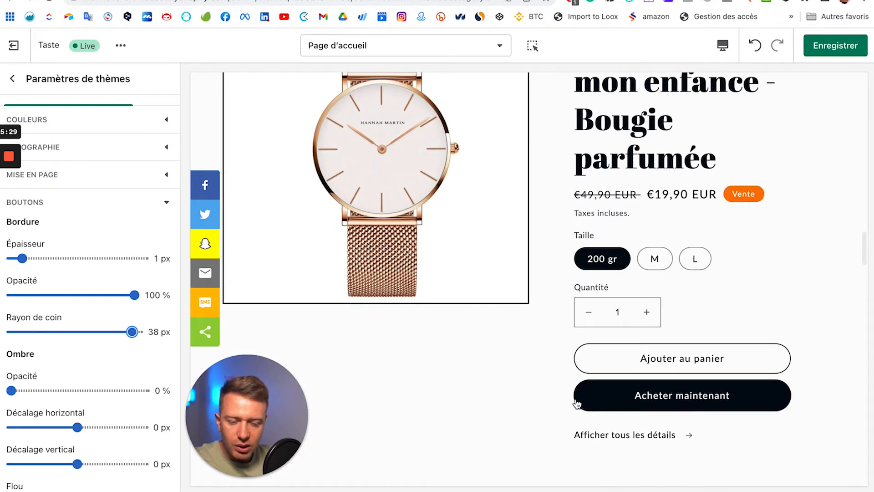
pyautogui.scroll(5, 628, 365)
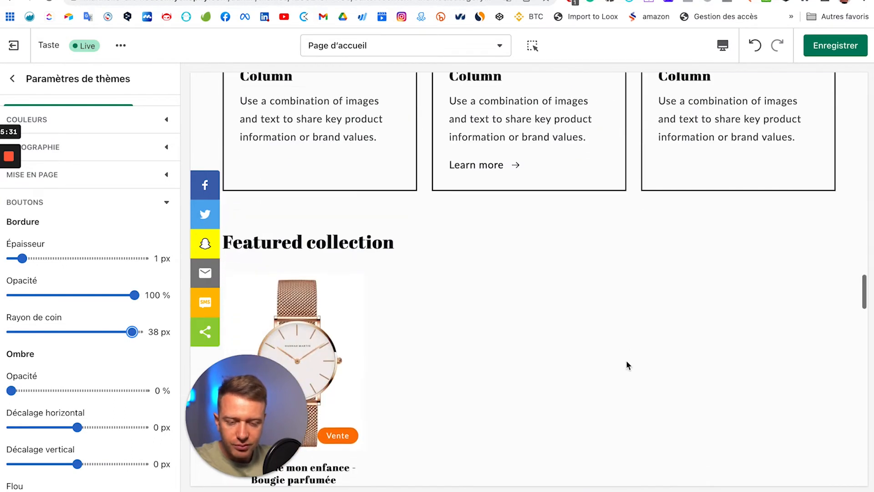
pyautogui.scroll(-5, 627, 365)
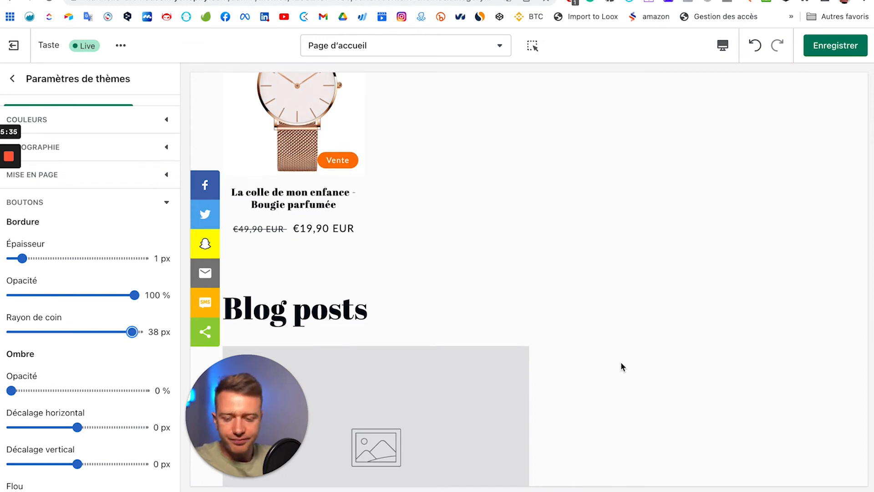
pyautogui.scroll(-10, 621, 361)
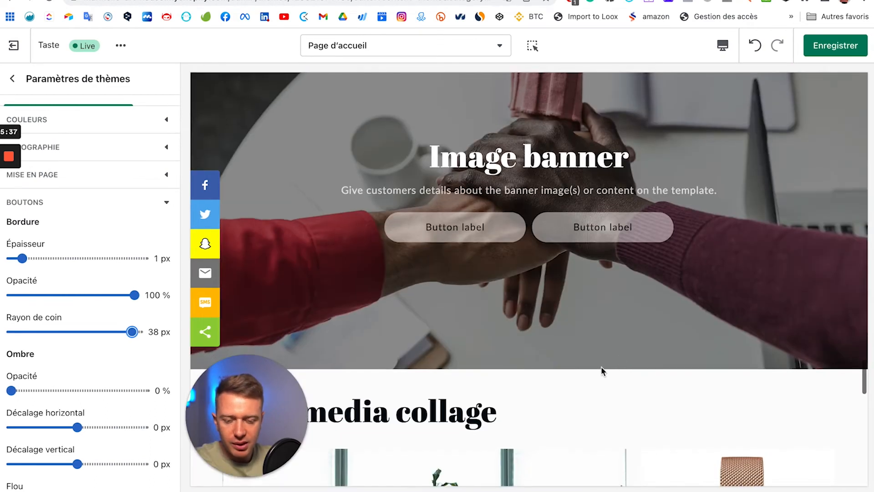
pyautogui.scroll(3, 599, 373)
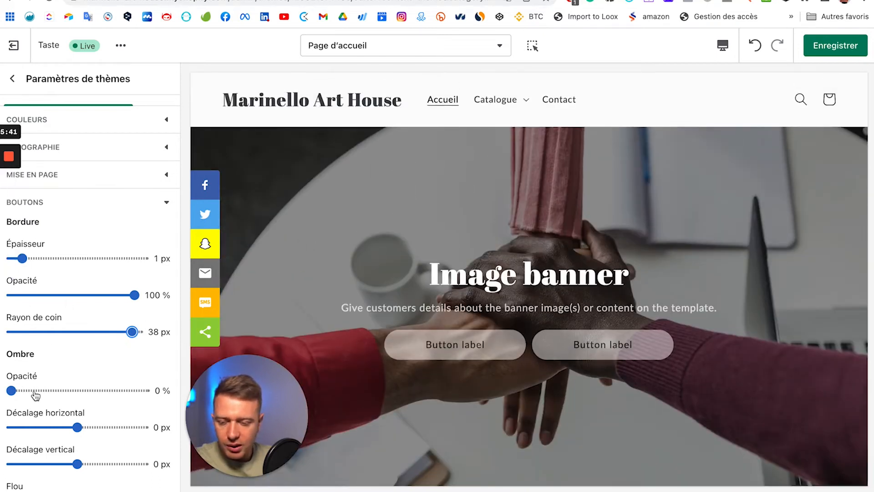
pyautogui.click(65, 261)
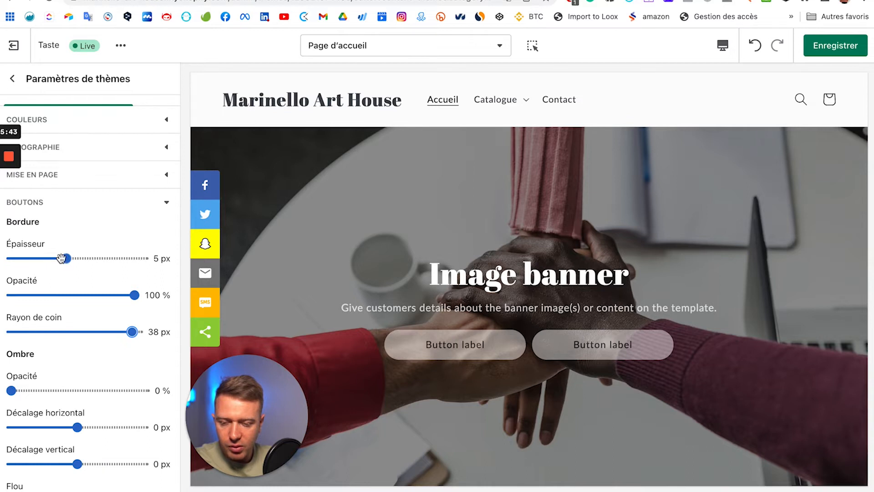
# Step: Bring the button border Épaisseur back down to 0 px
pyautogui.scroll(-3, 75, 369)
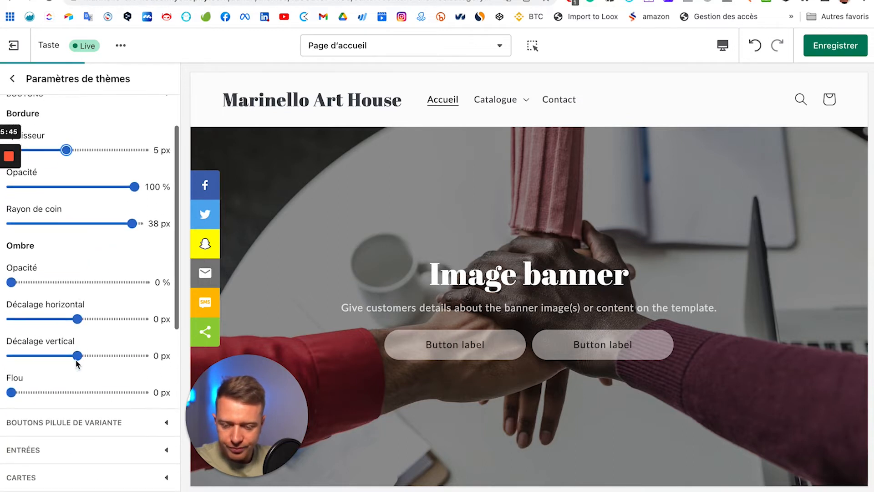
pyautogui.scroll(1, 77, 364)
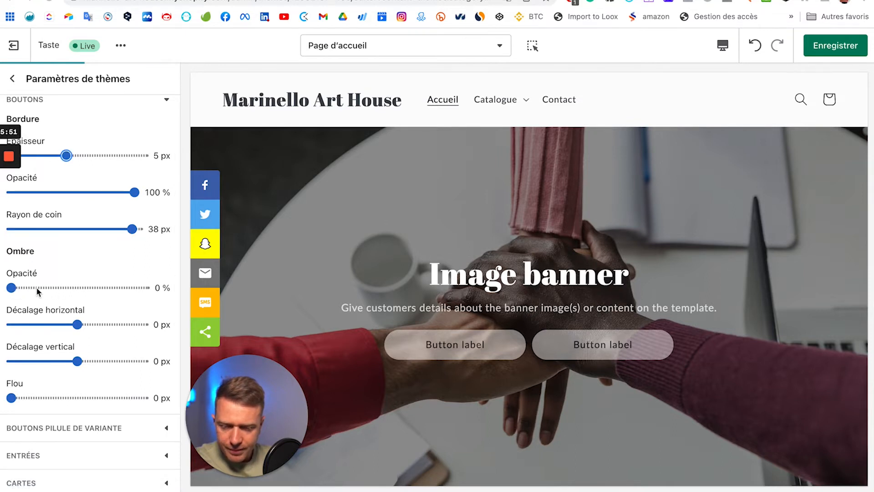
pyautogui.scroll(1, 13, 291)
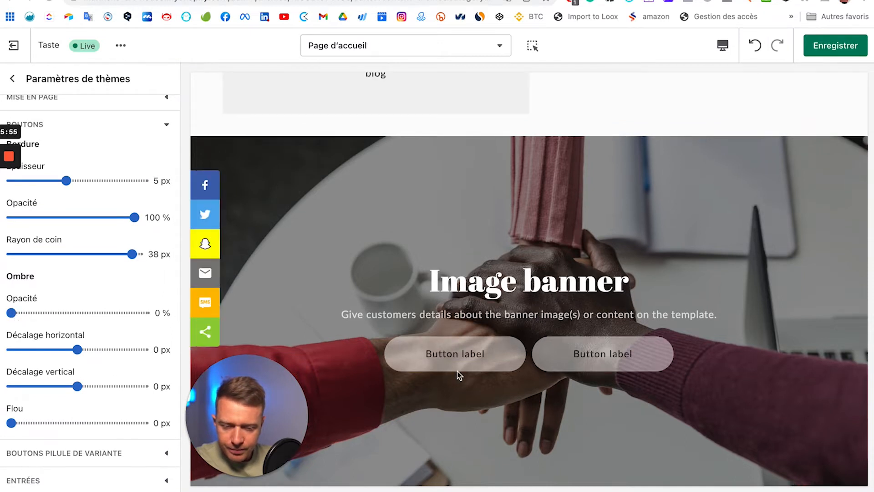
pyautogui.scroll(-5, 458, 370)
pyautogui.scroll(10, 458, 375)
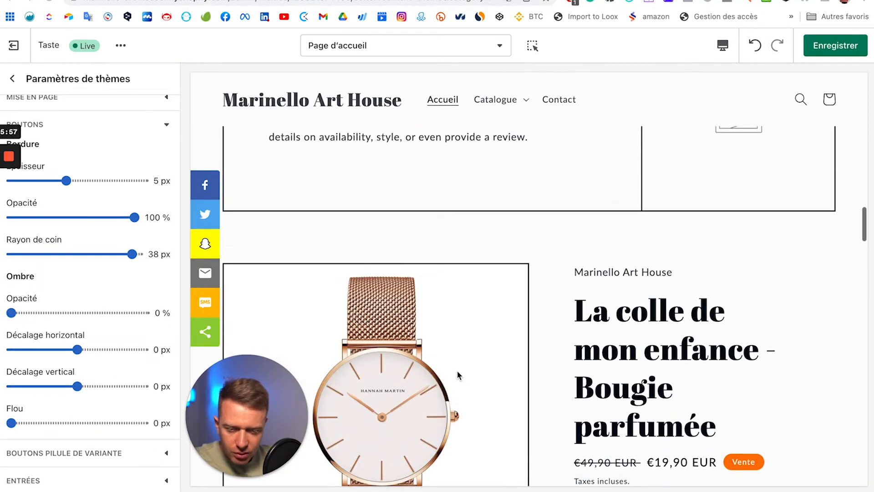
pyautogui.scroll(-1, 458, 376)
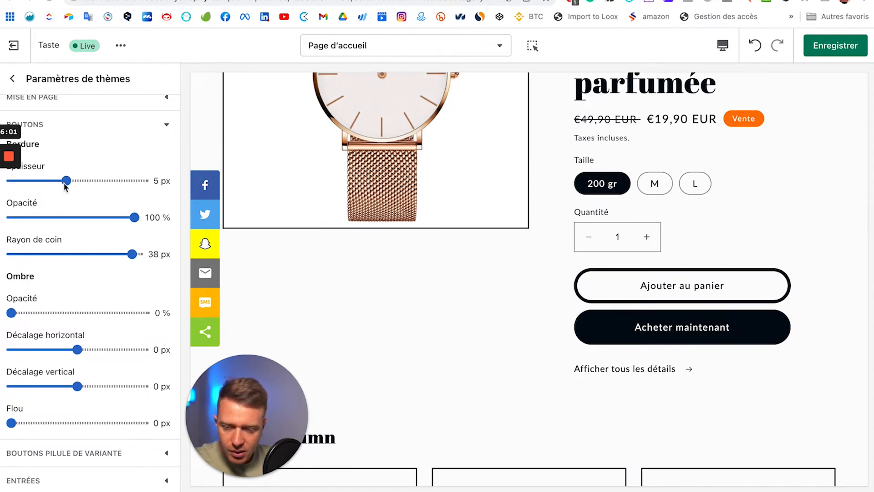
pyautogui.moveTo(66, 180); pyautogui.dragTo(20, 191)
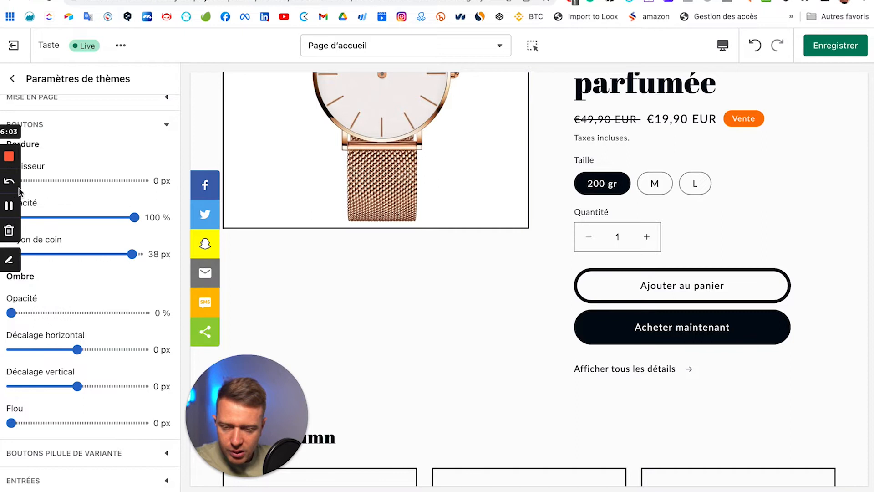
pyautogui.scroll(-3, 109, 396)
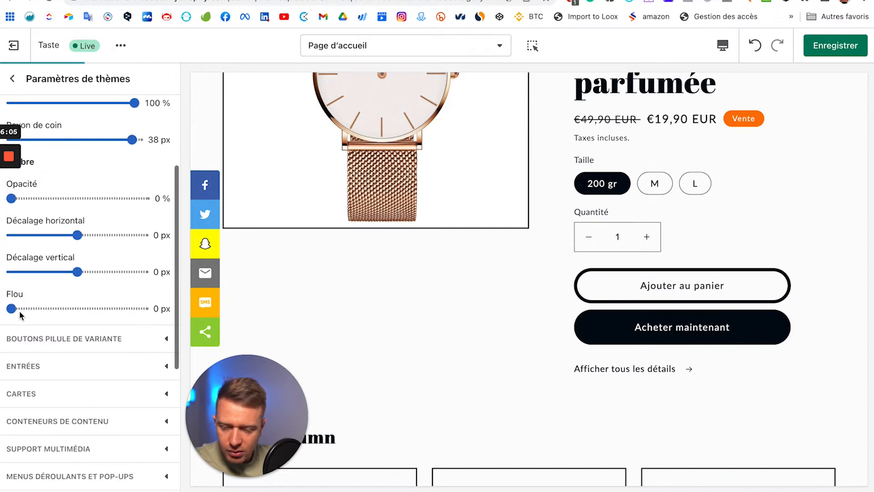
# Step: Under Boutons > Ombre, set opacity 65%, offsets 6 px horizontal and 4 px vertical, blur 10 px
pyautogui.moveTo(104, 199); pyautogui.dragTo(95, 198)
pyautogui.click(110, 235)
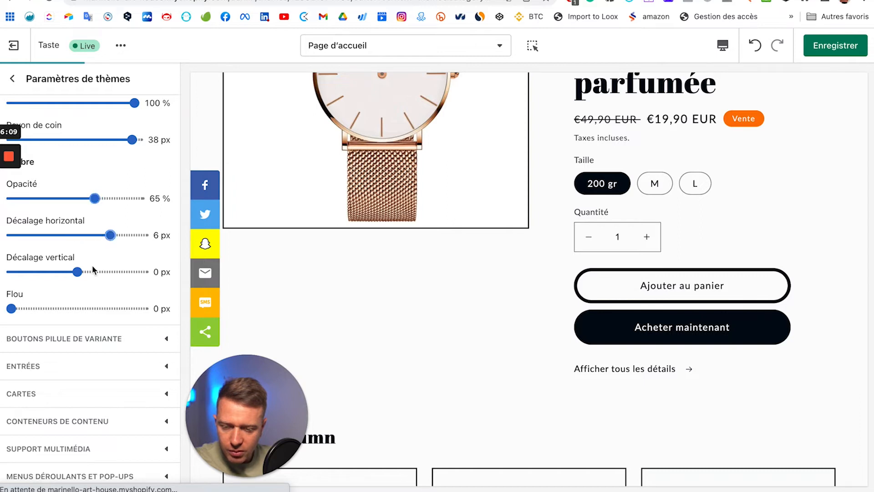
pyautogui.click(74, 308)
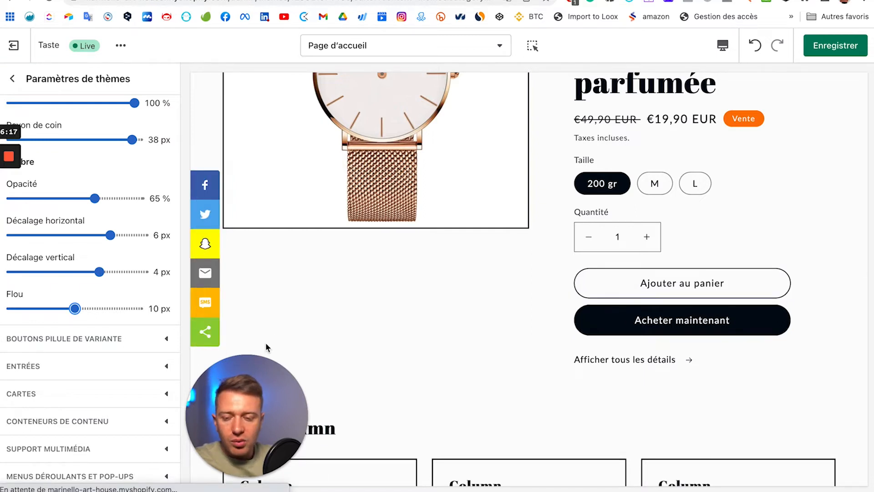
pyautogui.scroll(-6, 601, 292)
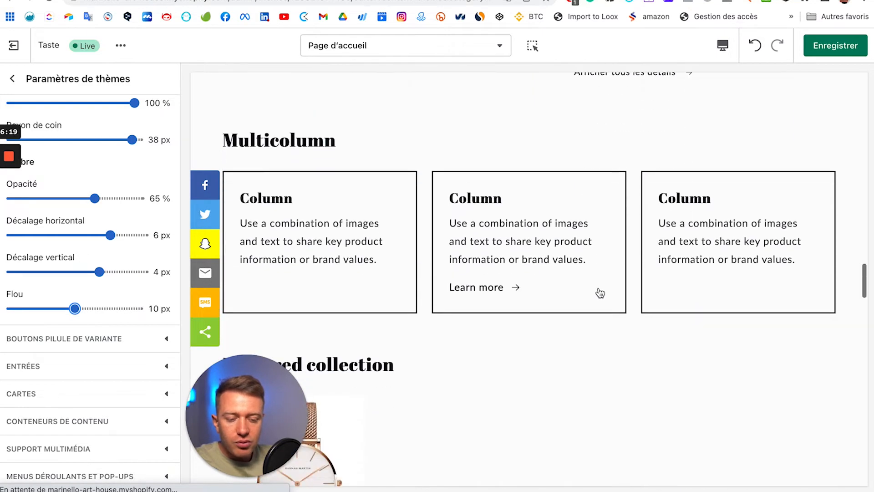
pyautogui.scroll(-4, 600, 293)
pyautogui.scroll(2, 84, 362)
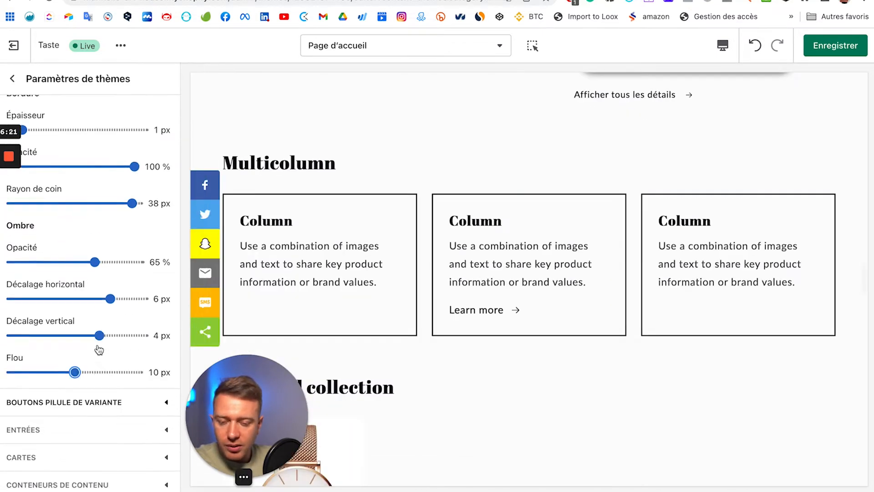
pyautogui.scroll(-8, 407, 353)
pyautogui.scroll(-10, 64, 362)
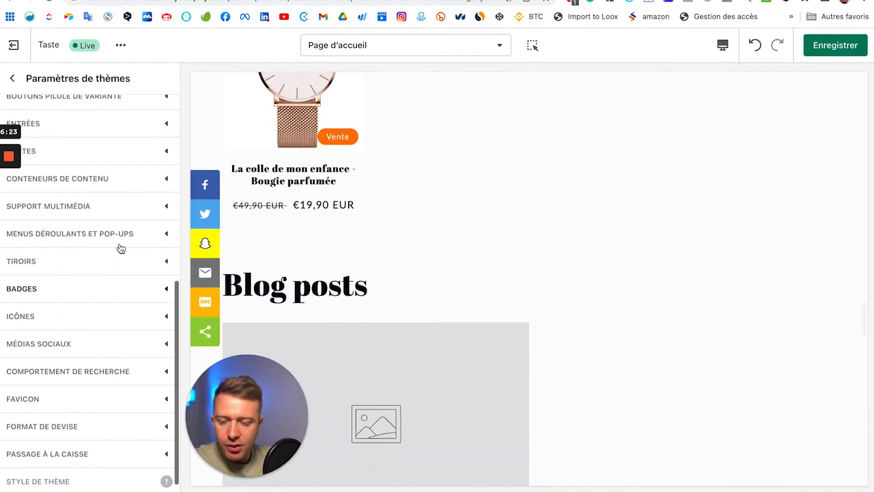
pyautogui.scroll(3, 121, 248)
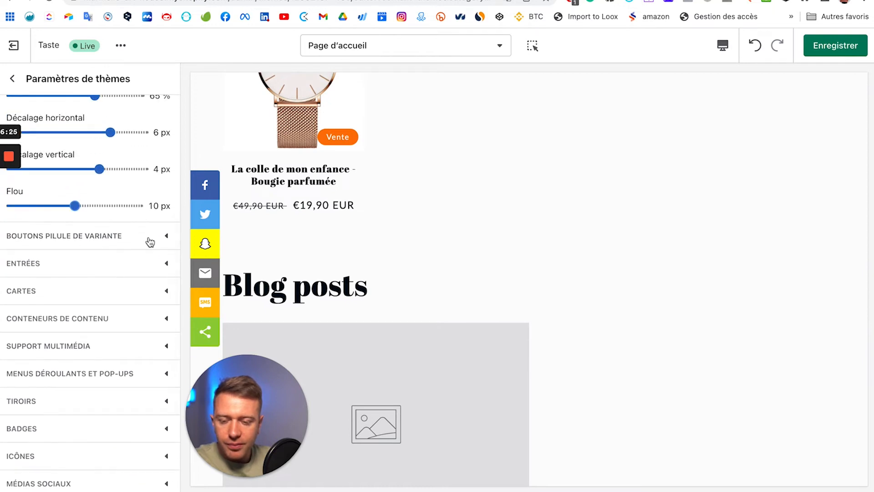
# Step: In Boutons pilule de variante, set shadow opacity 40%, both offsets 4 px and blur 10 px
pyautogui.click(150, 240)
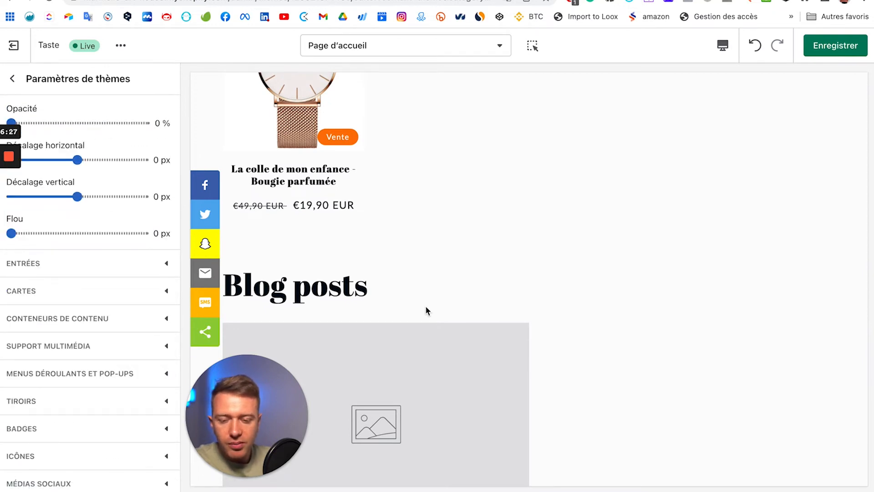
pyautogui.scroll(10, 426, 310)
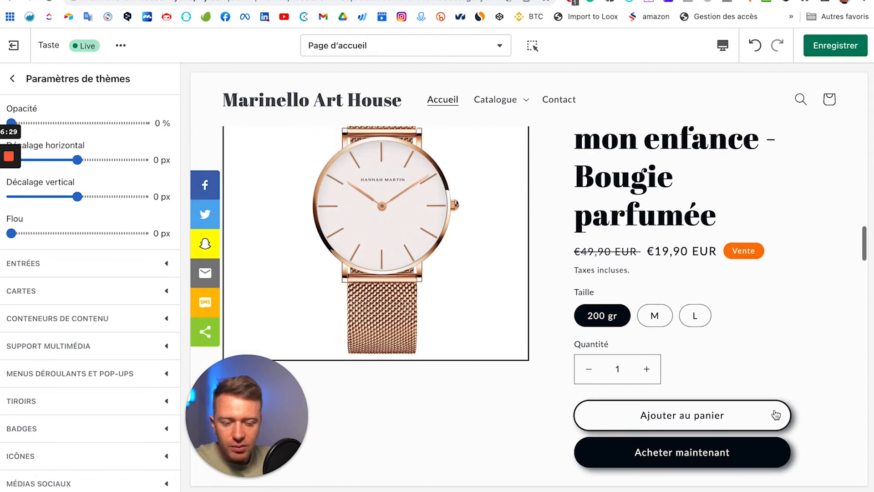
pyautogui.scroll(-2, 775, 414)
pyautogui.scroll(3, 111, 271)
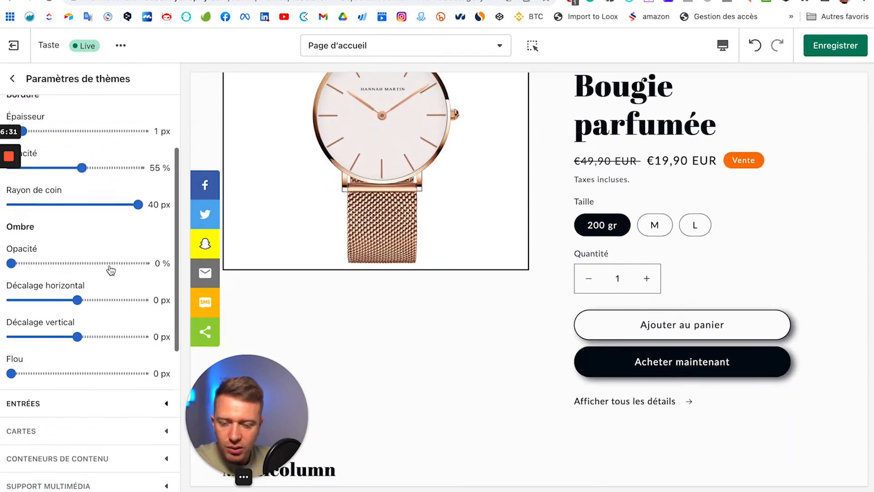
pyautogui.scroll(3, 111, 271)
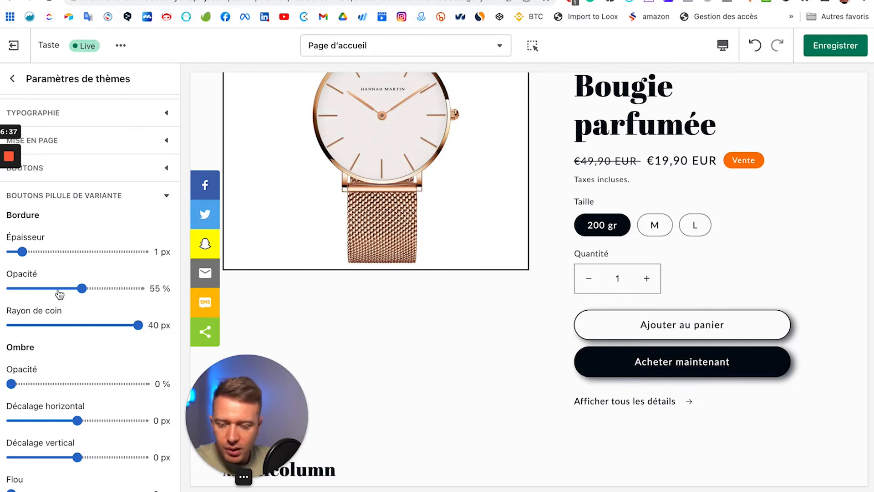
pyautogui.scroll(-1, 50, 294)
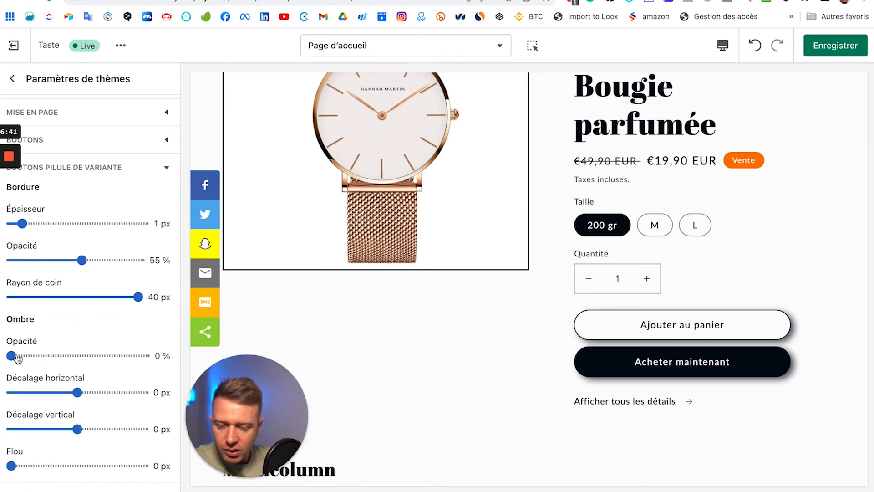
pyautogui.click(62, 355)
pyautogui.click(99, 392)
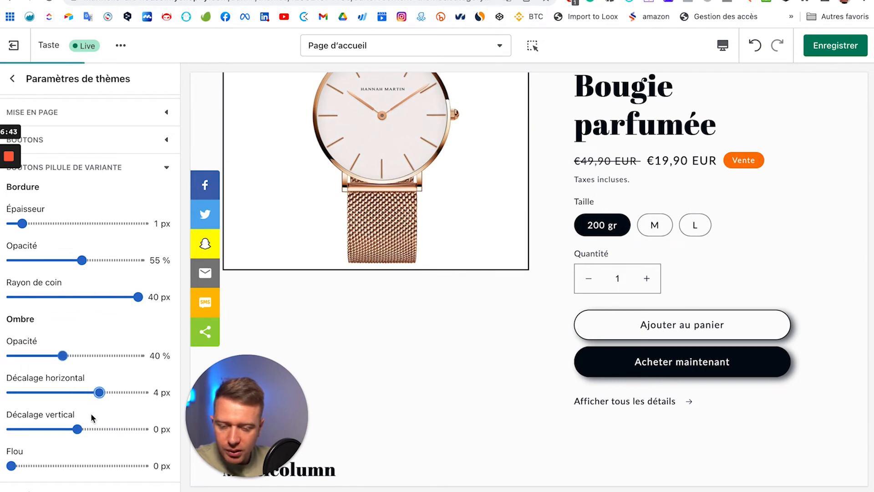
pyautogui.click(100, 429)
pyautogui.click(75, 465)
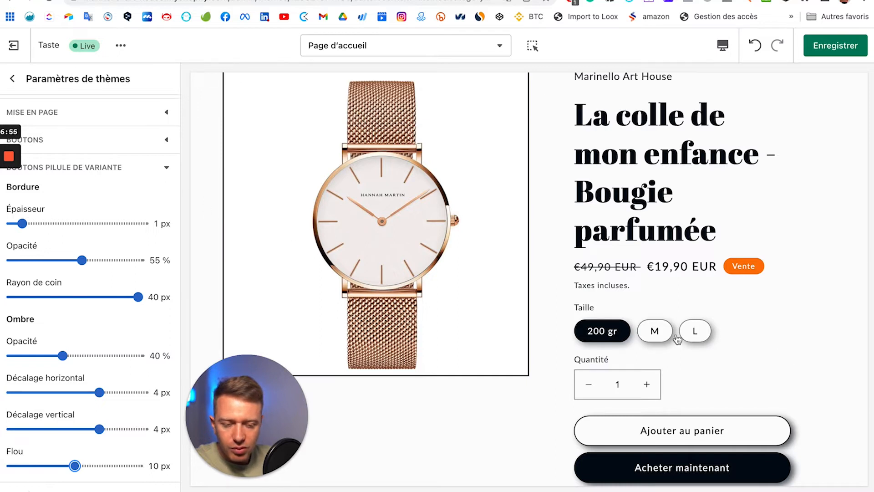
pyautogui.click(164, 169)
# Step: Drag the Entrées Bordure corner radius slider to 26 px
pyautogui.click(165, 197)
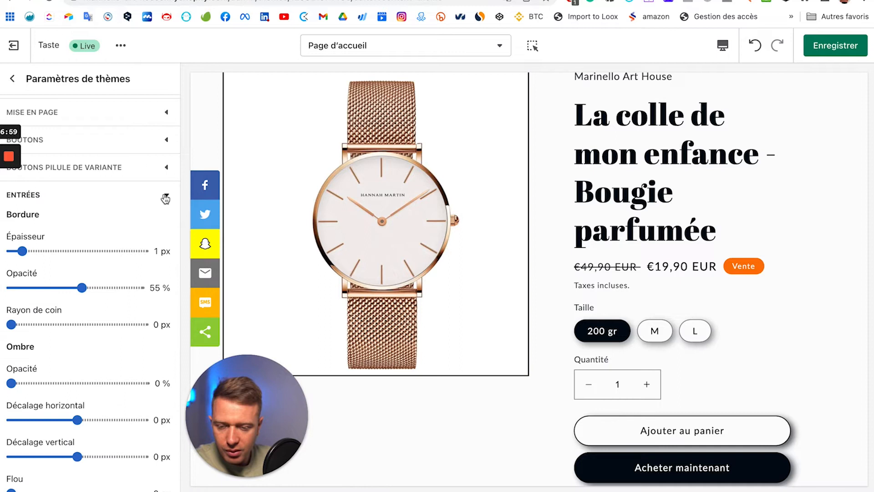
pyautogui.scroll(-1, 32, 266)
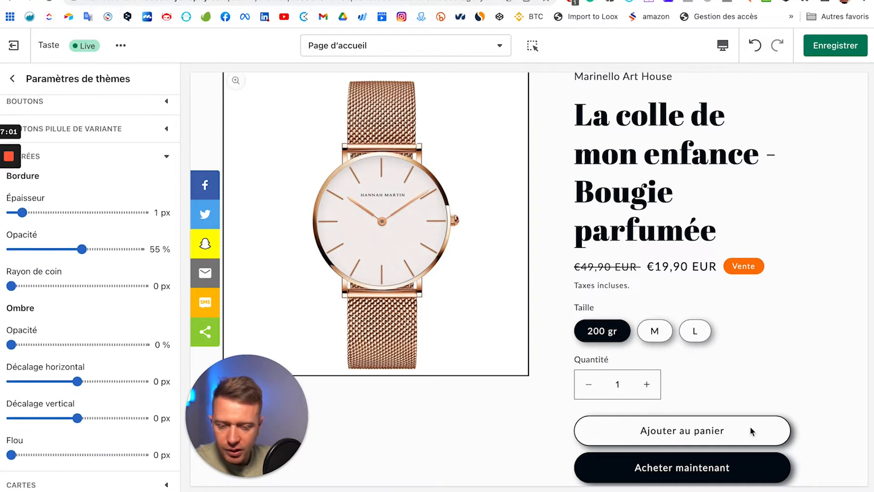
pyautogui.scroll(-1, 82, 254)
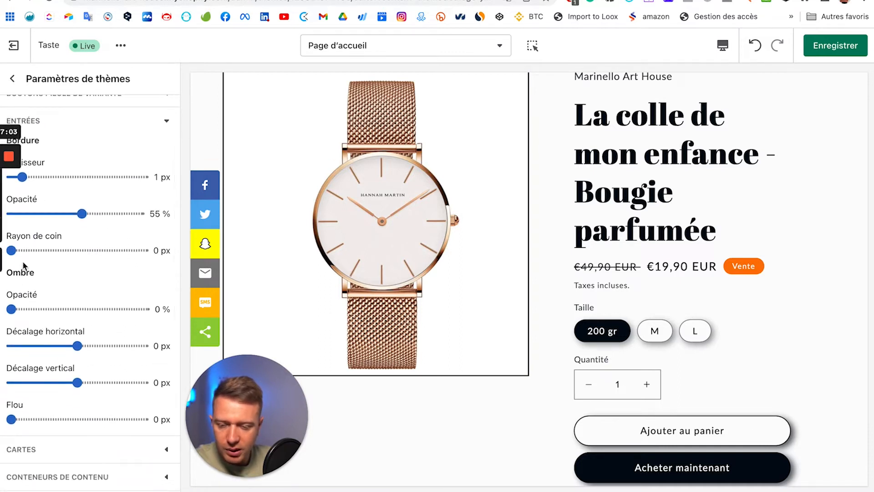
pyautogui.moveTo(101, 251); pyautogui.dragTo(94, 250)
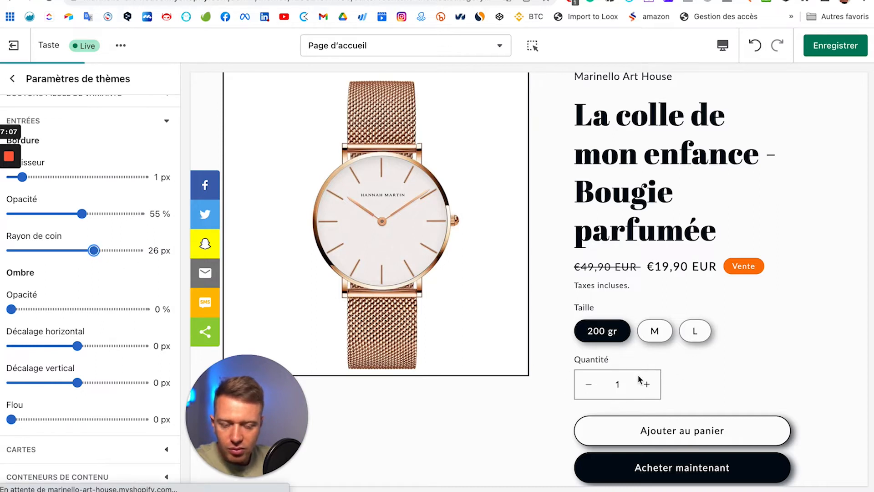
pyautogui.scroll(-1, 58, 289)
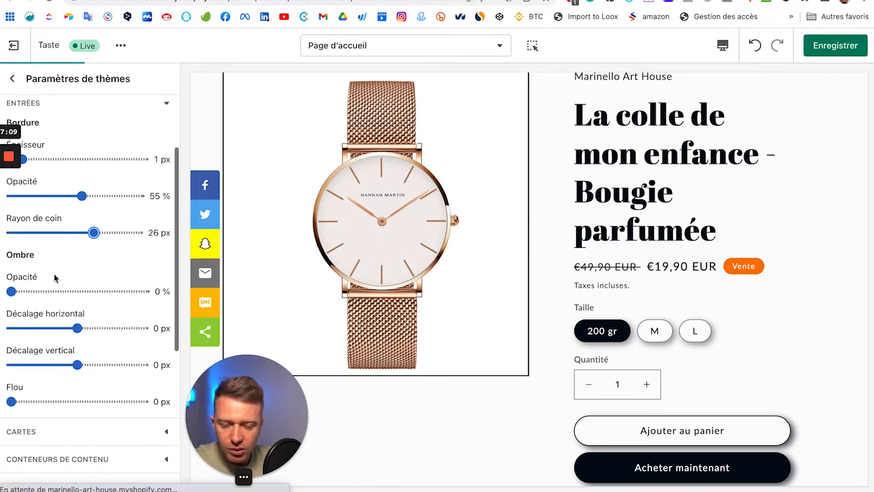
pyautogui.scroll(-1, 842, 330)
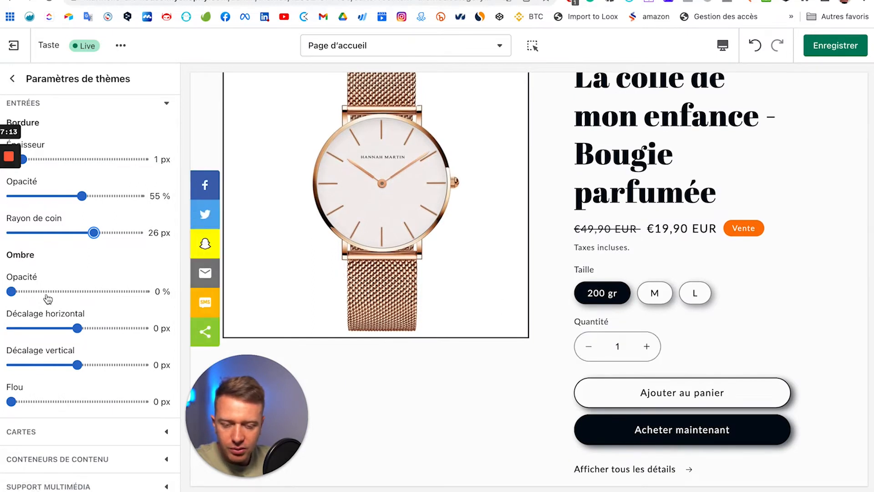
pyautogui.scroll(1, 111, 213)
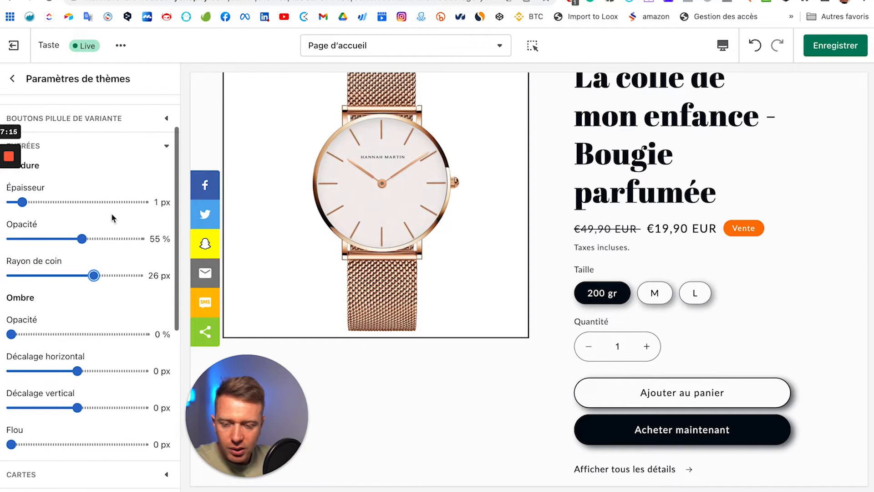
pyautogui.click(163, 145)
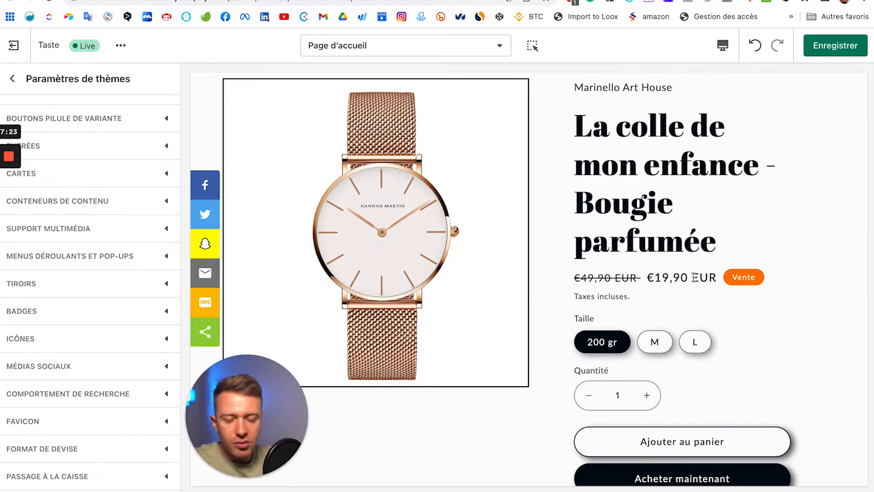
# Step: Reopen the Entrées settings to verify the 26 px corner radius, then collapse them
pyautogui.scroll(5, 692, 278)
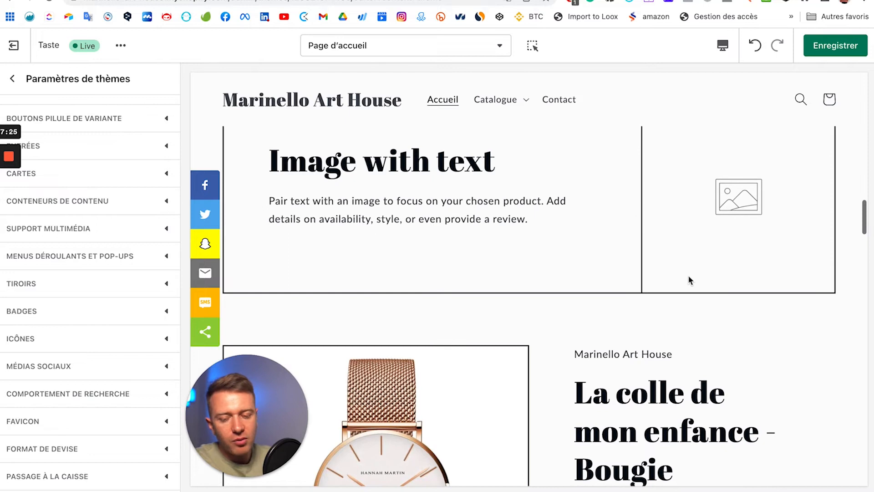
pyautogui.scroll(-5, 620, 390)
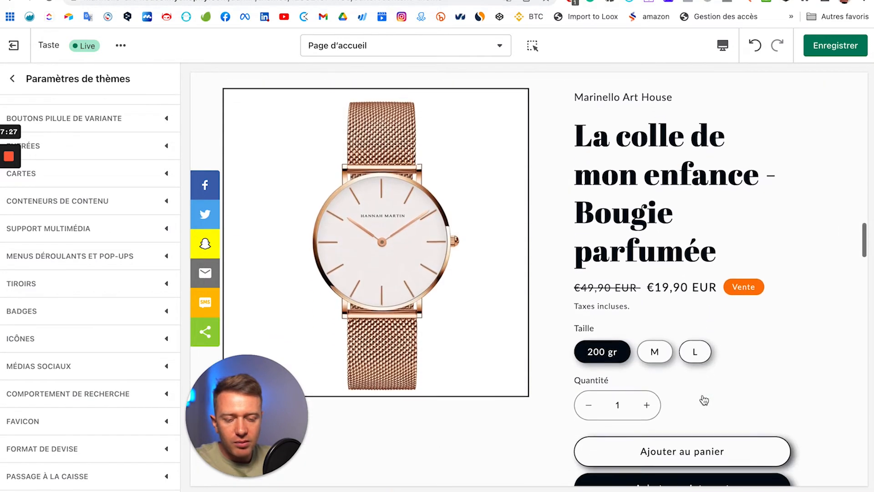
pyautogui.scroll(-1, 705, 400)
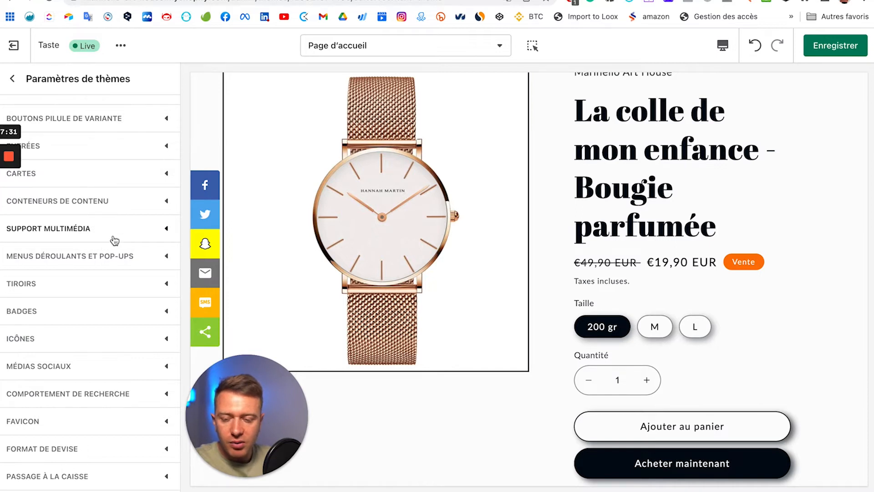
pyautogui.scroll(3, 114, 241)
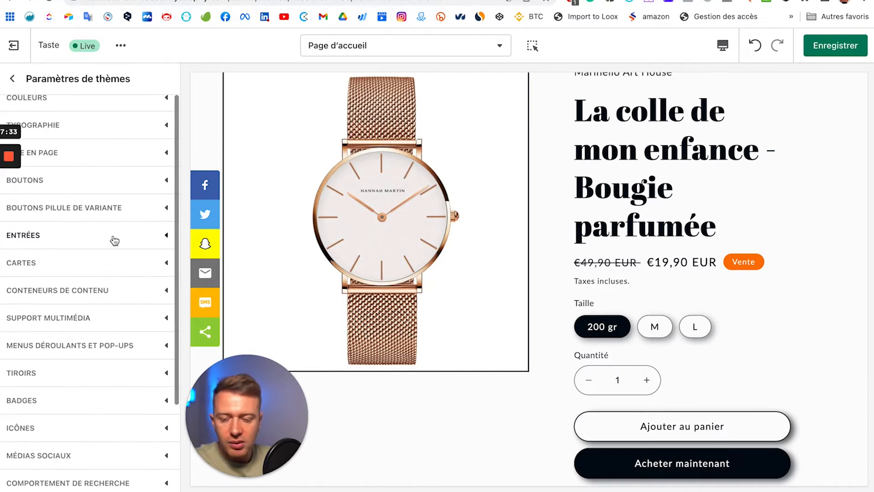
pyautogui.click(149, 239)
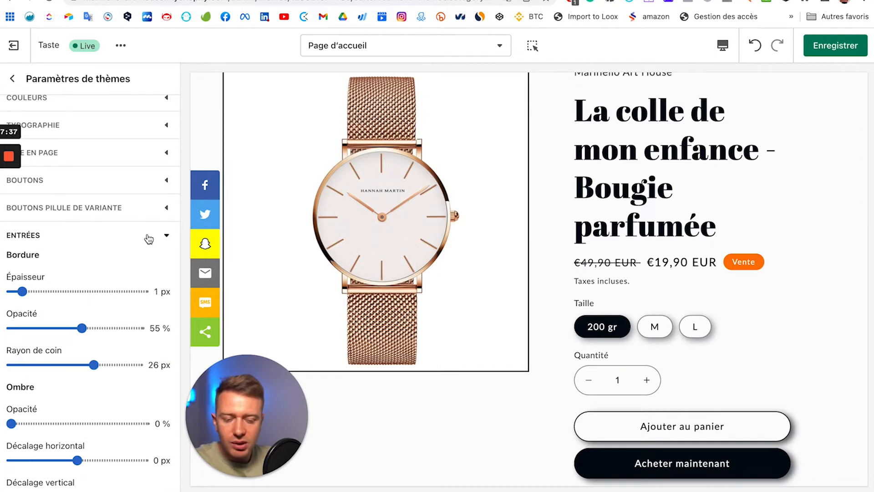
pyautogui.scroll(-3, 107, 261)
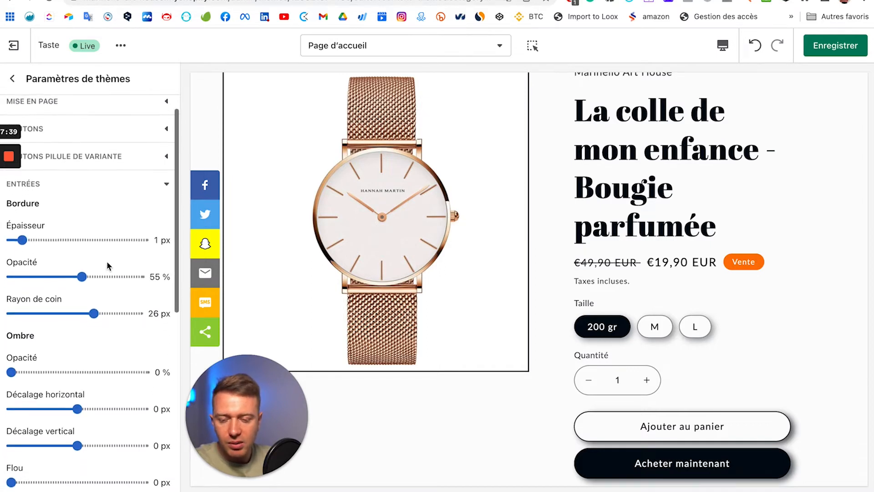
pyautogui.click(156, 164)
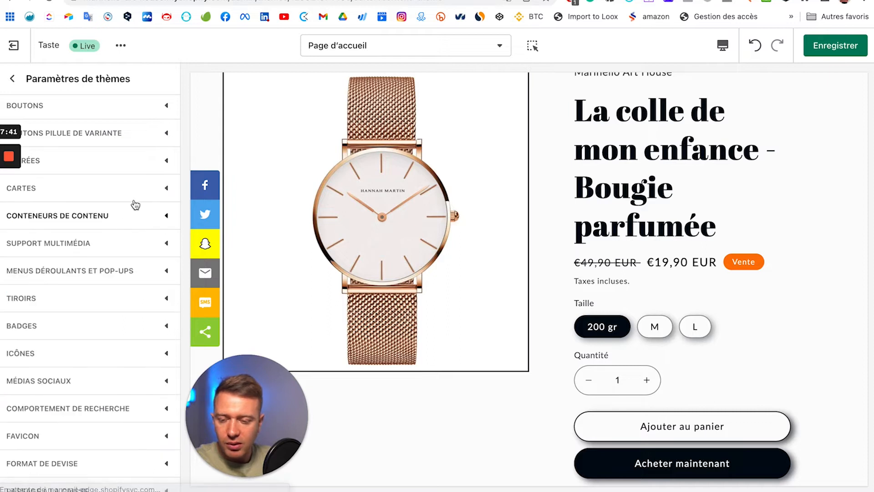
# Step: Set Cartes shadow opacity 35%, border thickness 4 px, border opacity 85% and corner radius 26 px
pyautogui.click(166, 189)
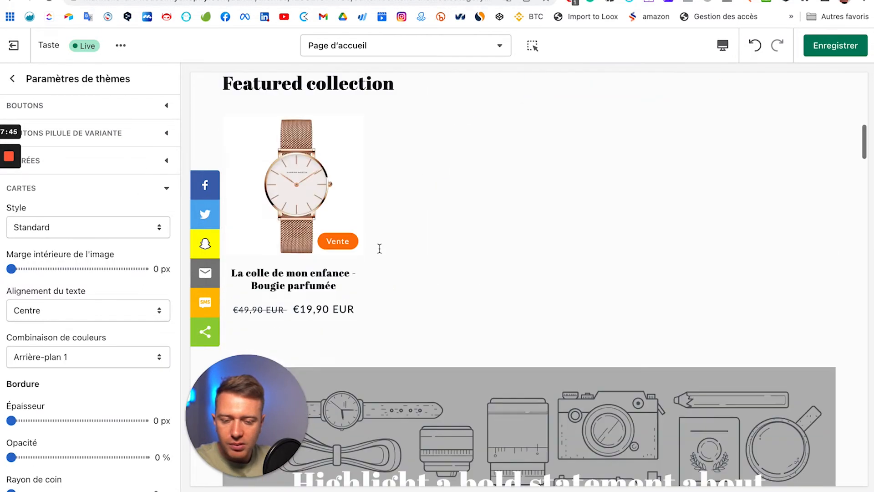
pyautogui.scroll(-2, 82, 298)
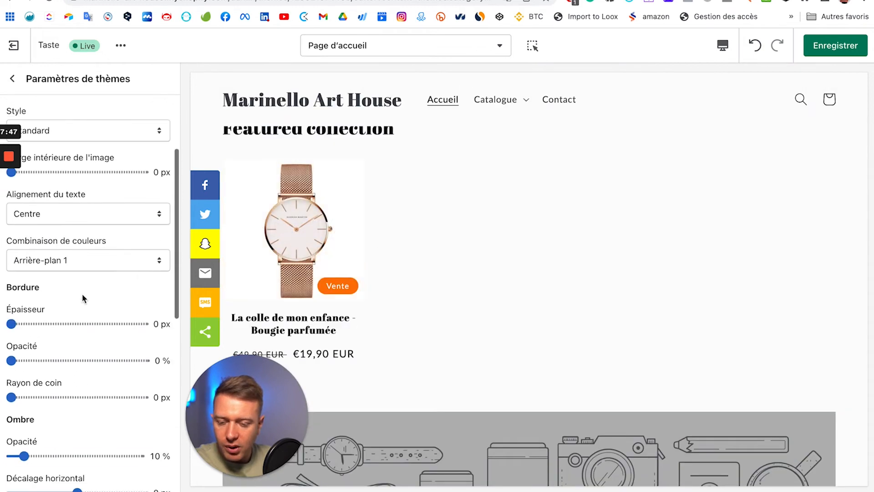
pyautogui.scroll(-2, 47, 377)
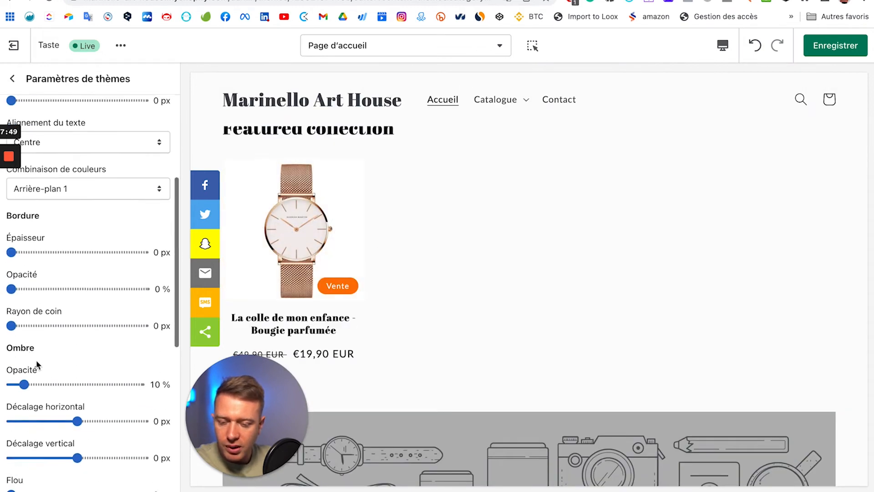
pyautogui.scroll(-3, 35, 363)
pyautogui.click(56, 284)
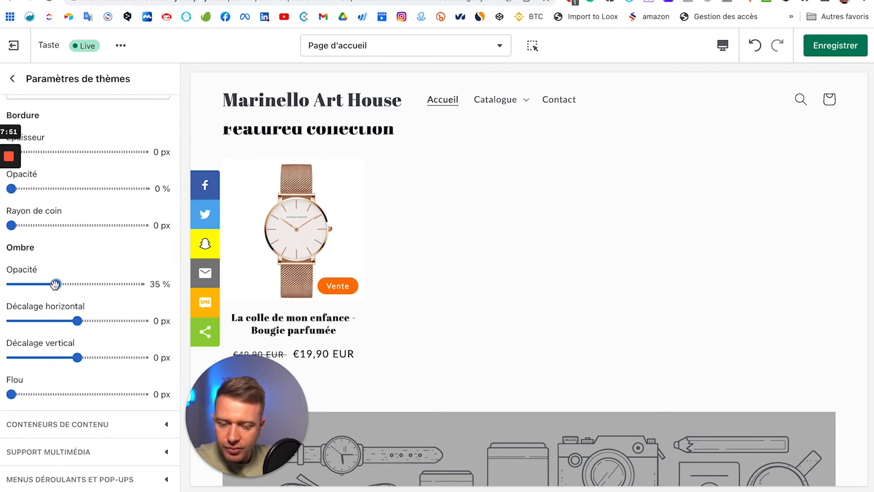
pyautogui.scroll(2, 32, 234)
pyautogui.click(32, 233)
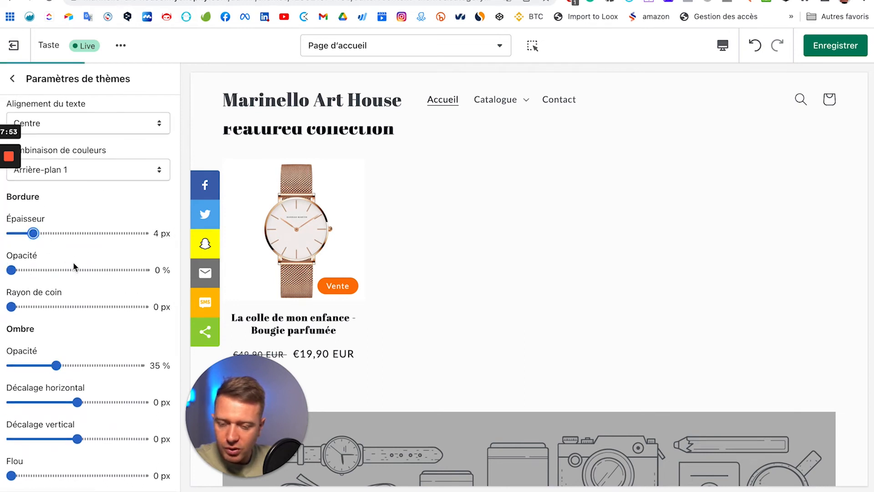
pyautogui.click(128, 273)
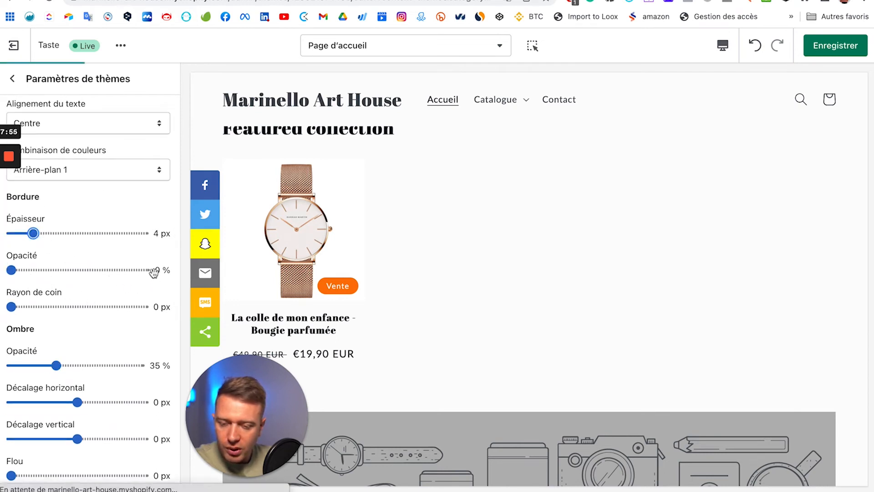
pyautogui.click(94, 307)
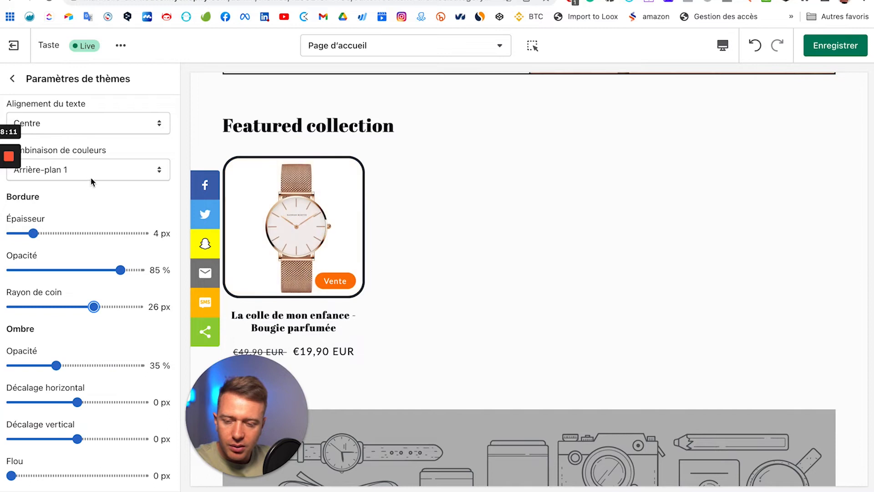
# Step: Switch the product card style to Carte and review the cards in the preview
pyautogui.scroll(7, 77, 122)
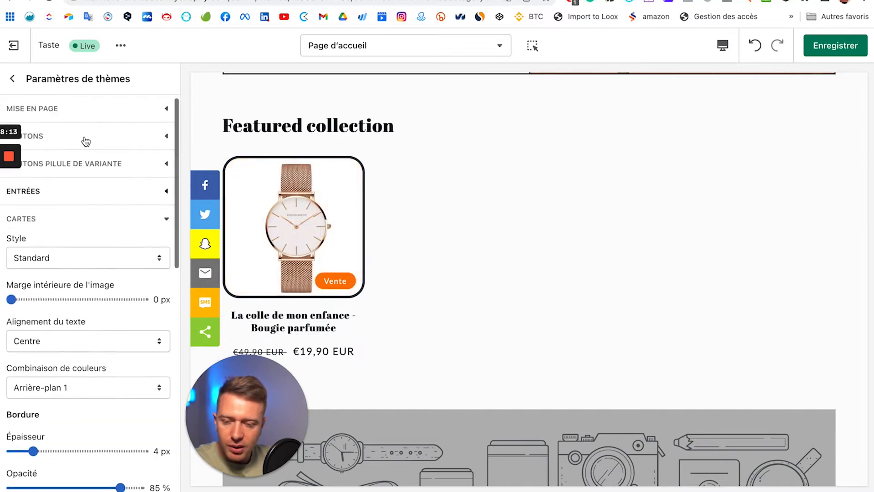
pyautogui.scroll(-2, 110, 255)
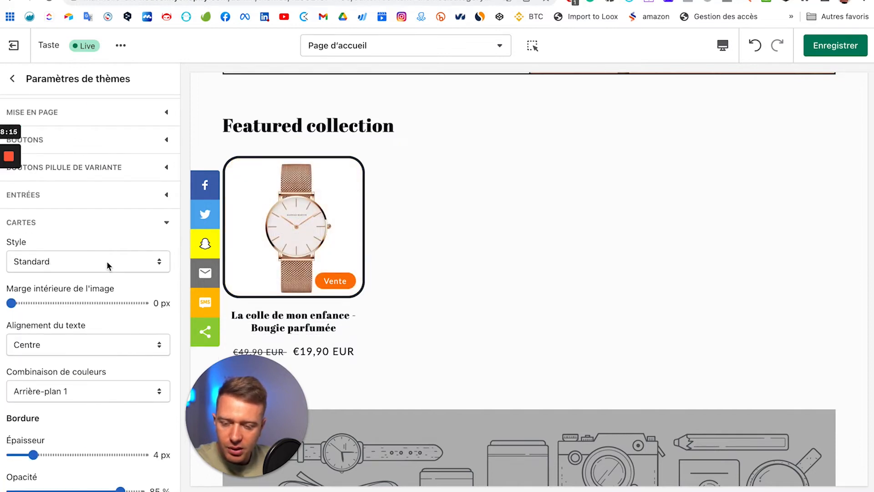
pyautogui.click(120, 261)
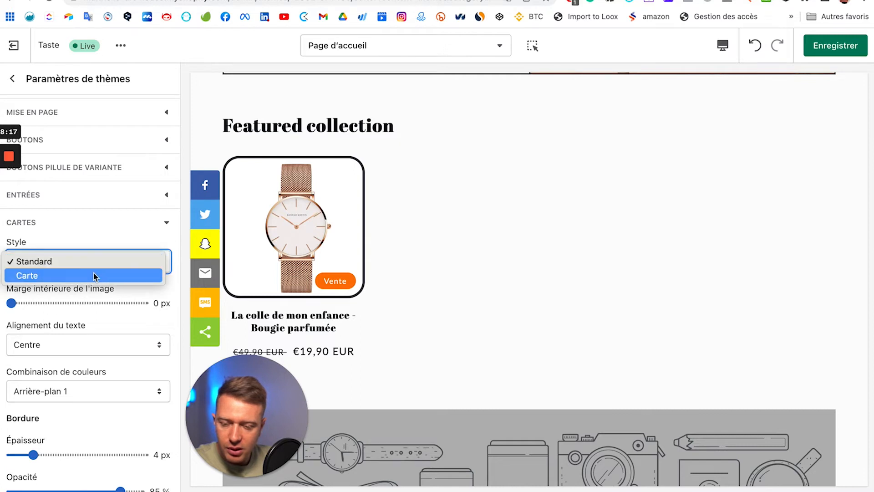
pyautogui.click(382, 179)
pyautogui.press('Down')
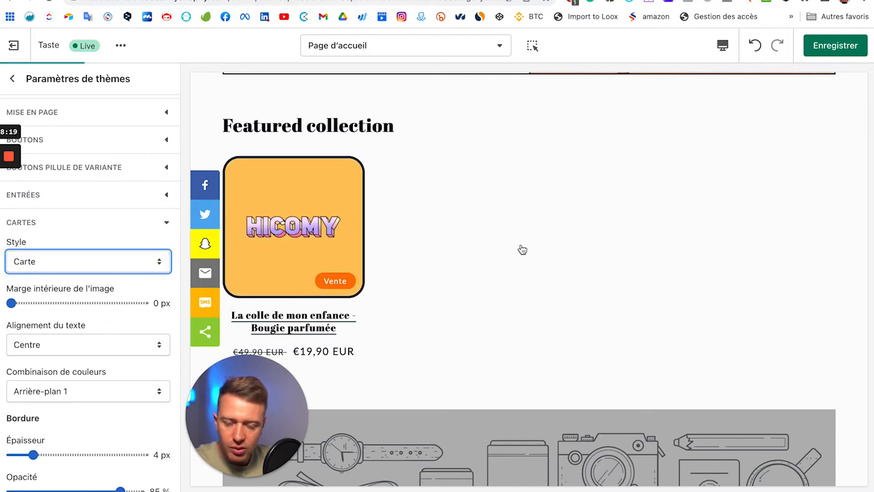
pyautogui.scroll(-3, 519, 241)
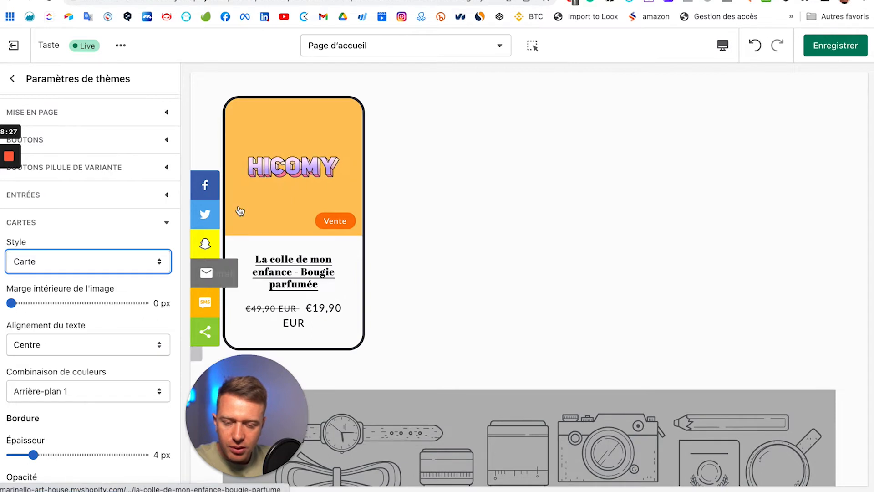
pyautogui.scroll(-2, 492, 279)
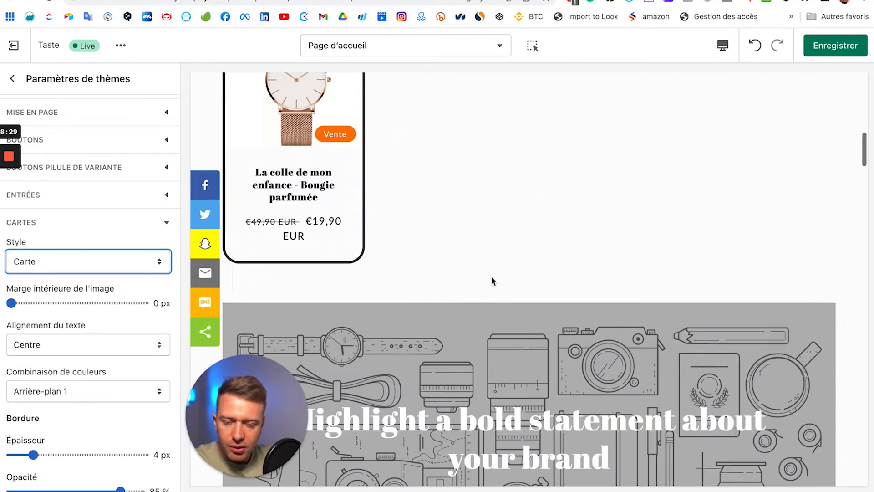
pyautogui.scroll(-10, 492, 280)
pyautogui.scroll(5, 492, 280)
pyautogui.scroll(-6, 492, 280)
pyautogui.scroll(-10, 491, 280)
pyautogui.scroll(6, 492, 279)
pyautogui.scroll(-2, 491, 280)
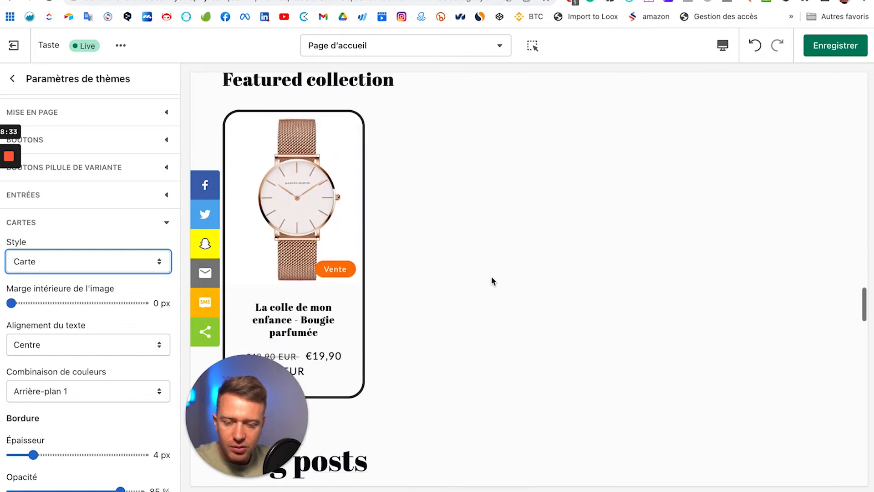
pyautogui.scroll(-1, 493, 282)
pyautogui.click(164, 223)
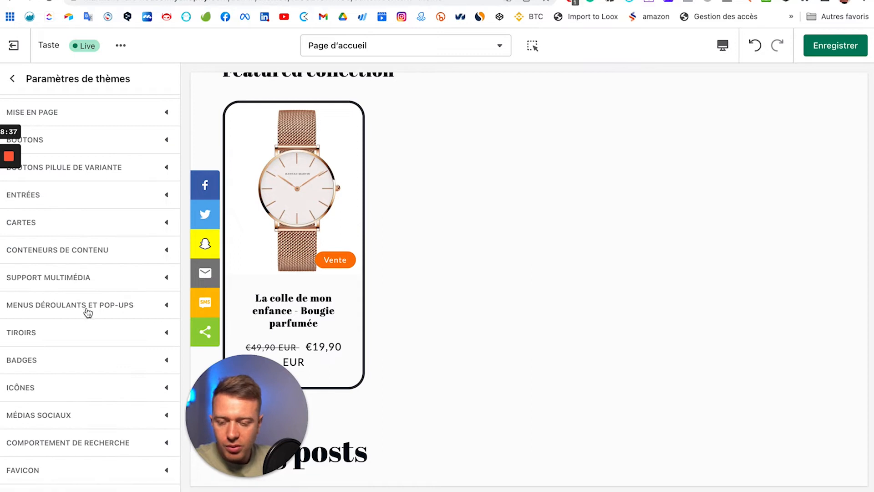
pyautogui.scroll(-2, 87, 312)
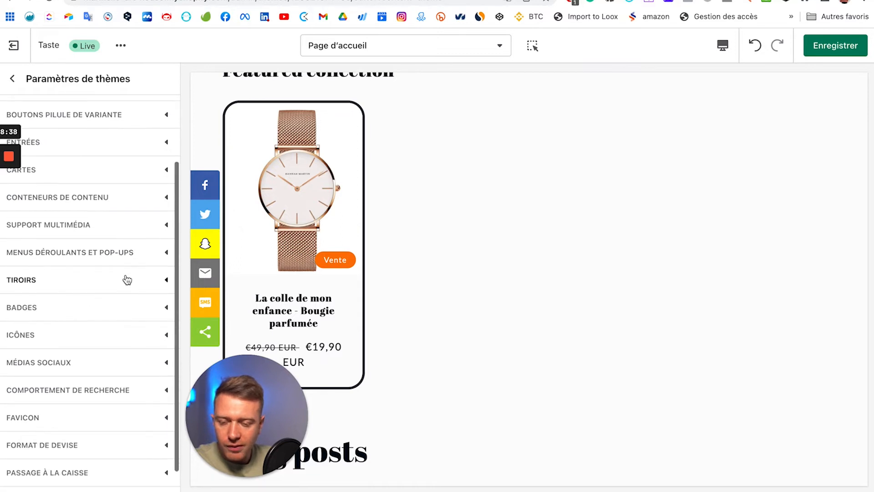
pyautogui.click(156, 252)
pyautogui.scroll(-1, 67, 287)
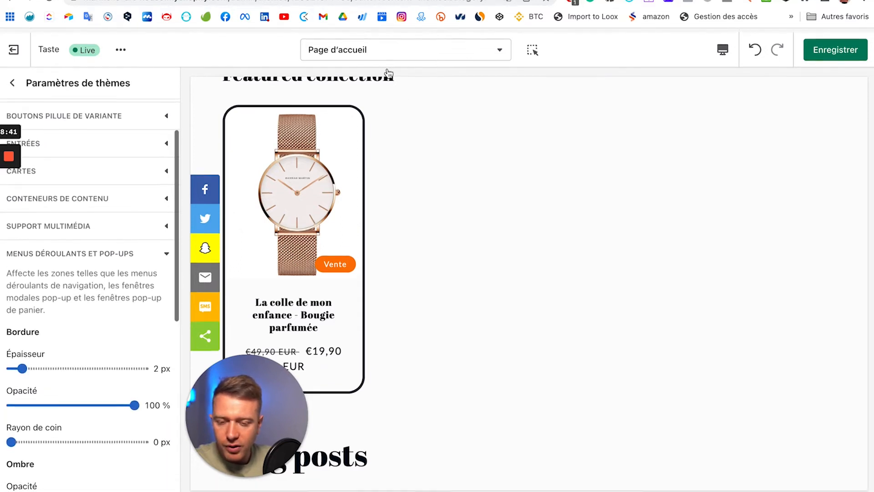
pyautogui.scroll(20, 380, 154)
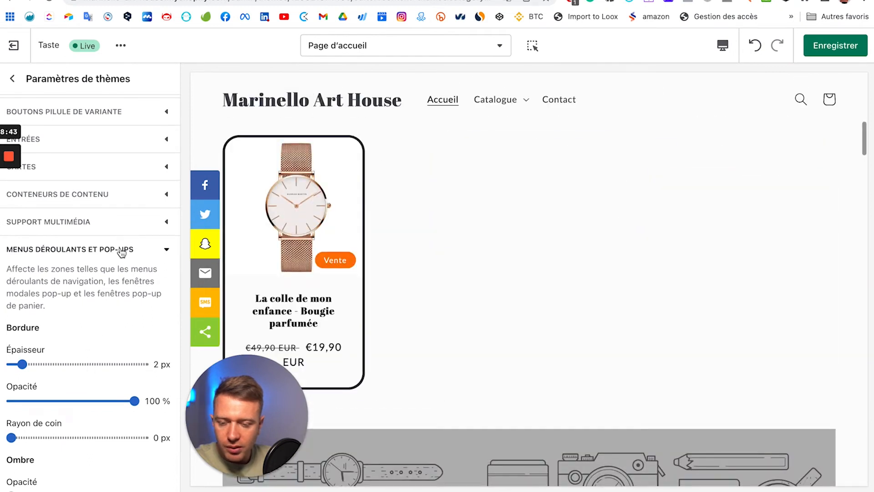
pyautogui.click(160, 227)
pyautogui.scroll(-10, 627, 445)
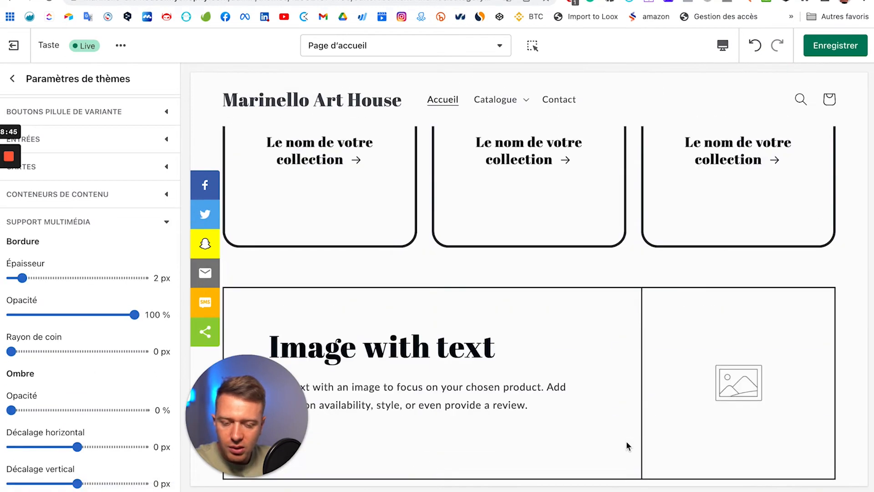
pyautogui.scroll(-2, 606, 378)
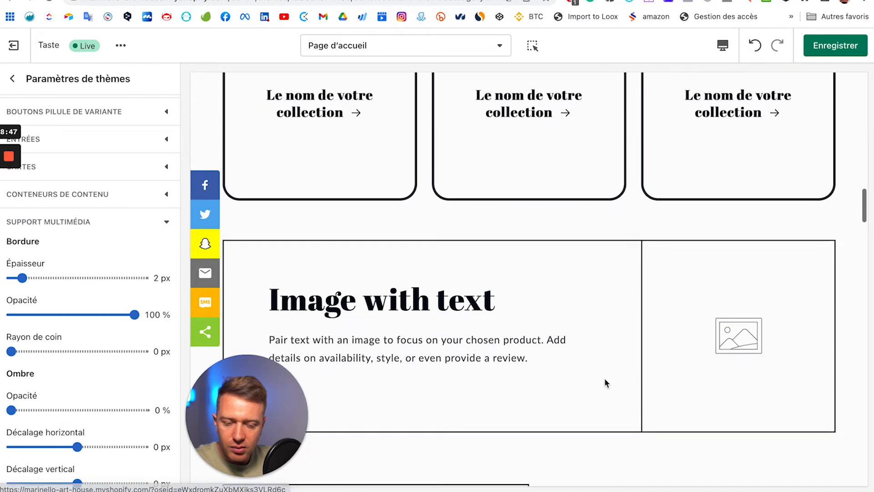
pyautogui.scroll(-10, 80, 318)
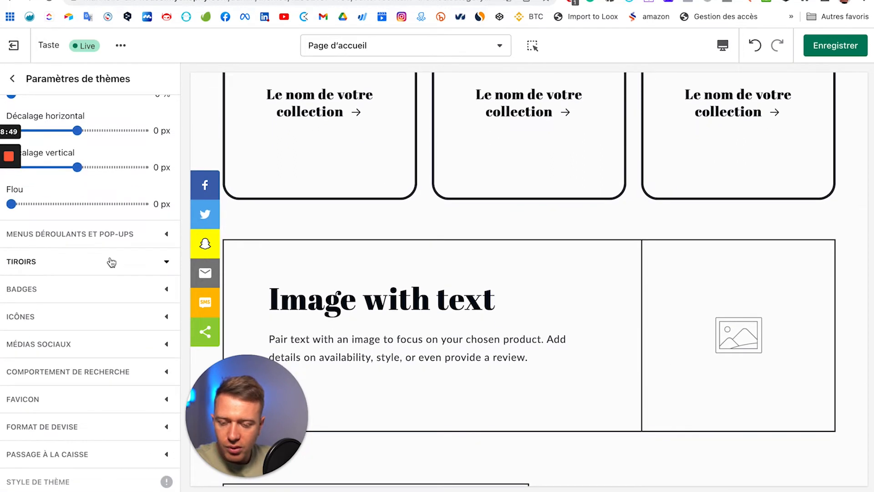
pyautogui.click(111, 262)
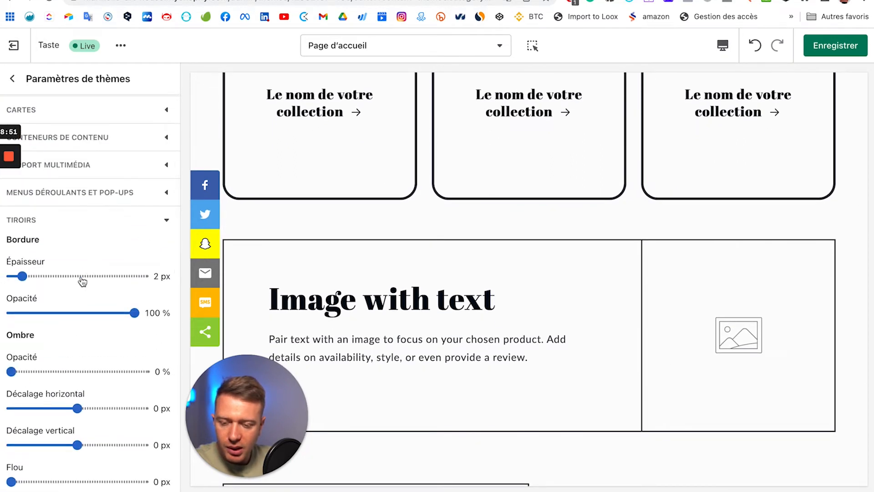
pyautogui.scroll(-5, 67, 345)
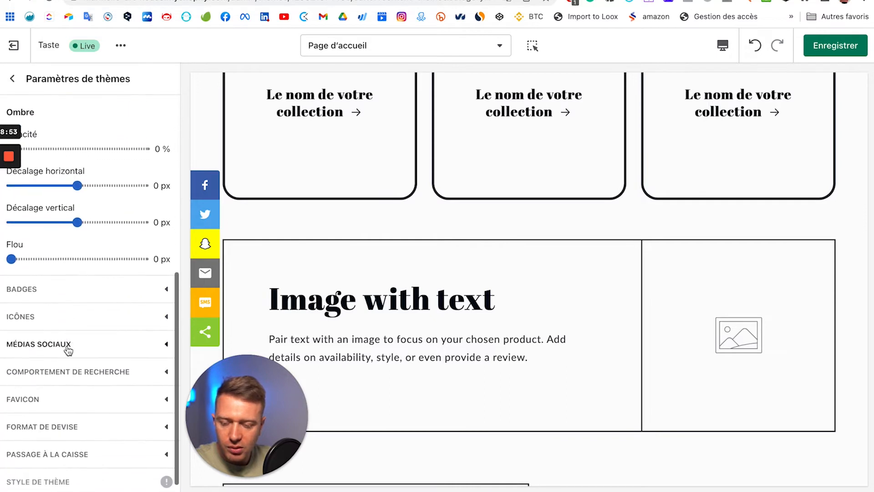
# Step: In Badges, keep Accent 2 as the sale badge colour, then expand Icônes
pyautogui.click(114, 292)
pyautogui.scroll(5, 417, 300)
pyautogui.scroll(-10, 417, 300)
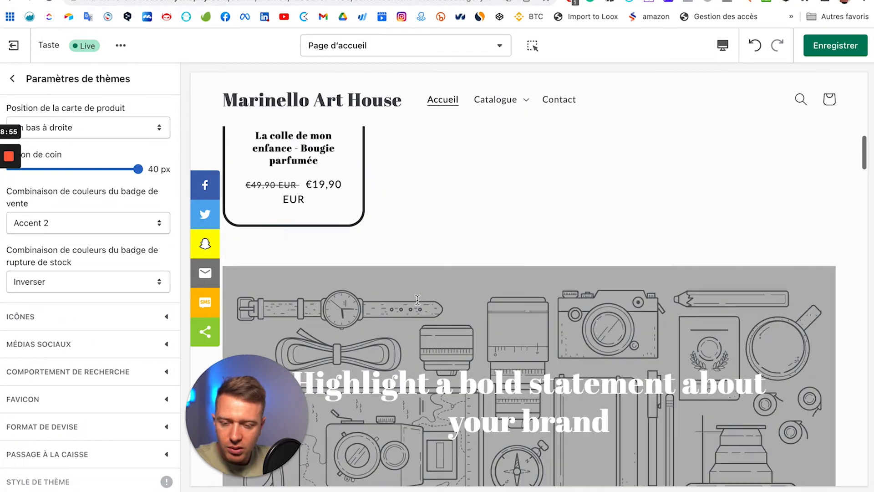
pyautogui.scroll(3, 121, 250)
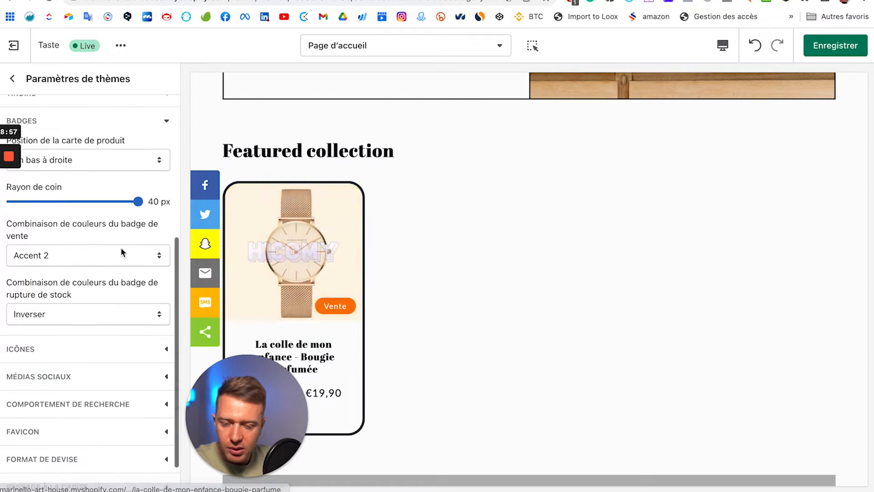
pyautogui.click(100, 337)
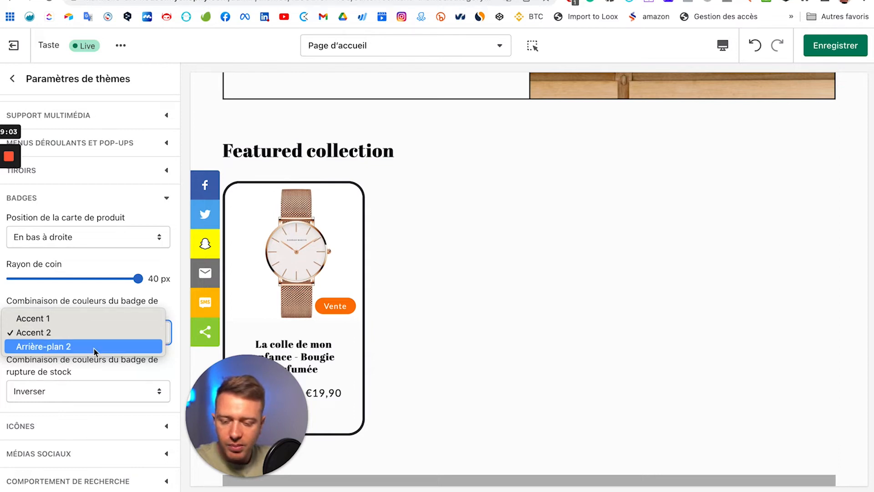
pyautogui.click(102, 297)
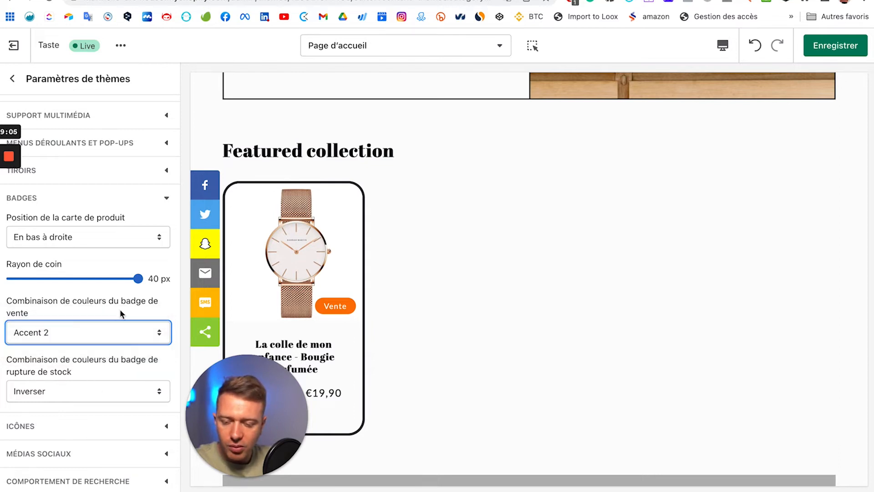
pyautogui.scroll(-5, 102, 300)
pyautogui.click(130, 324)
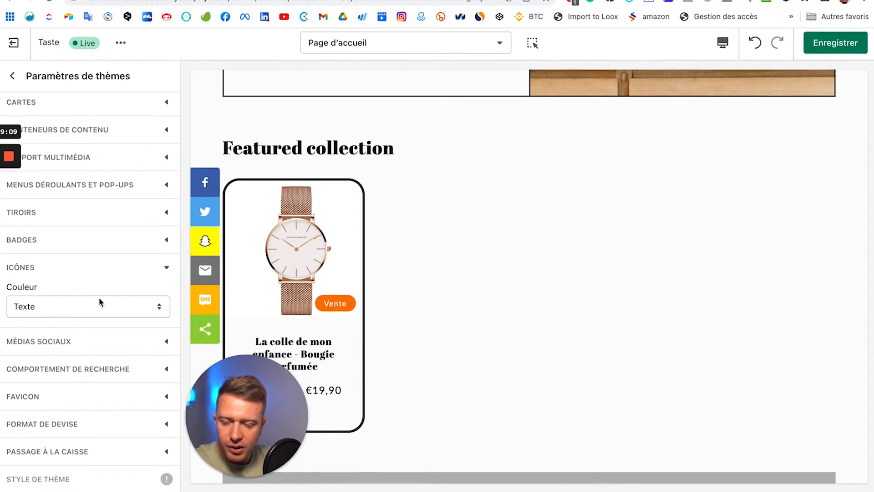
# Step: Set the Icônes colour to Accentuation 2
pyautogui.click(136, 344)
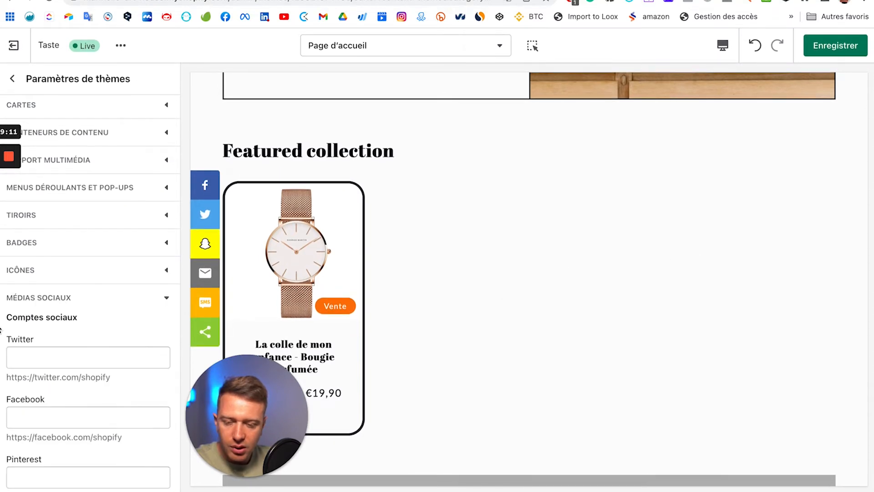
pyautogui.scroll(-3, 113, 322)
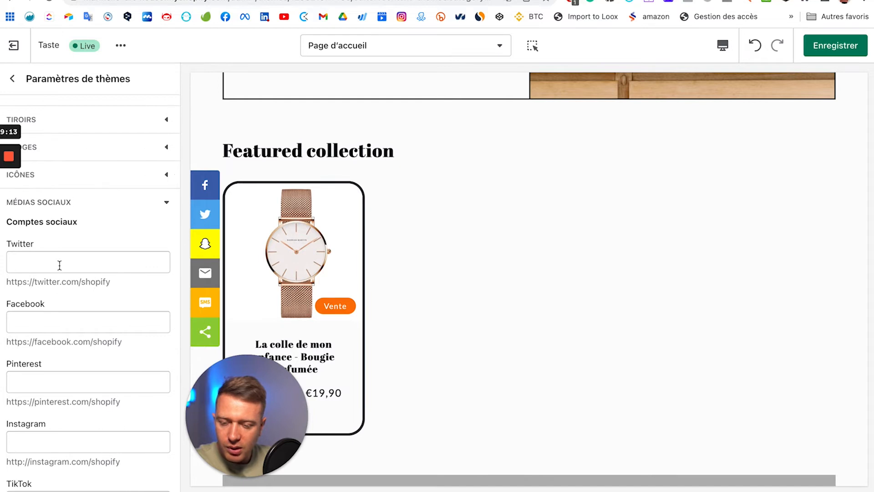
pyautogui.click(97, 179)
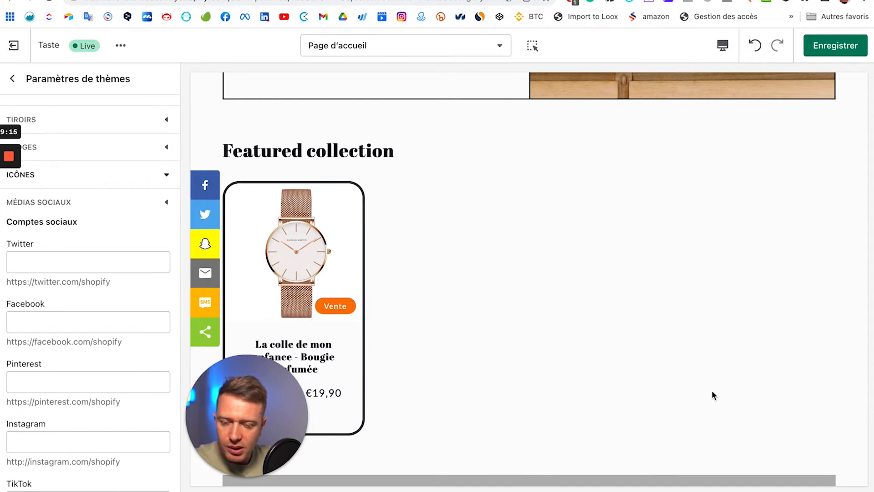
pyautogui.scroll(-5, 709, 382)
pyautogui.scroll(-10, 707, 367)
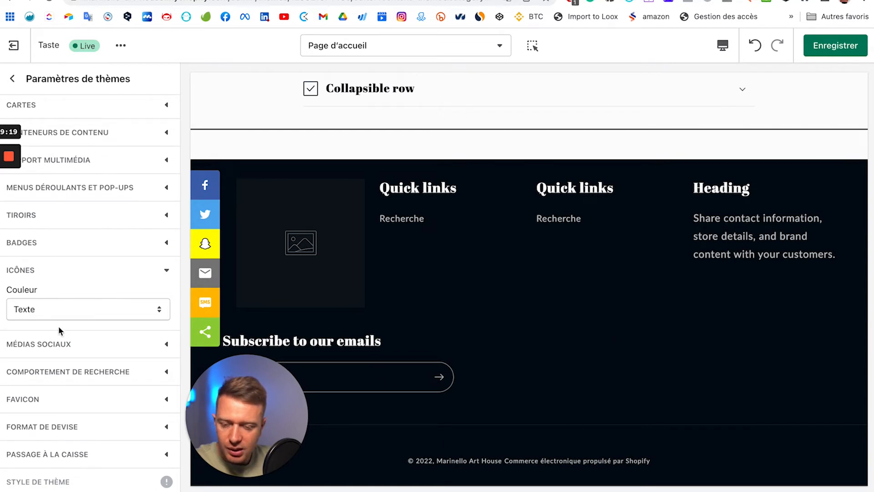
pyautogui.click(49, 312)
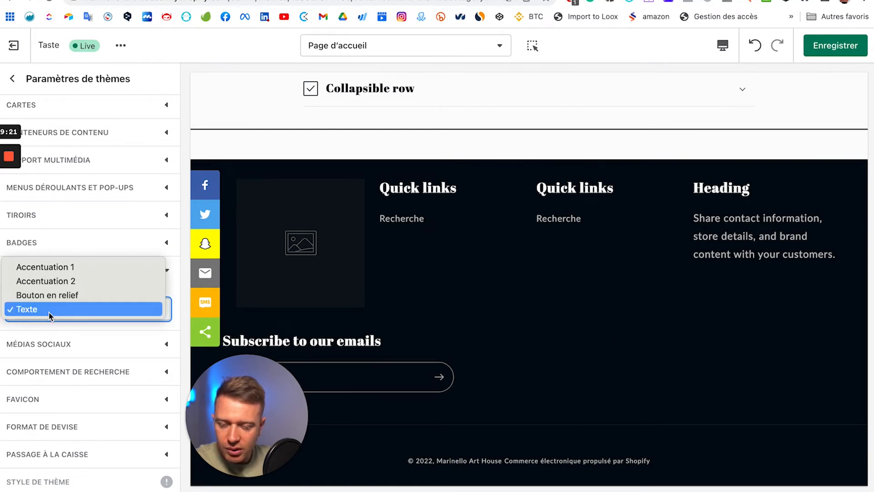
pyautogui.click(79, 284)
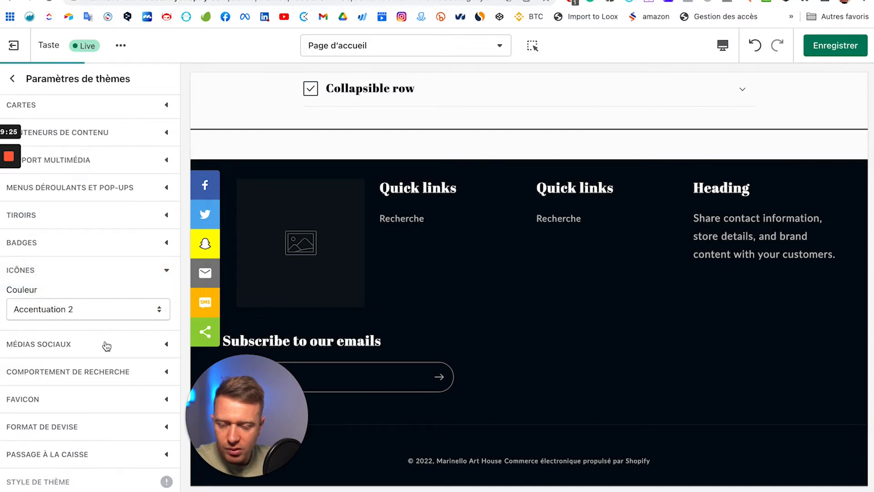
# Step: Enter # as the Twitter and Facebook account links under Médias sociaux
pyautogui.click(48, 345)
pyautogui.click(30, 358)
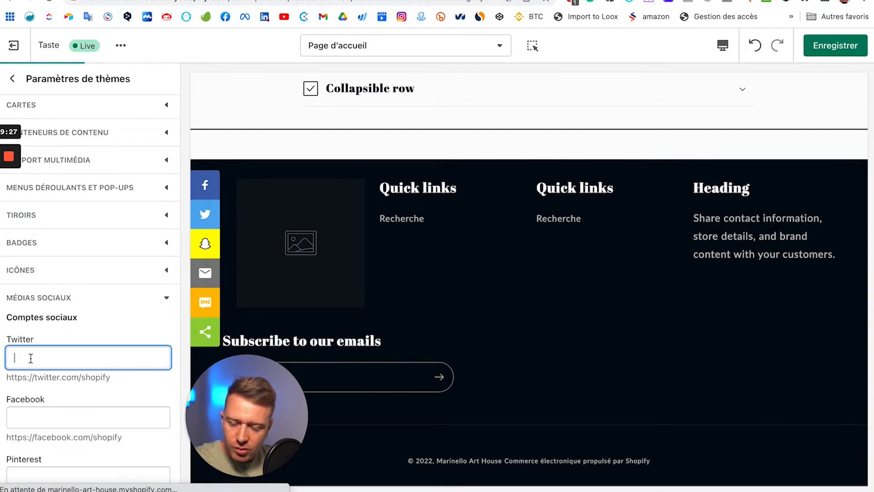
pyautogui.click(38, 419)
pyautogui.write('#')
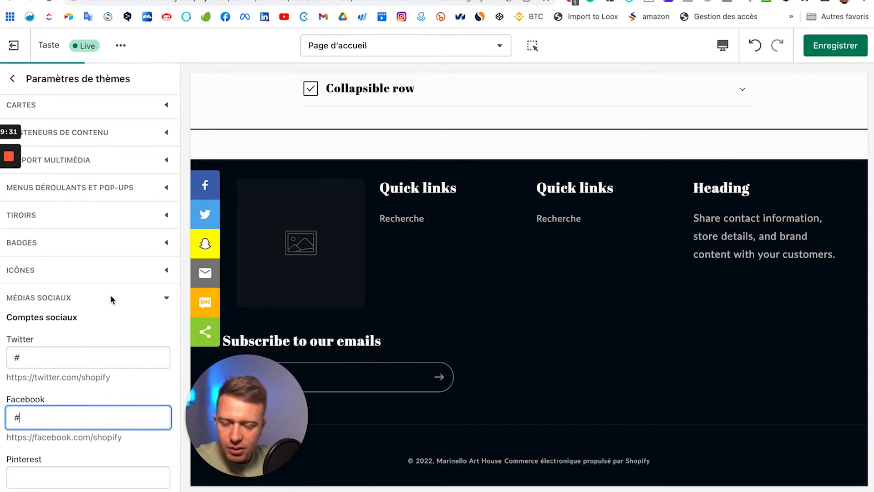
pyautogui.click(111, 299)
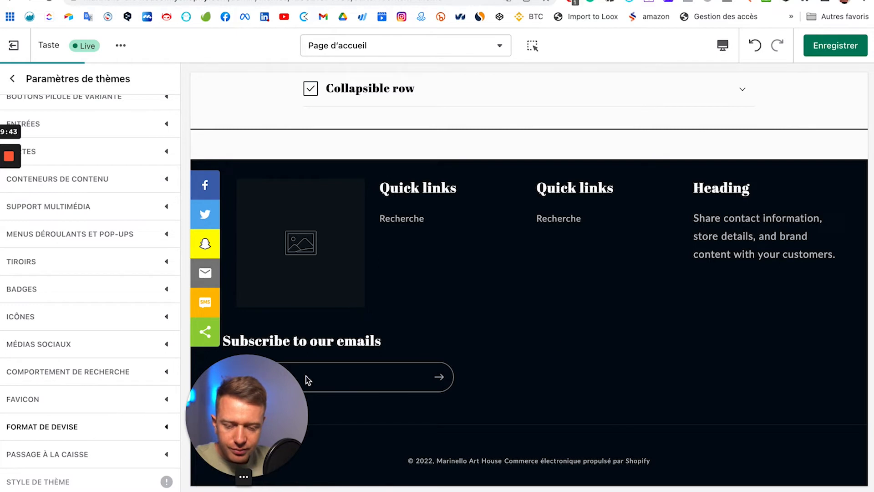
# Step: Expand the currency code and checkout settings sections in Paramètres de thèmes
pyautogui.scroll(15, 574, 339)
pyautogui.scroll(20, 574, 339)
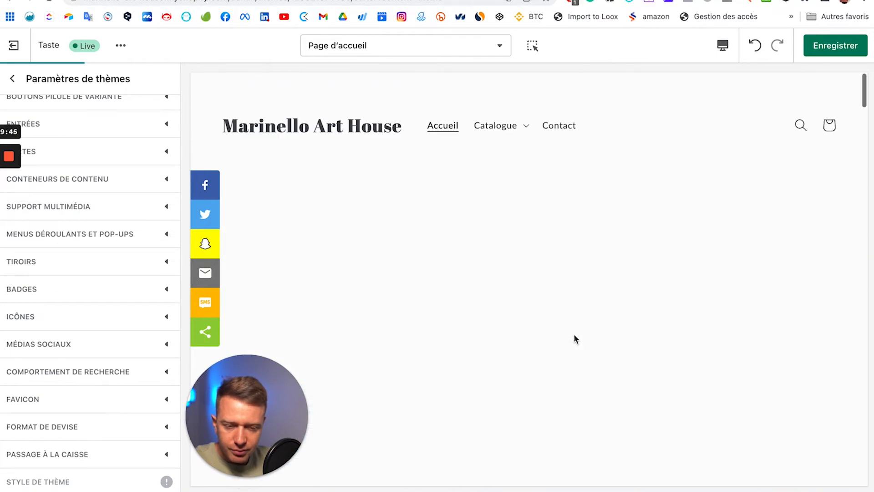
pyautogui.scroll(-20, 575, 339)
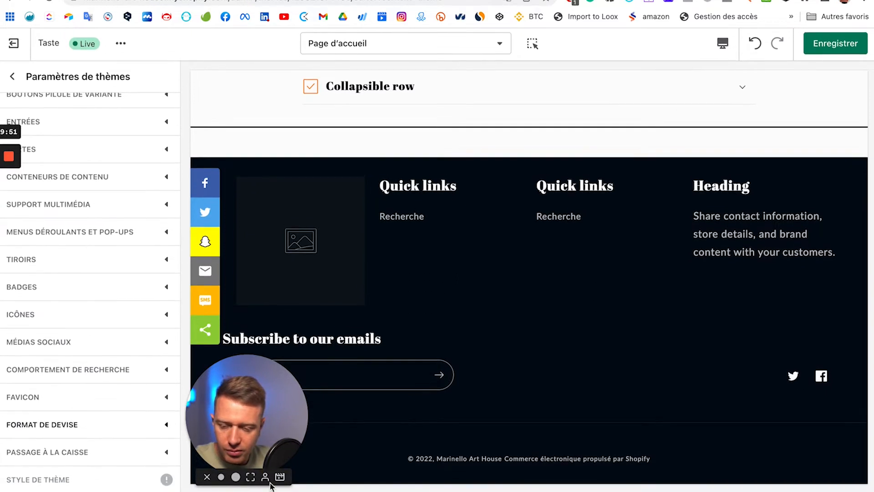
pyautogui.click(142, 425)
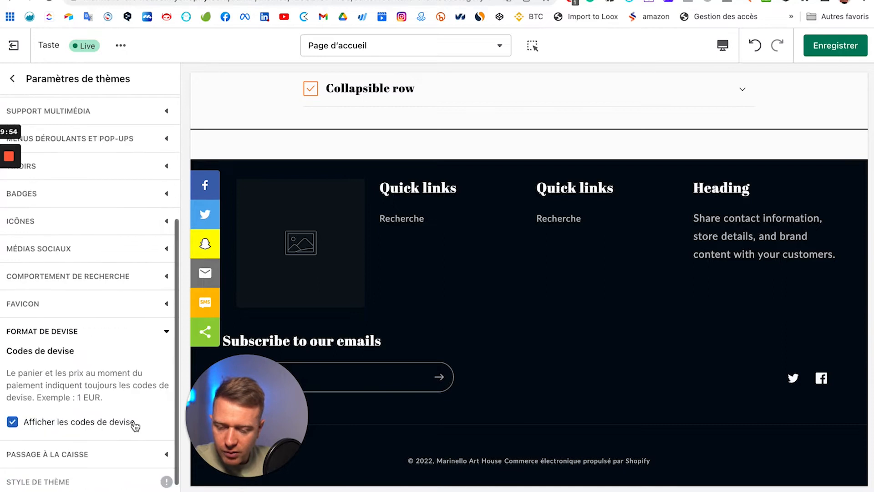
pyautogui.click(98, 453)
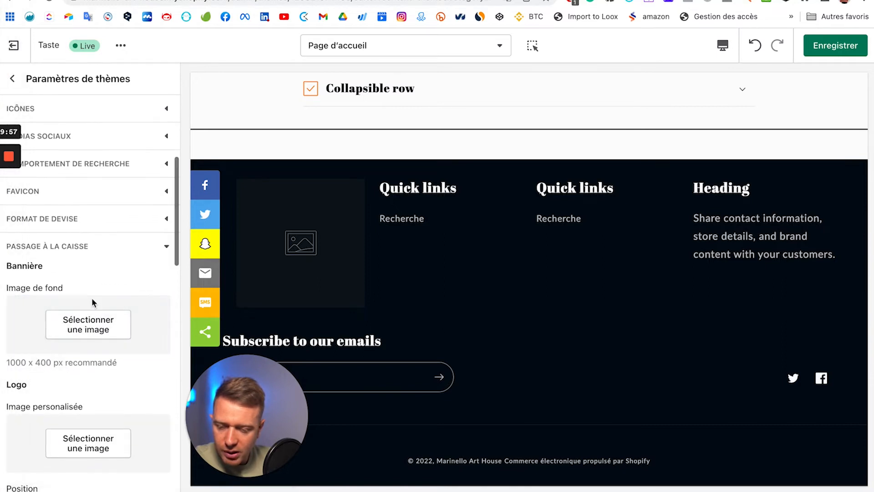
# Step: Scroll down to the Favicon setting, which takes an image reduced to 32 x 32 px
pyautogui.scroll(-1, 91, 303)
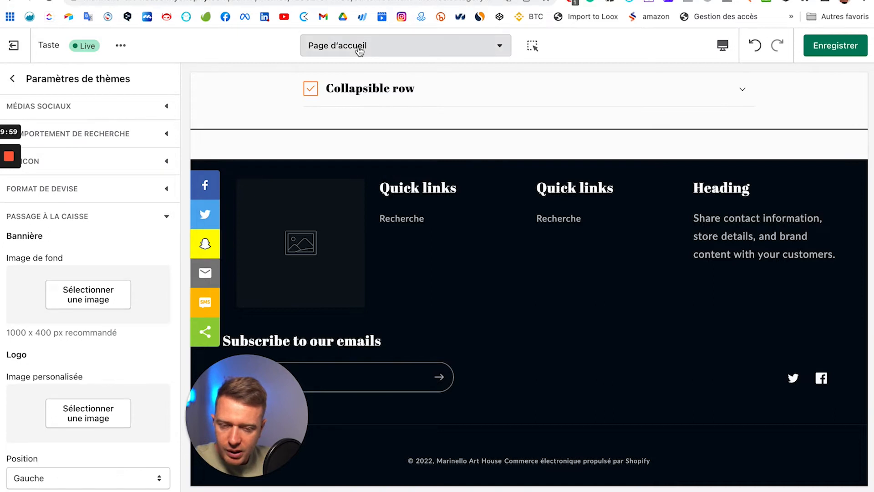
pyautogui.scroll(-2, 43, 346)
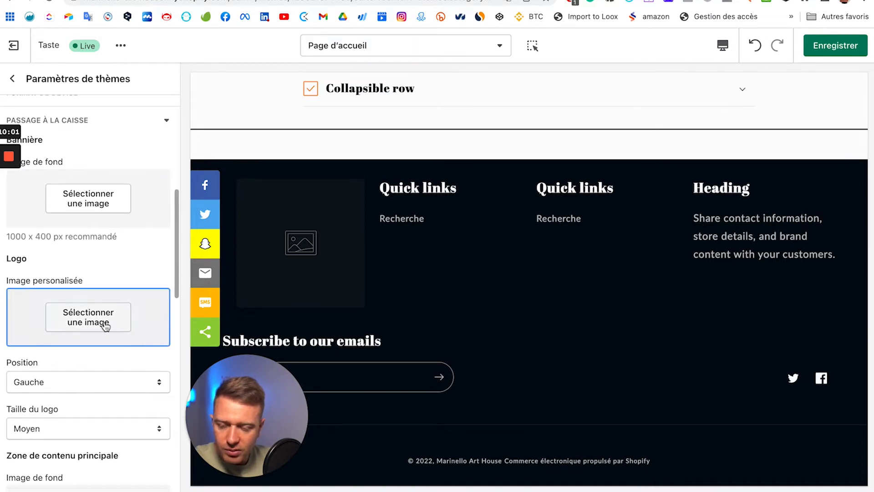
pyautogui.scroll(-2, 73, 328)
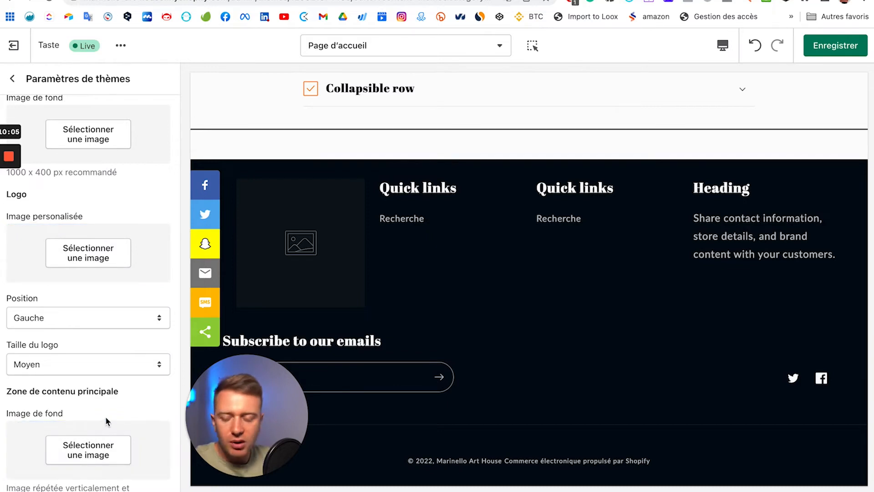
pyautogui.scroll(-15, 105, 416)
pyautogui.moveTo(35, 486)
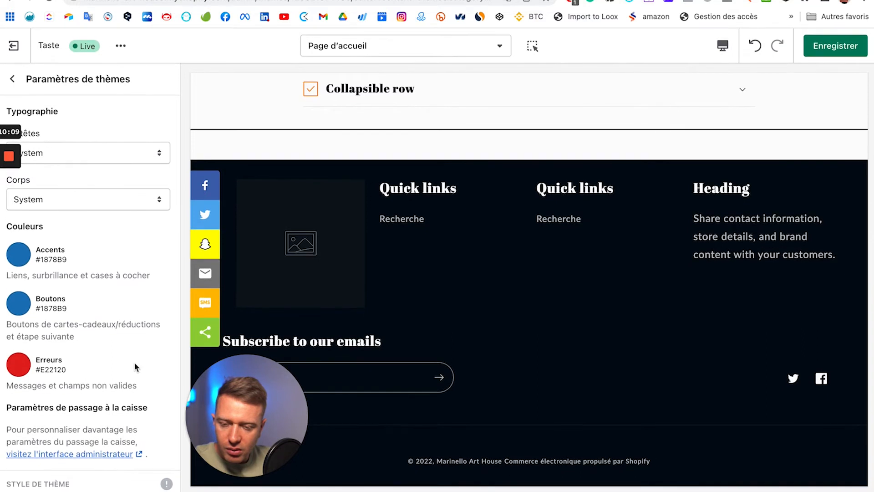
pyautogui.scroll(15, 135, 366)
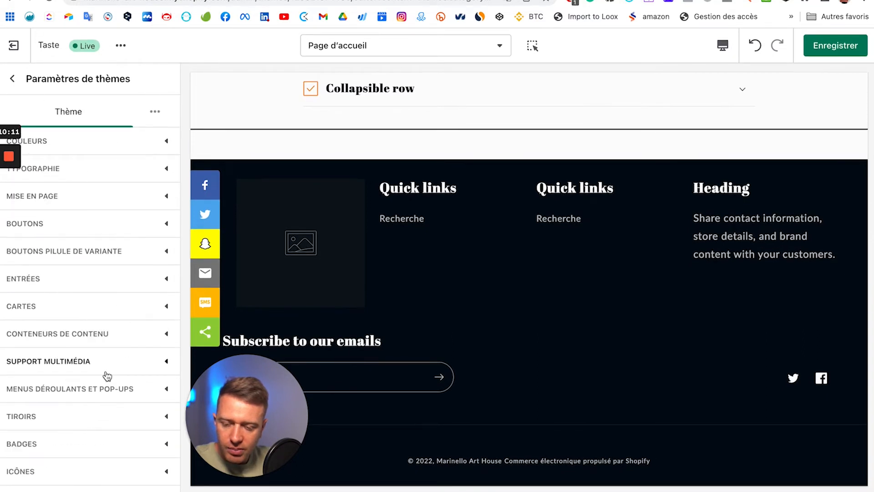
pyautogui.scroll(-12, 107, 380)
pyautogui.scroll(7, 134, 203)
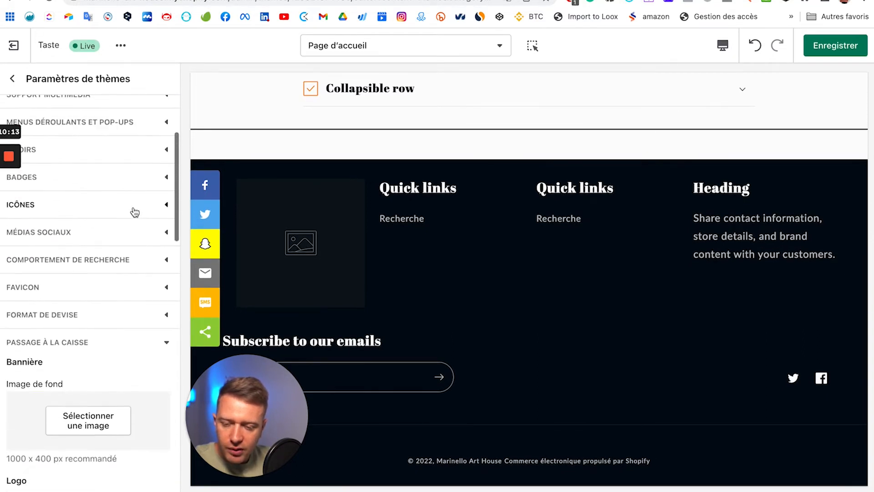
pyautogui.scroll(5, 141, 325)
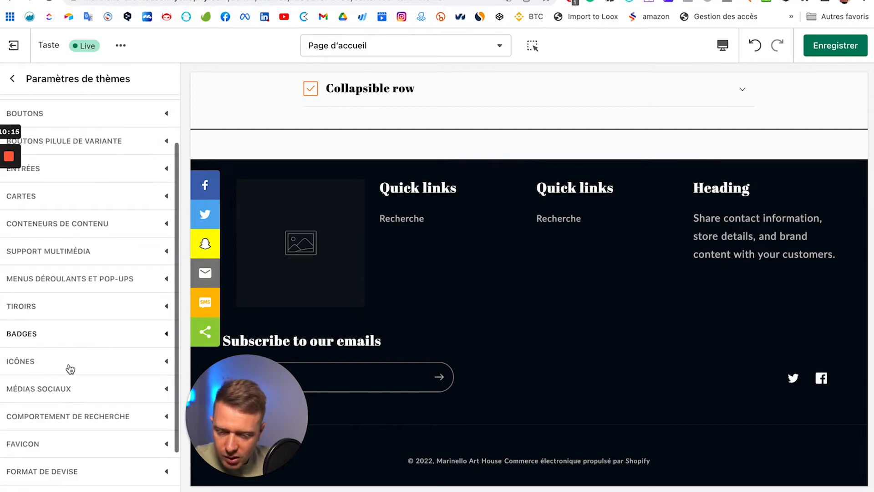
pyautogui.scroll(-3, 84, 336)
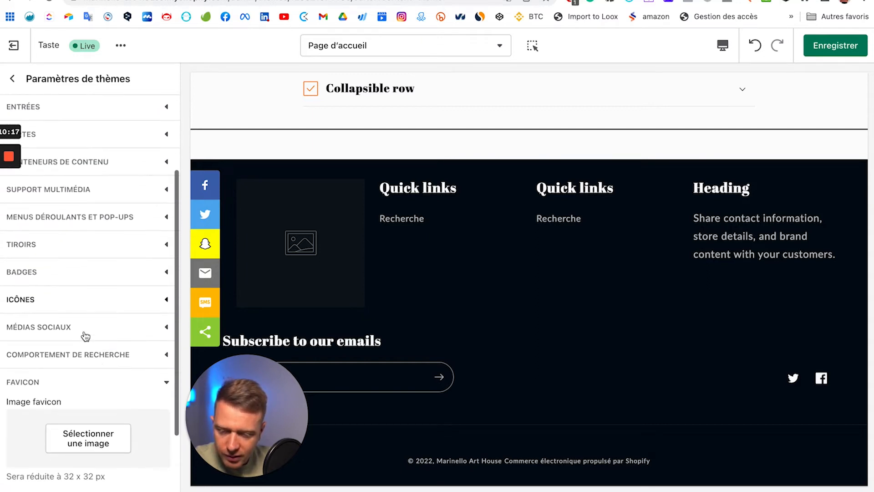
pyautogui.scroll(-4, 107, 412)
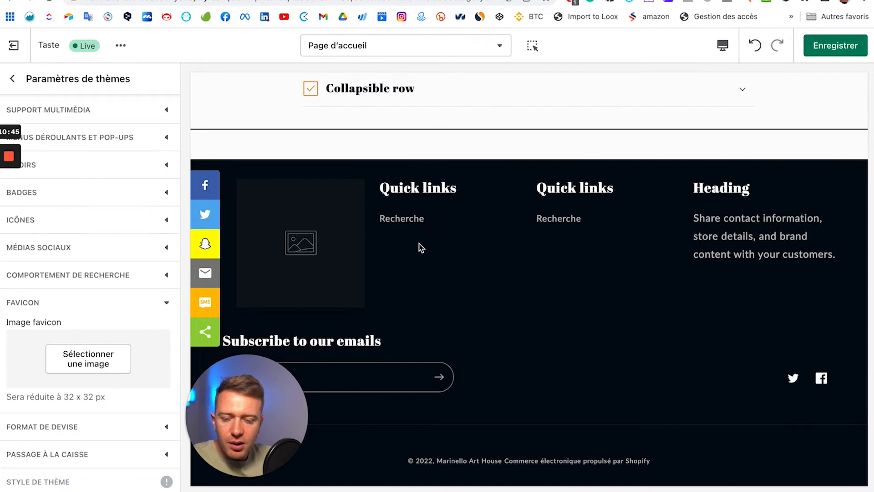
pyautogui.scroll(20, 409, 229)
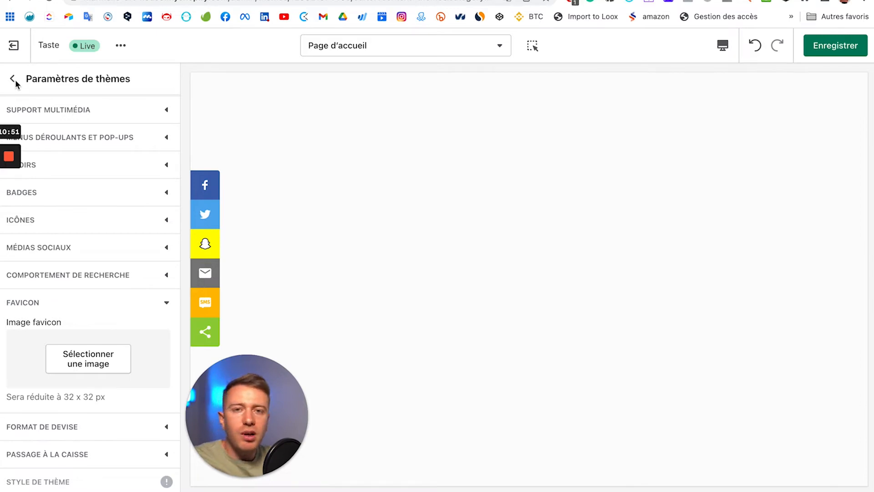
# Step: Replace the 'Welcome to our store' announcement text with 'Livraison offerte à partir de 50 Euros'
pyautogui.click(13, 88)
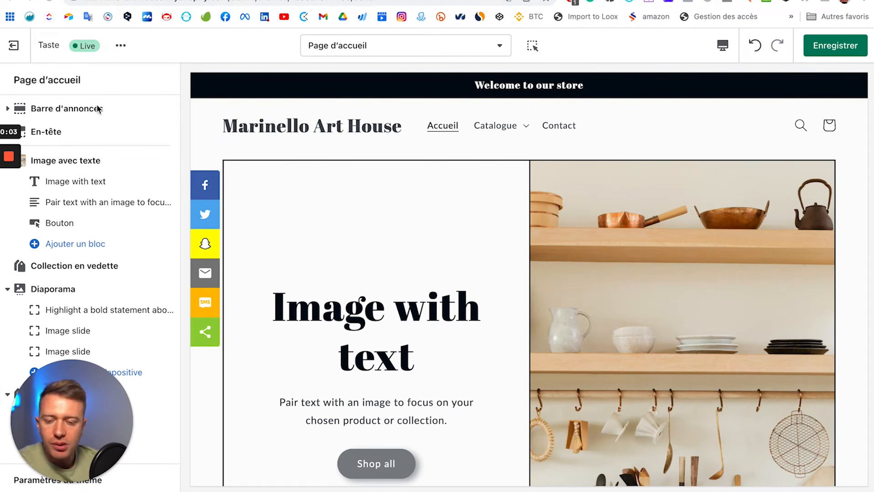
pyautogui.click(7, 109)
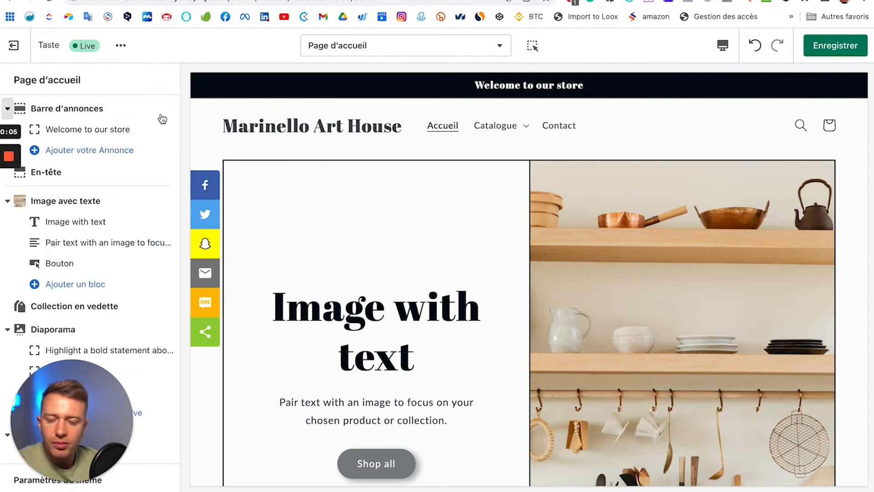
pyautogui.click(116, 136)
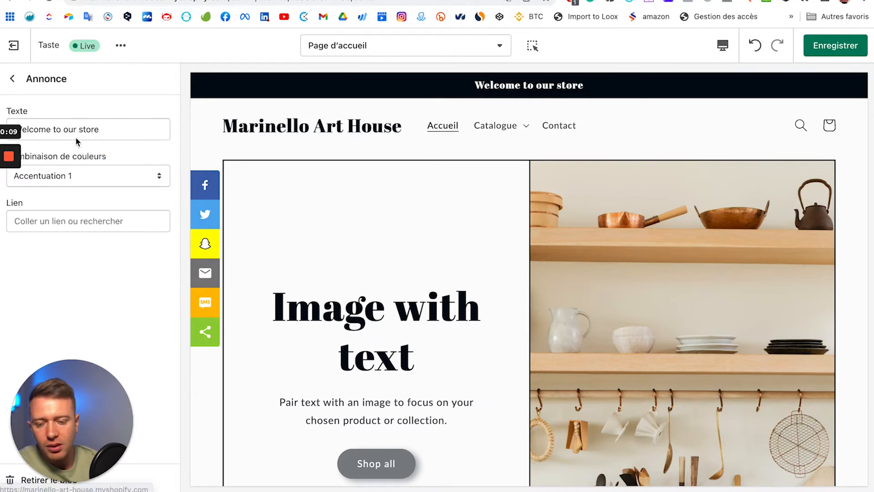
pyautogui.doubleClick(87, 130)
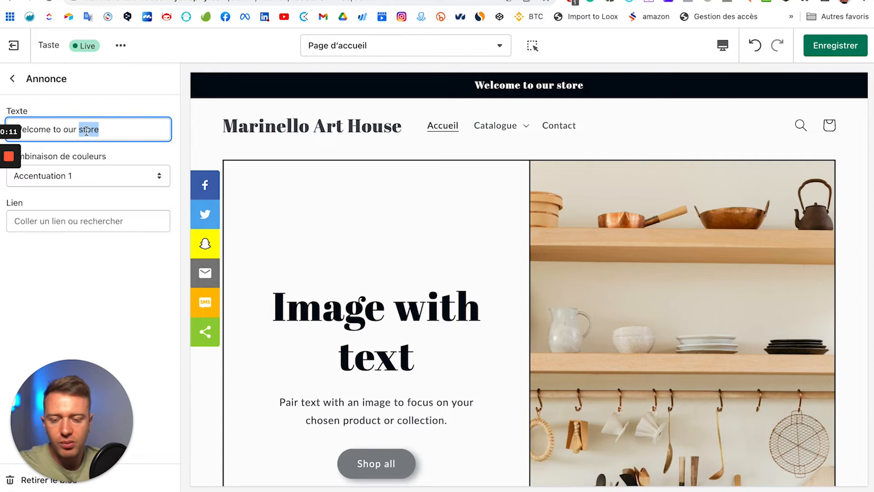
pyautogui.press('super+a')
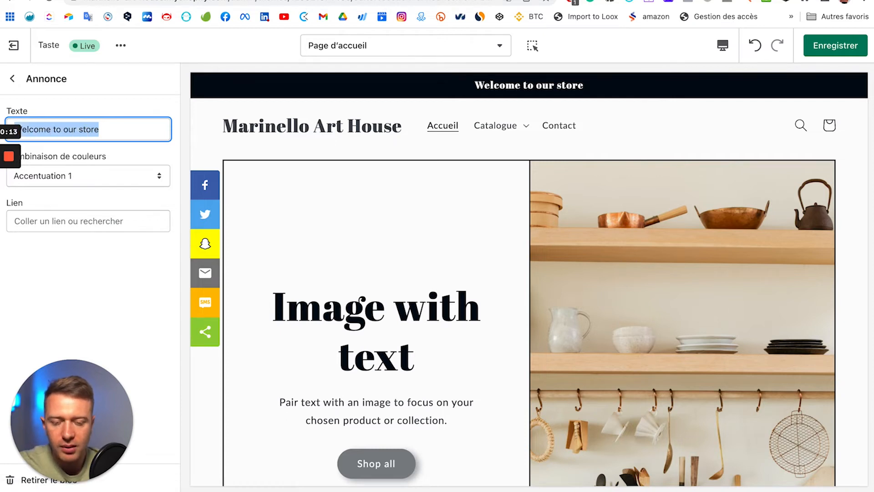
pyautogui.press('BackSpace')
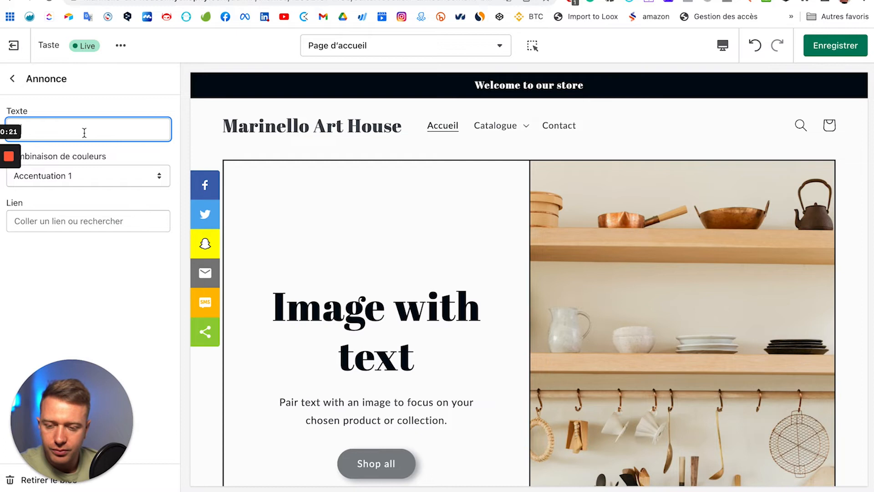
pyautogui.write('Livraison offerte à partir de 50 Euros')
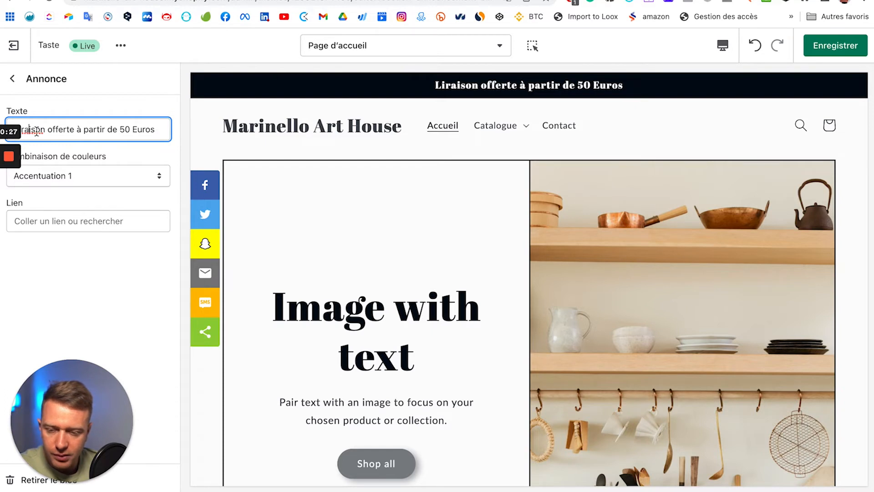
pyautogui.write('v')
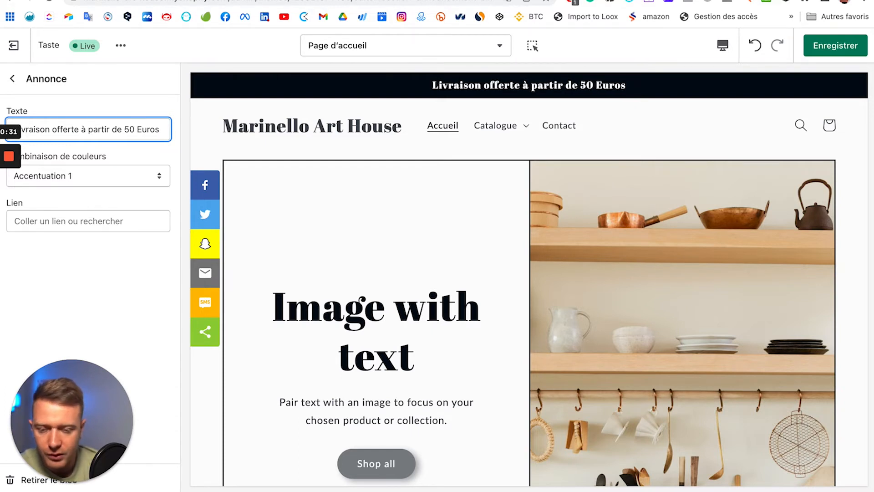
# Step: Link the announcement to the product 'La colle de mon enfance'
pyautogui.click(66, 220)
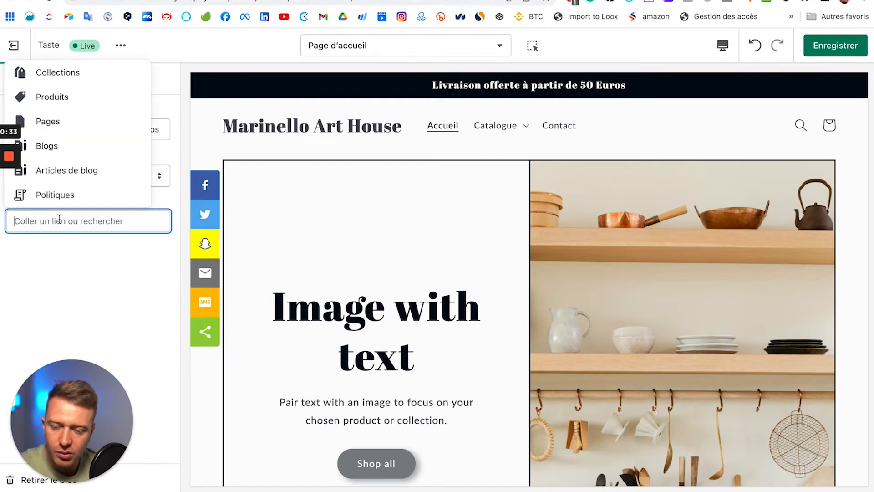
pyautogui.click(74, 98)
pyautogui.click(69, 199)
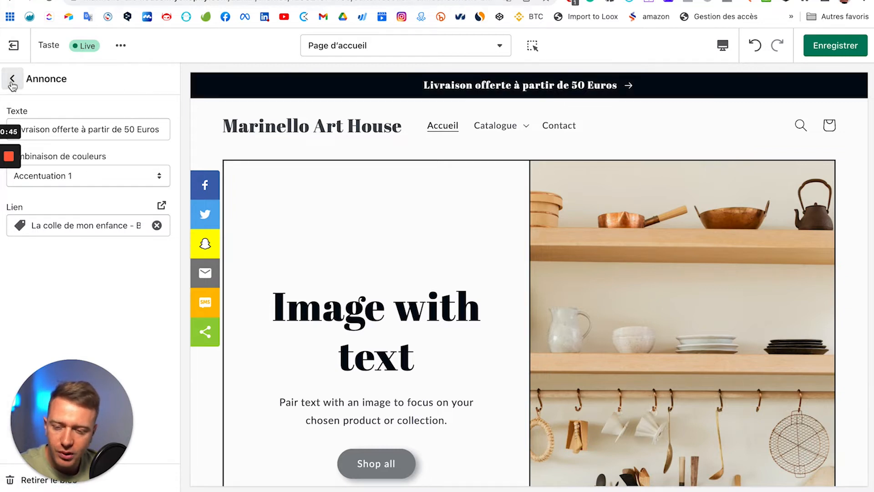
pyautogui.click(85, 92)
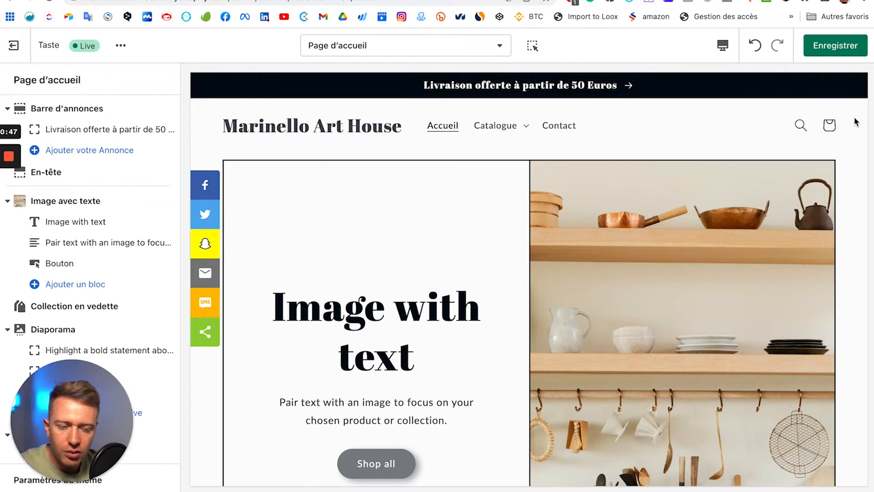
# Step: Set the En-tête logo to the Marinello ArtHouse image
pyautogui.click(77, 177)
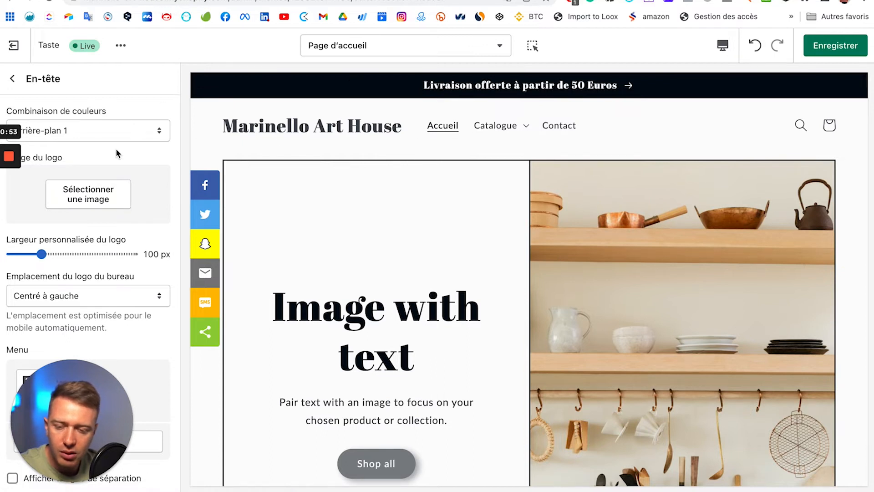
pyautogui.click(91, 196)
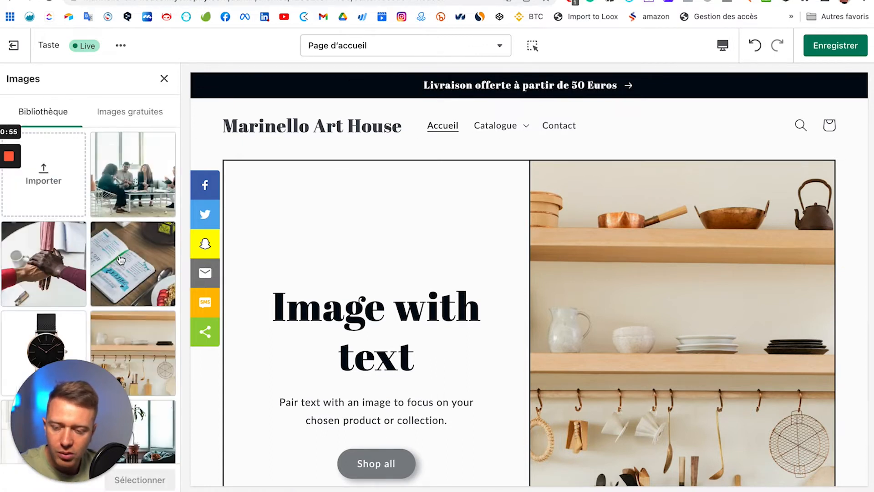
pyautogui.scroll(-3, 121, 259)
pyautogui.click(155, 403)
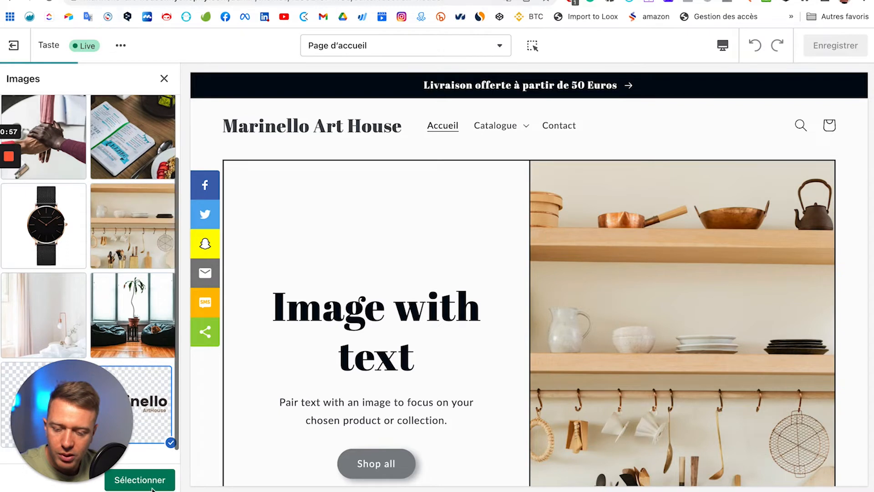
pyautogui.click(152, 484)
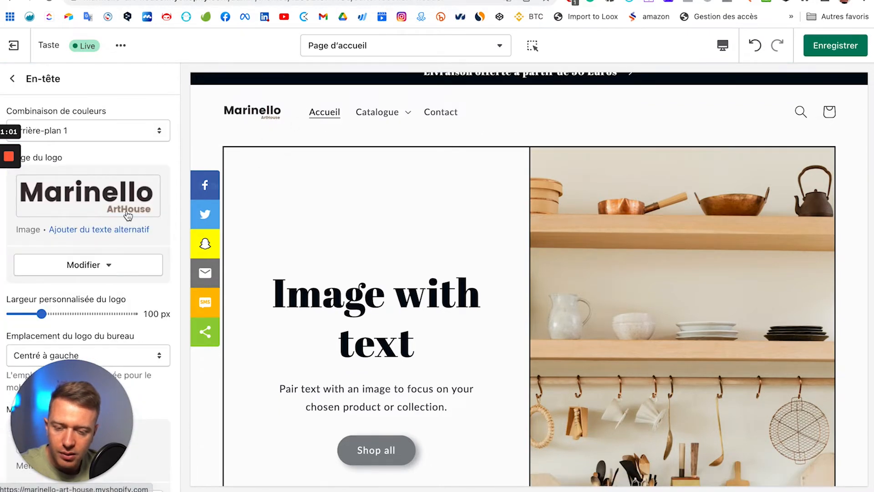
# Step: Try the En haut au centre logo position, then revert to Centré à gauche
pyautogui.scroll(-2, 128, 214)
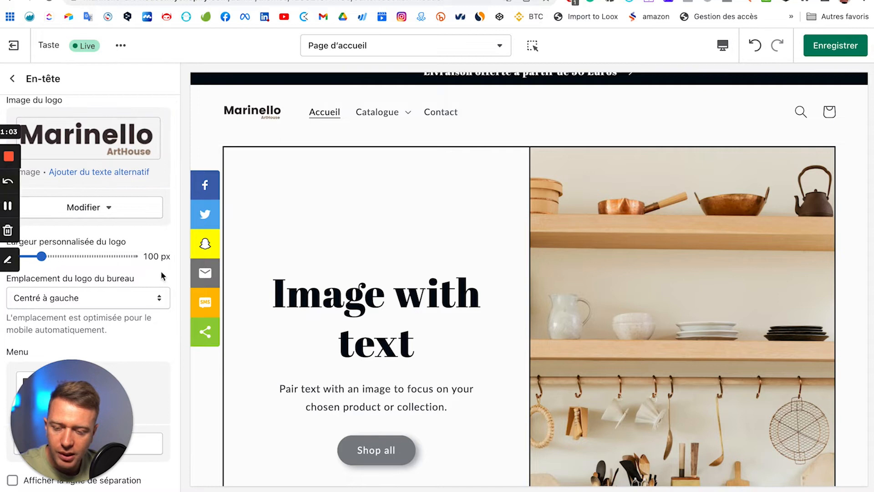
pyautogui.scroll(-2, 162, 275)
pyautogui.click(116, 200)
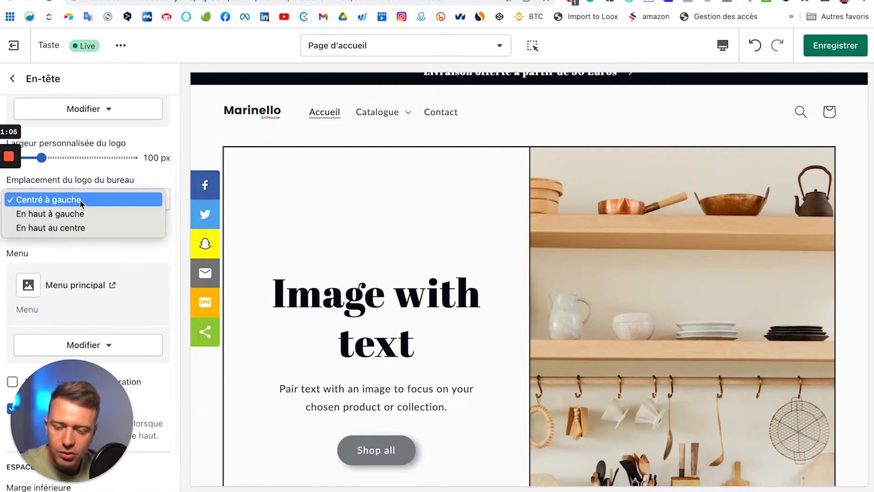
pyautogui.click(75, 228)
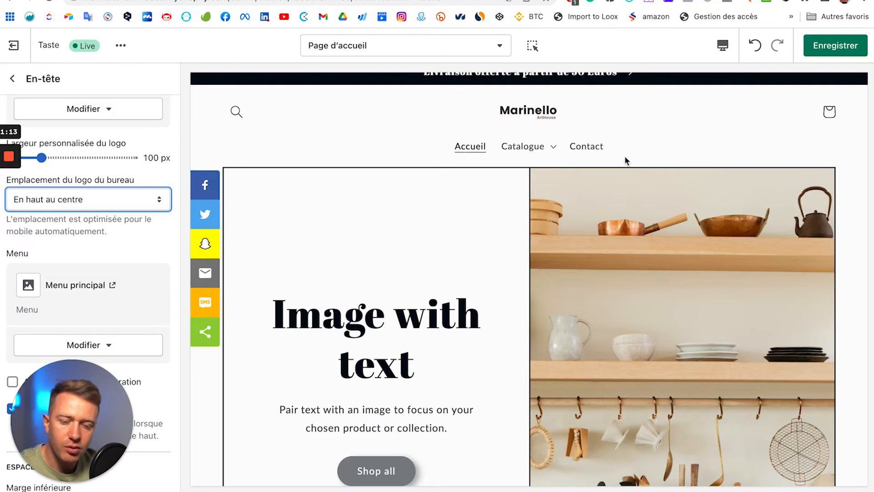
pyautogui.click(81, 202)
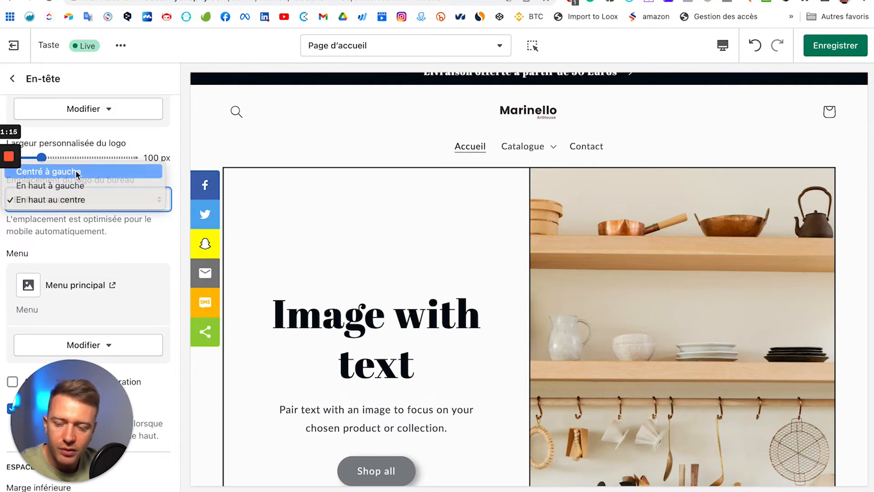
pyautogui.click(77, 173)
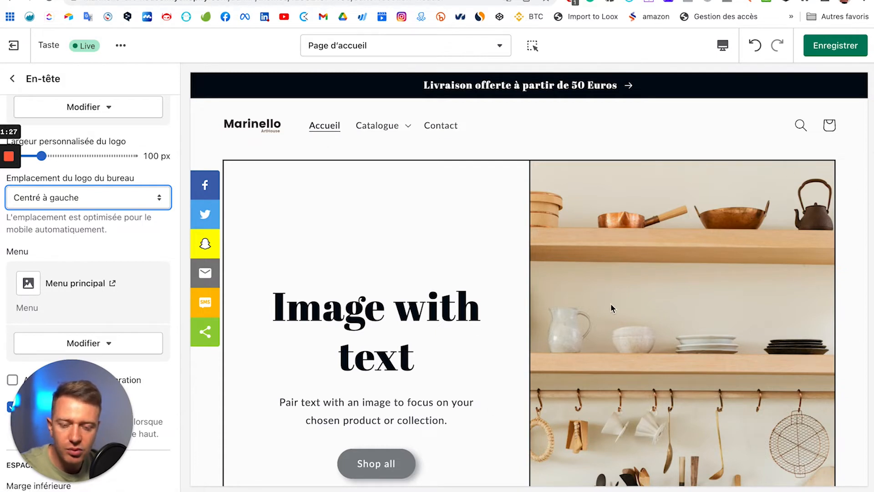
pyautogui.scroll(-3, 113, 251)
pyautogui.scroll(-5, 392, 284)
pyautogui.scroll(5, 451, 285)
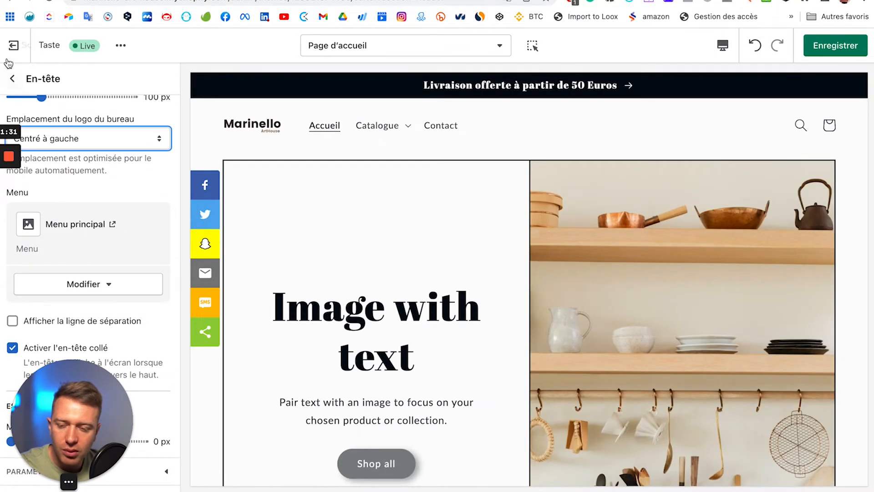
# Step: Turn on the separator line under the header and check it in the preview
pyautogui.click(37, 324)
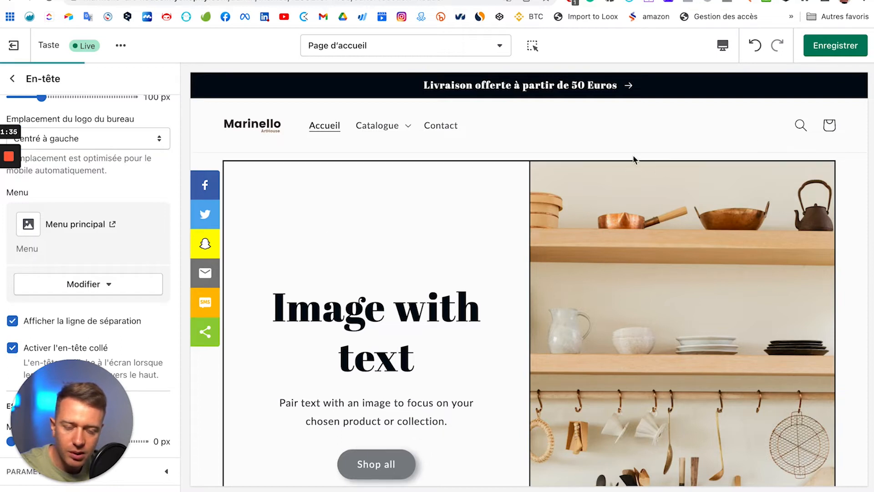
pyautogui.scroll(-1, 204, 178)
pyautogui.scroll(1, 348, 206)
pyautogui.scroll(-5, 349, 206)
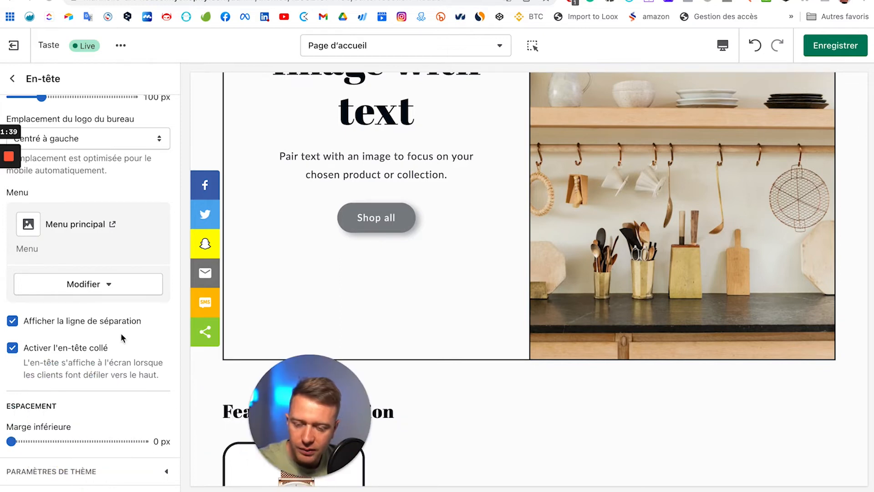
pyautogui.scroll(-3, 451, 214)
pyautogui.scroll(10, 451, 215)
pyautogui.scroll(-15, 446, 219)
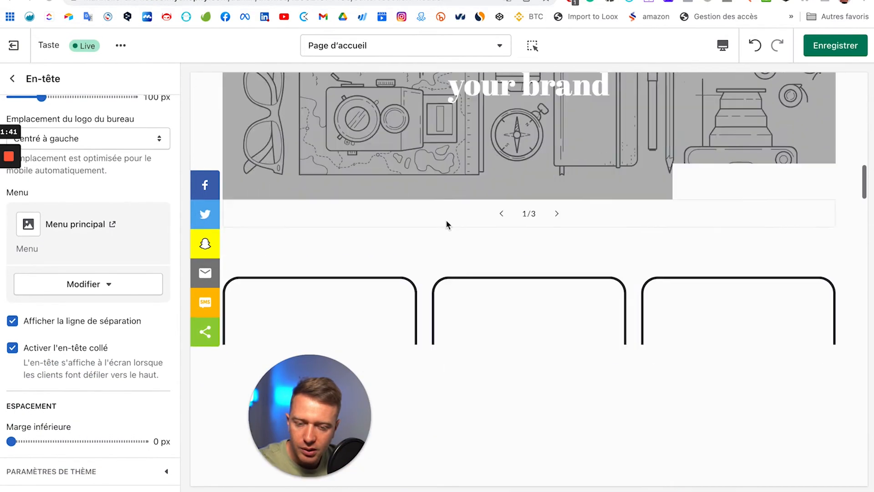
# Step: Review the homepage preview with its announcement bar and Marinello logo header
pyautogui.scroll(2, 446, 219)
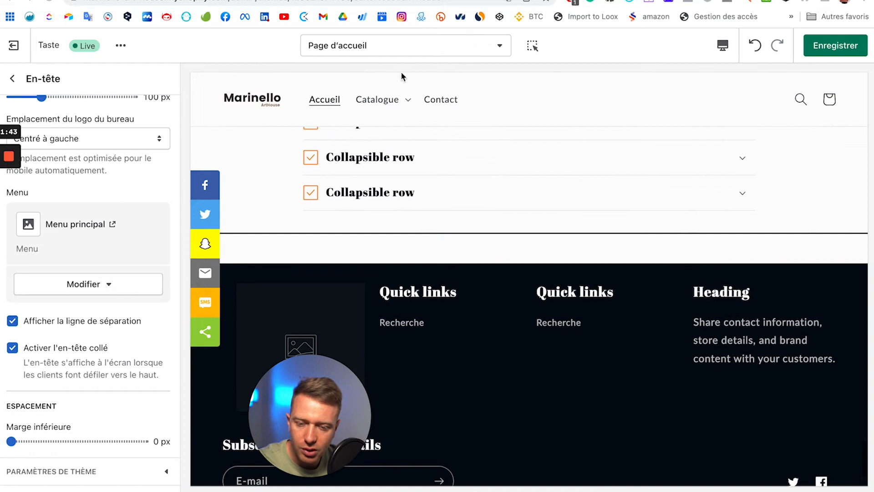
pyautogui.scroll(8, 566, 143)
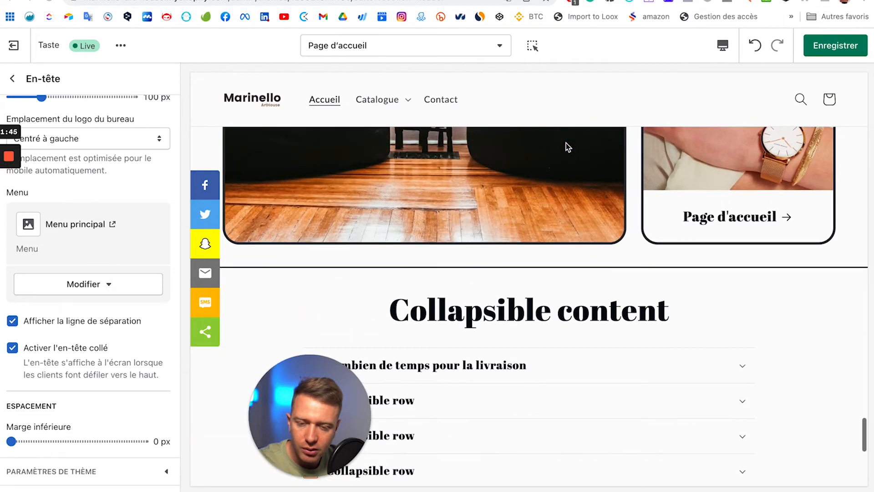
pyautogui.scroll(-10, 566, 143)
pyautogui.scroll(10, 565, 142)
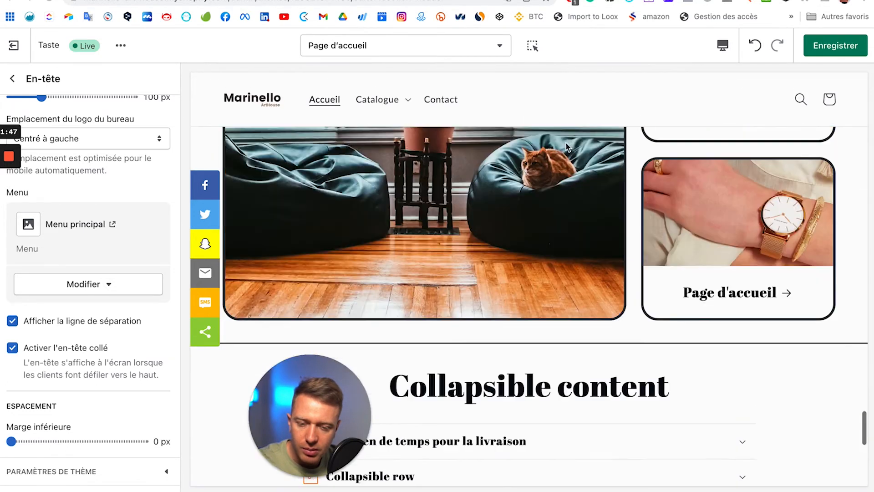
pyautogui.scroll(8, 728, 105)
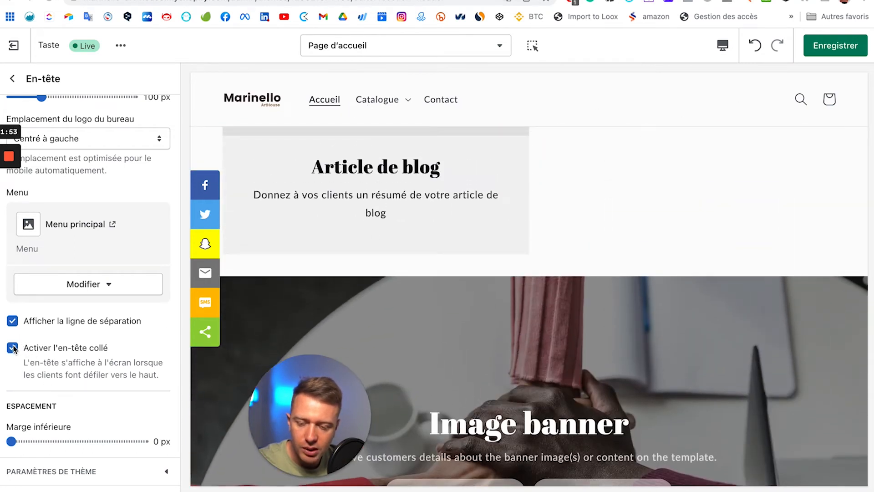
pyautogui.moveTo(301, 426); pyautogui.dragTo(62, 427)
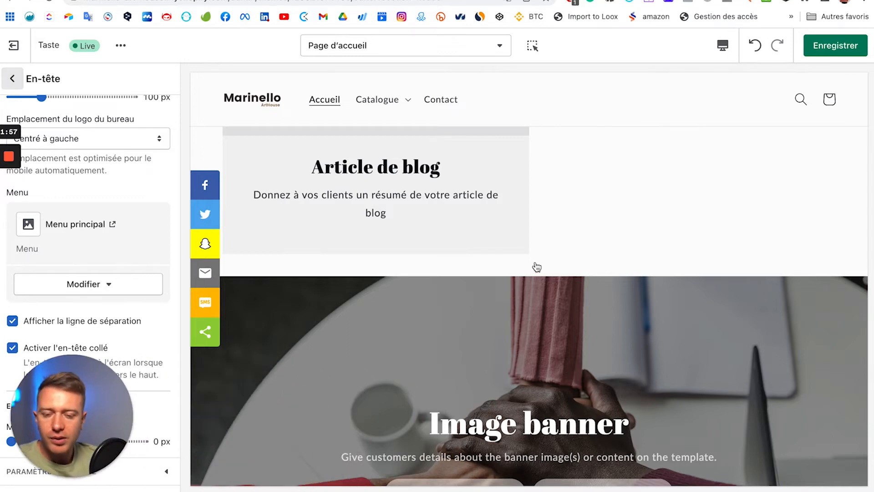
pyautogui.scroll(-5, 556, 269)
pyautogui.scroll(20, 569, 269)
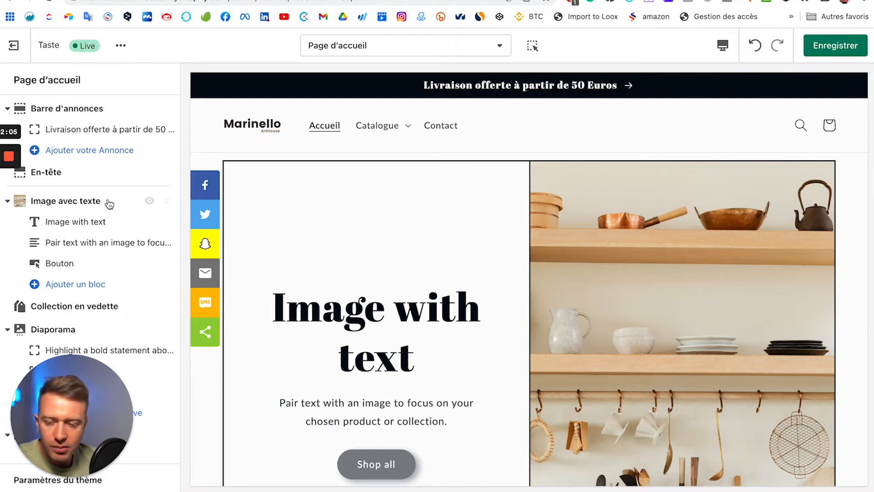
# Step: Begin replacing the Image with text section's kitchen shelves photo using the free stock images
pyautogui.click(75, 201)
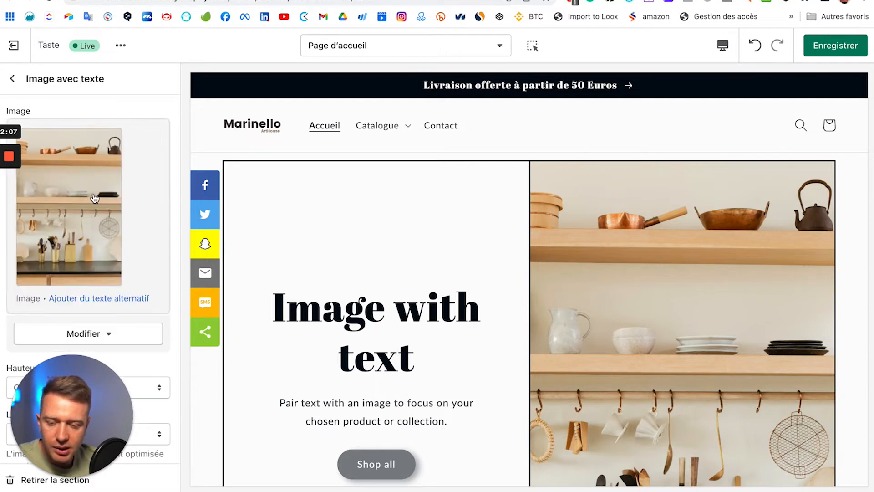
pyautogui.click(97, 335)
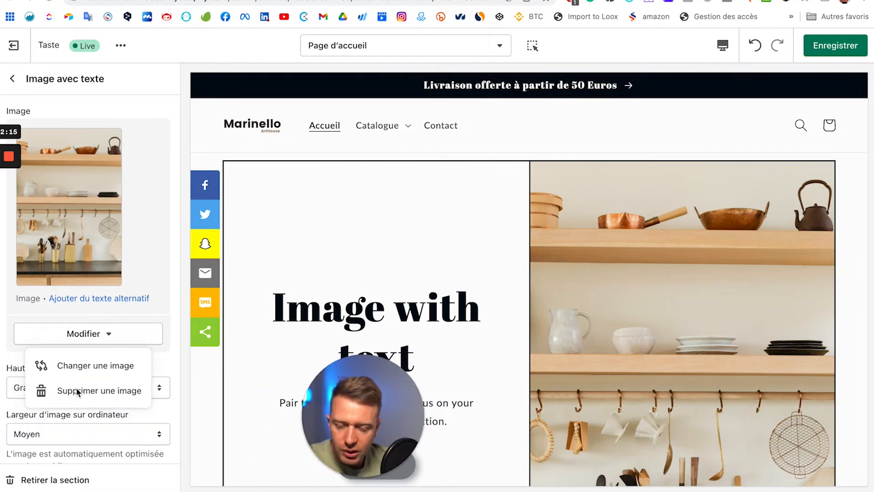
pyautogui.click(76, 368)
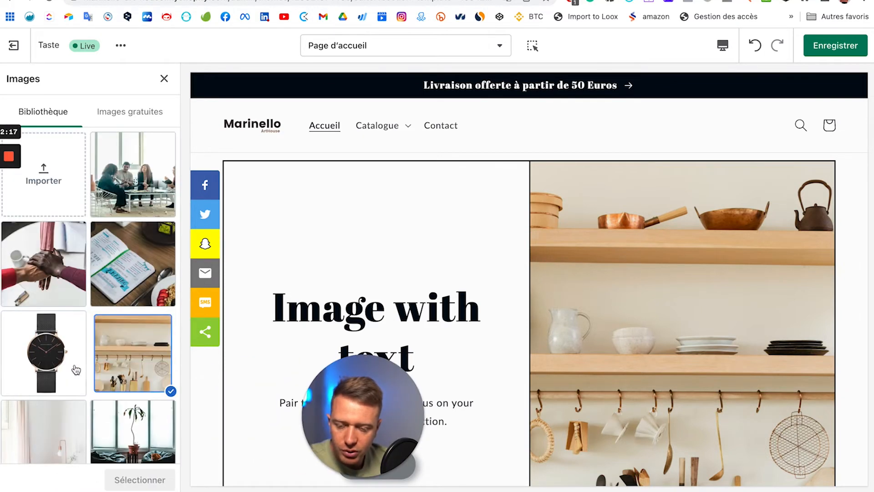
pyautogui.scroll(-3, 84, 217)
pyautogui.scroll(5, 84, 217)
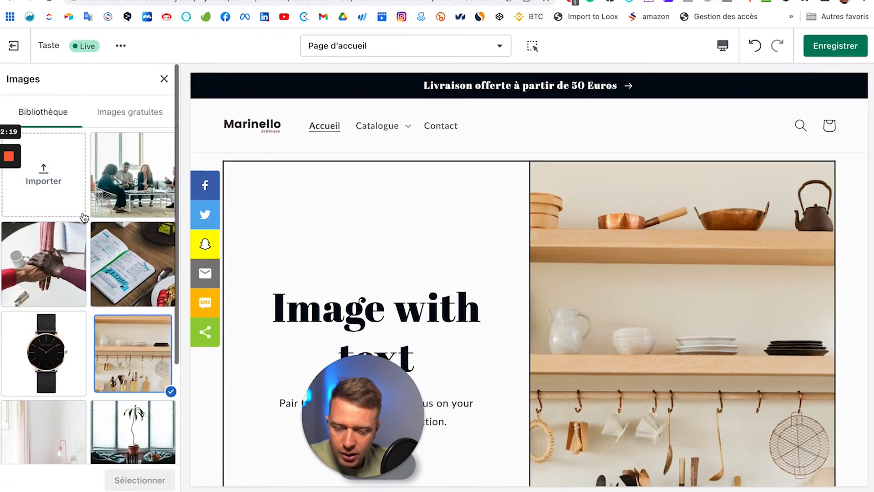
pyautogui.click(129, 113)
pyautogui.click(72, 147)
# Step: Search the free images for 'watch' instead of 'montre' and browse the results
pyautogui.write('montre')
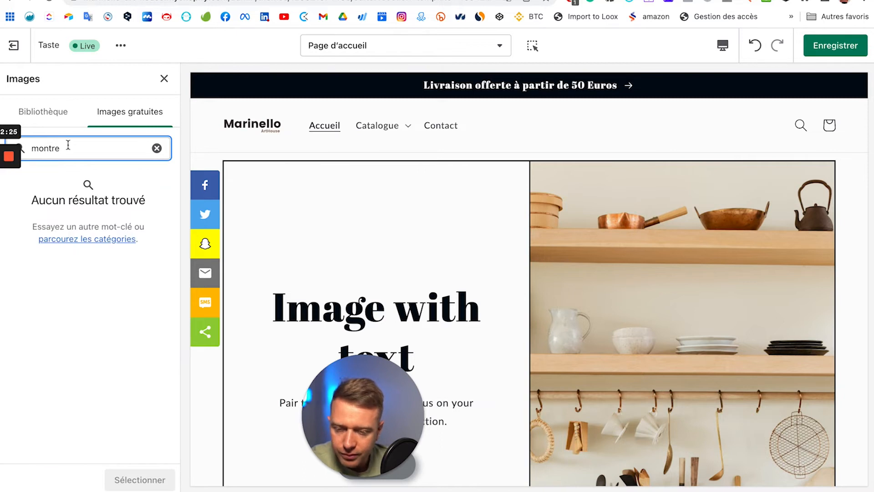
pyautogui.press('super+a')
pyautogui.write('watch')
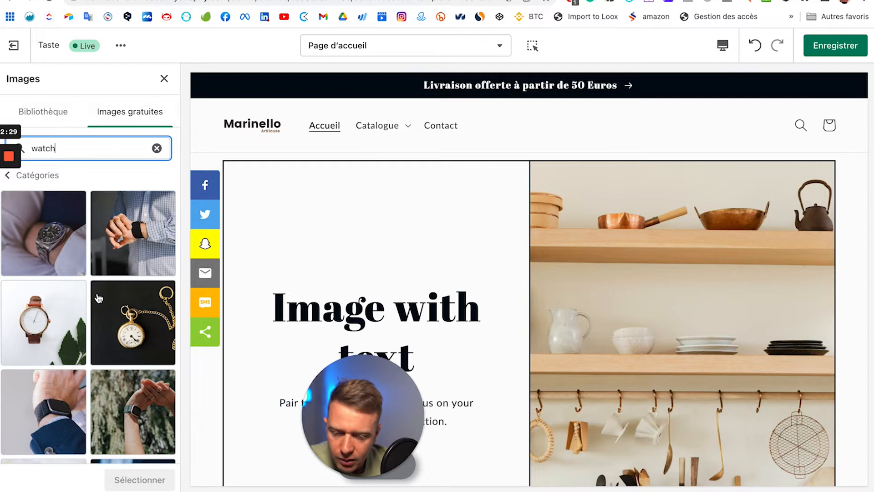
pyautogui.scroll(-6, 77, 228)
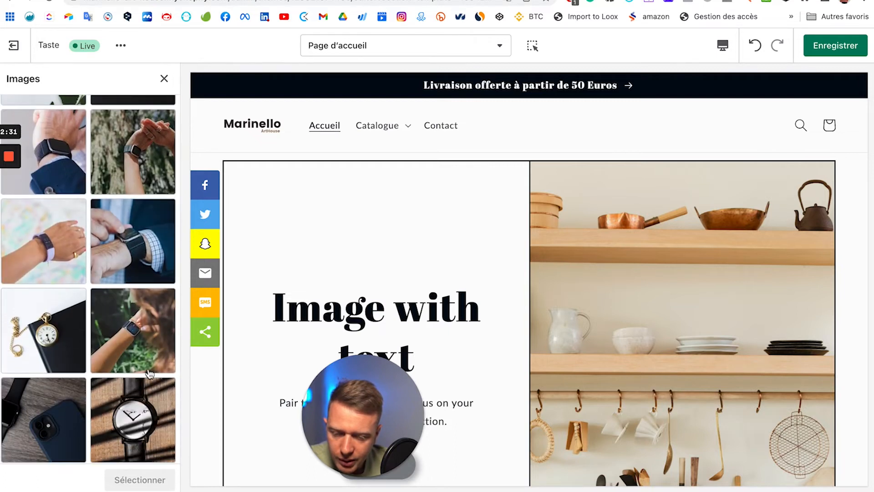
pyautogui.scroll(-4, 122, 330)
pyautogui.scroll(-4, 122, 329)
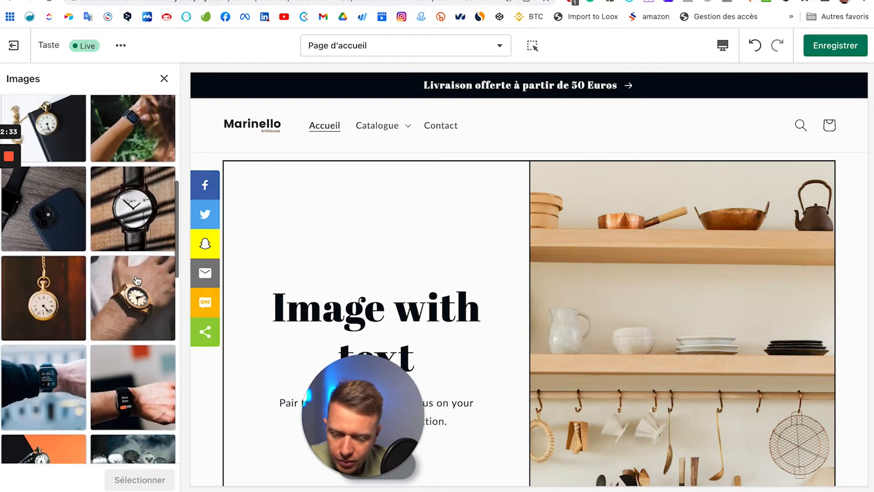
pyautogui.scroll(-6, 136, 279)
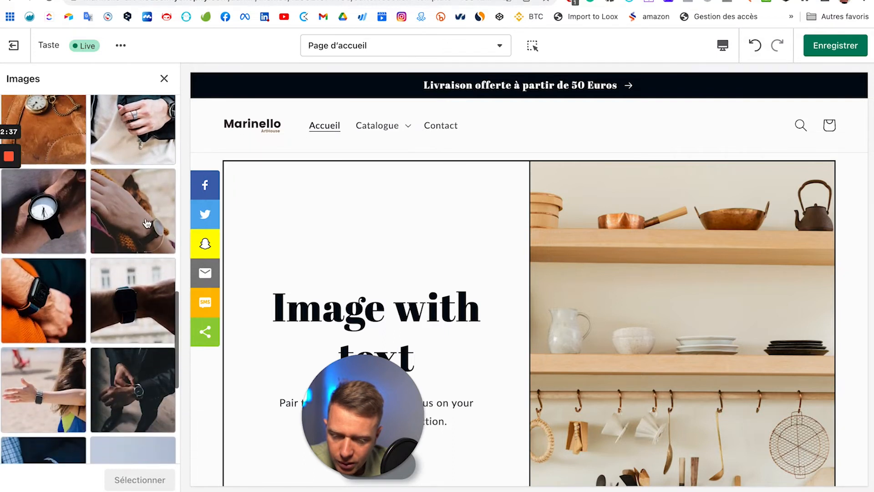
# Step: Pick the wristwatch photo with the cream sleeve and confirm it with Sélectionner
pyautogui.click(123, 224)
pyautogui.click(124, 224)
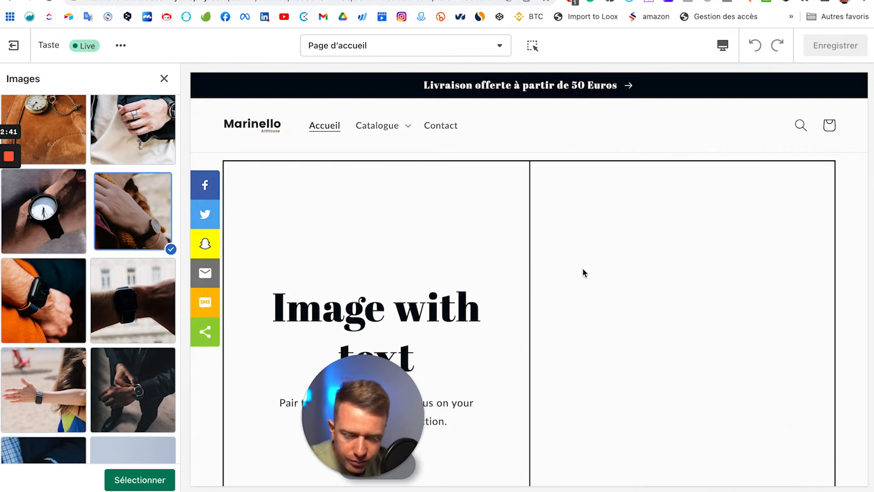
pyautogui.scroll(-3, 582, 270)
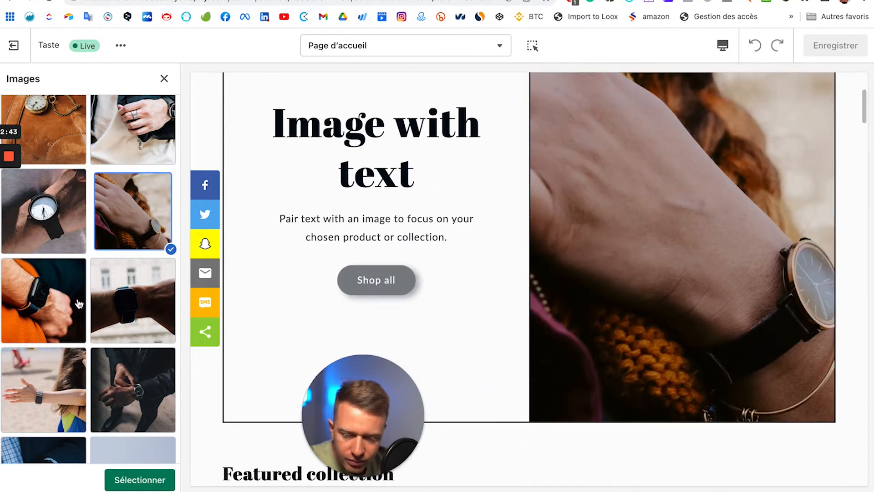
pyautogui.scroll(-3, 87, 313)
pyautogui.scroll(-5, 87, 313)
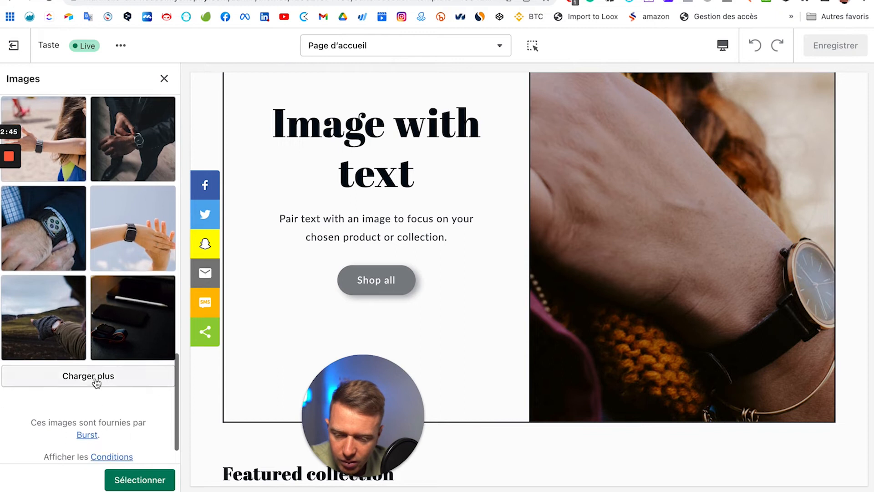
pyautogui.click(94, 379)
pyautogui.scroll(-4, 95, 380)
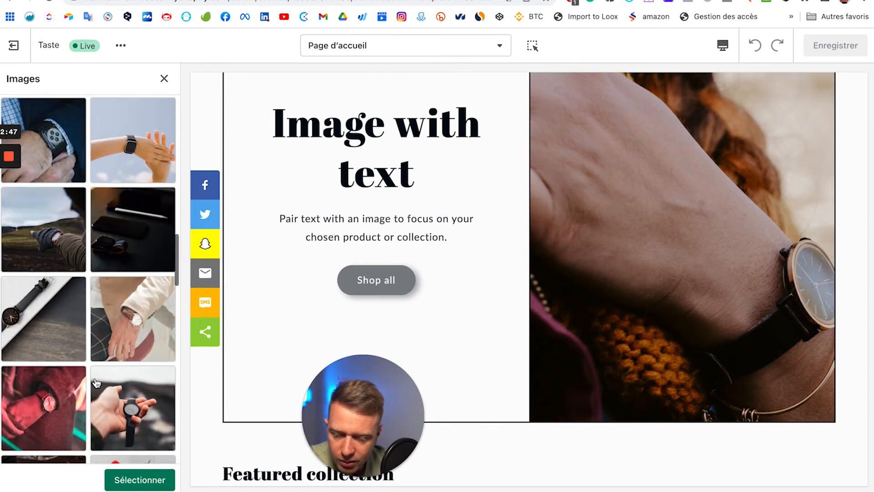
pyautogui.click(145, 264)
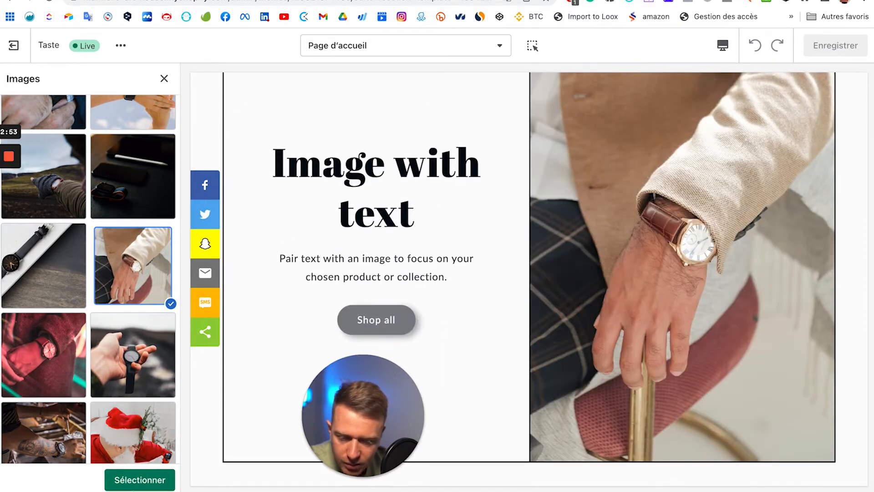
pyautogui.click(130, 488)
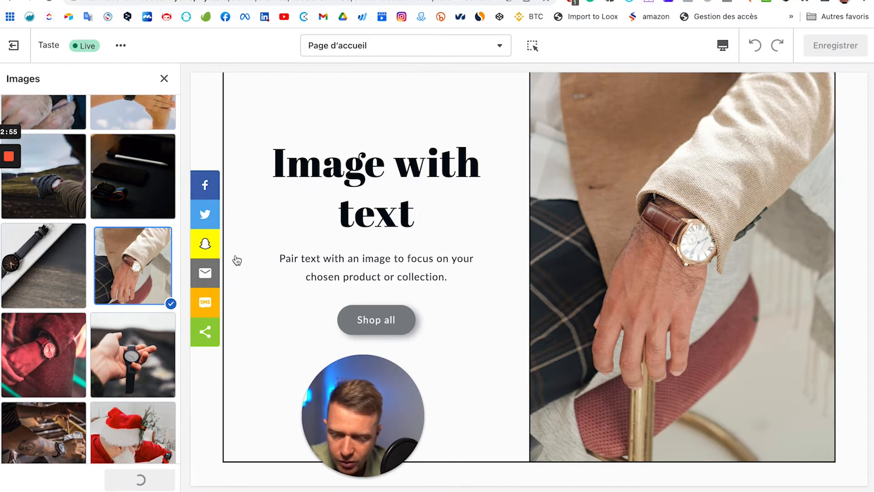
pyautogui.moveTo(358, 413); pyautogui.dragTo(160, 397)
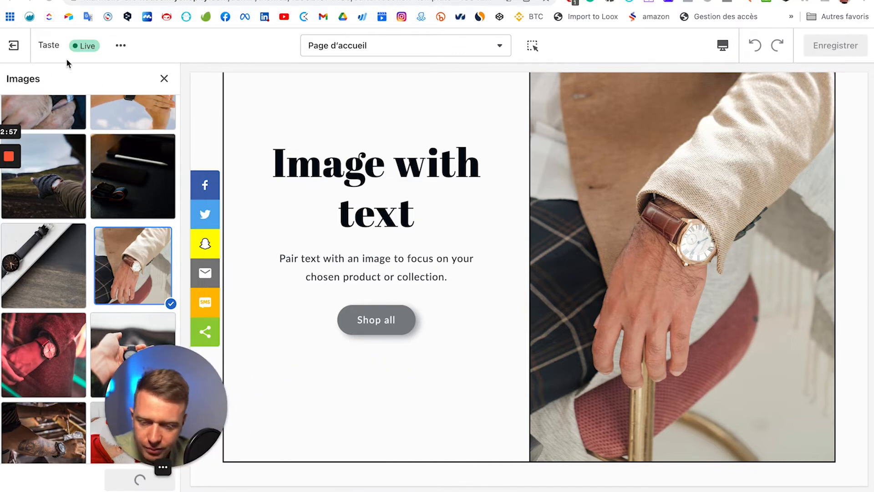
pyautogui.scroll(-5, 109, 222)
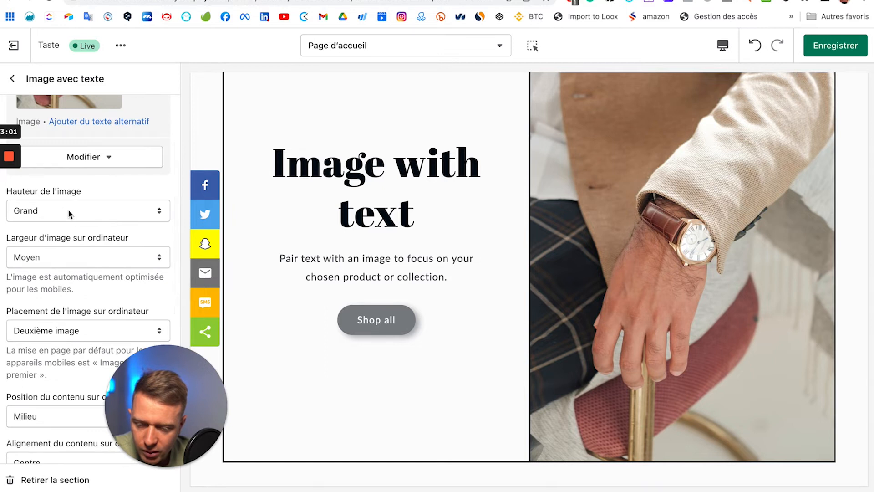
# Step: Set Hauteur de l'image to Petit and preview the homepage in Plein écran
pyautogui.click(68, 209)
pyautogui.press('Escape')
pyautogui.scroll(2, 600, 307)
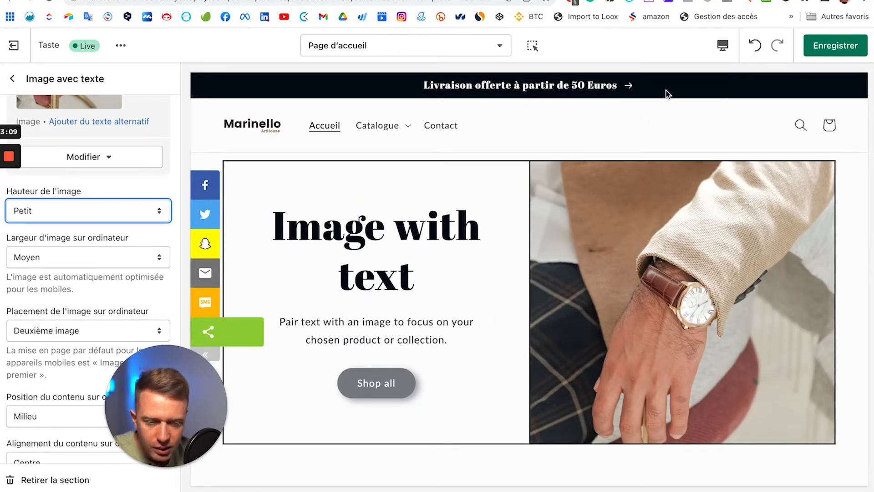
pyautogui.click(723, 45)
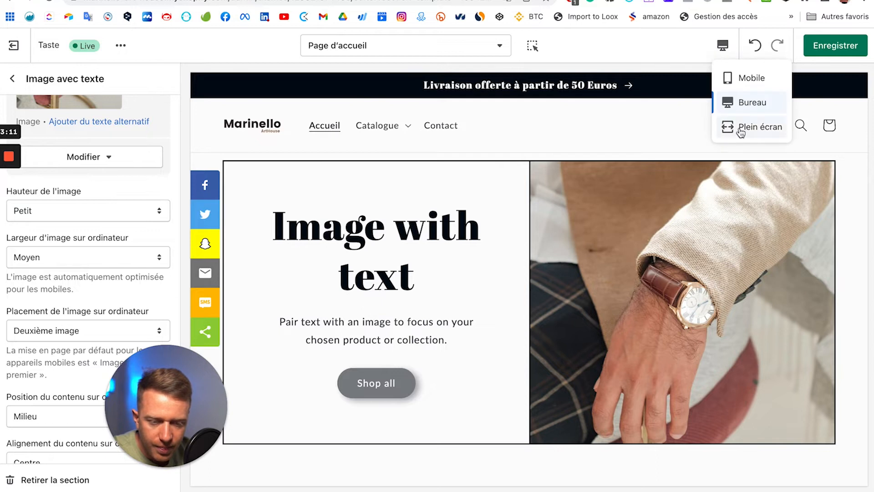
pyautogui.click(740, 130)
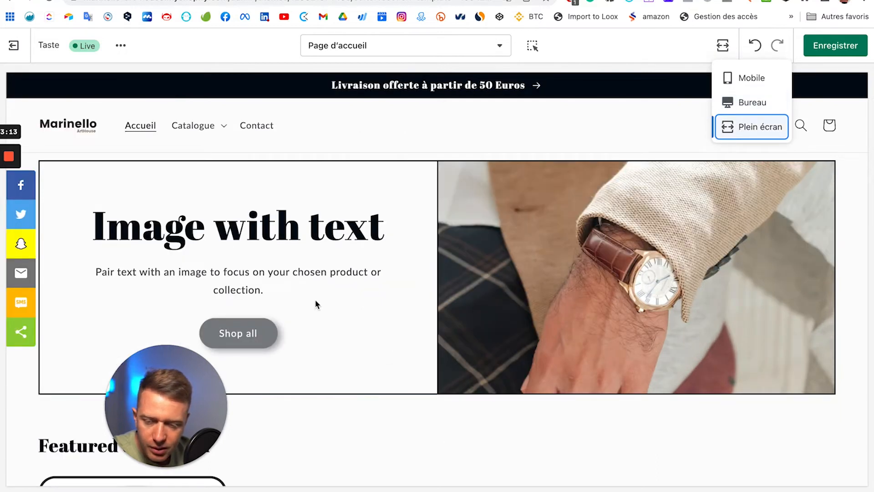
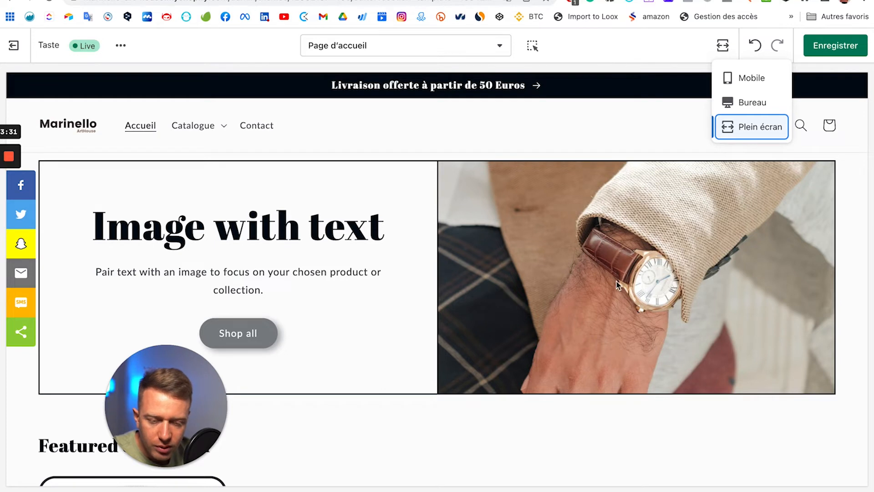
# Step: Switch the preview to Bureau (desktop) width and return to the Page d'accueil section list
pyautogui.click(718, 111)
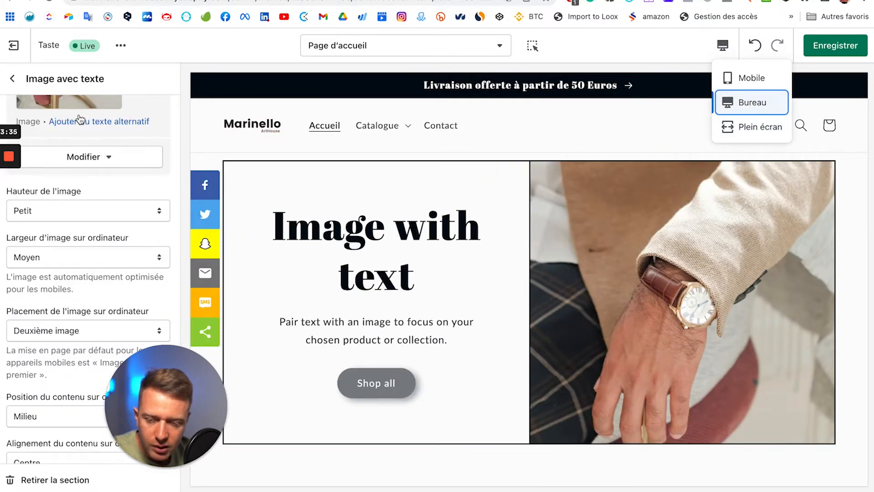
pyautogui.press('Escape')
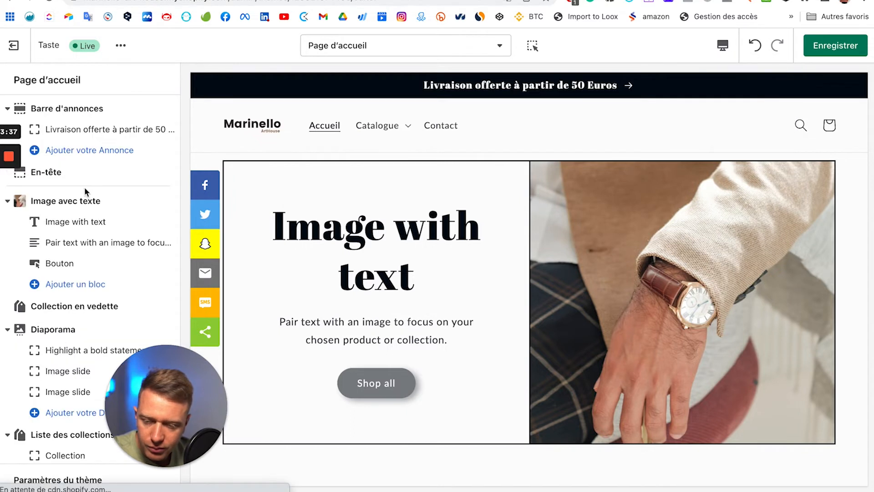
# Step: Replace the Titre heading 'Image with text' with 'Summer vibes'
pyautogui.click(69, 225)
pyautogui.tripleClick(51, 129)
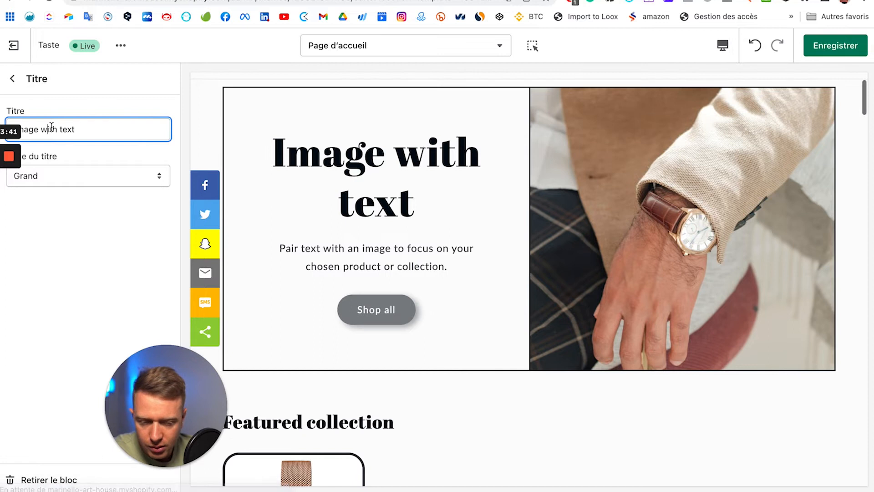
pyautogui.write('Summer vibes')
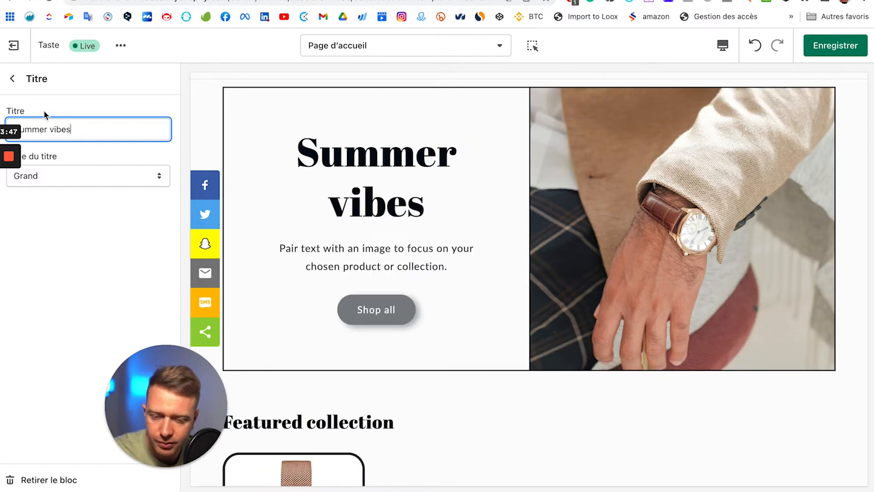
# Step: Rewrite the Texte paragraph as 'Une collection créer pour les hommes par des hommes.'
pyautogui.click(12, 81)
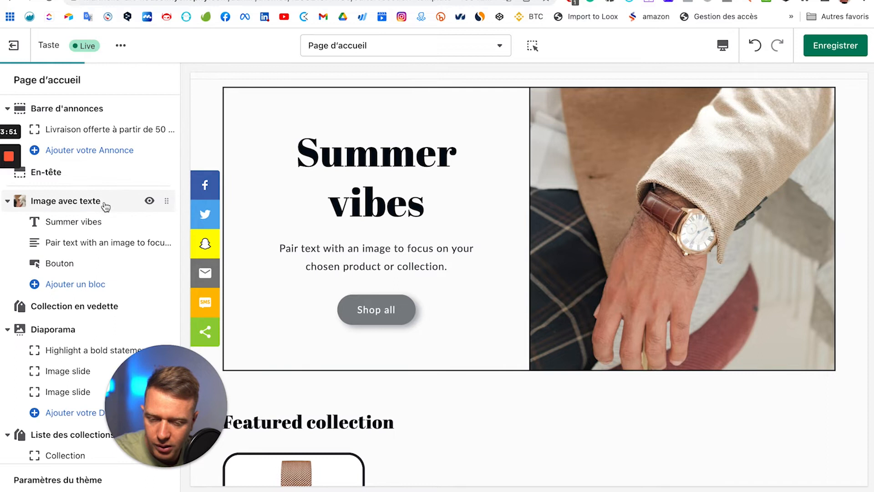
pyautogui.click(68, 247)
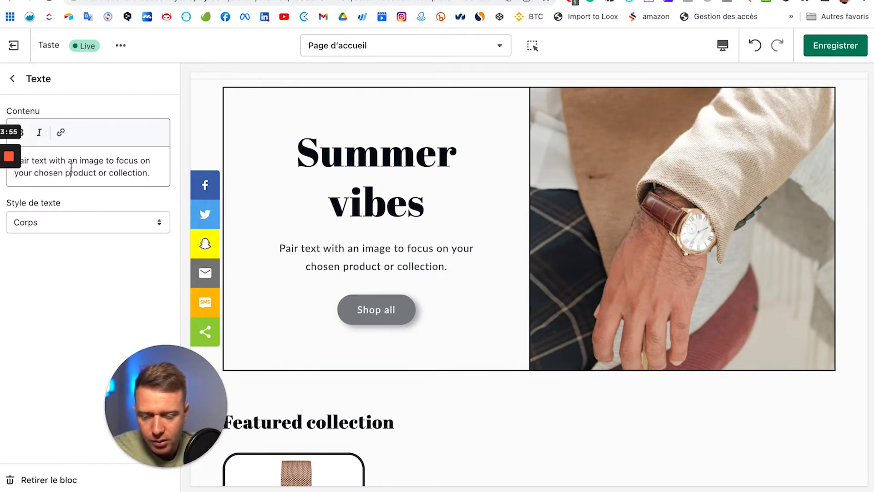
pyautogui.tripleClick(70, 173)
pyautogui.write('une')
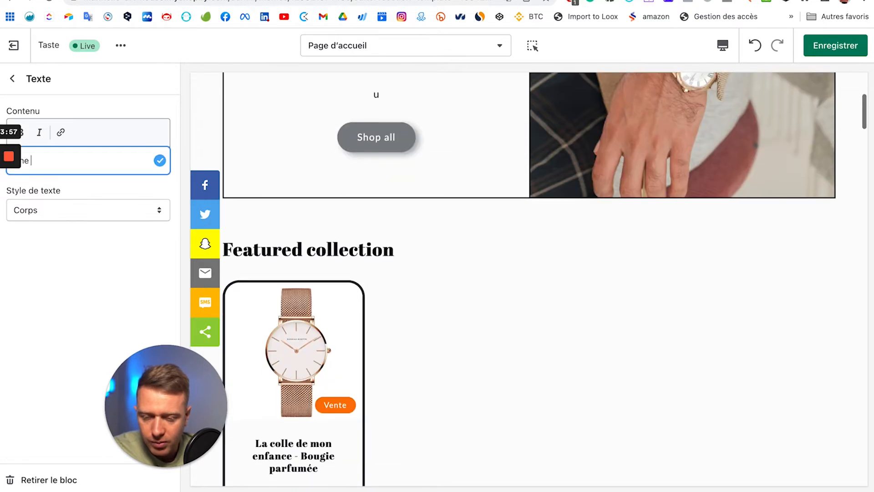
pyautogui.press('super+a')
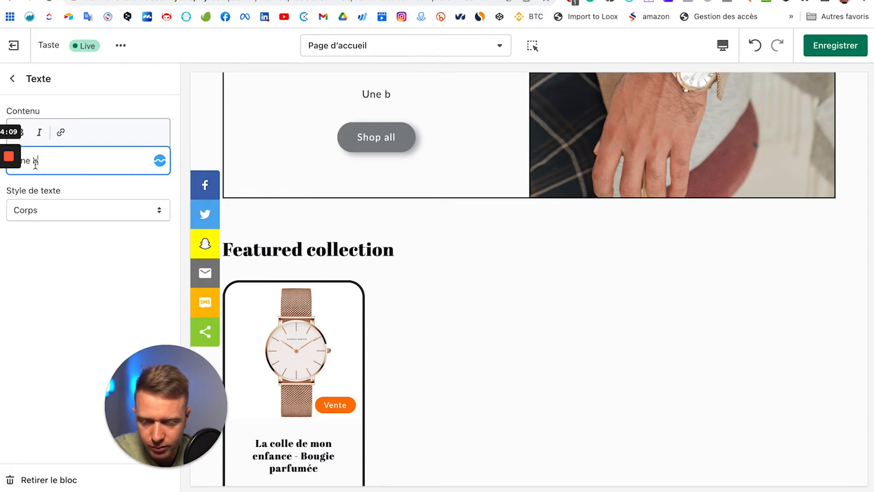
pyautogui.press('BackSpace')
pyautogui.write('collection créer pour les hommes')
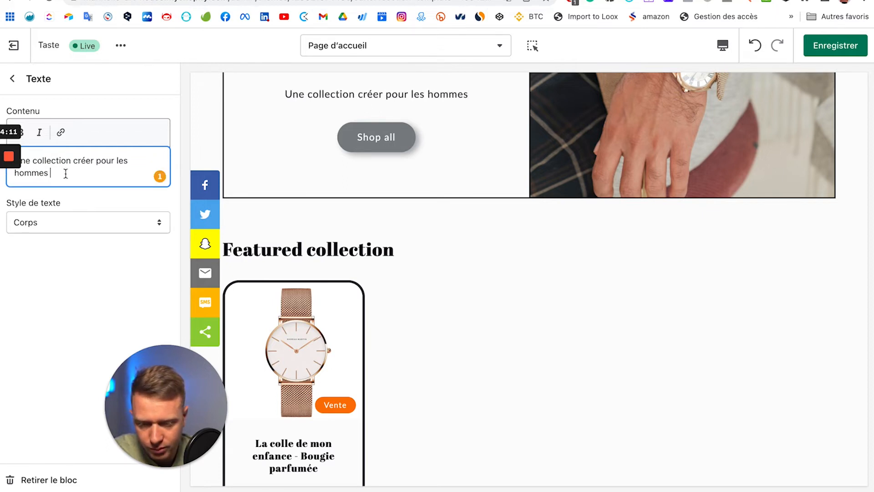
pyautogui.write('par')
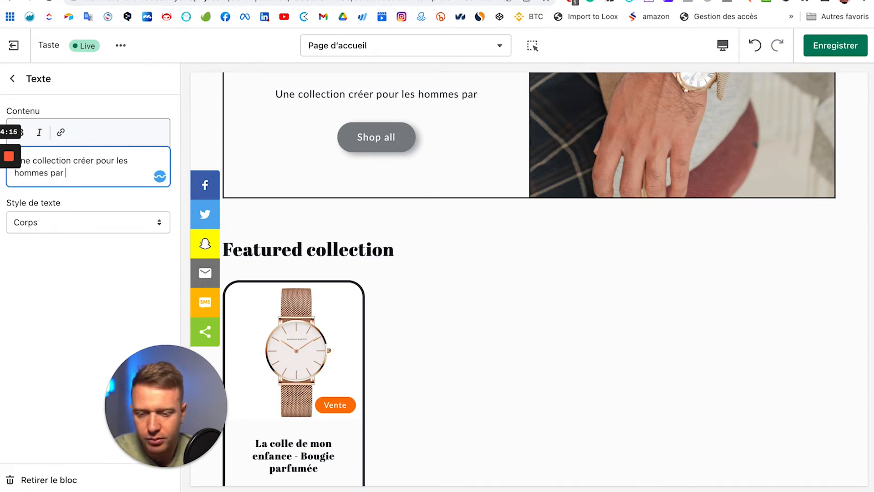
pyautogui.write(' des hommes.')
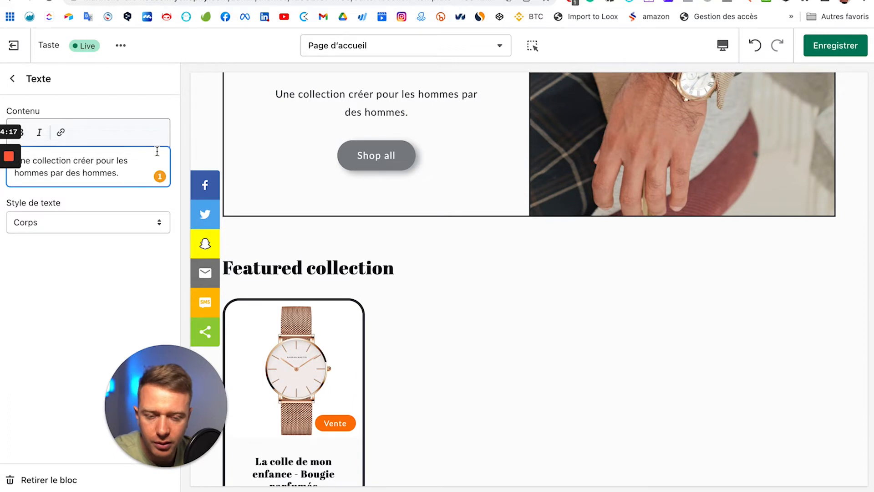
pyautogui.scroll(5, 422, 136)
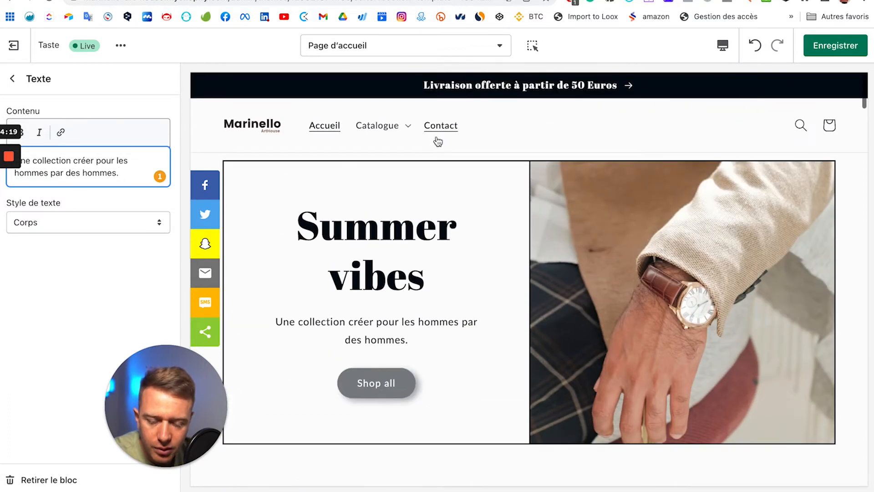
# Step: Shorten the section heading from 'Summer vibes' to 'Vibes'
pyautogui.click(12, 79)
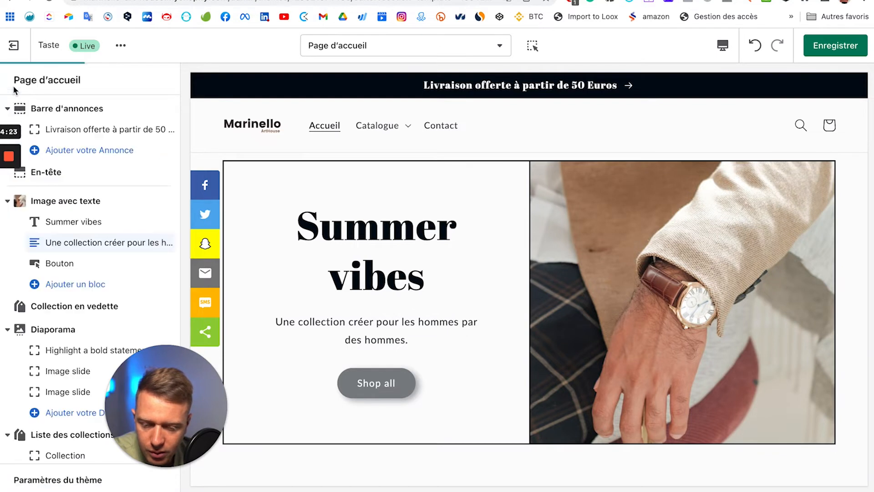
pyautogui.click(68, 232)
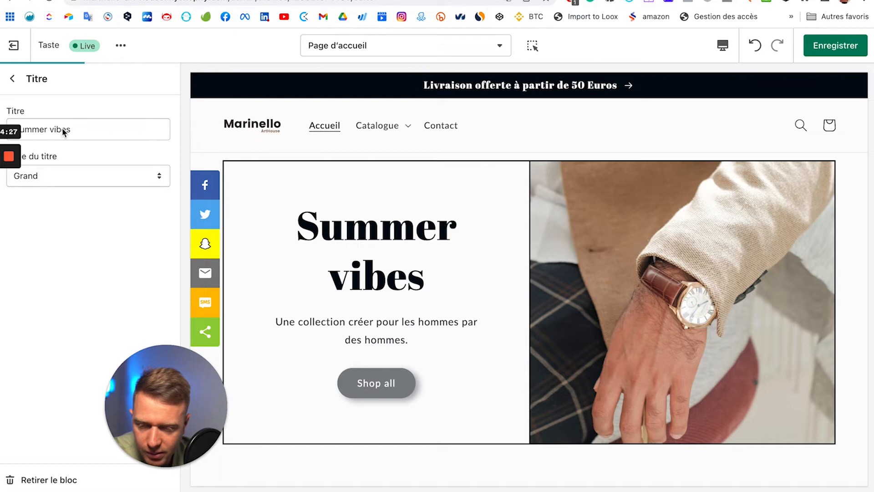
pyautogui.moveTo(55, 128); pyautogui.dragTo(3, 132)
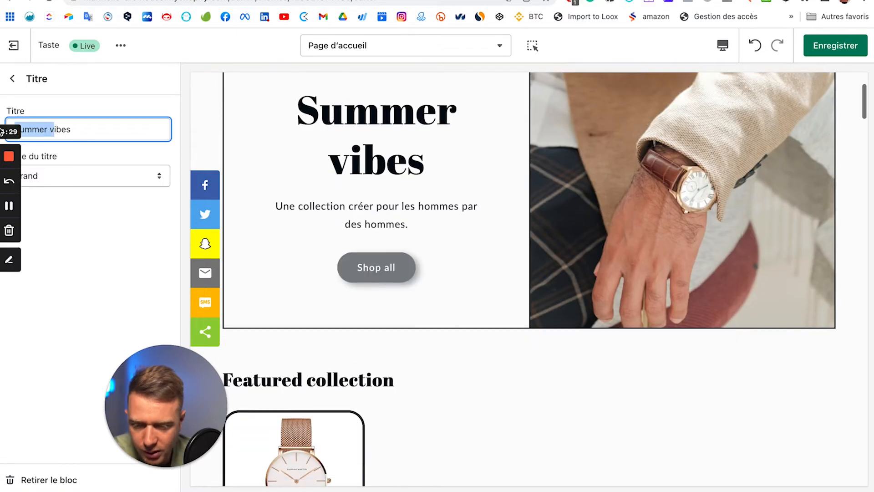
pyautogui.write('V')
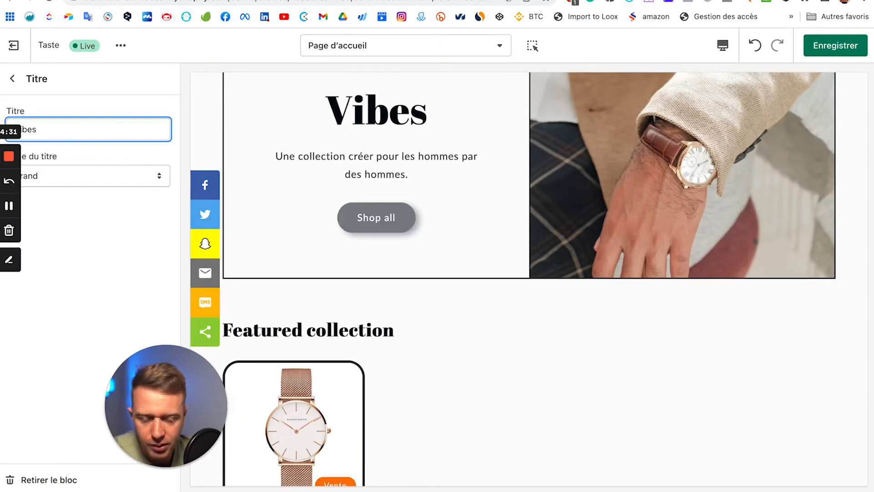
pyautogui.scroll(3, 301, 266)
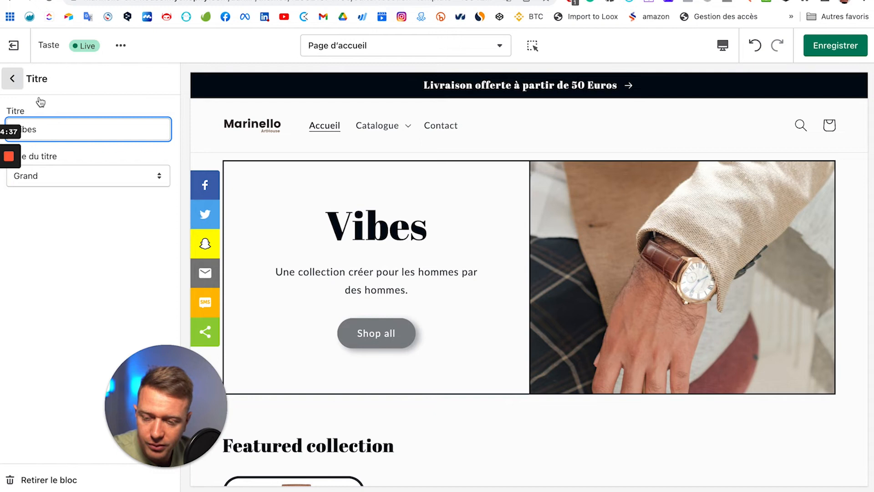
# Step: Set the Shop all button's Lien du bouton to Page d'accueil
pyautogui.click(12, 79)
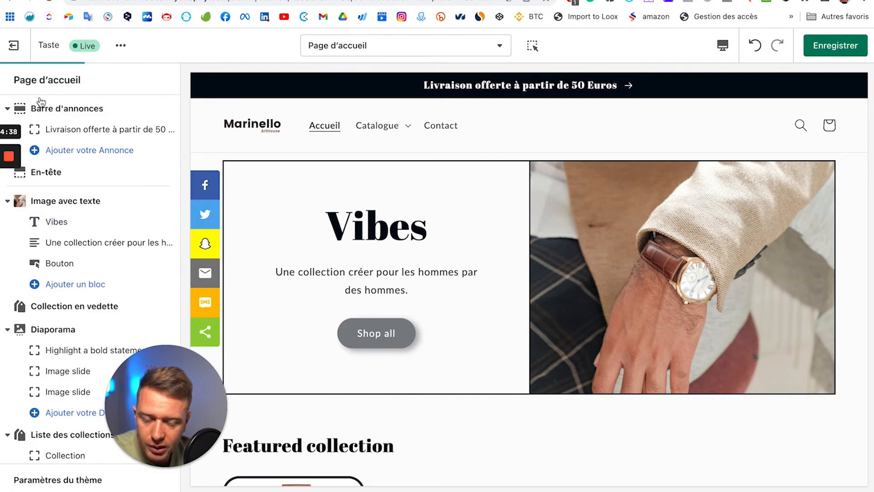
pyautogui.click(62, 266)
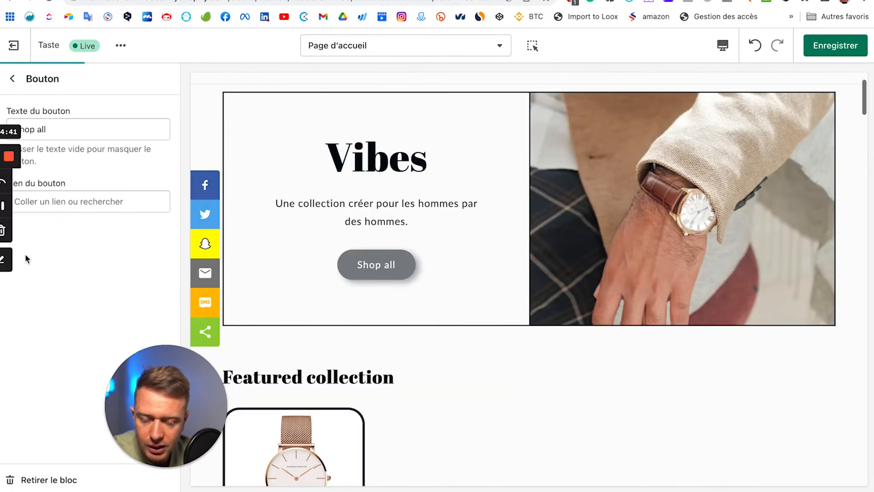
pyautogui.click(58, 203)
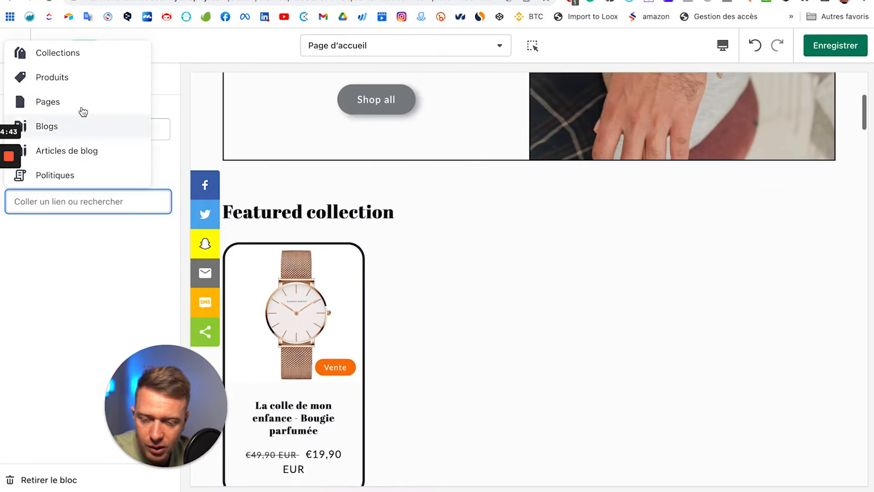
pyautogui.click(82, 58)
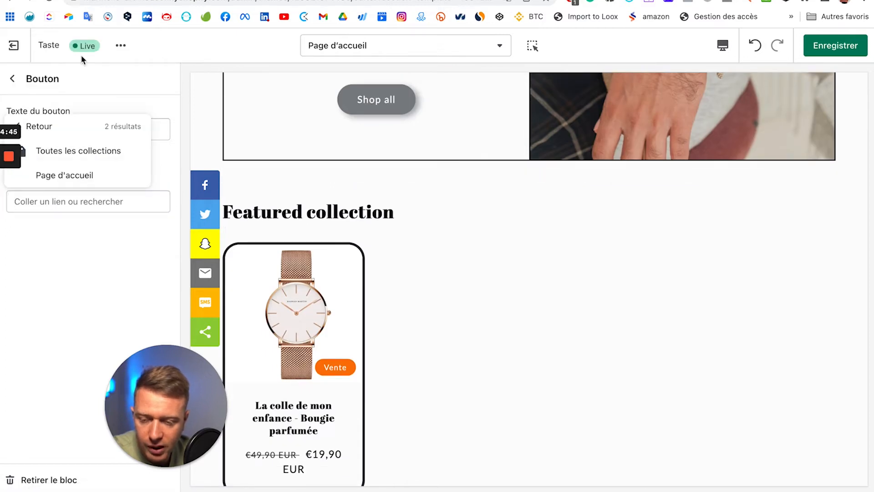
pyautogui.click(142, 186)
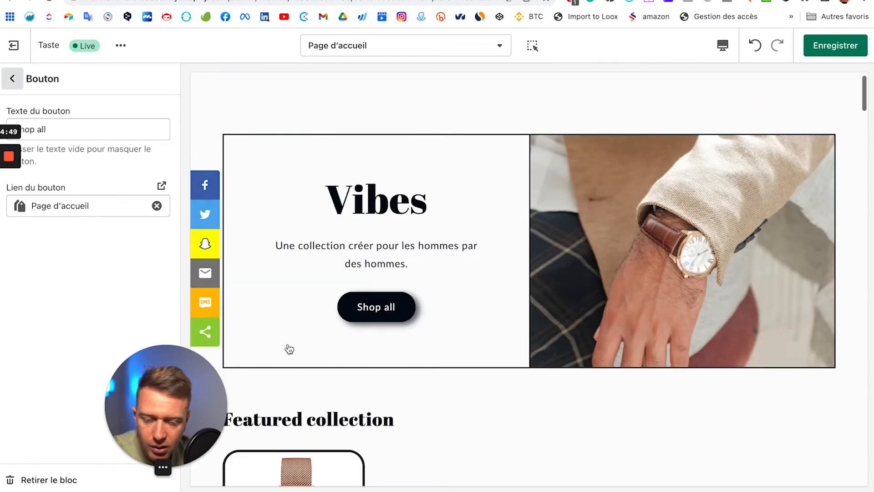
pyautogui.moveTo(189, 408); pyautogui.dragTo(95, 418)
pyautogui.click(12, 79)
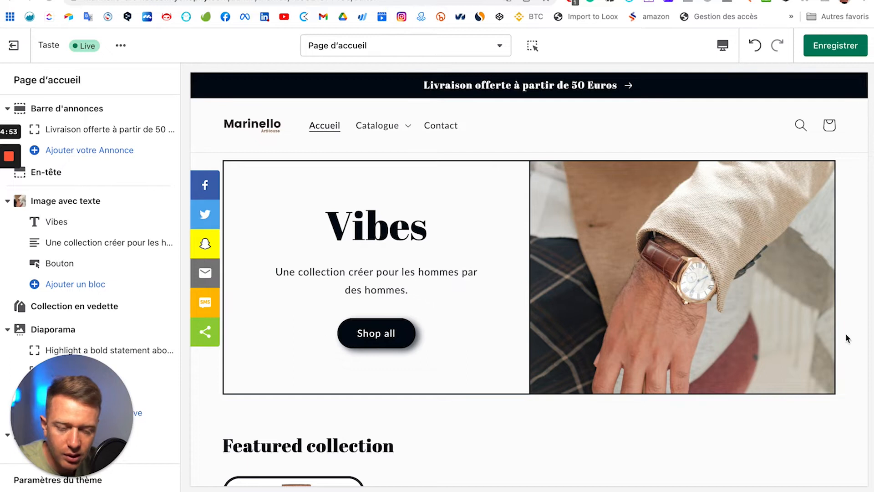
# Step: Open the Collection en vedette section and save the theme with Enregistrer
pyautogui.scroll(-7, 528, 285)
pyautogui.scroll(-3, 529, 285)
pyautogui.scroll(10, 528, 285)
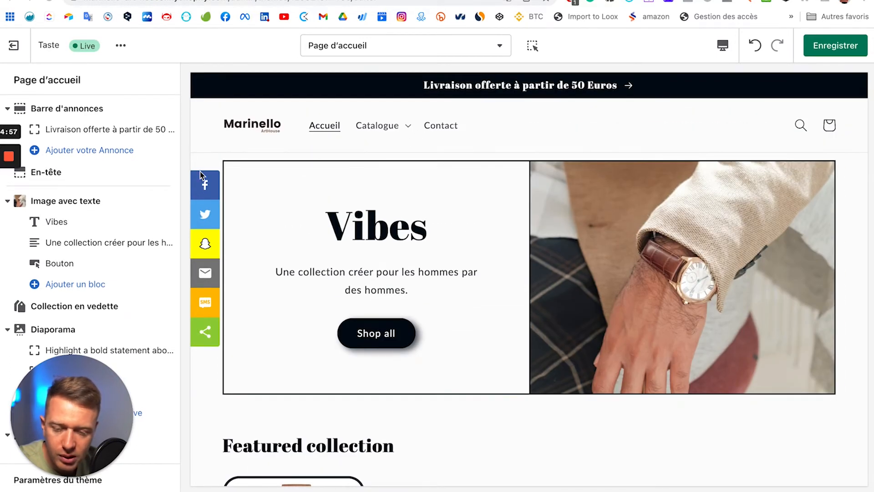
pyautogui.scroll(-2, 114, 252)
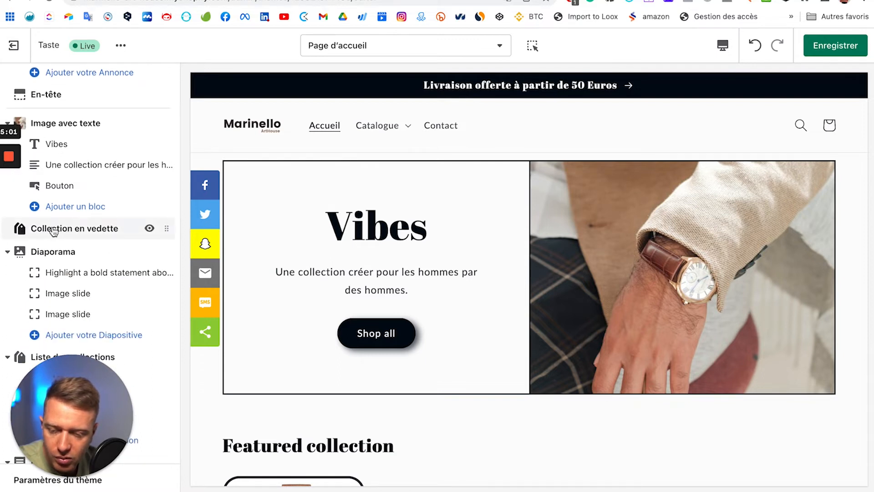
pyautogui.click(102, 228)
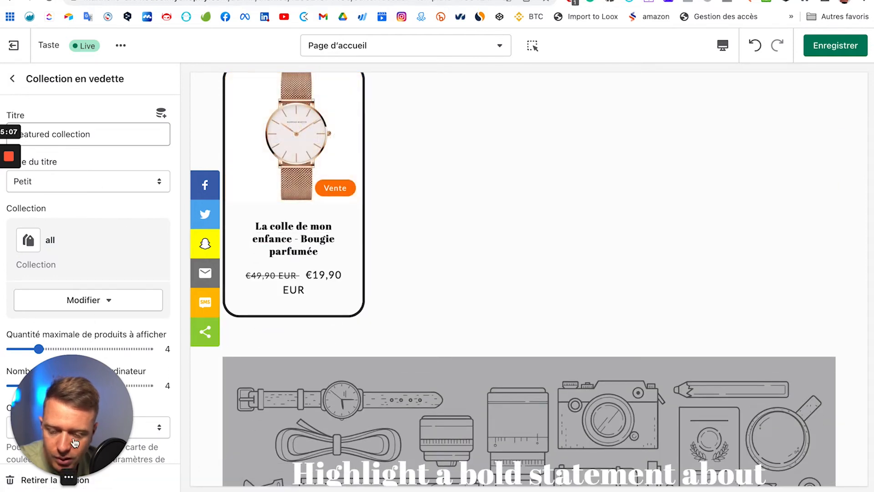
pyautogui.click(809, 55)
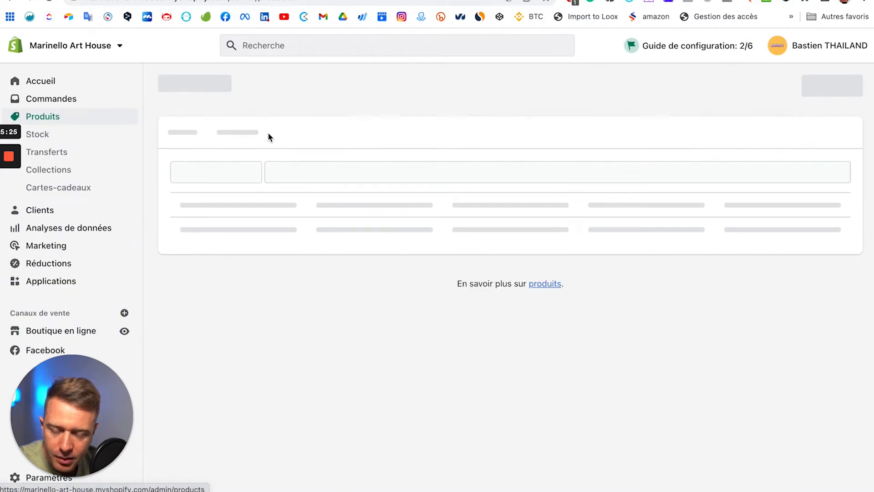
# Step: Duplicate the product as active 'Montre 3', copying images and stock quantities
pyautogui.click(173, 218)
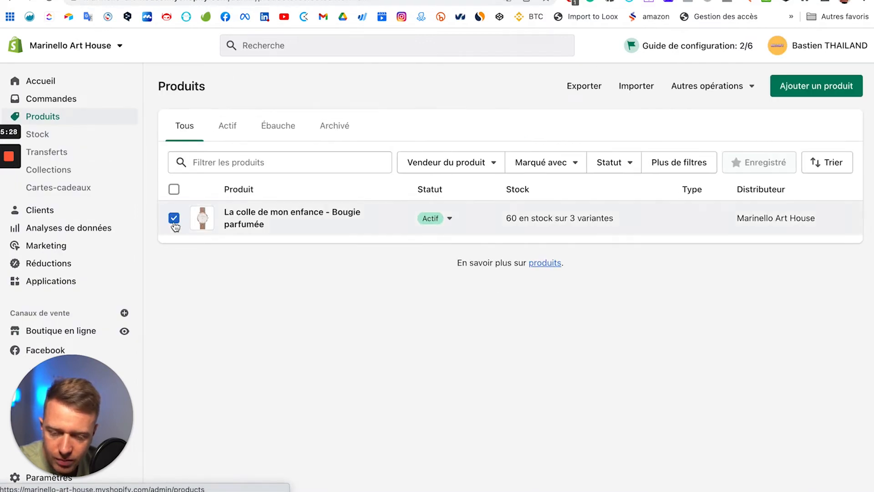
pyautogui.click(745, 90)
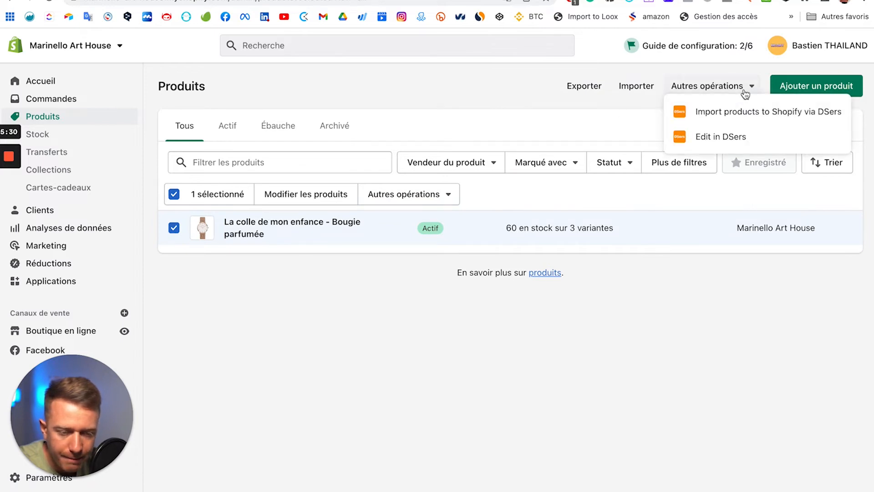
pyautogui.click(253, 226)
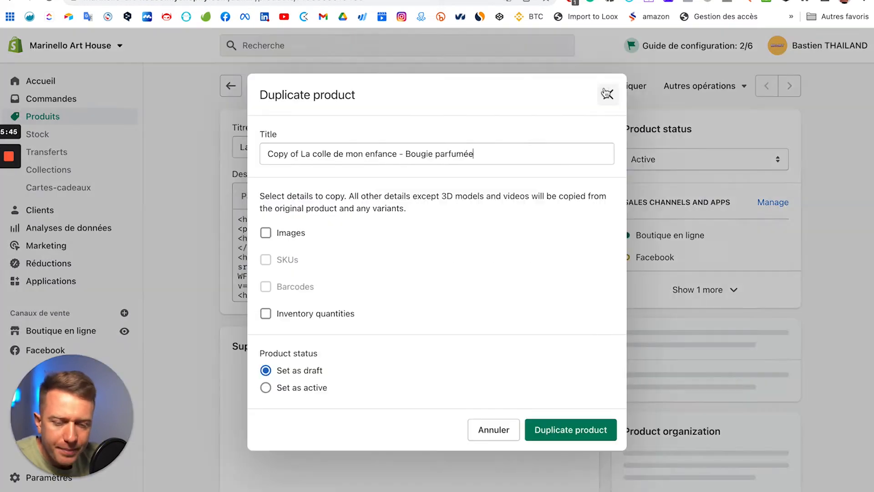
pyautogui.click(567, 429)
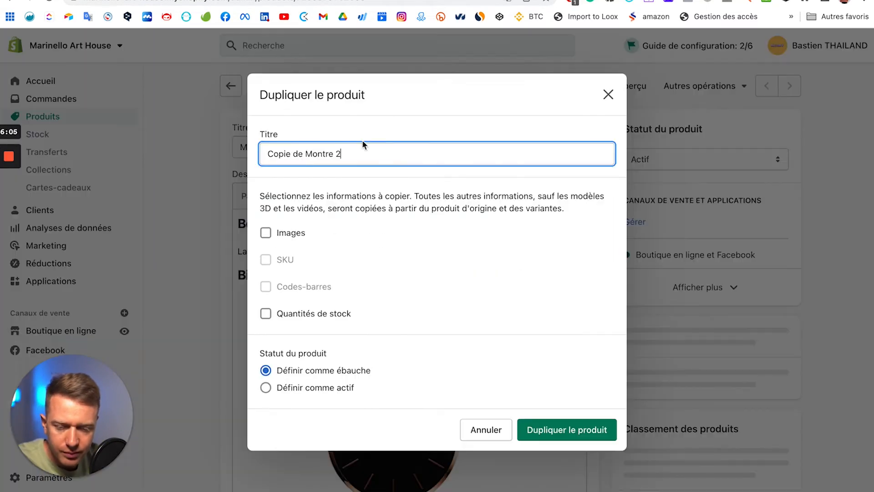
pyautogui.moveTo(305, 154); pyautogui.dragTo(248, 159)
pyautogui.press('BackSpace')
pyautogui.press('End')
pyautogui.press('BackSpace')
pyautogui.write('3')
pyautogui.click(265, 233)
pyautogui.click(266, 313)
pyautogui.click(265, 388)
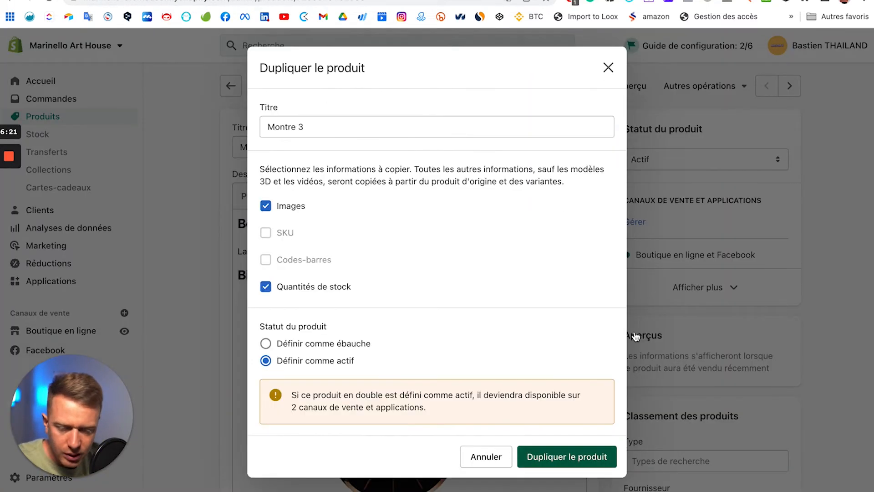
pyautogui.click(567, 455)
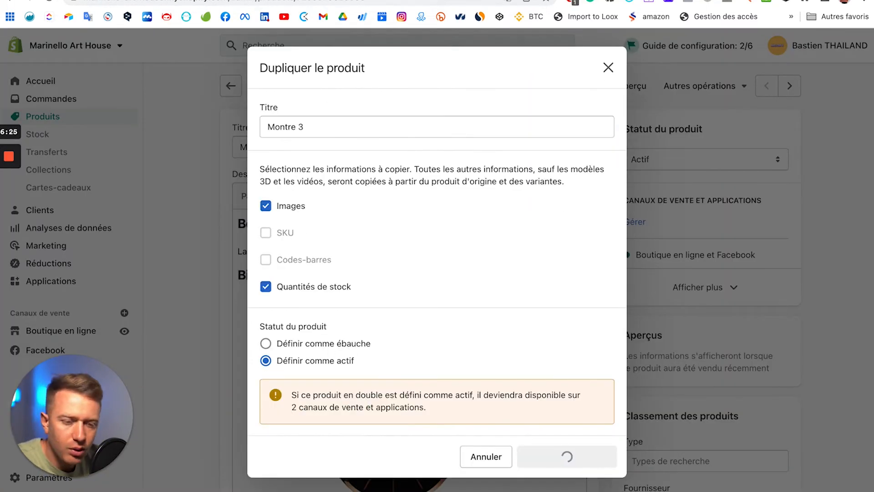
# Step: Create a second active duplicate 'Montre 4' with images and stock, then open Personnaliser
pyautogui.click(554, 87)
pyautogui.tripleClick(340, 156)
pyautogui.write('Montre 4')
pyautogui.click(266, 233)
pyautogui.click(266, 313)
pyautogui.click(265, 387)
pyautogui.click(565, 455)
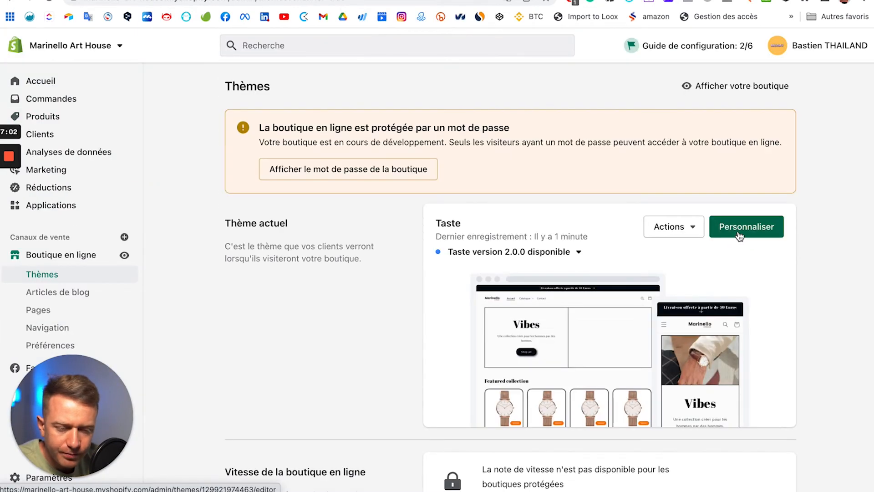
pyautogui.click(740, 234)
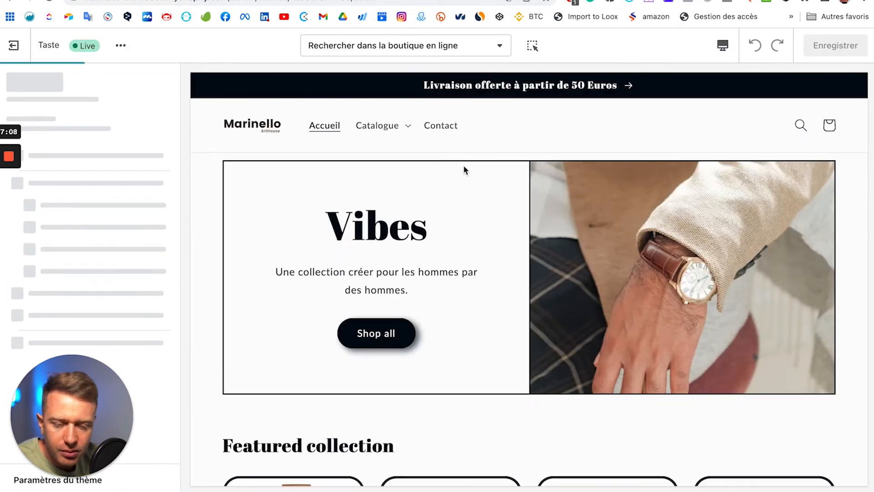
# Step: Drag the Bannière avec image section up to sit just below Collection en vedette
pyautogui.scroll(-6, 468, 173)
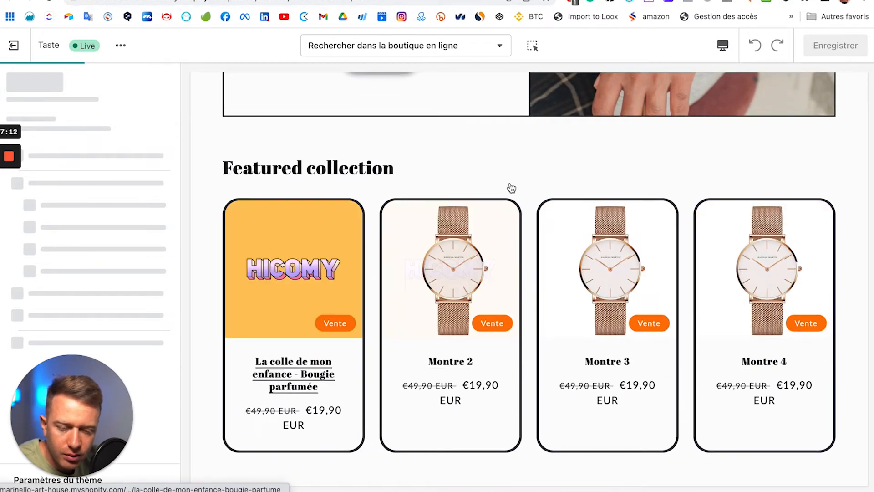
pyautogui.scroll(-9, 561, 154)
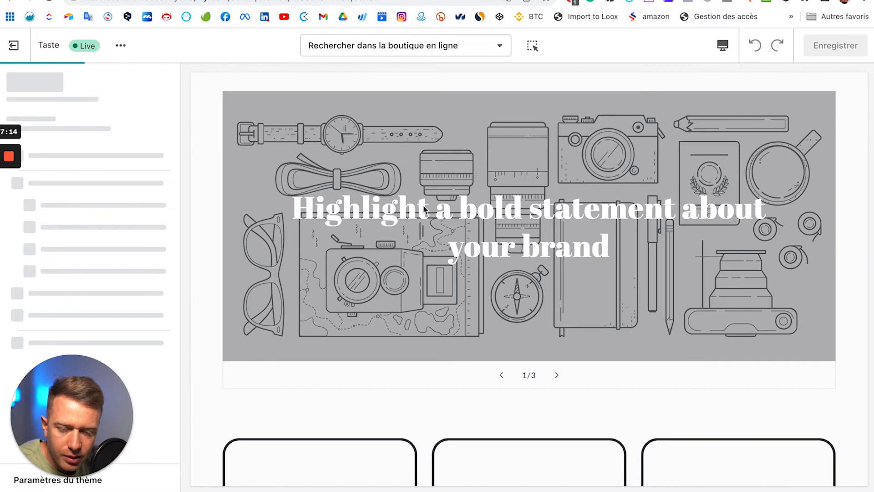
pyautogui.scroll(-1, 328, 200)
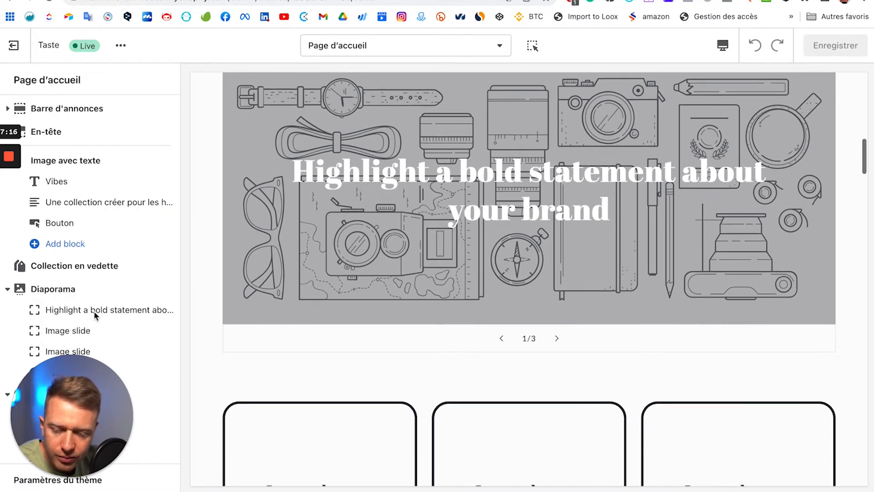
pyautogui.scroll(-8, 107, 347)
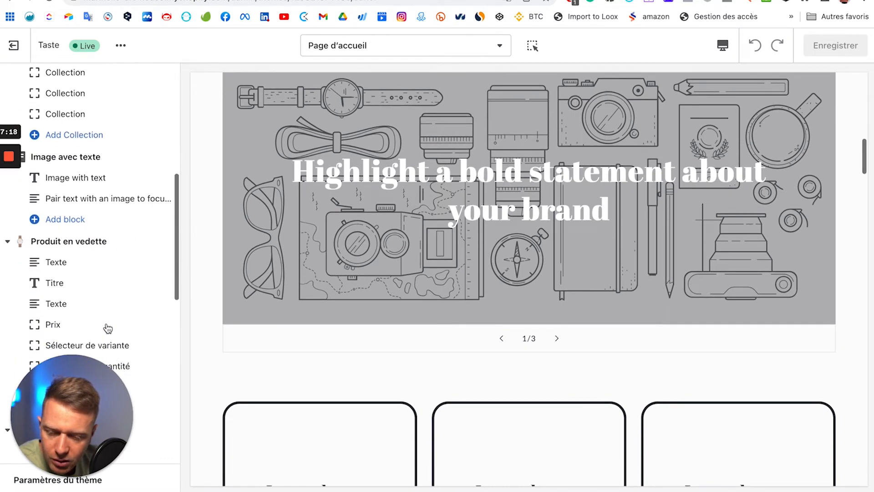
pyautogui.scroll(-7, 107, 328)
pyautogui.moveTo(164, 281)
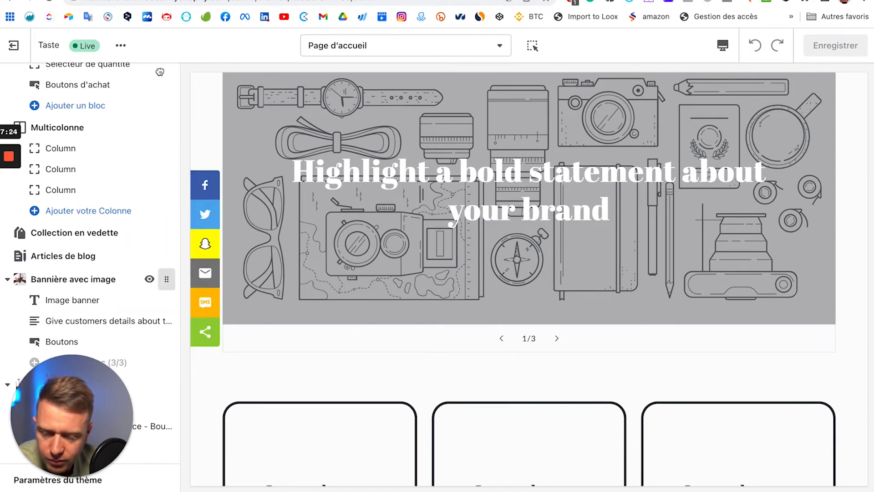
pyautogui.moveTo(164, 76); pyautogui.dragTo(163, 60)
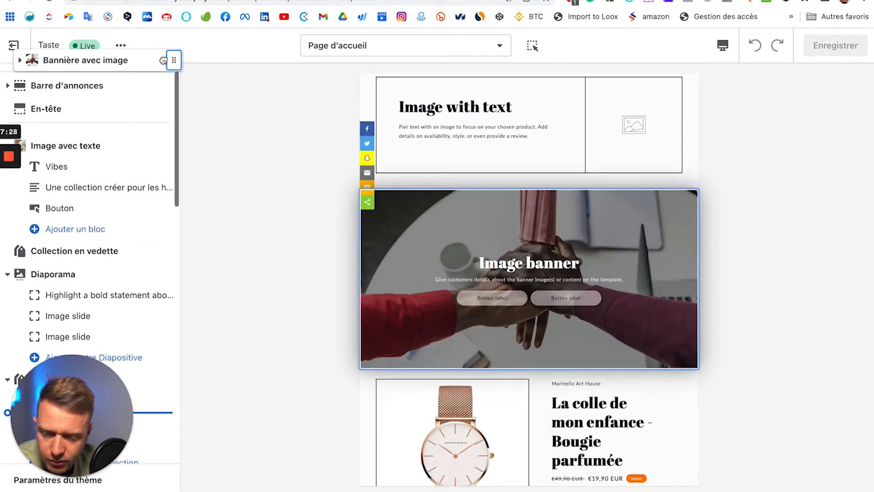
pyautogui.moveTo(127, 273)
pyautogui.mouseDown()
pyautogui.moveTo(131, 312)
pyautogui.moveTo(129, 269)
pyautogui.mouseUp()
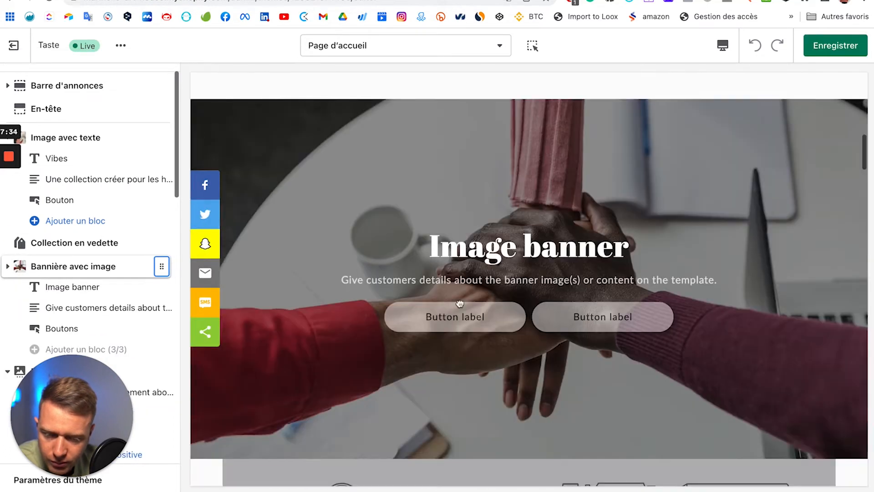
pyautogui.scroll(5, 549, 314)
pyautogui.scroll(-10, 549, 314)
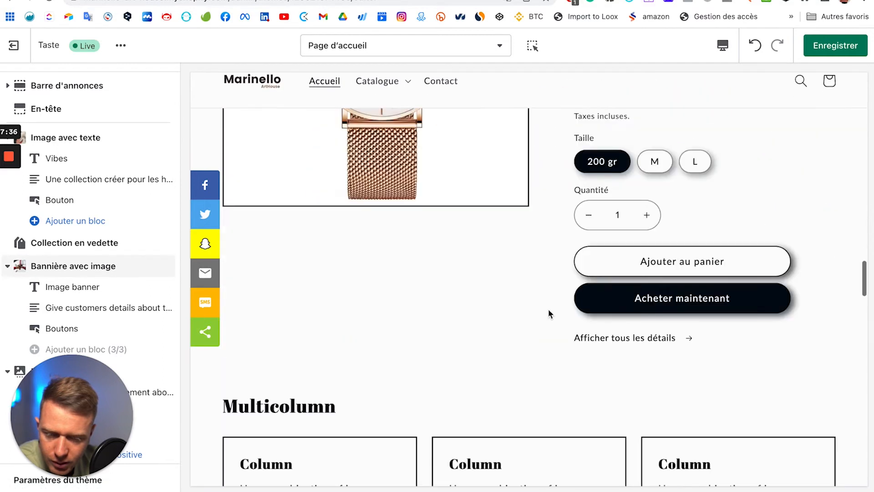
pyautogui.scroll(15, 550, 315)
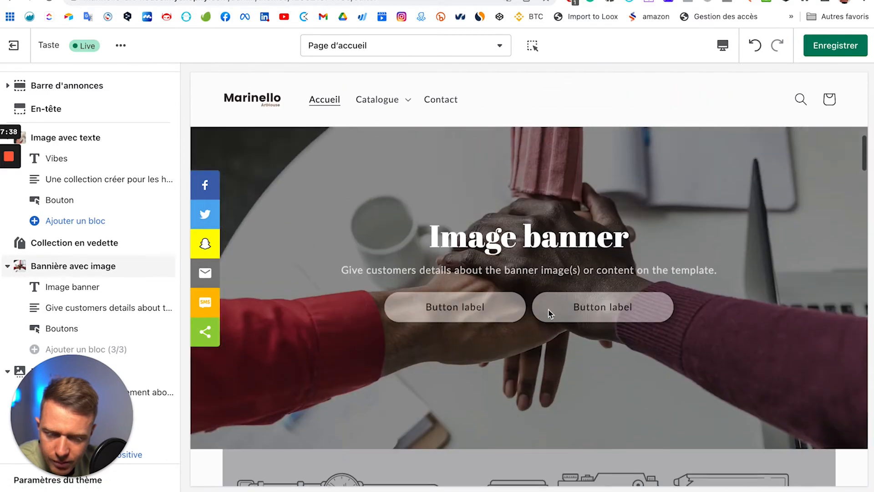
pyautogui.scroll(-4, 550, 315)
# Step: Delete the Bannière avec image section using Retirer la section
pyautogui.scroll(-8, 549, 314)
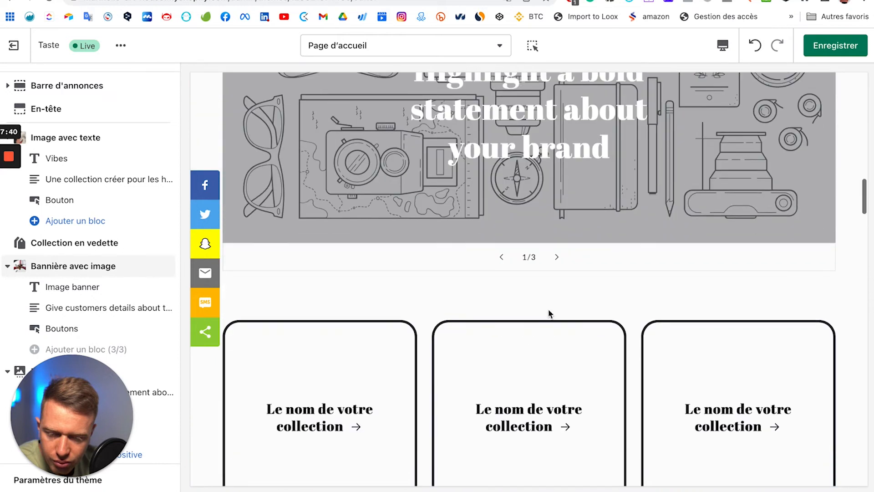
pyautogui.scroll(12, 548, 309)
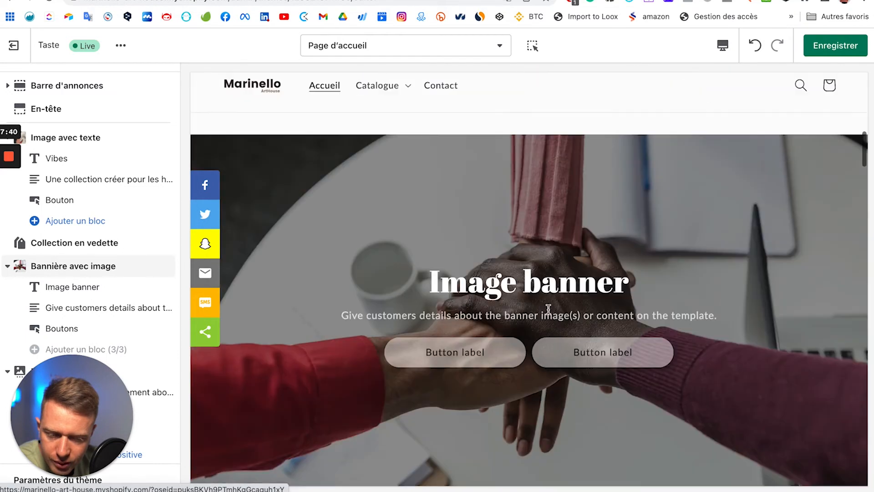
pyautogui.click(104, 266)
pyautogui.scroll(-10, 151, 400)
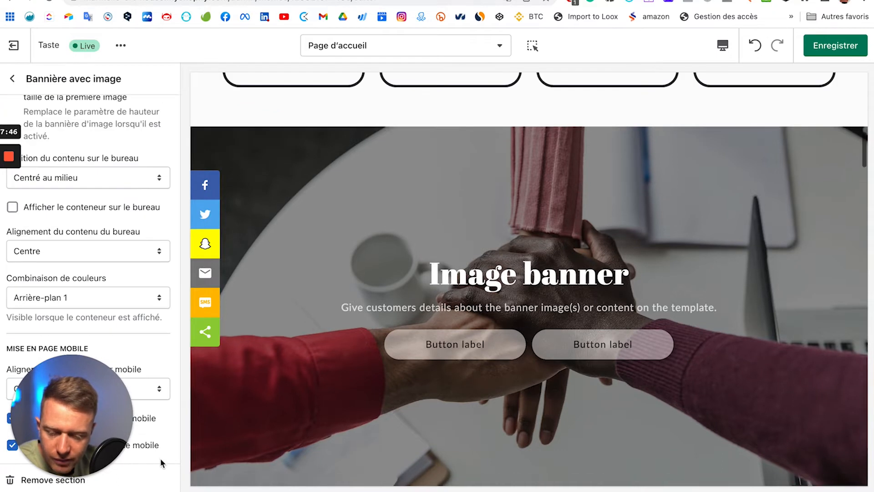
pyautogui.scroll(1, 59, 405)
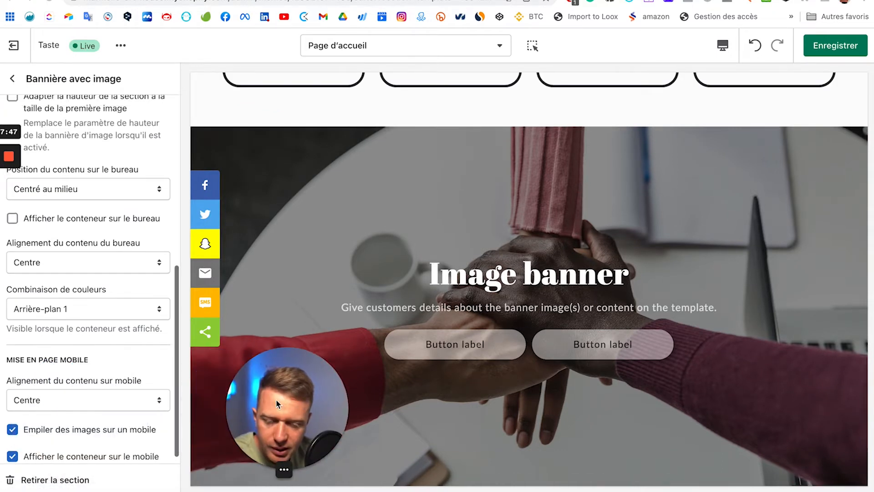
pyautogui.click(56, 480)
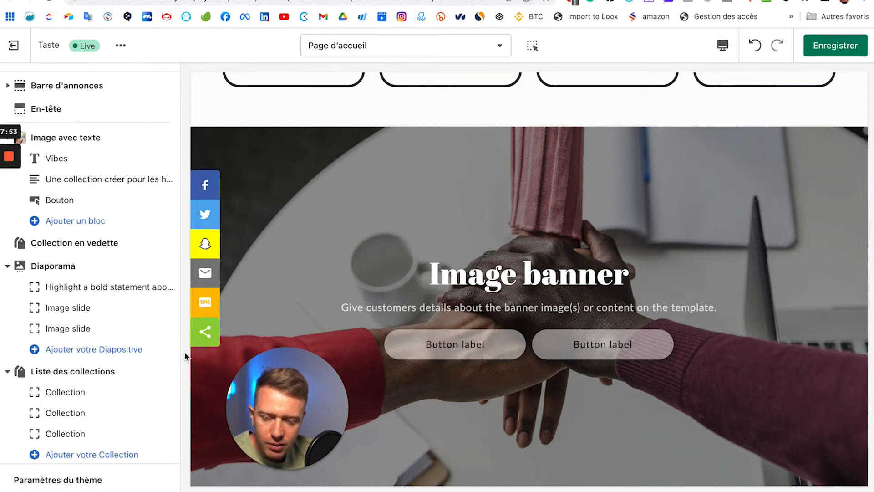
pyautogui.moveTo(284, 396); pyautogui.dragTo(21, 415)
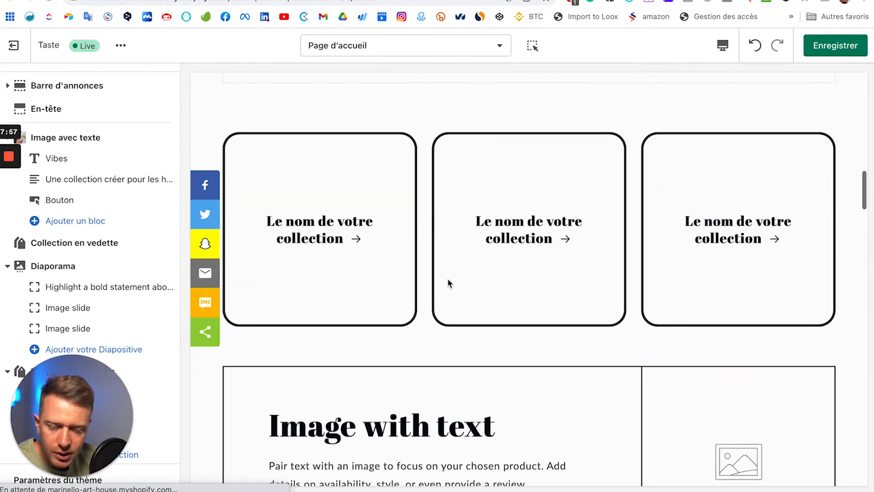
pyautogui.scroll(9, 448, 279)
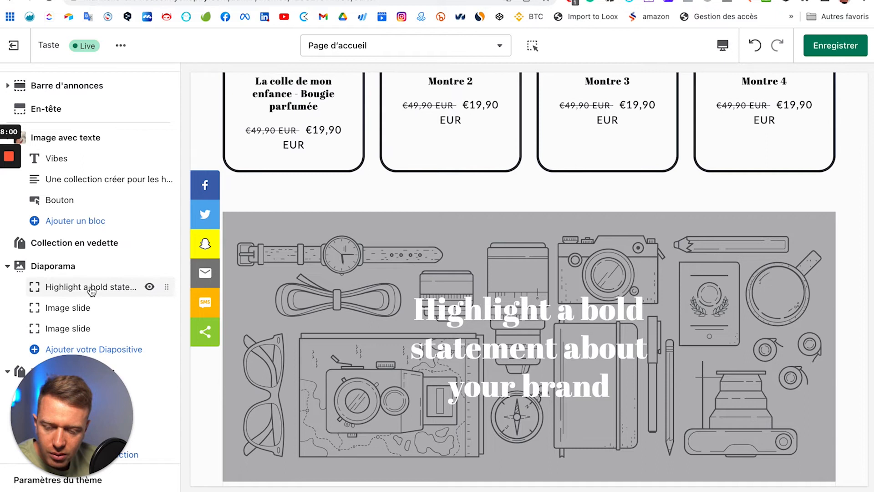
# Step: Collapse the extra slides and search the first slide's free stock images for watch photos
pyautogui.click(151, 328)
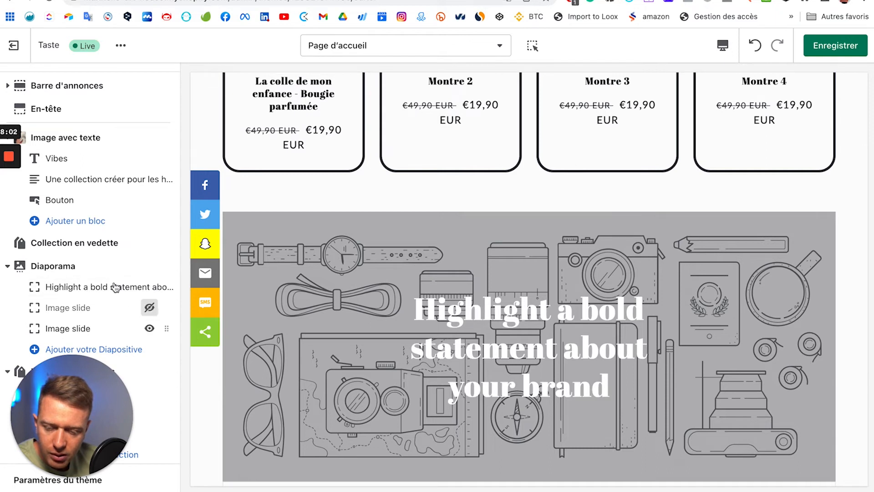
pyautogui.click(63, 288)
pyautogui.click(90, 148)
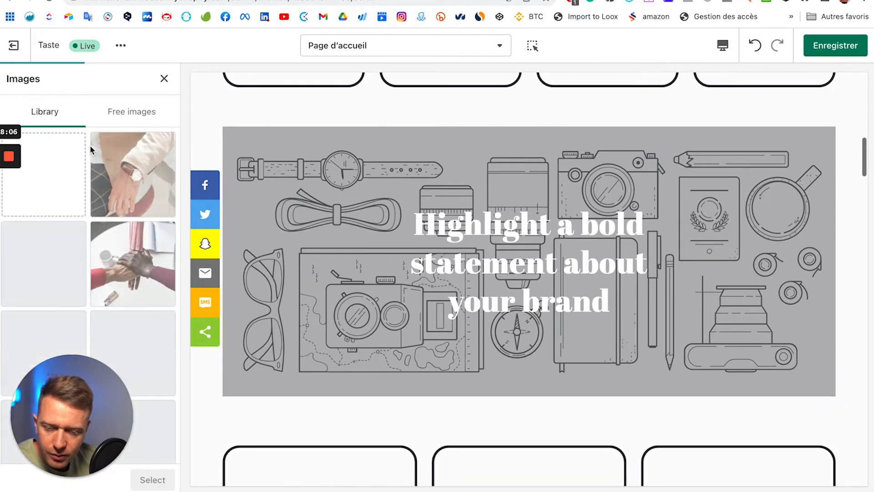
pyautogui.click(131, 115)
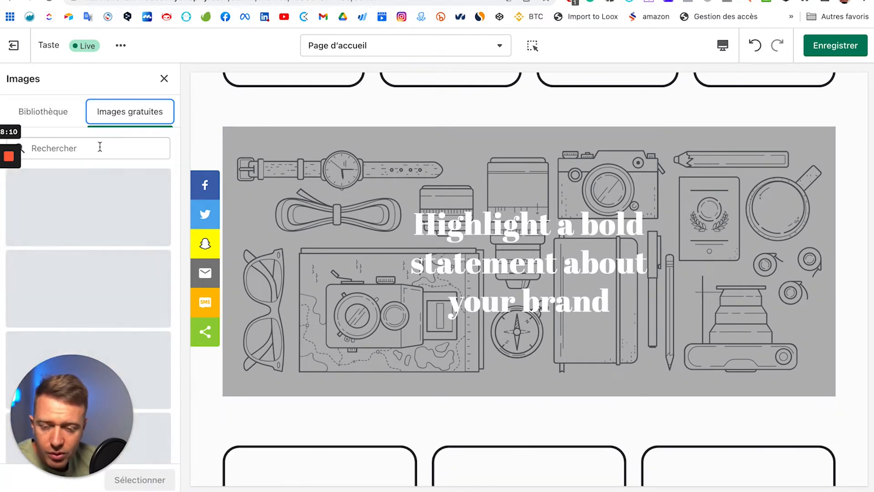
pyautogui.click(100, 146)
pyautogui.write('watch')
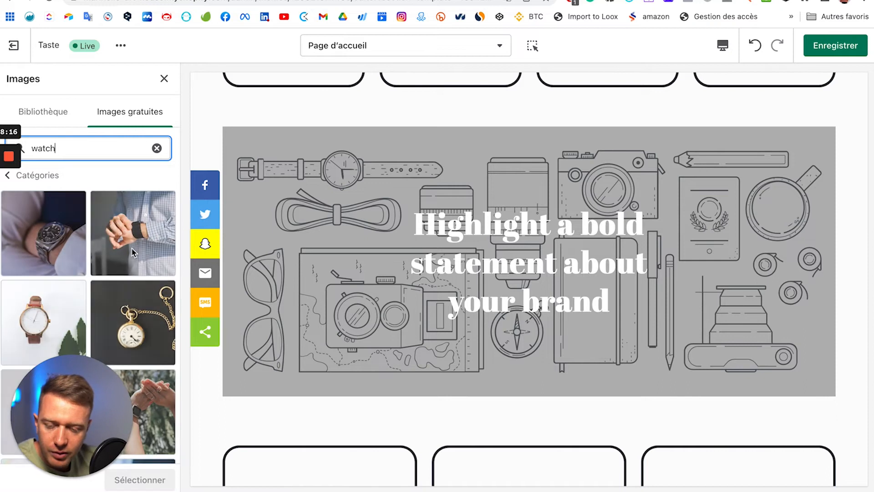
# Step: Load more watch results, pick the white T-shirt photo and confirm with Sélectionner
pyautogui.scroll(-3, 124, 248)
pyautogui.scroll(-10, 127, 253)
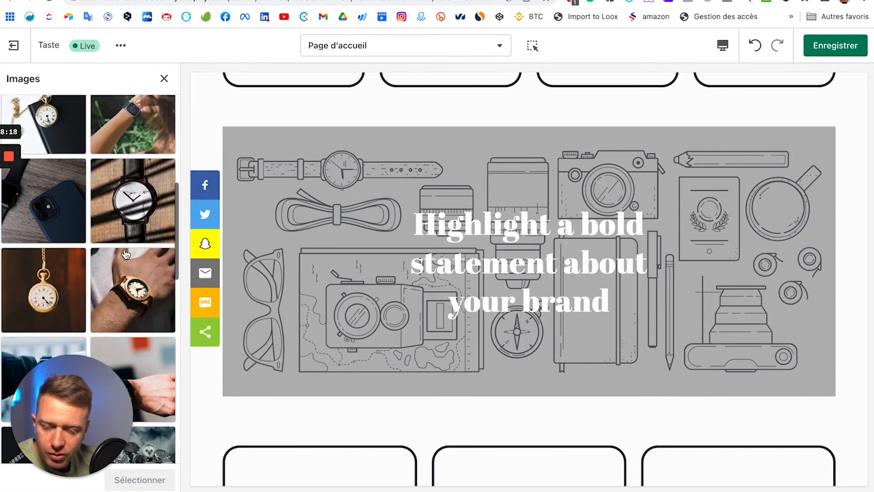
pyautogui.scroll(-5, 126, 253)
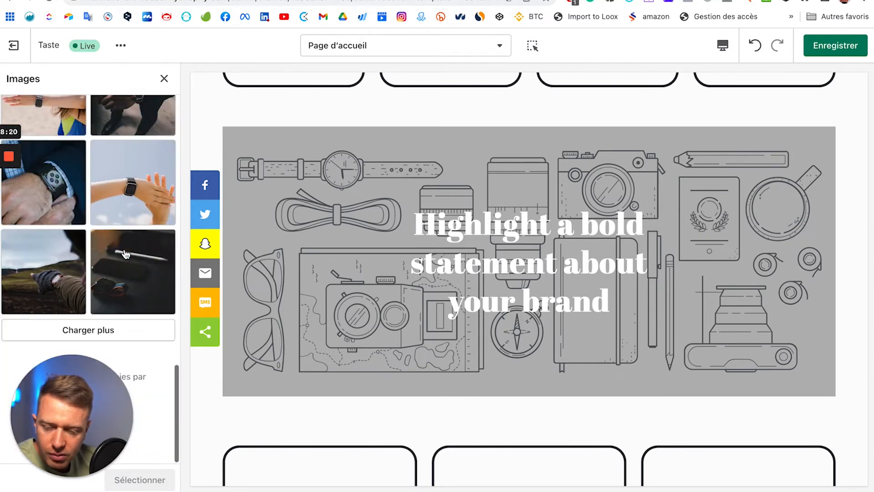
pyautogui.click(128, 331)
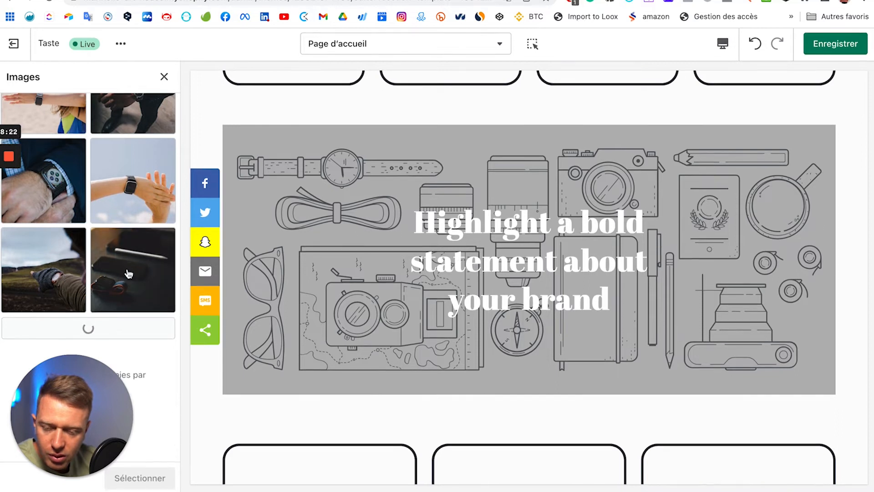
pyautogui.scroll(-5, 130, 272)
pyautogui.scroll(-4, 130, 272)
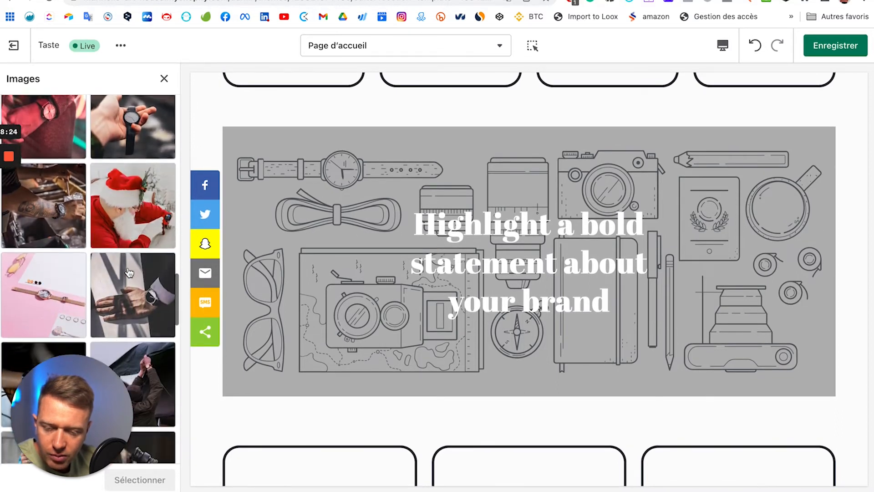
pyautogui.scroll(-5, 111, 274)
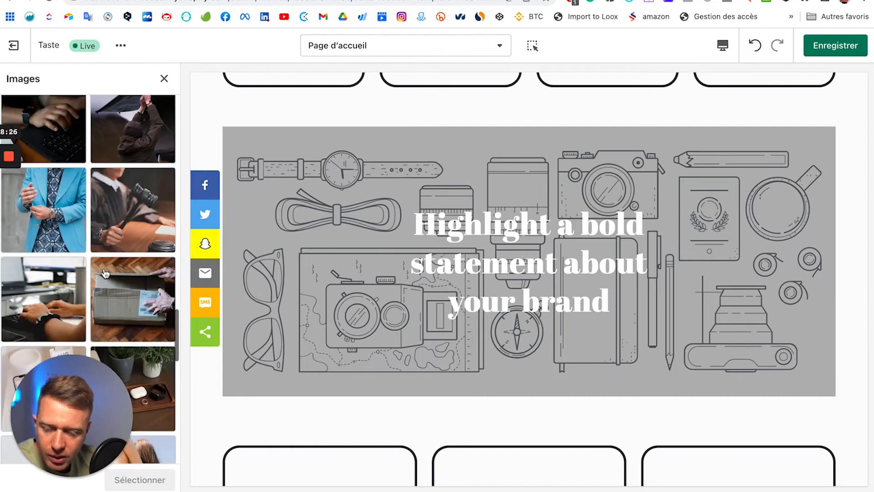
pyautogui.scroll(-4, 91, 257)
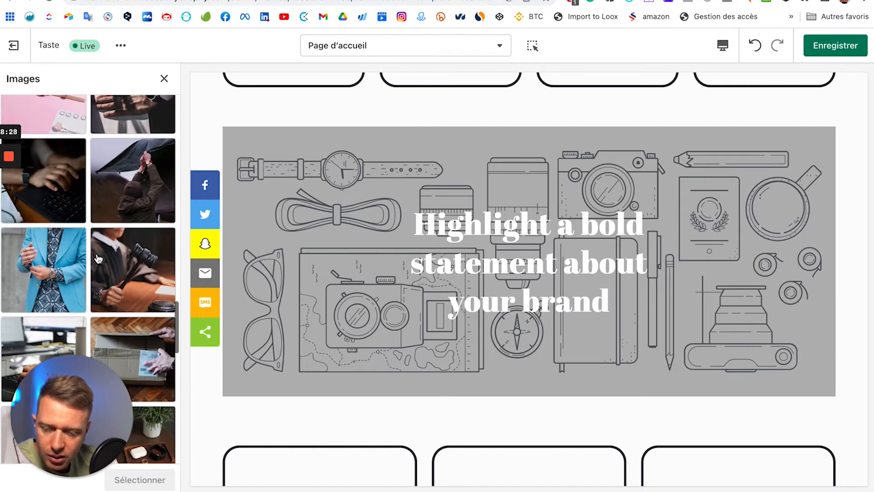
pyautogui.scroll(-4, 92, 260)
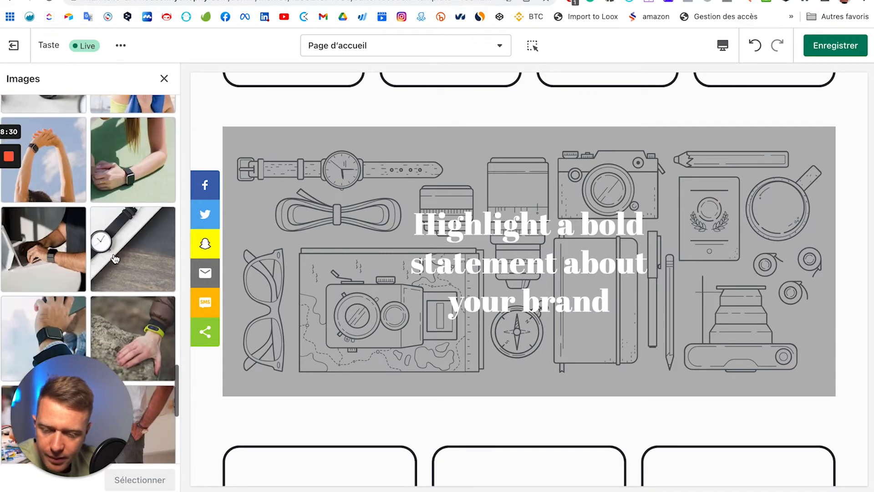
pyautogui.click(52, 259)
pyautogui.scroll(-2, 105, 273)
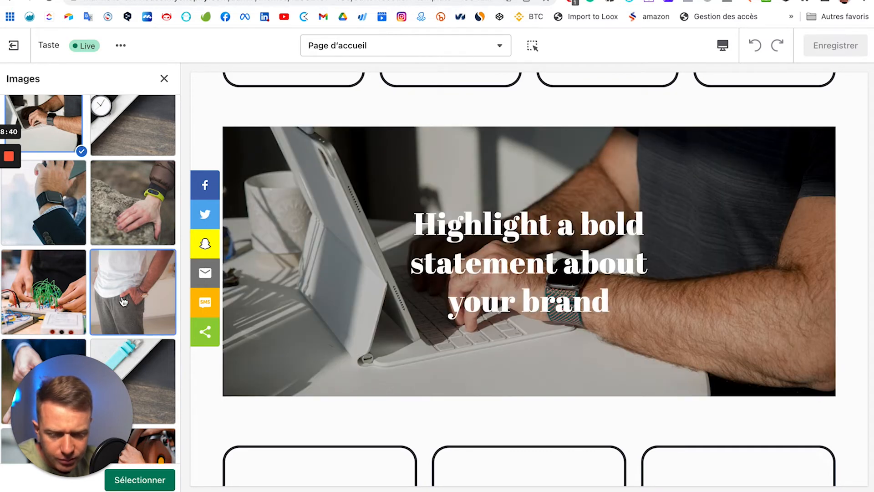
pyautogui.click(130, 303)
pyautogui.scroll(-3, 105, 233)
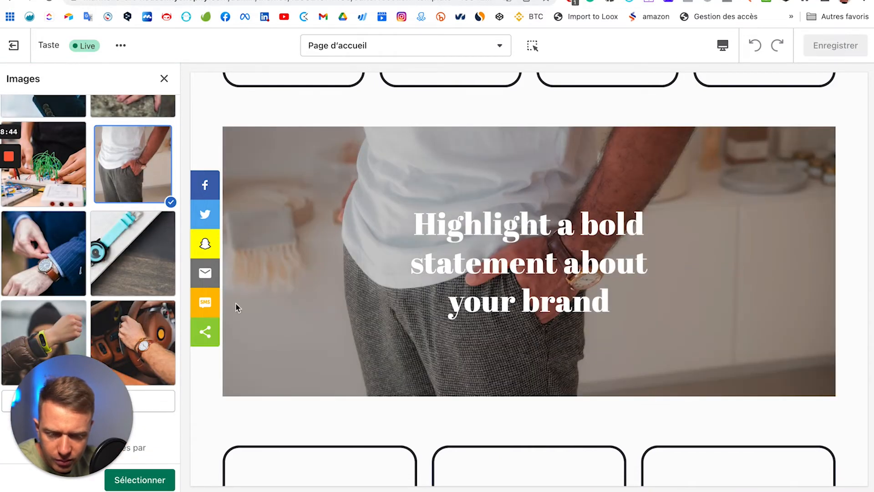
pyautogui.scroll(13, 381, 301)
pyautogui.scroll(-13, 381, 302)
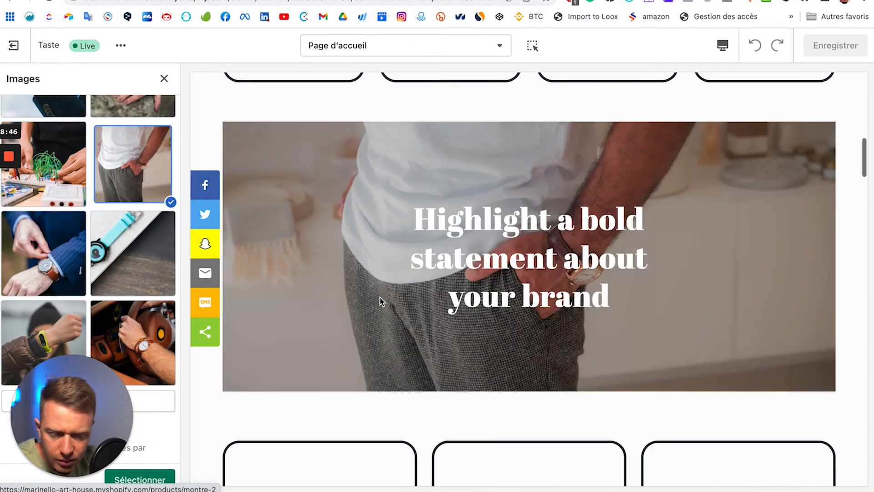
pyautogui.scroll(-3, 381, 301)
pyautogui.scroll(7, 381, 302)
pyautogui.scroll(-4, 380, 302)
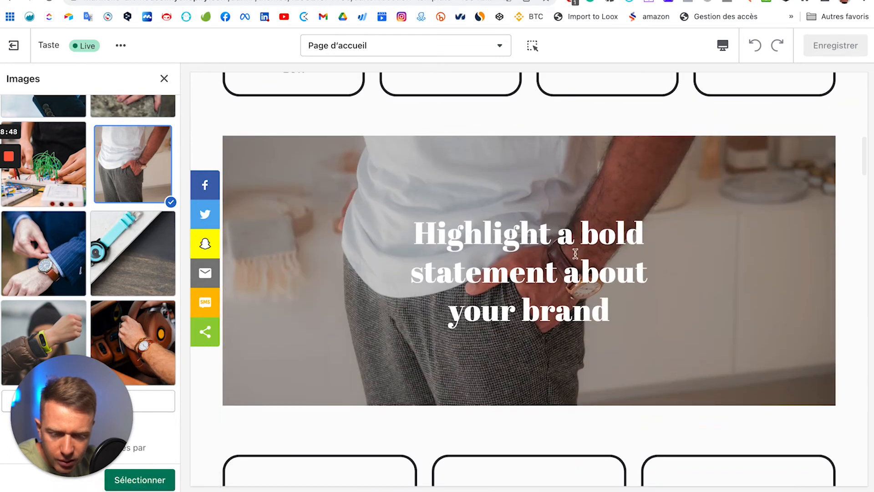
pyautogui.click(162, 487)
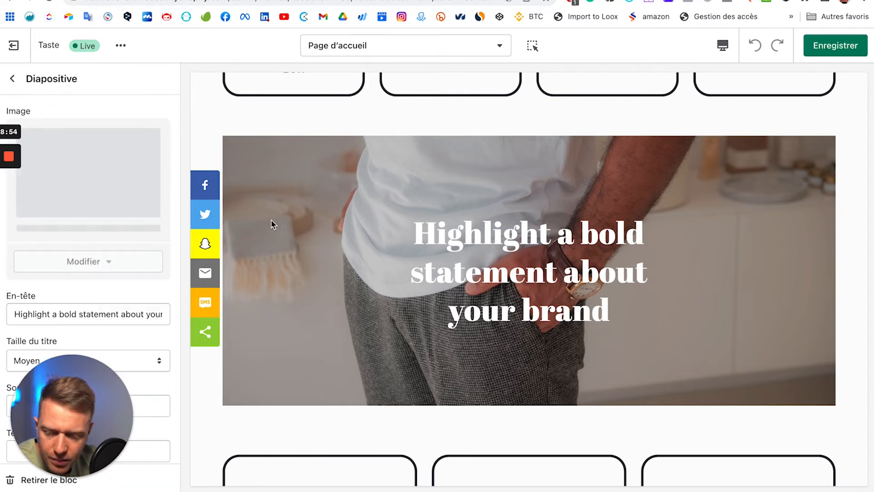
# Step: Enter 'Découvrez la collection Mongo Watch' in the slide's En-tête and choose Petit title size
pyautogui.scroll(-3, 129, 273)
pyautogui.click(113, 258)
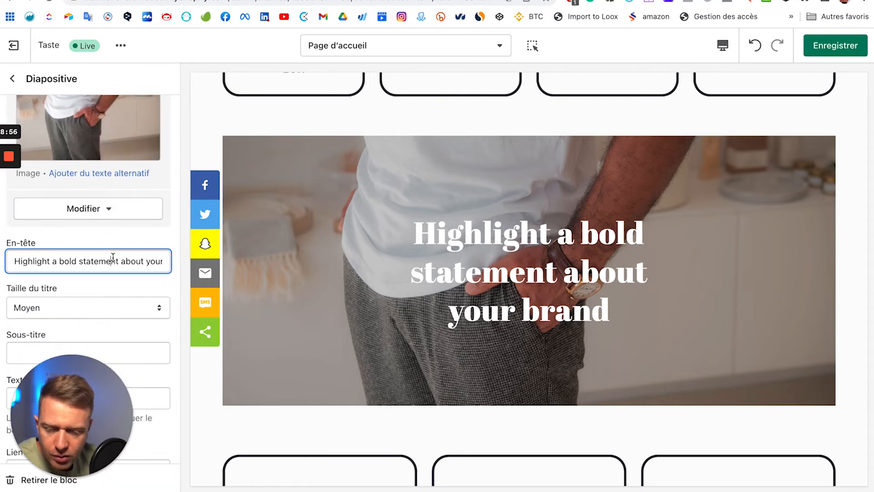
pyautogui.tripleClick(112, 258)
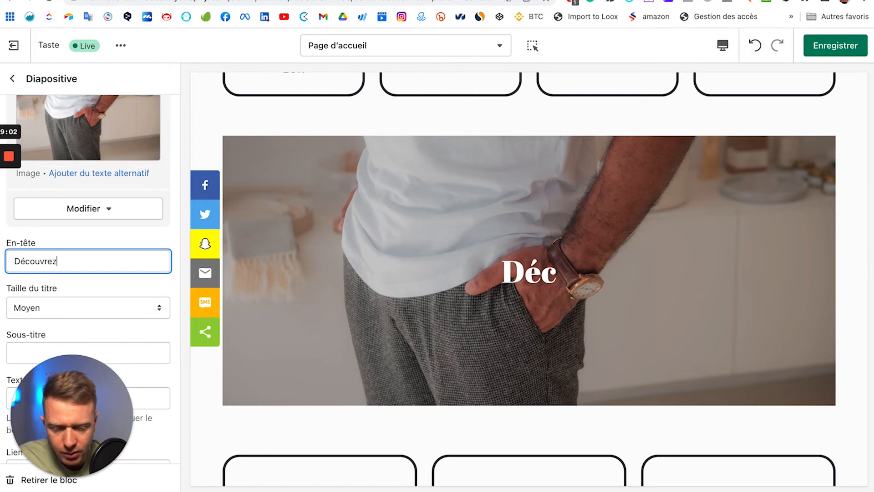
pyautogui.write('ongo ')
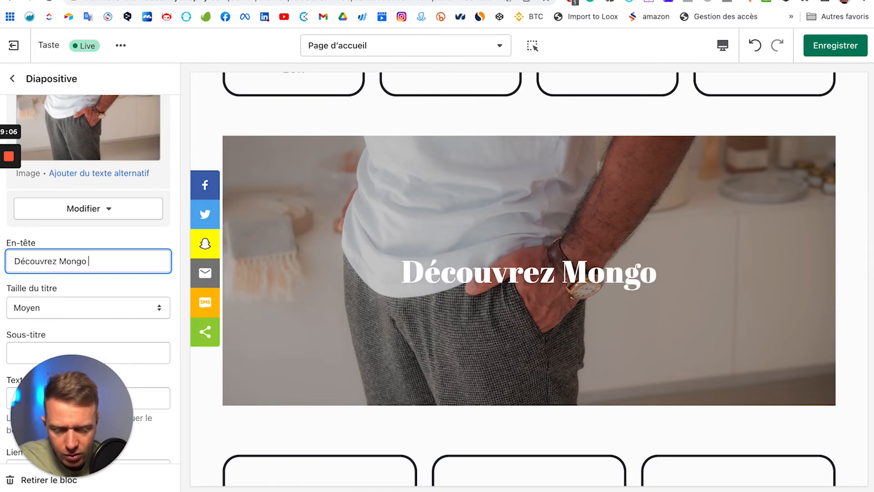
pyautogui.write('Watch')
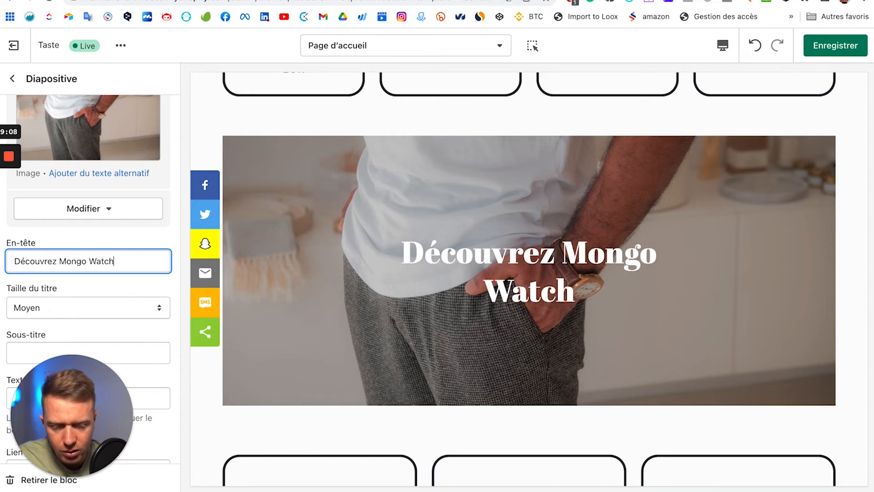
pyautogui.write(' co')
pyautogui.press('BackSpace')
pyautogui.press('BackSpace')
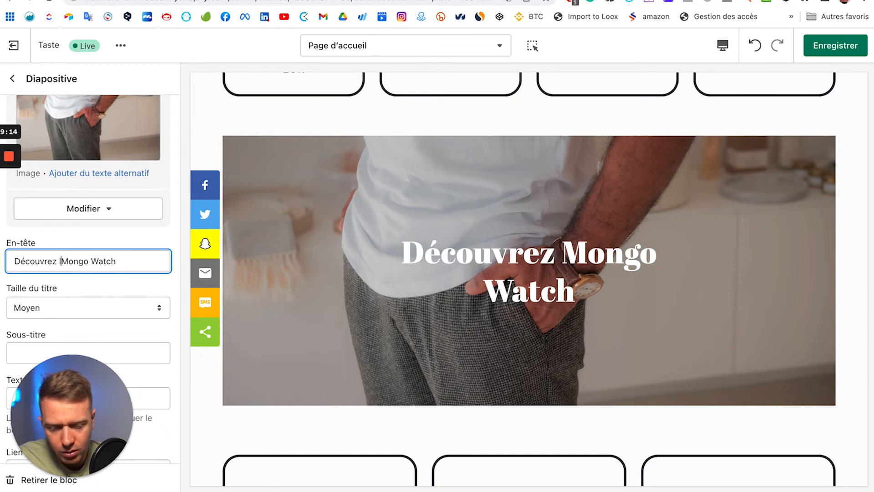
pyautogui.write('la collection')
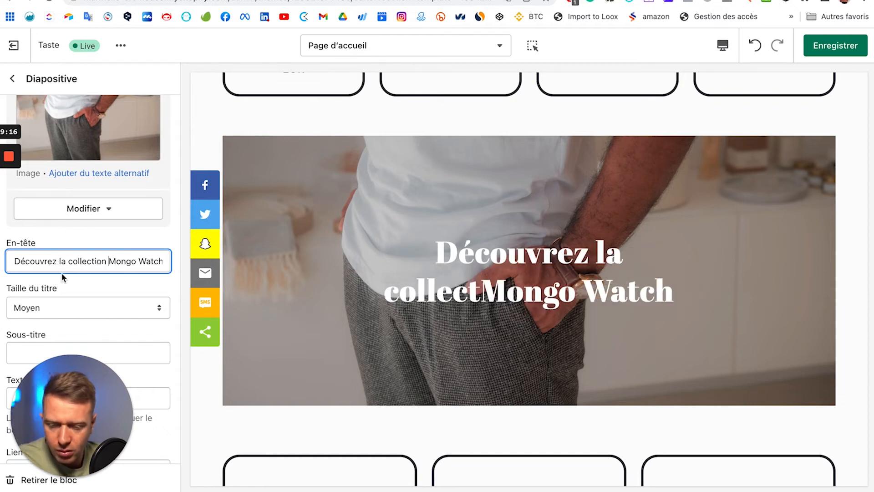
pyautogui.click(99, 305)
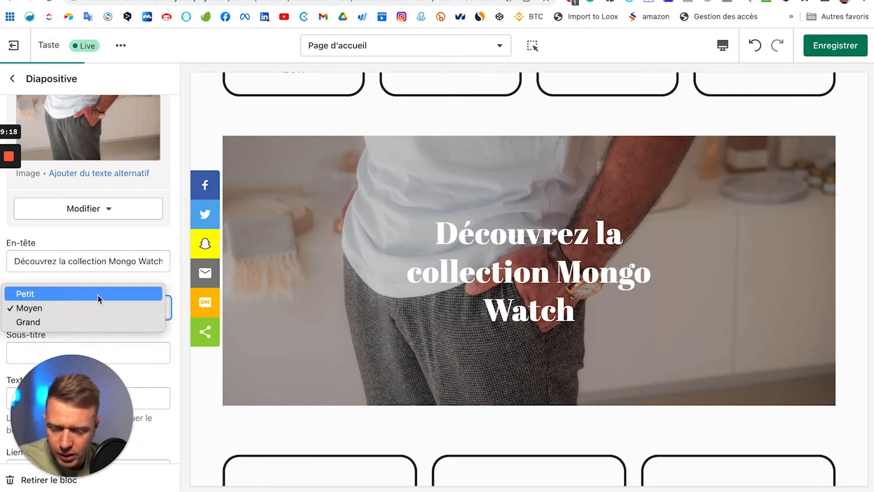
pyautogui.click(98, 294)
pyautogui.scroll(-5, 110, 297)
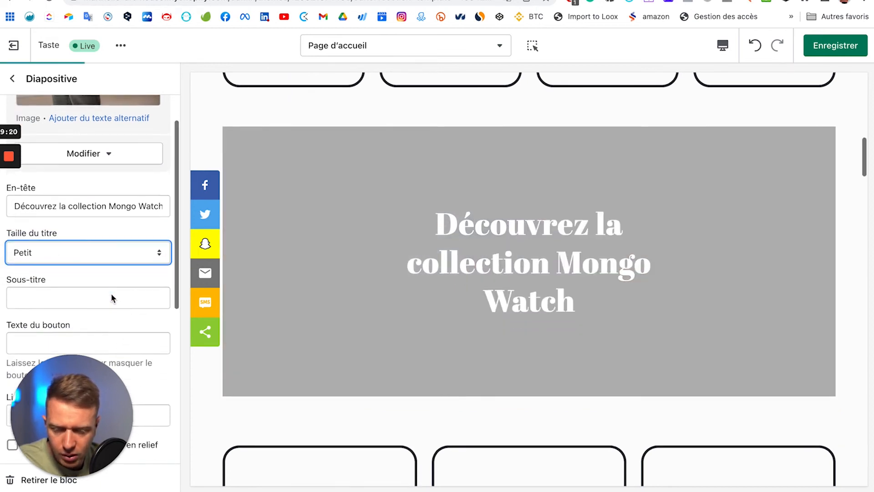
# Step: Label the slide button 'Achetez maintenant' and link it to Montre 2, keeping the solid style
pyautogui.click(70, 203)
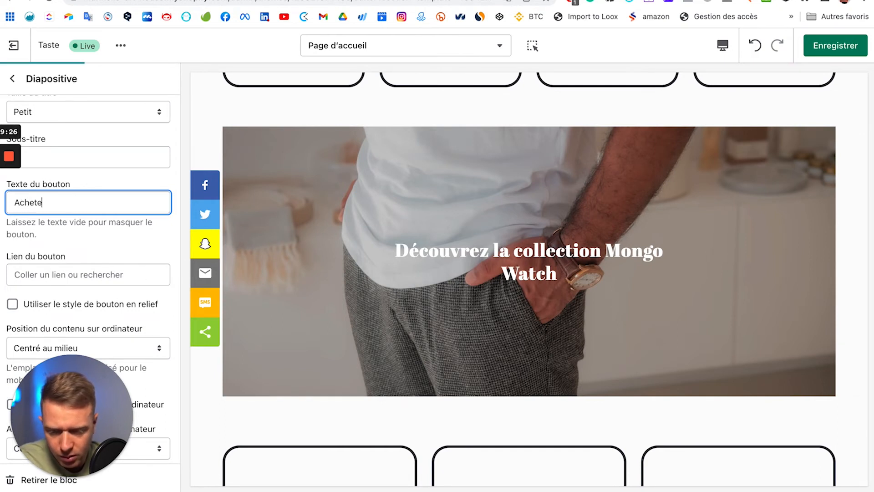
pyautogui.write('Achete')
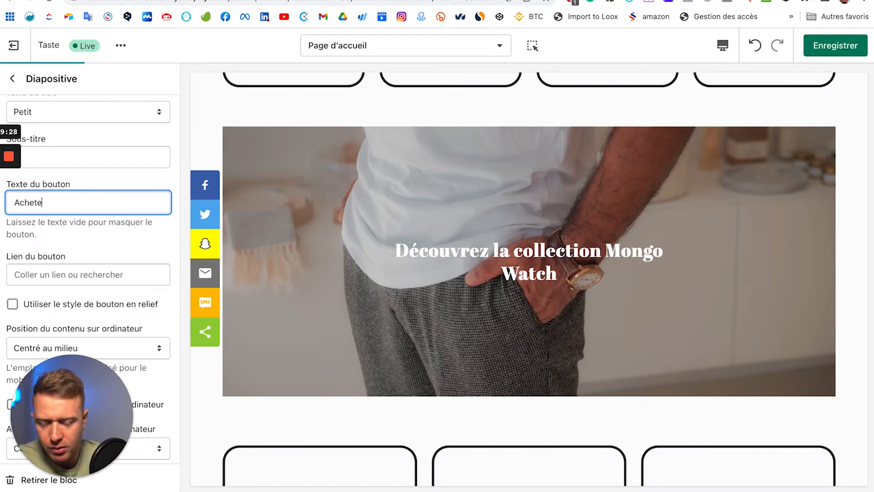
pyautogui.write('z maintenatnt')
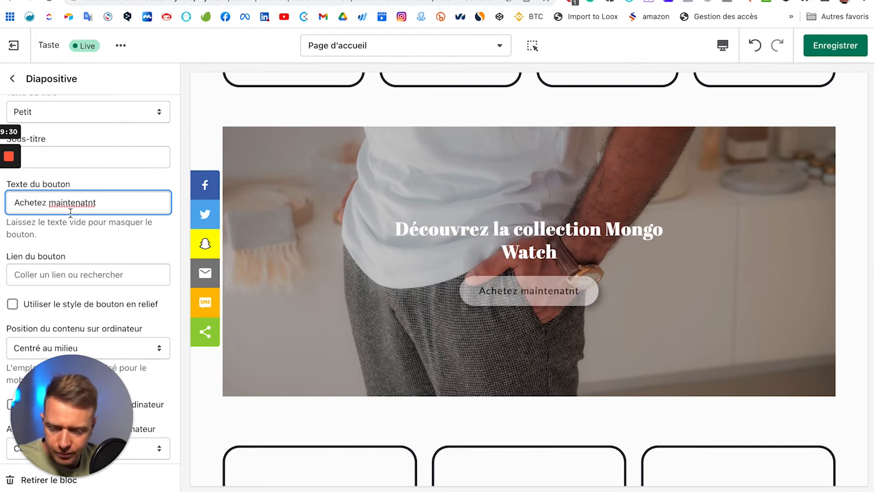
pyautogui.press('BackSpace')
pyautogui.press('BackSpace')
pyautogui.press('BackSpace')
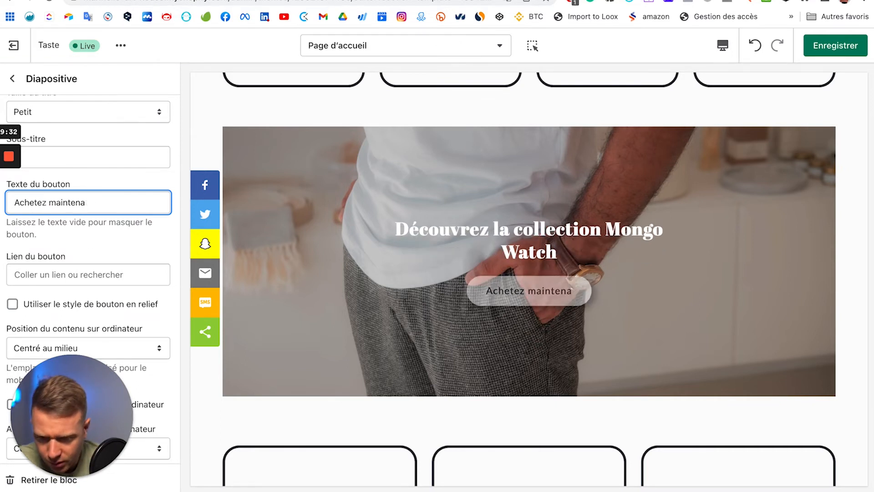
pyautogui.write('nt')
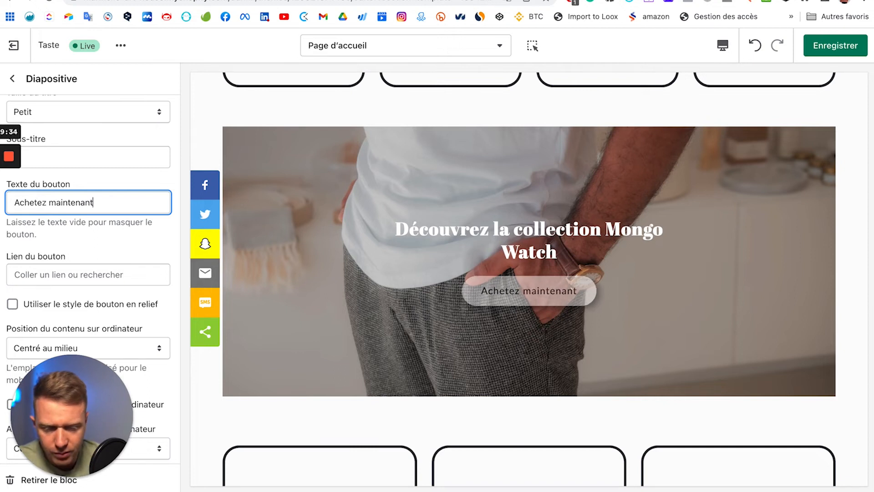
pyautogui.click(94, 273)
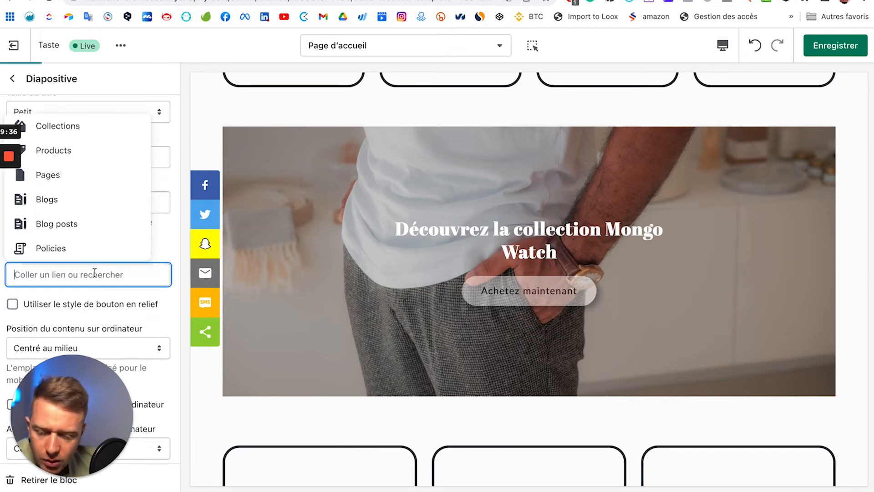
pyautogui.click(78, 153)
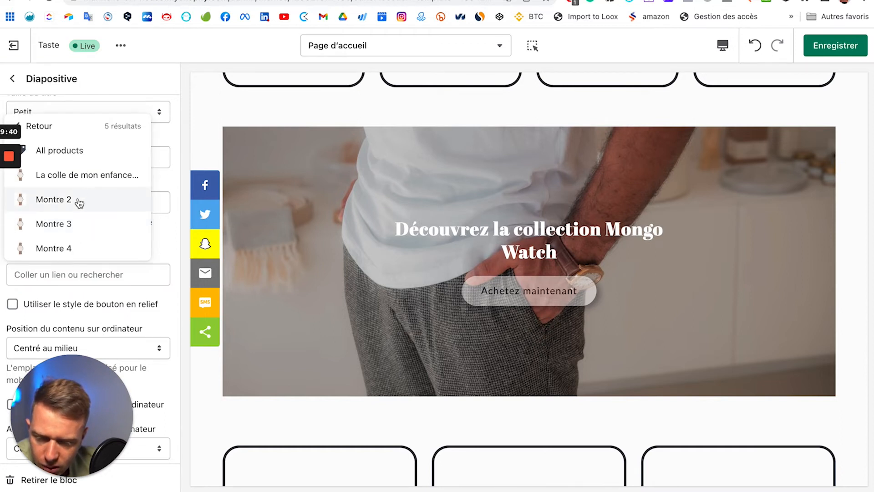
pyautogui.click(78, 200)
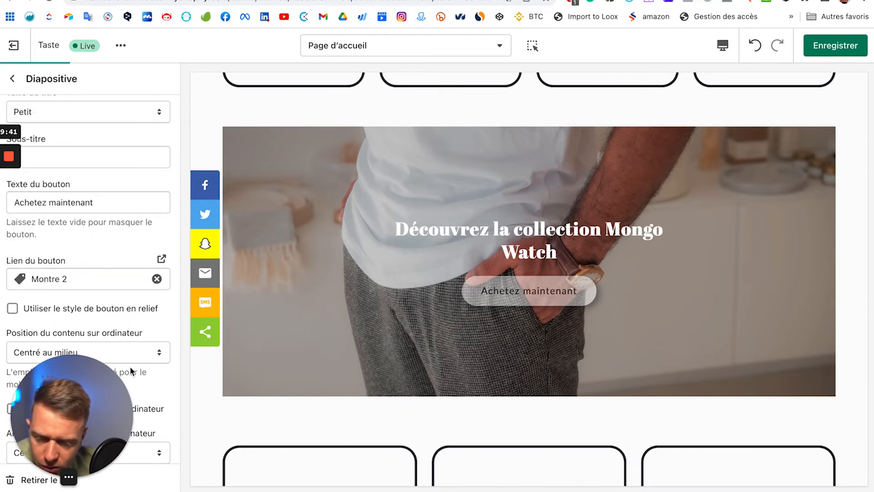
pyautogui.click(111, 309)
pyautogui.click(112, 312)
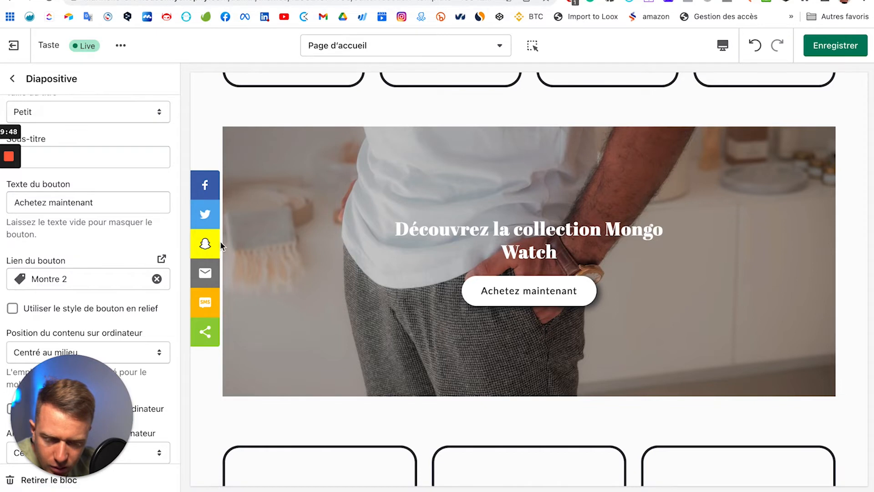
# Step: Delete 'Watch' so the heading reads 'Découvrez la collection Mongo'
pyautogui.scroll(5, 74, 193)
pyautogui.scroll(-4, 92, 269)
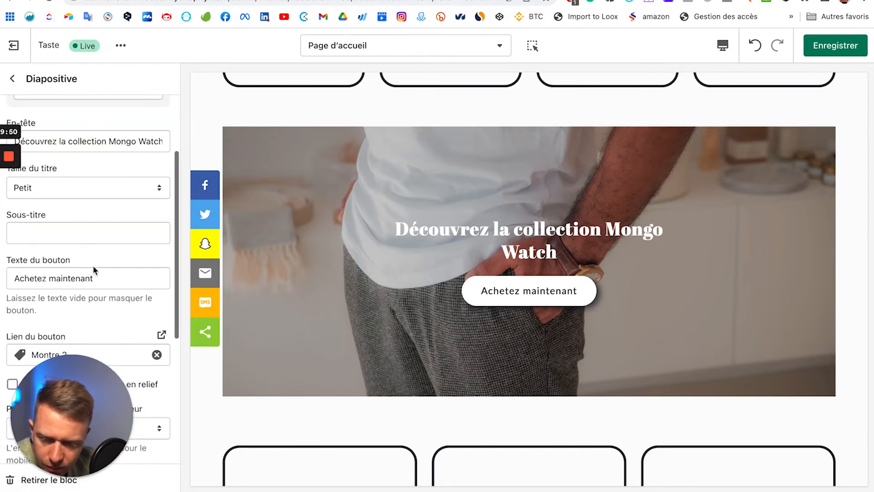
pyautogui.scroll(1, 137, 209)
pyautogui.moveTo(136, 195); pyautogui.dragTo(179, 199)
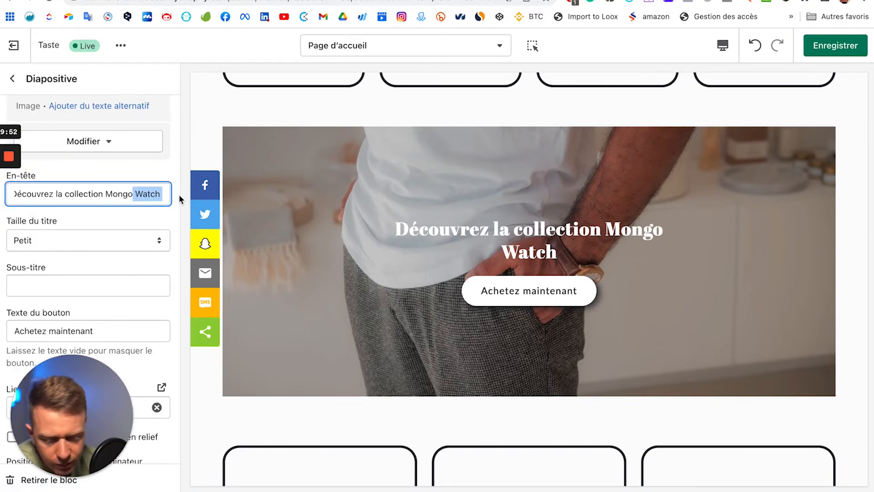
pyautogui.press('BackSpace')
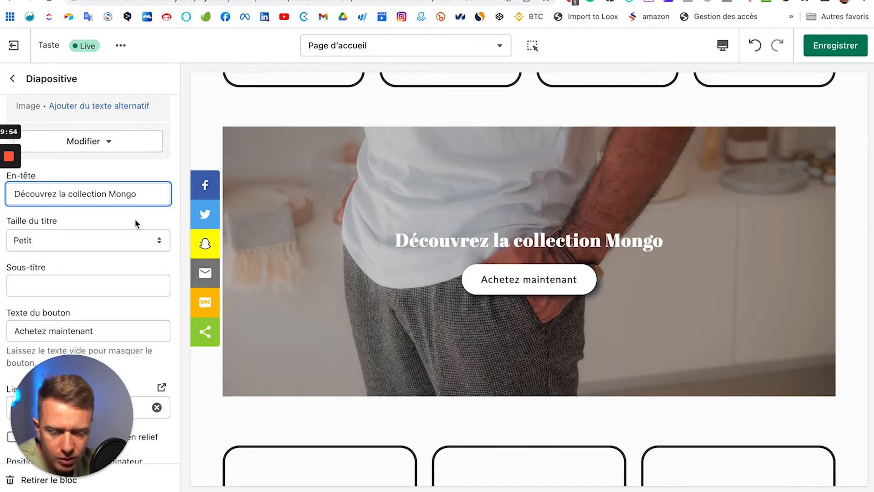
# Step: Change the Mongo slide's desktop content alignment from Centre to Gauche
pyautogui.click(149, 227)
pyautogui.scroll(2, 540, 288)
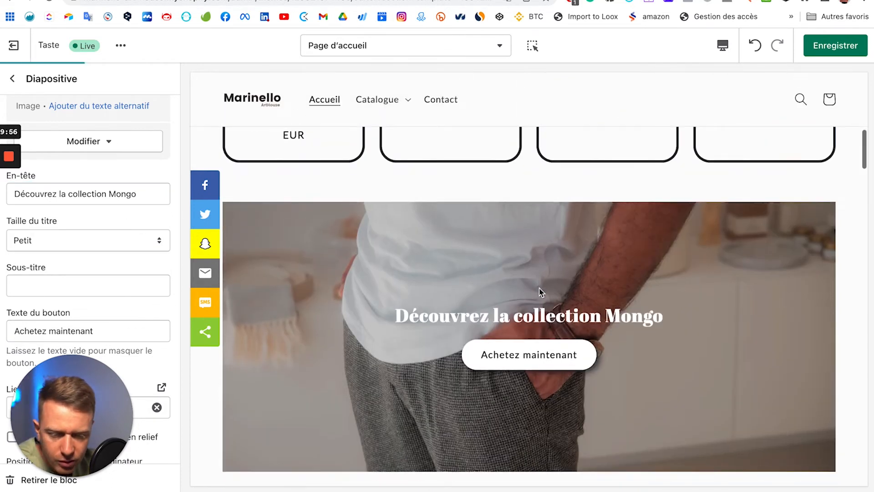
pyautogui.scroll(-1, 541, 293)
pyautogui.scroll(3, 144, 230)
pyautogui.scroll(-1, 144, 231)
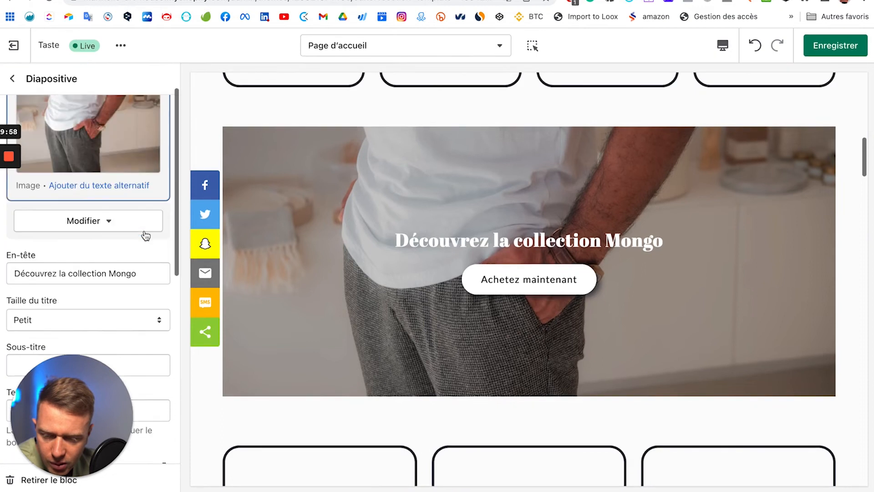
pyautogui.scroll(-8, 145, 235)
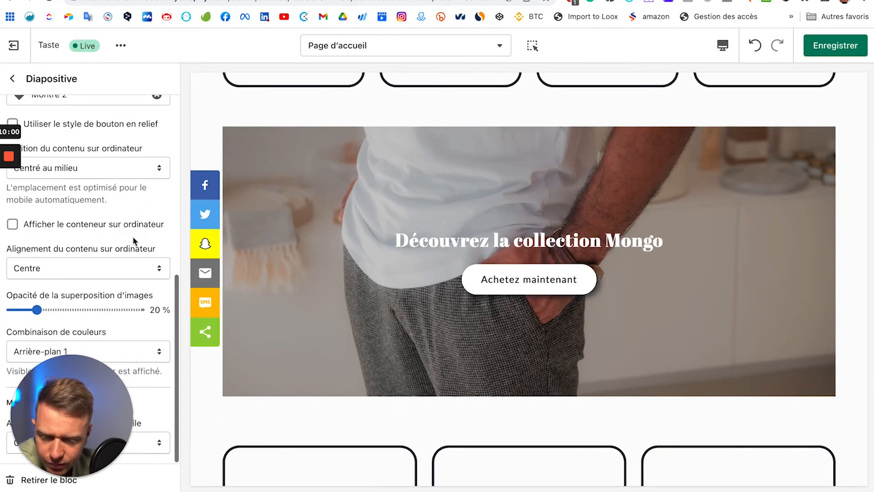
pyautogui.click(122, 269)
pyautogui.click(114, 255)
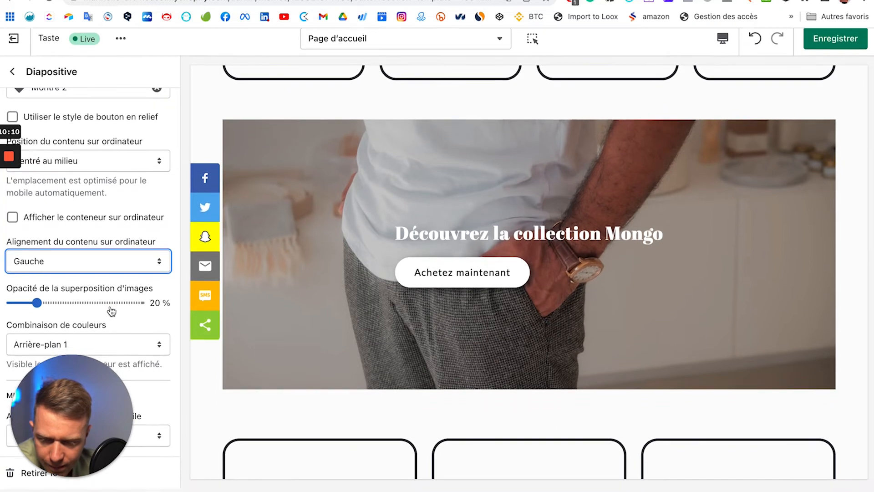
pyautogui.moveTo(68, 423); pyautogui.dragTo(130, 418)
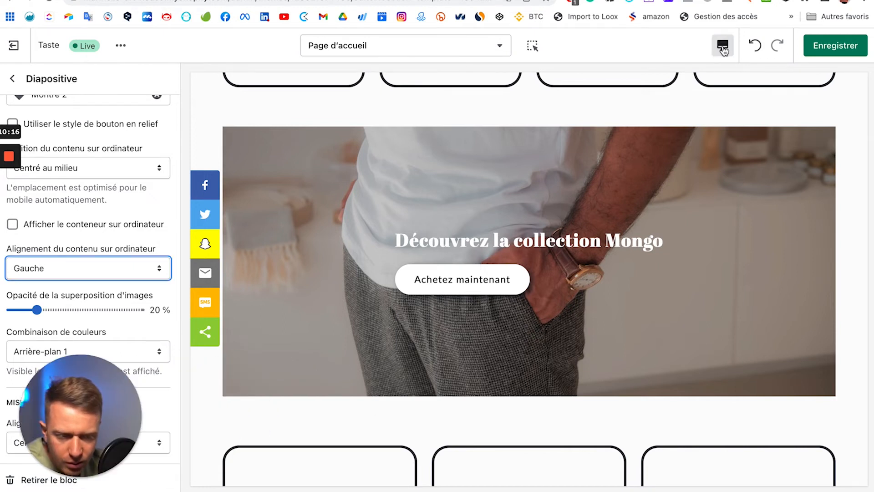
pyautogui.click(723, 47)
pyautogui.click(752, 78)
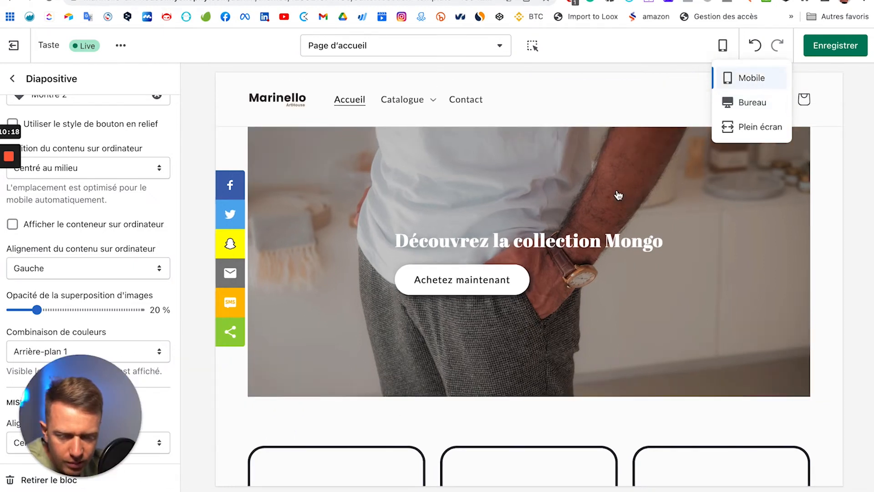
pyautogui.scroll(-6, 565, 268)
pyautogui.scroll(1, 564, 199)
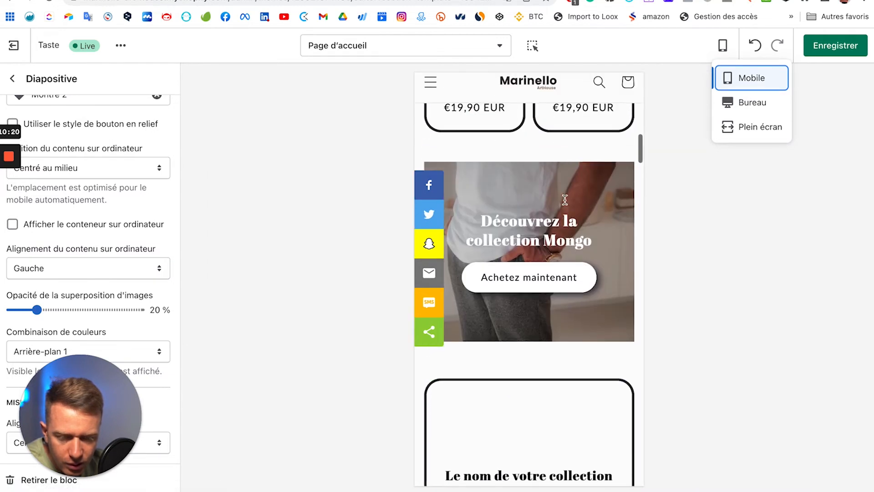
pyautogui.scroll(10, 564, 200)
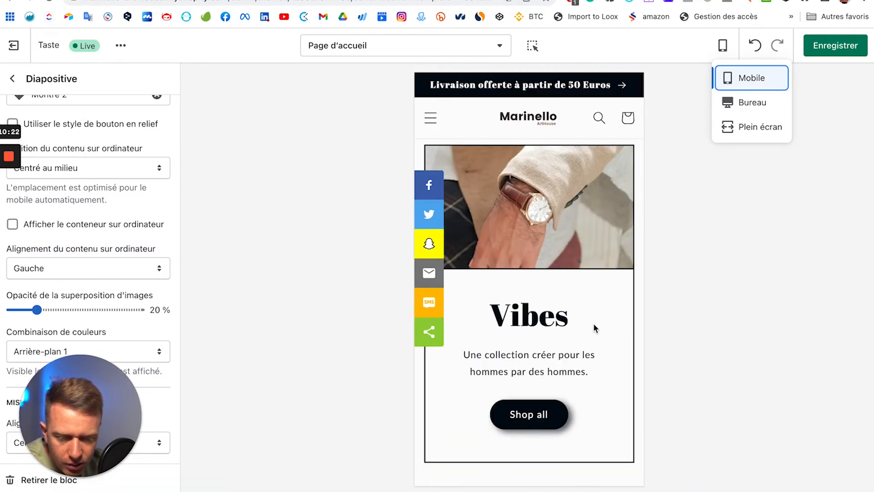
pyautogui.scroll(-15, 594, 323)
pyautogui.scroll(-10, 594, 326)
pyautogui.scroll(8, 593, 326)
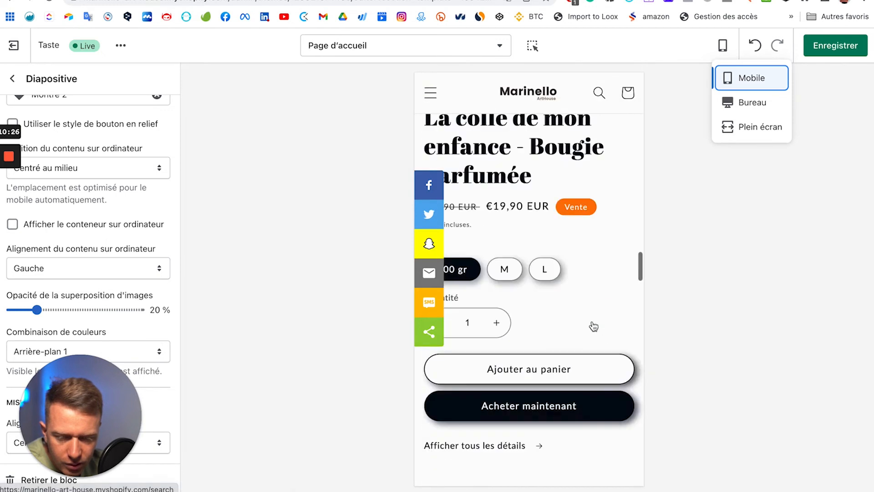
pyautogui.scroll(10, 594, 325)
pyautogui.click(768, 104)
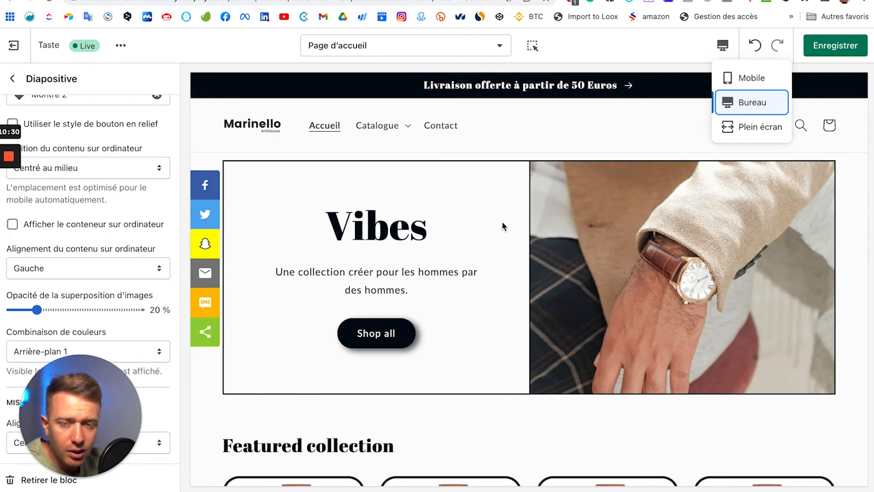
pyautogui.scroll(-6, 635, 277)
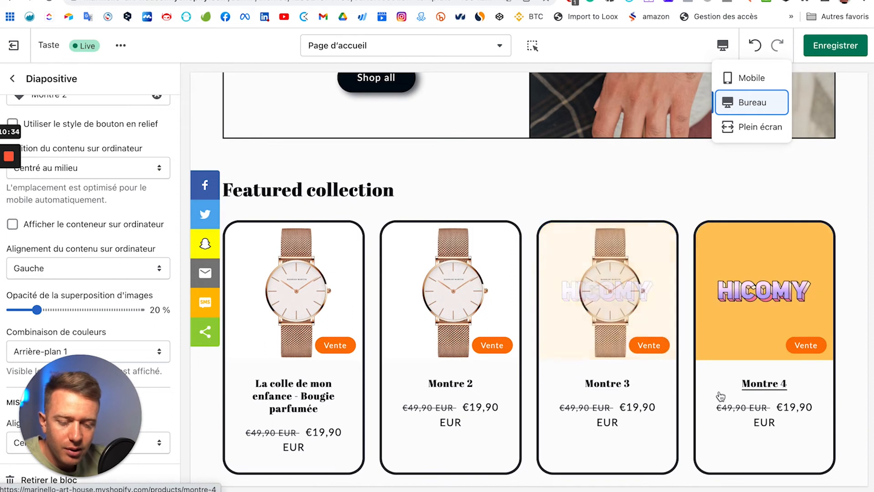
pyautogui.scroll(-3, 710, 382)
pyautogui.scroll(-6, 707, 373)
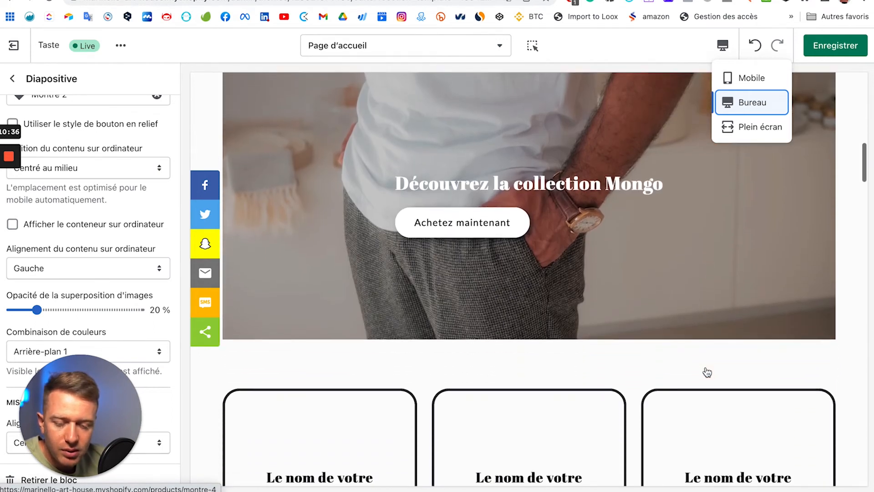
pyautogui.scroll(-1, 701, 371)
pyautogui.scroll(3, 693, 372)
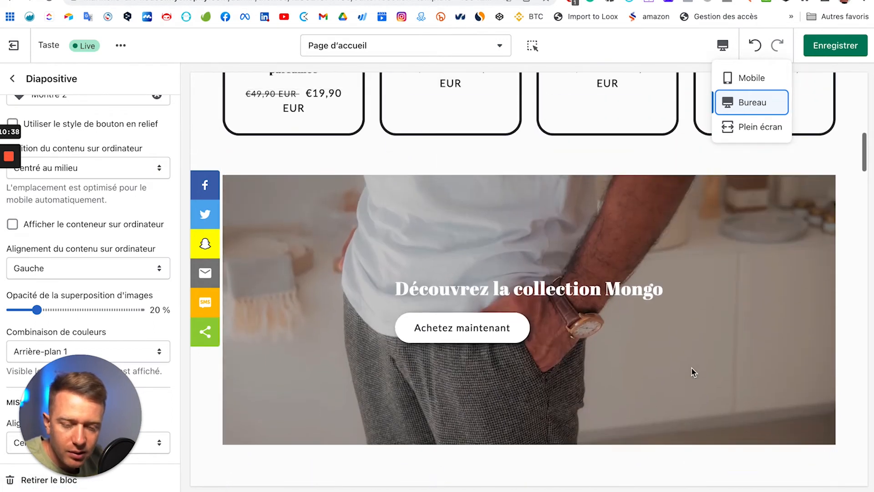
pyautogui.scroll(-2, 693, 372)
pyautogui.scroll(-4, 692, 370)
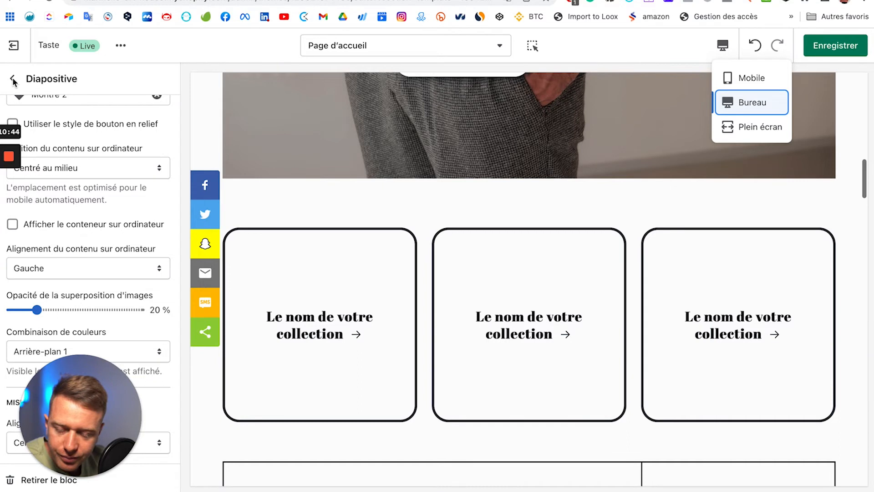
pyautogui.scroll(10, 483, 207)
pyautogui.scroll(-6, 482, 206)
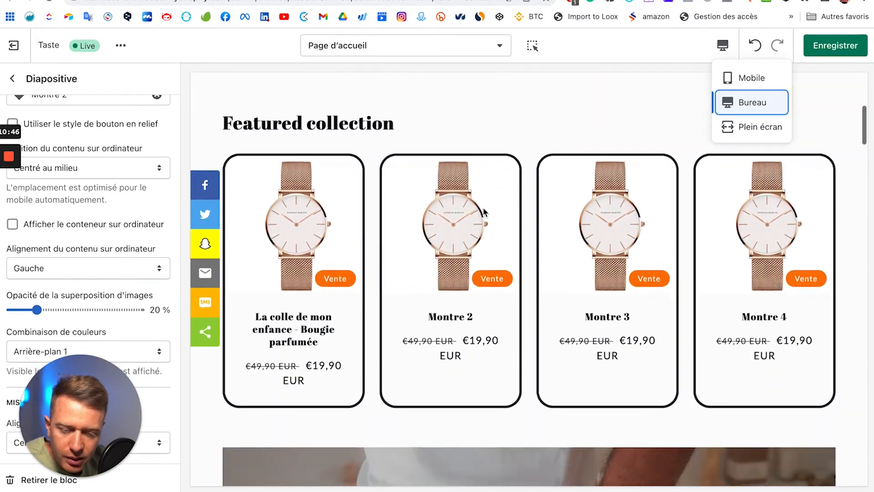
pyautogui.scroll(-10, 483, 211)
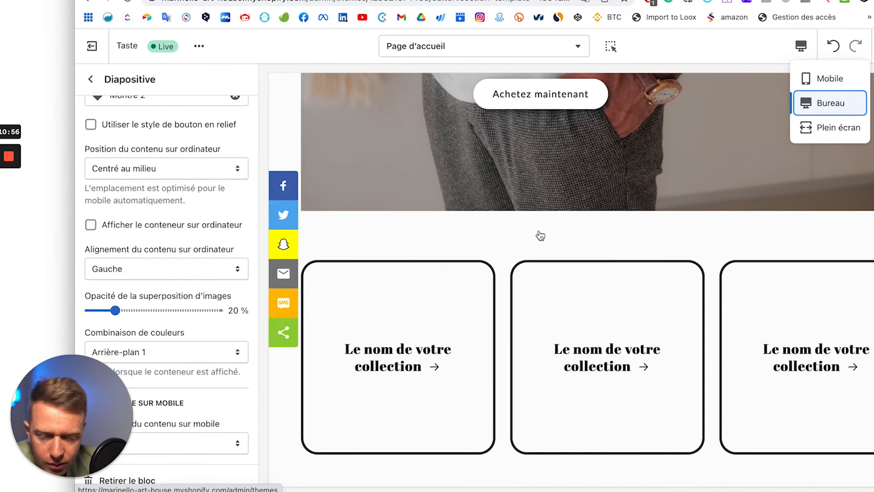
# Step: Assign the Page d'accueil collection to the first collection card
pyautogui.click(90, 79)
pyautogui.moveTo(538, 1); pyautogui.dragTo(456, 1)
pyautogui.scroll(-3, 121, 262)
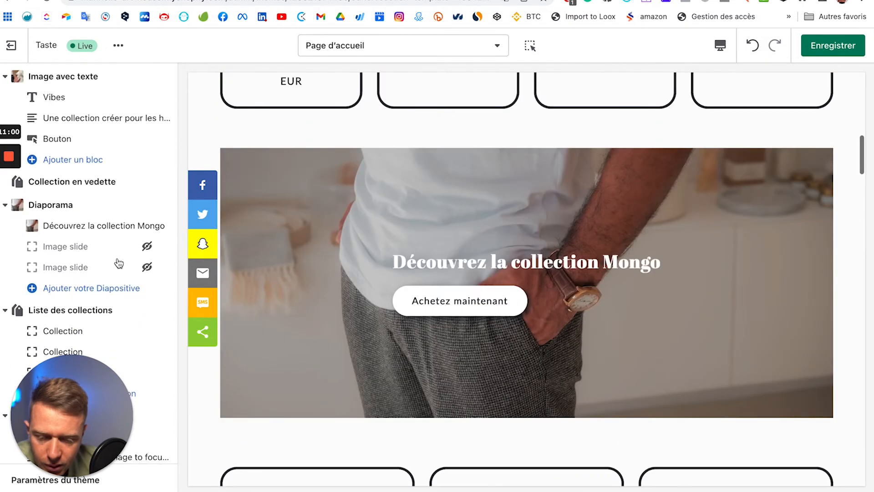
pyautogui.scroll(-10, 387, 305)
pyautogui.scroll(12, 388, 310)
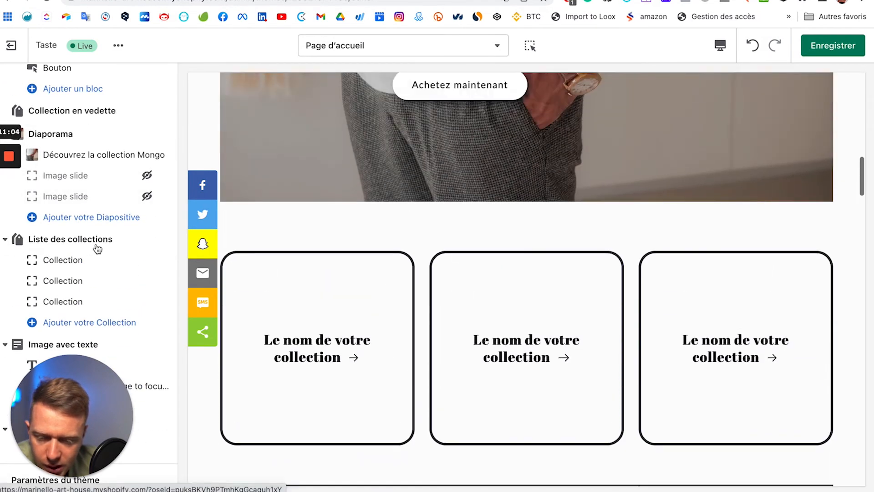
pyautogui.scroll(-2, 81, 214)
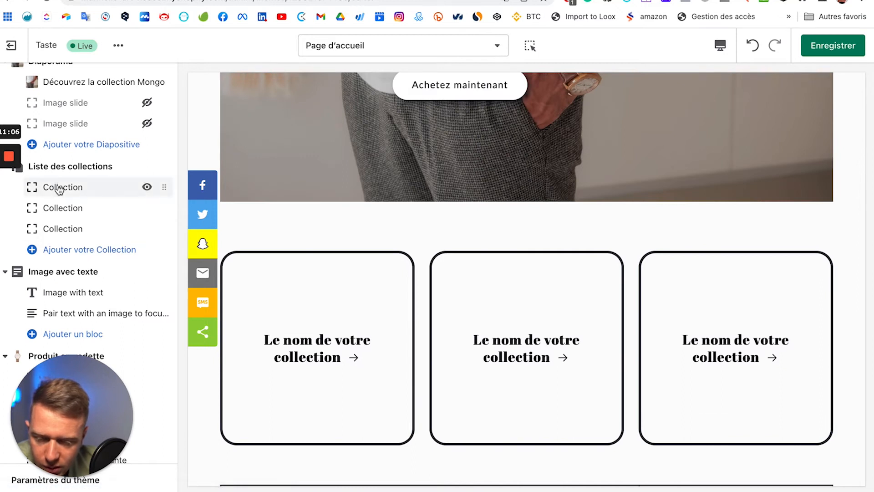
pyautogui.click(60, 190)
pyautogui.click(82, 132)
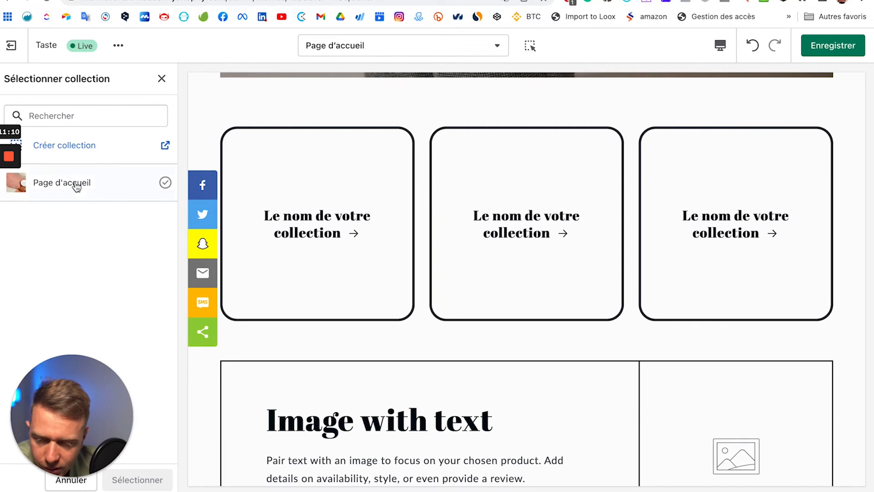
pyautogui.click(153, 184)
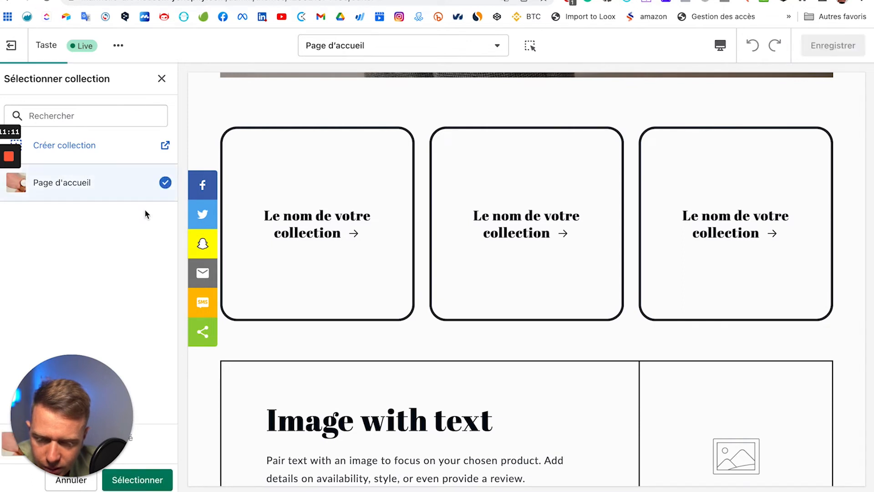
pyautogui.click(153, 487)
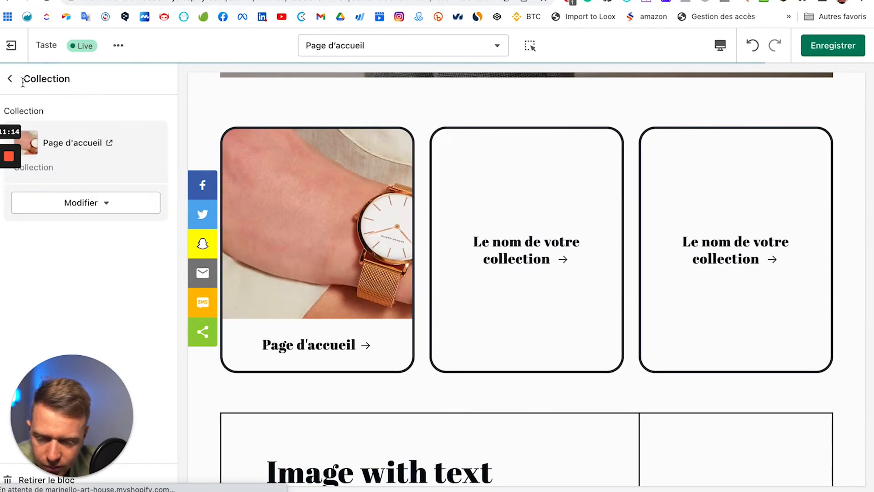
# Step: Choose Page d'accueil as the second collection card's collection
pyautogui.click(10, 78)
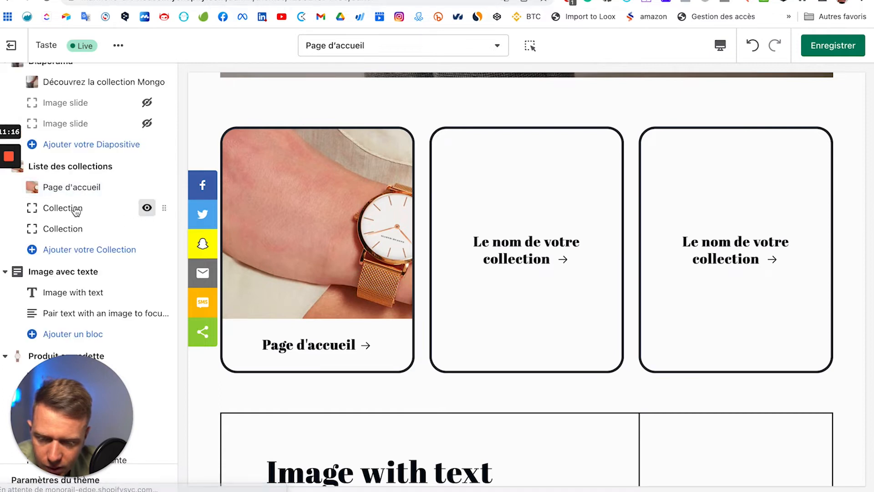
pyautogui.click(88, 210)
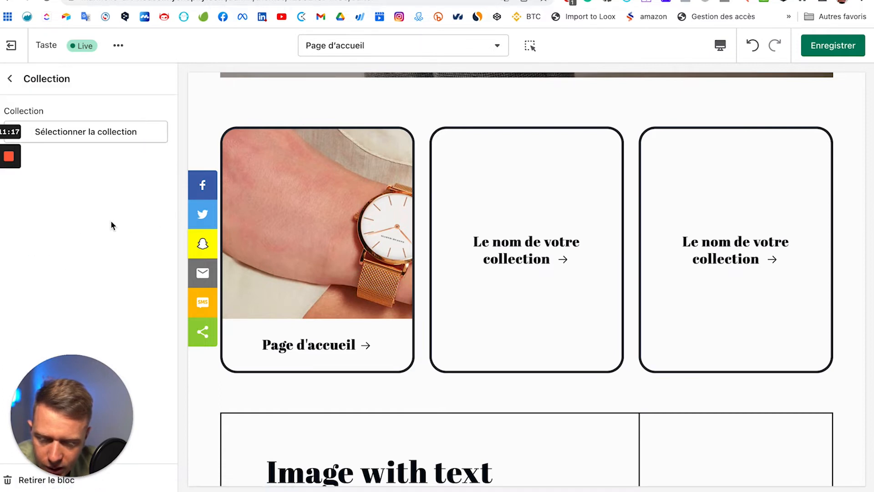
pyautogui.click(92, 132)
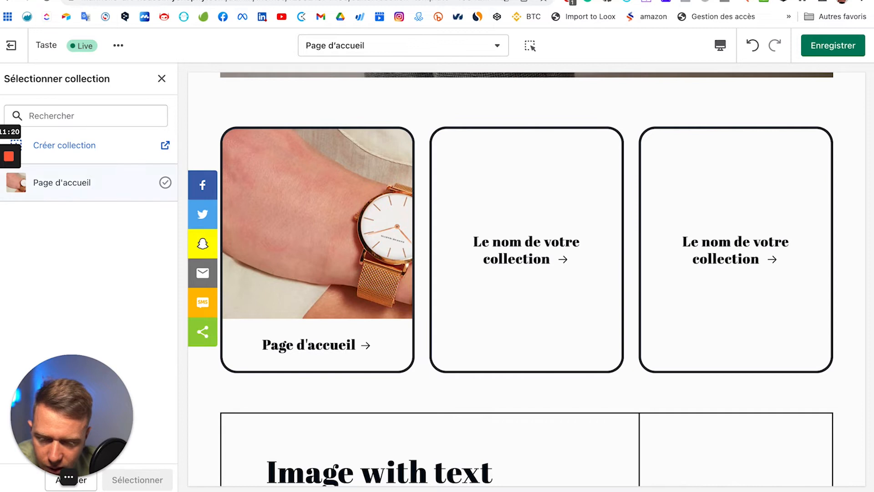
pyautogui.click(165, 182)
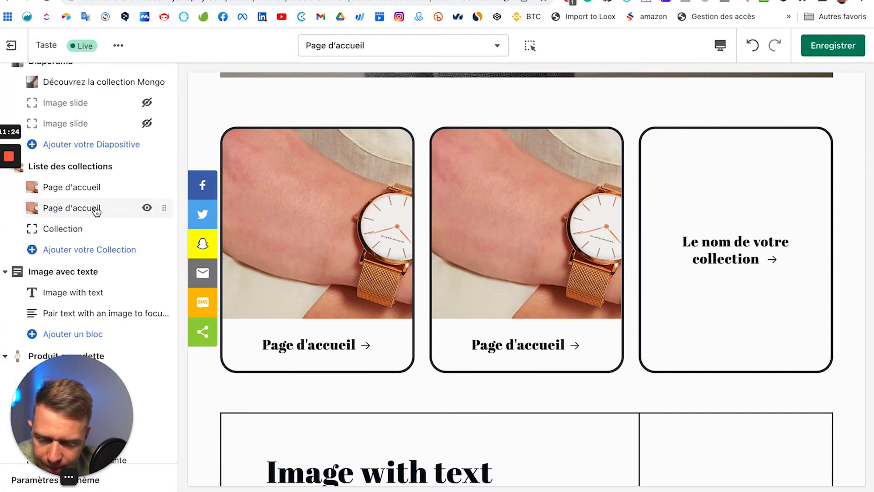
# Step: Link the empty third collection card to the Page d'accueil collection
pyautogui.click(68, 229)
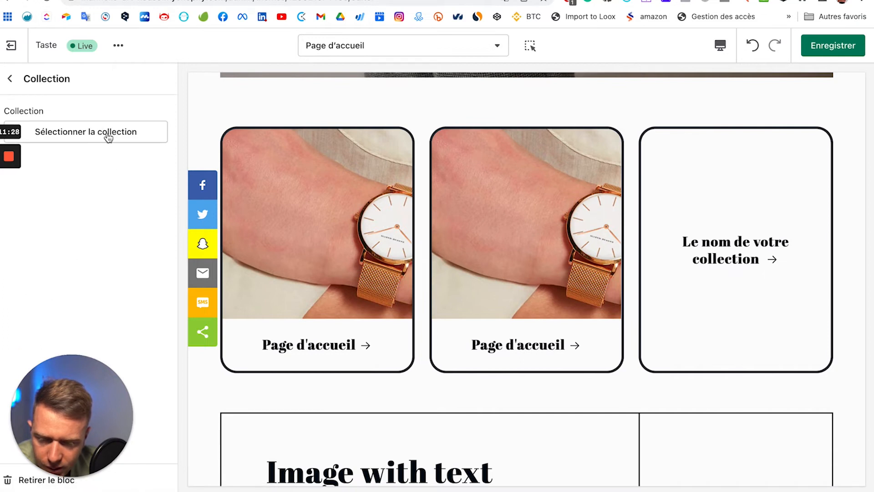
pyautogui.click(83, 160)
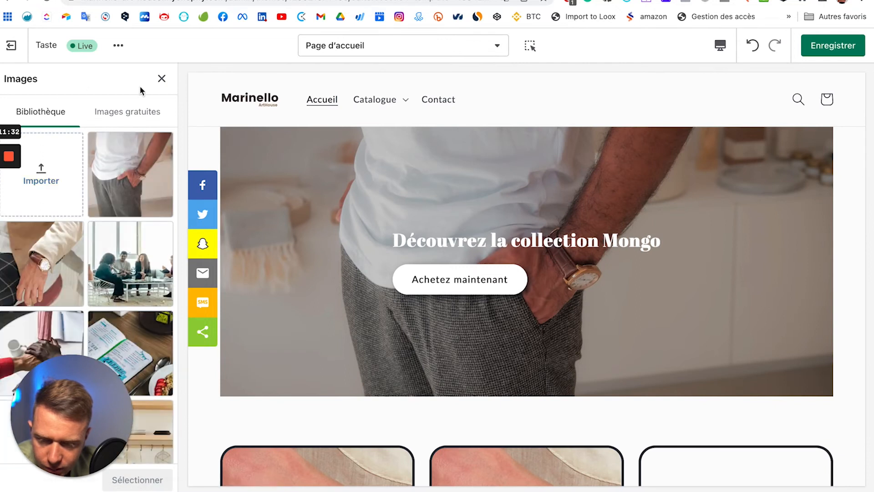
pyautogui.click(161, 79)
pyautogui.scroll(-4, 472, 351)
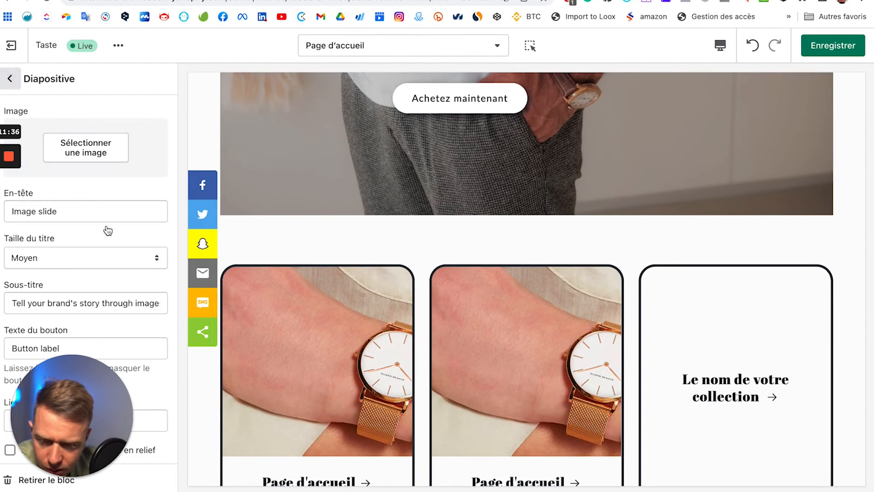
pyautogui.scroll(-1, 106, 232)
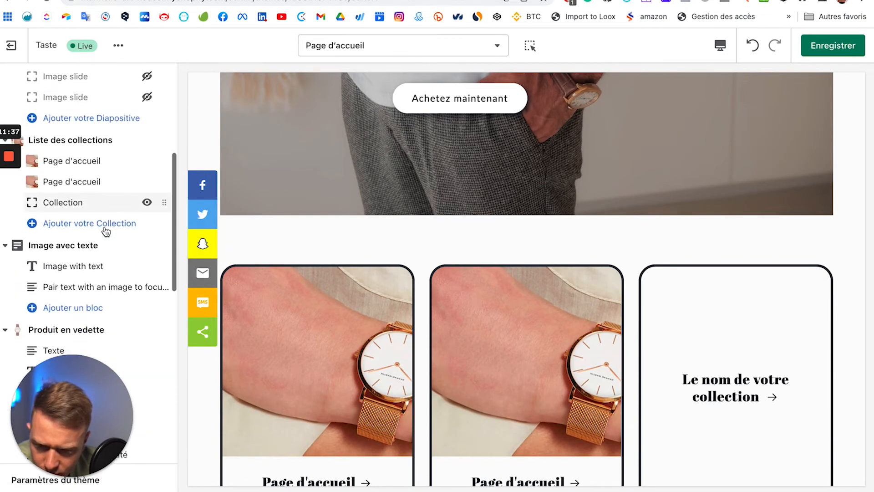
pyautogui.click(76, 204)
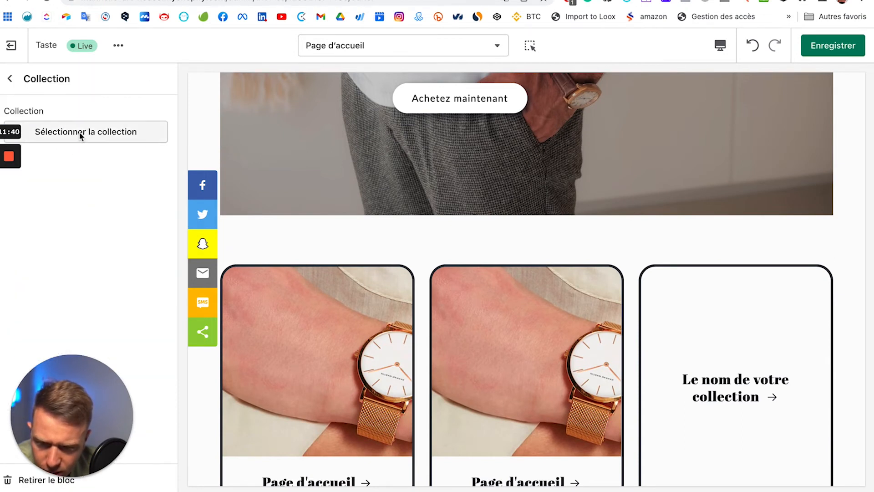
pyautogui.click(80, 134)
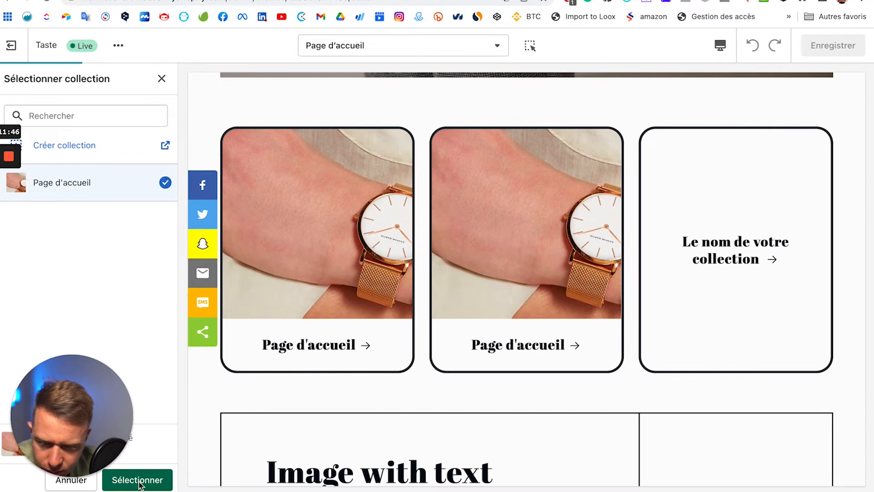
pyautogui.click(140, 480)
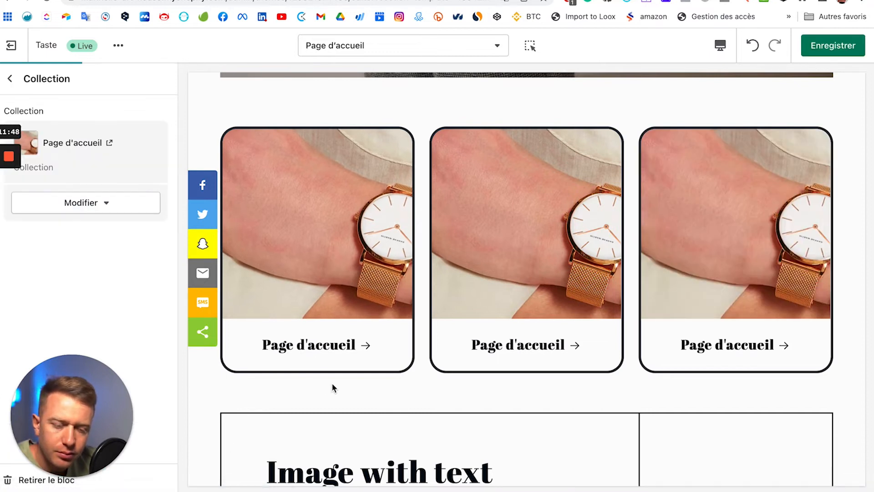
# Step: Add another collection card to the homepage collection list
pyautogui.scroll(-5, 382, 376)
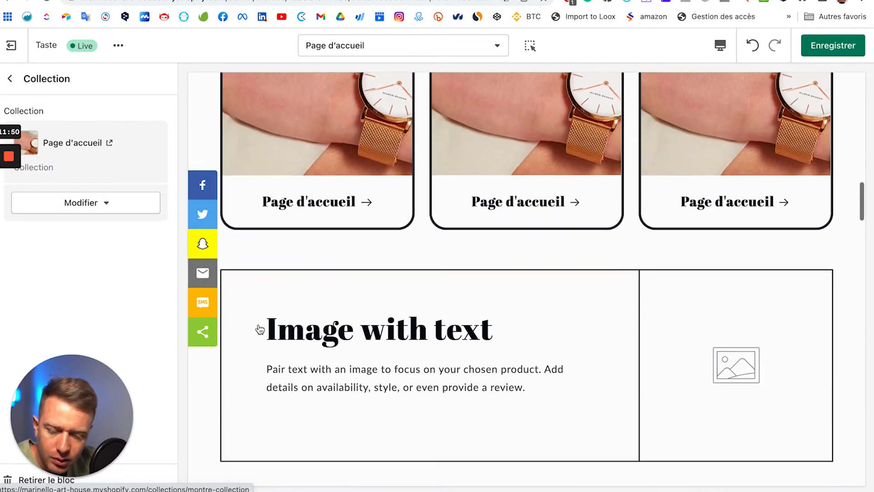
pyautogui.click(10, 78)
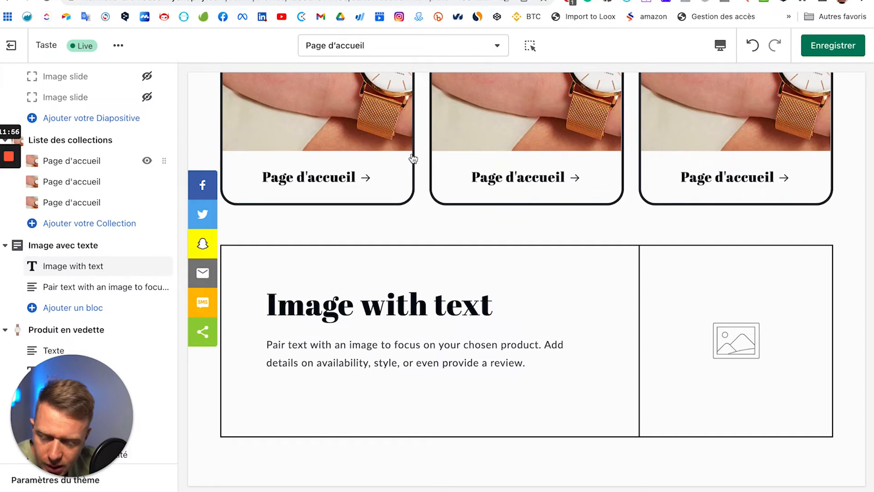
pyautogui.click(130, 137)
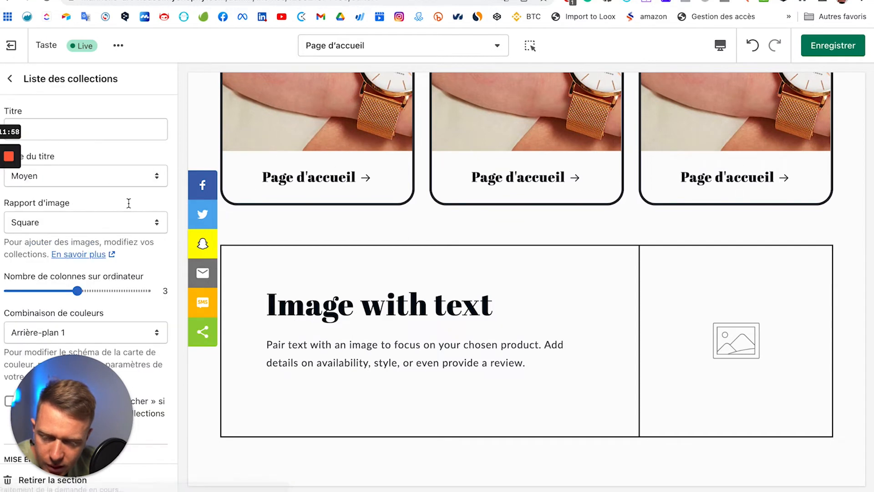
pyautogui.click(10, 79)
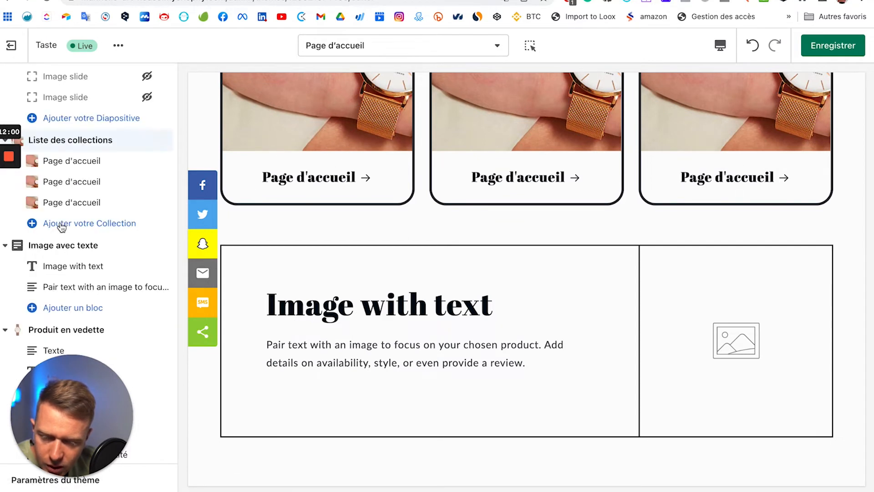
pyautogui.click(61, 224)
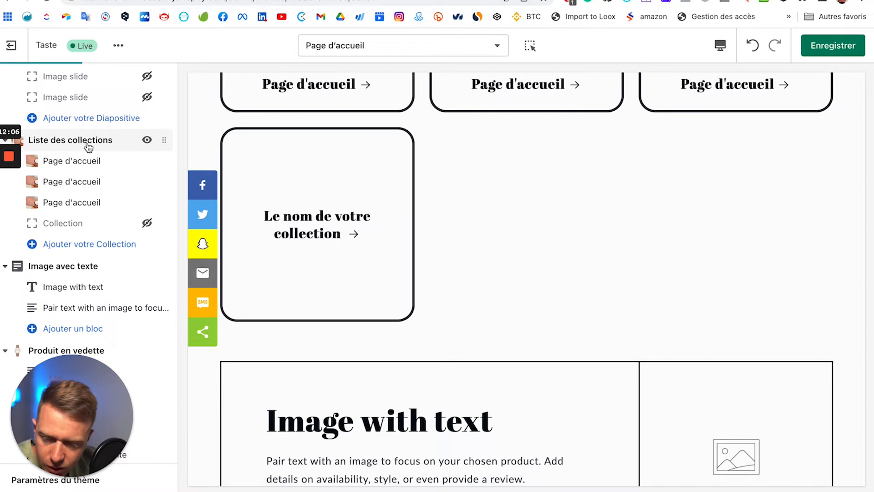
# Step: Set the collection list heading size to Petit and image ratio to Adapter à l'image
pyautogui.click(88, 144)
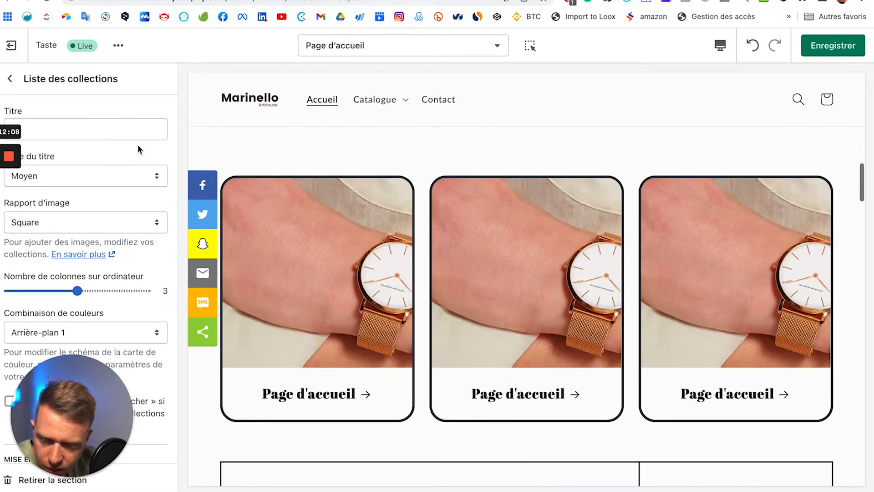
pyautogui.scroll(2, 363, 242)
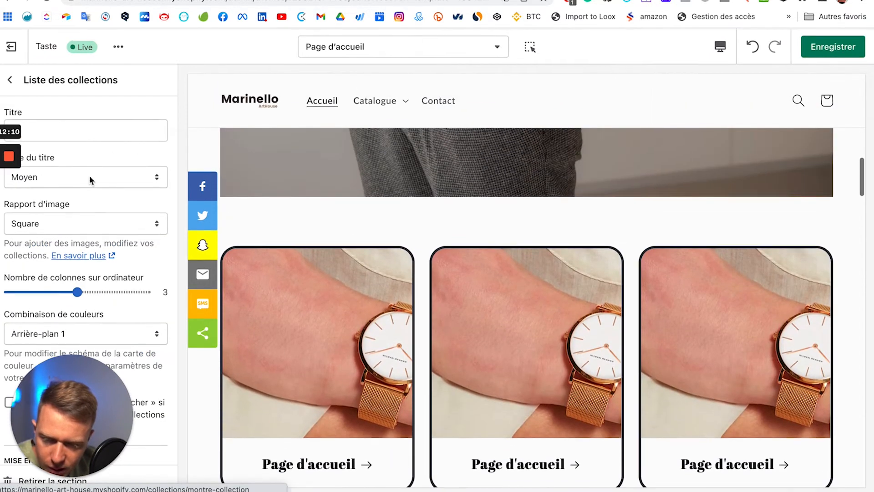
pyautogui.click(90, 178)
pyautogui.click(92, 165)
pyautogui.click(103, 222)
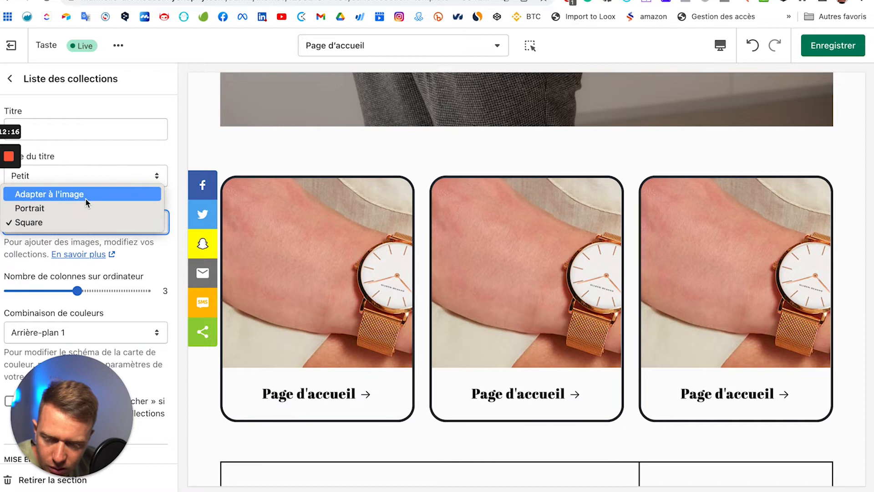
pyautogui.click(85, 199)
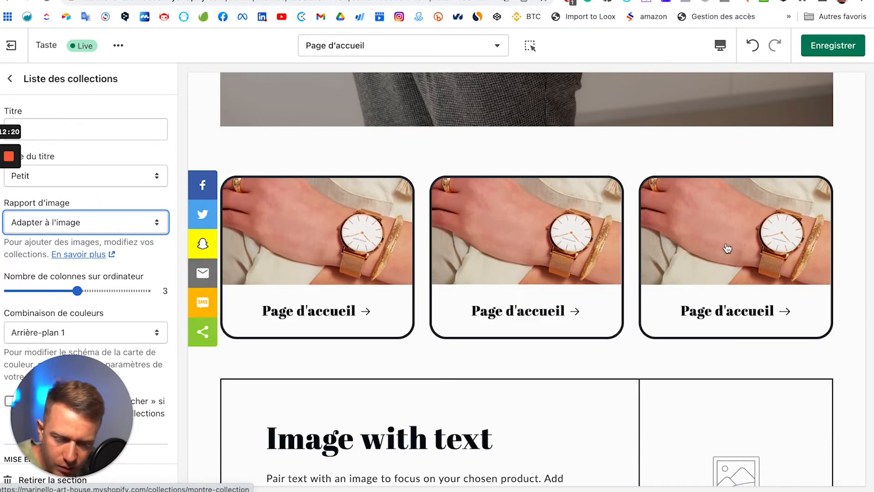
# Step: Title the section 'Nos collections été 2022' and keep one column on mobile
pyautogui.scroll(1, 348, 150)
pyautogui.scroll(3, 350, 147)
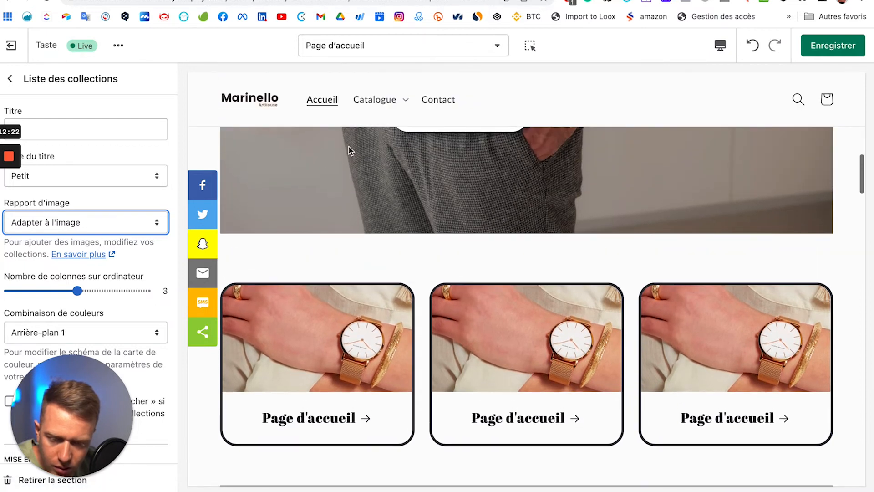
pyautogui.click(61, 132)
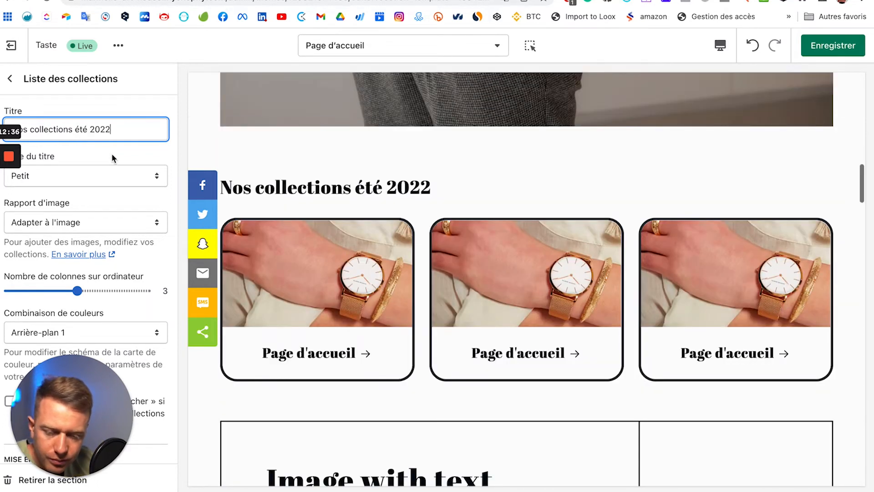
pyautogui.scroll(-5, 145, 214)
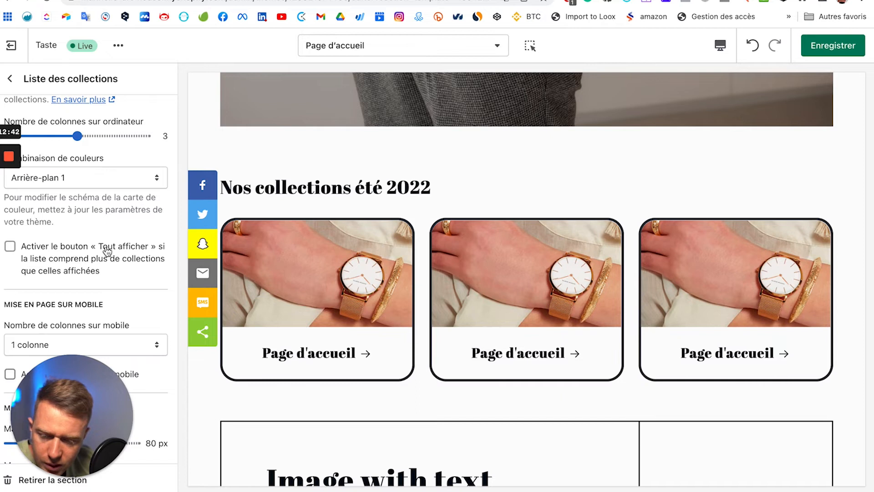
pyautogui.scroll(-1, 146, 263)
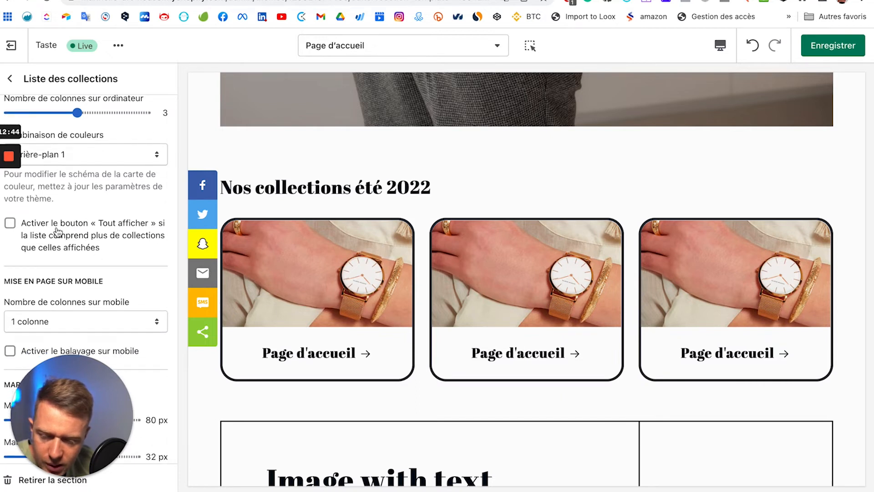
pyautogui.scroll(-2, 130, 285)
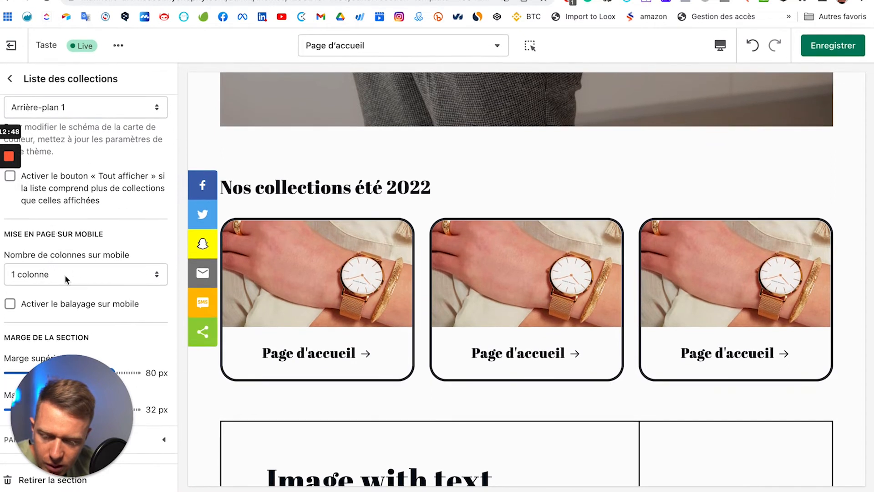
pyautogui.click(78, 274)
pyautogui.click(144, 241)
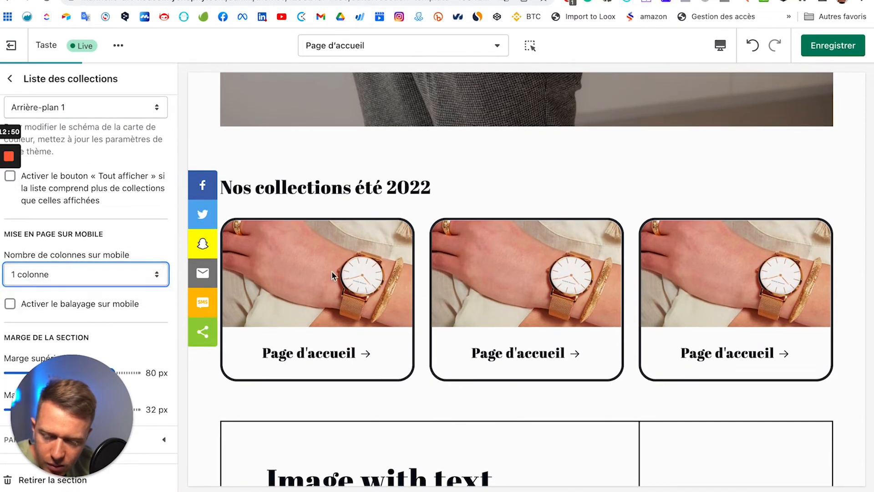
pyautogui.click(720, 45)
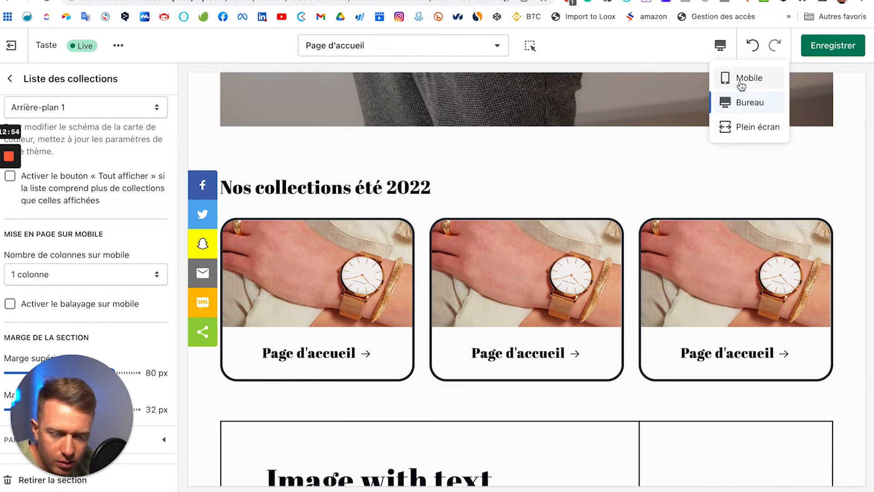
pyautogui.click(741, 79)
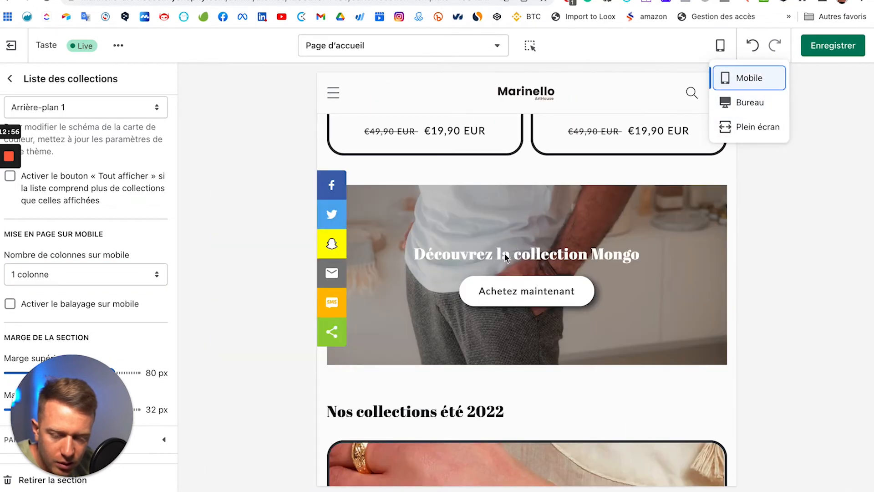
pyautogui.scroll(-3, 509, 181)
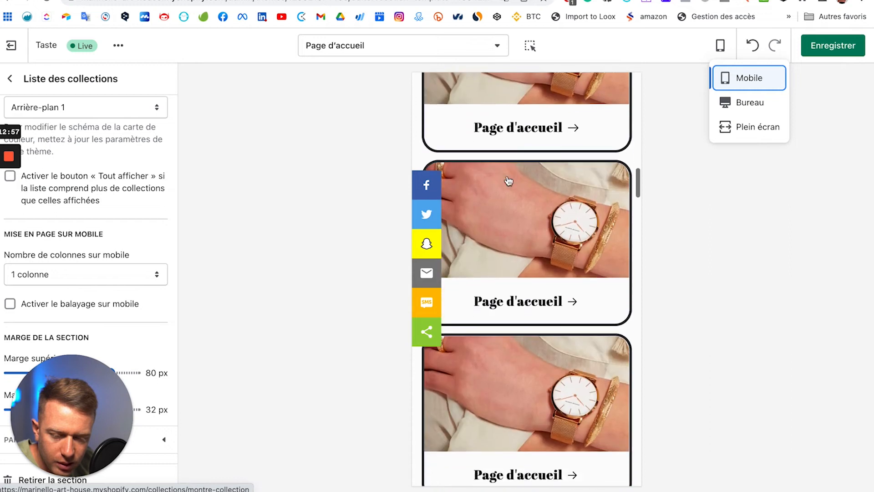
pyautogui.click(67, 276)
pyautogui.click(78, 289)
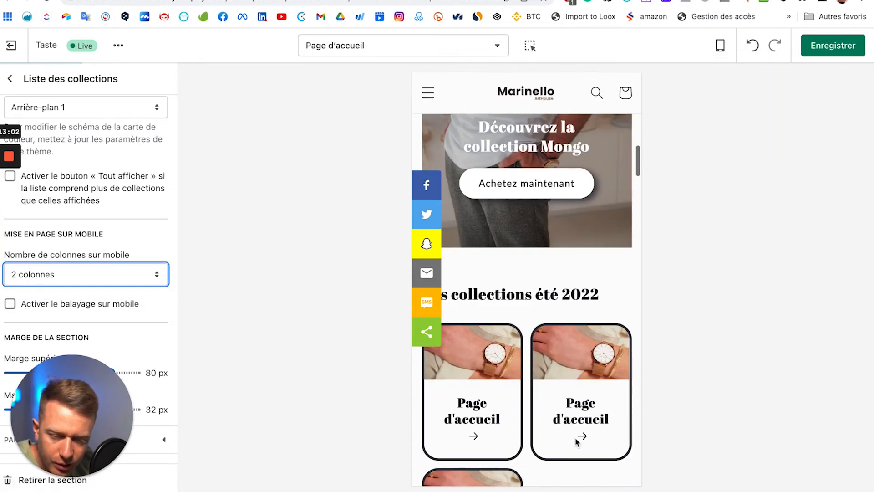
pyautogui.click(87, 274)
pyautogui.click(220, 258)
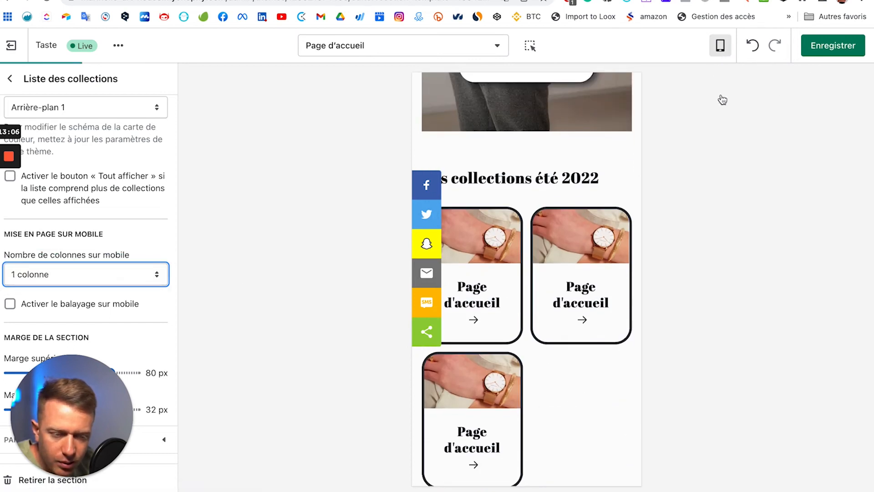
pyautogui.click(734, 110)
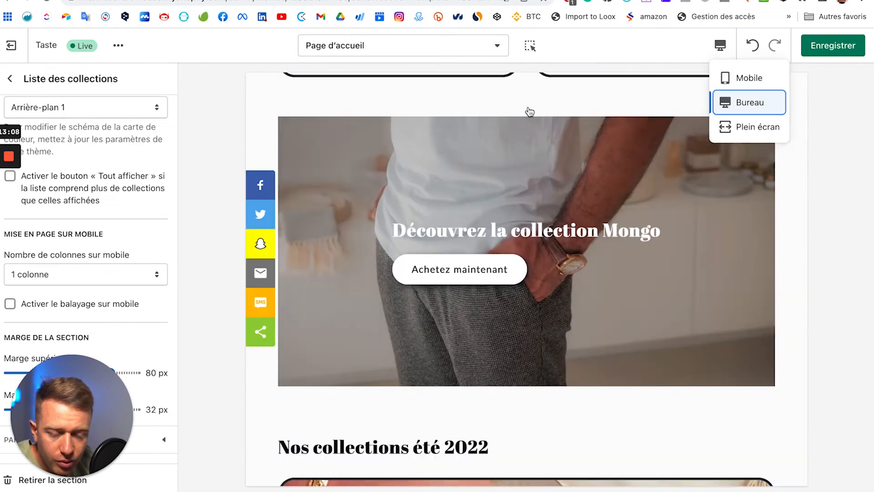
# Step: Look over the collection list settings and return to the homepage sections list
pyautogui.scroll(-5, 494, 264)
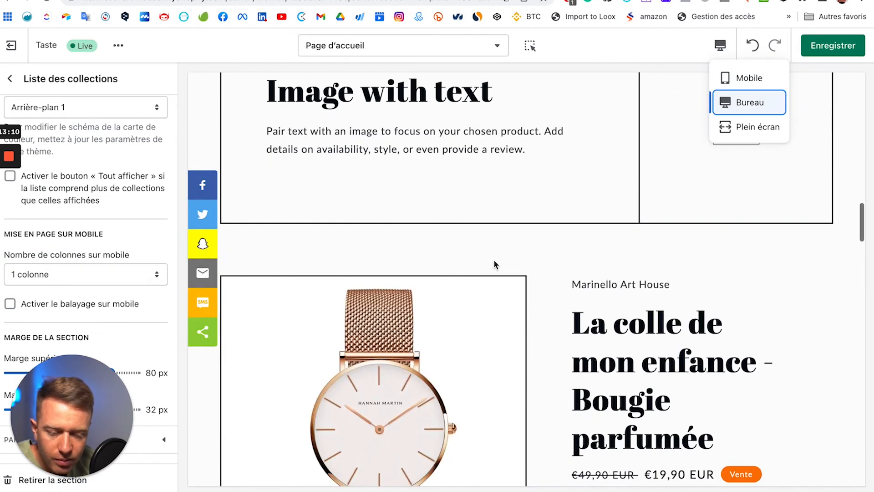
pyautogui.scroll(-4, 495, 257)
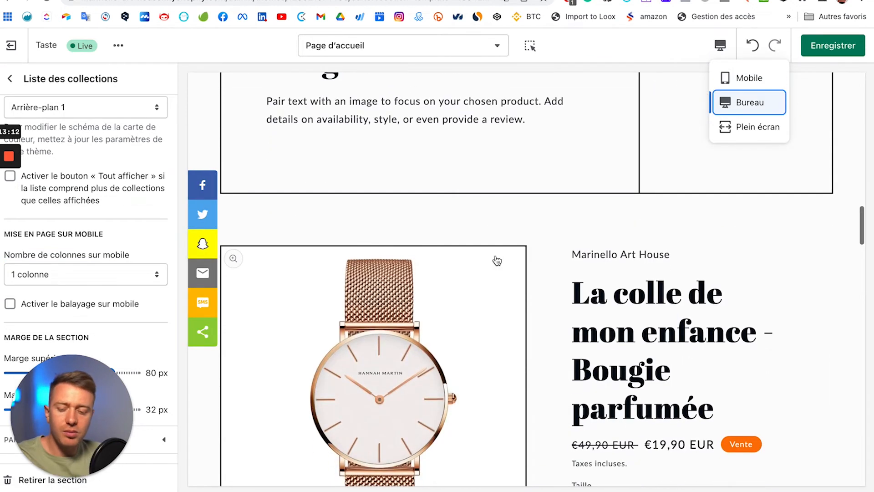
pyautogui.scroll(-10, 491, 258)
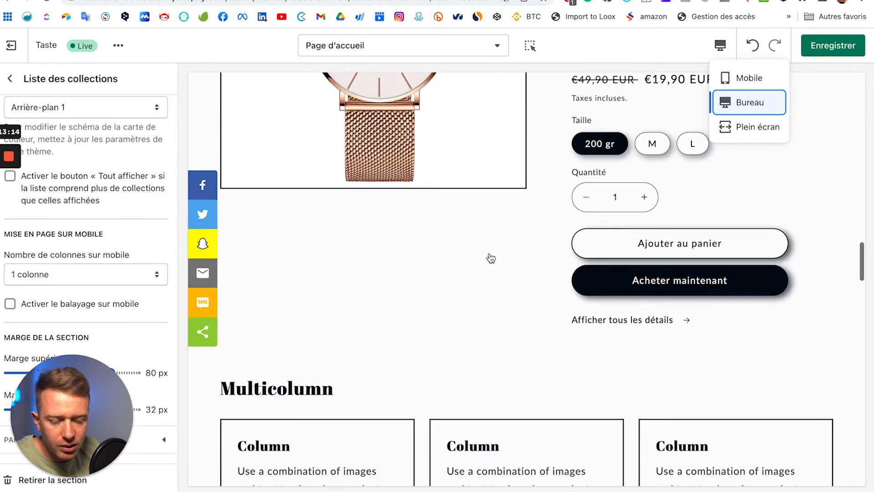
pyautogui.scroll(-10, 491, 256)
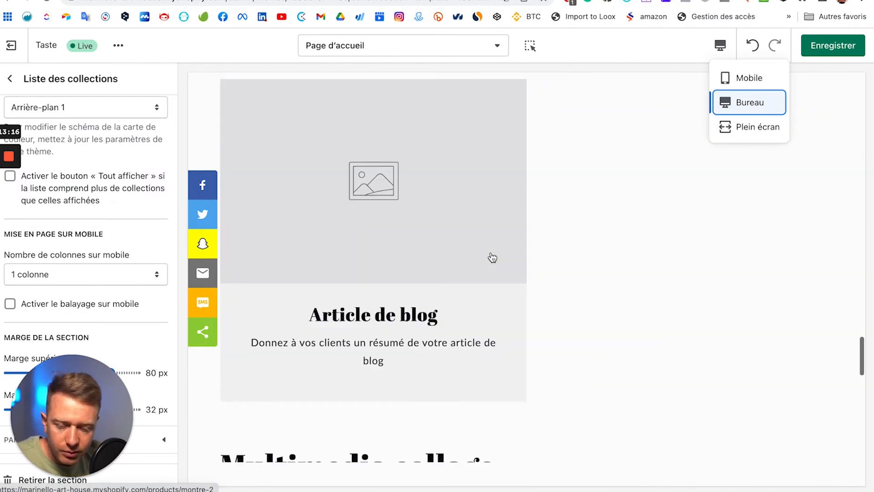
pyautogui.scroll(-3, 492, 259)
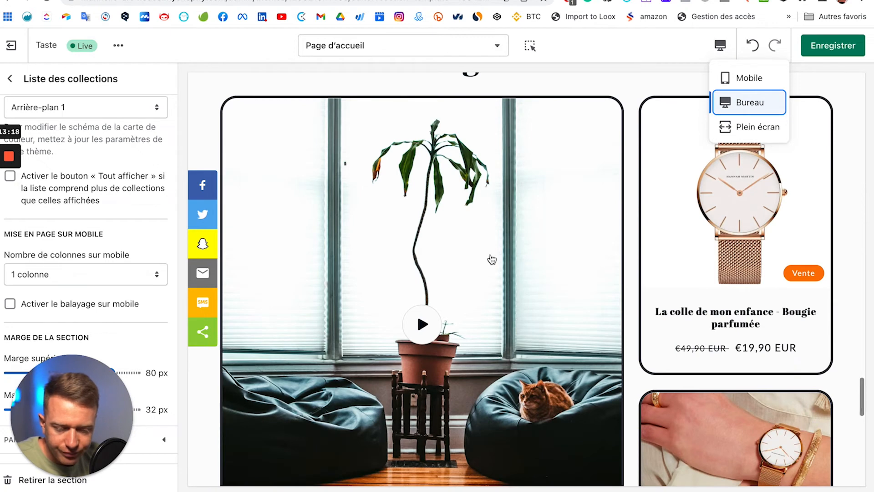
pyautogui.scroll(-12, 492, 259)
pyautogui.scroll(9, 492, 259)
pyautogui.scroll(15, 491, 258)
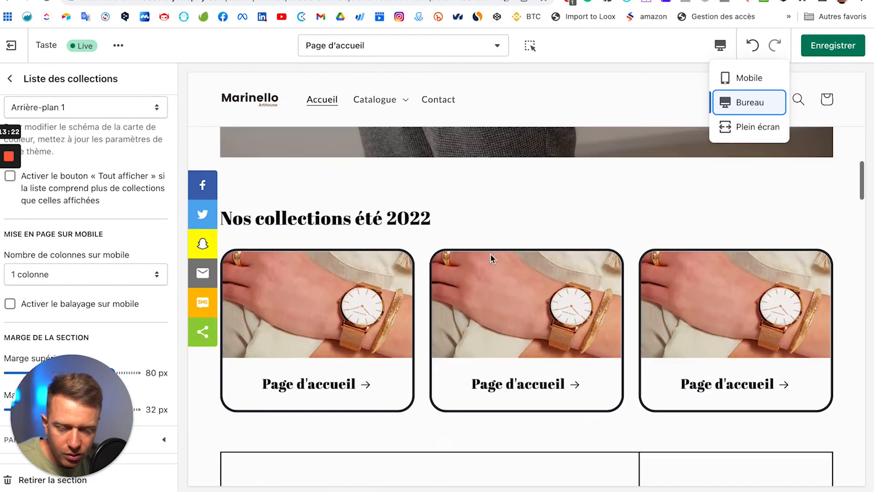
pyautogui.scroll(8, 490, 258)
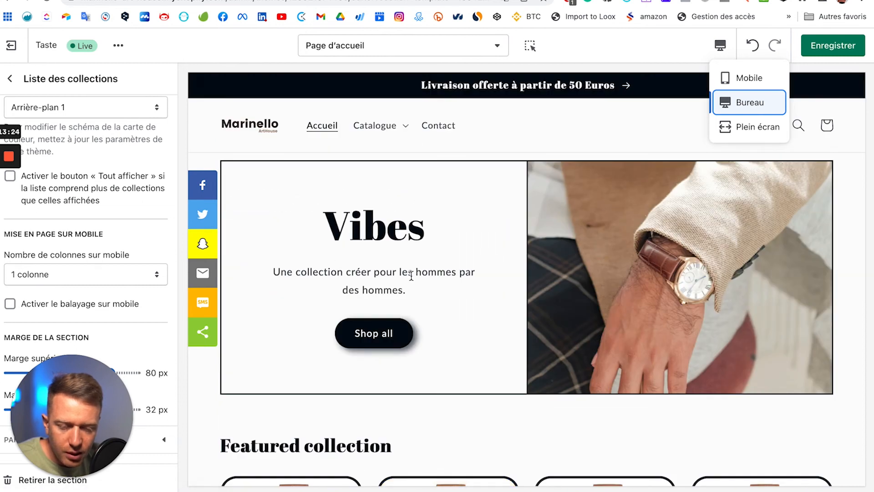
pyautogui.scroll(-7, 411, 275)
pyautogui.scroll(8, 435, 275)
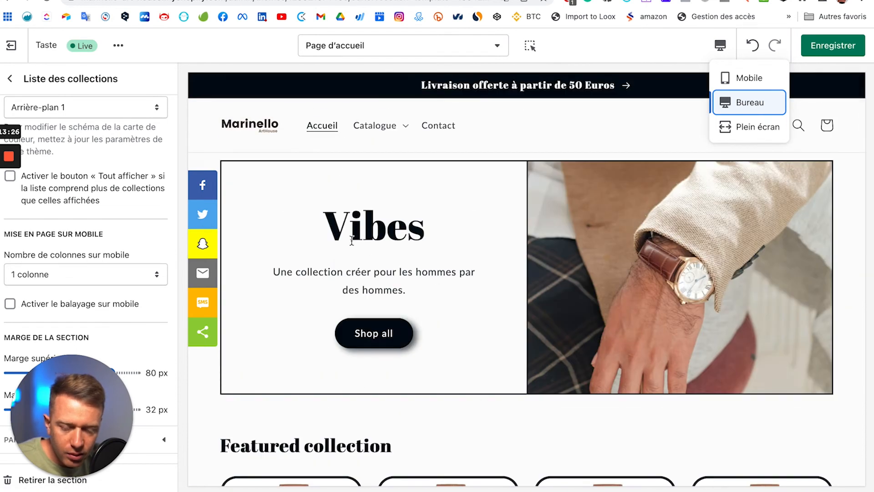
pyautogui.scroll(-7, 601, 304)
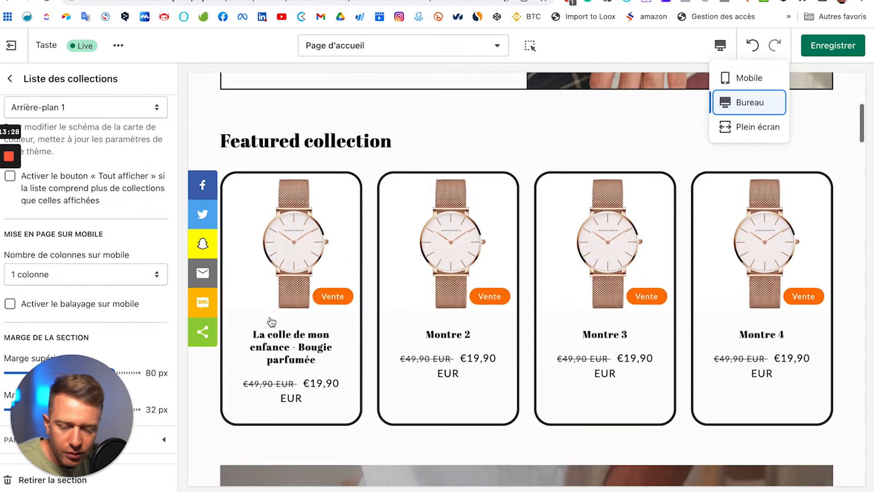
pyautogui.scroll(-2, 729, 309)
pyautogui.scroll(3, 552, 307)
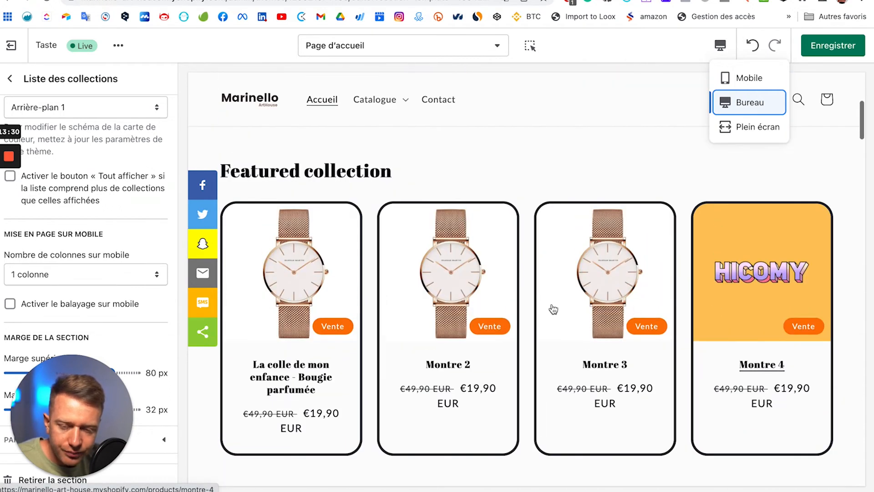
pyautogui.scroll(-2, 569, 301)
pyautogui.scroll(-5, 586, 294)
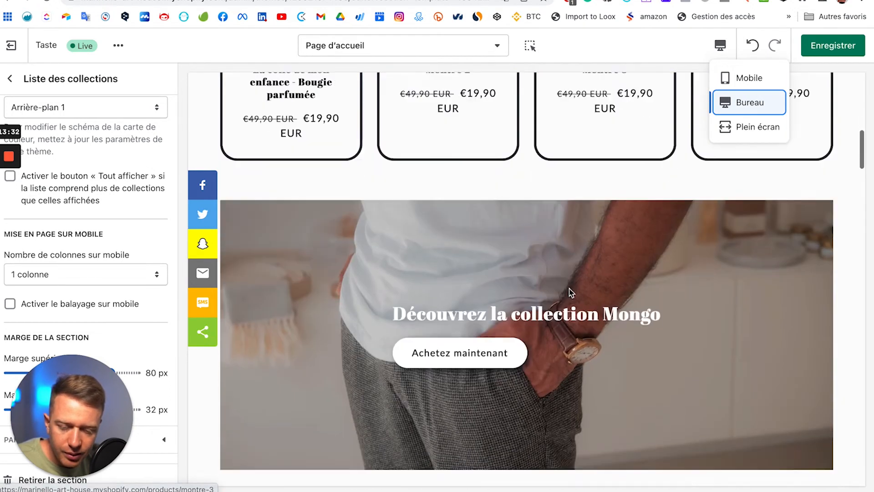
pyautogui.scroll(-5, 597, 216)
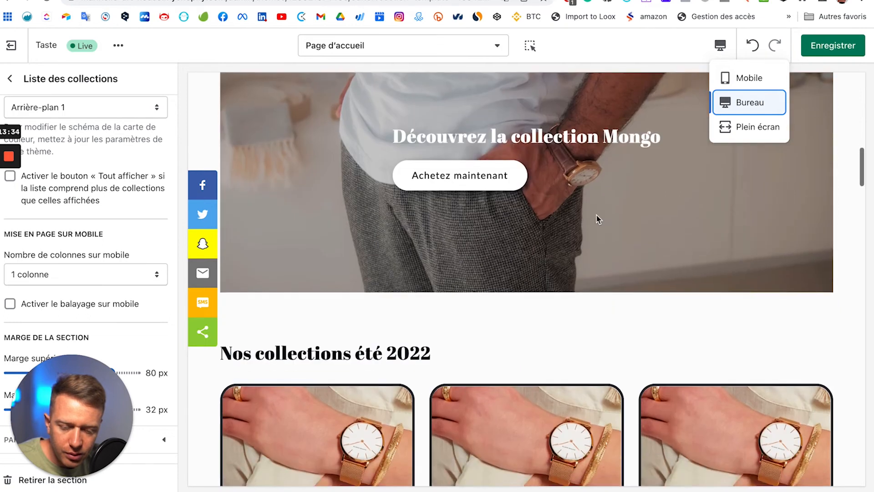
pyautogui.scroll(-5, 600, 316)
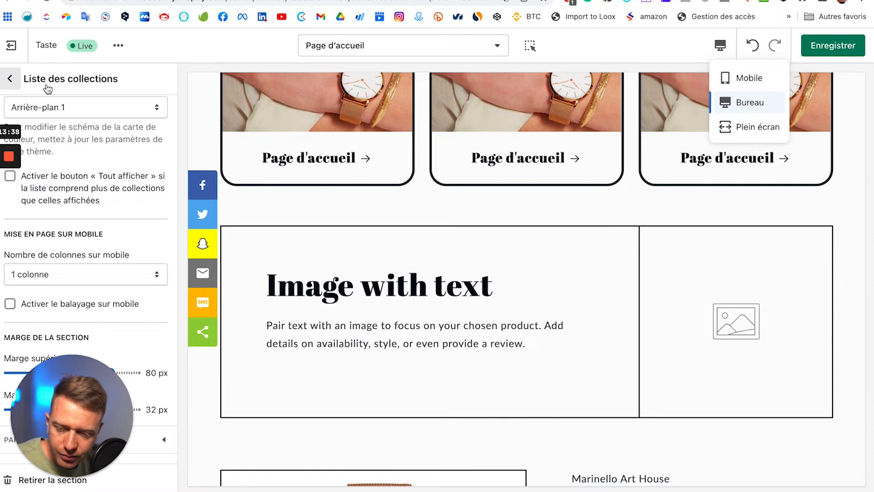
pyautogui.click(18, 85)
# Step: Open the image picker for the Image avec texte section
pyautogui.scroll(-2, 106, 295)
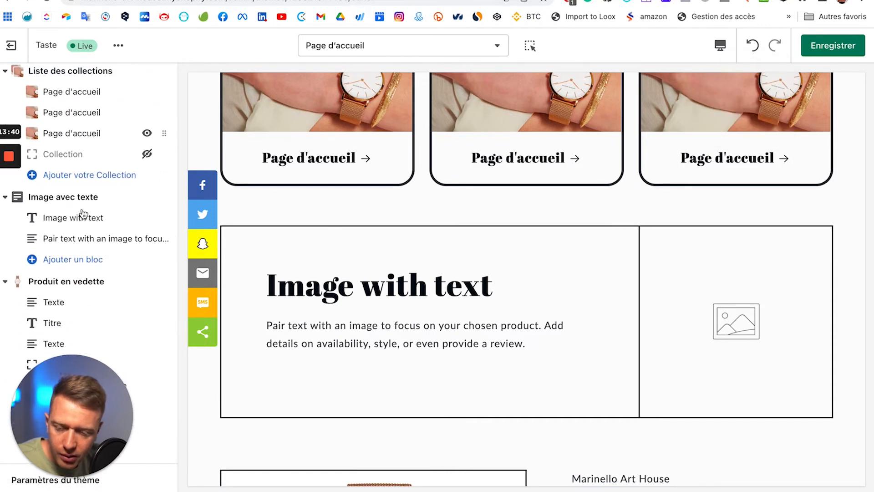
pyautogui.click(91, 203)
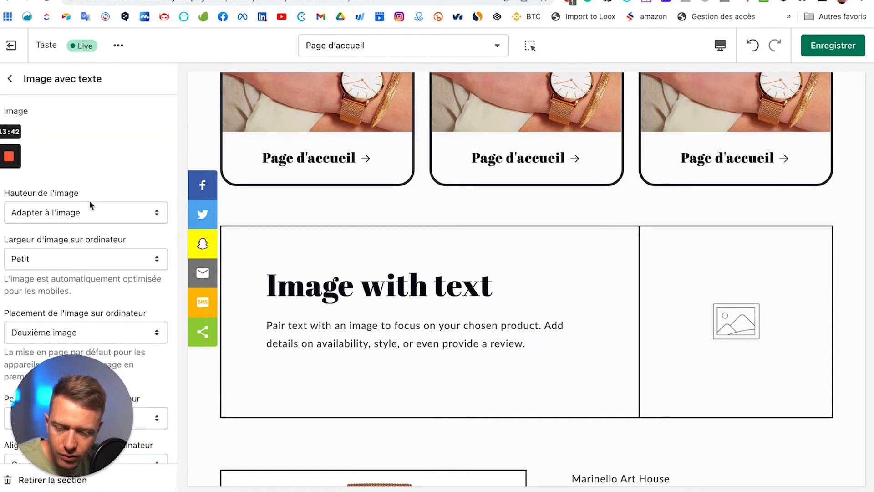
pyautogui.click(87, 147)
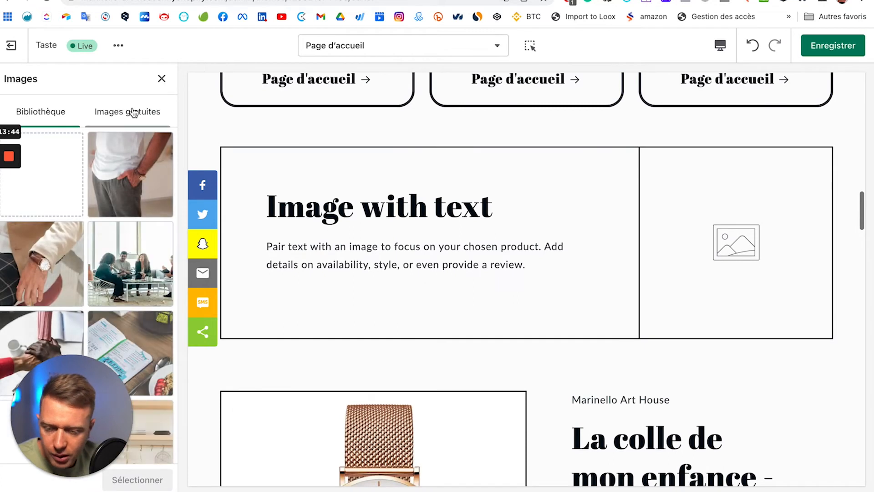
# Step: Search the free stock images for 'team'
pyautogui.click(132, 111)
pyautogui.click(80, 148)
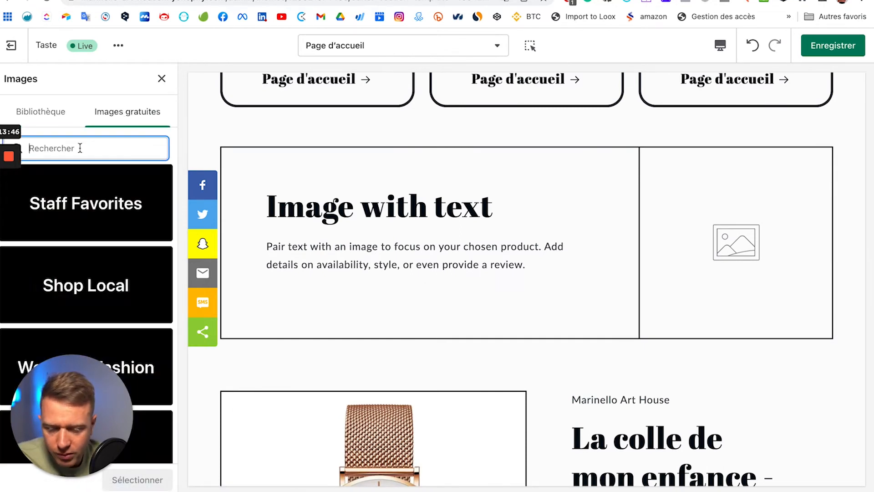
pyautogui.write('tea')
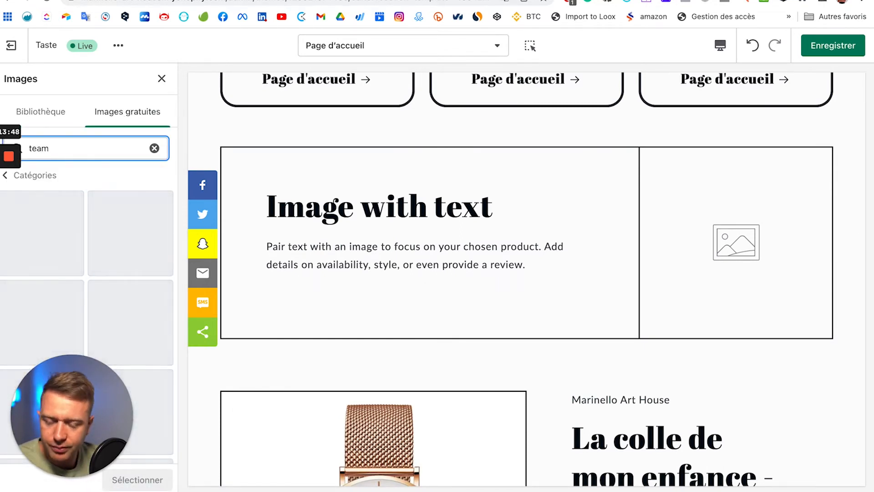
pyautogui.write('m')
pyautogui.scroll(-2, 126, 242)
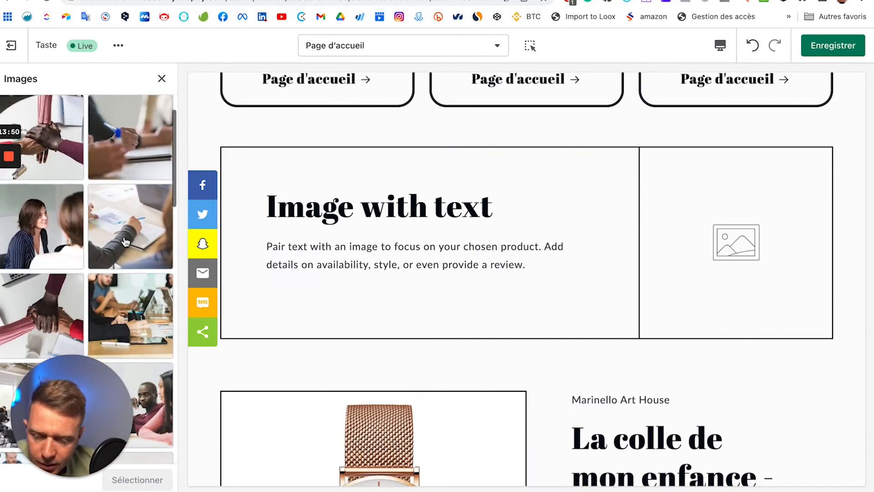
pyautogui.scroll(-4, 126, 242)
pyautogui.scroll(-5, 126, 241)
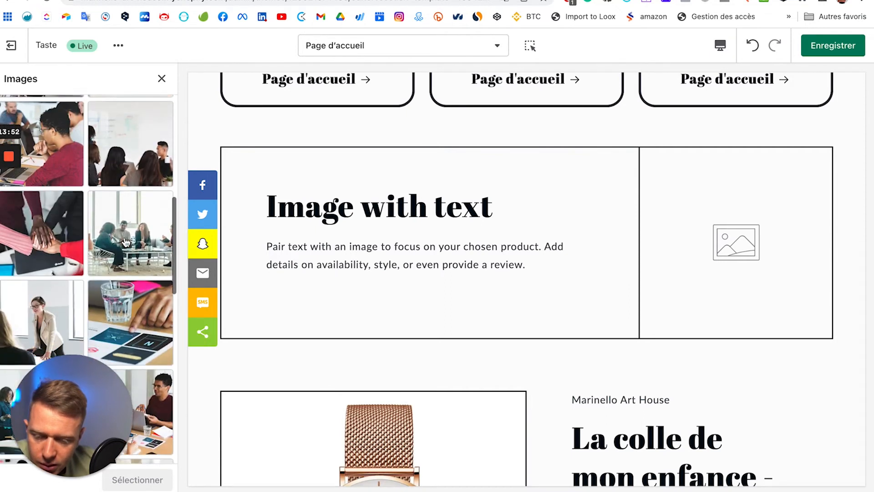
pyautogui.scroll(-5, 126, 241)
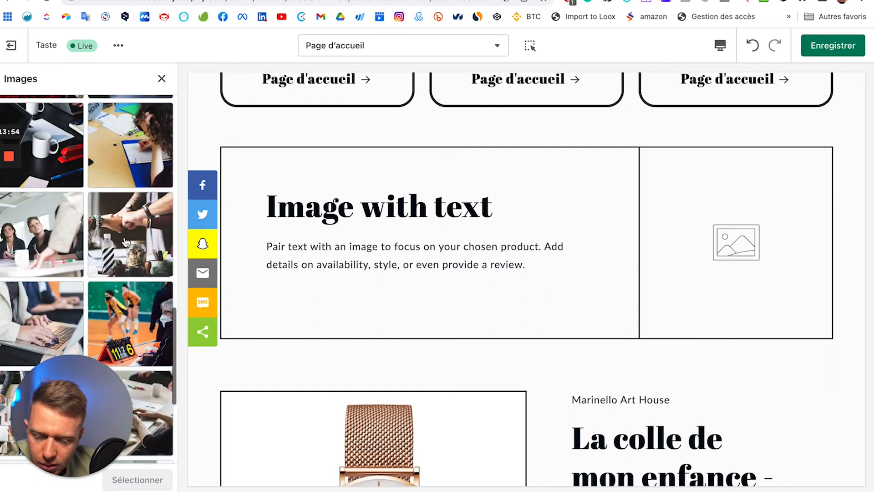
pyautogui.scroll(-3, 126, 241)
# Step: Load more results and insert the group photo of four people
pyautogui.click(114, 327)
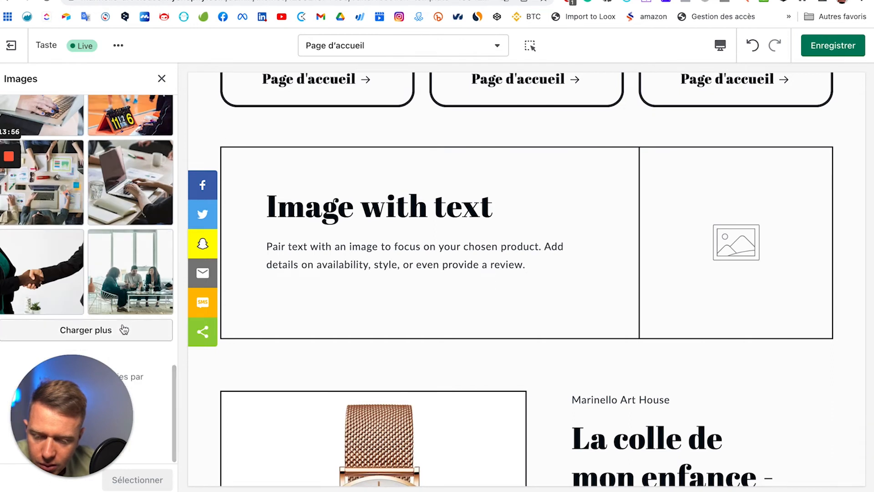
pyautogui.scroll(-4, 114, 248)
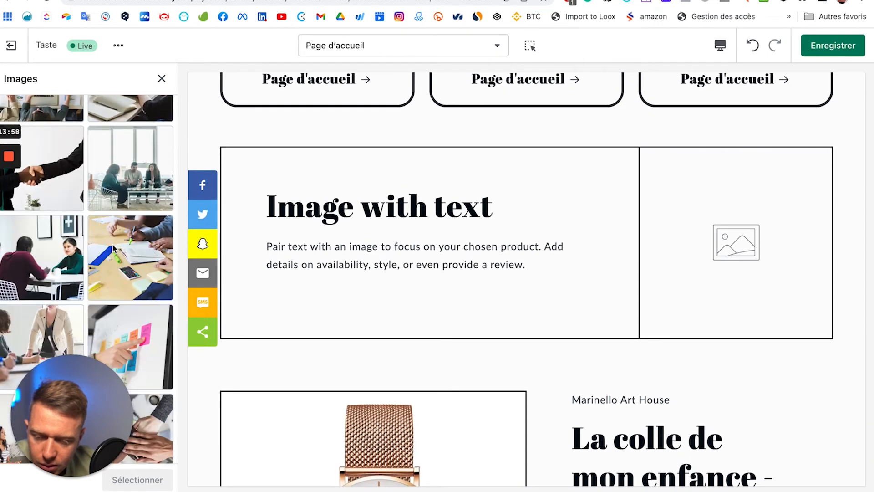
pyautogui.scroll(-4, 113, 248)
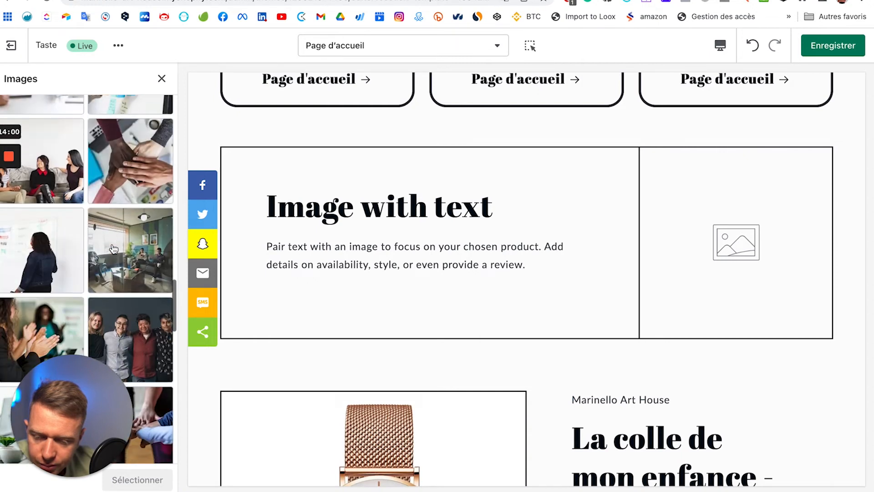
pyautogui.click(131, 336)
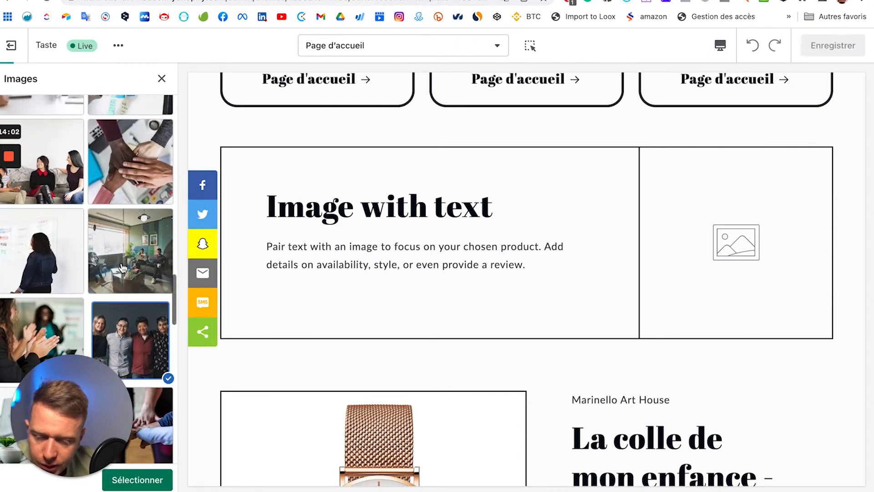
pyautogui.click(142, 478)
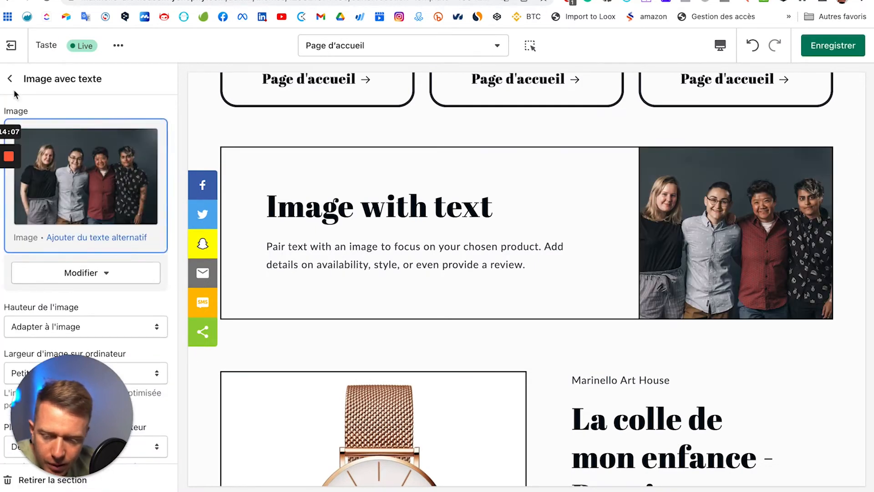
# Step: Hide the Contenu réductible section from the homepage with its eye icon
pyautogui.scroll(2, 518, 228)
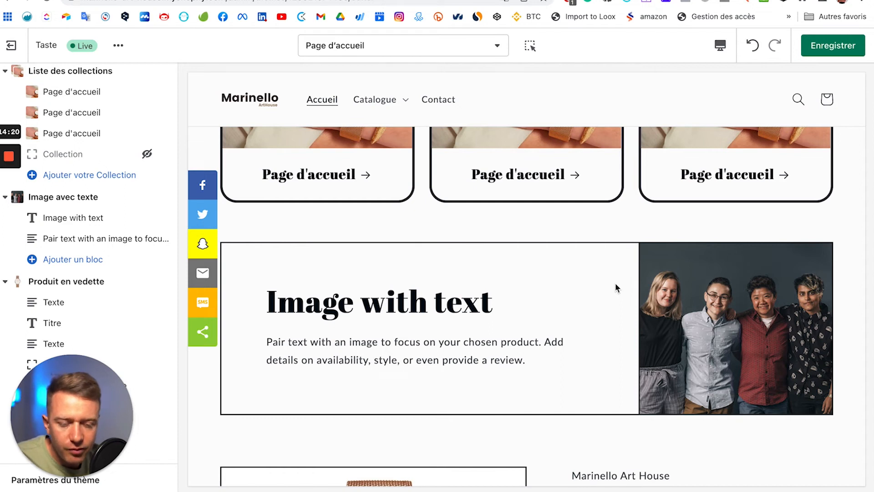
pyautogui.scroll(-5, 68, 245)
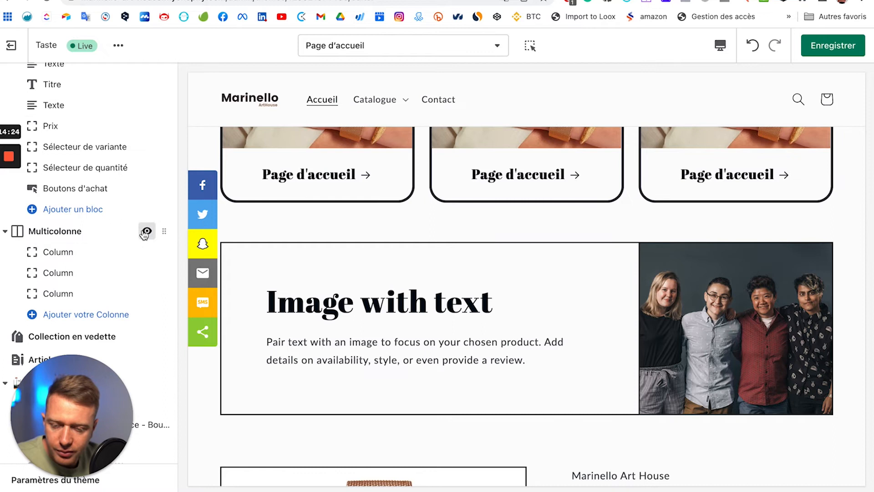
pyautogui.scroll(-2, 99, 263)
pyautogui.moveTo(147, 236)
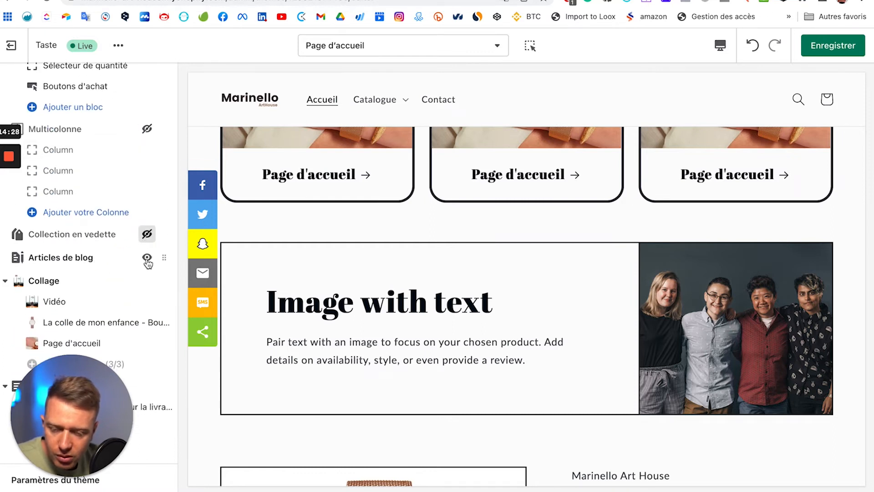
pyautogui.scroll(-2, 132, 265)
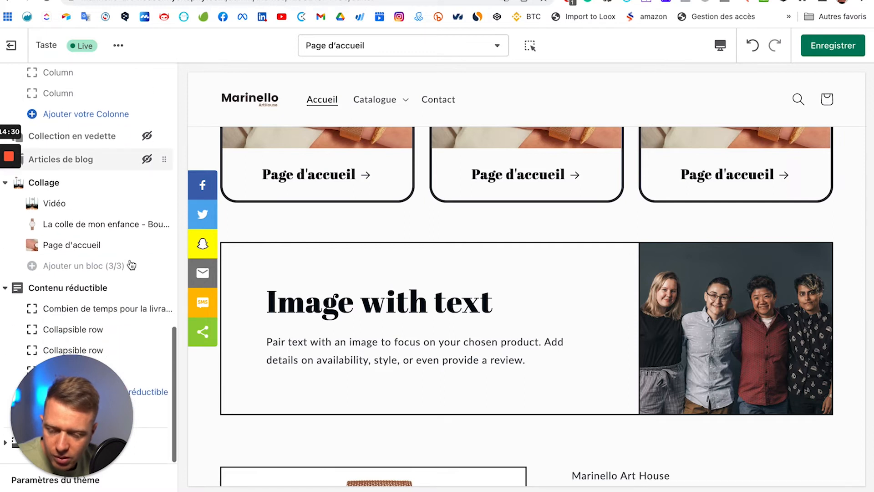
pyautogui.click(147, 288)
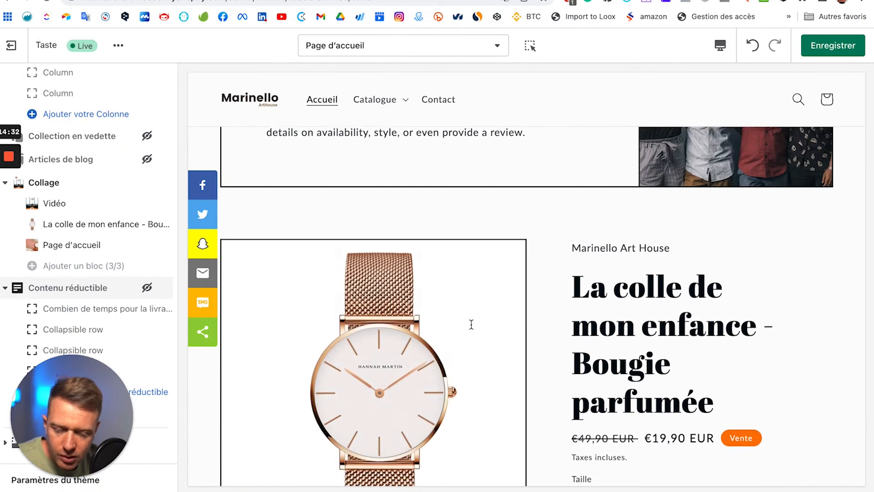
pyautogui.scroll(-10, 472, 330)
pyautogui.scroll(20, 473, 330)
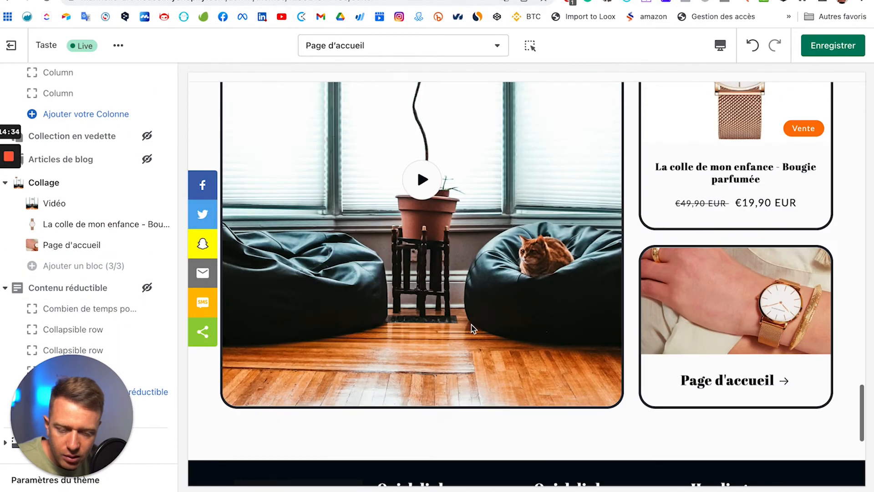
pyautogui.scroll(5, 472, 329)
pyautogui.scroll(-5, 473, 329)
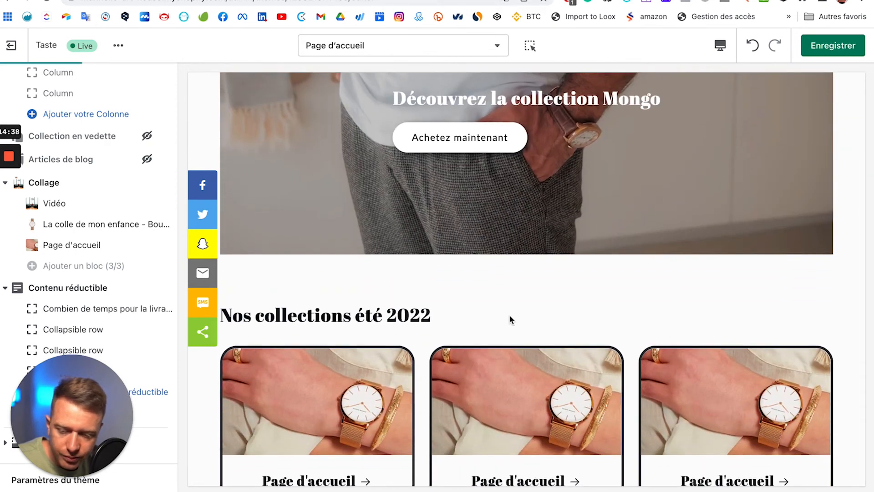
pyautogui.scroll(18, 510, 317)
pyautogui.scroll(-12, 497, 318)
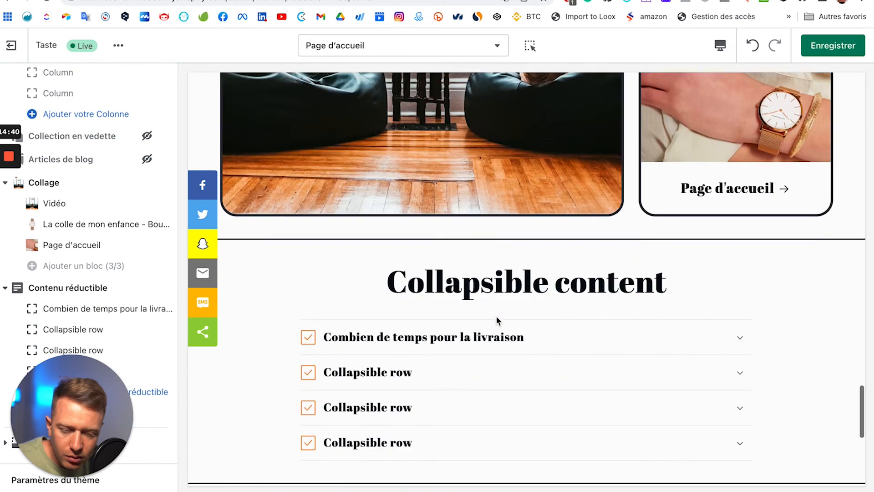
pyautogui.scroll(8, 498, 318)
pyautogui.scroll(10, 497, 321)
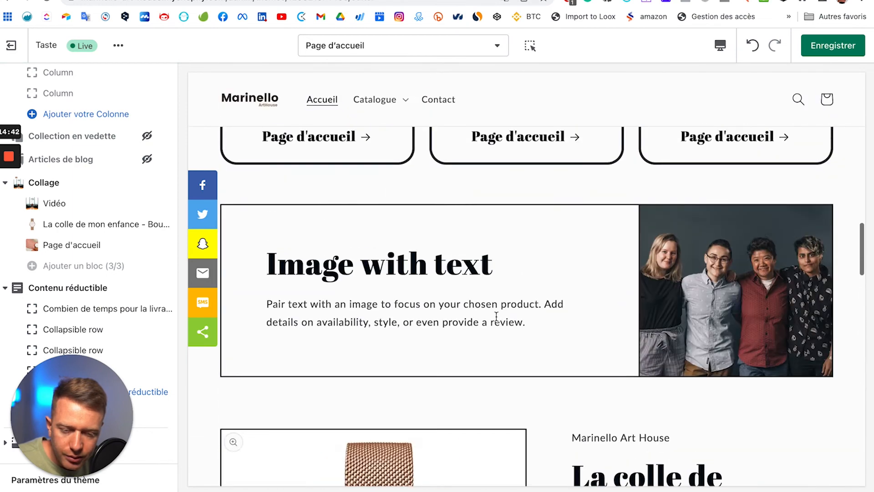
pyautogui.scroll(-14, 497, 321)
pyautogui.scroll(-4, 497, 322)
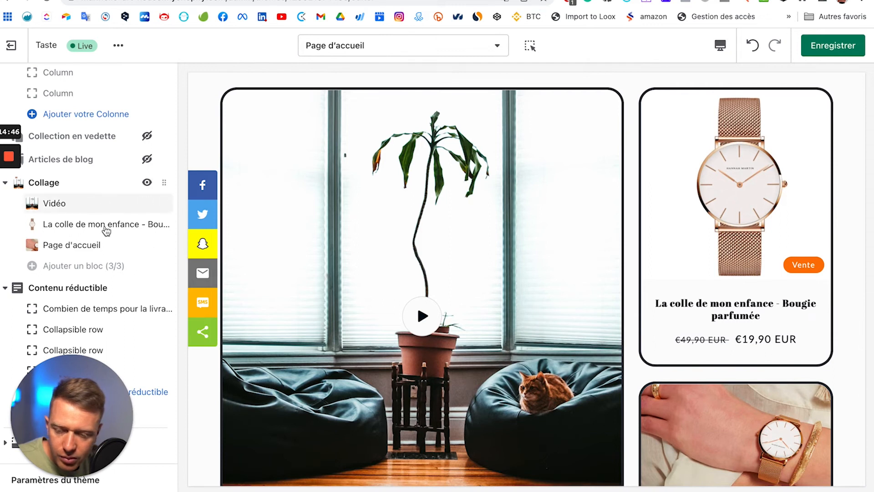
pyautogui.scroll(1, 123, 182)
pyautogui.scroll(7, 123, 194)
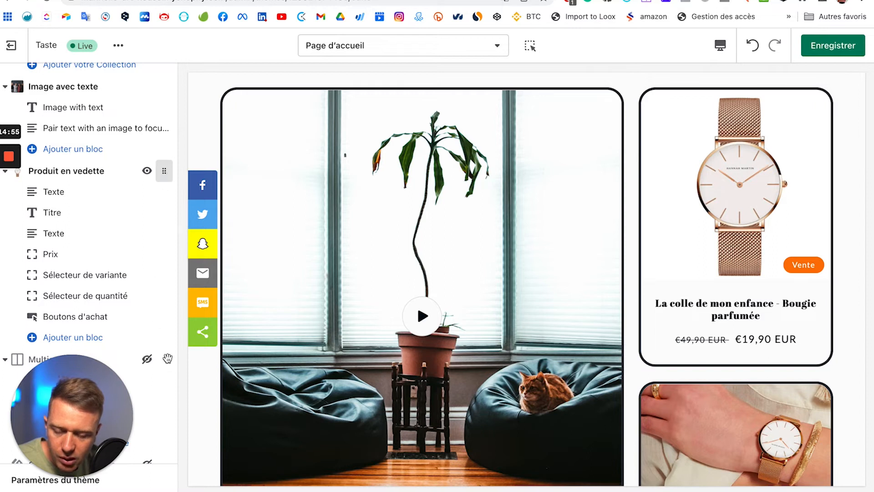
# Step: Drag the Produit en vedette section below Contenu réductible in the sections list
pyautogui.moveTo(161, 438); pyautogui.dragTo(158, 400)
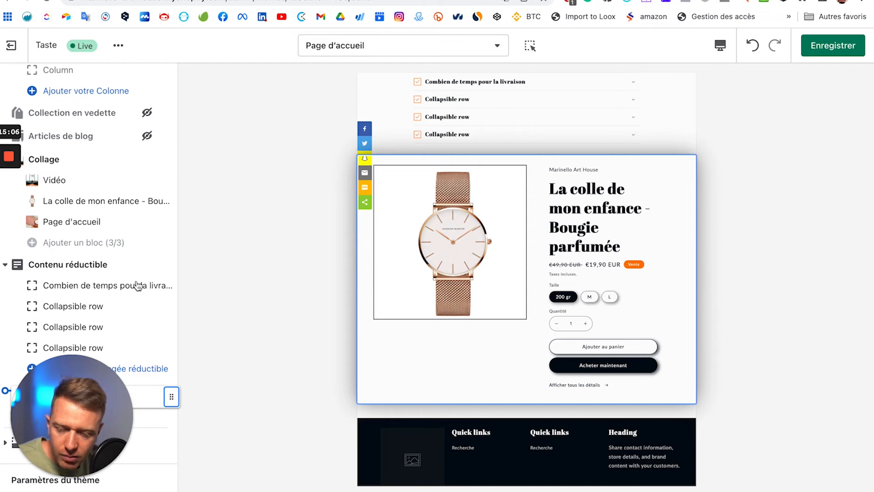
pyautogui.scroll(2, 492, 274)
pyautogui.scroll(-7, 493, 274)
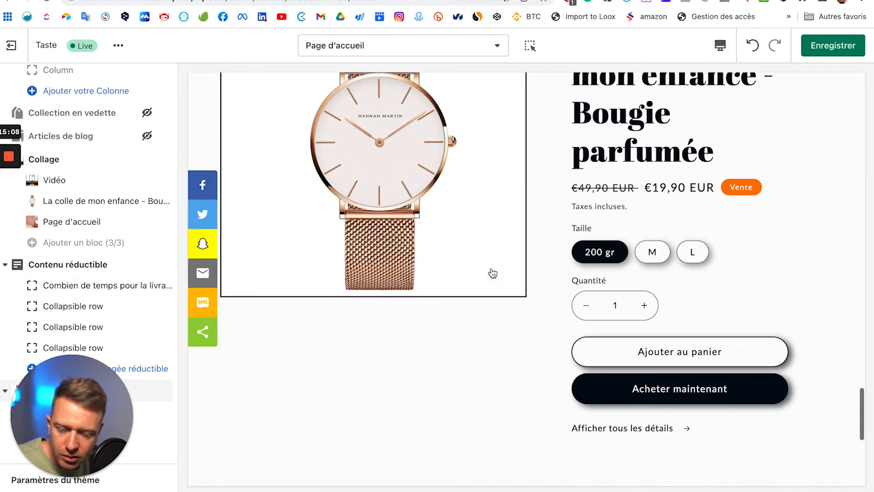
pyautogui.scroll(-3, 493, 273)
pyautogui.scroll(15, 492, 273)
pyautogui.scroll(2, 493, 273)
pyautogui.scroll(-7, 492, 273)
pyautogui.scroll(10, 492, 273)
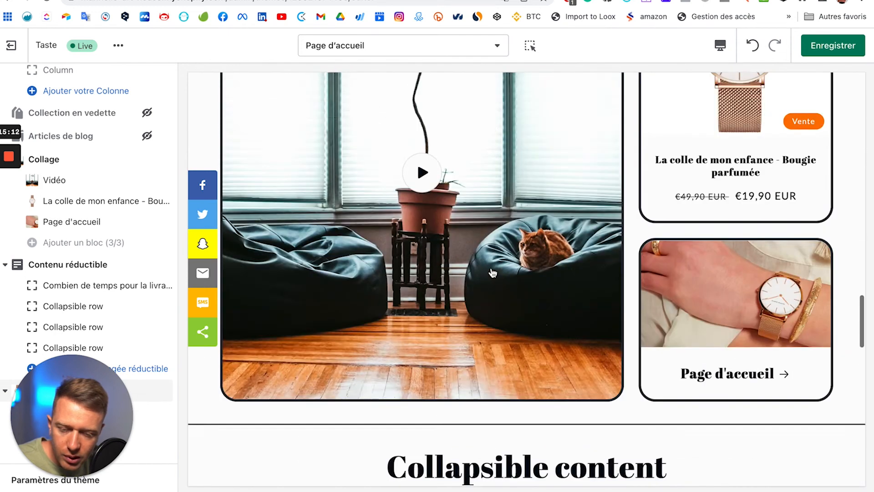
pyautogui.scroll(15, 492, 273)
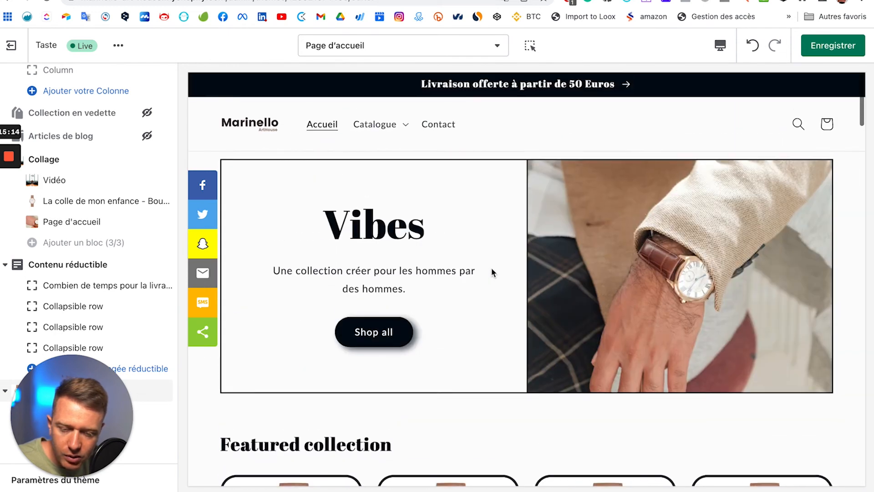
# Step: Scroll through the homepage preview to check the new section order above the footer
pyautogui.scroll(-3, 549, 251)
pyautogui.scroll(3, 540, 253)
pyautogui.scroll(-6, 710, 273)
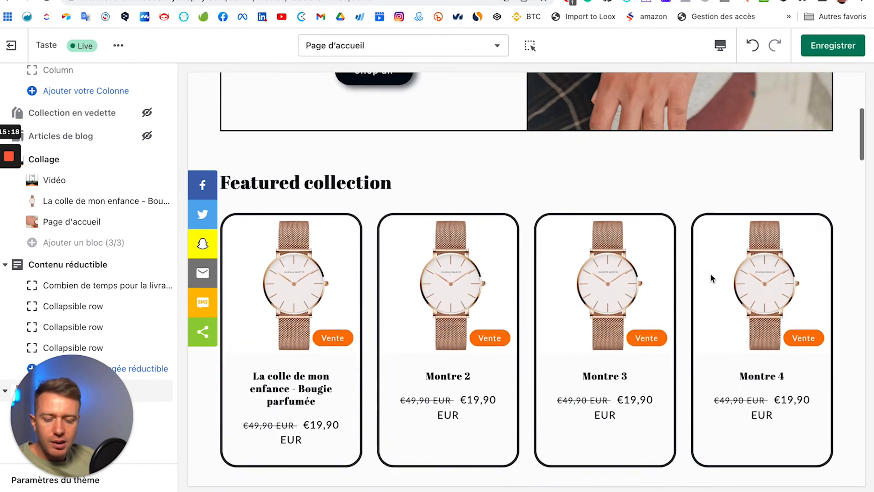
pyautogui.scroll(-3, 710, 273)
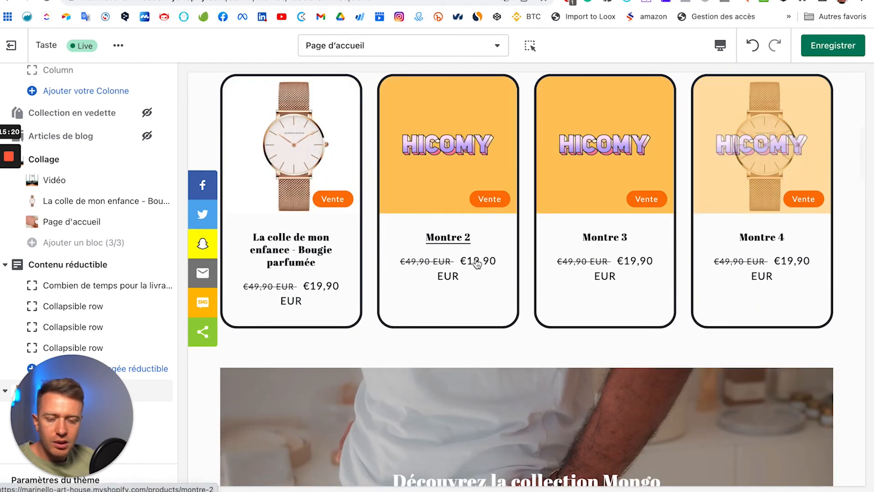
pyautogui.scroll(-10, 476, 264)
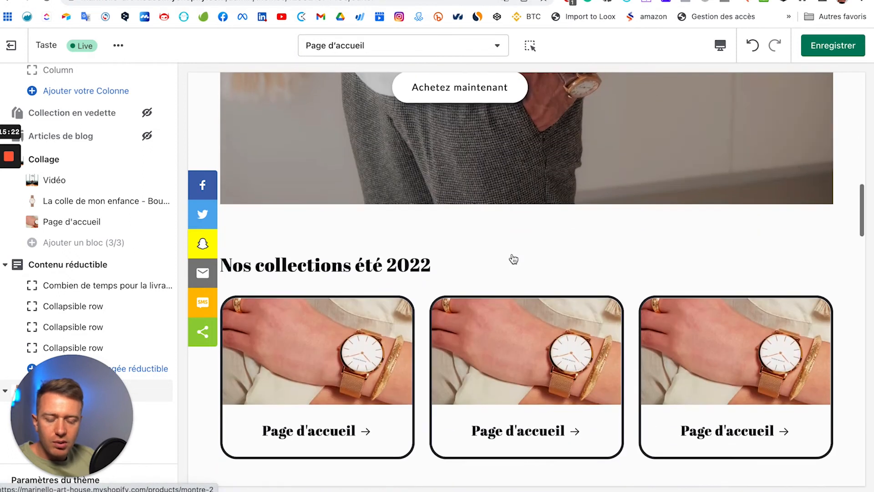
pyautogui.scroll(-4, 513, 259)
pyautogui.scroll(-2, 742, 211)
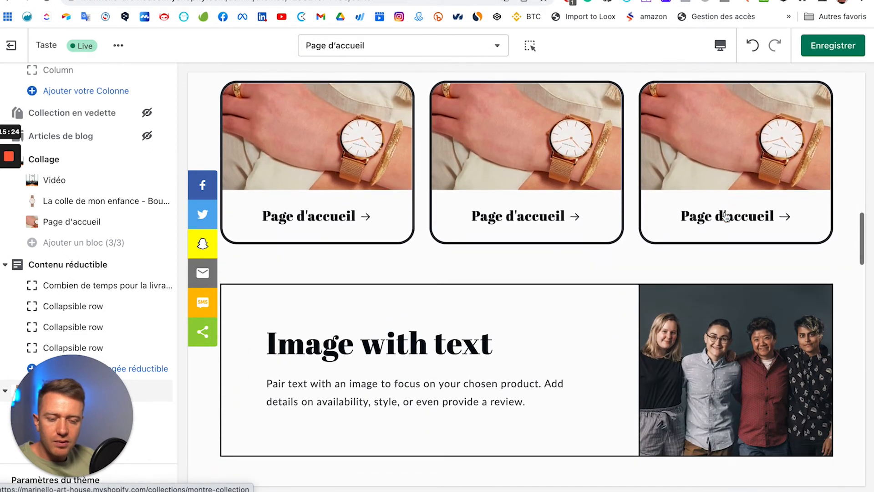
pyautogui.scroll(-3, 371, 216)
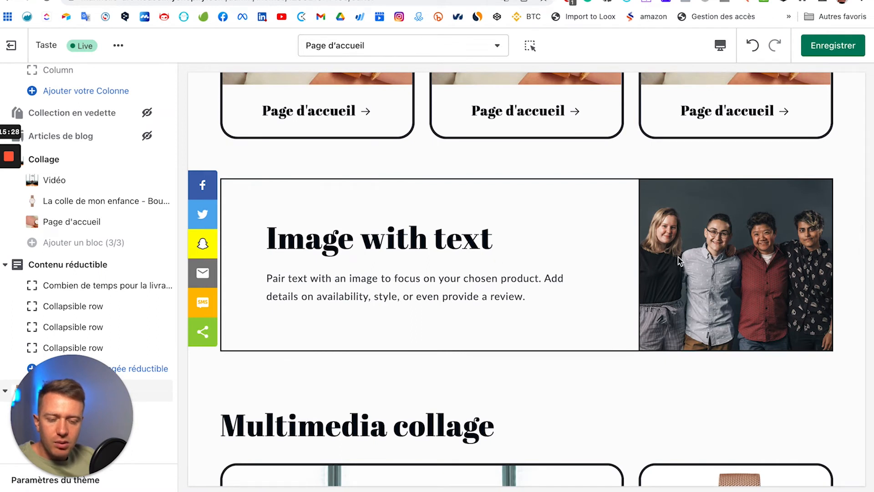
pyautogui.scroll(-2, 356, 272)
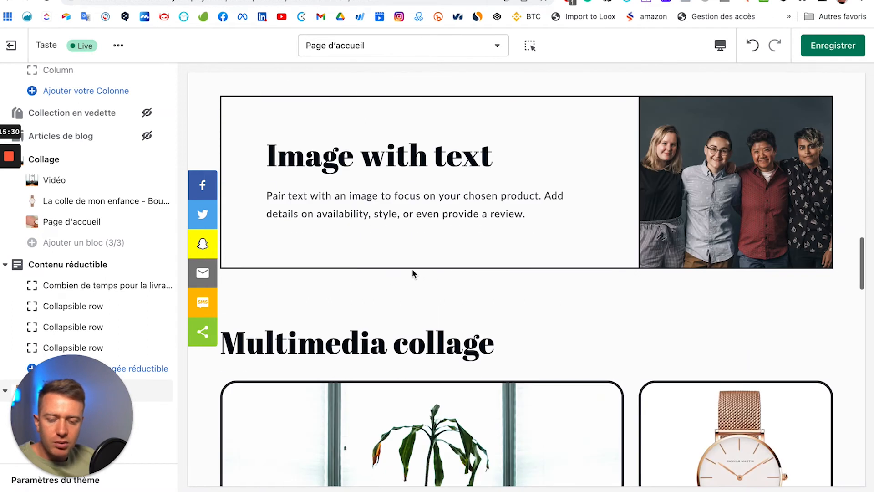
pyautogui.scroll(-1, 413, 274)
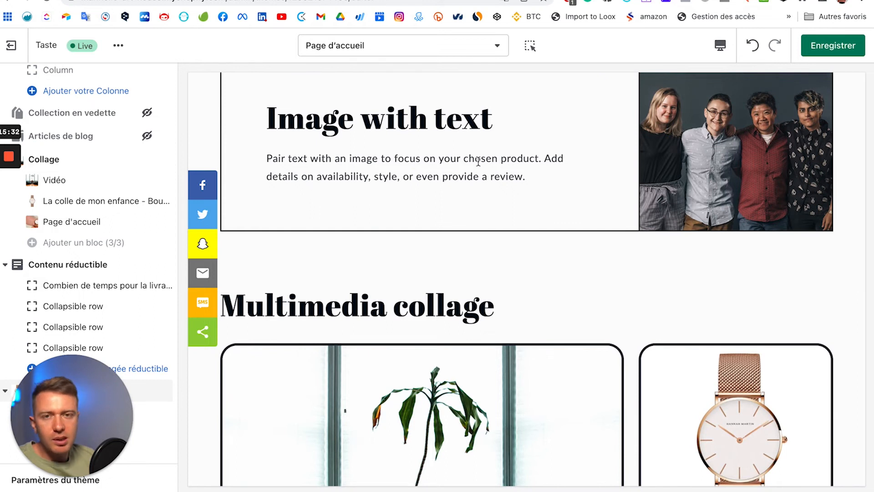
pyautogui.scroll(-8, 619, 160)
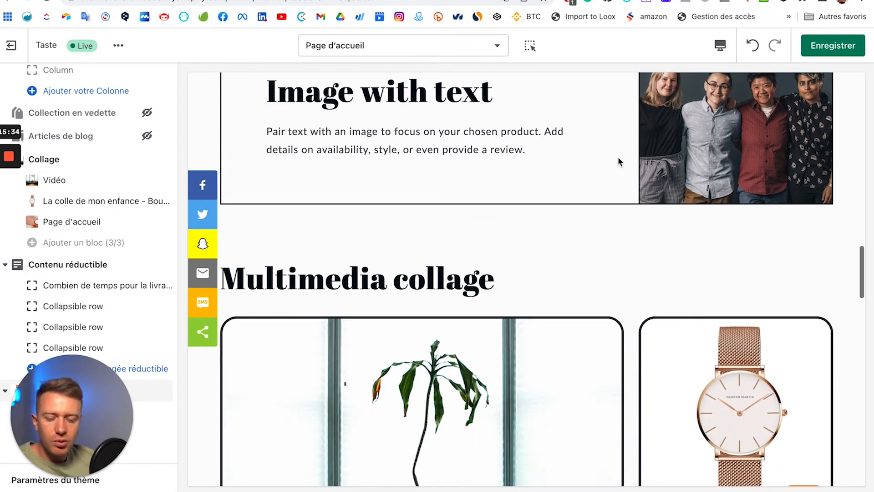
pyautogui.scroll(-1, 597, 183)
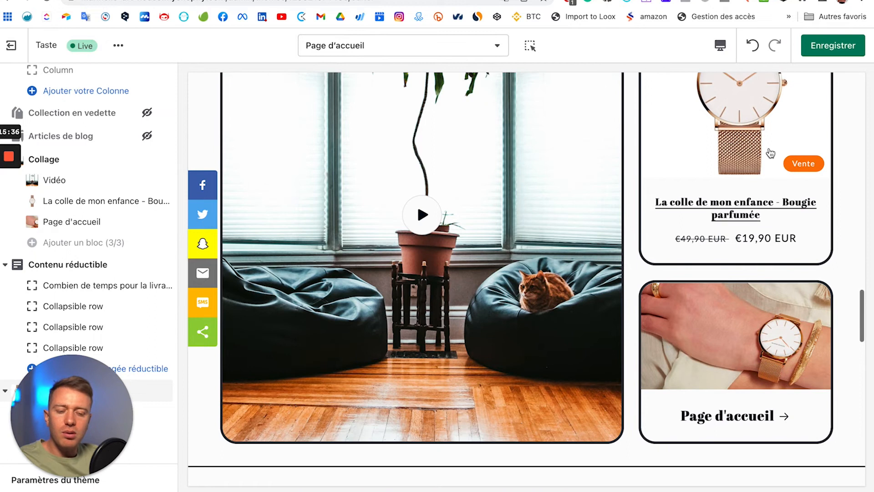
pyautogui.scroll(2, 770, 154)
pyautogui.scroll(-16, 549, 262)
pyautogui.scroll(9, 549, 262)
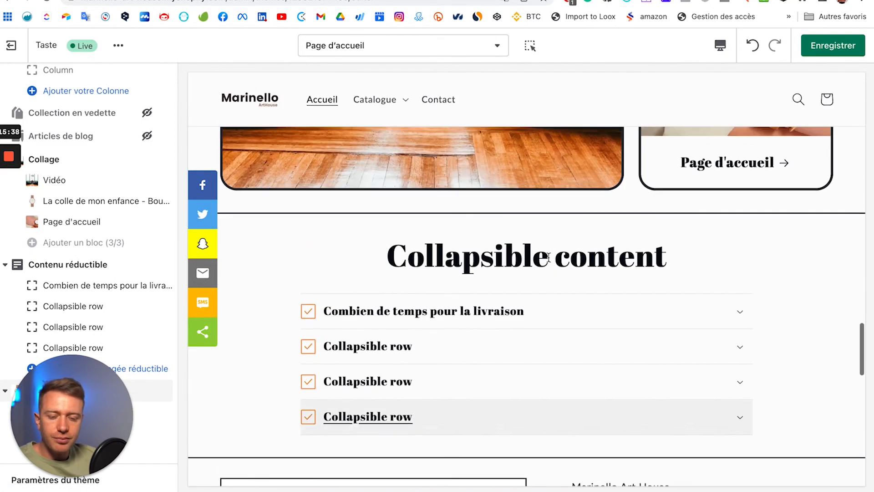
pyautogui.scroll(-3, 549, 262)
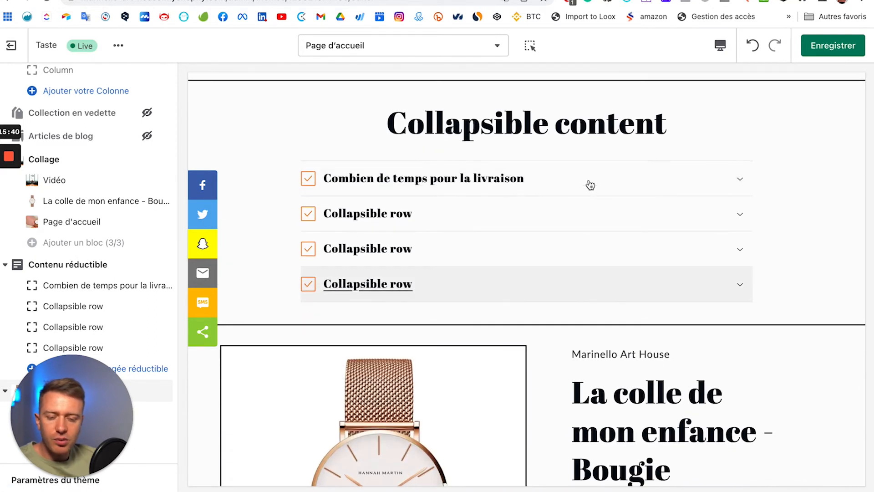
pyautogui.scroll(-3, 607, 278)
pyautogui.scroll(-3, 607, 278)
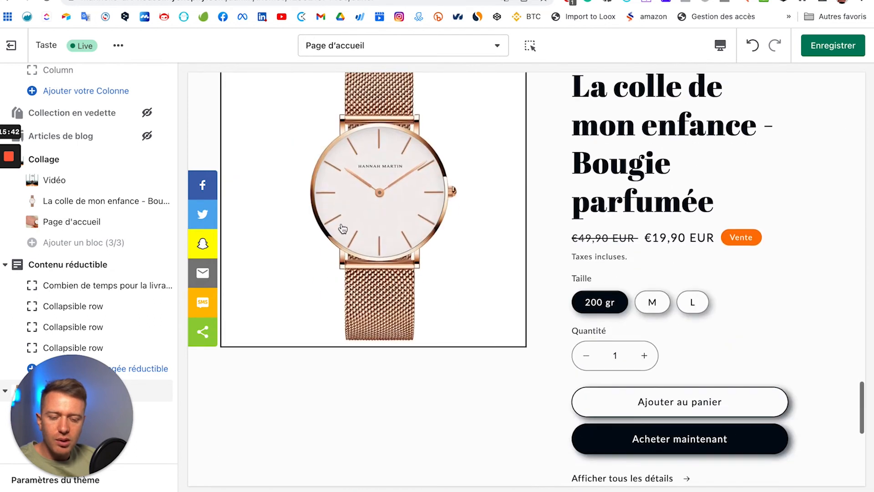
pyautogui.scroll(2, 343, 228)
pyautogui.scroll(-2, 363, 299)
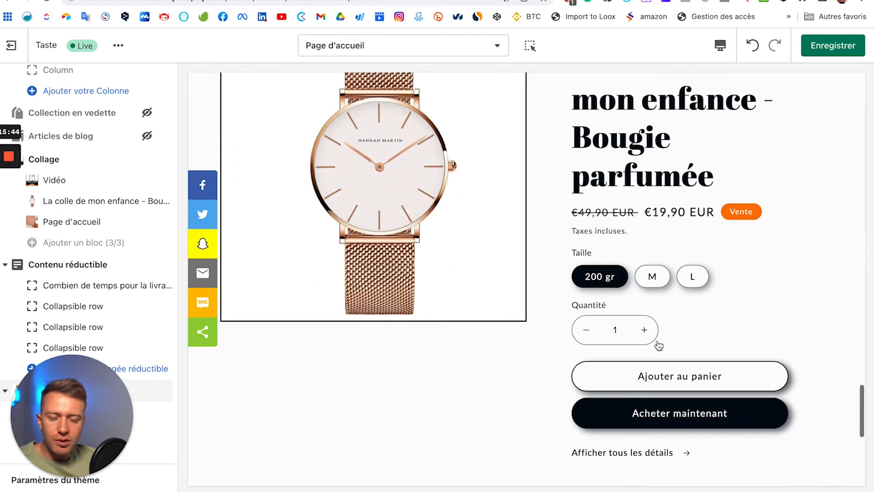
pyautogui.scroll(6, 476, 291)
pyautogui.scroll(10, 476, 291)
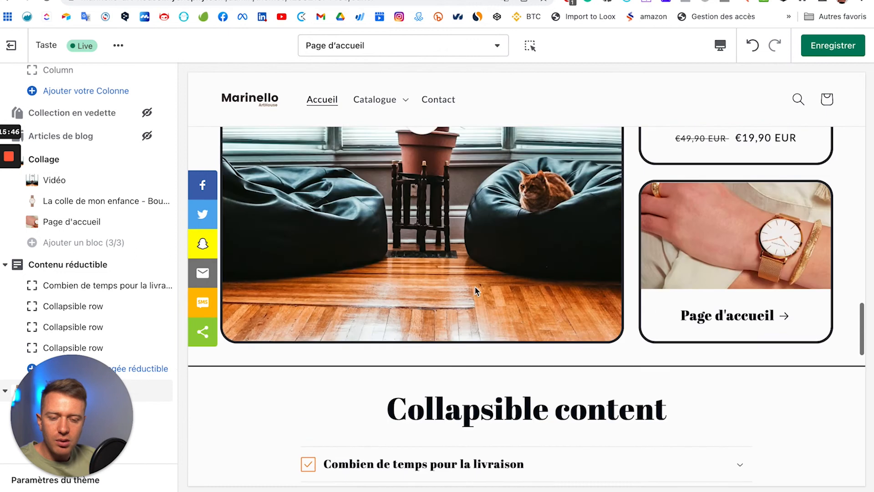
pyautogui.scroll(-12, 575, 220)
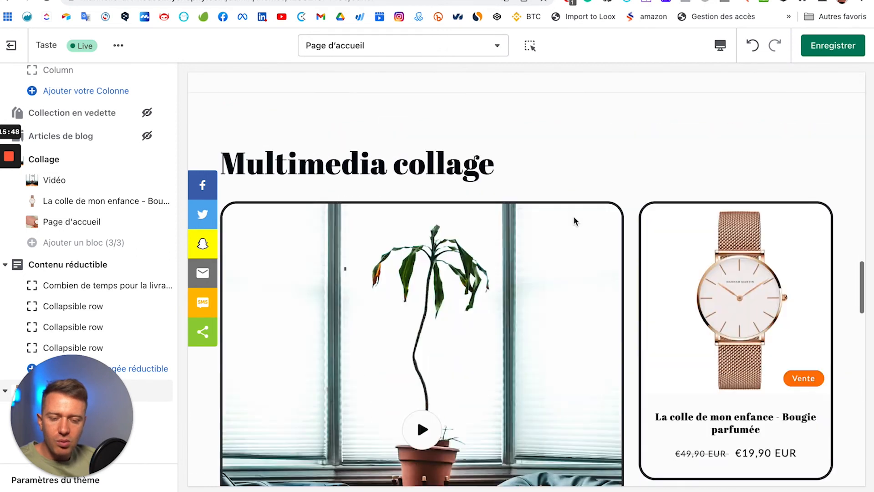
pyautogui.scroll(-6, 674, 260)
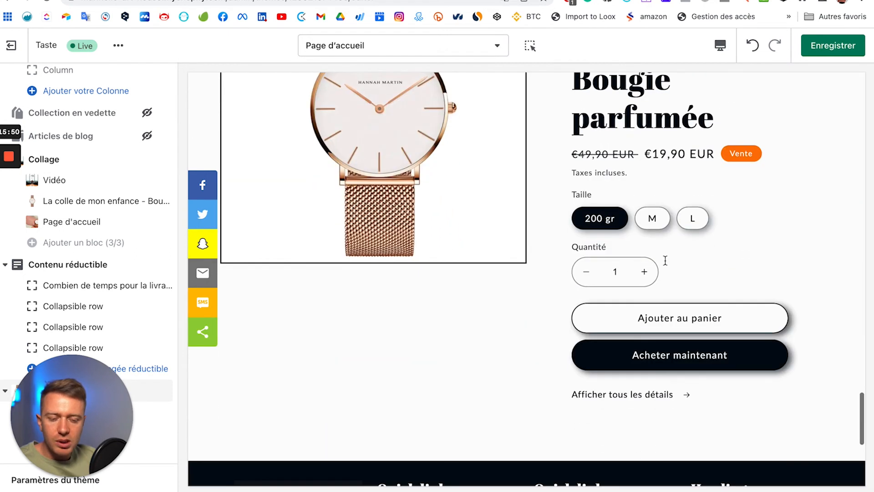
pyautogui.scroll(5, 665, 261)
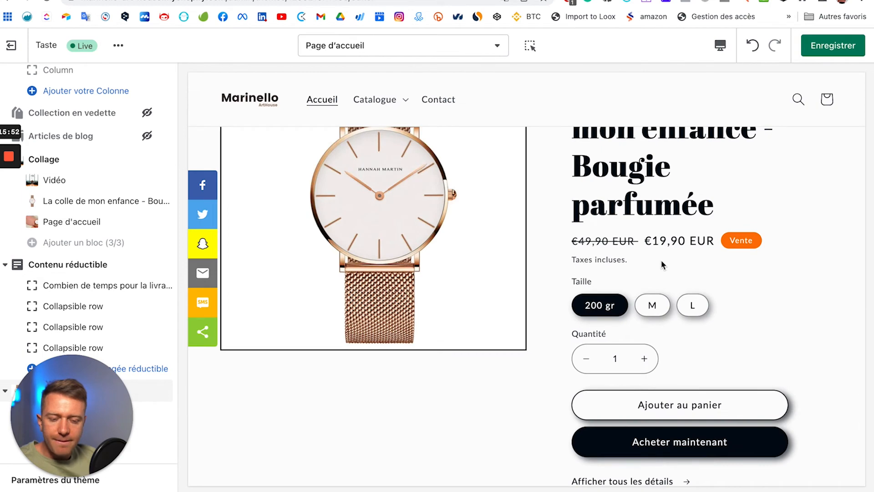
pyautogui.scroll(-2, 661, 260)
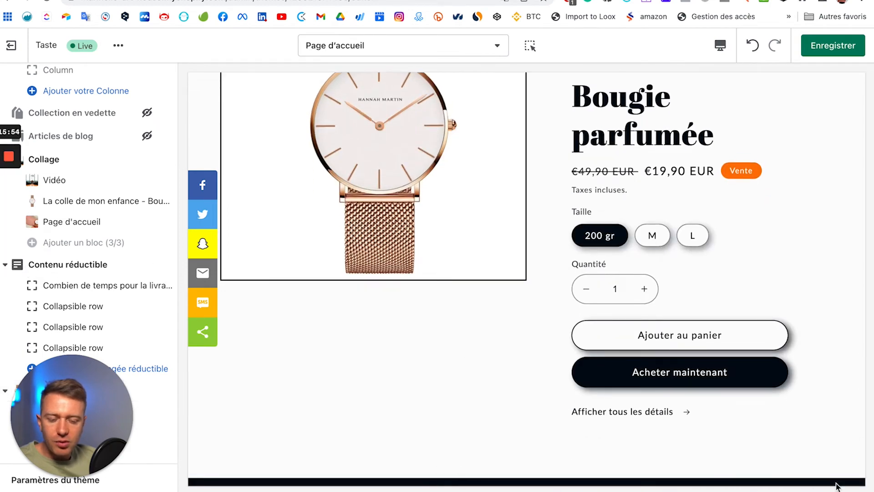
pyautogui.scroll(15, 649, 298)
pyautogui.scroll(-15, 649, 299)
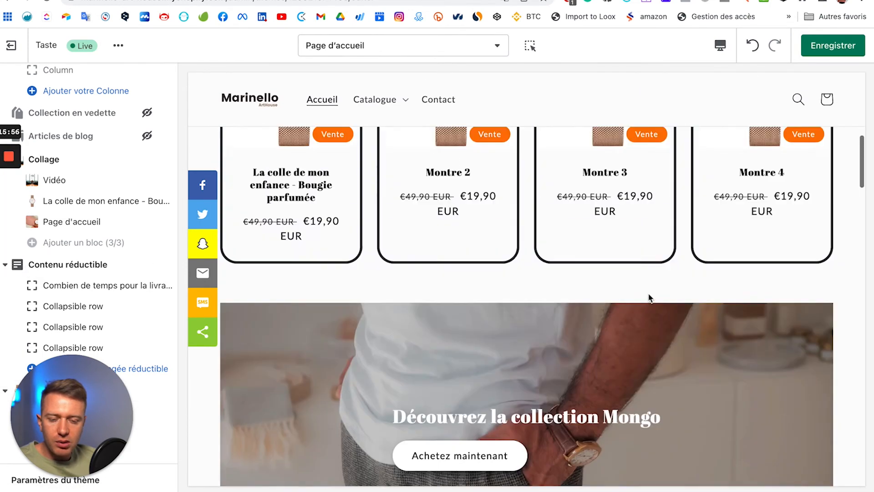
pyautogui.scroll(-6, 371, 427)
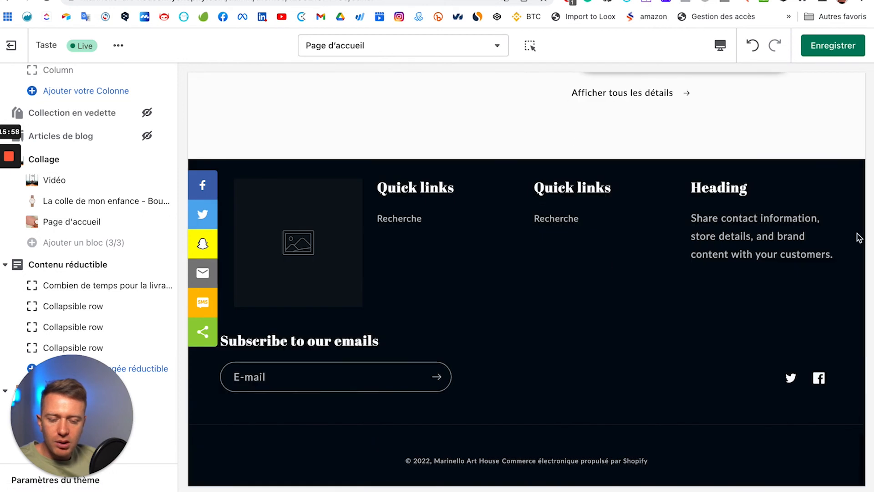
pyautogui.scroll(2, 211, 211)
pyautogui.scroll(1, 130, 213)
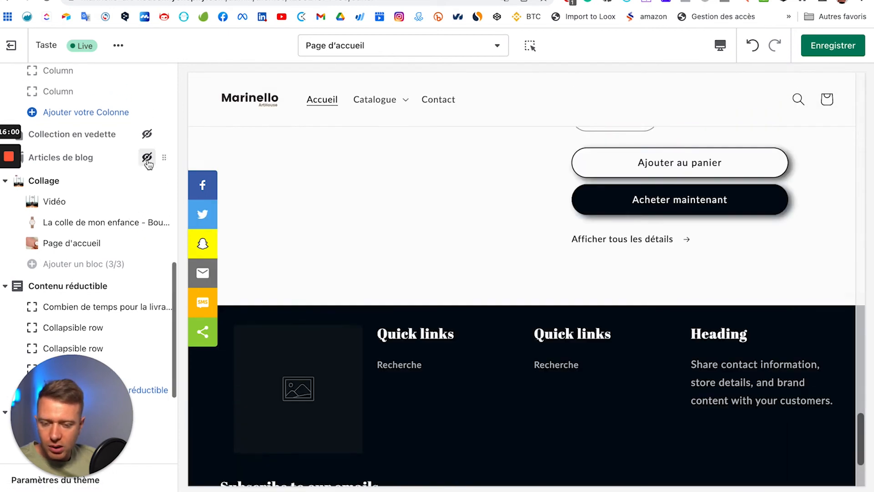
# Step: Unhide the Blog posts section, move it to the bottom of the page, and review the preview
pyautogui.click(154, 158)
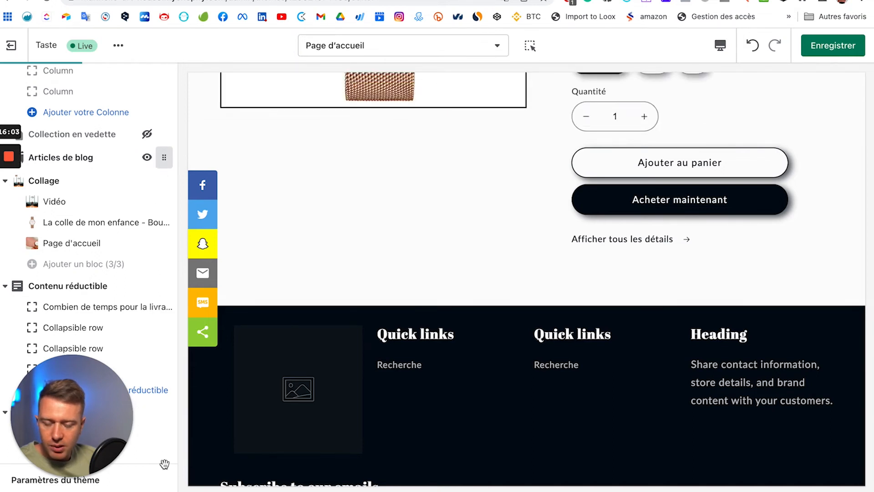
pyautogui.moveTo(167, 454); pyautogui.dragTo(164, 452)
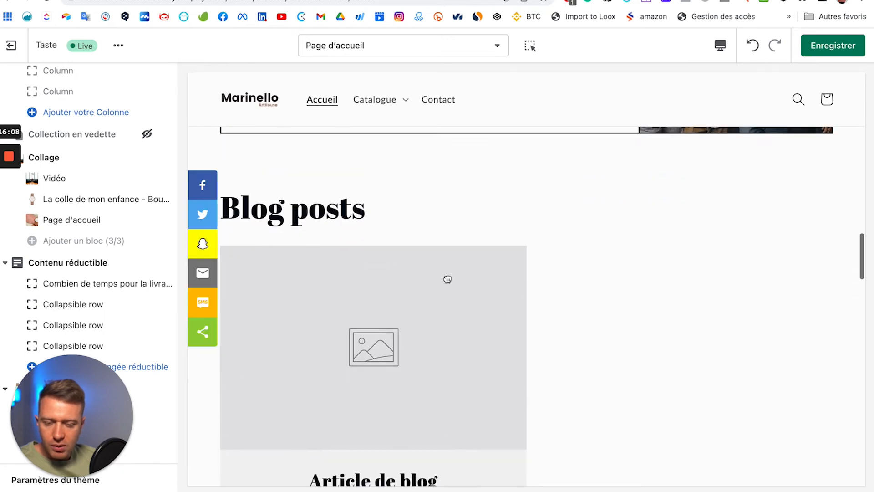
pyautogui.scroll(5, 519, 319)
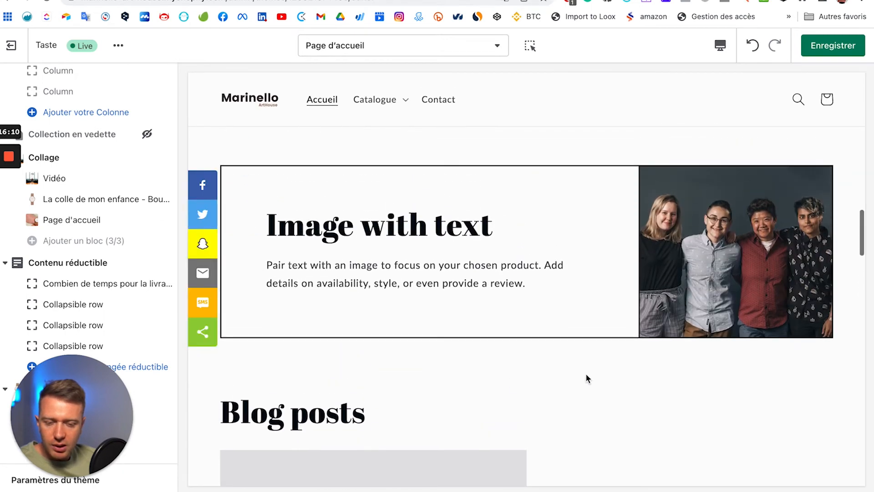
pyautogui.scroll(-13, 585, 374)
pyautogui.scroll(15, 501, 185)
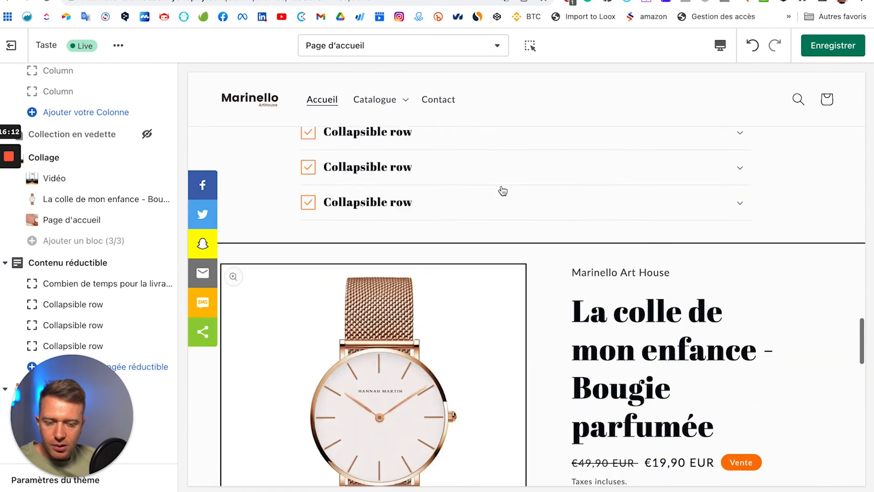
pyautogui.scroll(-6, 501, 185)
pyautogui.scroll(8, 501, 185)
pyautogui.scroll(-5, 501, 185)
pyautogui.scroll(2, 501, 184)
pyautogui.scroll(-12, 501, 185)
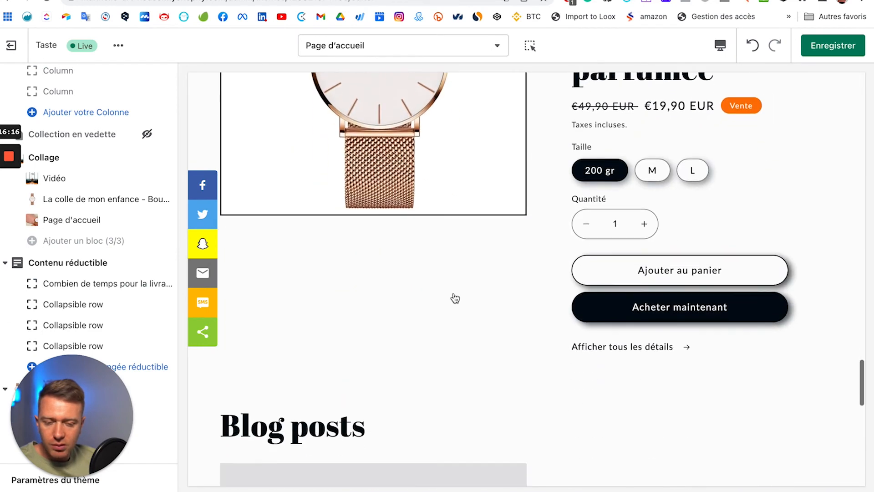
pyautogui.scroll(2, 455, 285)
pyautogui.scroll(3, 455, 285)
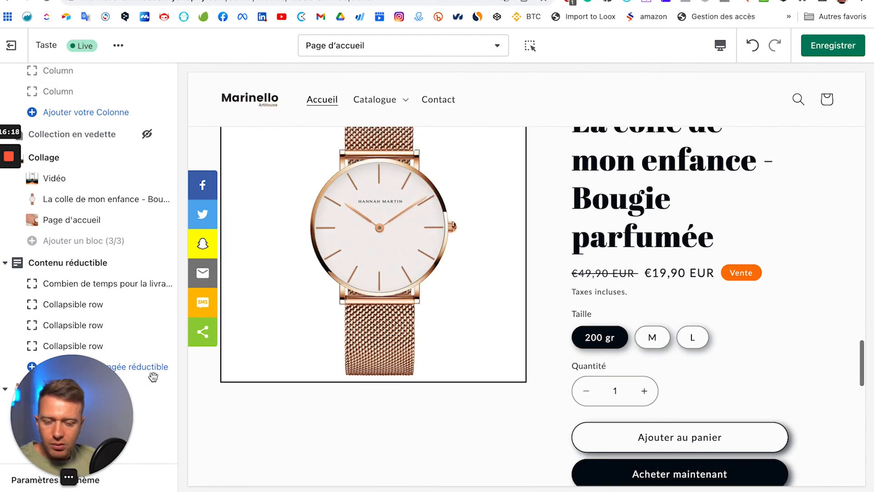
pyautogui.scroll(-5, 106, 402)
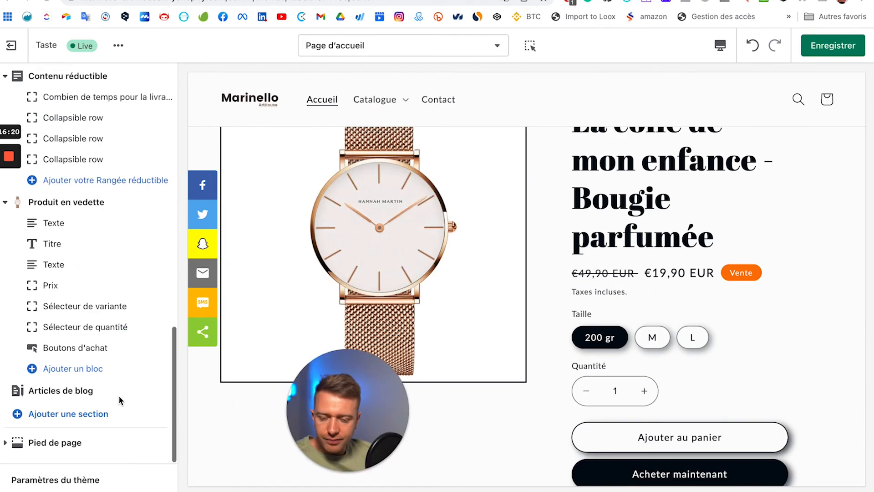
# Step: Hide Articles de blog again, leaving the featured product section directly above the footer
pyautogui.click(147, 390)
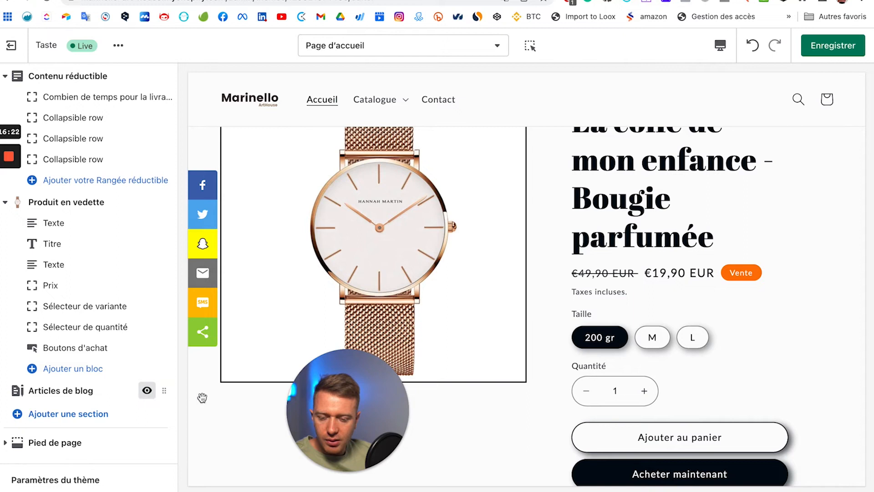
pyautogui.moveTo(351, 410); pyautogui.dragTo(72, 412)
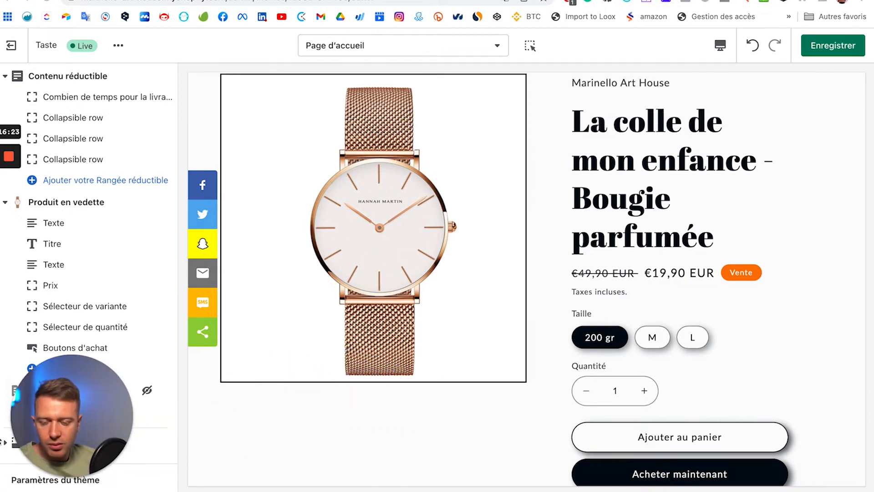
pyautogui.scroll(5, 513, 361)
pyautogui.scroll(7, 508, 359)
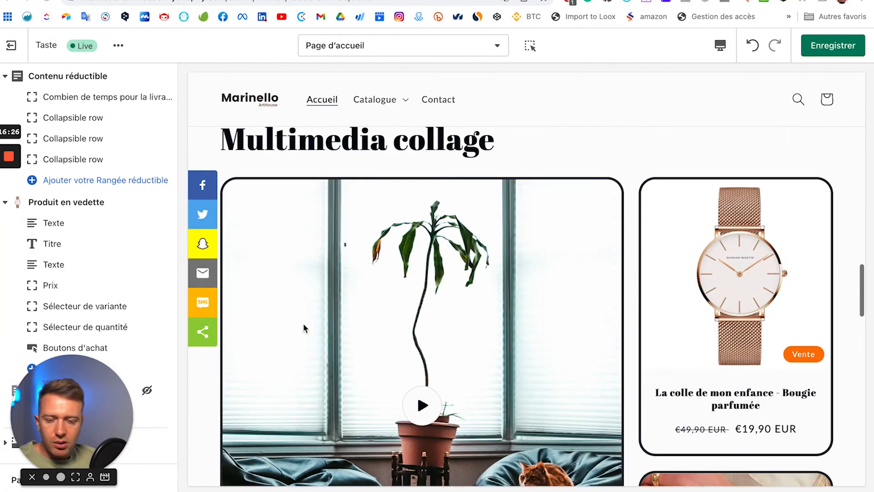
pyautogui.scroll(-20, 304, 327)
pyautogui.moveTo(73, 414); pyautogui.dragTo(72, 319)
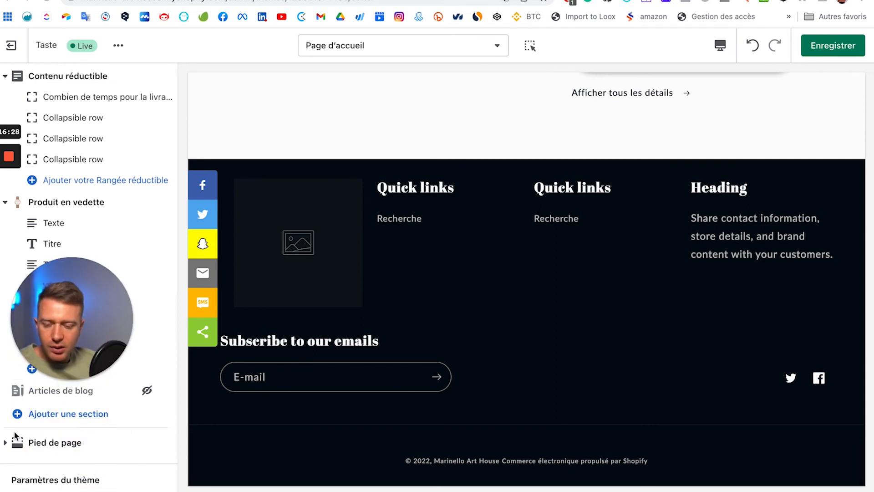
# Step: In the Pied de page settings, switch off 'Afficher l'inscription à la liste de diffusion' and review the other footer settings
pyautogui.click(50, 444)
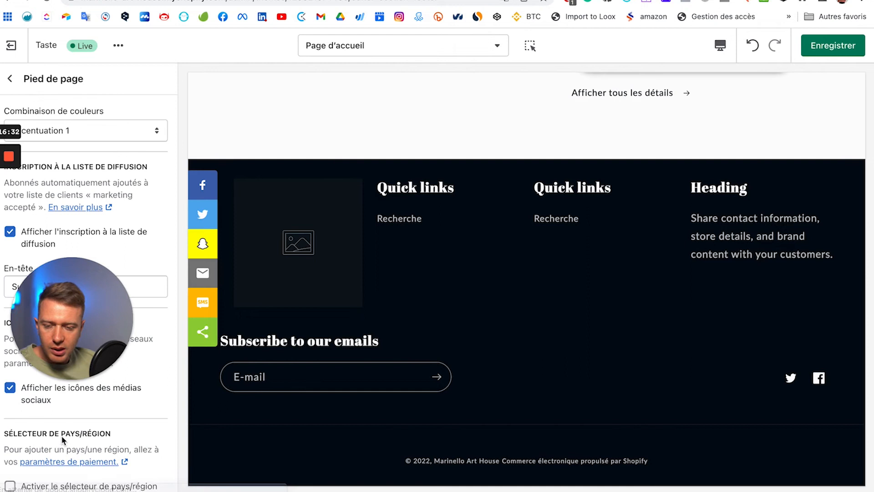
pyautogui.moveTo(60, 346); pyautogui.dragTo(246, 388)
pyautogui.moveTo(386, 371); pyautogui.dragTo(357, 375)
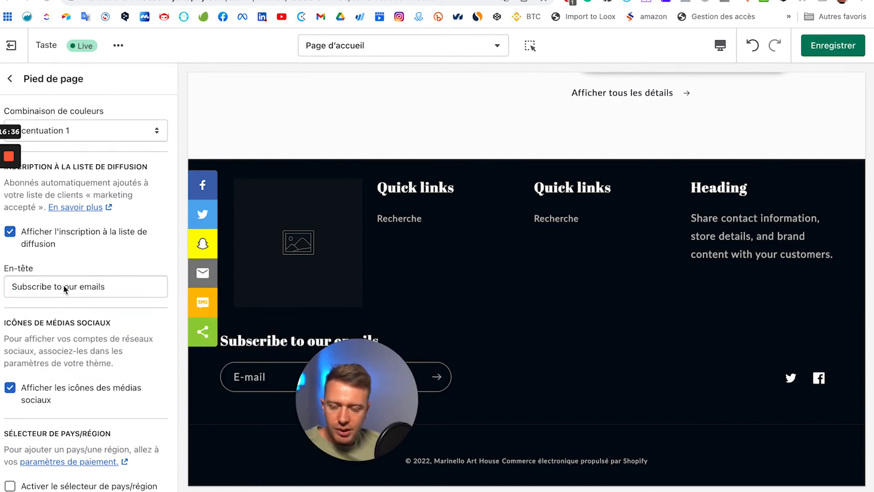
pyautogui.scroll(-1, 64, 284)
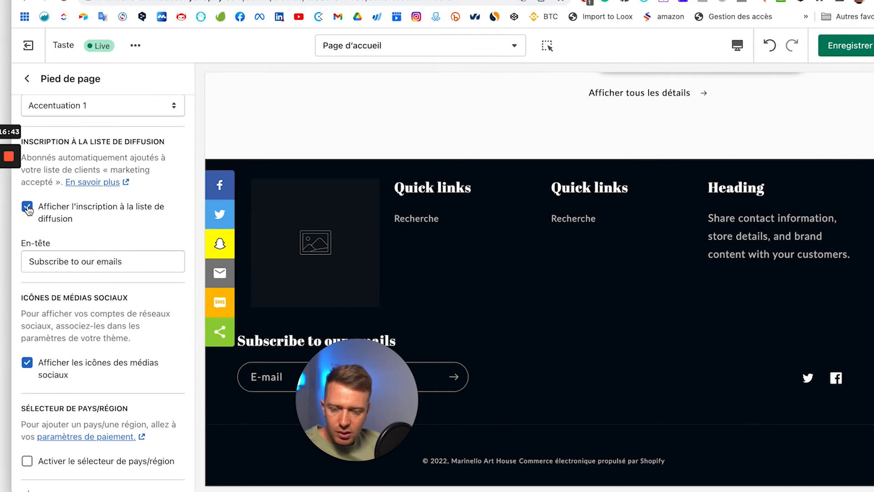
pyautogui.scroll(-5, 109, 355)
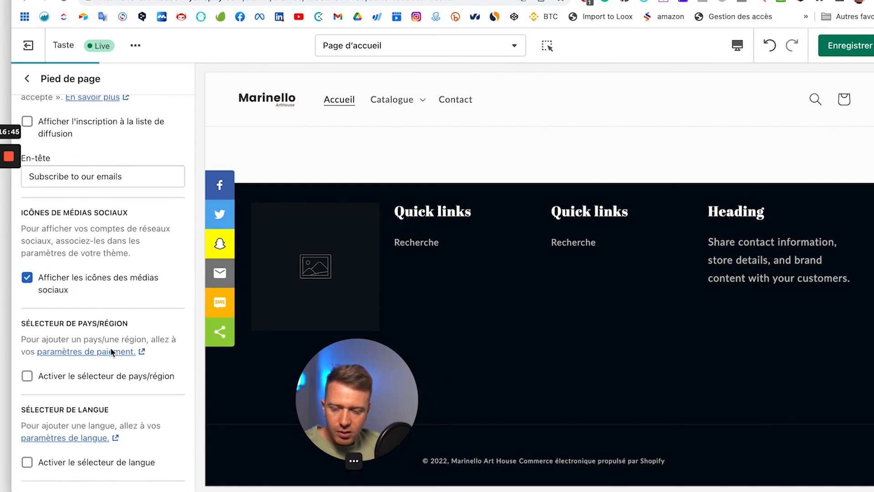
pyautogui.scroll(-4, 182, 354)
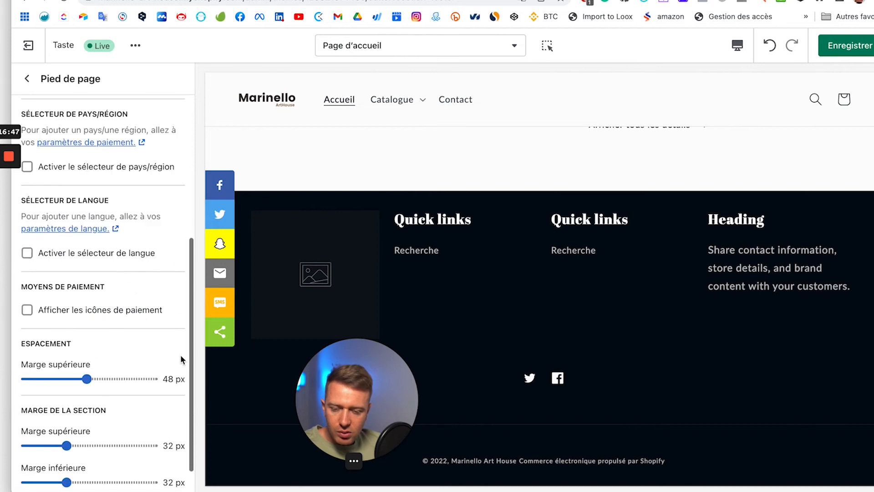
pyautogui.scroll(-1, 59, 260)
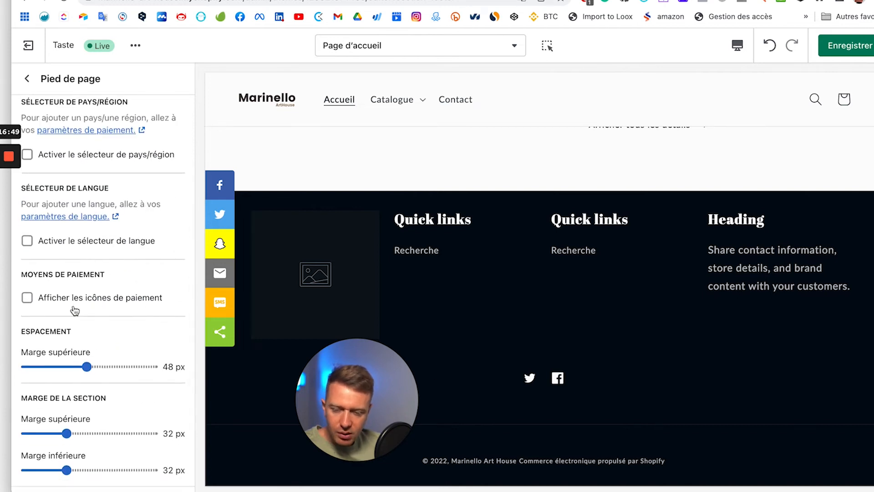
pyautogui.scroll(-1, 128, 303)
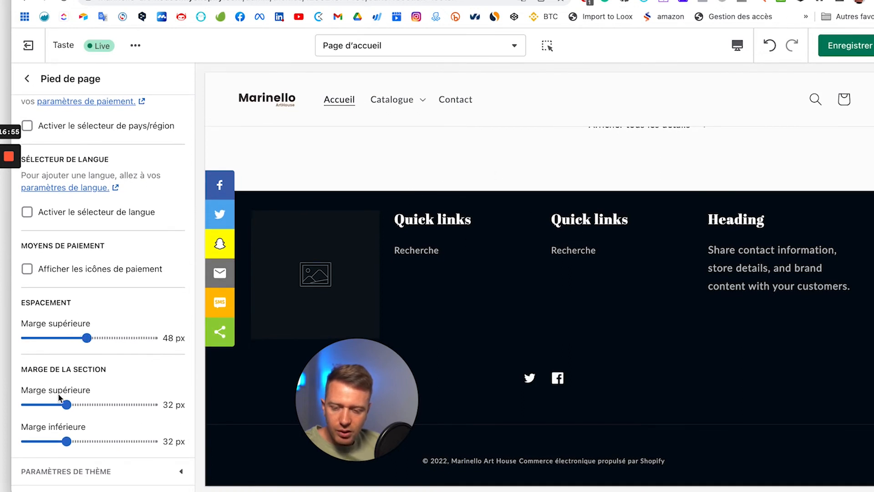
# Step: Return to the section list and browse the footer's available blocks without adding one
pyautogui.click(27, 79)
pyautogui.scroll(-3, 84, 400)
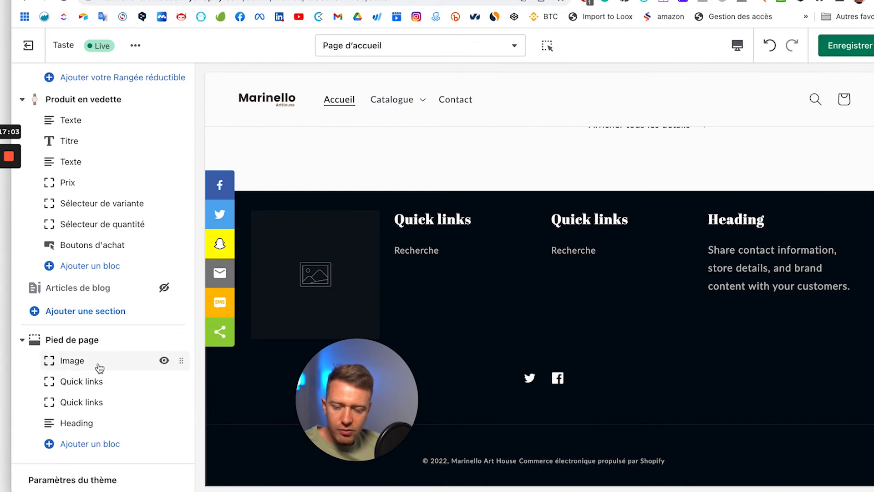
pyautogui.click(88, 444)
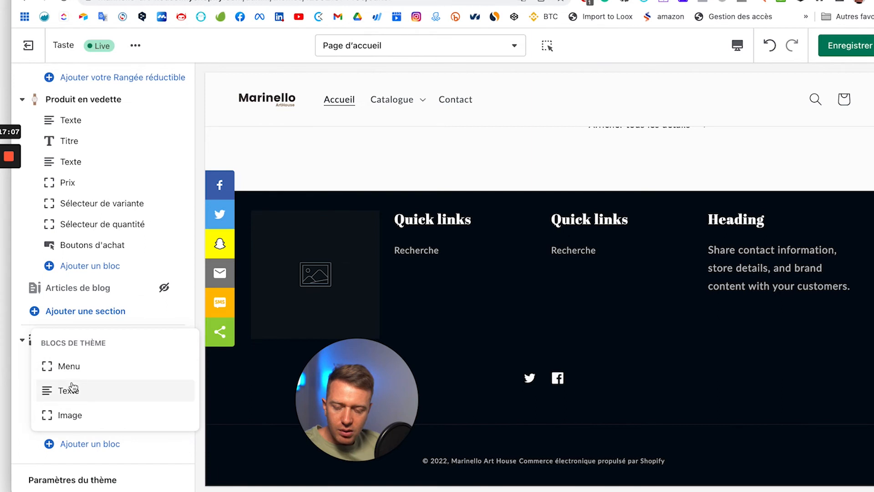
pyautogui.click(28, 444)
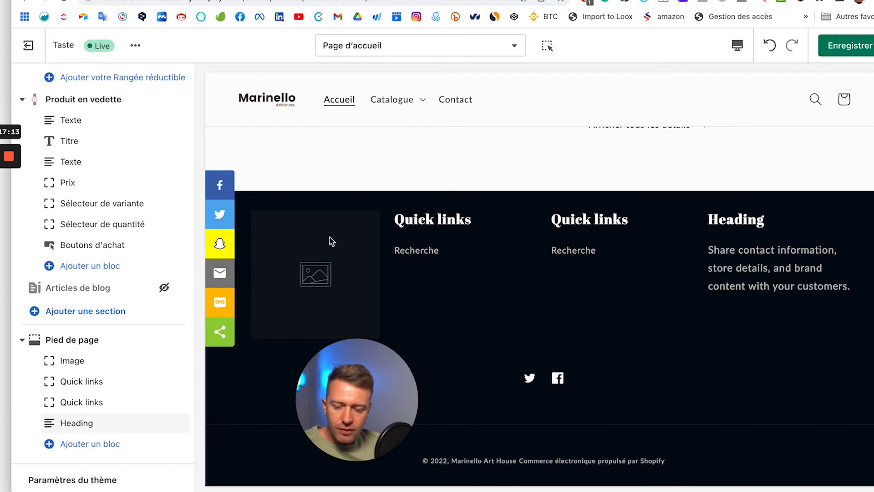
# Step: Set the footer Image block's picture to the Marinello logo instead of the M ArtHouse logo
pyautogui.click(88, 366)
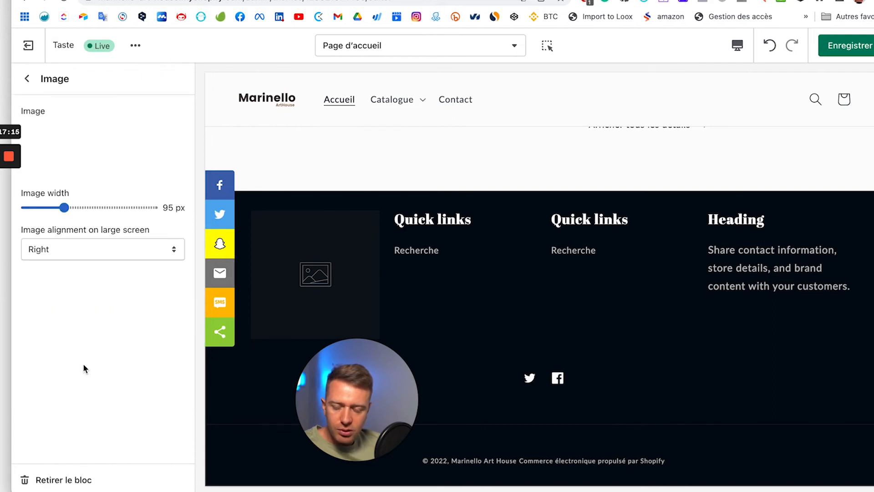
pyautogui.click(112, 157)
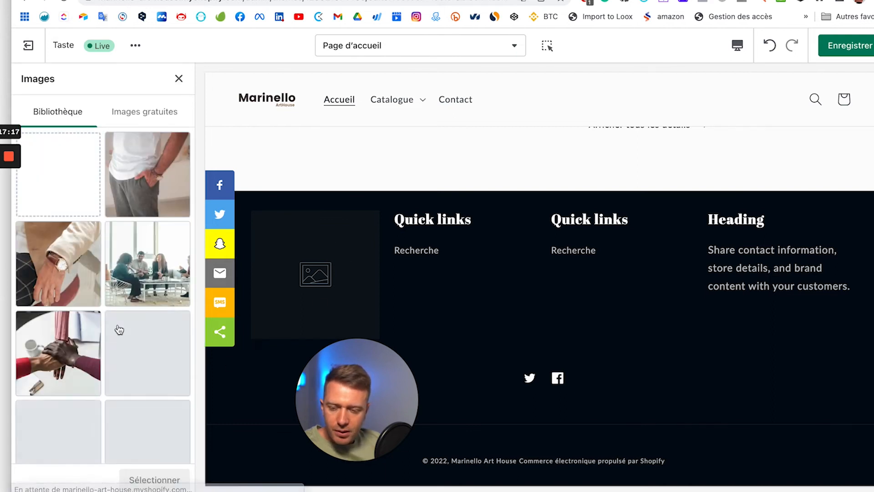
pyautogui.scroll(-3, 119, 327)
pyautogui.scroll(-3, 119, 329)
pyautogui.click(141, 318)
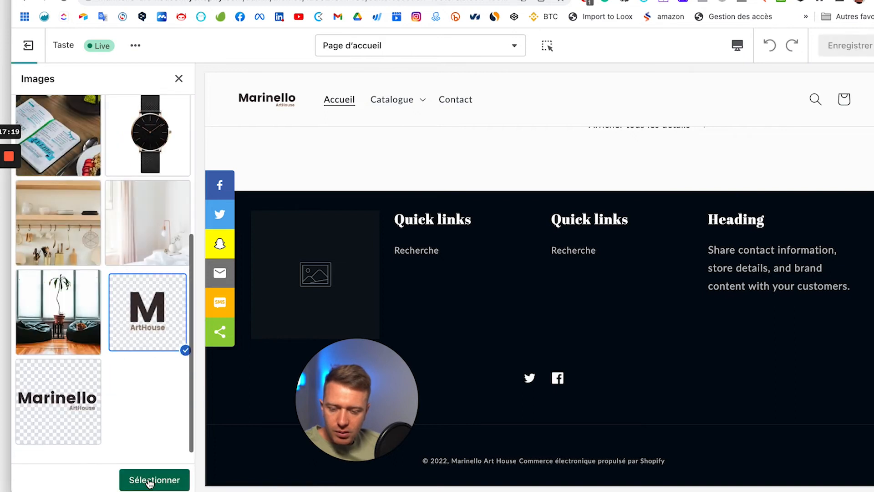
pyautogui.click(150, 480)
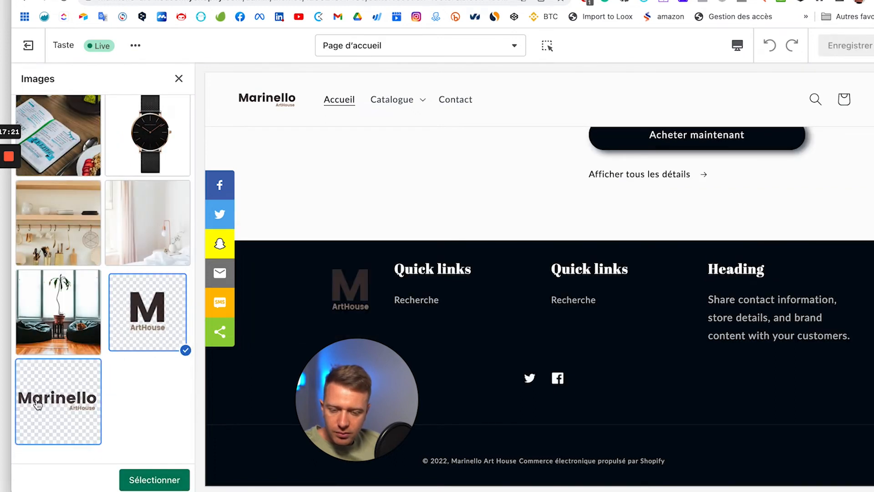
pyautogui.click(59, 410)
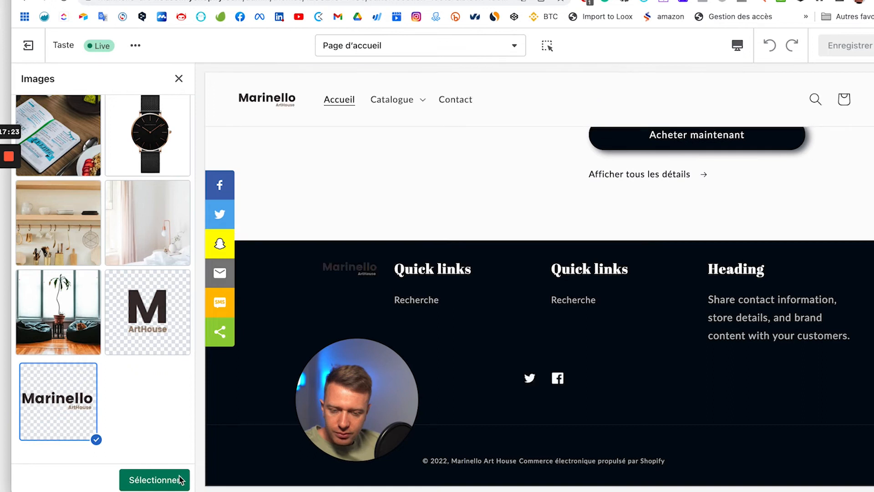
pyautogui.click(155, 480)
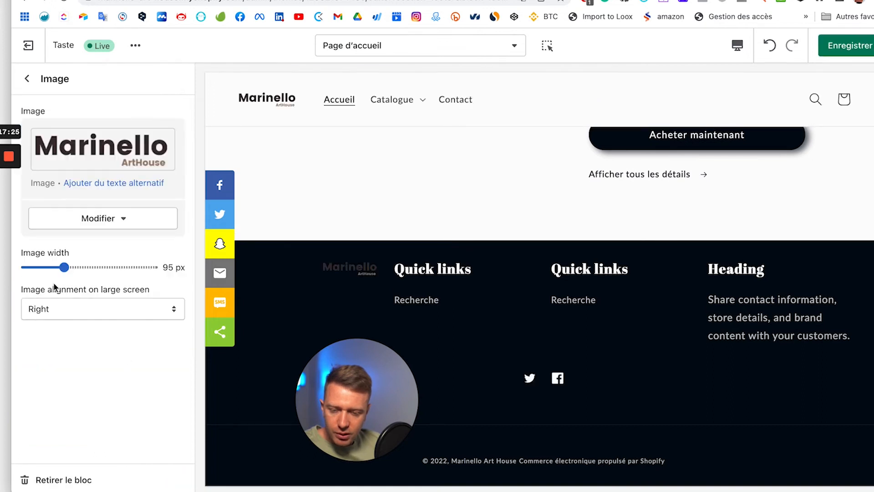
# Step: Centre the footer logo on large screens and make it 200 px wide
pyautogui.click(81, 310)
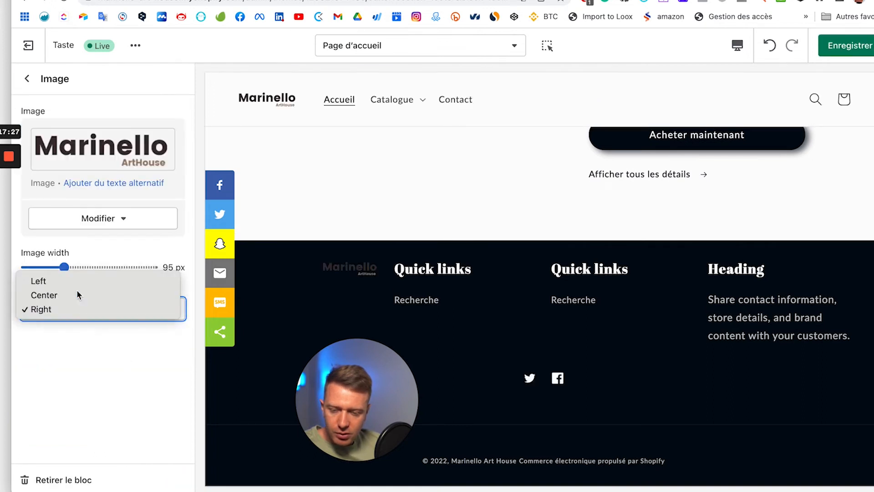
pyautogui.click(77, 289)
pyautogui.moveTo(63, 268); pyautogui.dragTo(147, 268)
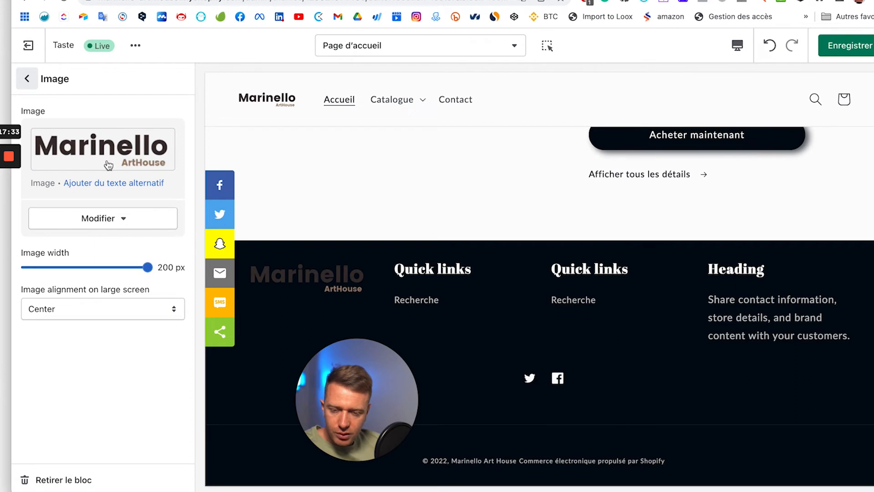
pyautogui.scroll(-1, 140, 396)
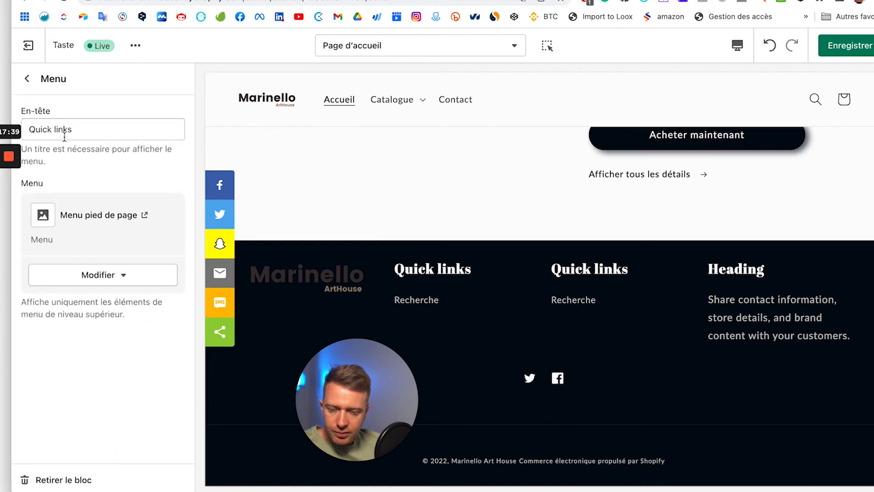
# Step: Switch the first footer menu block to Menu principal and retitle its heading 'Legal'
pyautogui.click(98, 276)
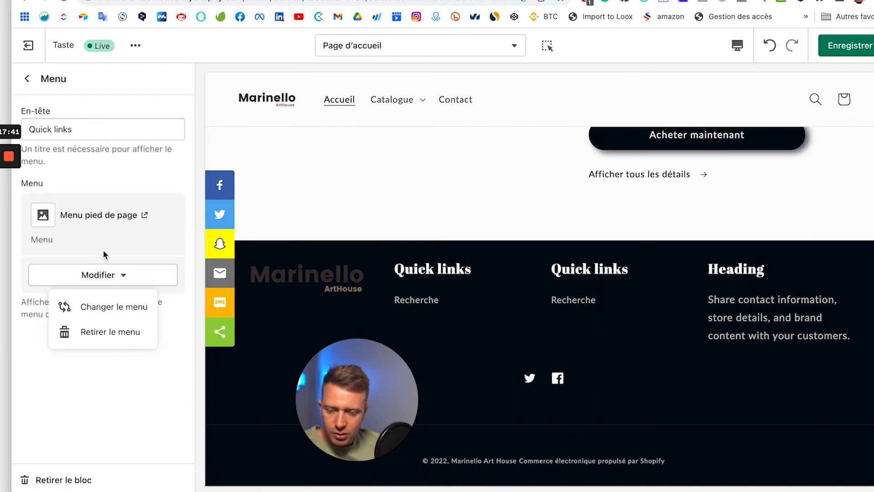
pyautogui.click(100, 305)
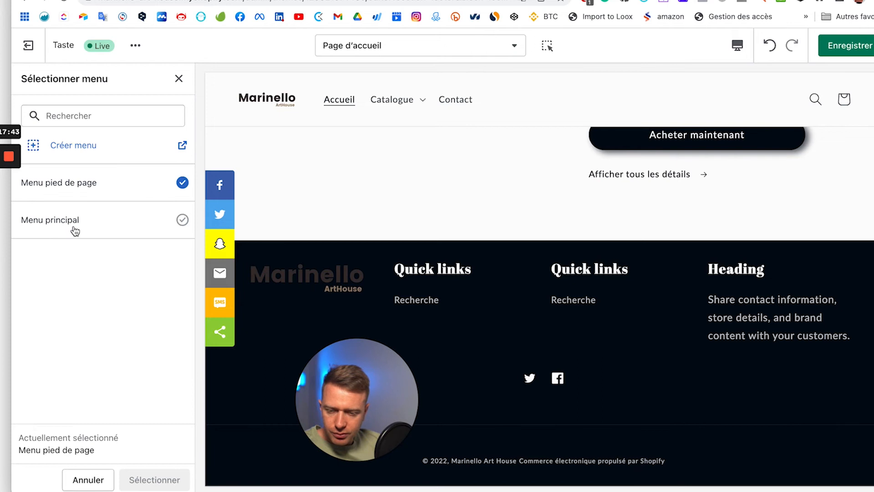
pyautogui.click(93, 219)
pyautogui.click(167, 482)
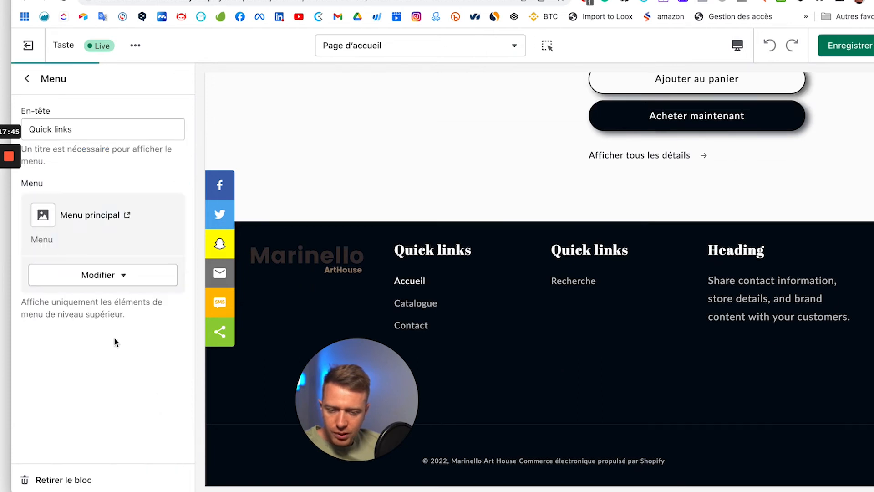
pyautogui.tripleClick(95, 130)
pyautogui.write('Legal')
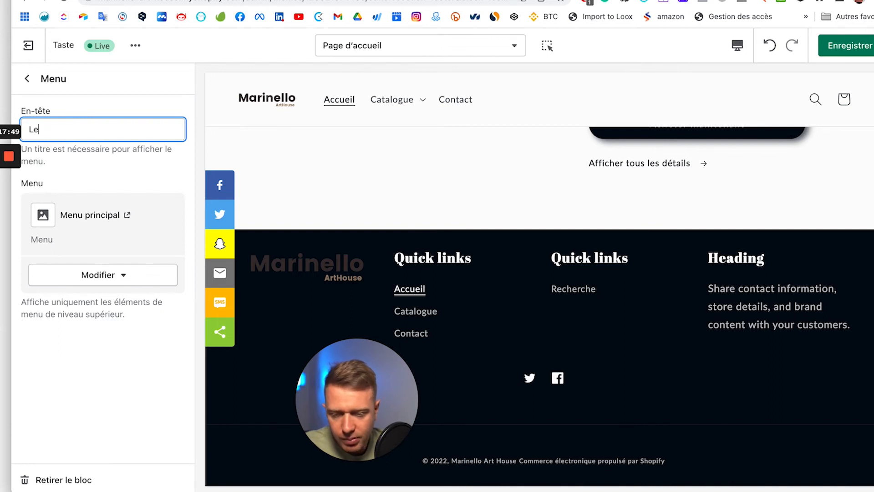
pyautogui.click(28, 80)
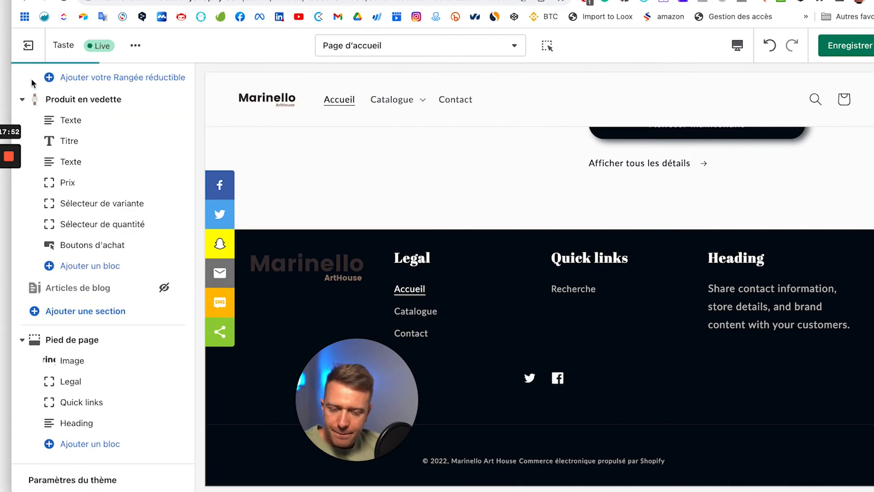
# Step: Retitle the second Quick links block 'En savoir plus' and set its menu to Menu principal
pyautogui.click(105, 401)
pyautogui.tripleClick(78, 134)
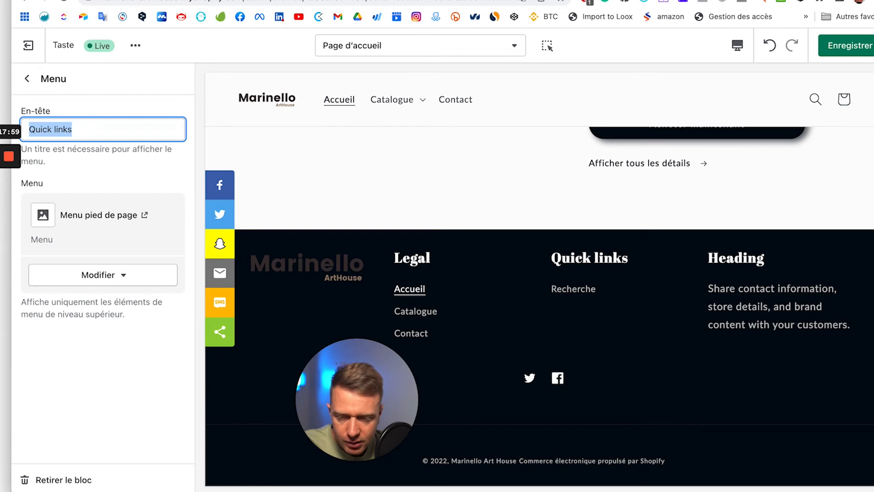
pyautogui.write('En savoir plus')
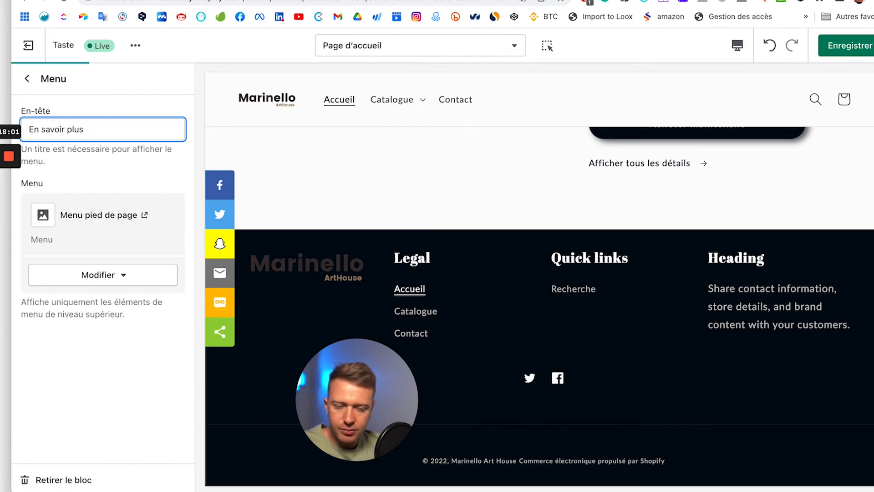
pyautogui.click(79, 275)
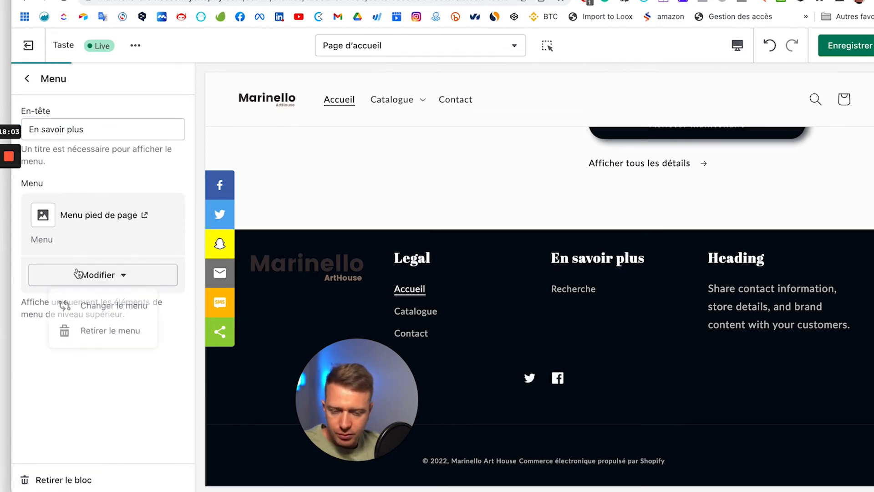
pyautogui.click(84, 313)
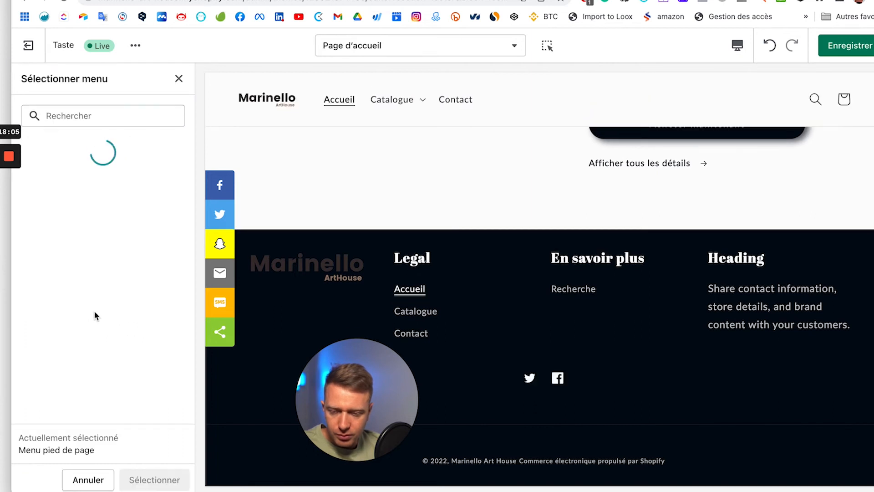
pyautogui.click(114, 226)
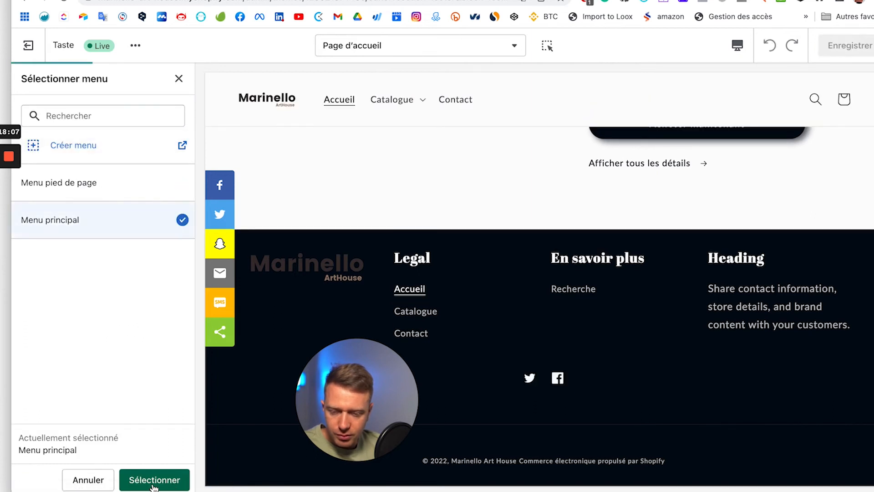
pyautogui.click(154, 480)
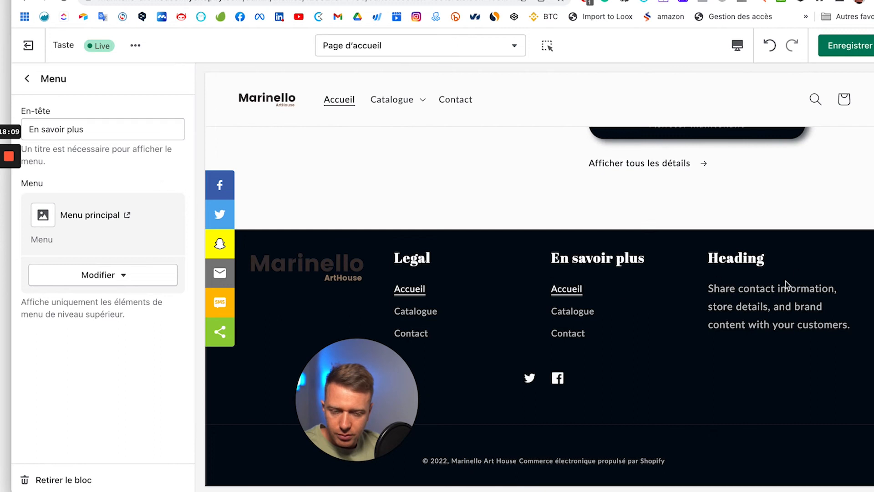
pyautogui.click(26, 79)
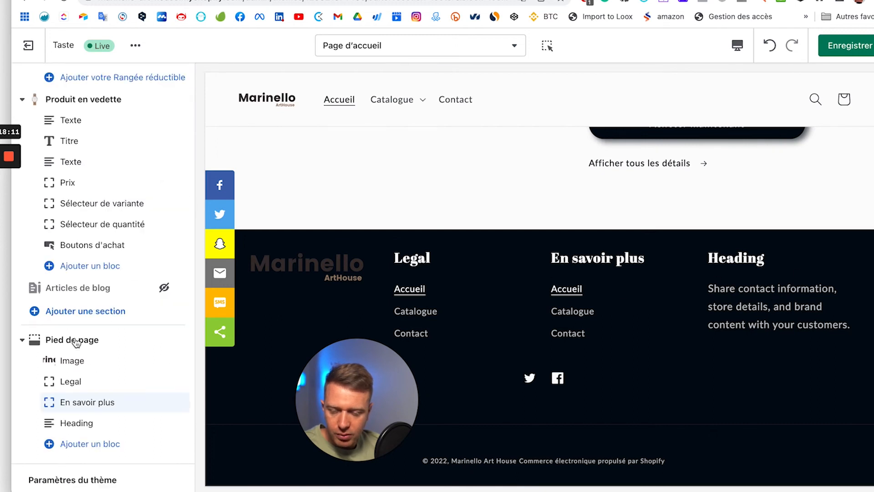
# Step: Title the footer Heading block 'Contactez-nous'
pyautogui.click(91, 423)
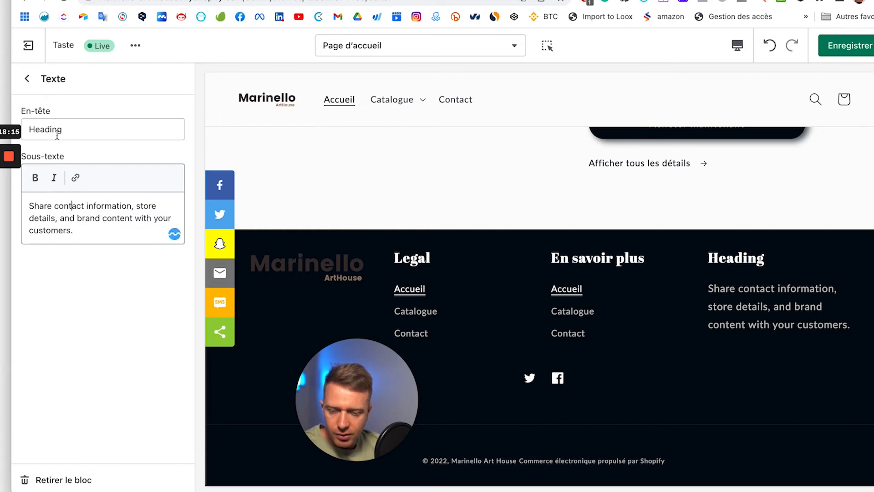
pyautogui.doubleClick(29, 134)
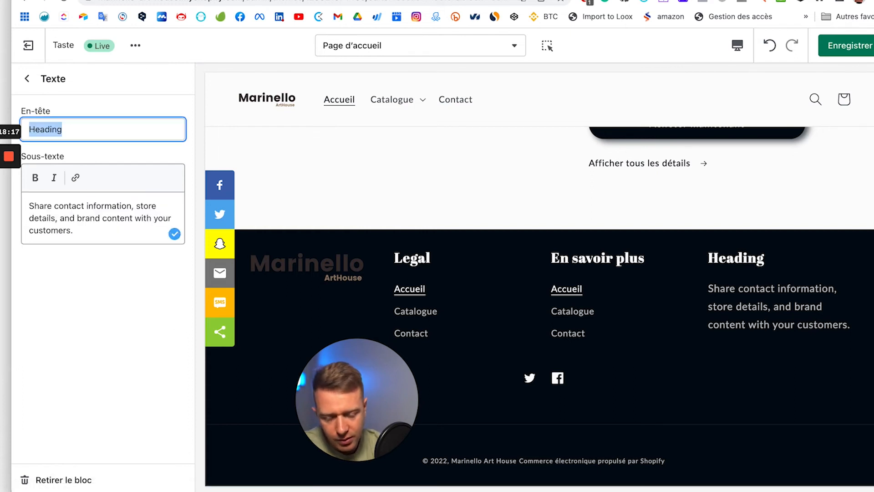
pyautogui.write('Contactez-nous')
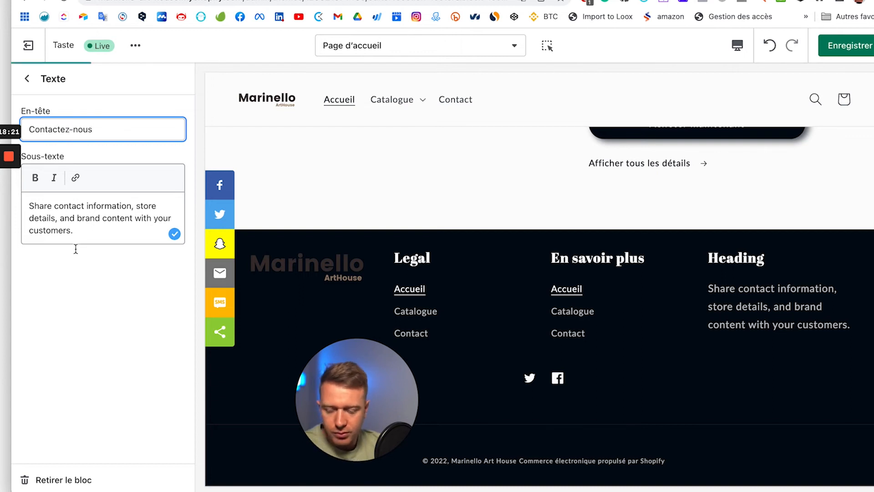
# Step: Replace its placeholder text with the shop e-mail, 'Lundi à Vendredi 9h- 18h' hours, and phone number
pyautogui.tripleClick(72, 213)
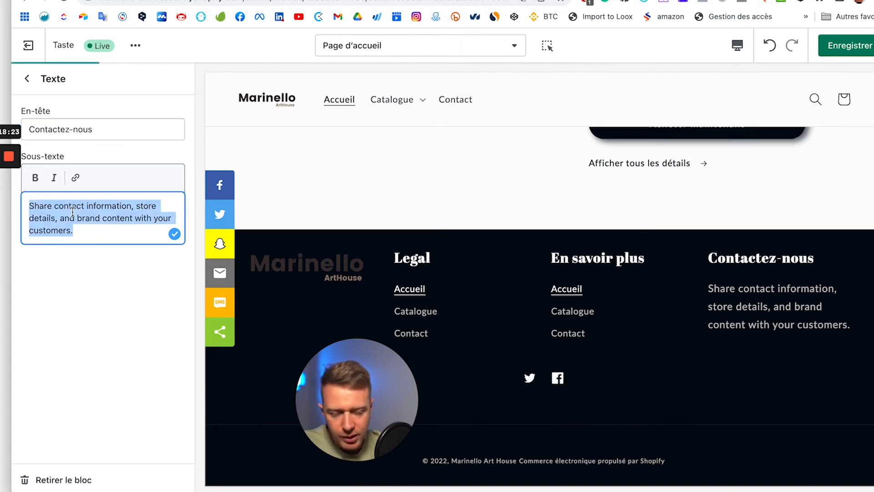
pyautogui.press('BackSpace')
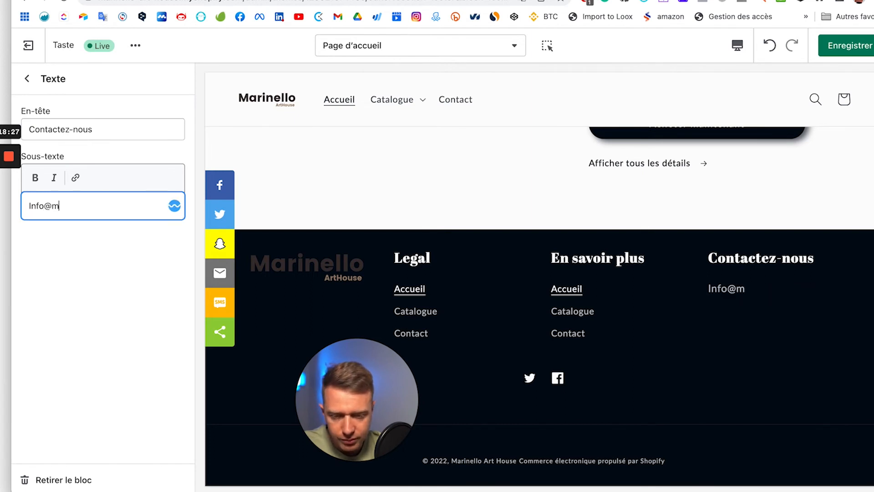
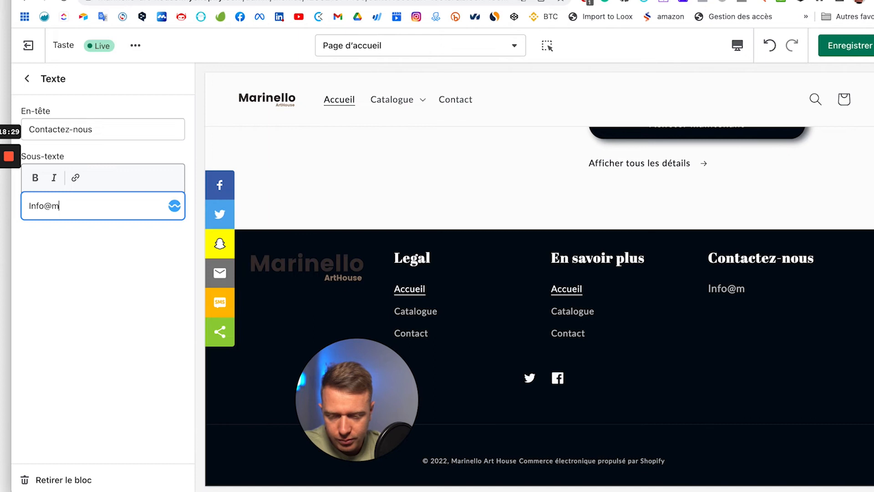
pyautogui.press('Return')
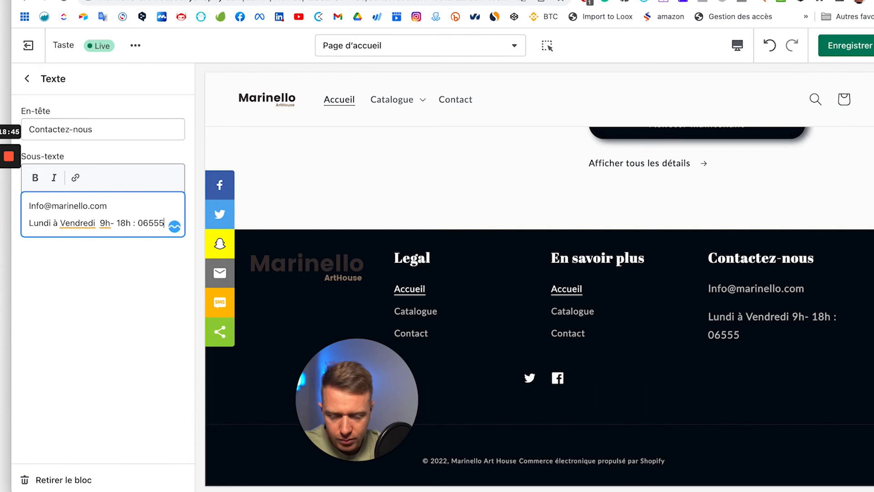
pyautogui.write('5555')
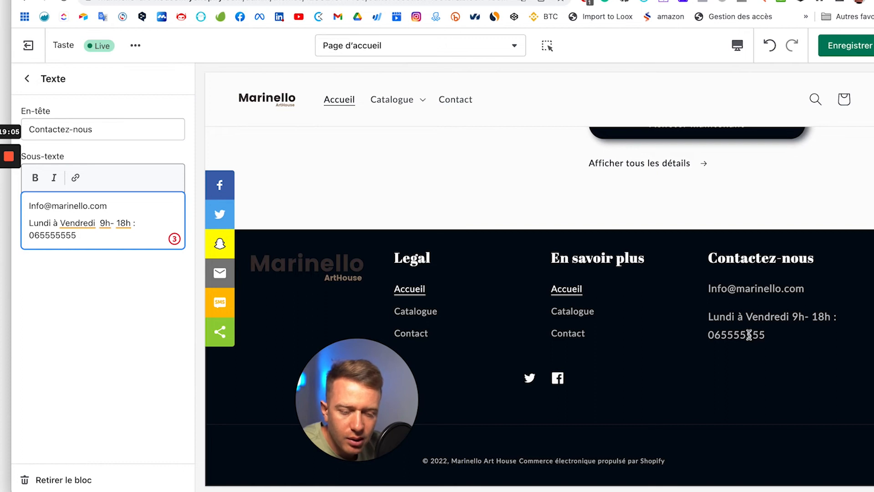
pyautogui.moveTo(747, 355)
pyautogui.mouseDown()
pyautogui.moveTo(768, 387)
pyautogui.moveTo(718, 341)
pyautogui.moveTo(790, 386)
pyautogui.moveTo(737, 347)
pyautogui.mouseUp()
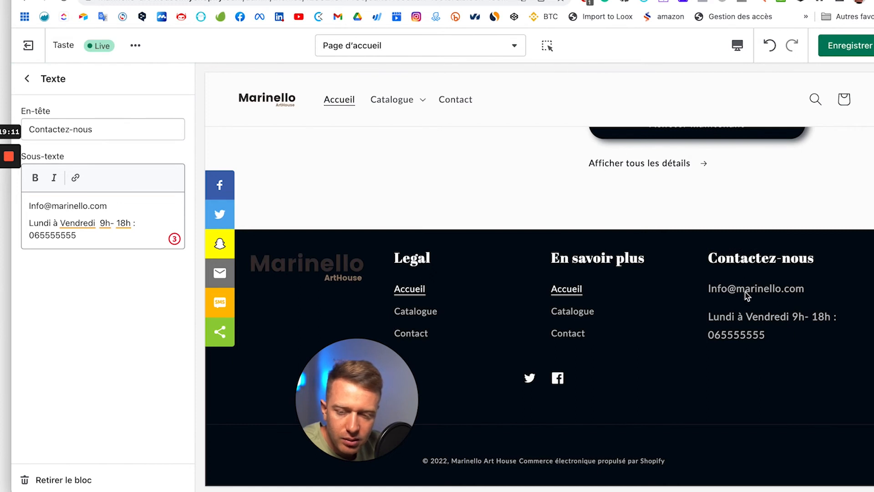
# Step: Save the theme and check that the preview shows the new Contactez-nous footer column
pyautogui.click(849, 46)
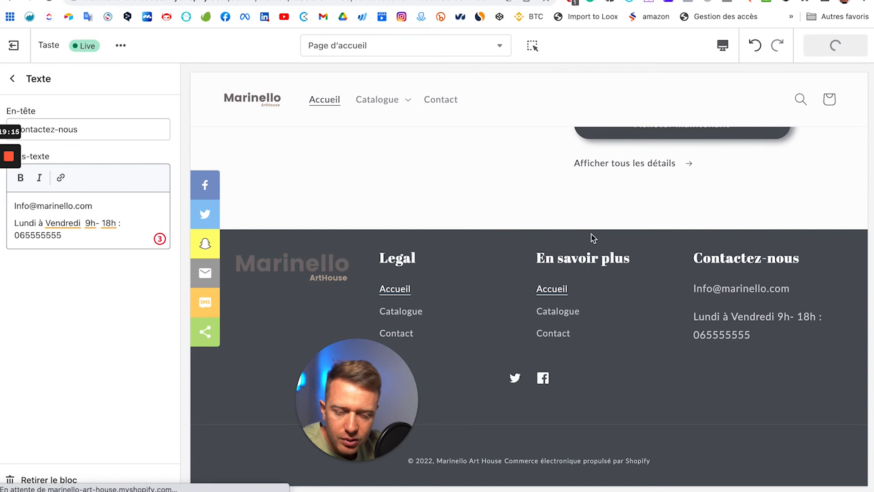
pyautogui.scroll(20, 592, 234)
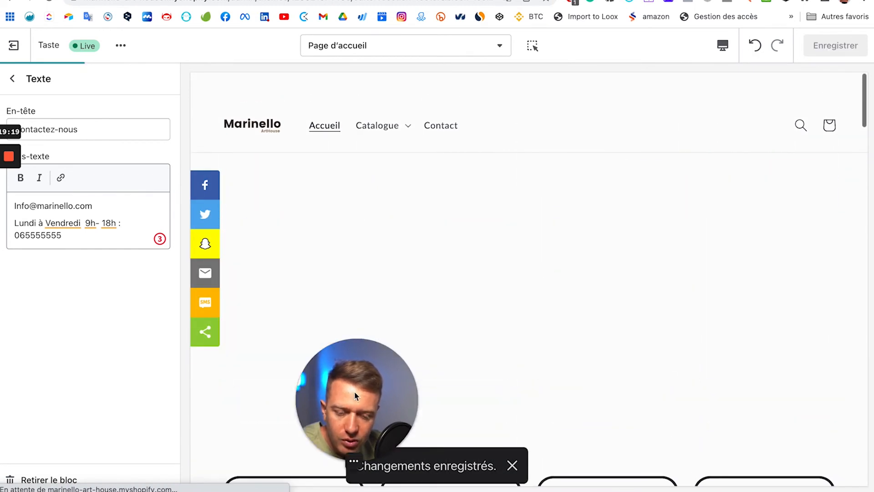
pyautogui.moveTo(356, 396); pyautogui.dragTo(102, 408)
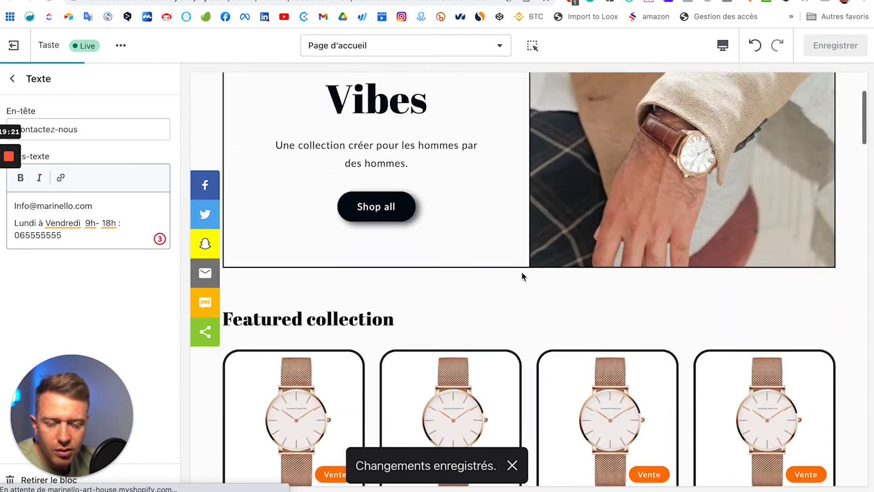
pyautogui.scroll(-10, 522, 274)
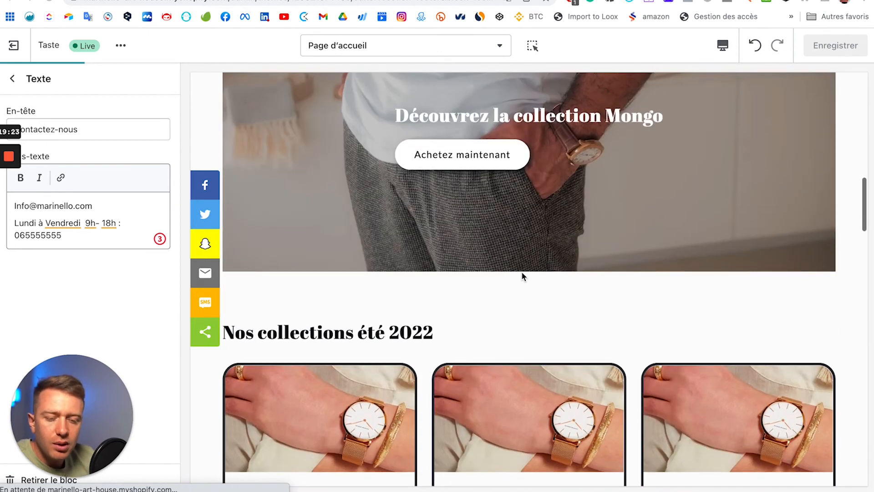
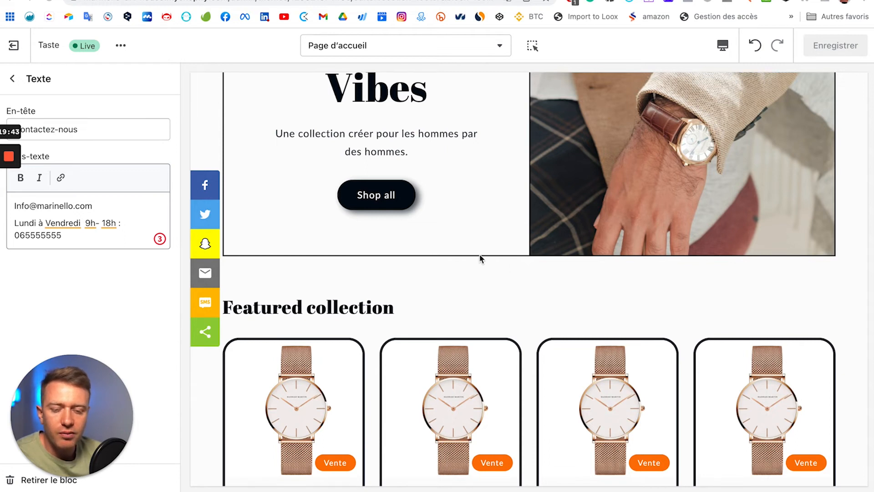
# Step: Scroll down the home page preview to review the new Contactez-nous footer
pyautogui.scroll(-1, 479, 259)
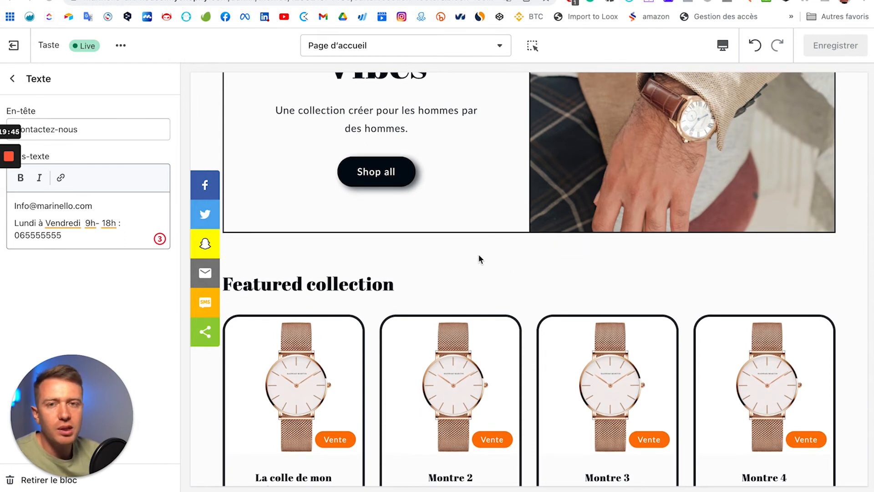
pyautogui.scroll(-2, 479, 255)
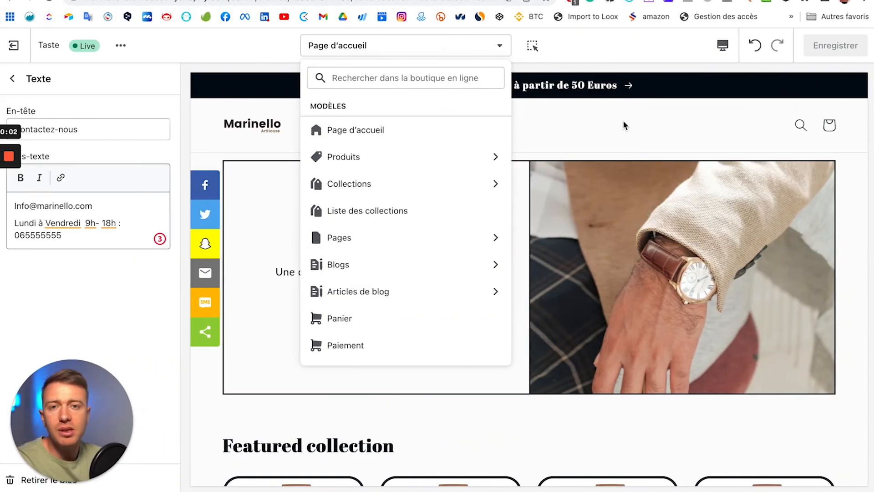
# Step: Create a collection template named 'montre' from the default collection template
pyautogui.click(362, 48)
pyautogui.click(382, 49)
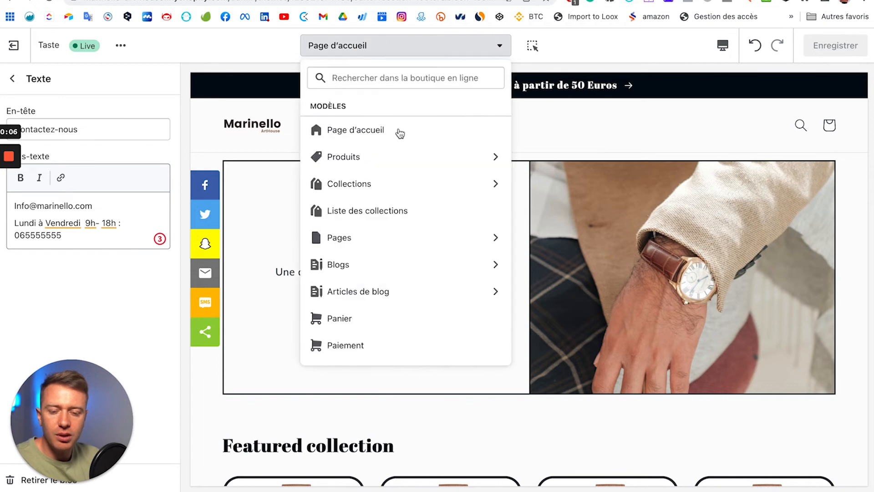
pyautogui.click(391, 193)
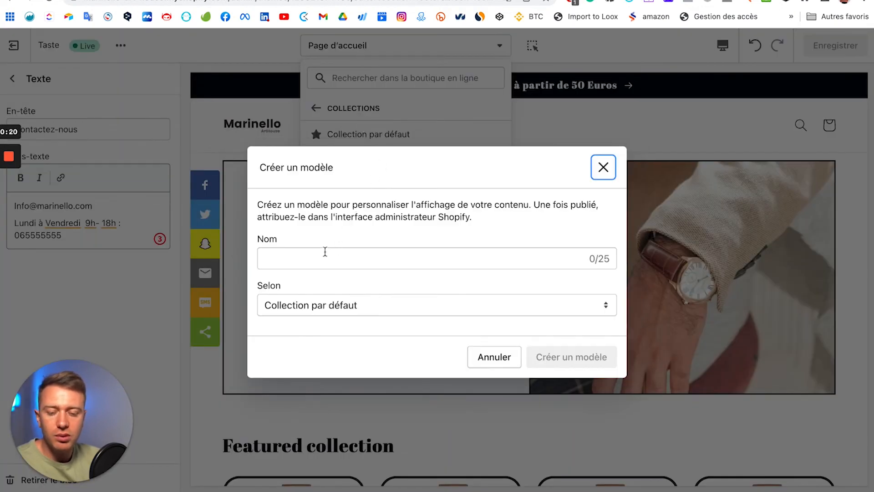
pyautogui.click(322, 257)
pyautogui.write('montre')
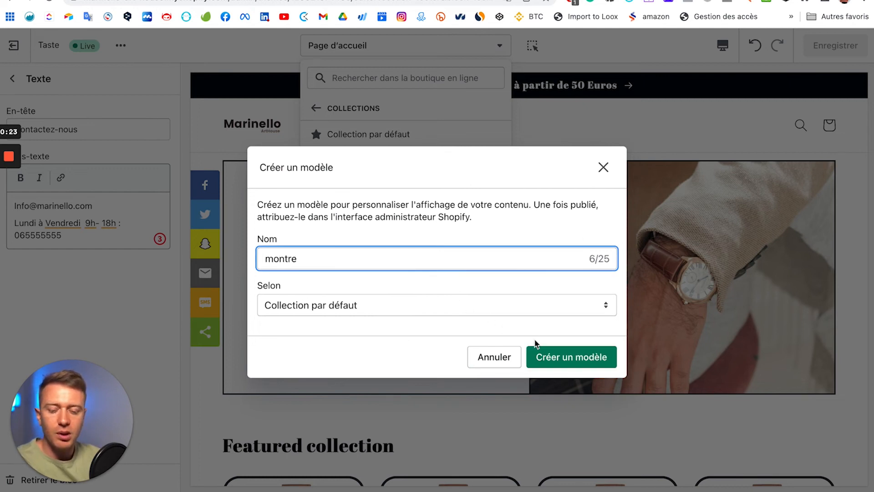
pyautogui.click(585, 357)
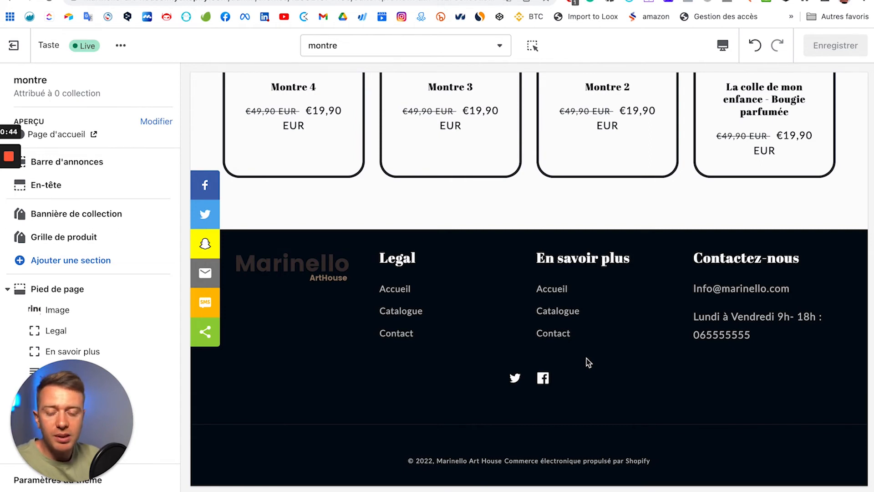
# Step: Scroll through the new montre template preview from the top
pyautogui.click(553, 289)
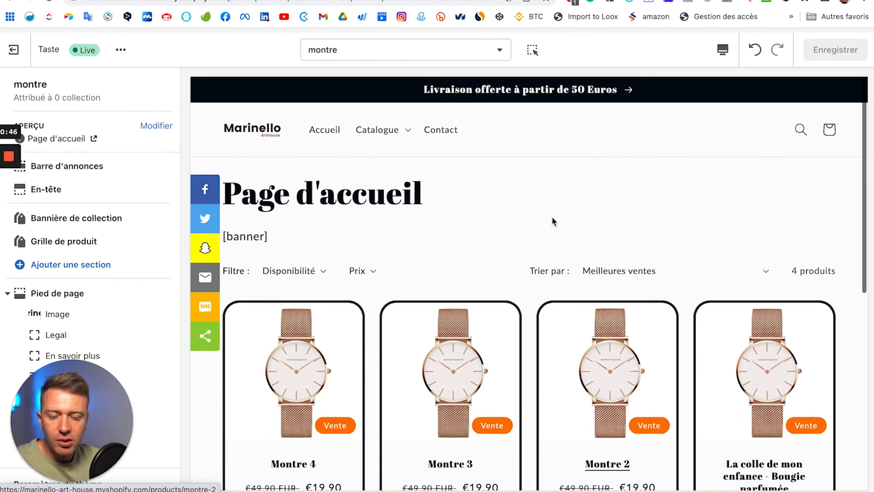
pyautogui.scroll(-1, 379, 212)
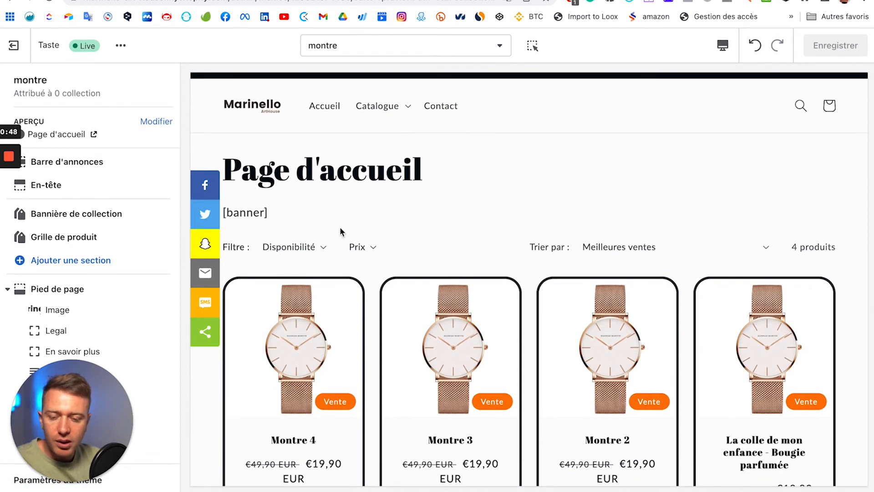
pyautogui.scroll(-1, 411, 201)
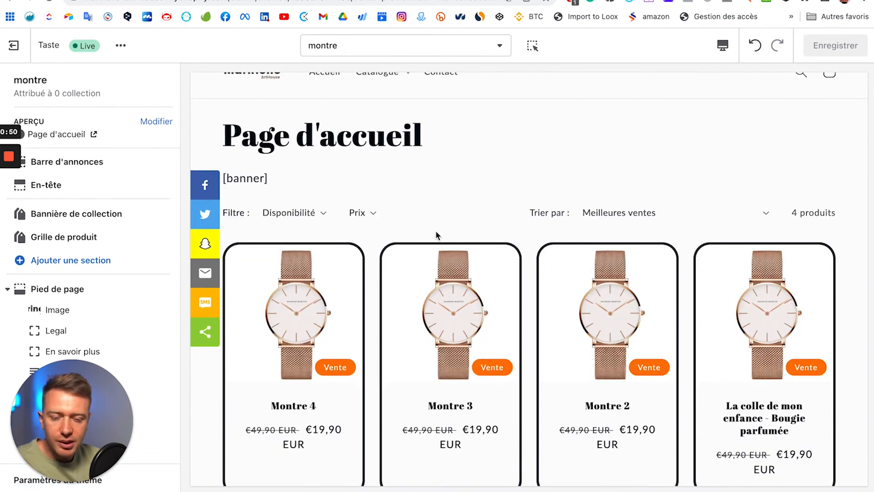
pyautogui.scroll(-5, 524, 287)
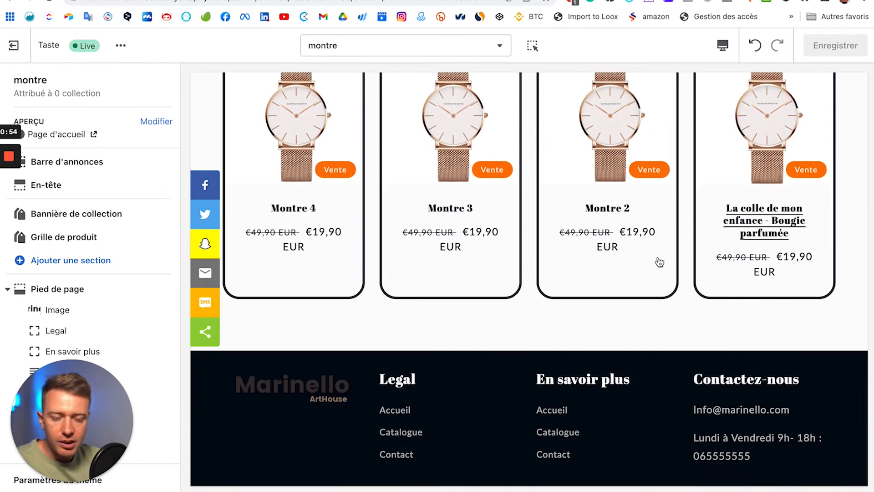
pyautogui.scroll(-1, 114, 248)
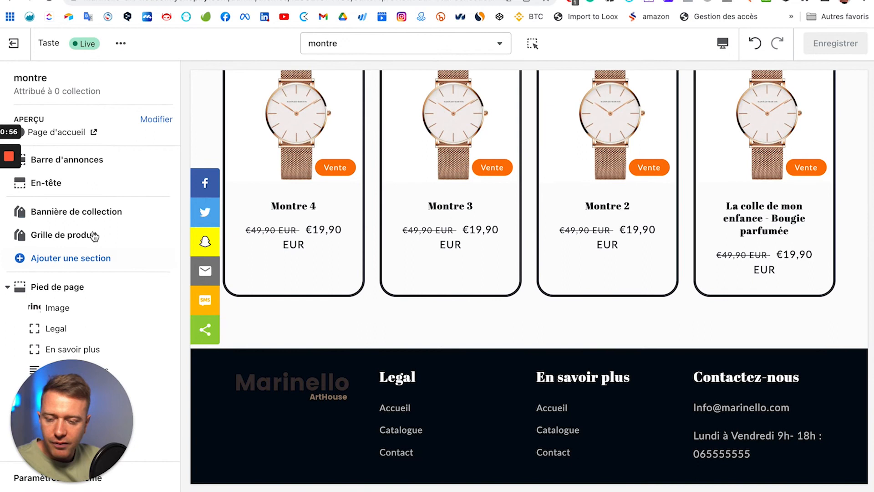
# Step: Add a Diaporama section, hide its first image slide and open the second slide
pyautogui.click(79, 263)
pyautogui.scroll(-1, 115, 335)
pyautogui.moveTo(73, 415); pyautogui.dragTo(343, 411)
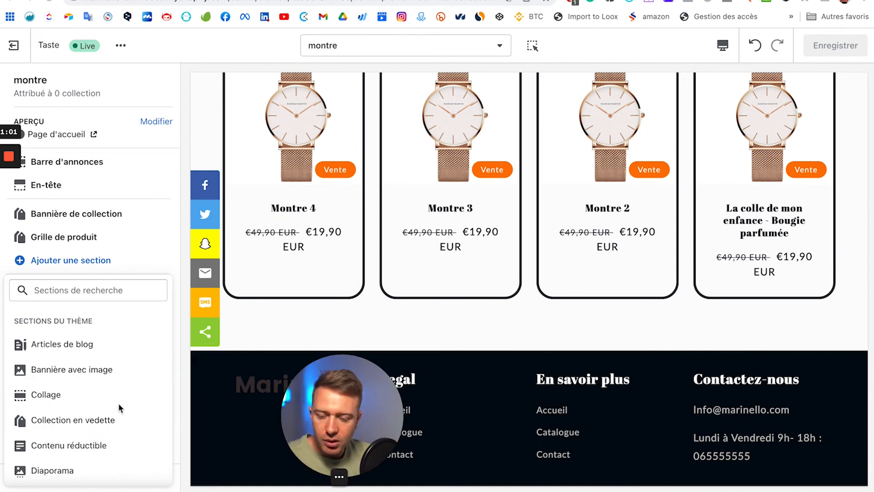
pyautogui.scroll(-7, 63, 402)
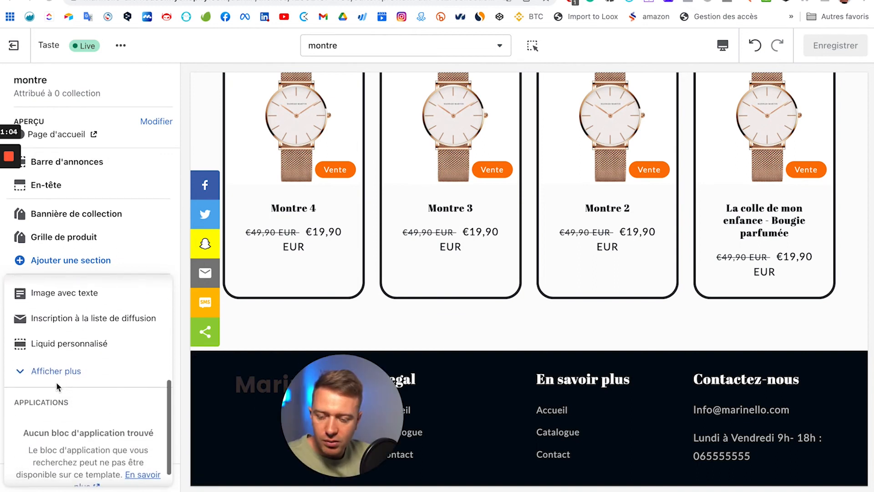
pyautogui.scroll(2, 60, 410)
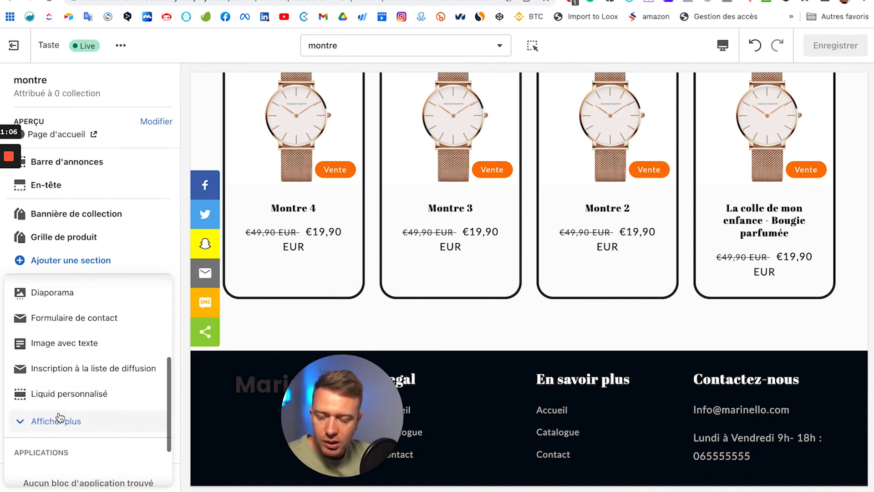
pyautogui.click(73, 295)
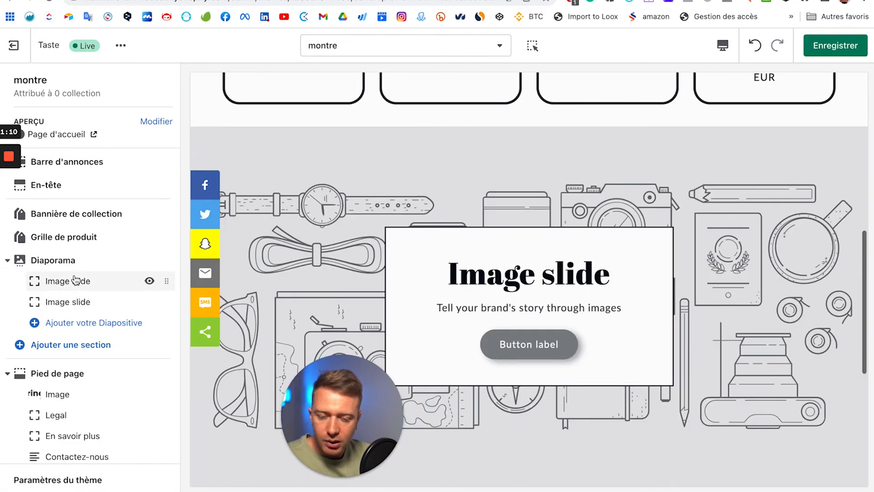
pyautogui.click(149, 281)
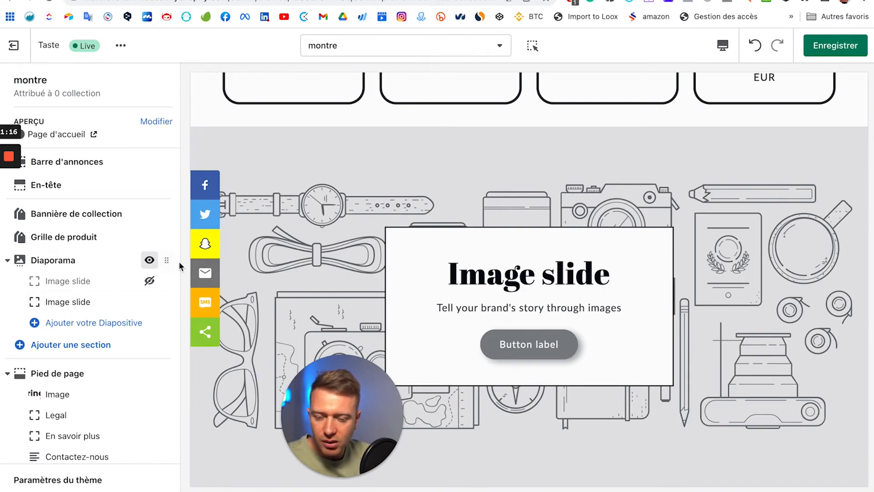
pyautogui.click(62, 300)
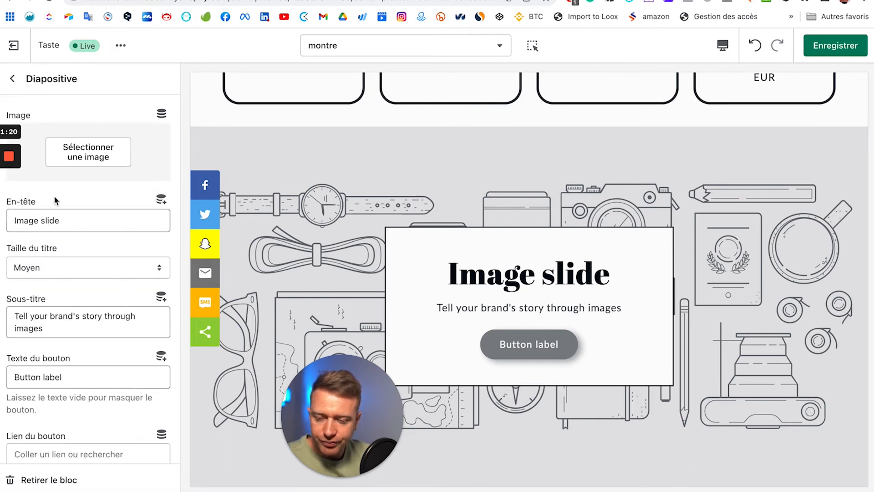
# Step: Give the slide the hand-in-pocket watch photo and delete its heading and subtitle
pyautogui.click(97, 158)
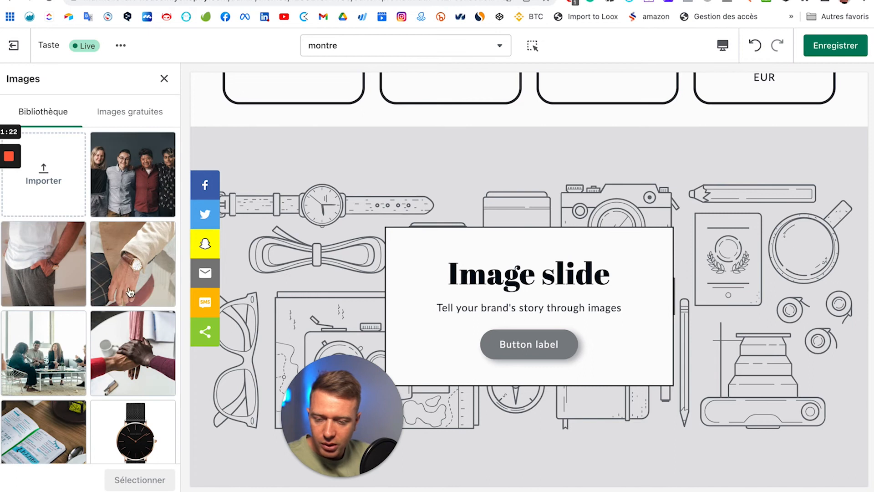
pyautogui.click(62, 273)
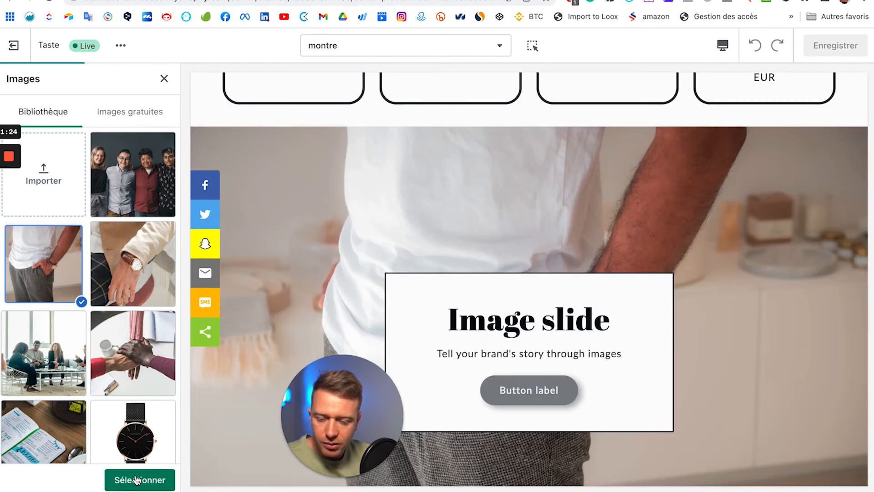
pyautogui.click(138, 479)
pyautogui.tripleClick(82, 335)
pyautogui.press('BackSpace')
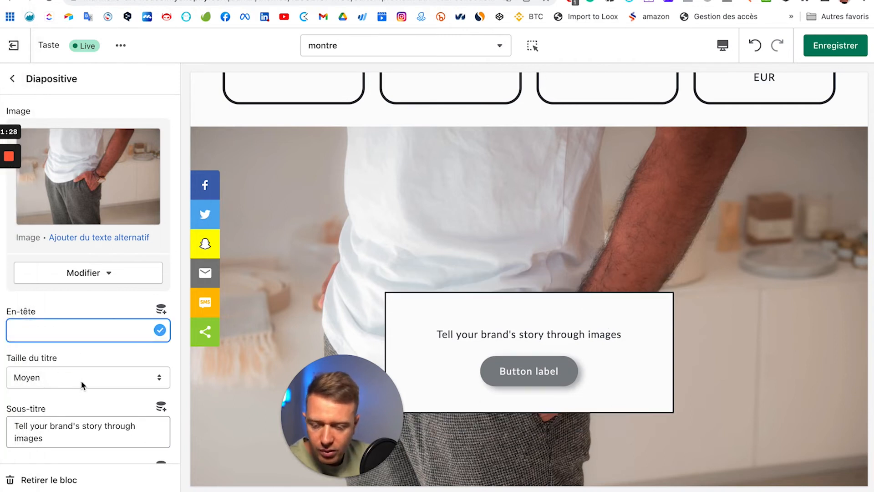
pyautogui.tripleClick(49, 428)
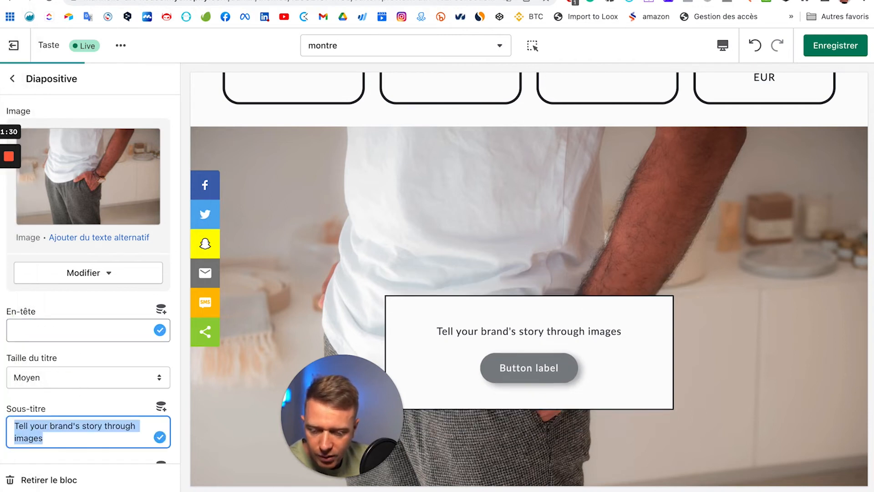
pyautogui.press('BackSpace')
# Step: Clear the slide's button label and turn off the desktop content box
pyautogui.scroll(-3, 50, 410)
pyautogui.tripleClick(84, 343)
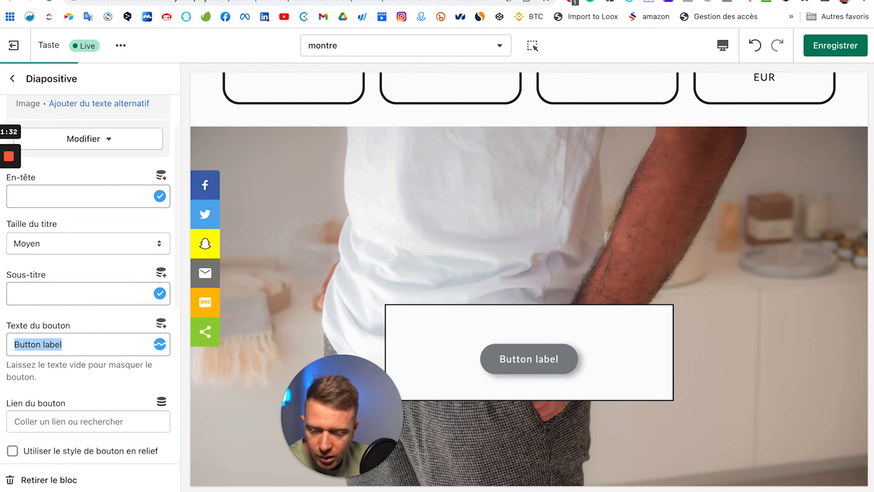
pyautogui.press('BackSpace')
pyautogui.scroll(-4, 92, 387)
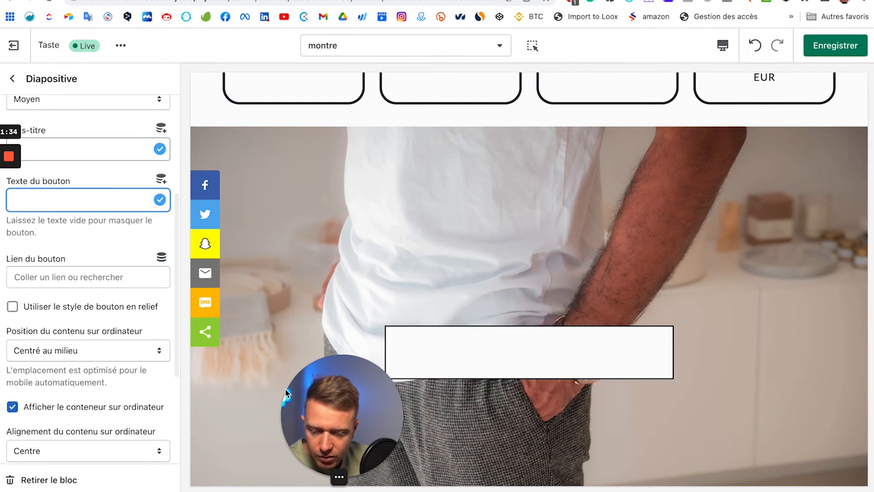
pyautogui.click(70, 409)
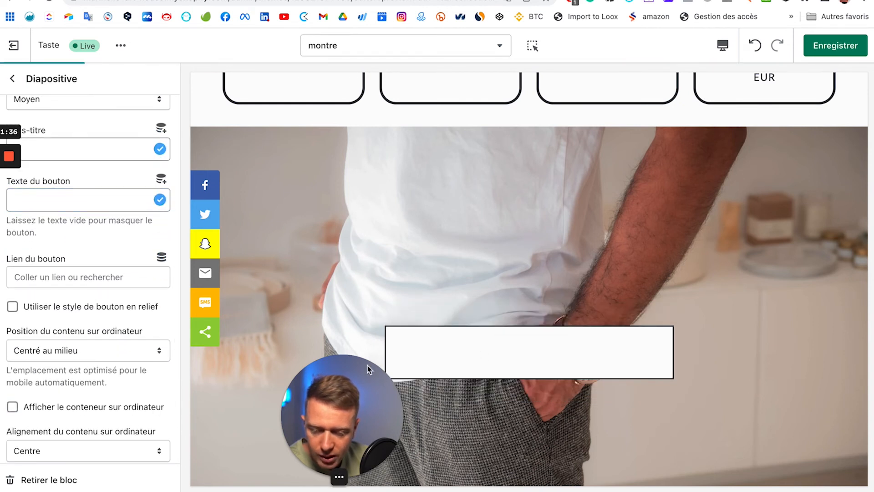
# Step: Set the slide's title size, then return to the montre template's section list
pyautogui.scroll(-3, 300, 337)
pyautogui.scroll(3, 300, 337)
pyautogui.scroll(-5, 300, 337)
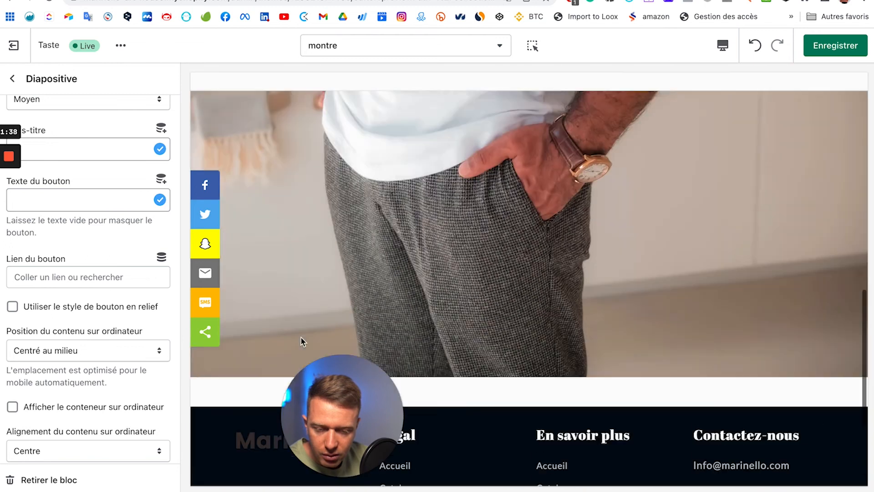
pyautogui.scroll(5, 302, 338)
pyautogui.scroll(6, 64, 283)
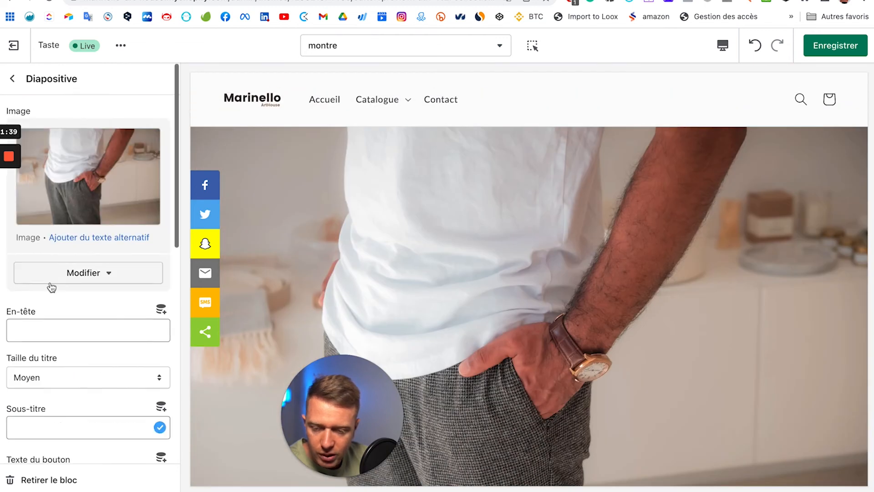
pyautogui.click(68, 378)
pyautogui.click(89, 304)
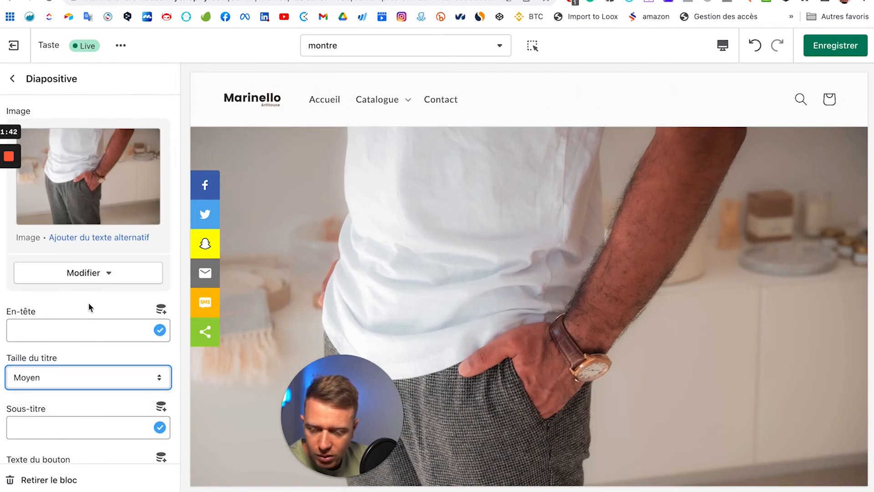
pyautogui.scroll(-10, 88, 302)
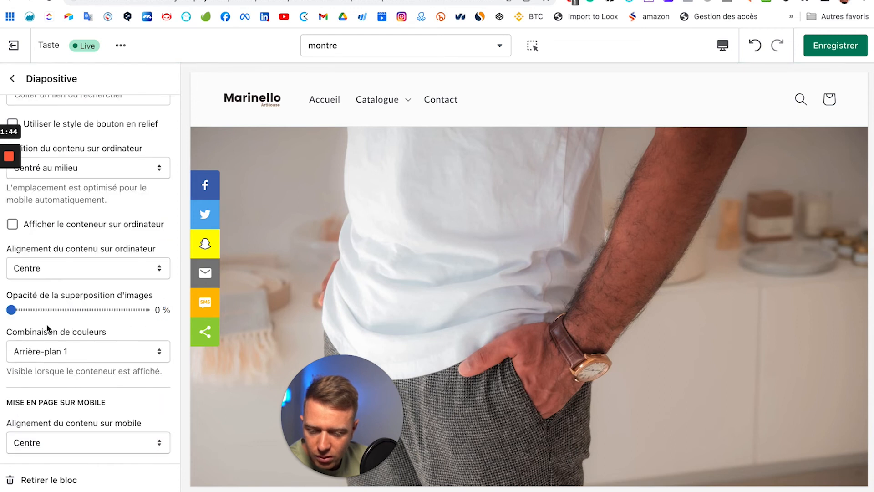
pyautogui.scroll(10, 43, 308)
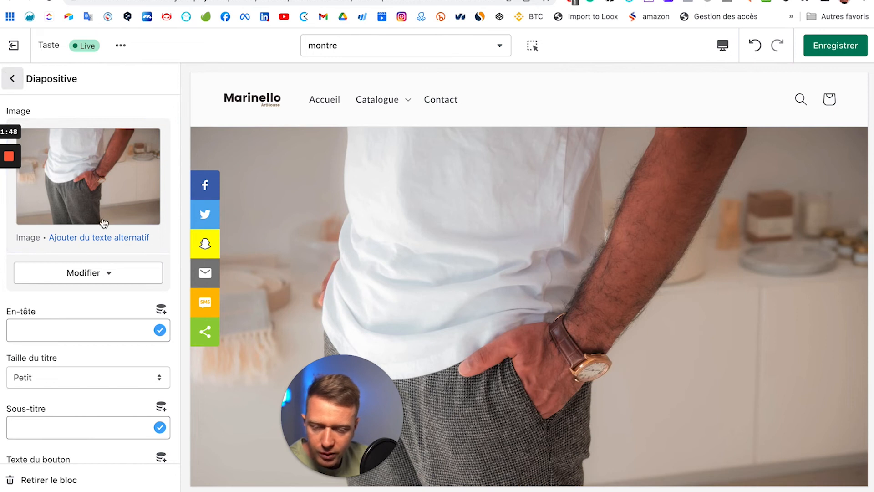
pyautogui.scroll(7, 478, 296)
pyautogui.click(12, 79)
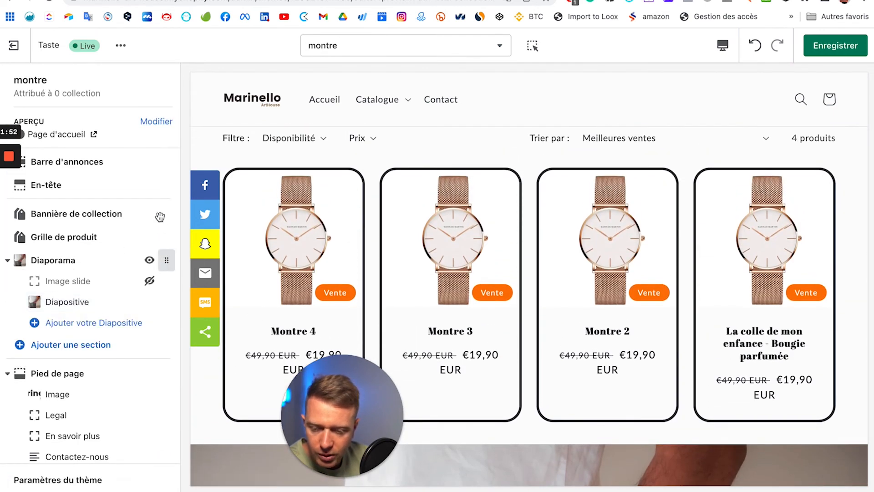
# Step: Move the Diaporama above Grille de produit and hide the collection banner
pyautogui.moveTo(167, 260); pyautogui.dragTo(121, 227)
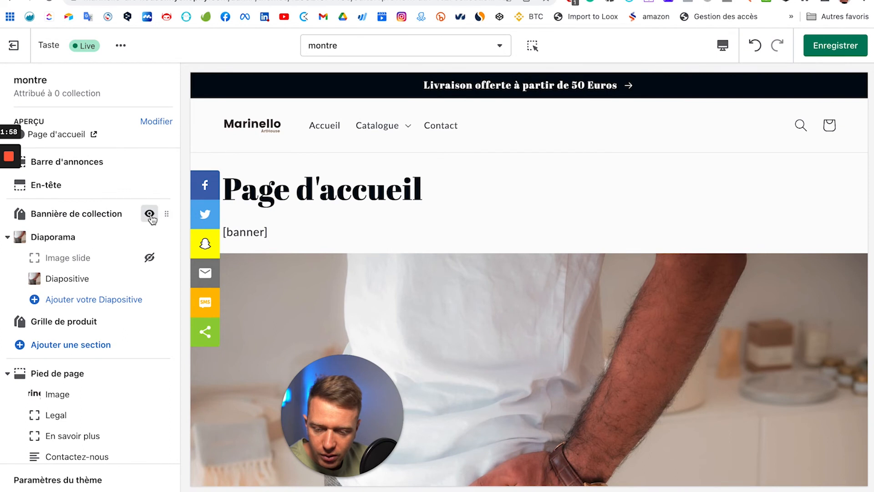
pyautogui.click(149, 213)
pyautogui.scroll(-4, 401, 226)
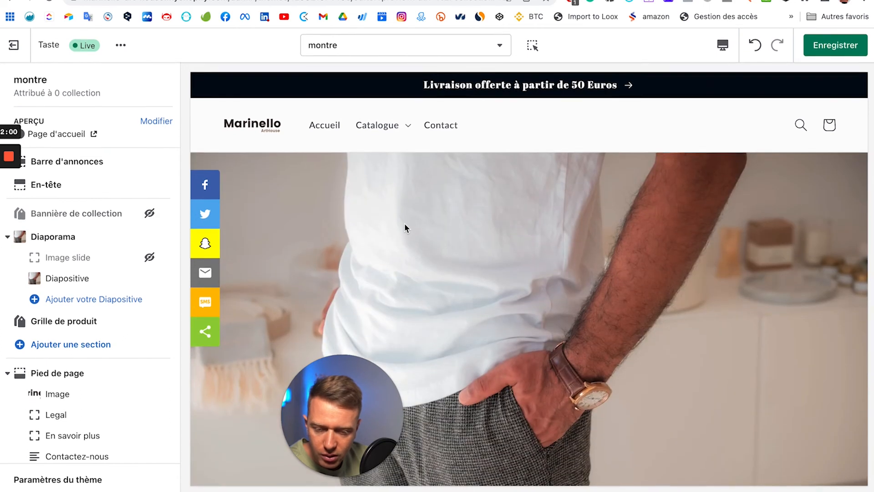
pyautogui.scroll(-5, 405, 228)
pyautogui.scroll(8, 405, 227)
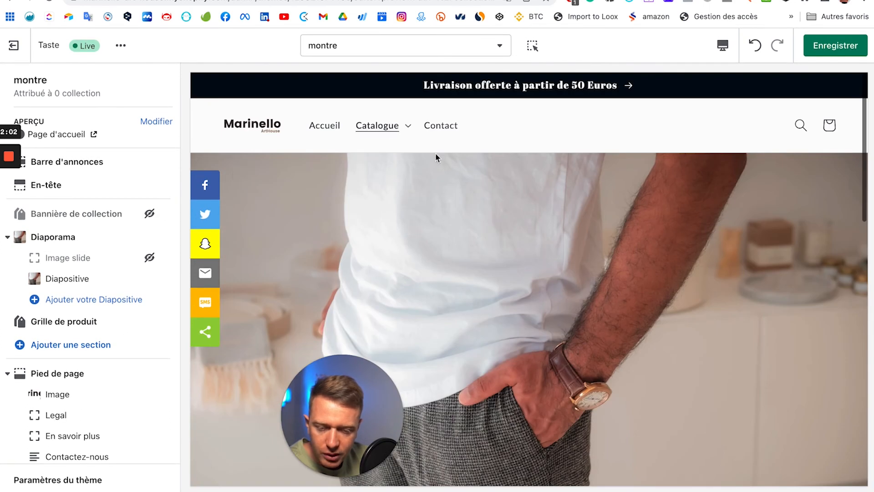
pyautogui.scroll(-6, 572, 302)
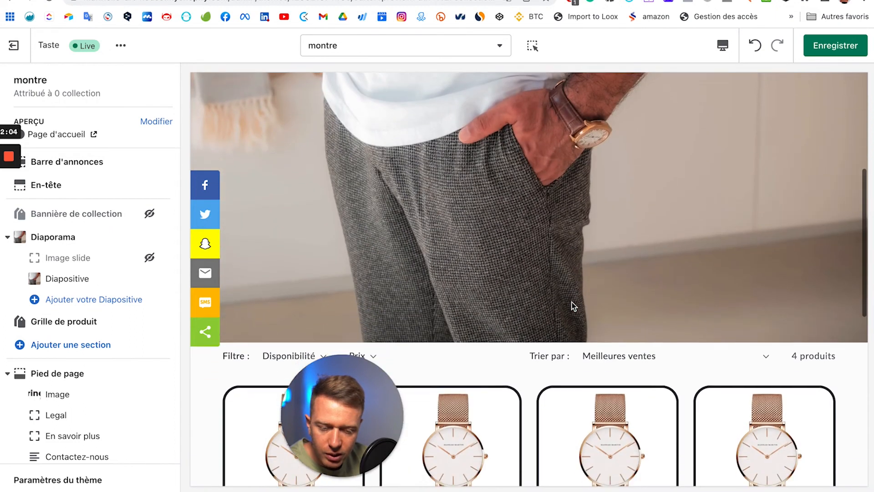
pyautogui.scroll(-3, 565, 309)
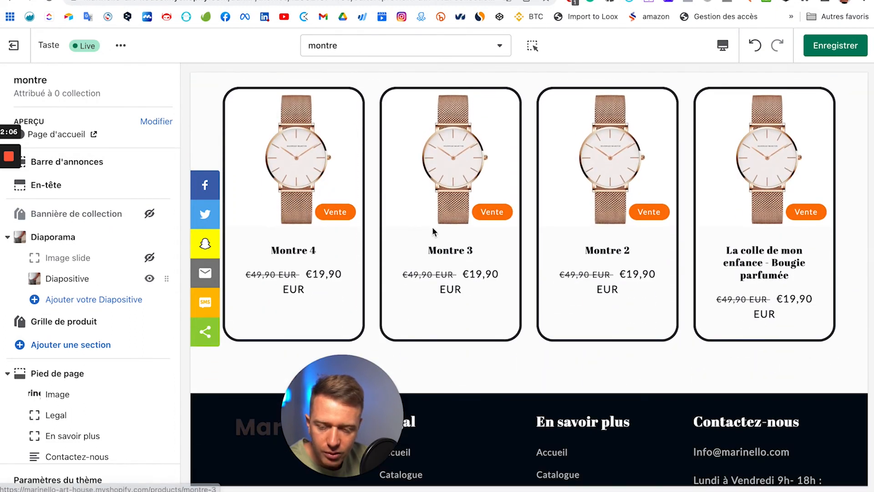
pyautogui.scroll(10, 442, 231)
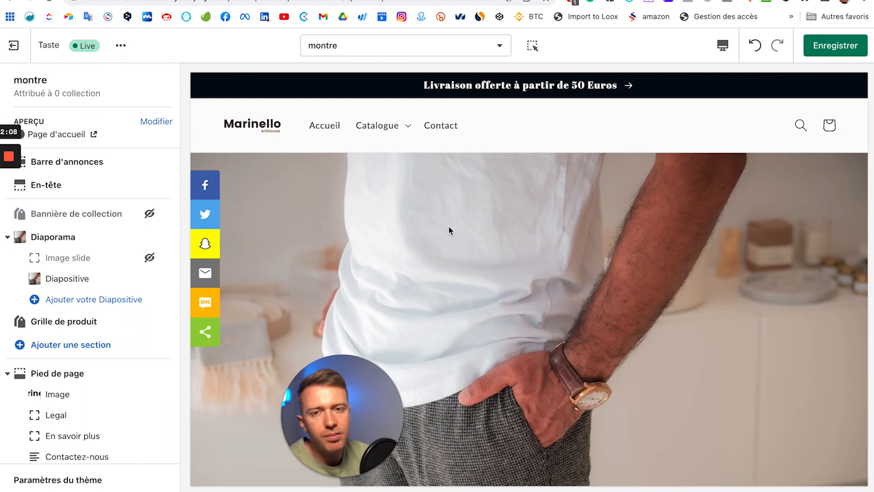
pyautogui.scroll(-1, 449, 225)
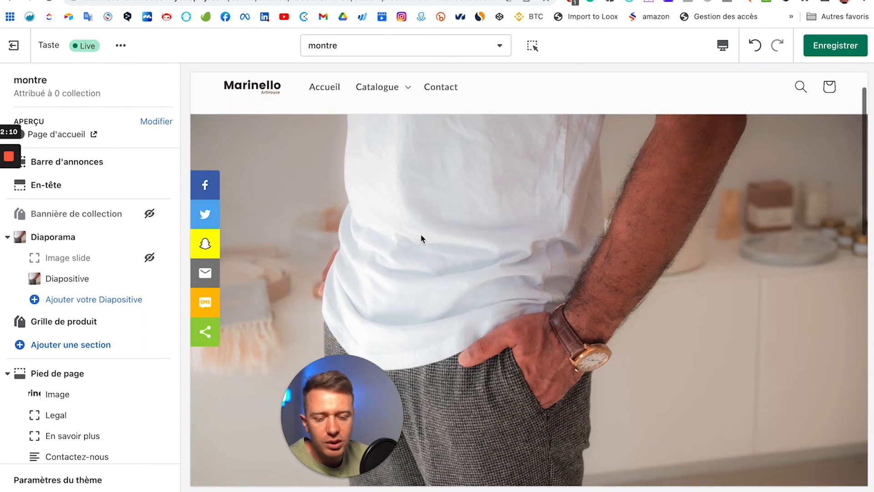
# Step: Briefly show the collection banner again, then hide it once more
pyautogui.click(148, 216)
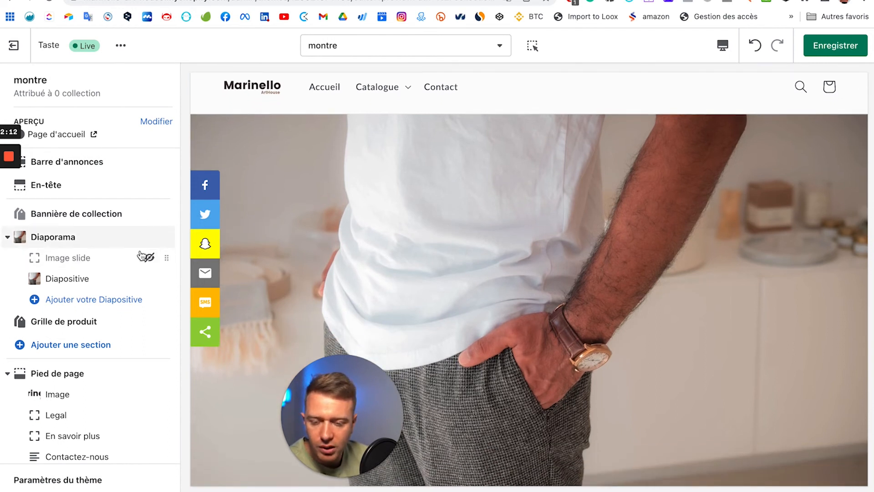
pyautogui.scroll(-1, 427, 234)
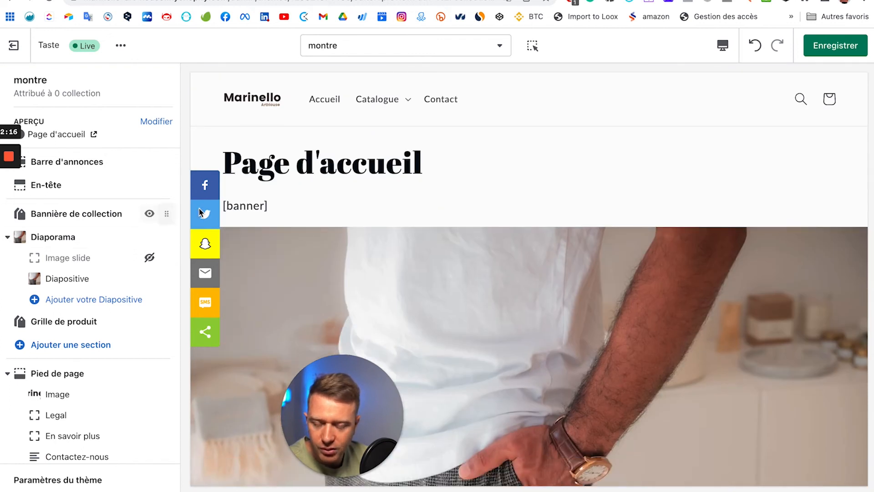
pyautogui.click(148, 214)
pyautogui.scroll(-8, 609, 312)
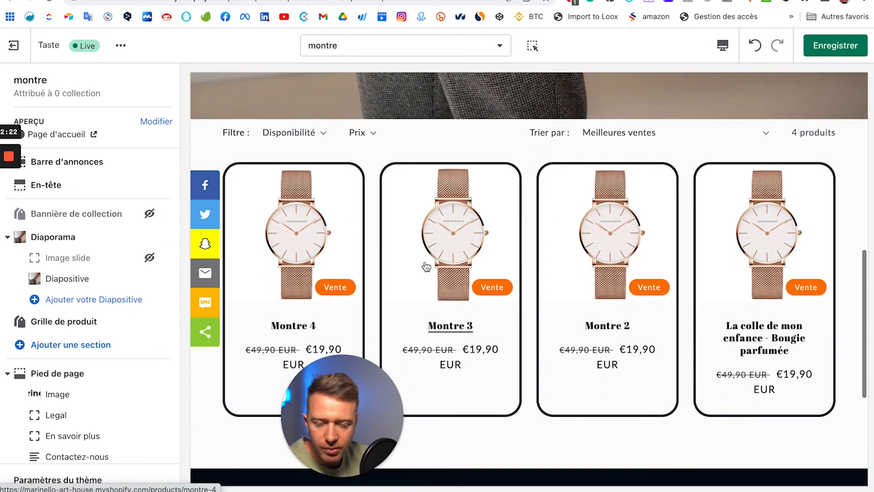
# Step: Add a Vidéo section below the product grid
pyautogui.scroll(-3, 428, 267)
pyautogui.scroll(-1, 60, 381)
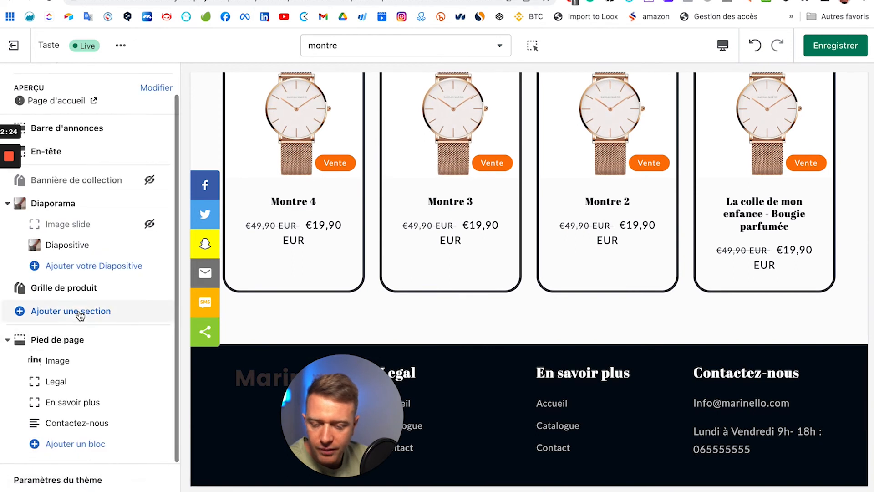
pyautogui.click(55, 311)
pyautogui.scroll(-5, 64, 265)
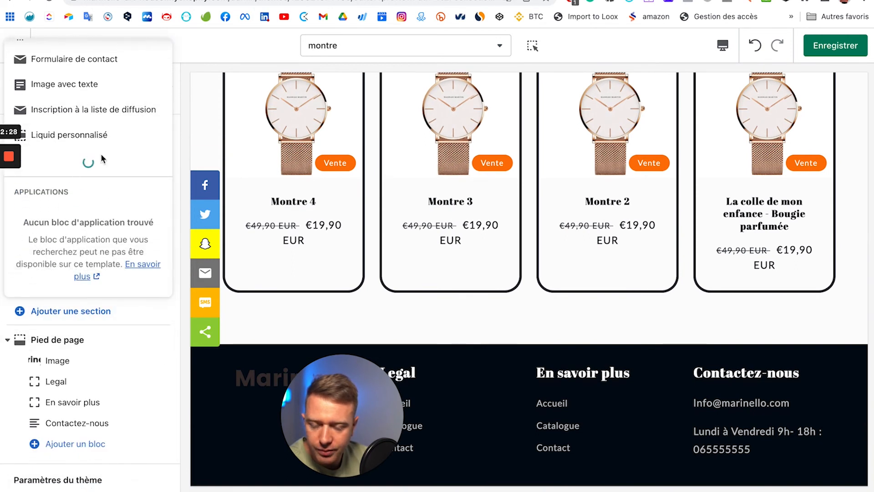
pyautogui.scroll(-5, 106, 162)
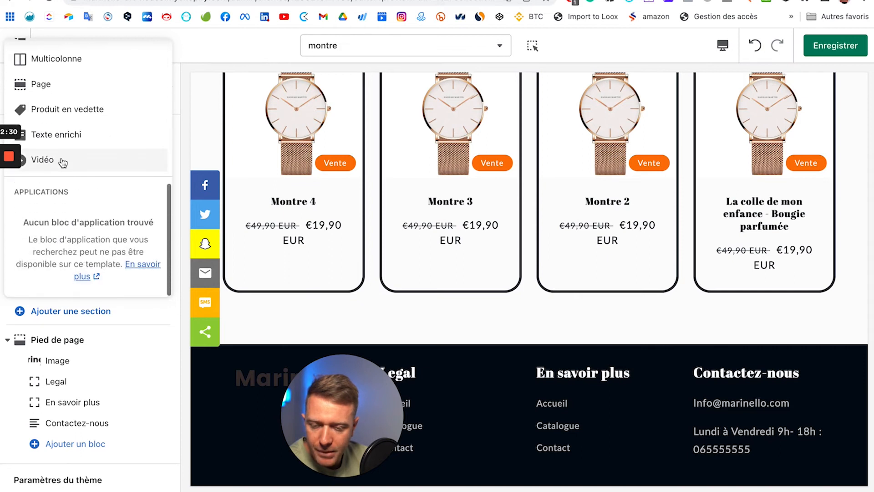
pyautogui.click(104, 160)
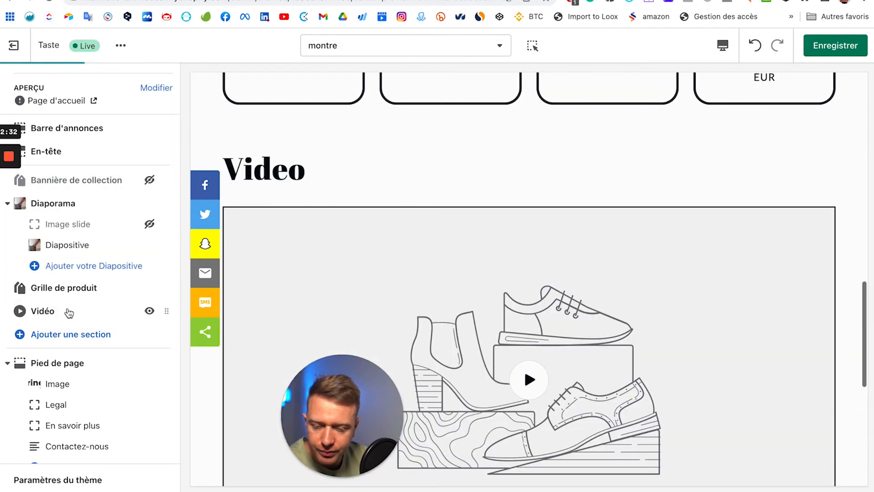
# Step: Set the wrist-watch photo as the video section's cover image
pyautogui.click(113, 308)
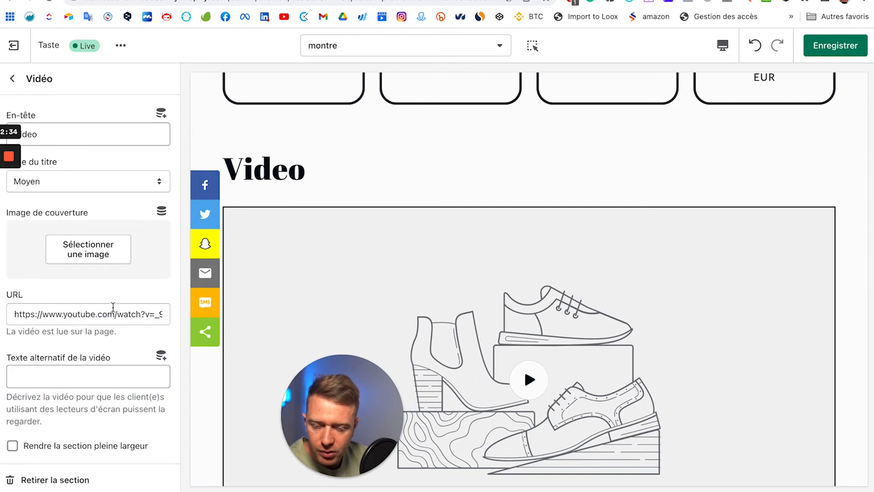
pyautogui.click(90, 250)
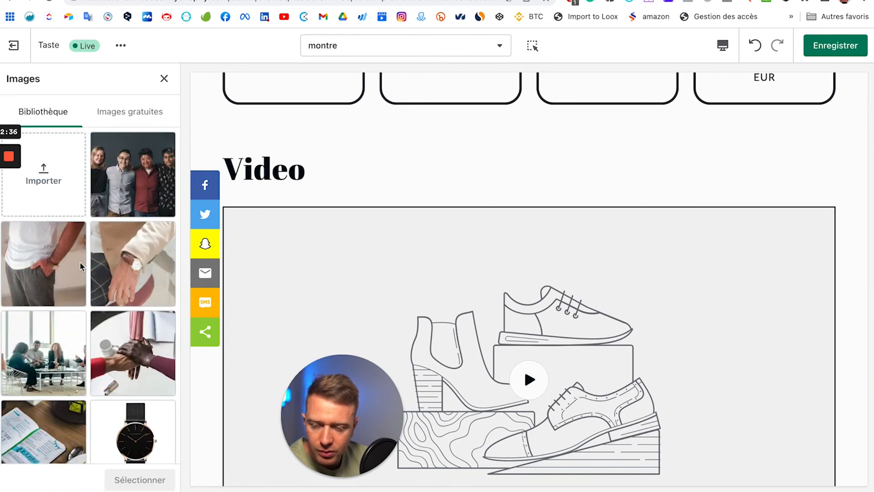
pyautogui.click(127, 268)
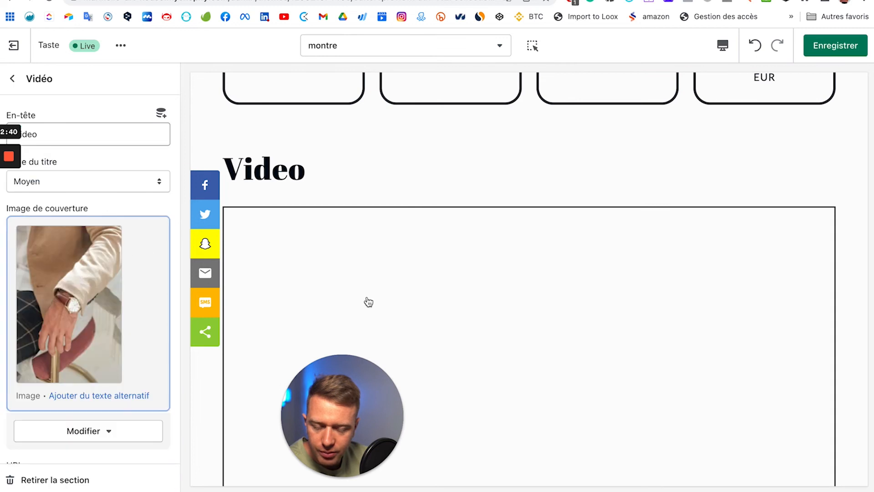
pyautogui.scroll(-3, 380, 304)
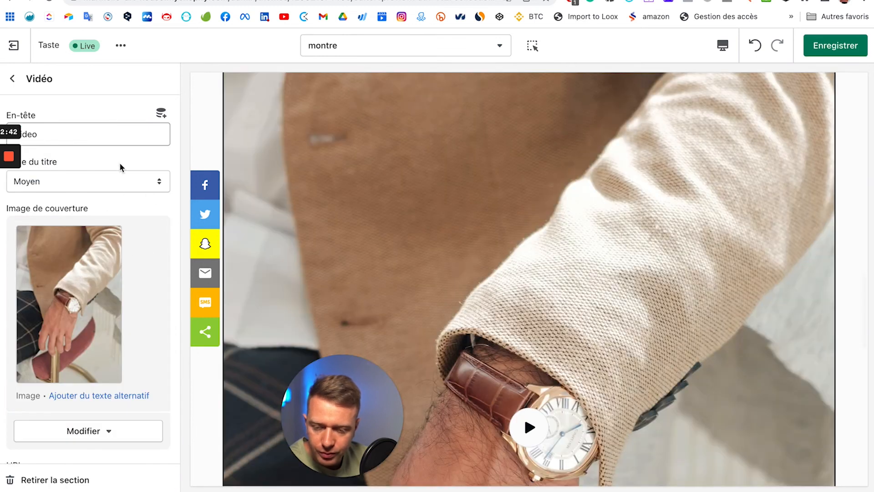
pyautogui.scroll(-4, 117, 250)
pyautogui.scroll(-4, 93, 290)
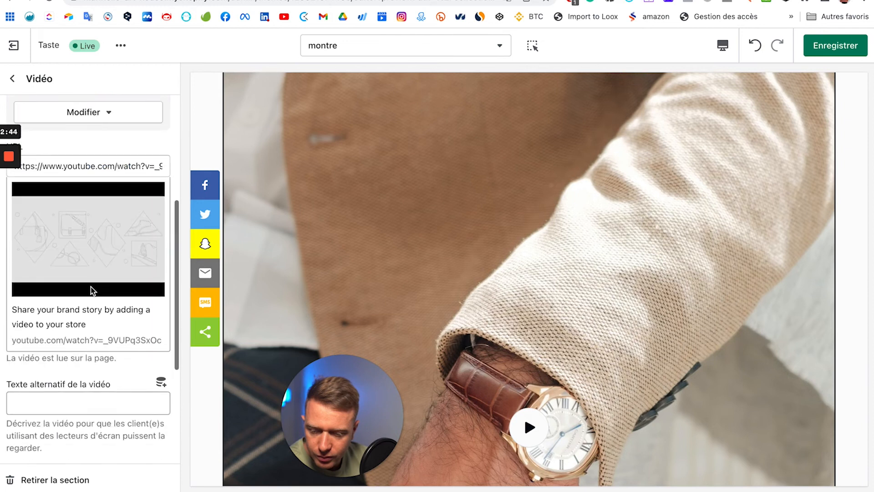
pyautogui.scroll(-5, 92, 290)
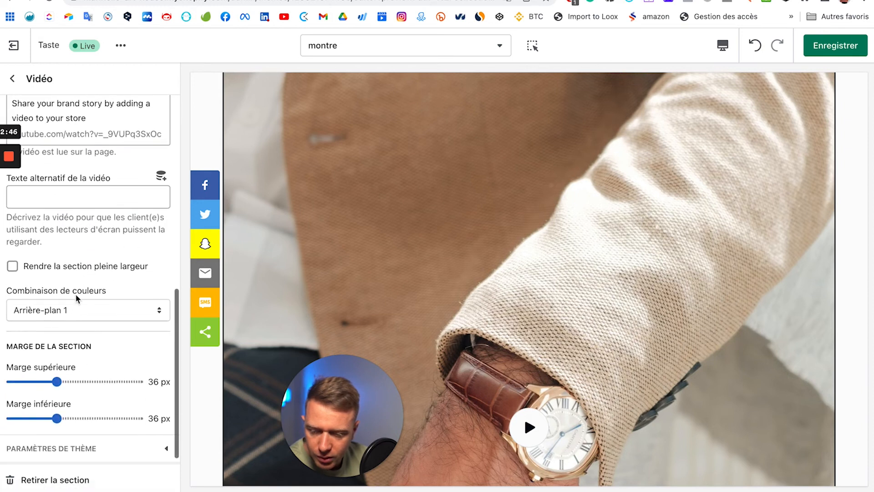
pyautogui.scroll(4, 441, 265)
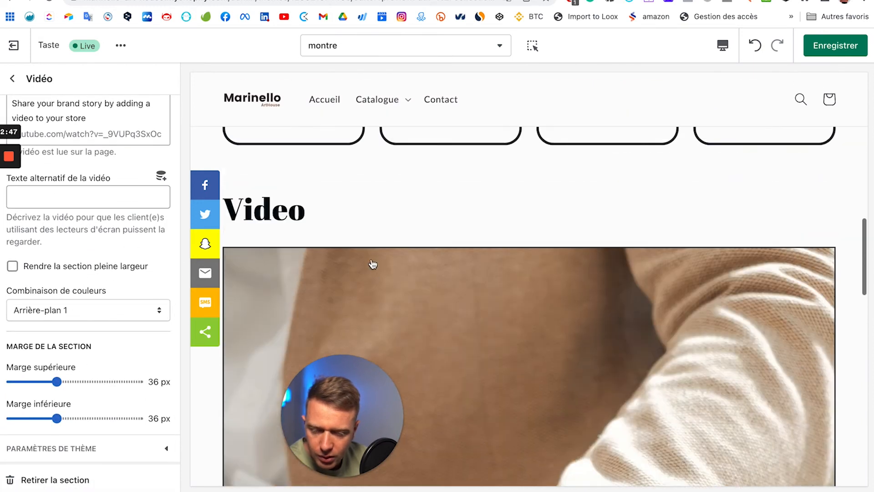
pyautogui.scroll(-10, 372, 264)
pyautogui.scroll(5, 372, 264)
pyautogui.scroll(14, 373, 264)
pyautogui.scroll(-11, 372, 264)
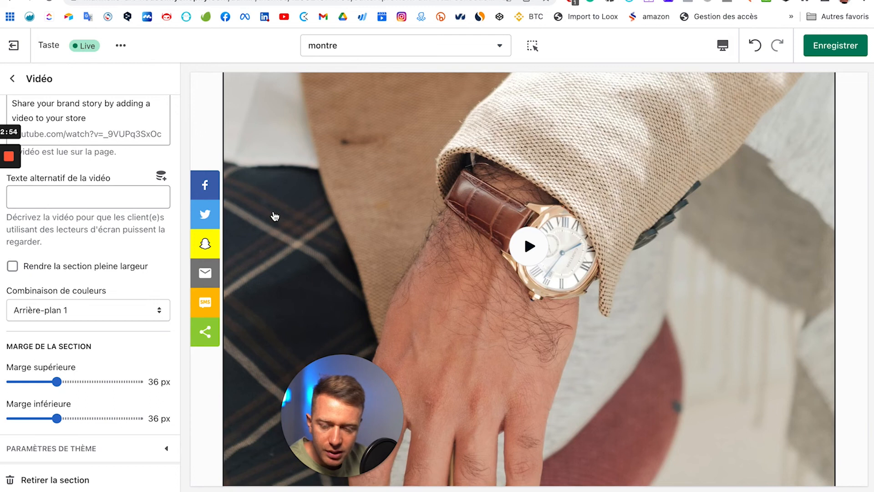
pyautogui.scroll(8, 91, 160)
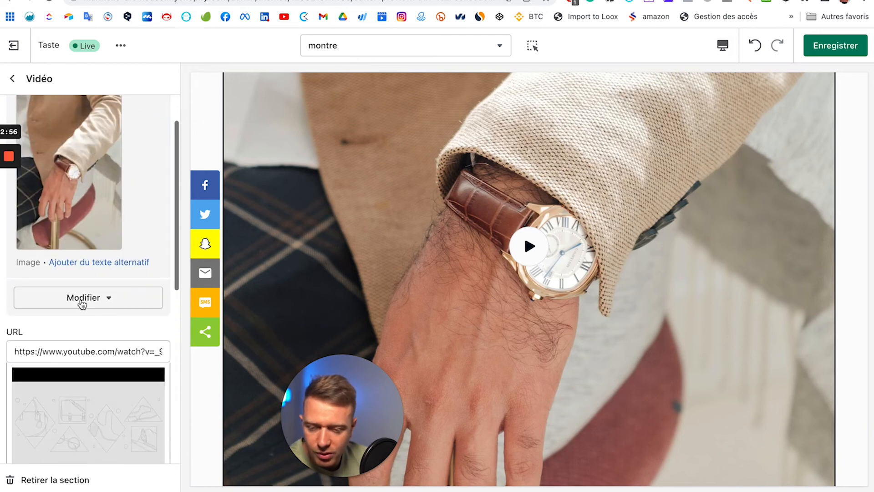
# Step: Change the video cover image and save the montre template
pyautogui.click(83, 303)
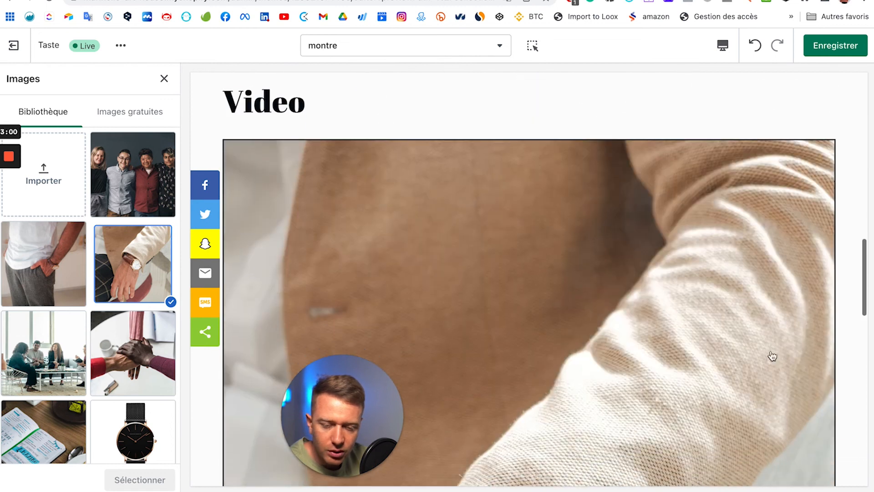
pyautogui.scroll(5, 509, 349)
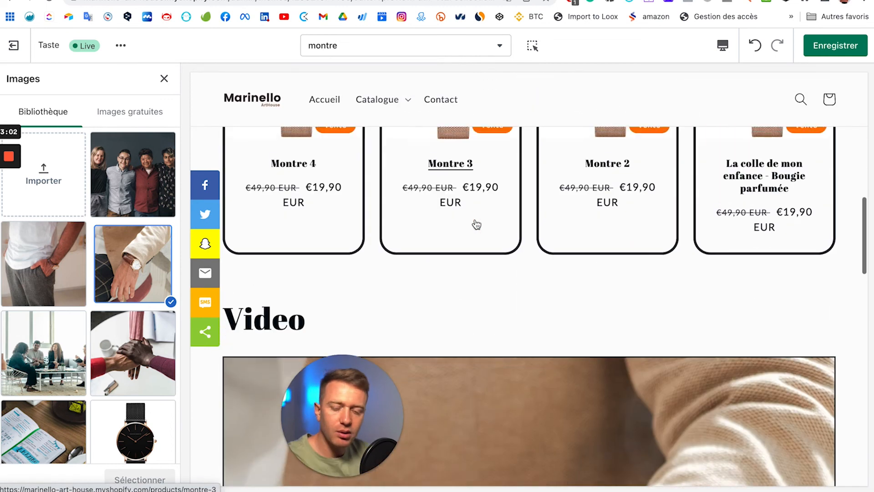
pyautogui.scroll(15, 477, 224)
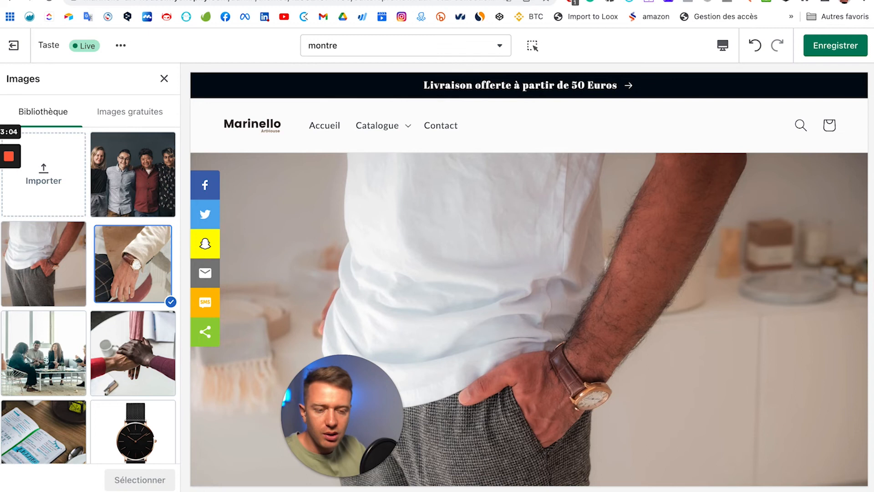
pyautogui.click(818, 43)
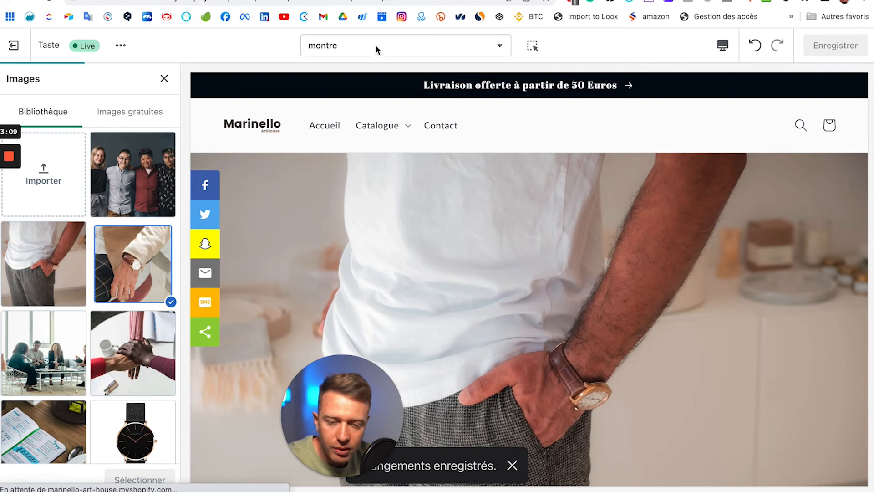
# Step: Exit the theme editor back to the store admin
pyautogui.click(402, 49)
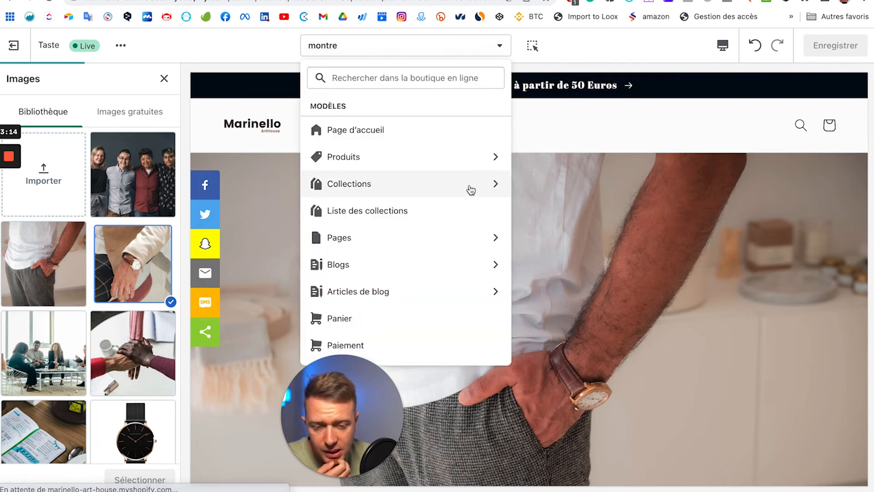
pyautogui.click(14, 49)
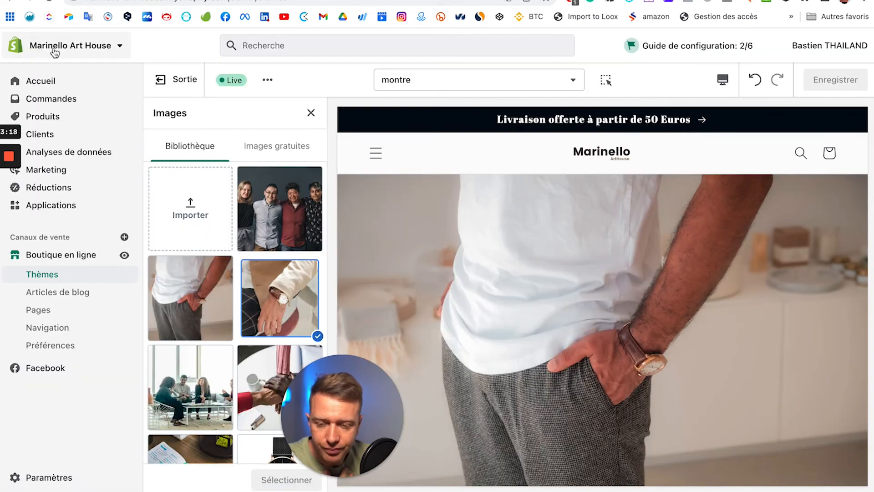
pyautogui.click(52, 50)
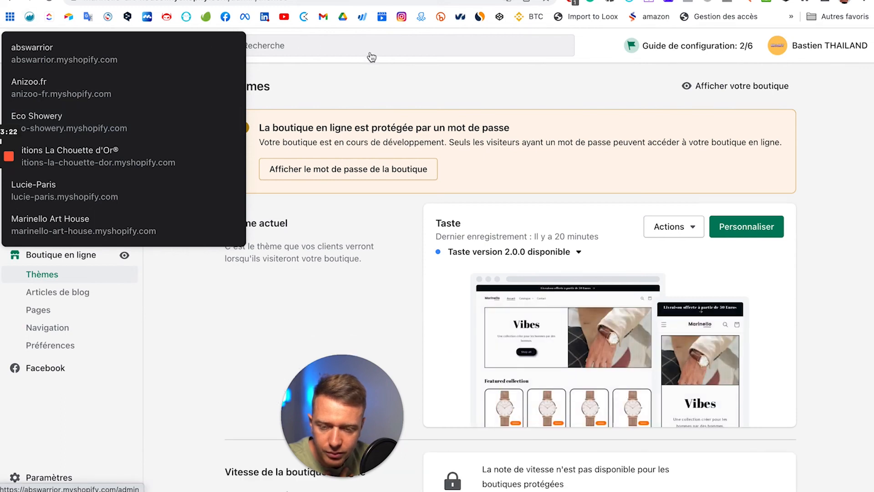
pyautogui.moveTo(3, 208)
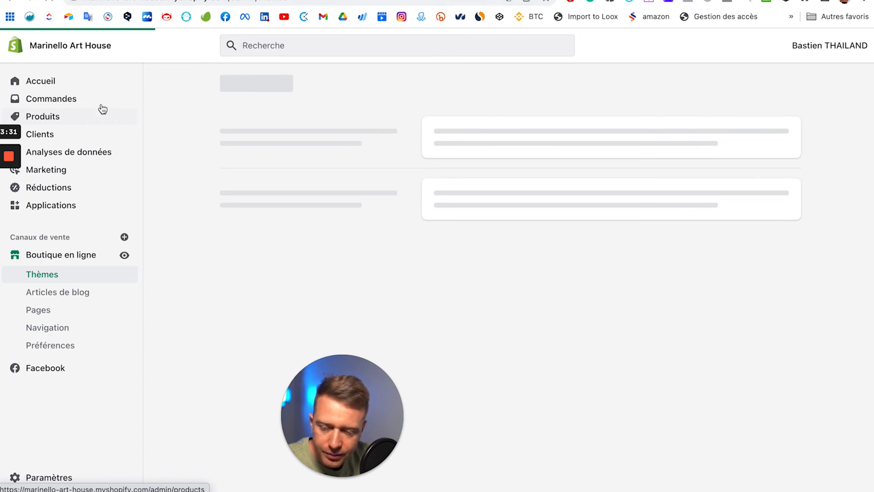
# Step: Rename the Page d'accueil collection to 'Montre', delete its [banner] description, and save
pyautogui.click(102, 108)
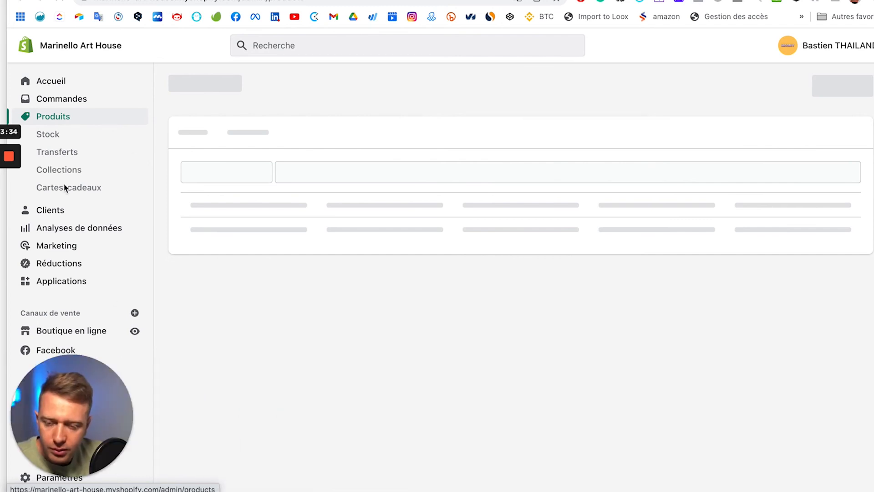
pyautogui.click(75, 171)
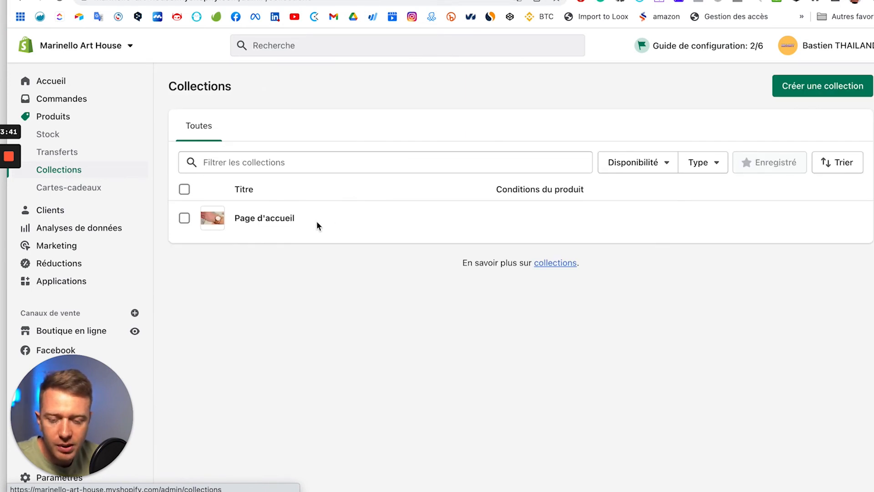
pyautogui.click(280, 223)
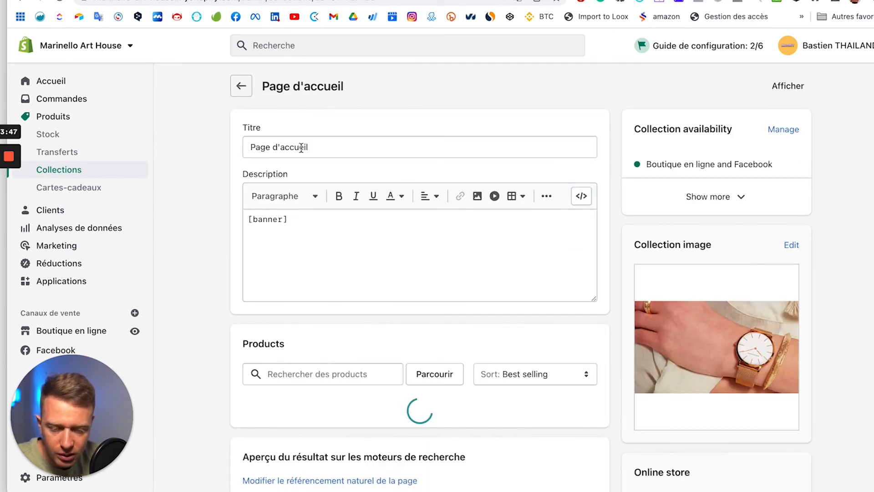
pyautogui.tripleClick(301, 147)
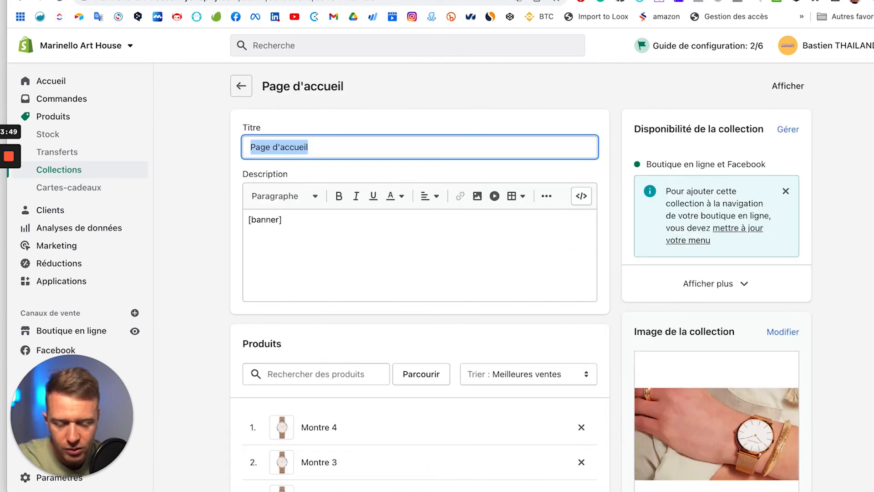
pyautogui.write('Montre')
pyautogui.click(313, 234)
pyautogui.hotkey('ctrl', 'a')
pyautogui.press('BackSpace')
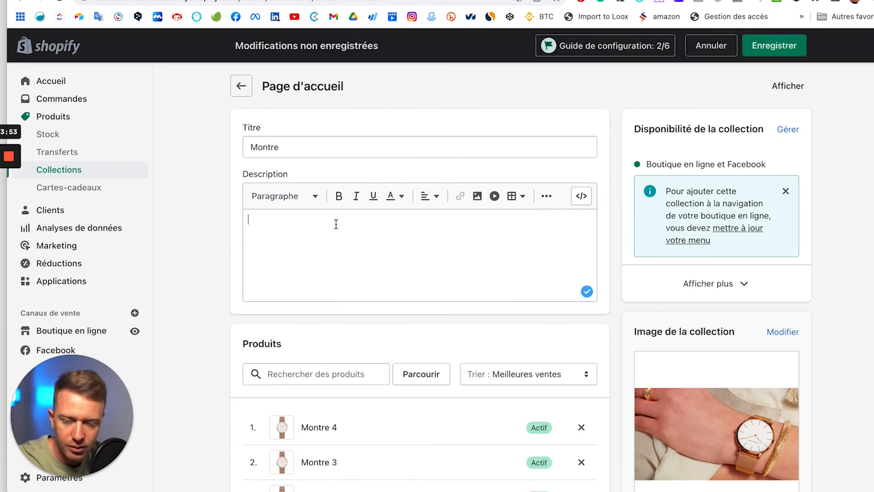
pyautogui.click(774, 46)
# Step: Assign the montre theme template to the collection, save, and view it on the storefront
pyautogui.scroll(-5, 765, 318)
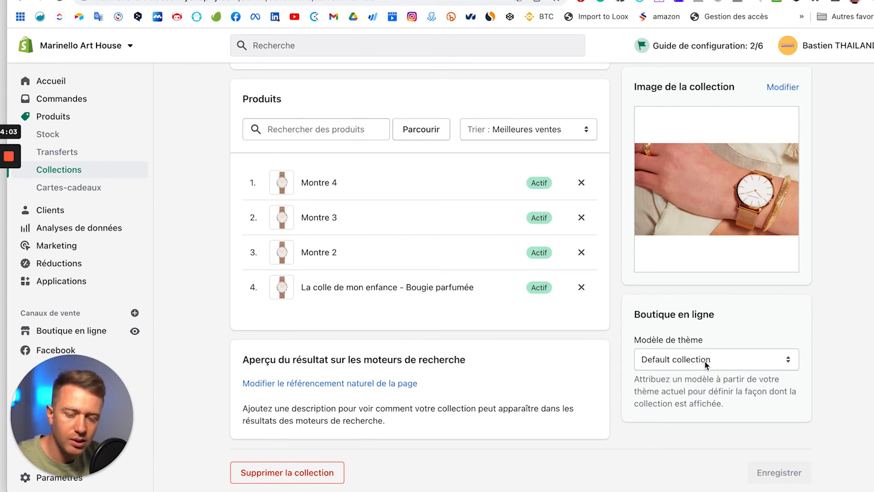
pyautogui.click(703, 360)
pyautogui.click(662, 373)
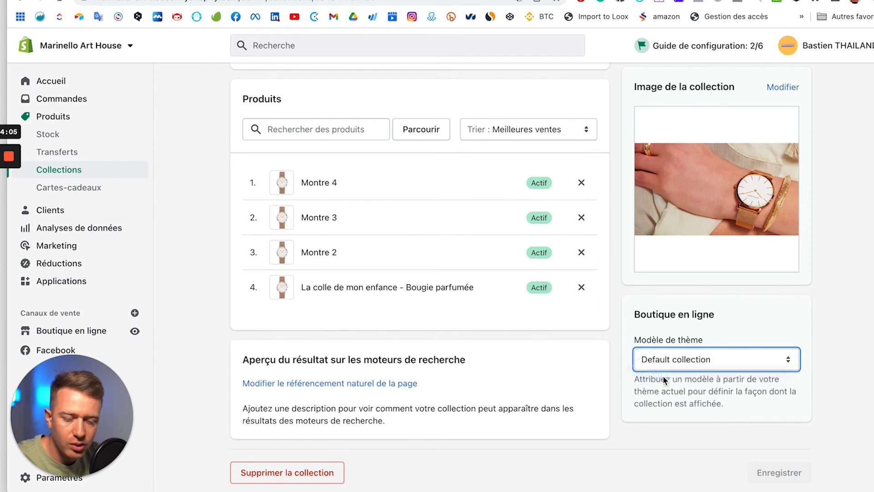
pyautogui.click(777, 43)
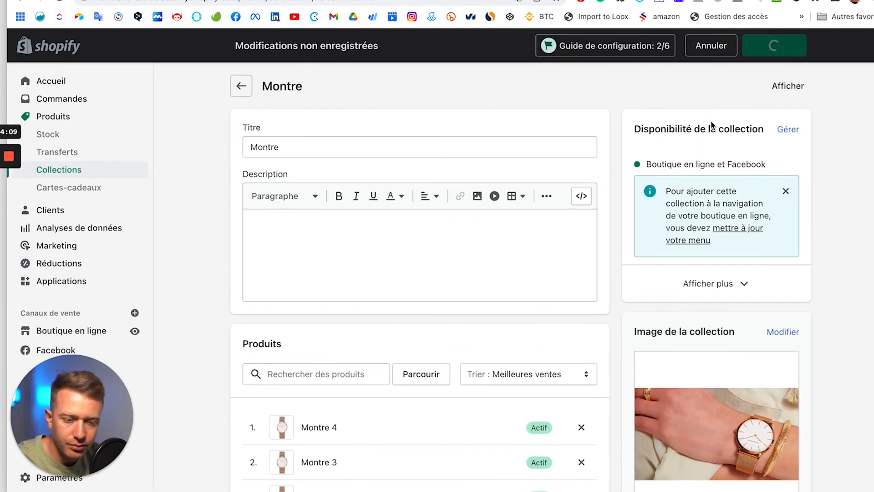
pyautogui.click(786, 86)
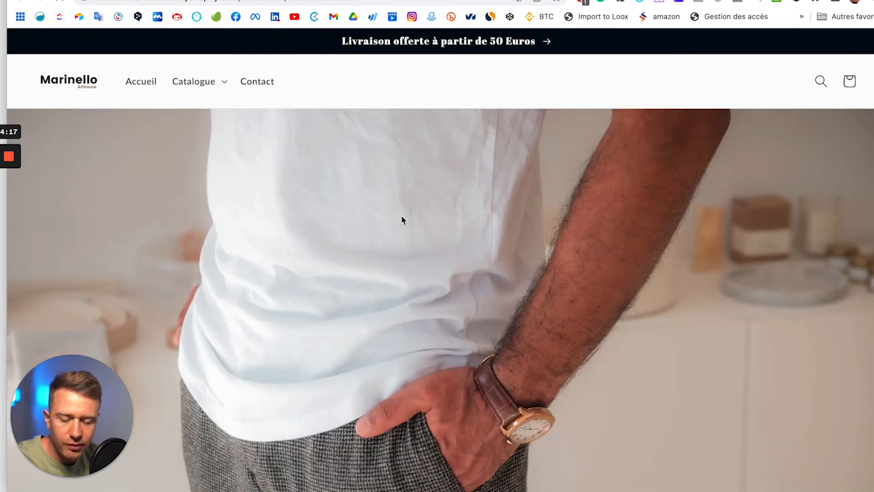
# Step: Scroll through the Montre collection storefront page, then switch back to the admin tab
pyautogui.scroll(-5, 401, 220)
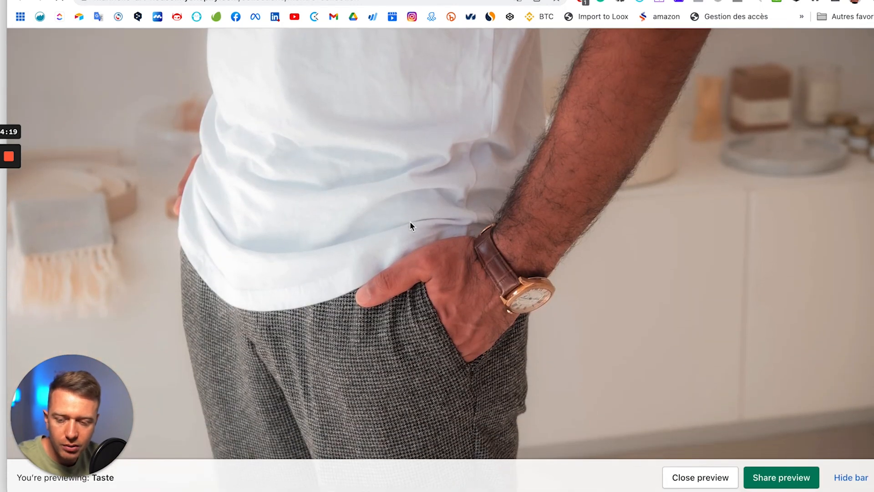
pyautogui.scroll(-9, 410, 223)
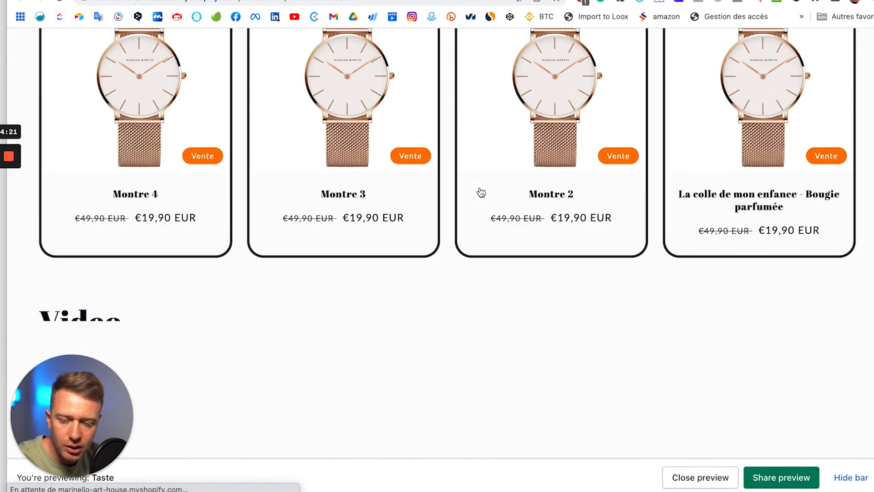
pyautogui.scroll(-1, 479, 193)
pyautogui.scroll(11, 207, 180)
pyautogui.scroll(-12, 544, 314)
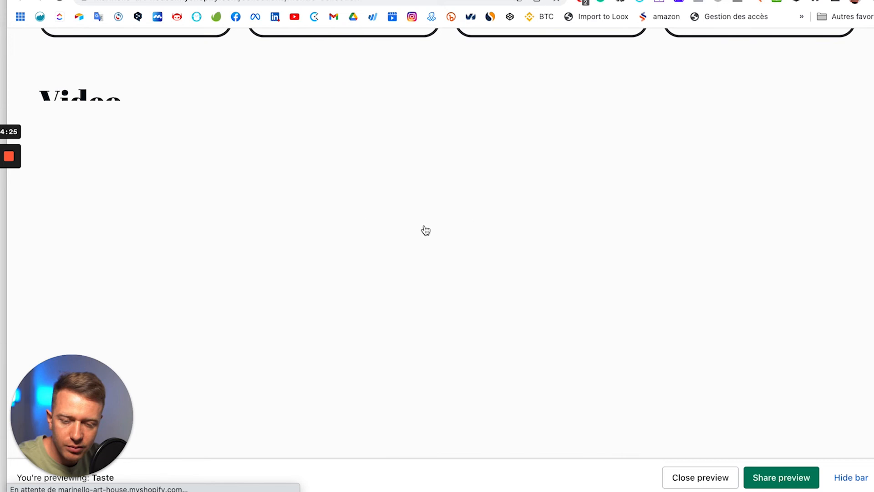
pyautogui.scroll(-10, 426, 230)
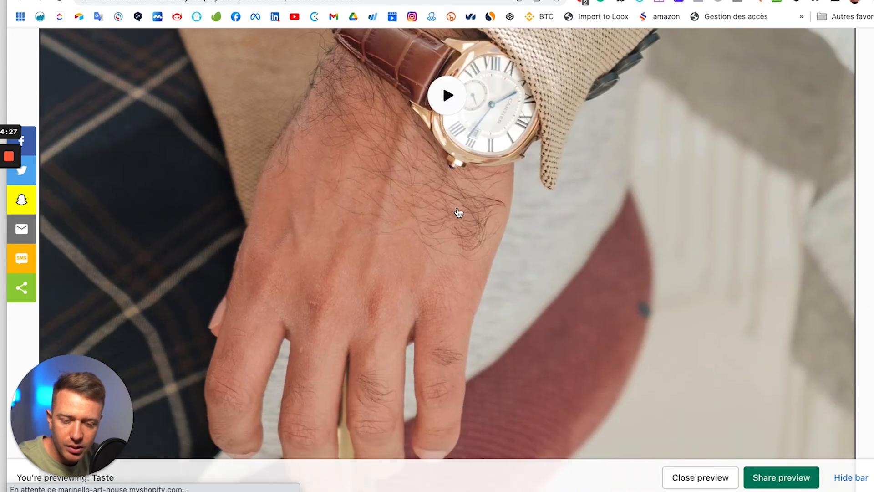
pyautogui.scroll(-6, 459, 213)
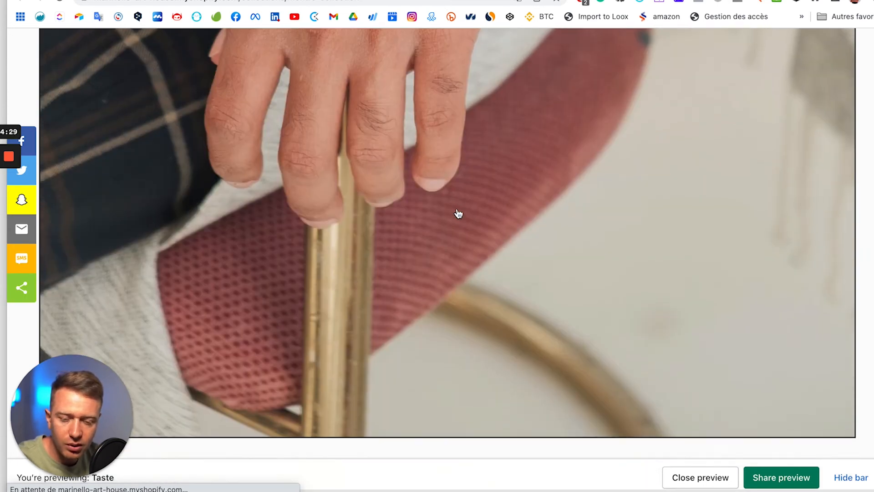
pyautogui.scroll(-1, 458, 213)
pyautogui.scroll(14, 458, 214)
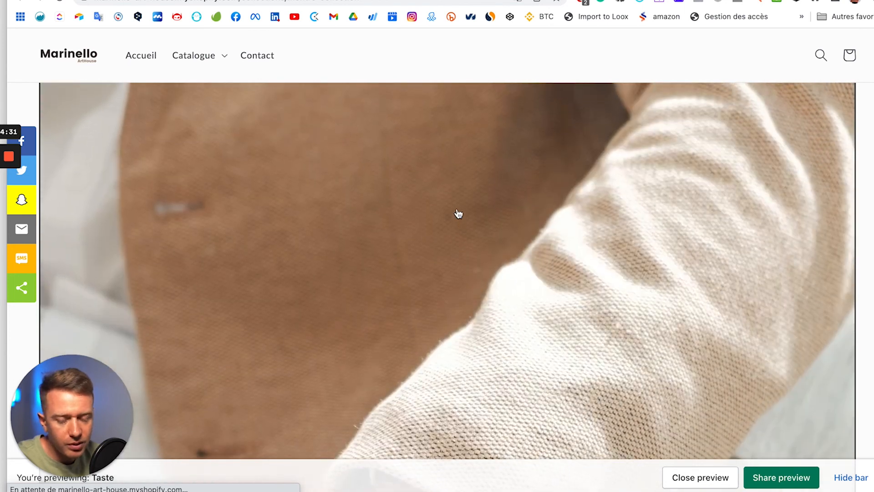
pyautogui.scroll(10, 458, 213)
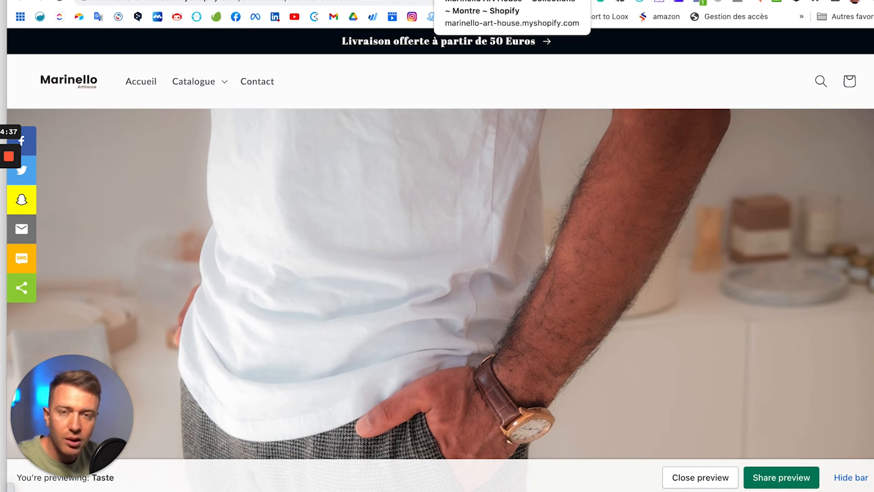
pyautogui.click(478, 1)
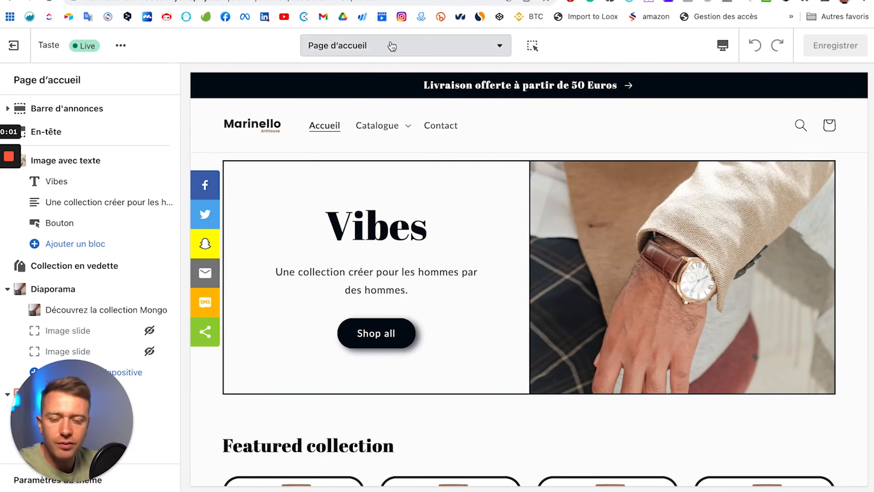
# Step: Show the Produits templates in the theme editor, where only the default exists
pyautogui.click(489, 50)
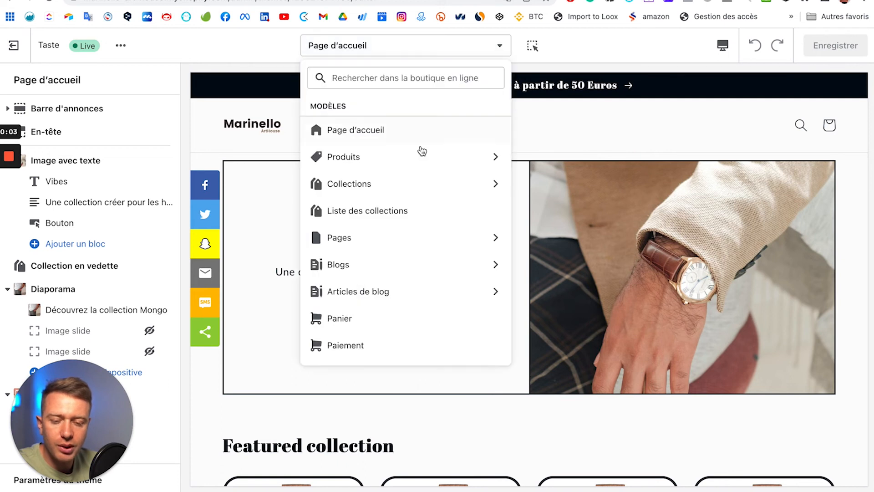
pyautogui.click(482, 159)
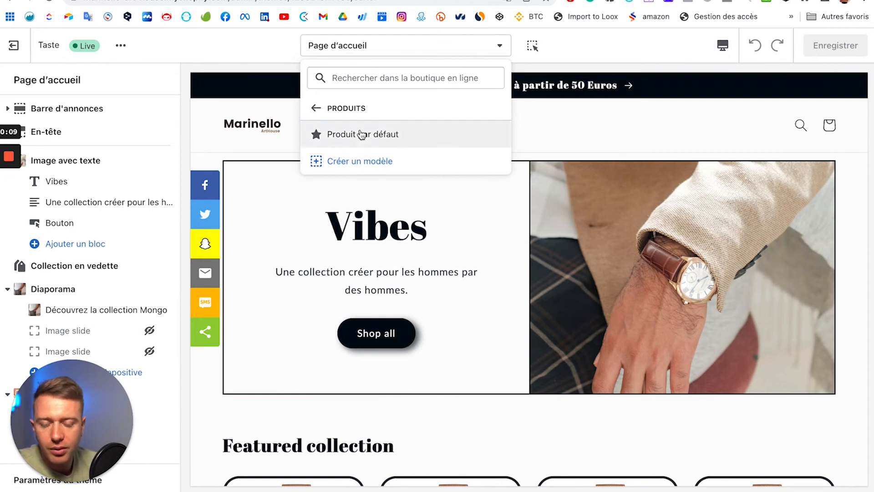
pyautogui.click(362, 135)
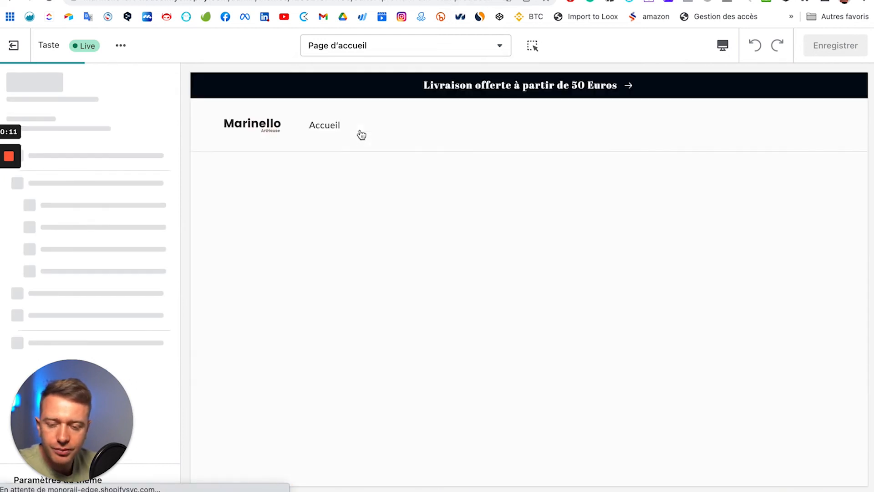
pyautogui.scroll(-2, 567, 285)
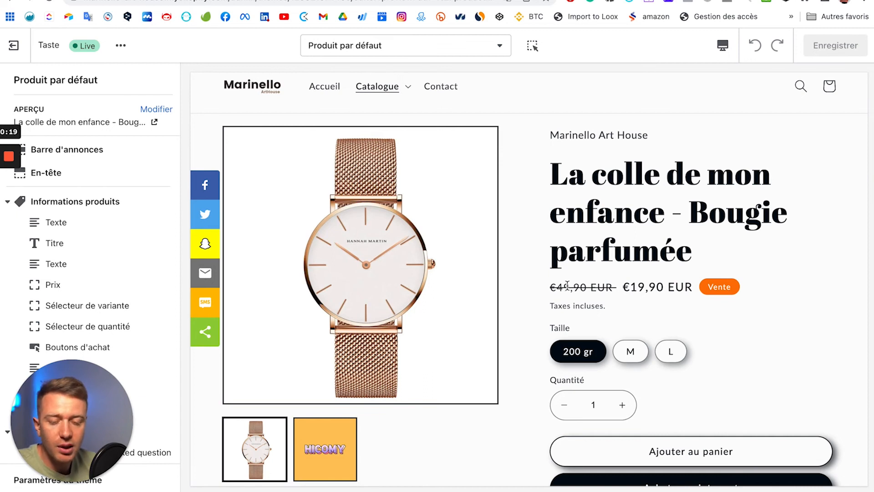
pyautogui.click(482, 45)
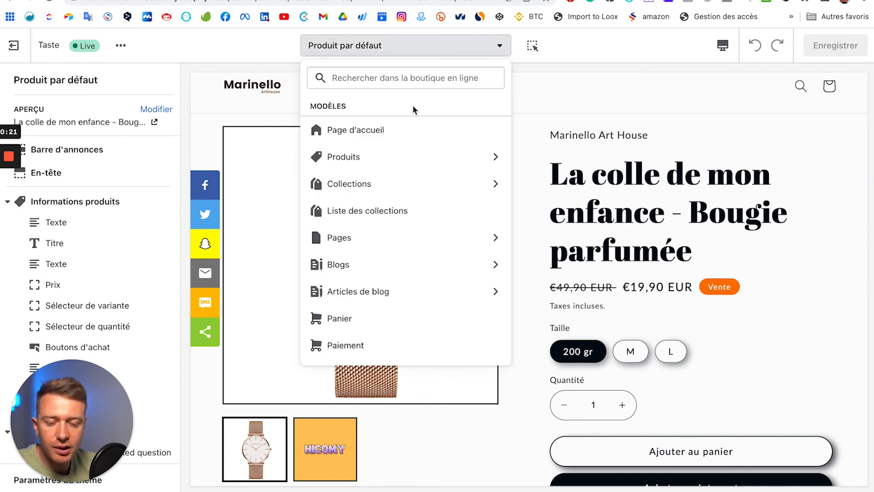
pyautogui.click(482, 157)
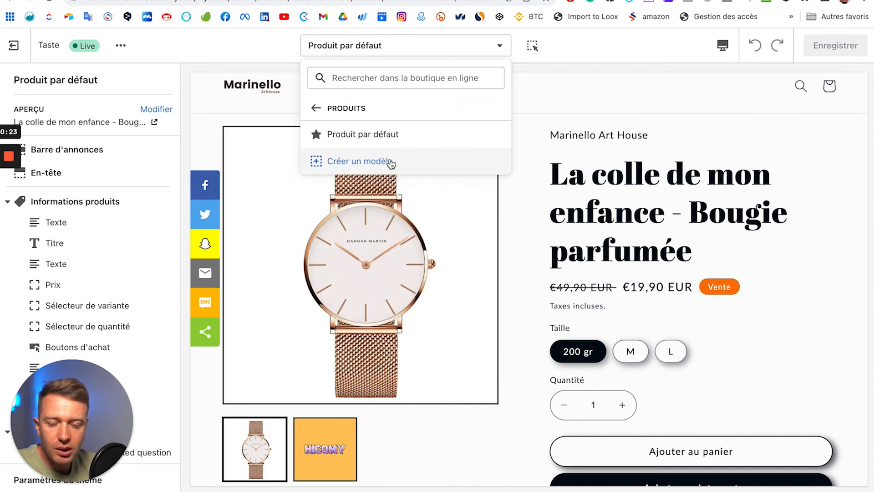
pyautogui.click(579, 165)
pyautogui.scroll(-5, 579, 165)
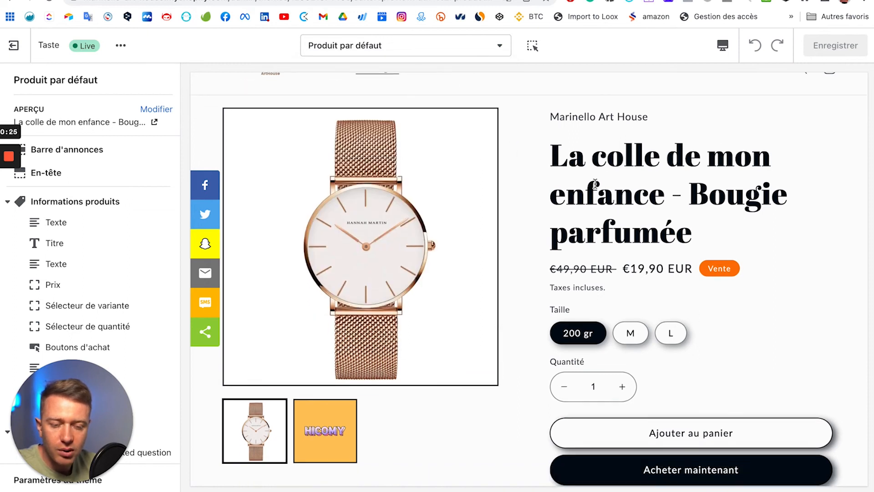
pyautogui.scroll(-15, 587, 216)
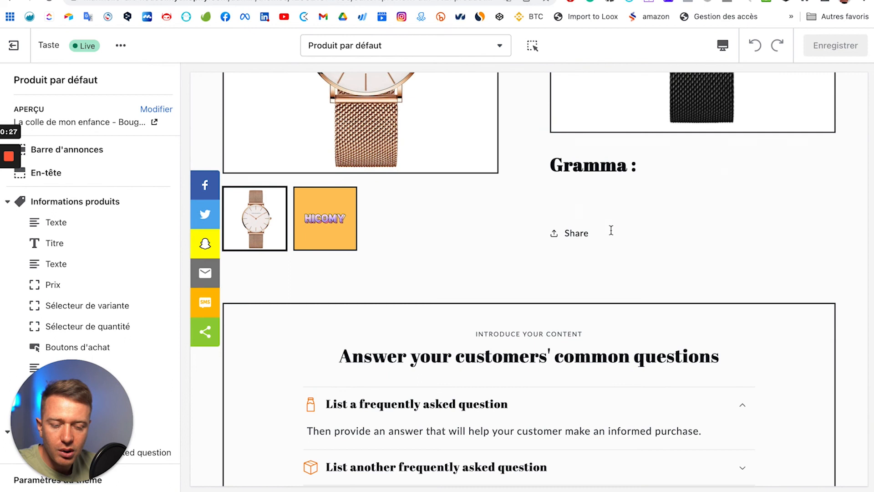
pyautogui.scroll(-1, 428, 177)
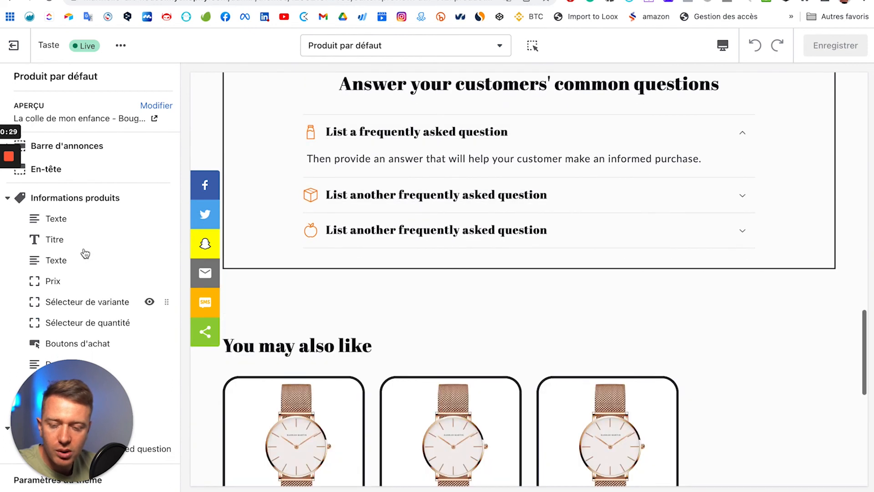
pyautogui.scroll(-2, 85, 236)
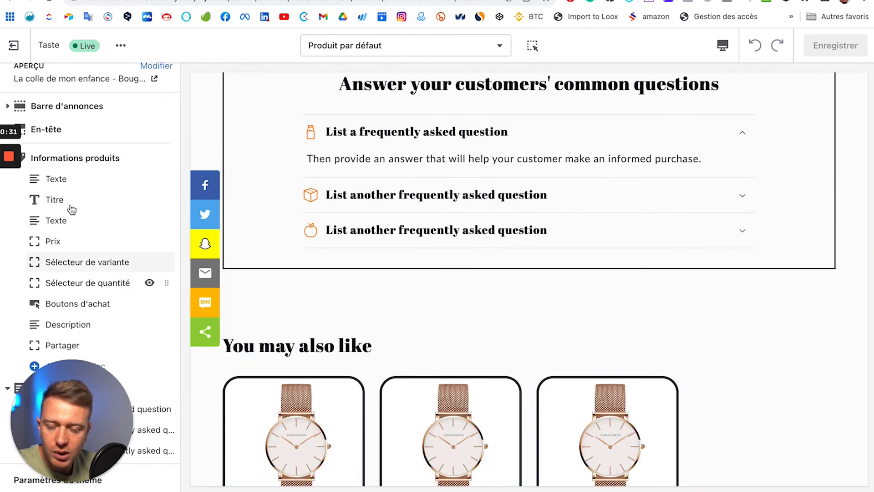
pyautogui.scroll(-4, 101, 246)
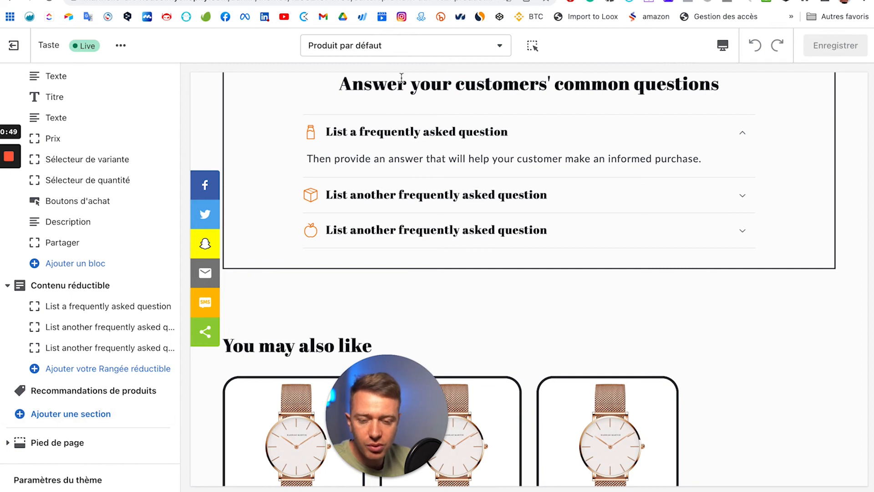
# Step: Create a product template named 'montre' based on Produit par défaut
pyautogui.click(381, 47)
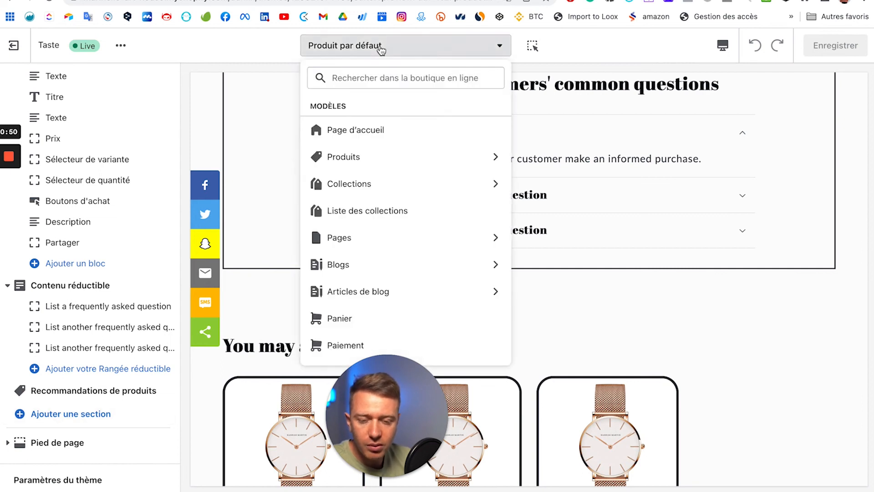
pyautogui.click(493, 164)
pyautogui.click(368, 164)
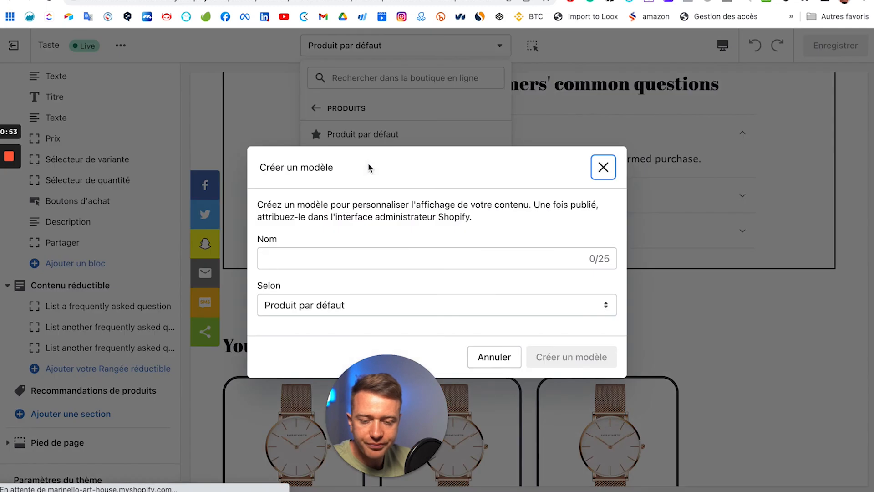
pyautogui.click(309, 266)
pyautogui.write('montre')
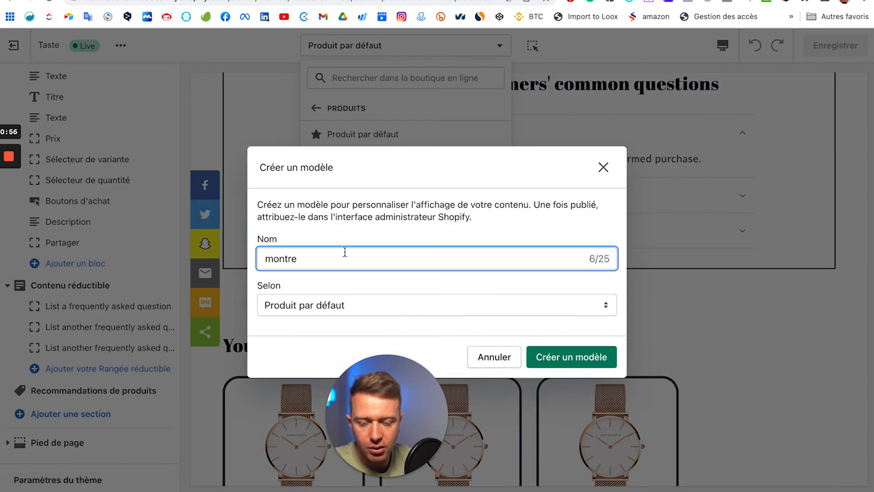
pyautogui.click(559, 359)
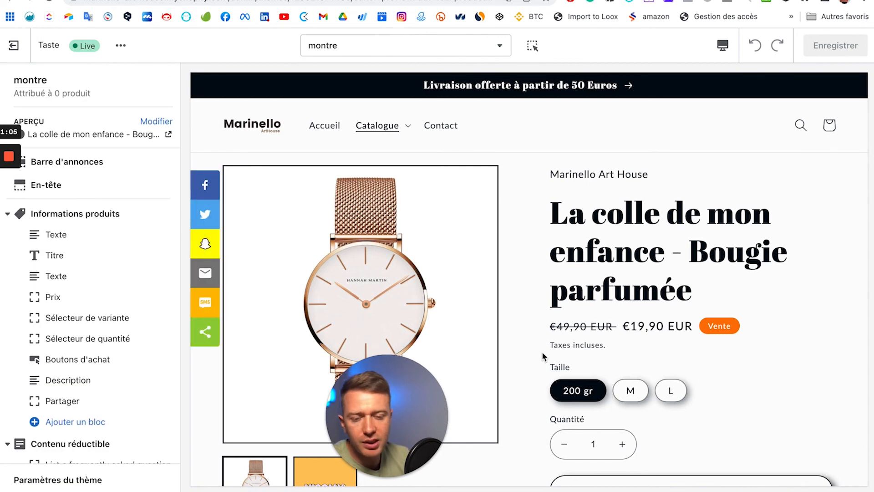
# Step: Add a Bannière avec image section and drag it above the Contenu réductible section
pyautogui.scroll(-10, 584, 346)
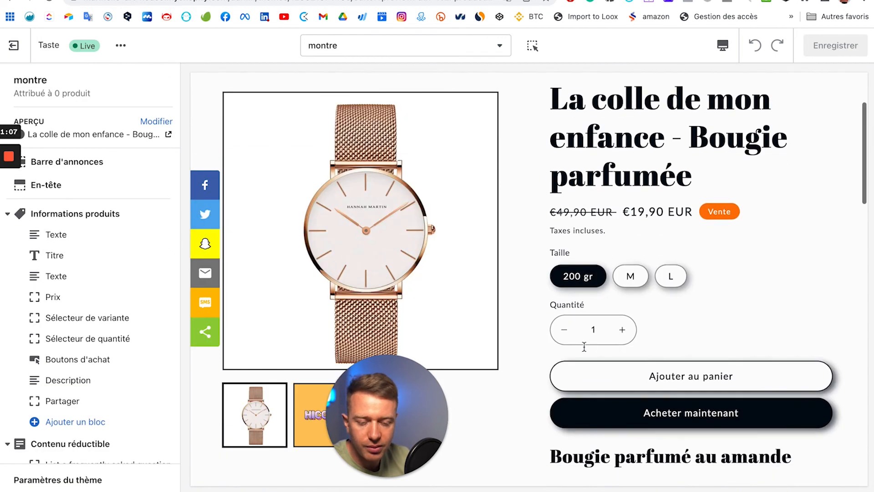
pyautogui.scroll(-15, 645, 315)
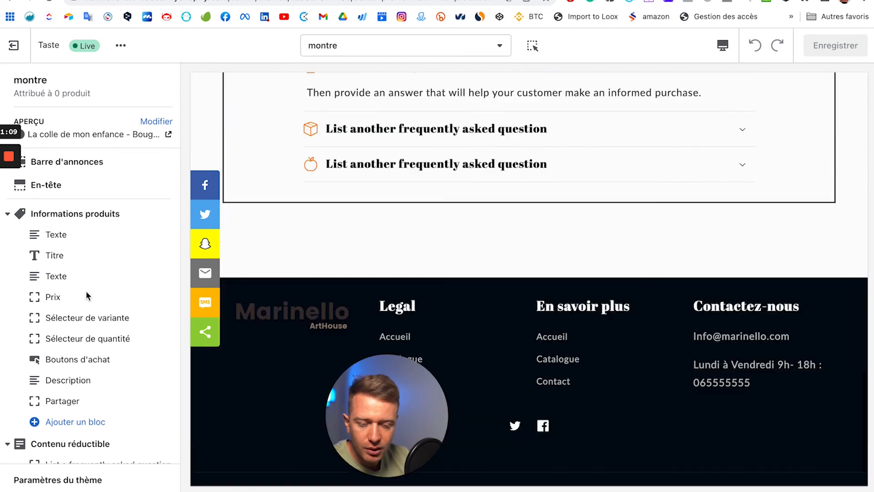
pyautogui.scroll(-4, 85, 290)
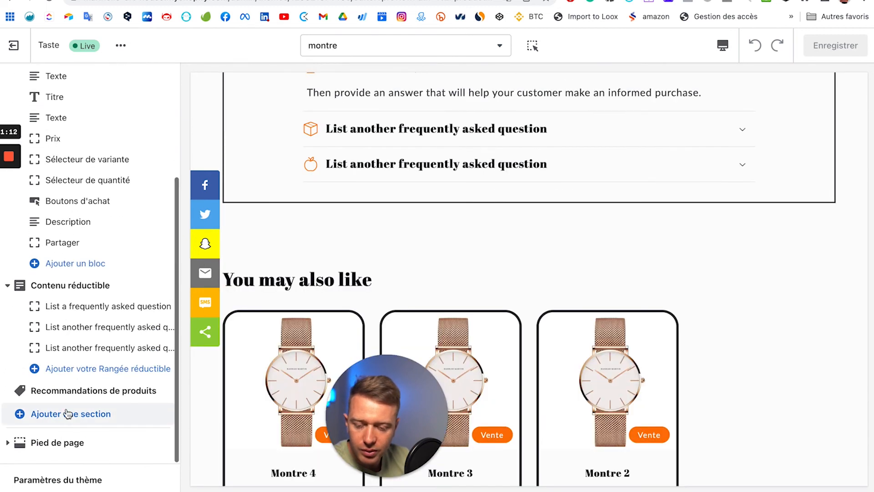
pyautogui.click(69, 414)
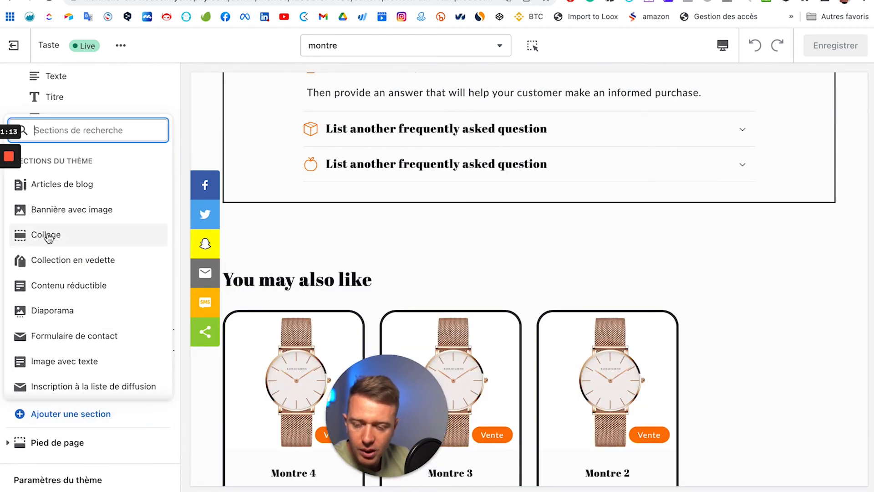
pyautogui.click(172, 224)
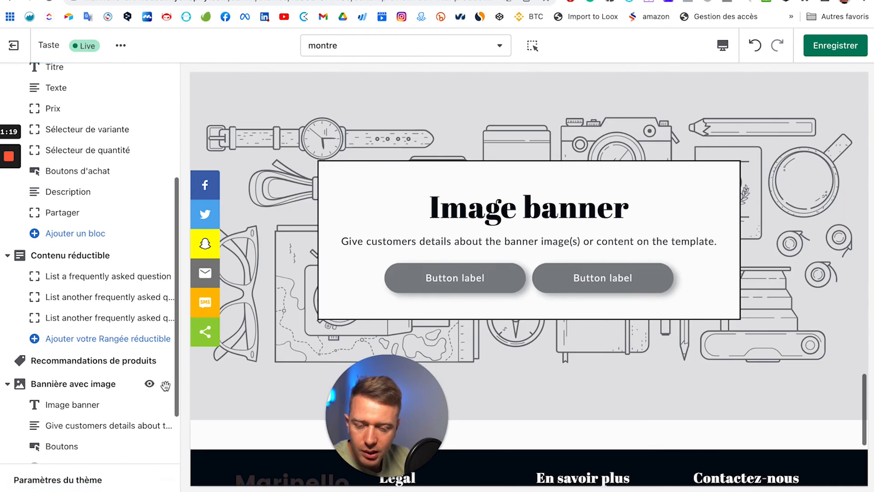
pyautogui.moveTo(158, 279); pyautogui.dragTo(143, 271)
pyautogui.scroll(5, 507, 209)
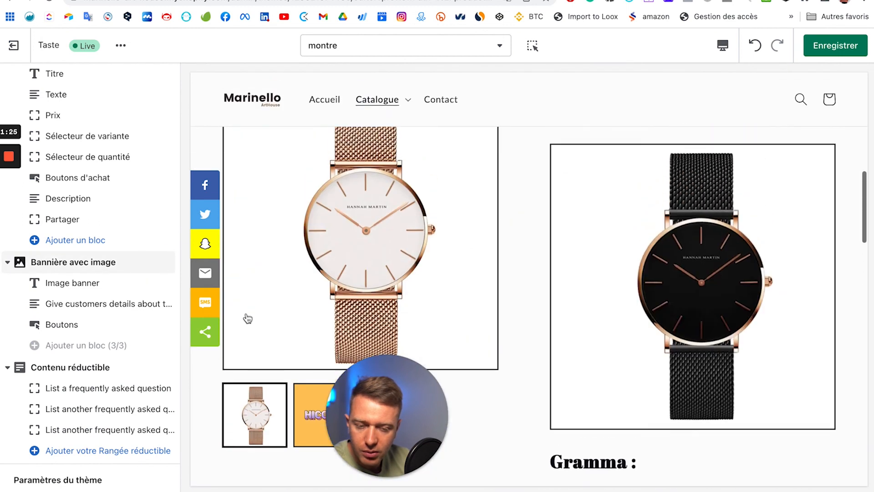
pyautogui.scroll(5, 141, 255)
pyautogui.scroll(5, 460, 258)
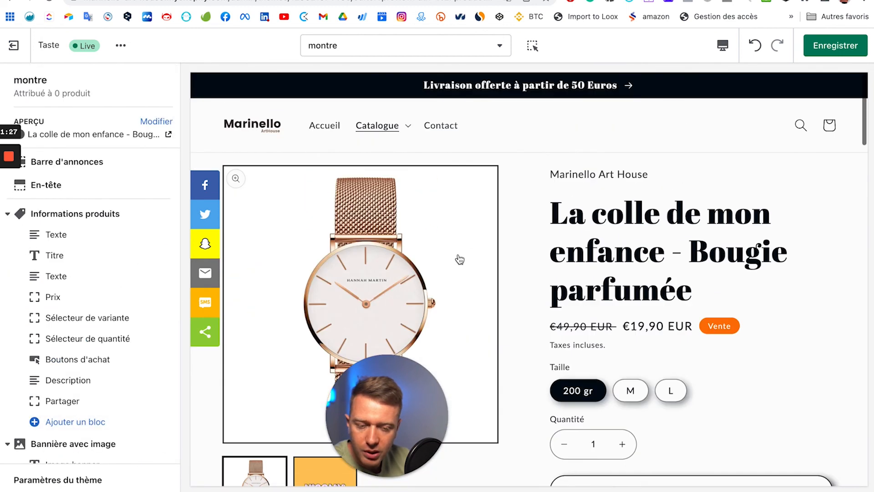
pyautogui.scroll(-10, 459, 258)
pyautogui.scroll(7, 459, 258)
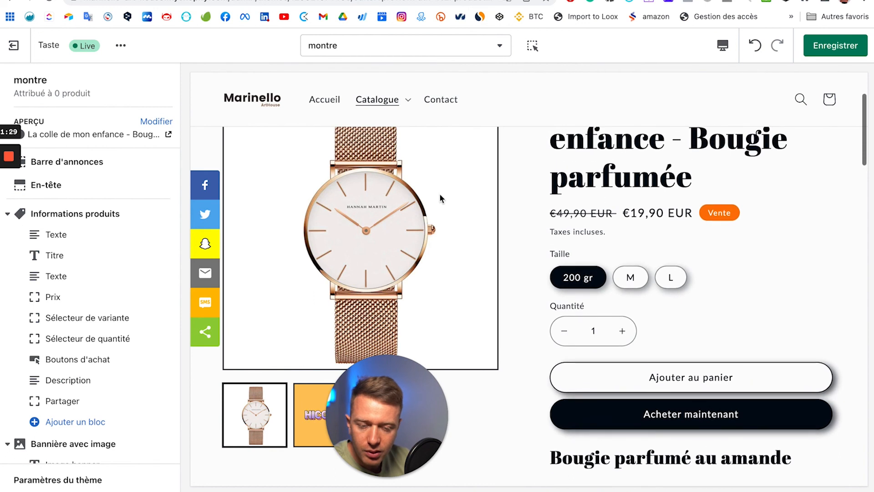
pyautogui.scroll(3, 600, 233)
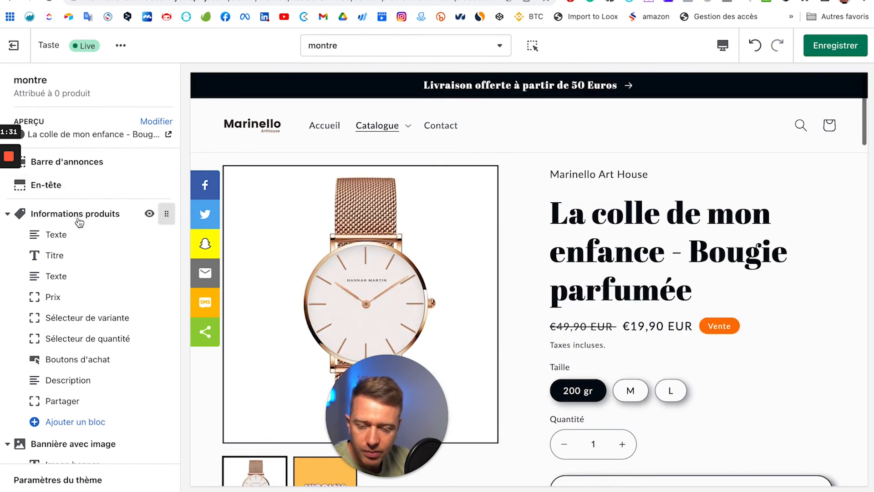
# Step: Set Informations produits desktop media size to Grand, keeping the Vignettes desktop layout
pyautogui.click(80, 222)
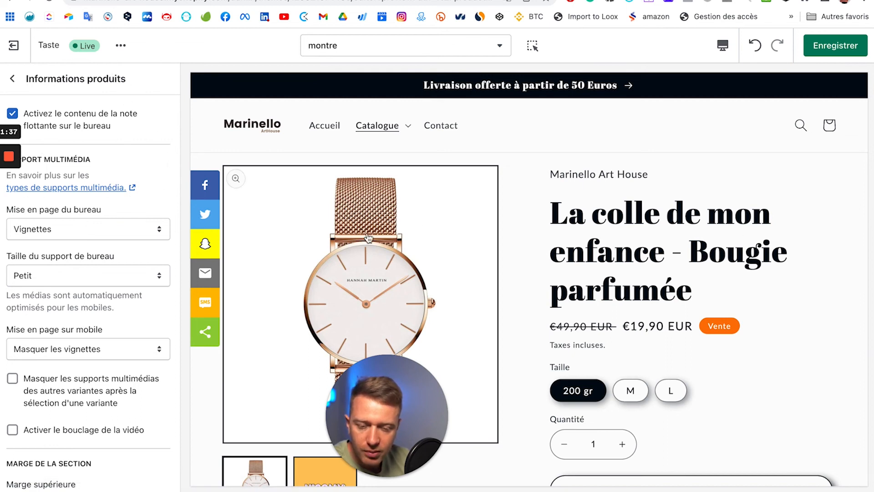
pyautogui.click(78, 276)
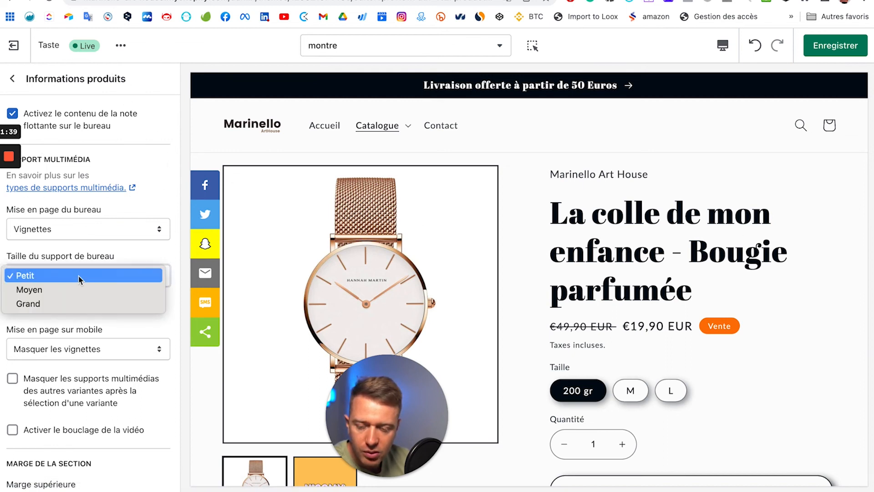
pyautogui.click(64, 293)
pyautogui.click(78, 225)
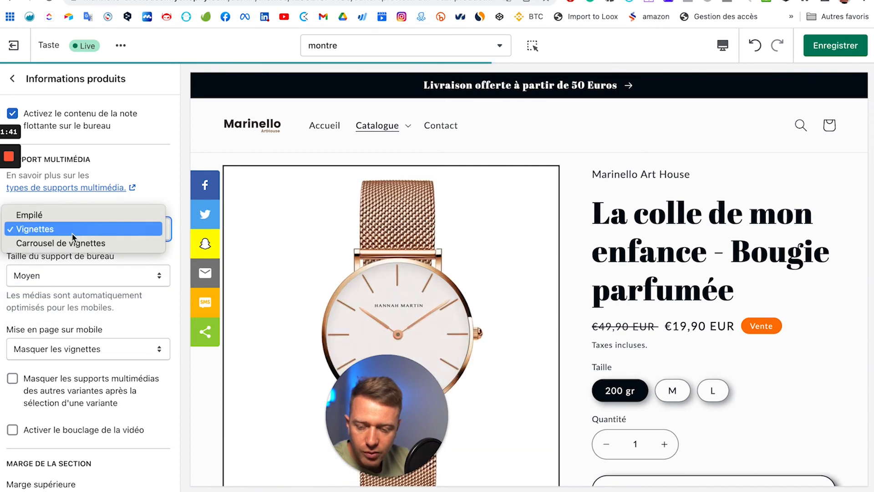
pyautogui.click(76, 296)
pyautogui.click(74, 276)
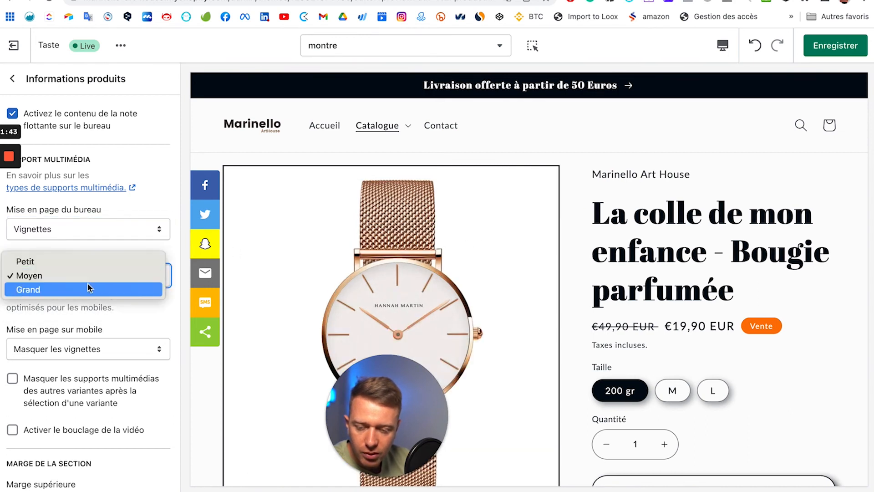
pyautogui.click(92, 292)
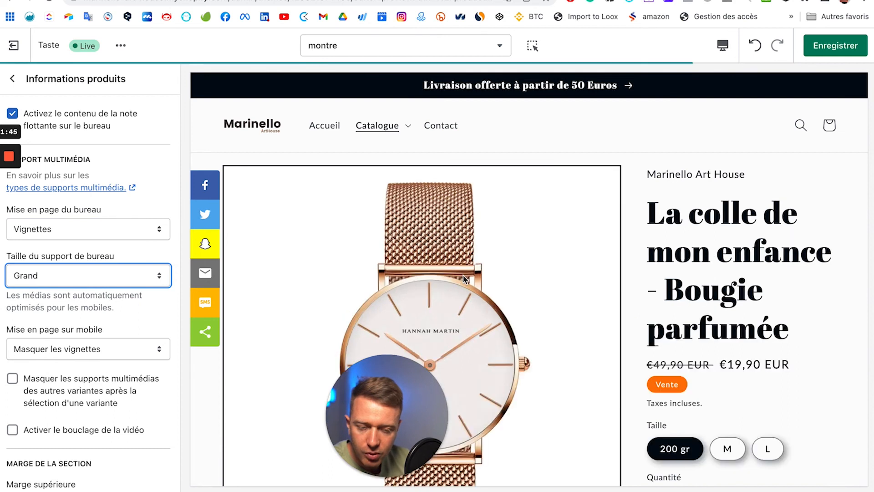
pyautogui.scroll(-10, 571, 275)
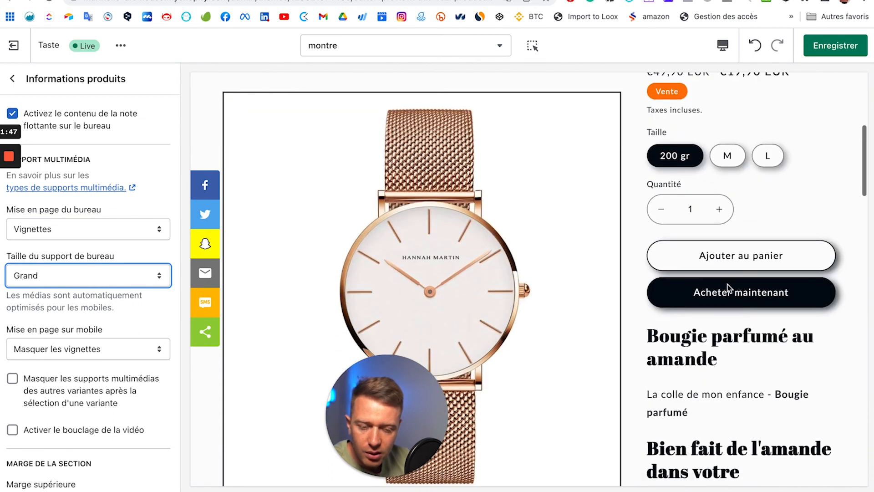
pyautogui.scroll(-7, 727, 284)
pyautogui.scroll(7, 566, 217)
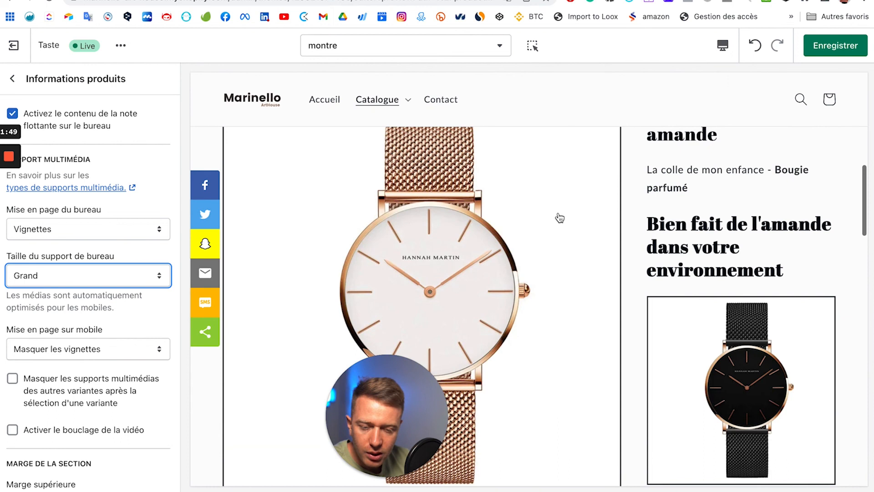
pyautogui.scroll(10, 657, 229)
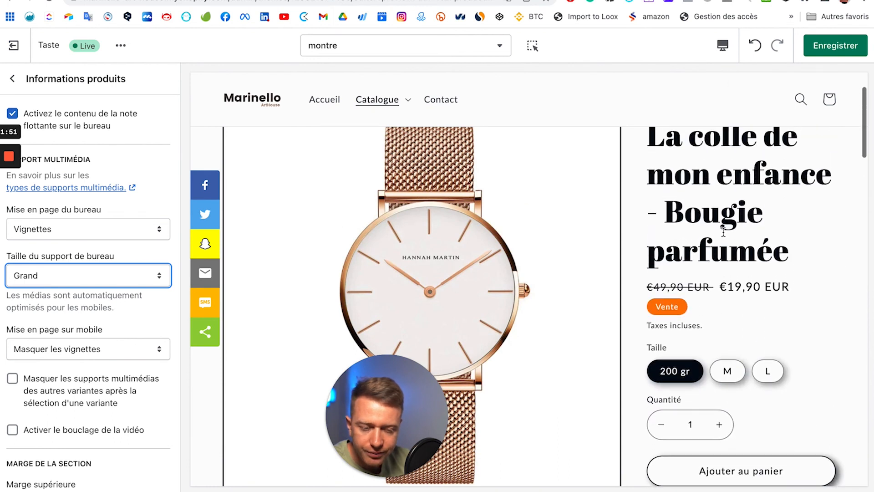
pyautogui.scroll(-3, 124, 214)
pyautogui.scroll(3, 120, 307)
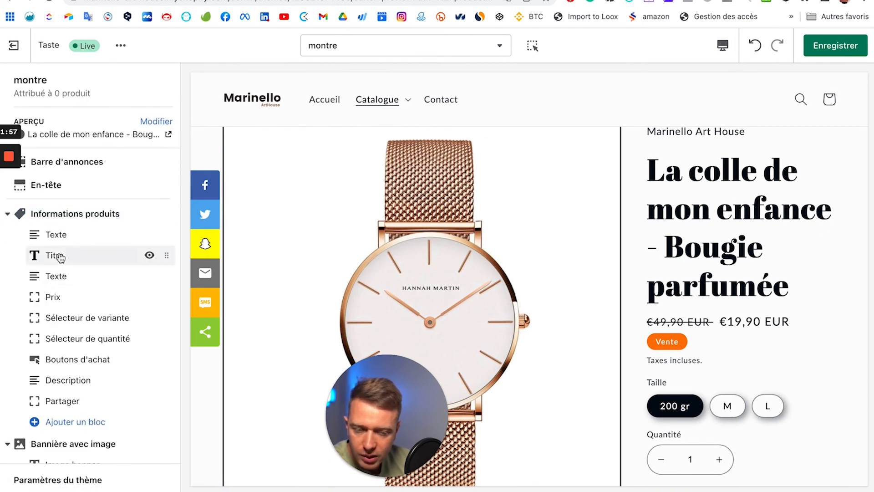
# Step: Try the Empilé desktop media layout in Informations produits
pyautogui.click(71, 264)
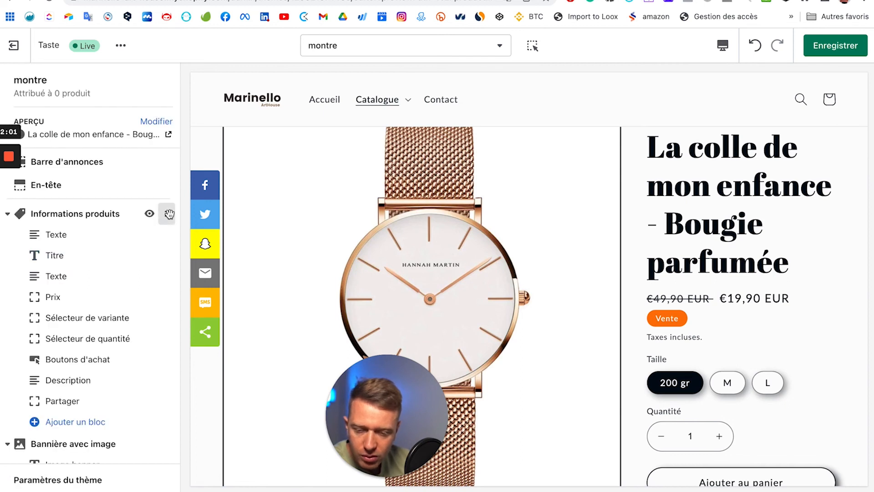
pyautogui.moveTo(150, 255)
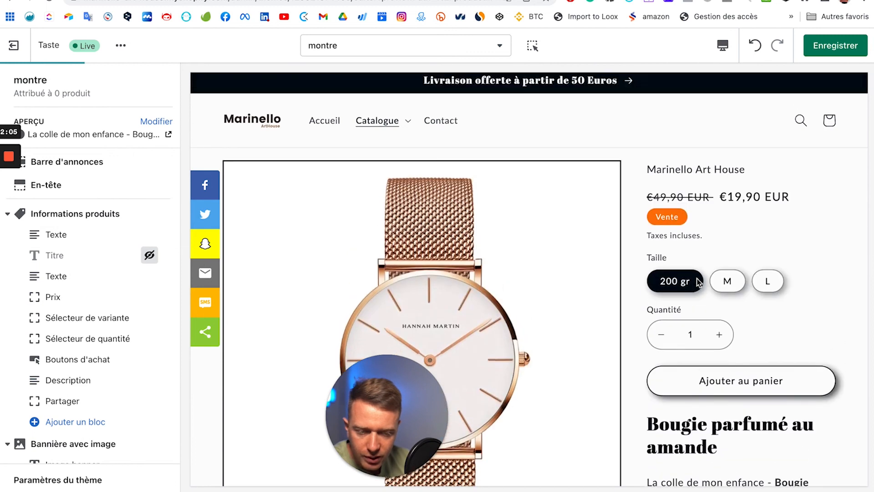
pyautogui.scroll(-2, 713, 304)
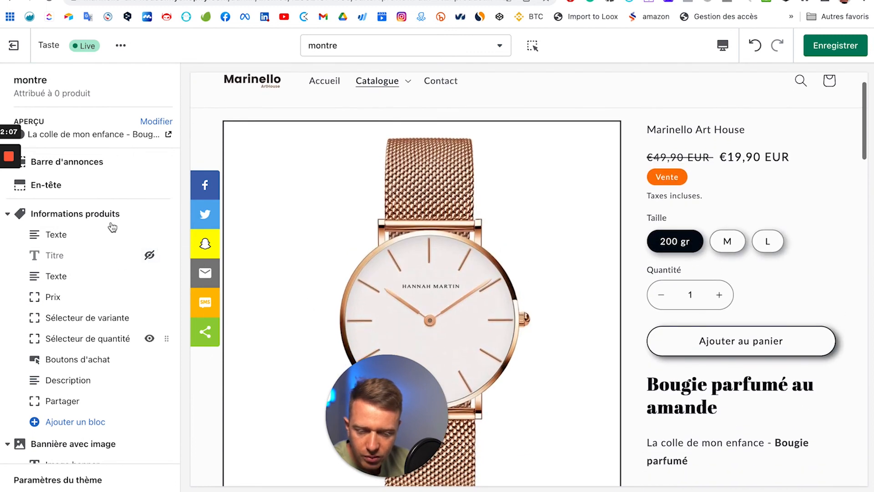
pyautogui.click(204, 235)
pyautogui.scroll(-2, 113, 198)
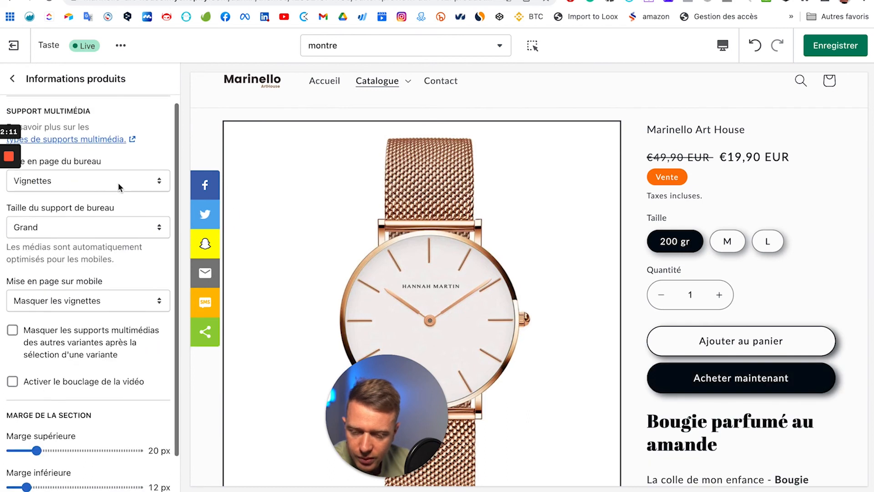
pyautogui.click(118, 183)
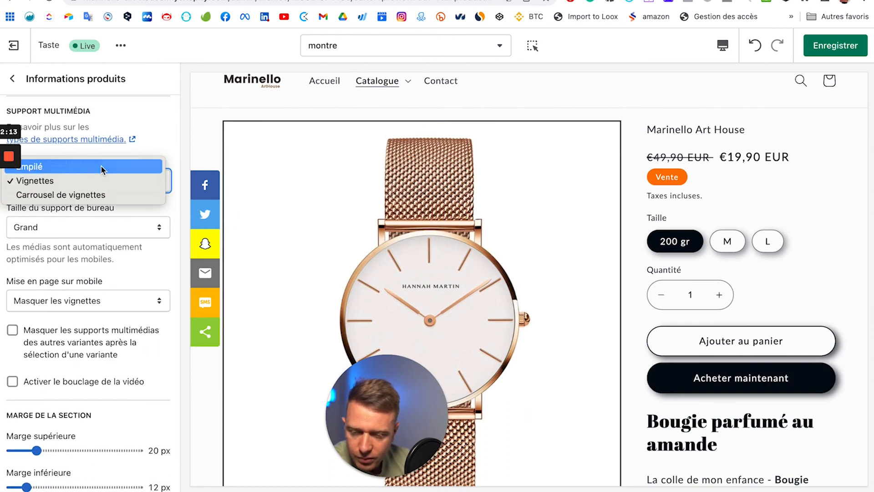
pyautogui.click(101, 167)
# Step: After trying Carrousel, settle the desktop media layout on Vignettes and return to the sections
pyautogui.scroll(-8, 406, 318)
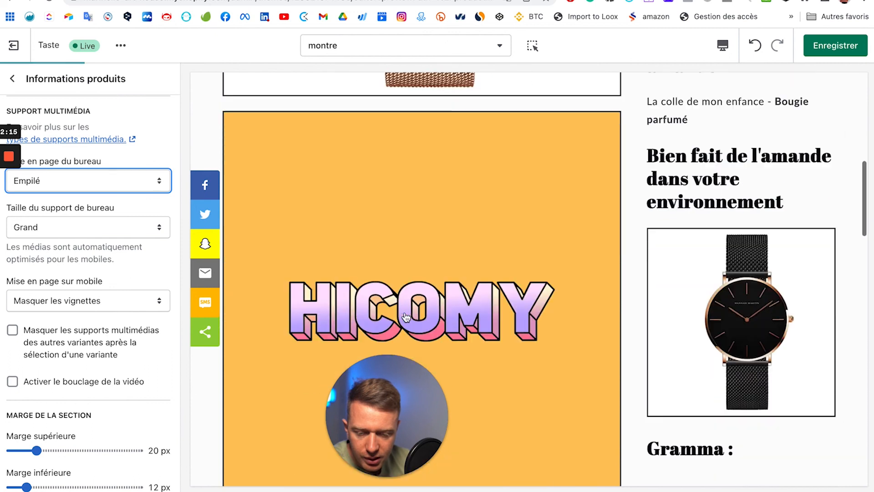
pyautogui.scroll(10, 407, 318)
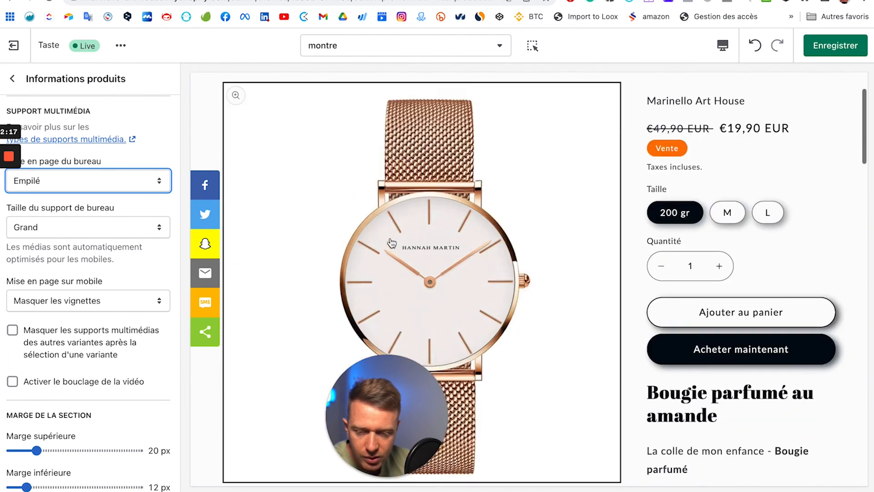
pyautogui.scroll(-10, 391, 243)
pyautogui.click(117, 181)
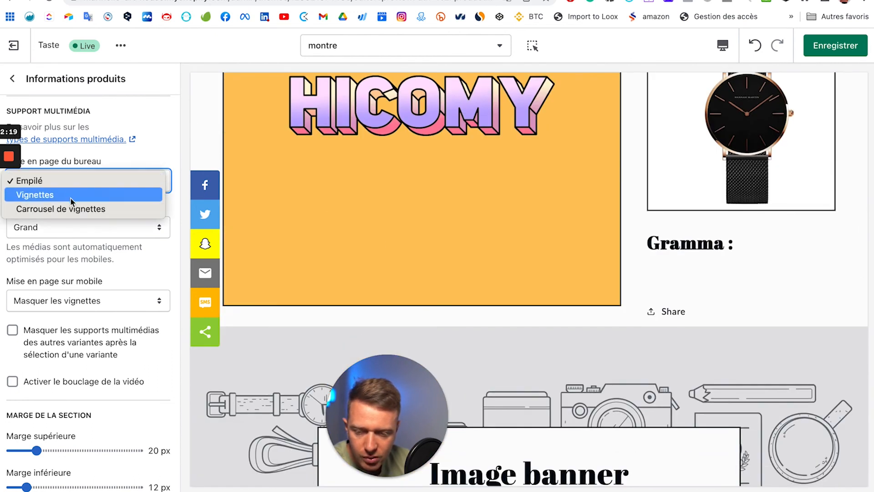
pyautogui.click(446, 241)
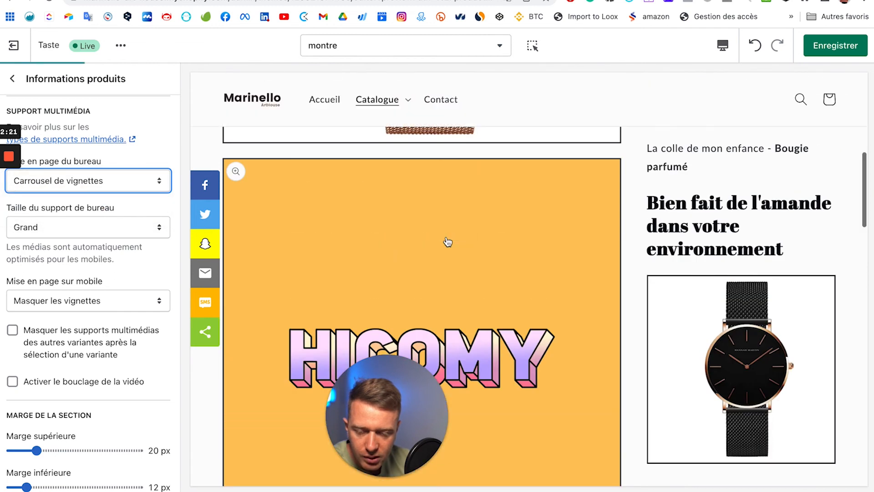
pyautogui.scroll(-4, 384, 295)
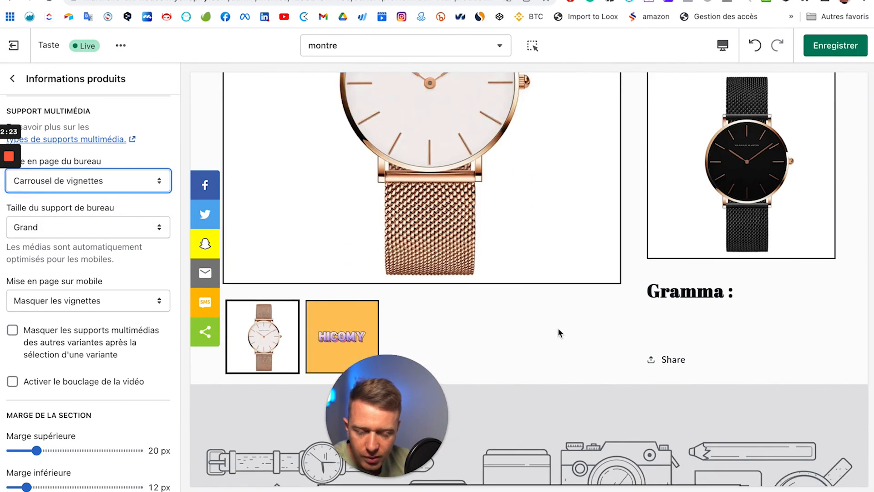
pyautogui.click(132, 180)
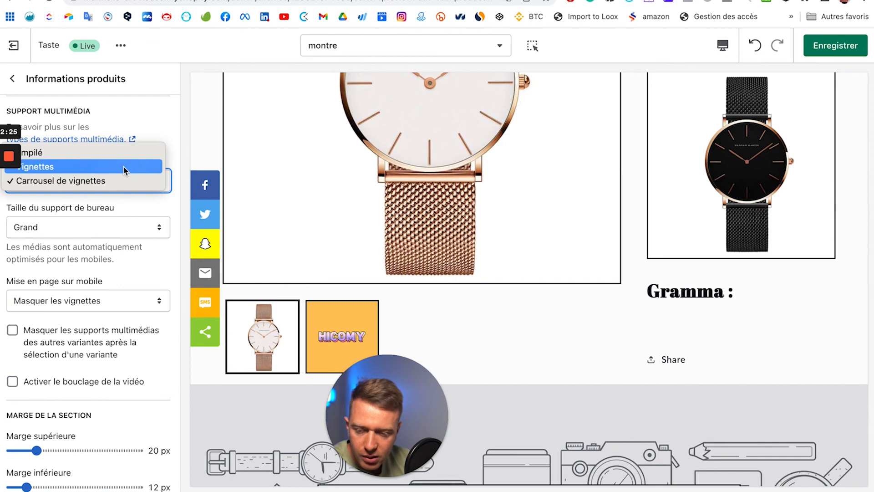
pyautogui.click(620, 338)
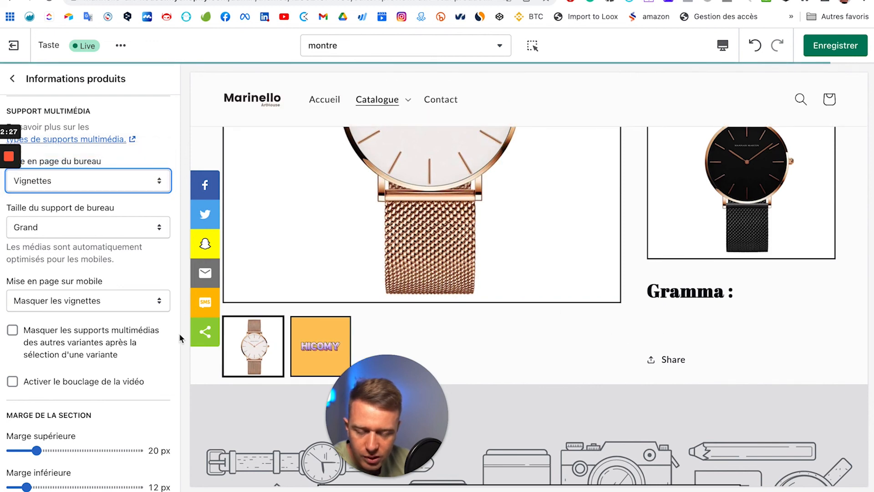
pyautogui.scroll(-1, 143, 282)
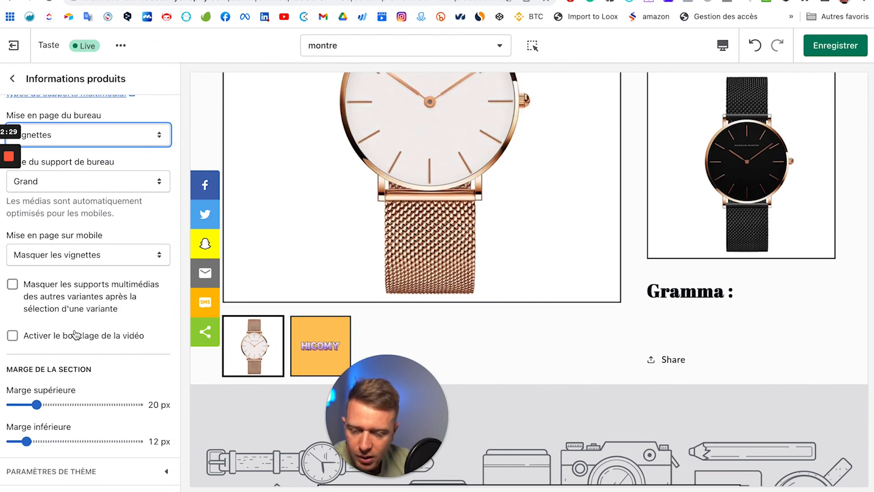
pyautogui.scroll(2, 68, 205)
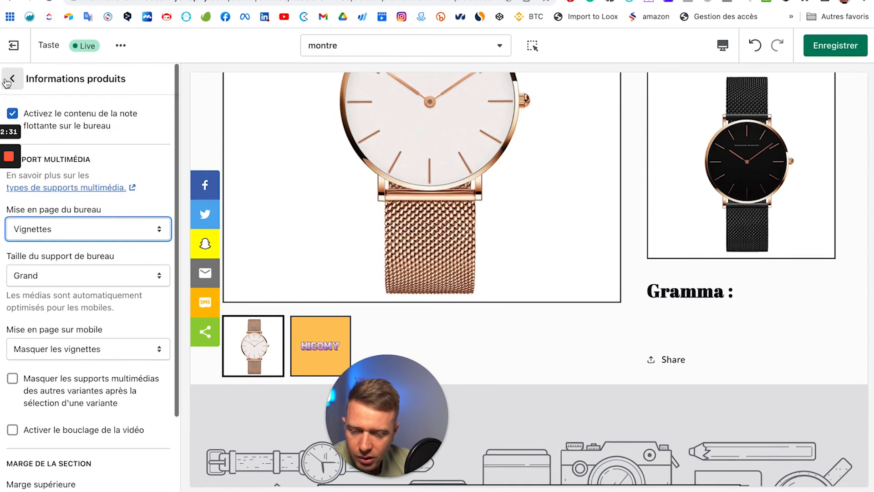
pyautogui.click(12, 78)
pyautogui.scroll(-6, 632, 356)
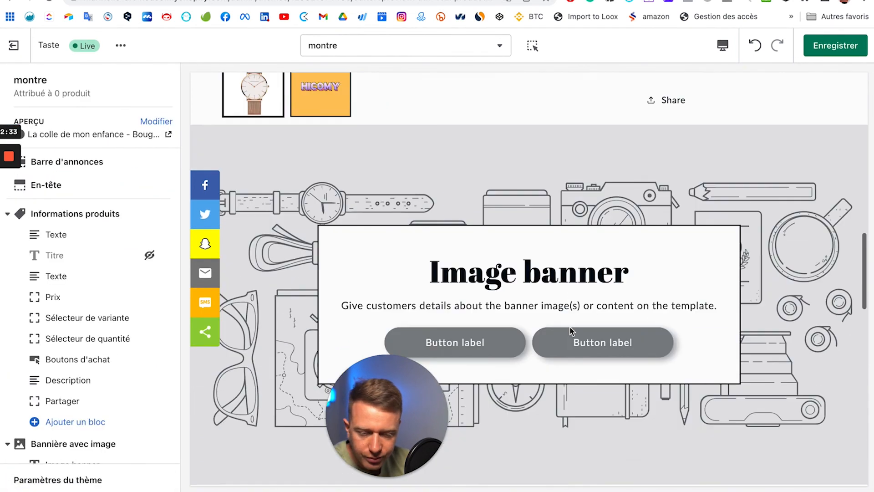
pyautogui.scroll(-4, 103, 335)
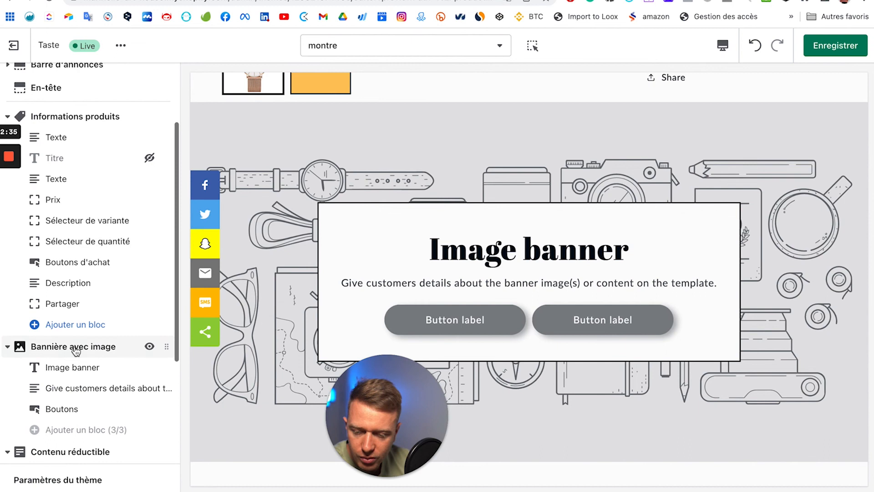
# Step: Set the banner images to the white t-shirt man photo and the watch-on-jacketed-wrist photo
pyautogui.click(72, 348)
pyautogui.click(88, 155)
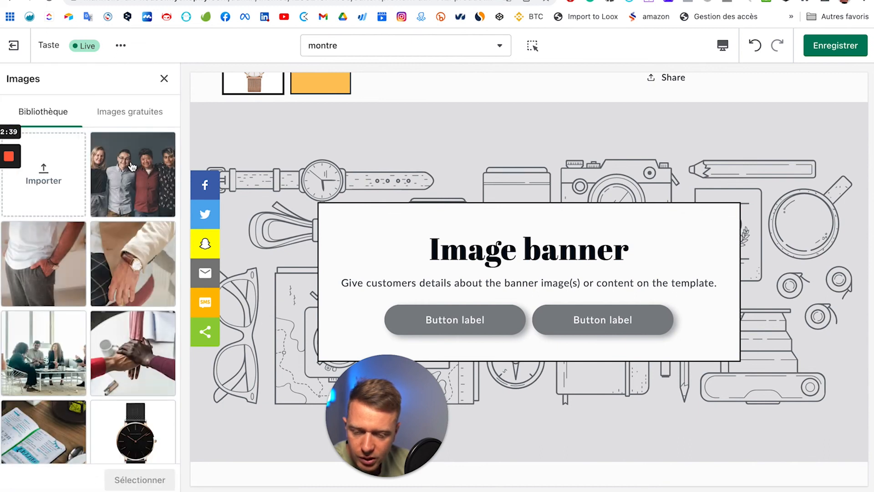
pyautogui.click(56, 307)
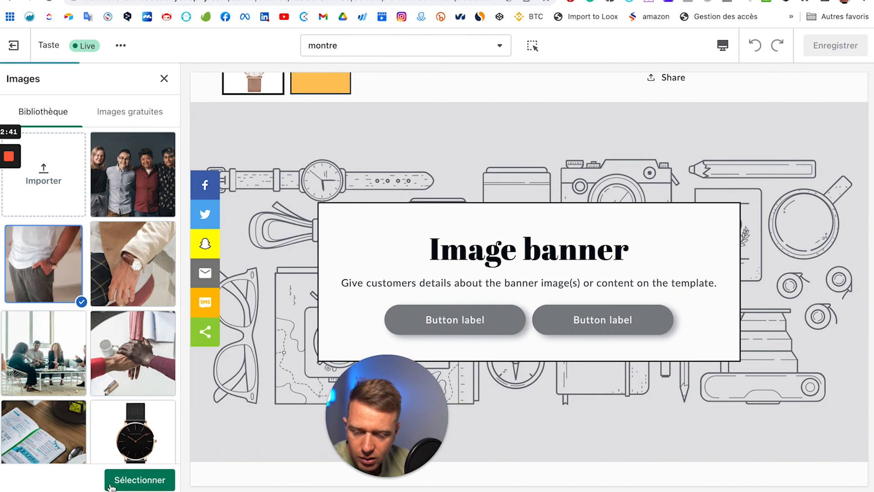
pyautogui.click(139, 487)
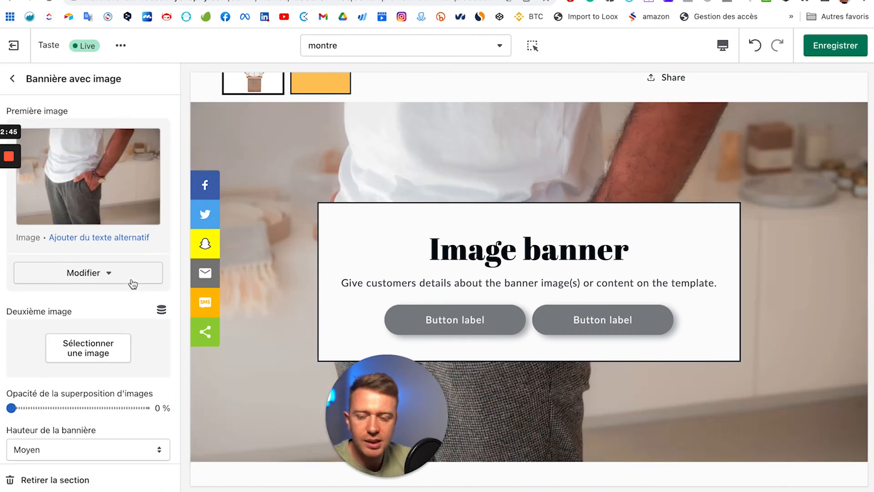
pyautogui.click(94, 356)
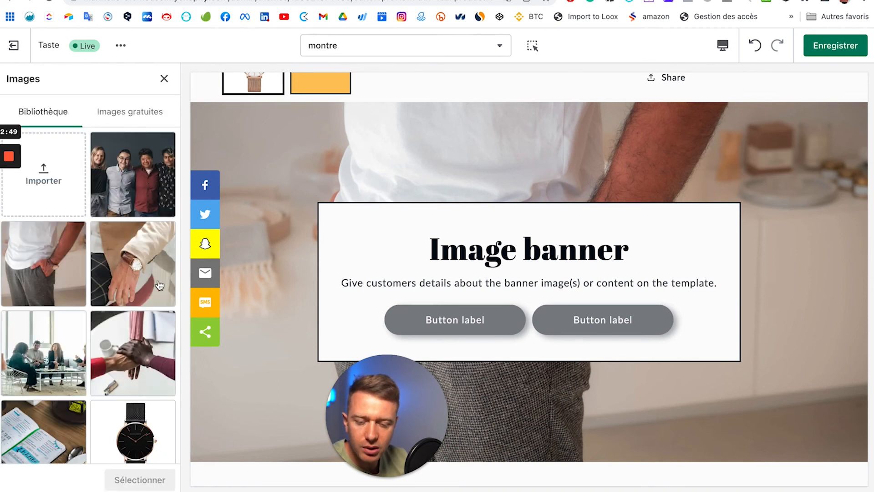
pyautogui.click(132, 263)
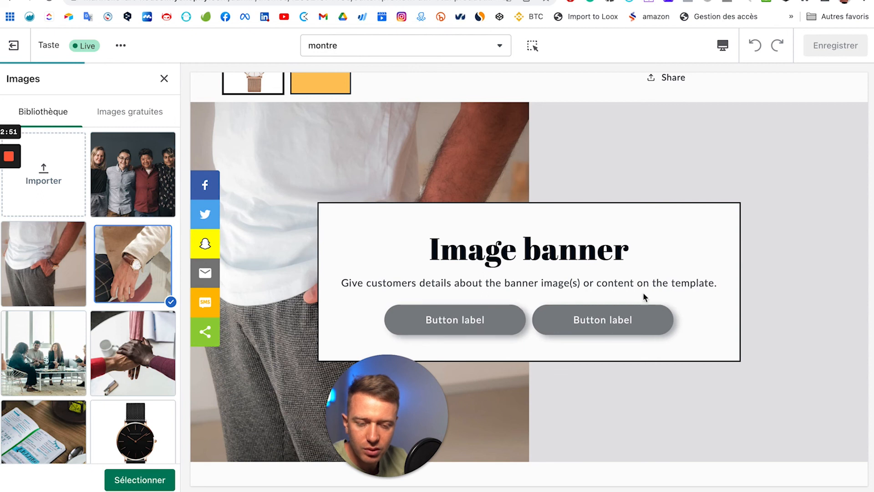
pyautogui.click(139, 479)
pyautogui.scroll(-10, 113, 363)
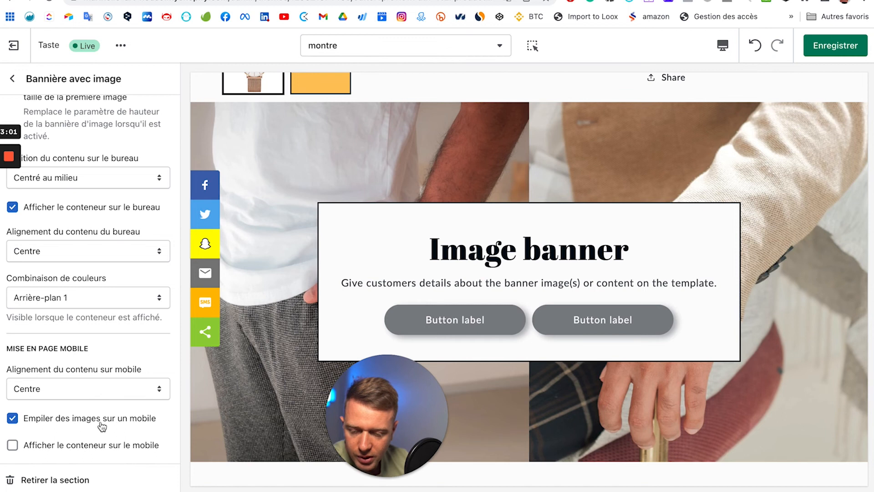
# Step: Uncheck Empiler des images sur un mobile in mobile preview, then return the preview to Bureau
pyautogui.click(724, 47)
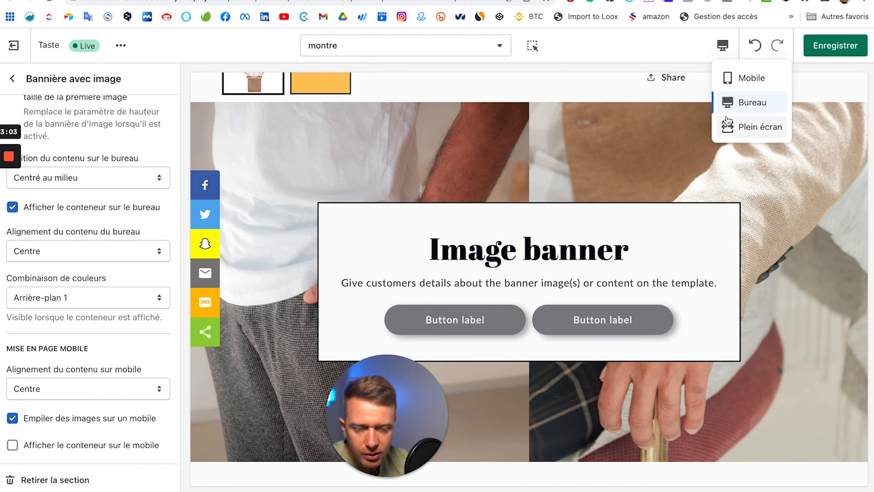
pyautogui.click(747, 77)
pyautogui.scroll(-8, 492, 295)
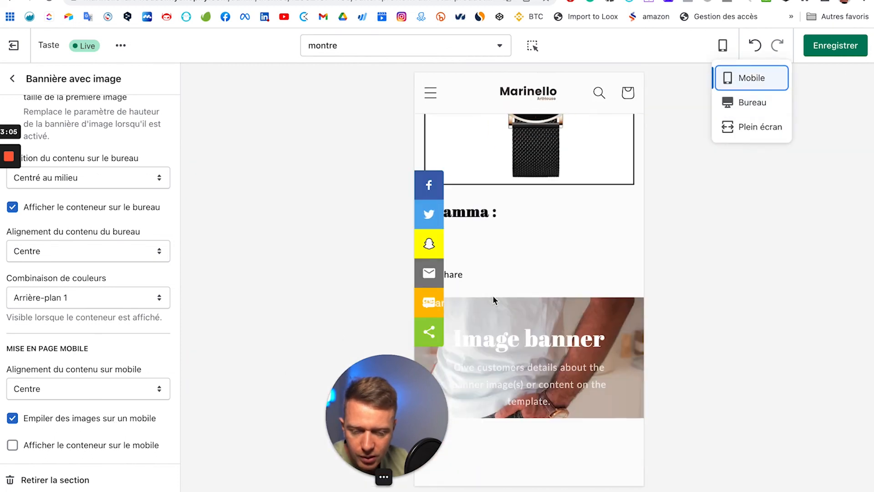
pyautogui.scroll(-1, 551, 255)
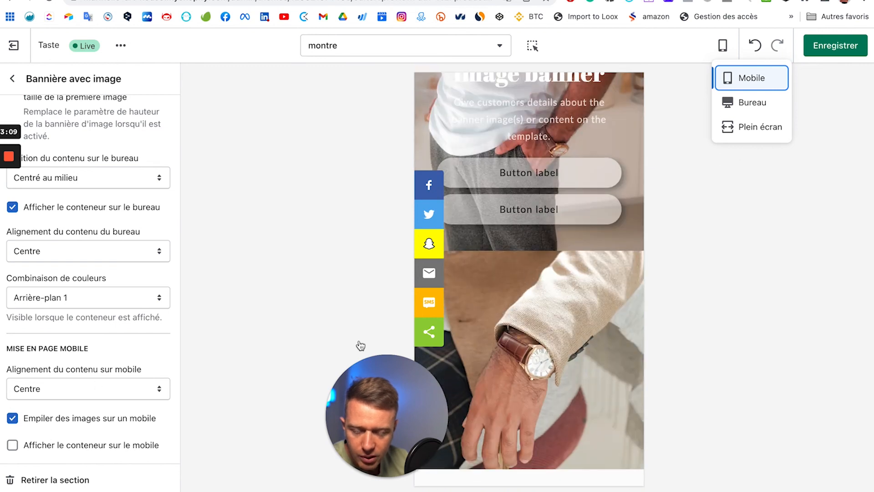
pyautogui.click(12, 418)
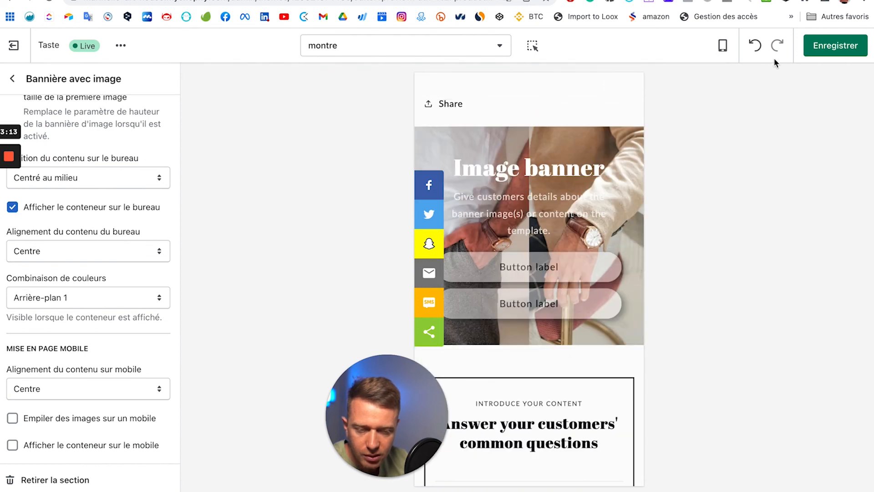
pyautogui.click(719, 47)
pyautogui.click(749, 102)
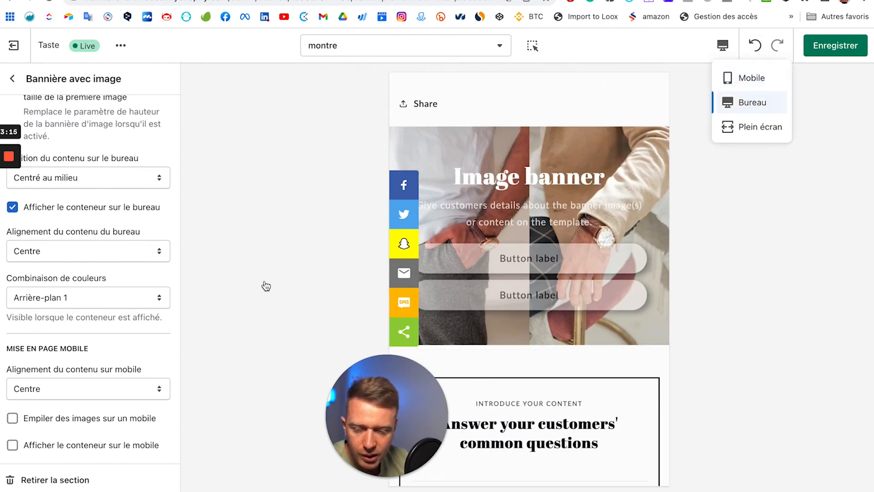
pyautogui.scroll(4, 351, 207)
pyautogui.scroll(4, 43, 301)
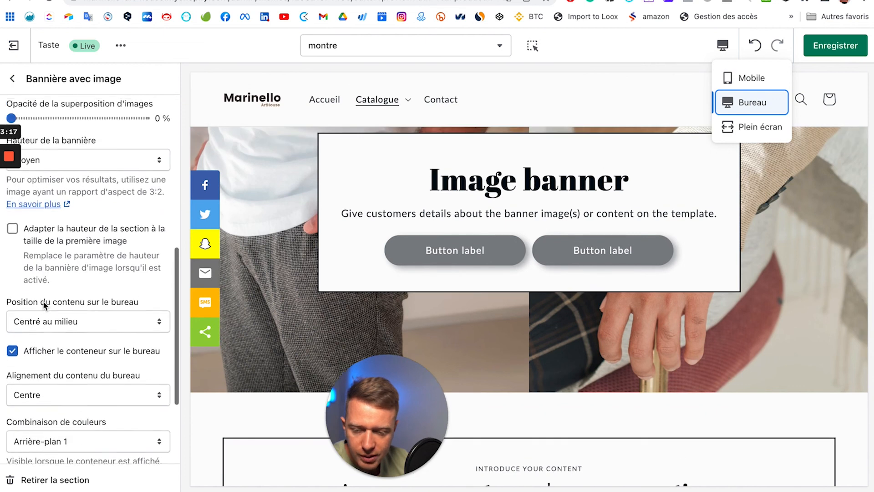
pyautogui.scroll(5, 63, 357)
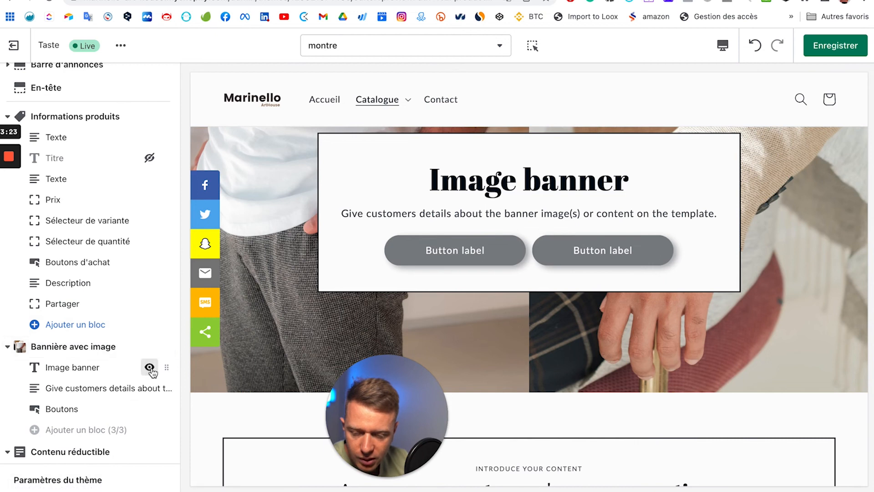
pyautogui.click(147, 411)
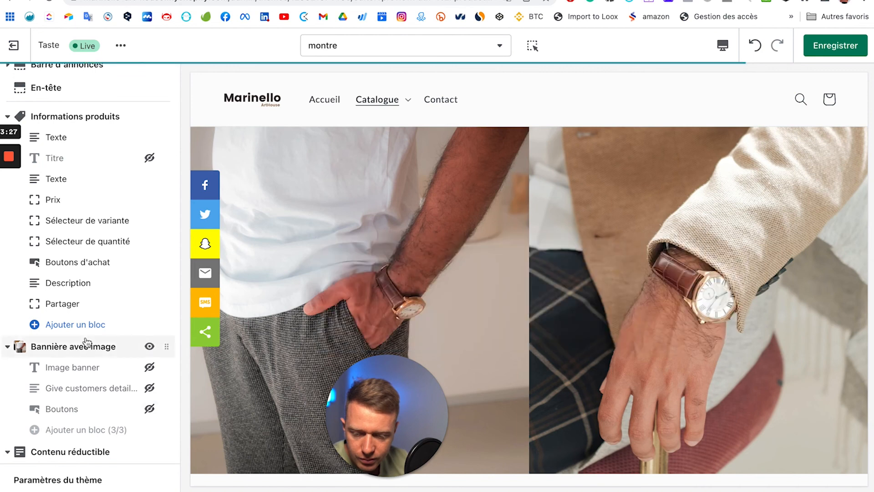
pyautogui.scroll(4, 418, 320)
pyautogui.scroll(-5, 419, 316)
pyautogui.scroll(6, 416, 315)
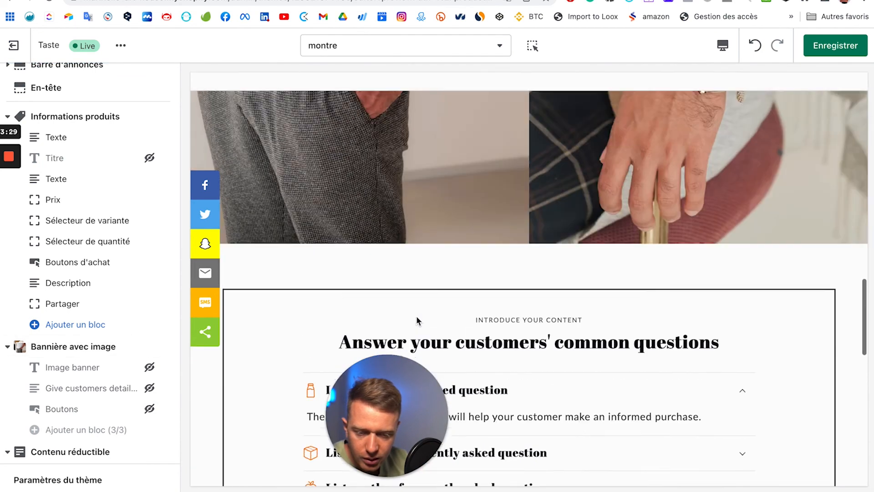
pyautogui.scroll(5, 416, 318)
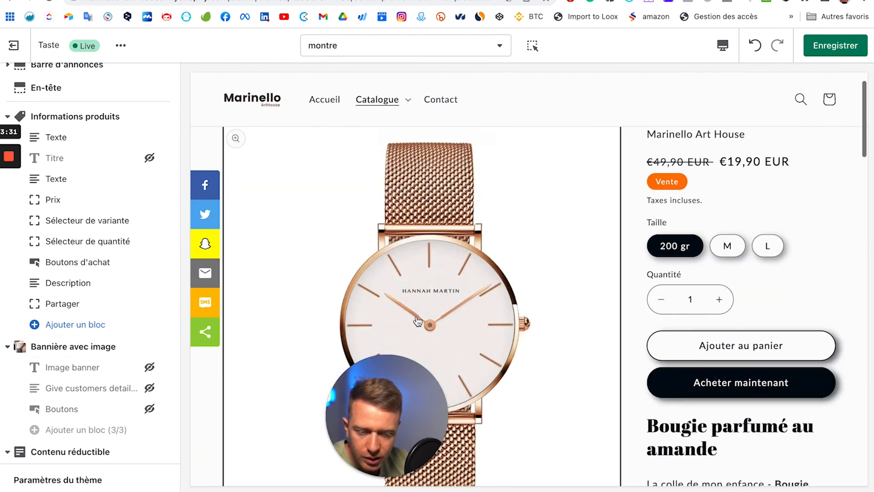
pyautogui.scroll(-2, 417, 320)
pyautogui.scroll(-10, 417, 320)
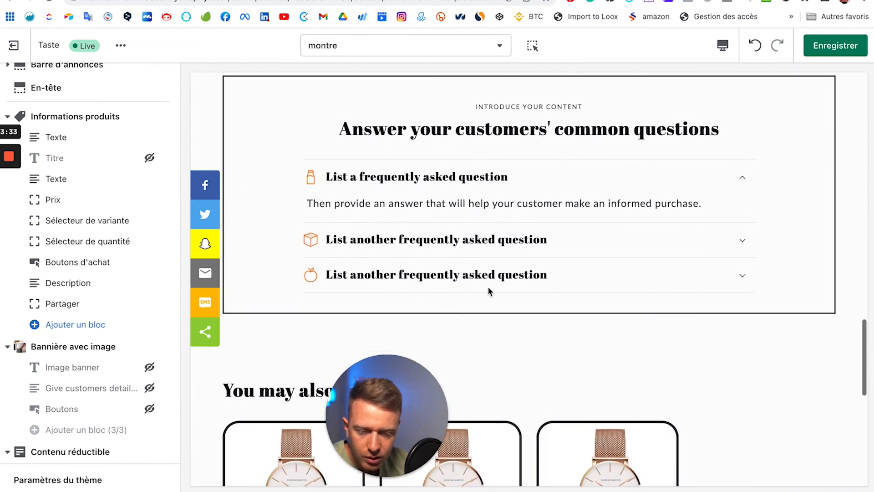
pyautogui.scroll(5, 537, 168)
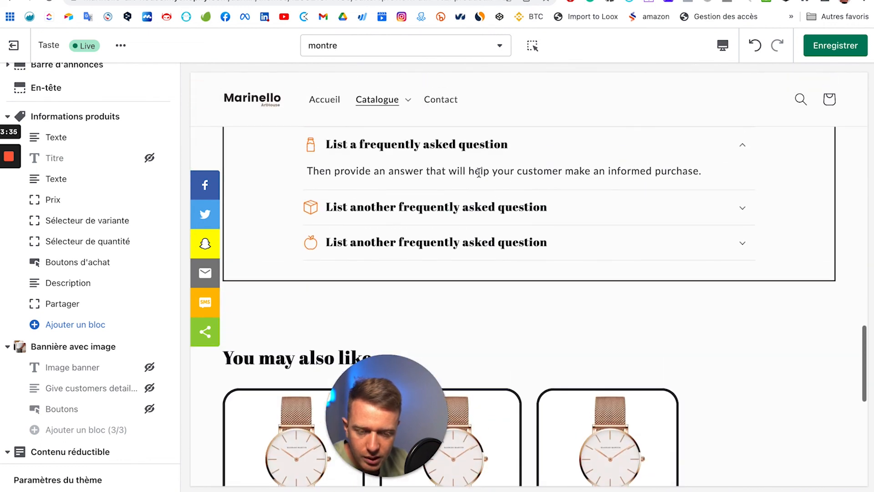
pyautogui.scroll(-4, 87, 410)
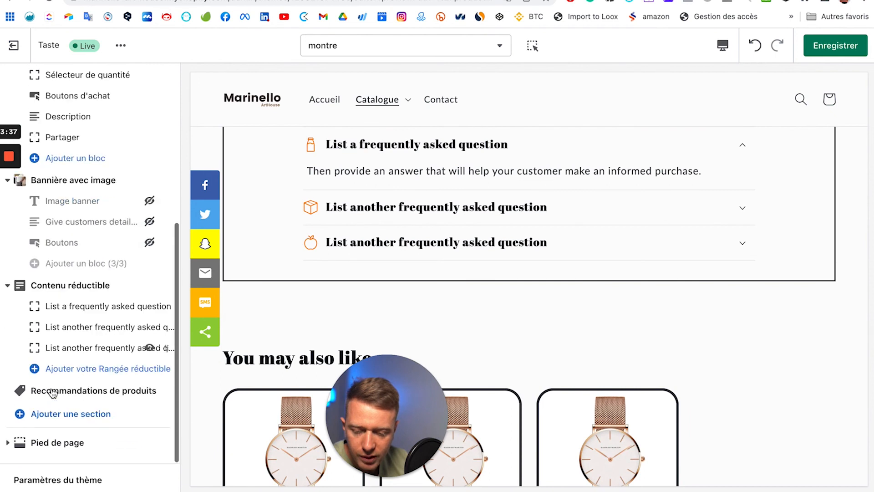
# Step: Browse the extra section types without adding any, then save the montre template
pyautogui.click(66, 413)
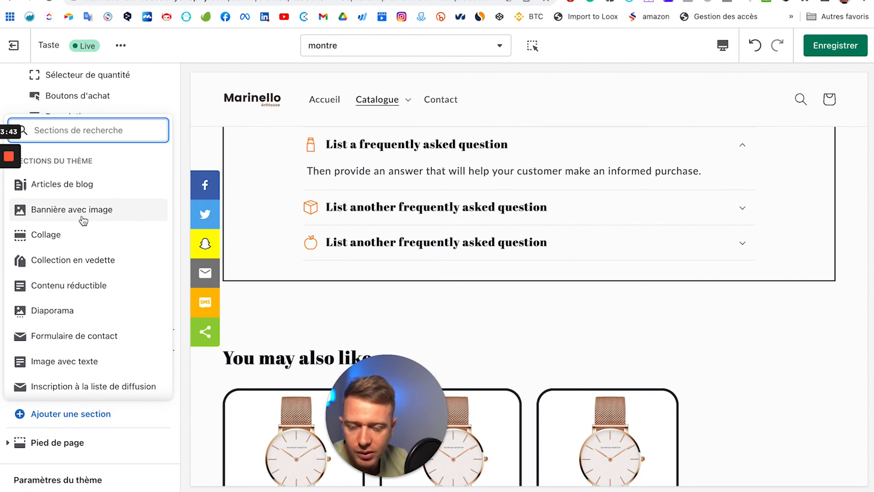
pyautogui.scroll(-3, 91, 350)
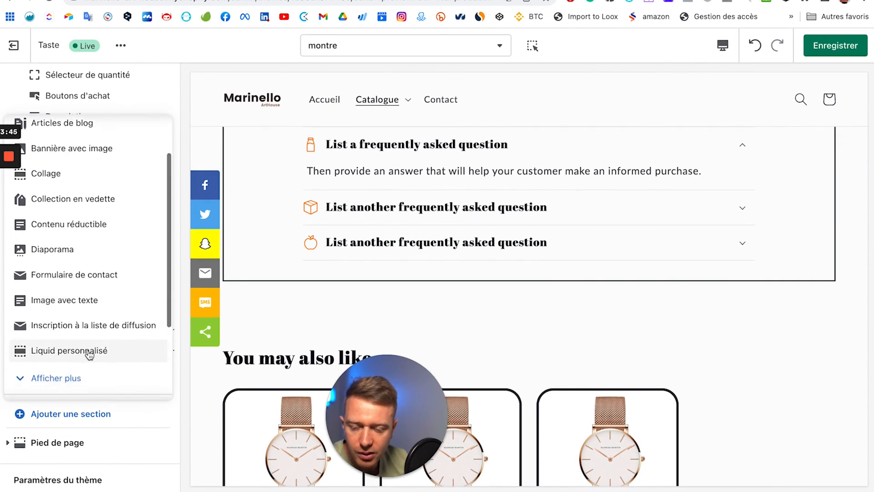
pyautogui.click(59, 337)
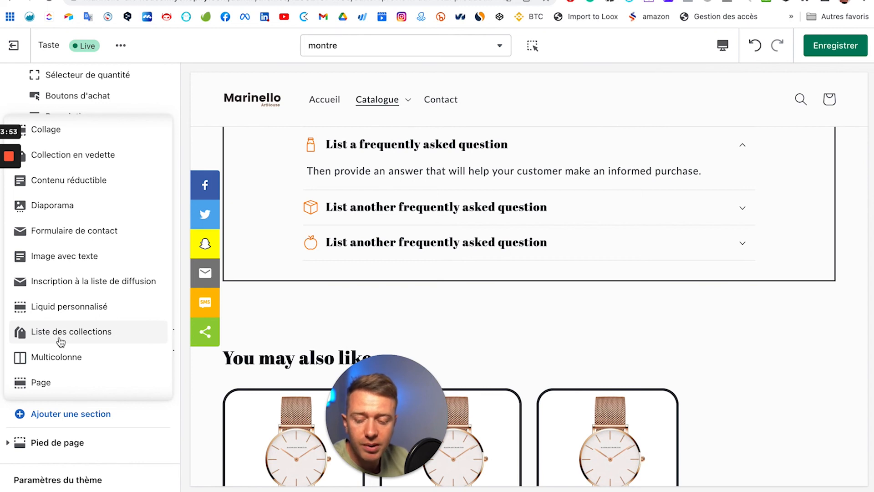
pyautogui.scroll(-3, 60, 341)
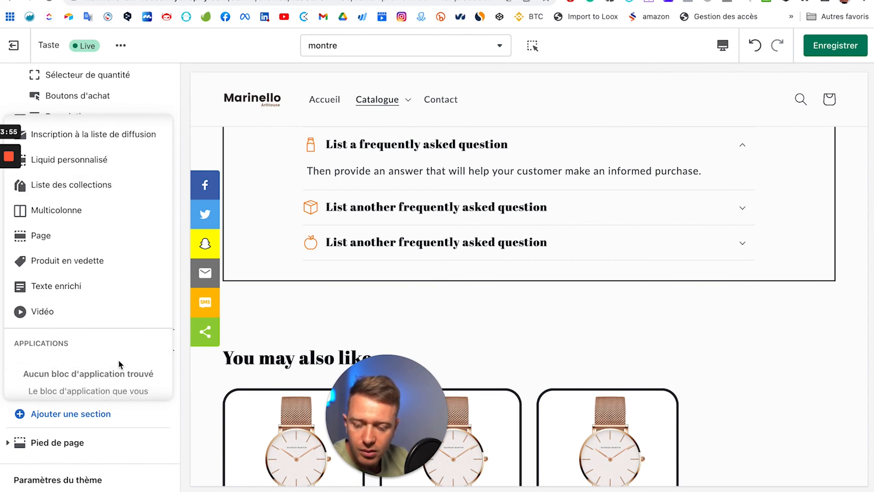
pyautogui.click(427, 322)
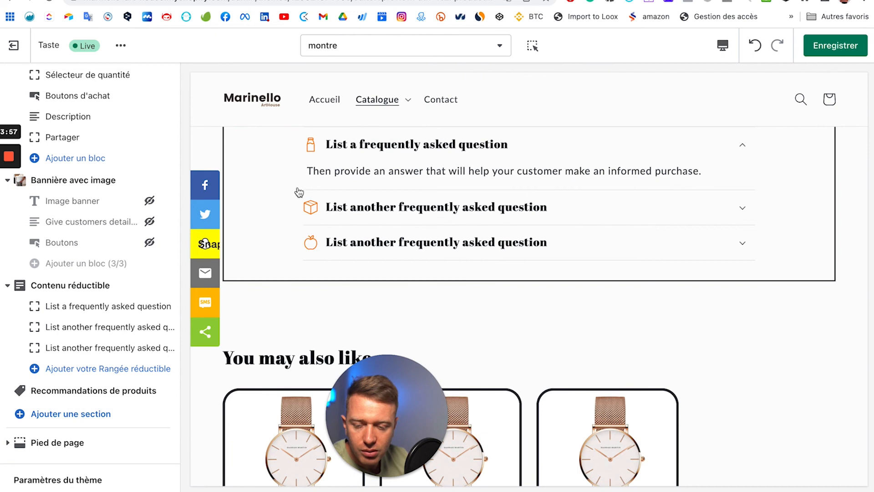
pyautogui.click(837, 44)
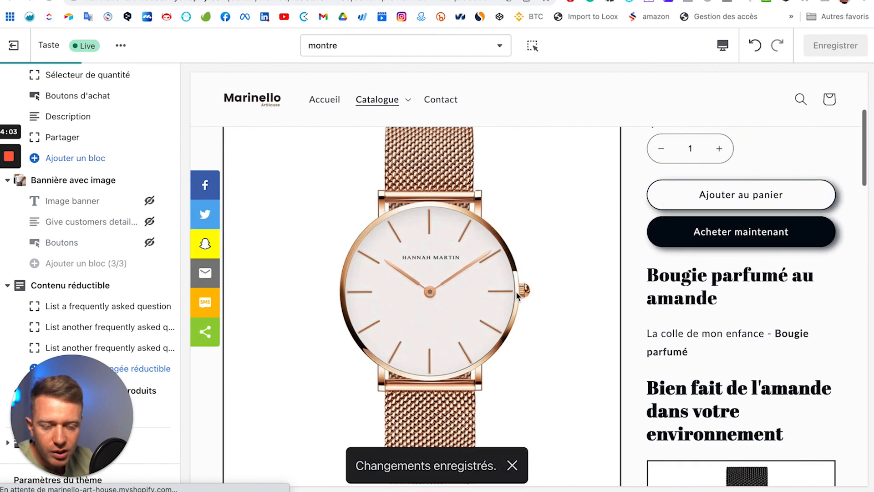
# Step: Review the montre preview, then switch the template list to Pages
pyautogui.scroll(-5, 676, 319)
pyautogui.scroll(-3, 701, 383)
pyautogui.scroll(9, 663, 260)
pyautogui.scroll(3, 725, 286)
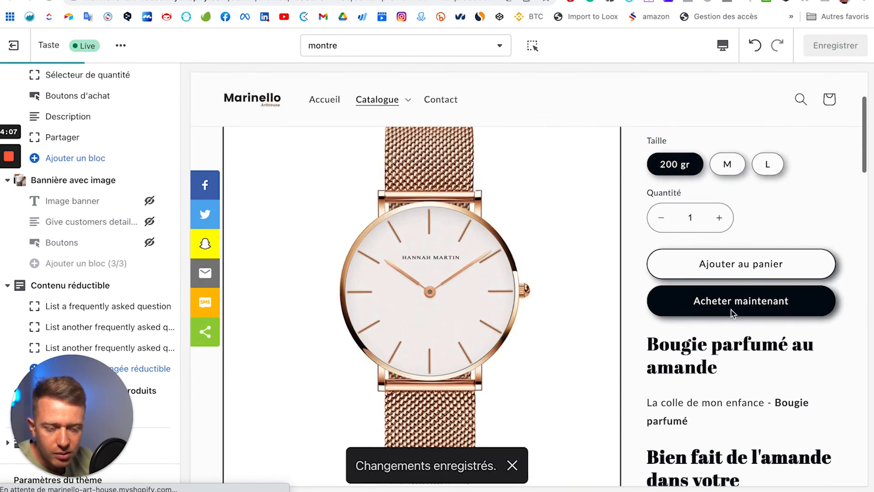
pyautogui.scroll(5, 115, 260)
pyautogui.scroll(-1, 112, 261)
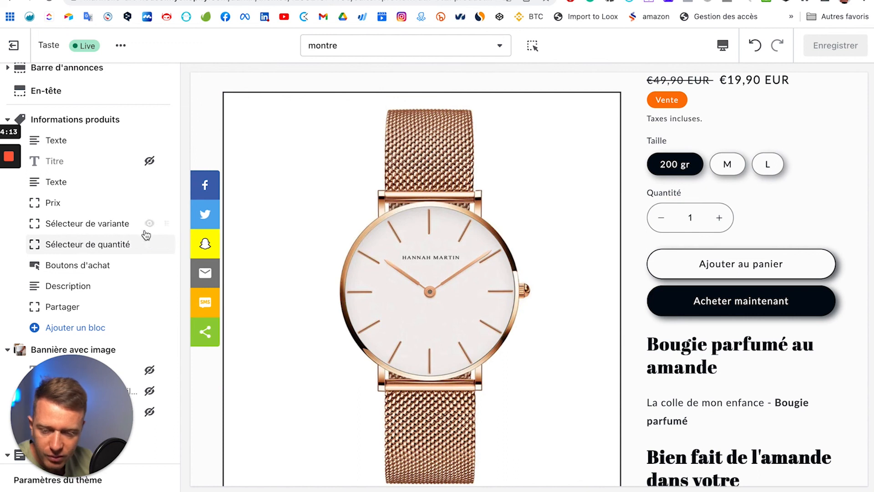
pyautogui.scroll(3, 788, 168)
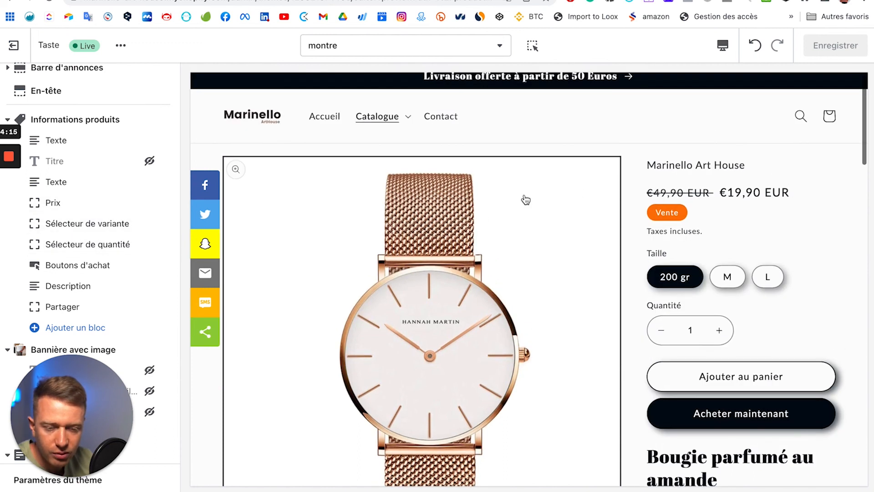
pyautogui.scroll(-10, 526, 201)
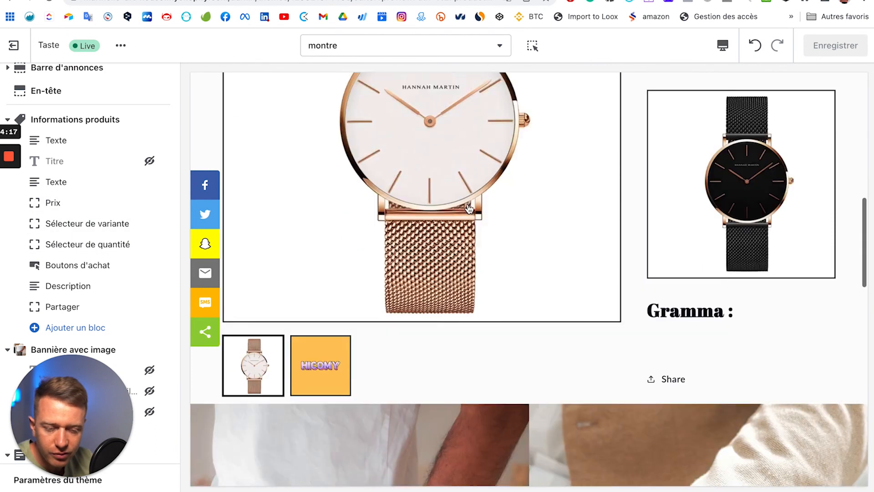
pyautogui.scroll(-10, 468, 204)
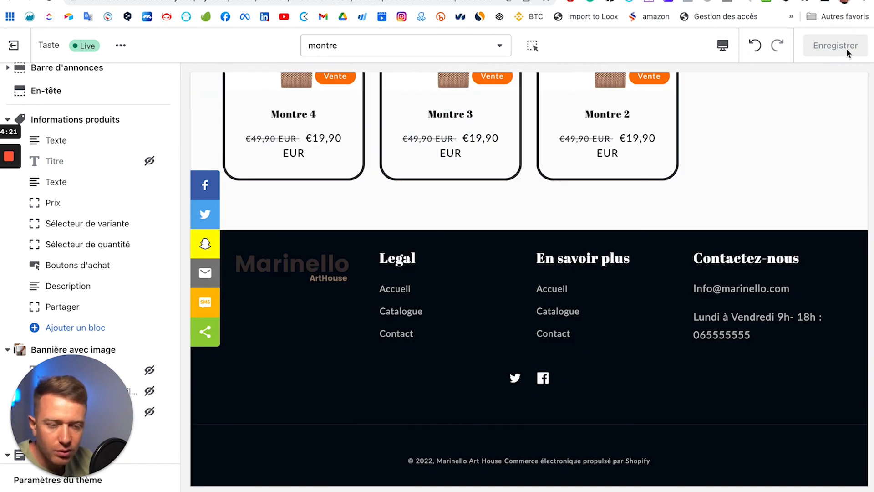
pyautogui.scroll(8, 466, 136)
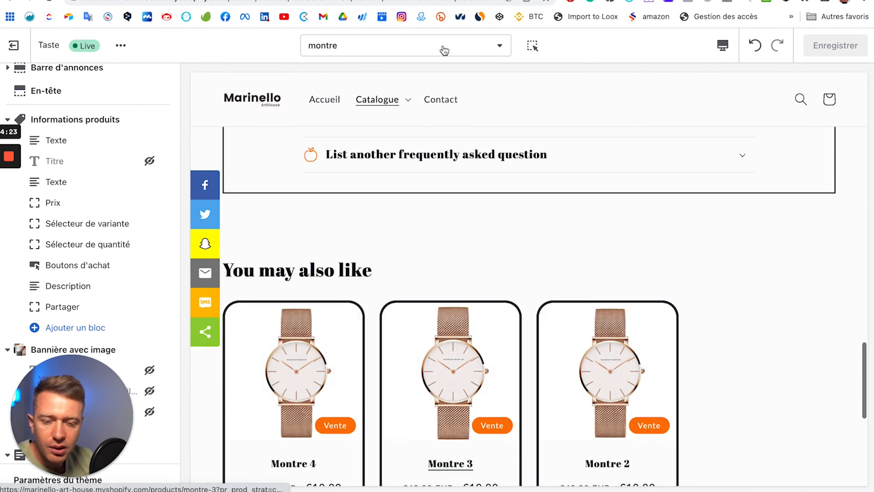
pyautogui.click(443, 49)
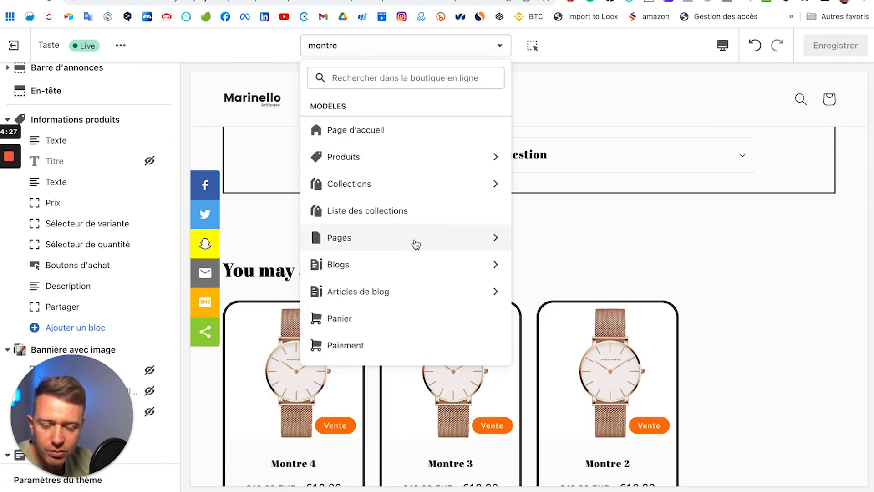
pyautogui.click(384, 246)
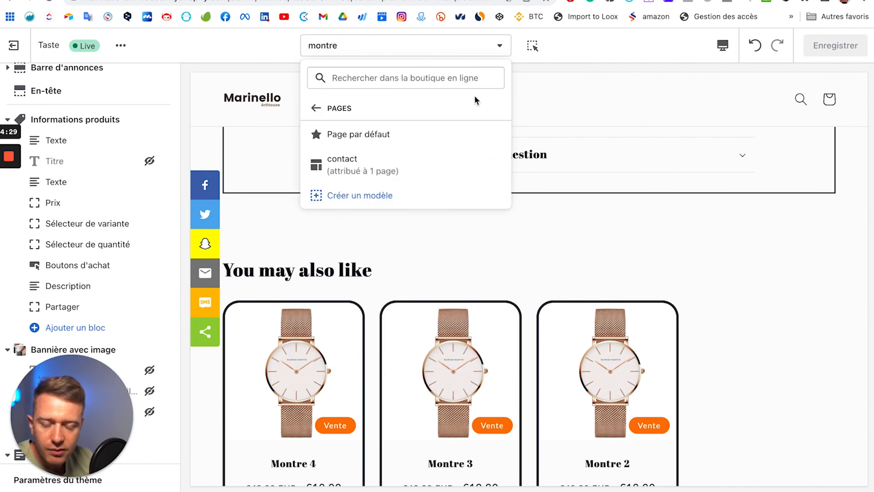
# Step: Create a page template named 'faq' based on Page par défaut
pyautogui.click(371, 197)
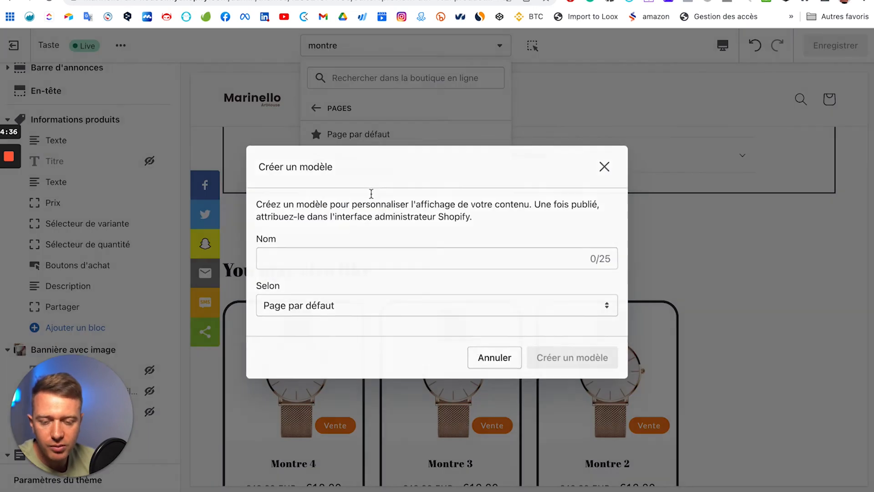
pyautogui.click(341, 254)
pyautogui.write('faw')
pyautogui.press('BackSpace')
pyautogui.write('q')
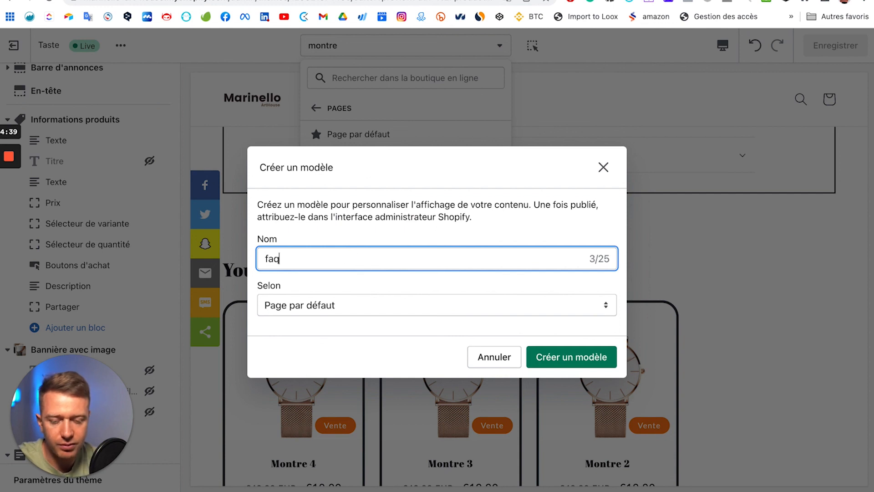
pyautogui.click(564, 357)
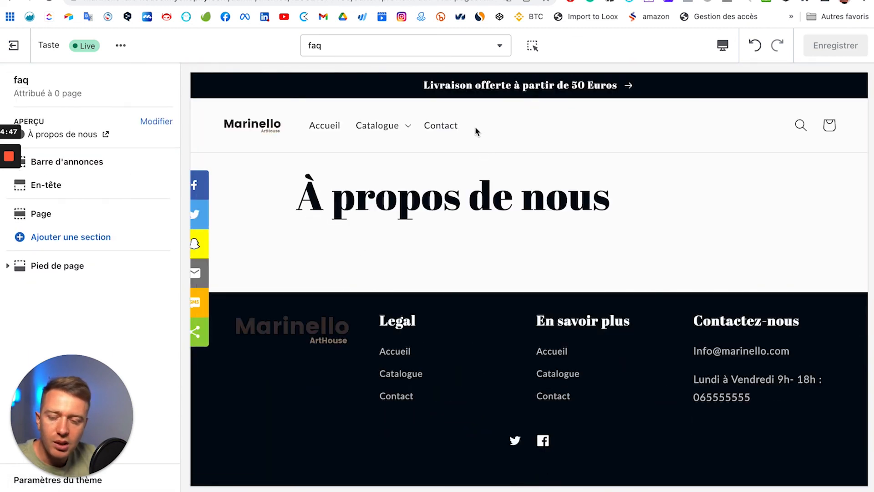
# Step: Add a Contenu réductible section to the faq template
pyautogui.click(92, 235)
pyautogui.scroll(-4, 122, 308)
pyautogui.scroll(-2, 120, 319)
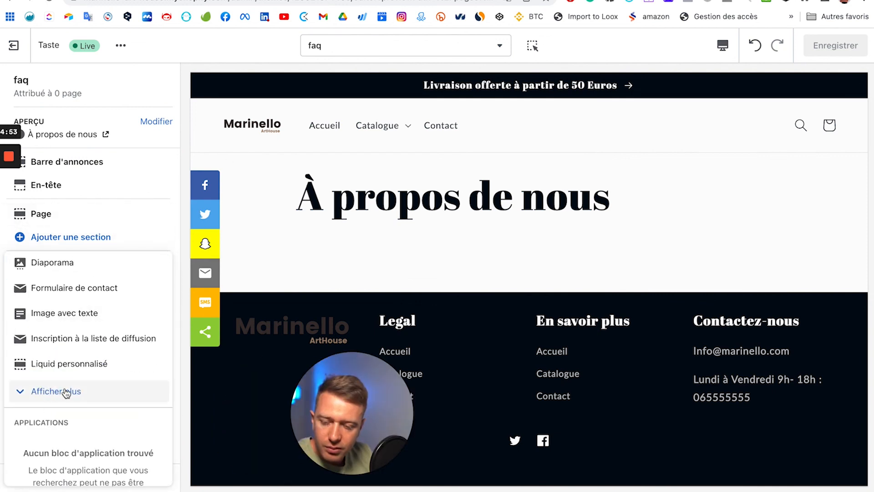
pyautogui.click(64, 391)
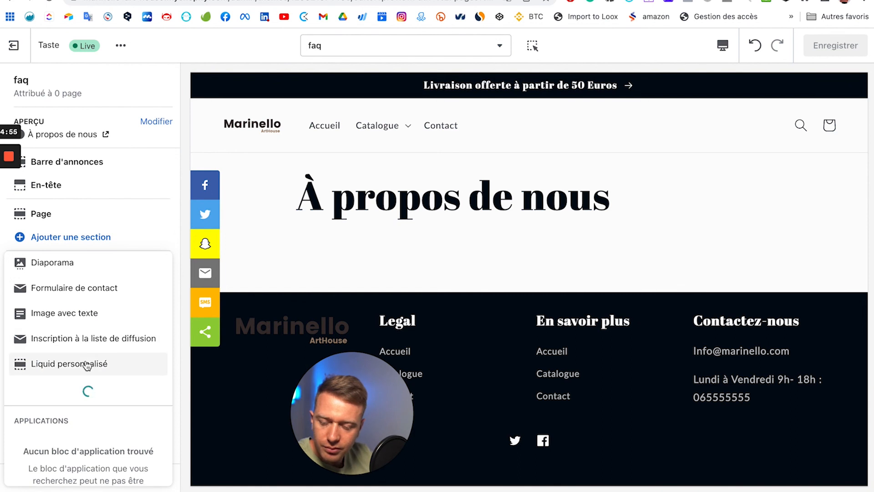
pyautogui.scroll(-3, 86, 365)
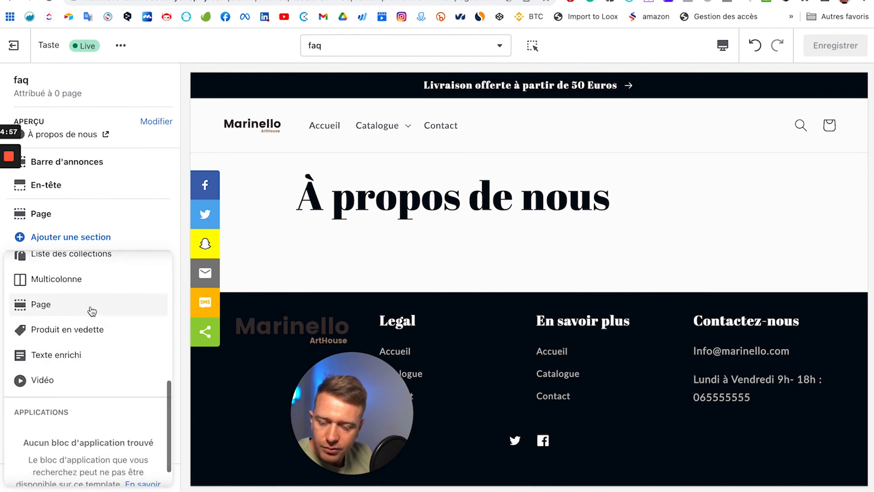
pyautogui.scroll(2, 86, 330)
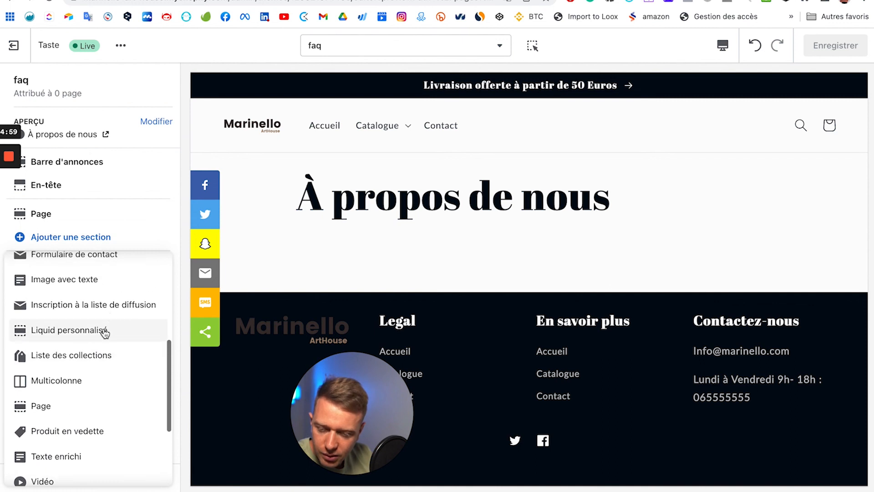
pyautogui.scroll(-1, 73, 435)
pyautogui.scroll(4, 82, 410)
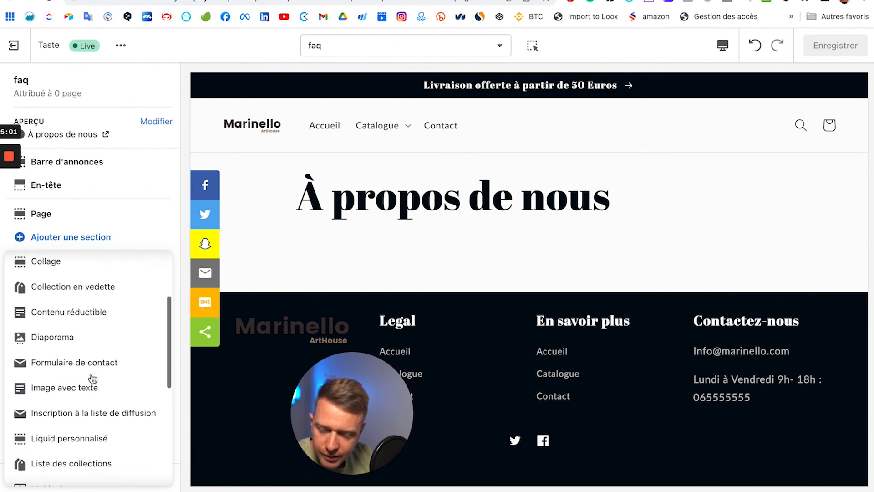
pyautogui.click(101, 330)
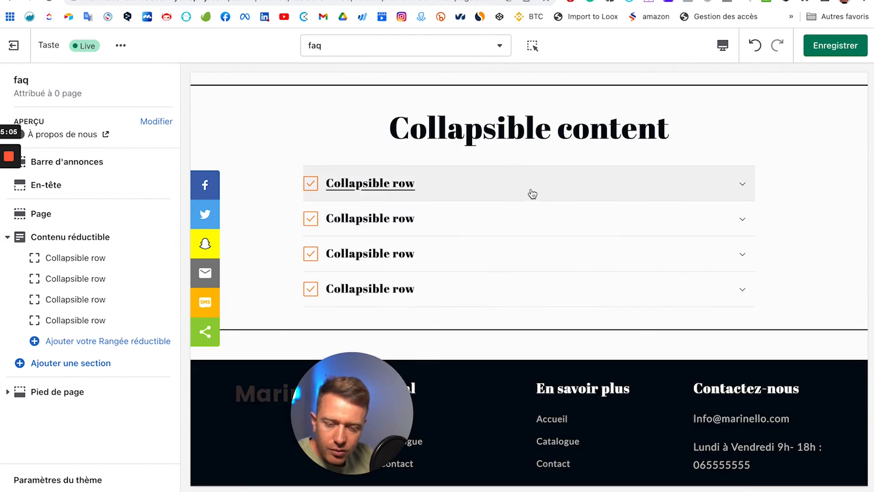
# Step: Save the faq template and exit the theme editor to Themes
pyautogui.scroll(4, 460, 202)
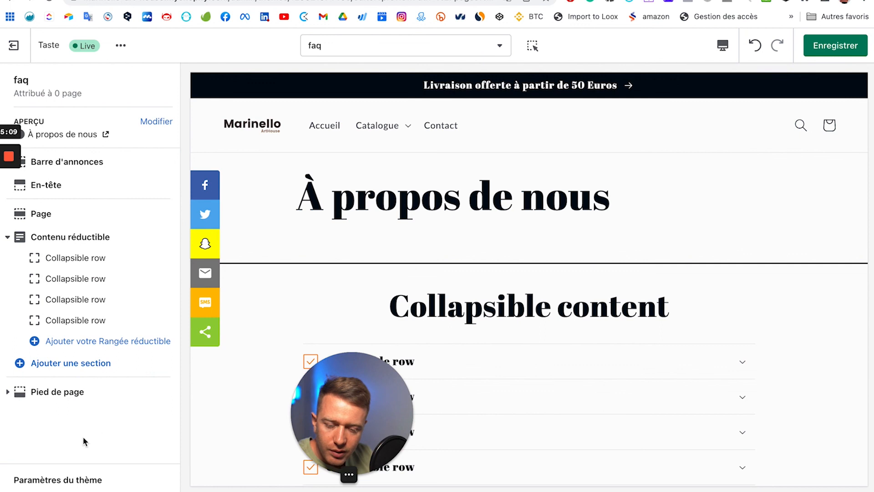
pyautogui.click(825, 50)
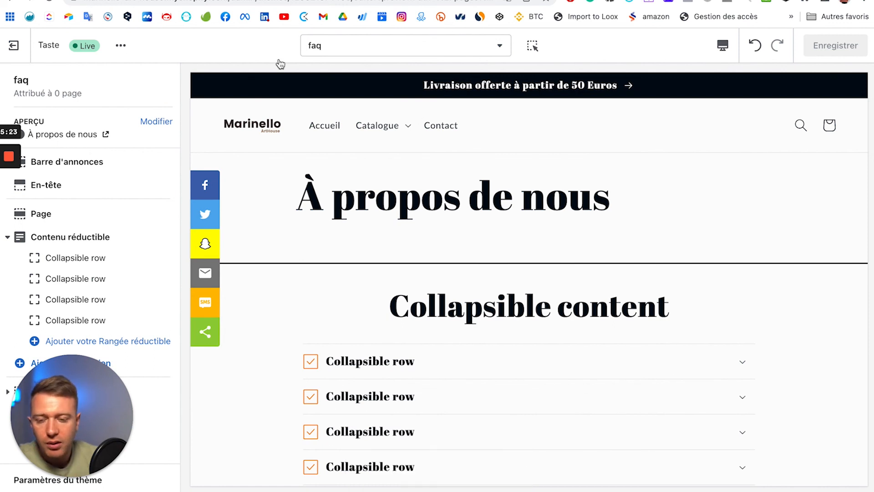
pyautogui.click(21, 48)
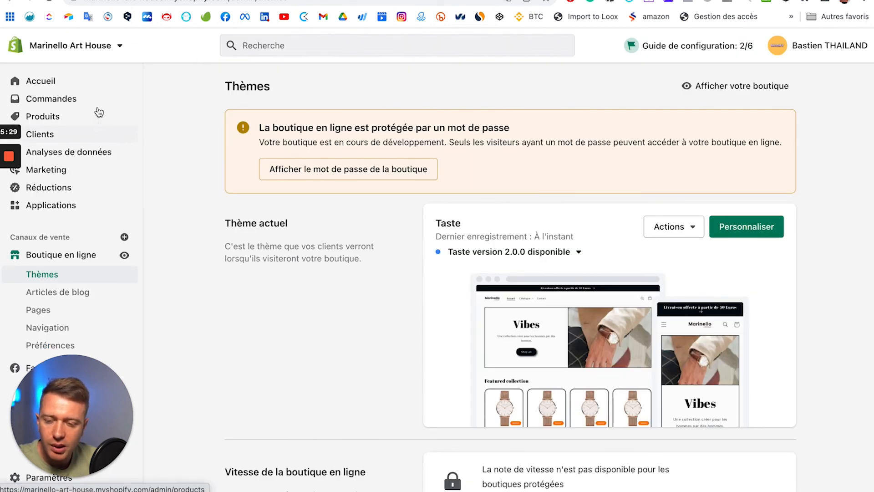
# Step: Open the Montre 2 product from the store's product list
pyautogui.click(104, 121)
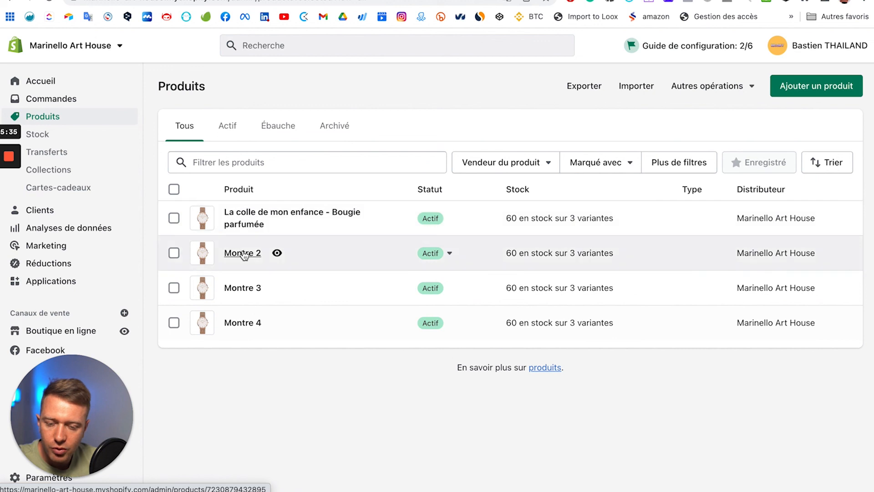
pyautogui.click(247, 254)
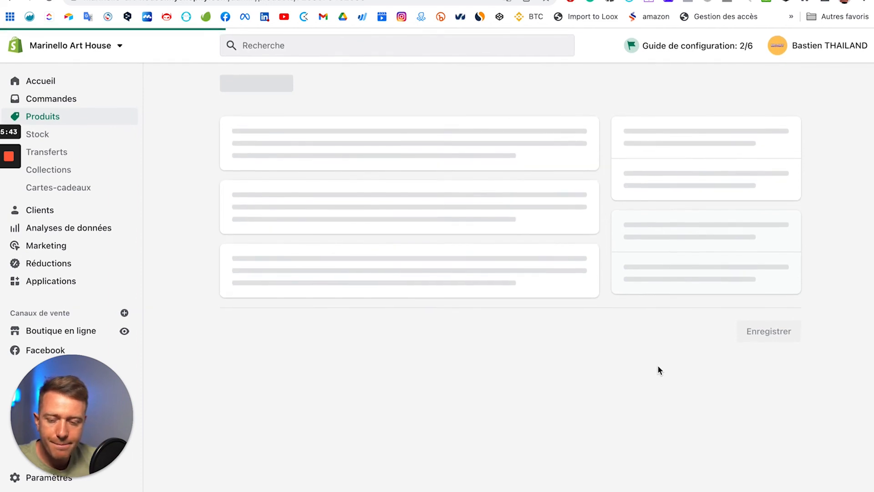
pyautogui.scroll(-10, 658, 365)
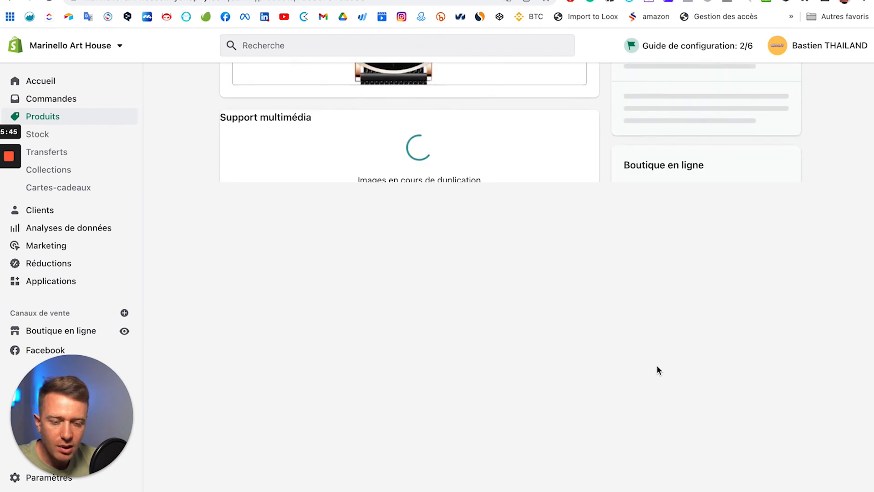
# Step: Set Montre 2's Modèle de thème to 'montre' and save the product
pyautogui.click(687, 212)
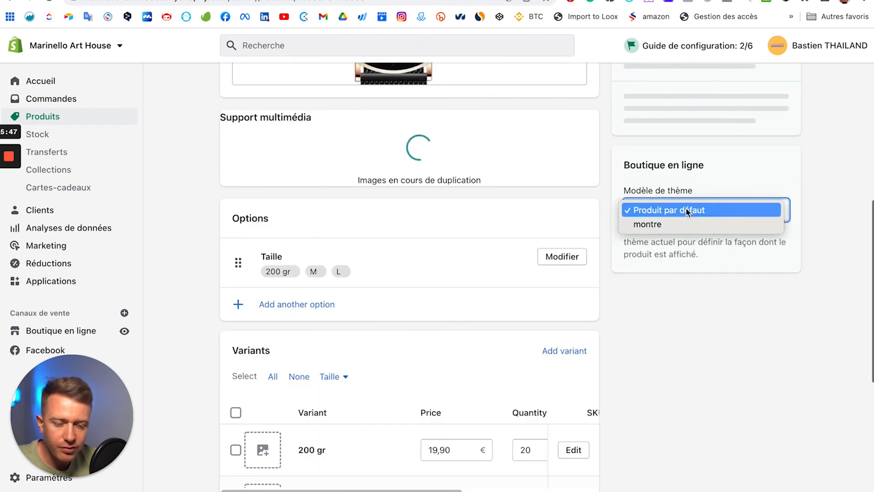
pyautogui.click(668, 225)
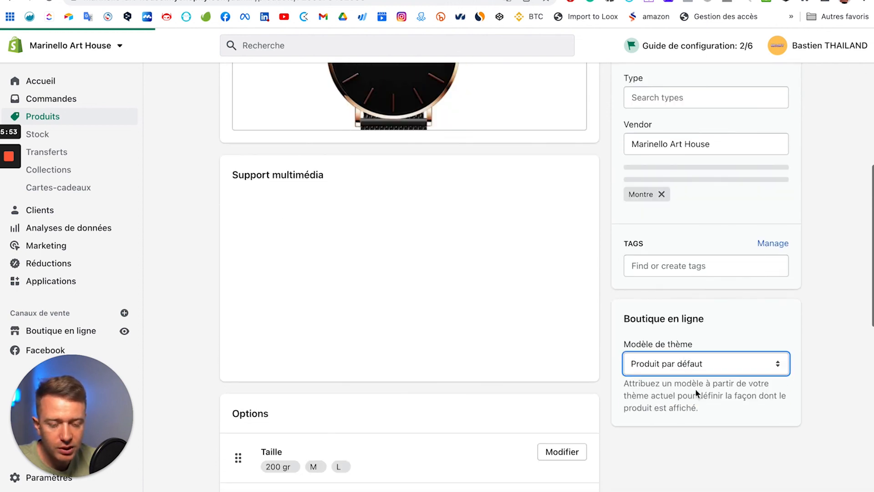
pyautogui.click(713, 368)
pyautogui.click(848, 308)
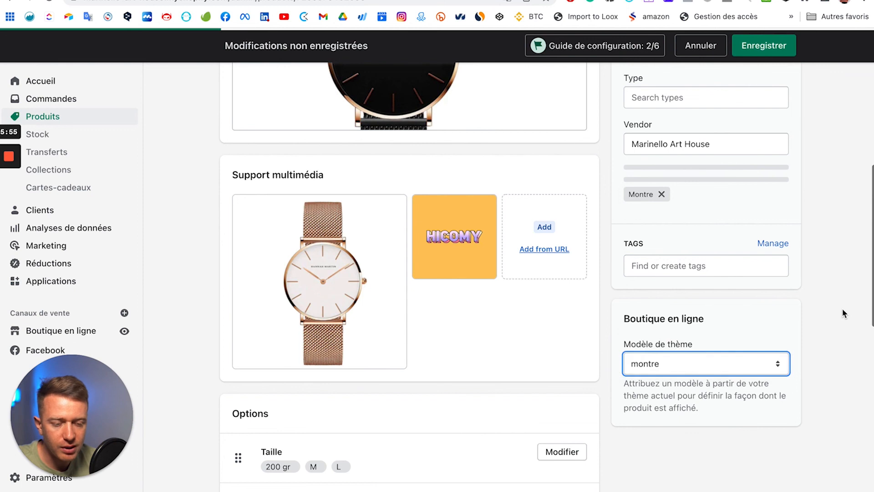
pyautogui.click(760, 49)
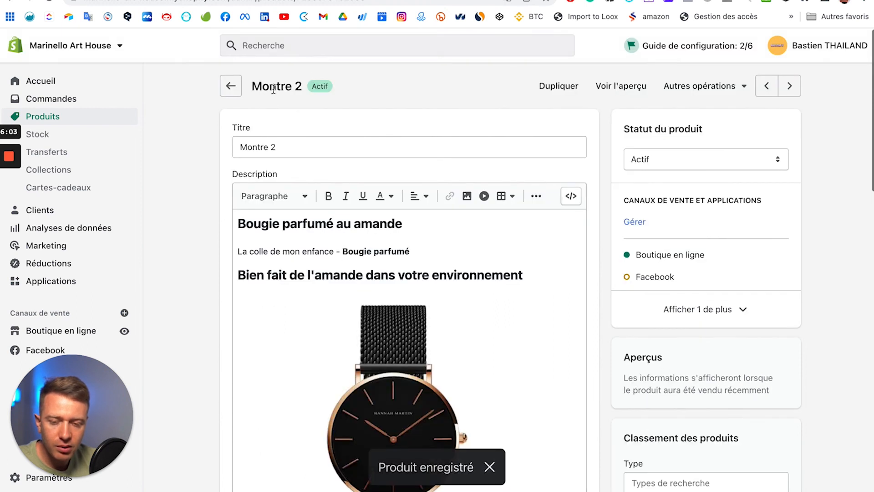
# Step: Go through Boutique en ligne to the Pages list to start a new page
pyautogui.scroll(-6, 637, 164)
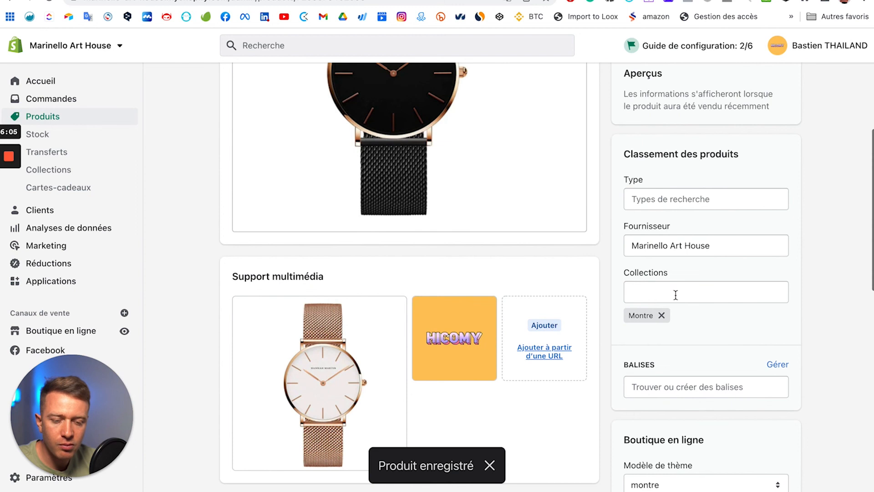
pyautogui.scroll(-3, 676, 295)
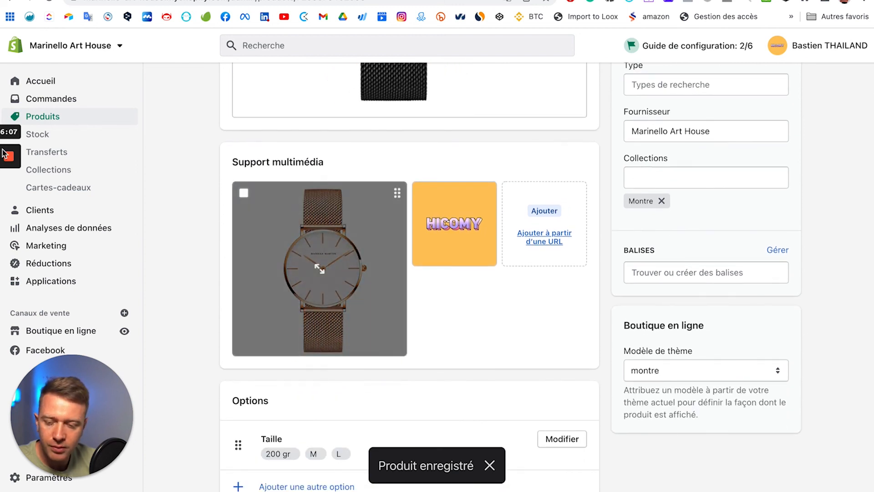
pyautogui.click(70, 334)
pyautogui.moveTo(71, 413); pyautogui.dragTo(246, 409)
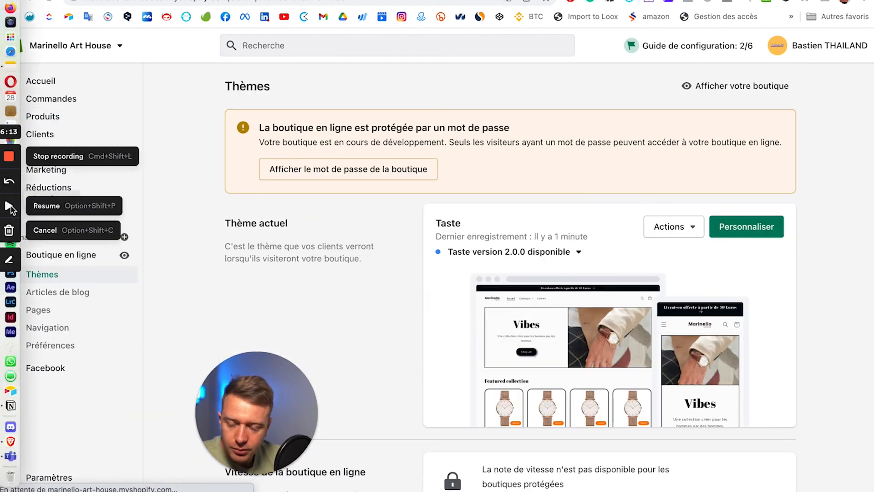
pyautogui.click(45, 316)
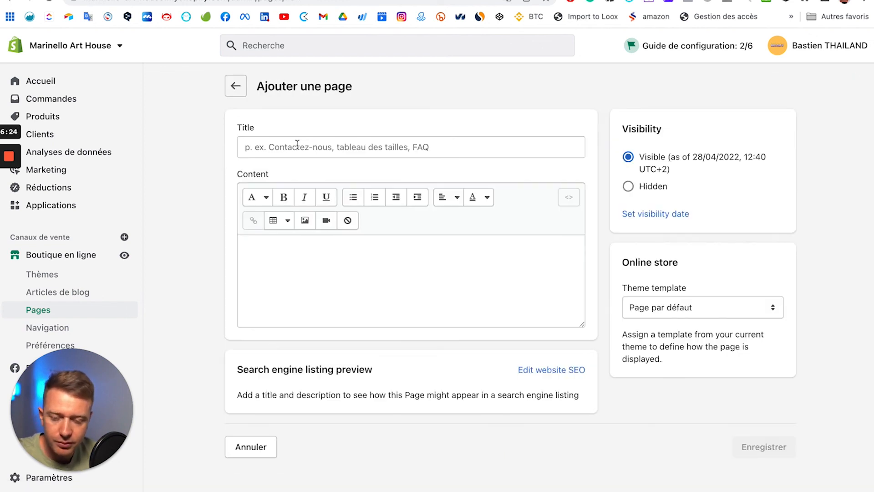
# Step: Create a page titled 'Faq' using the faq theme template and save it
pyautogui.click(296, 144)
pyautogui.write('Faq')
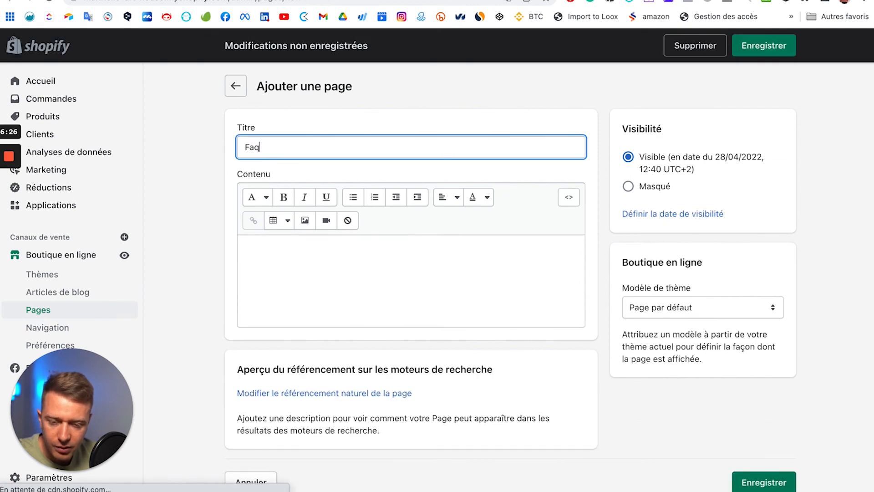
pyautogui.click(717, 313)
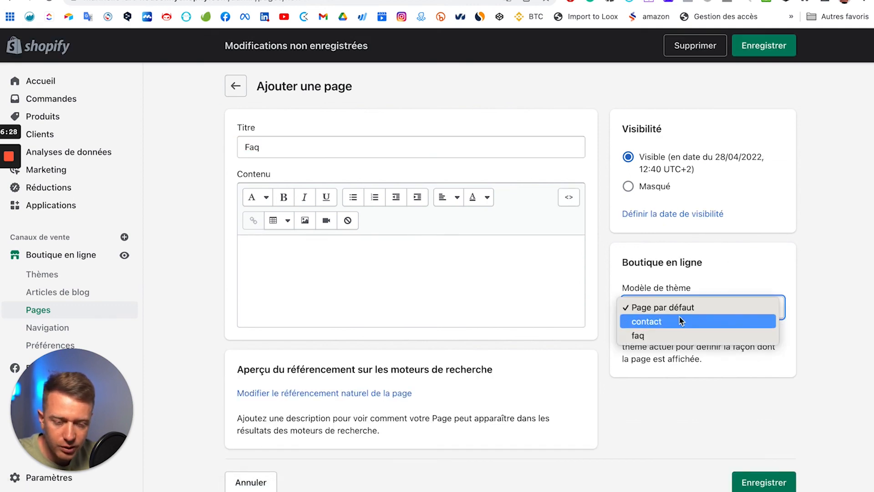
pyautogui.click(652, 335)
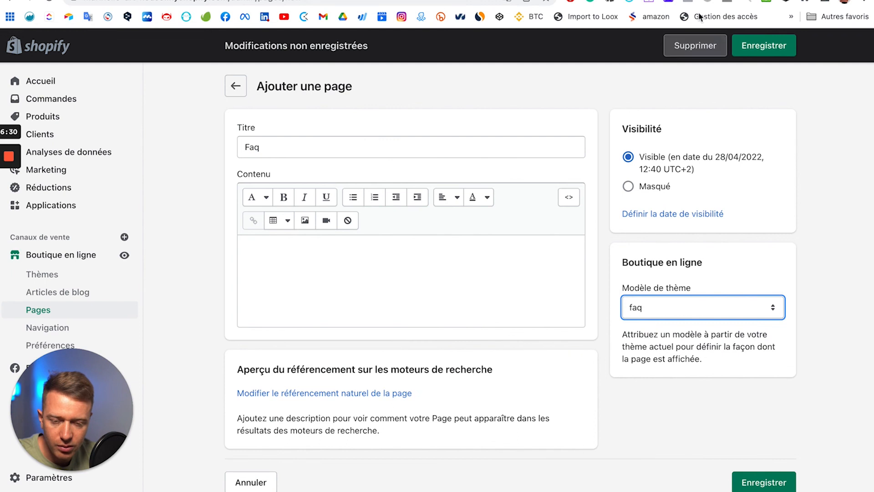
pyautogui.click(767, 44)
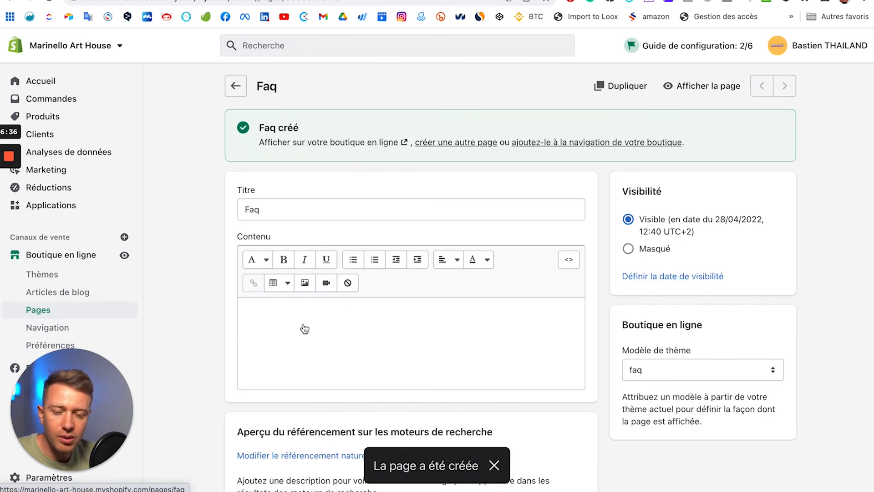
# Step: View the Faq page on the storefront, check its four collapsible rows, and return to admin
pyautogui.click(269, 328)
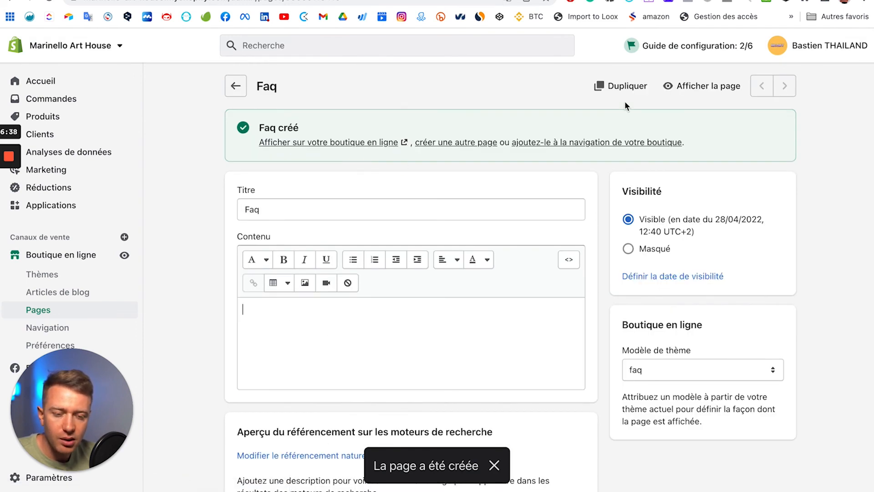
pyautogui.click(683, 91)
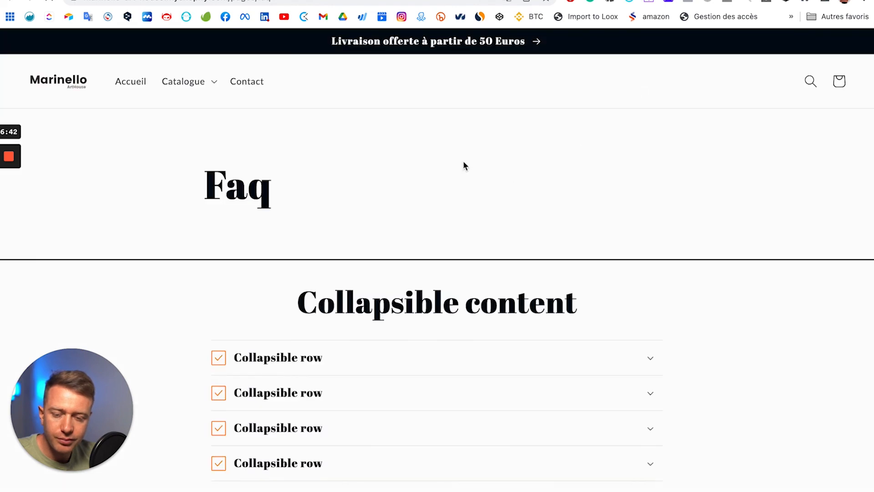
pyautogui.scroll(-3, 321, 231)
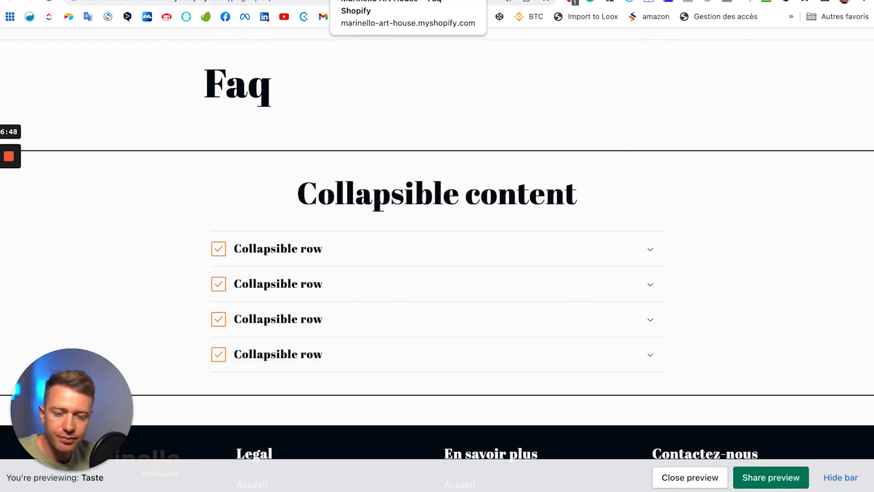
pyautogui.click(368, 0)
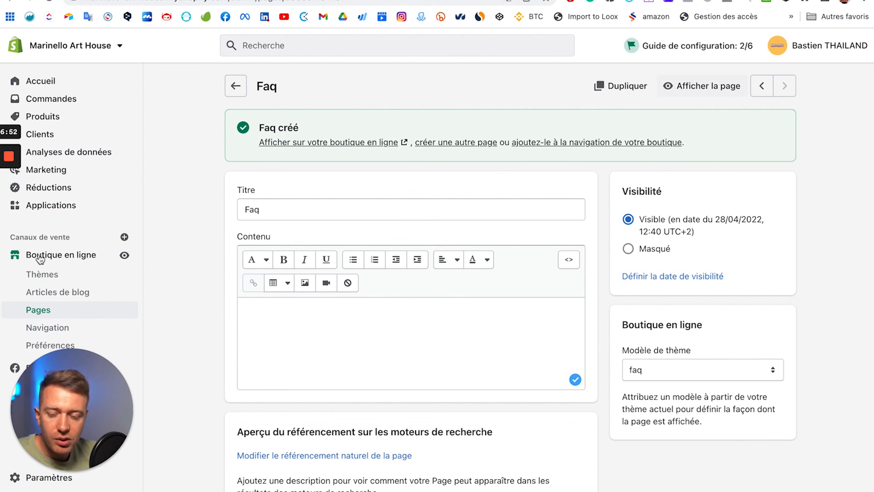
# Step: Open the live Taste theme in the editor and list its templates
pyautogui.click(56, 258)
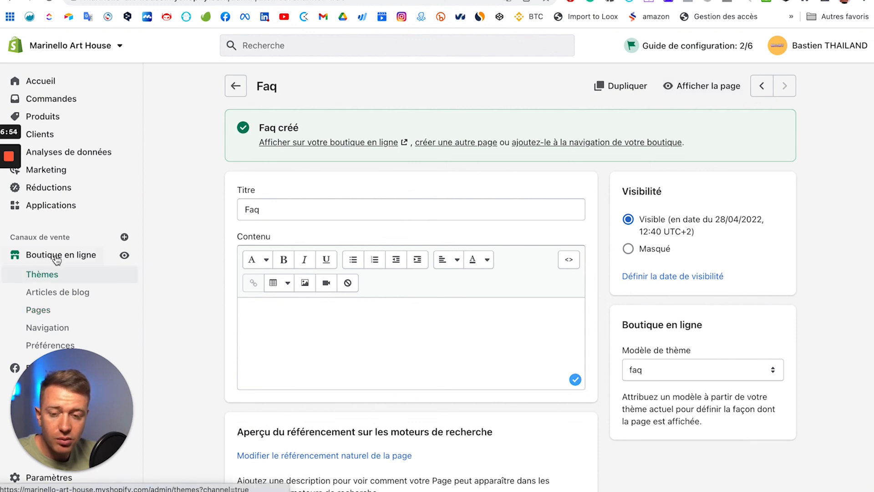
pyautogui.click(743, 231)
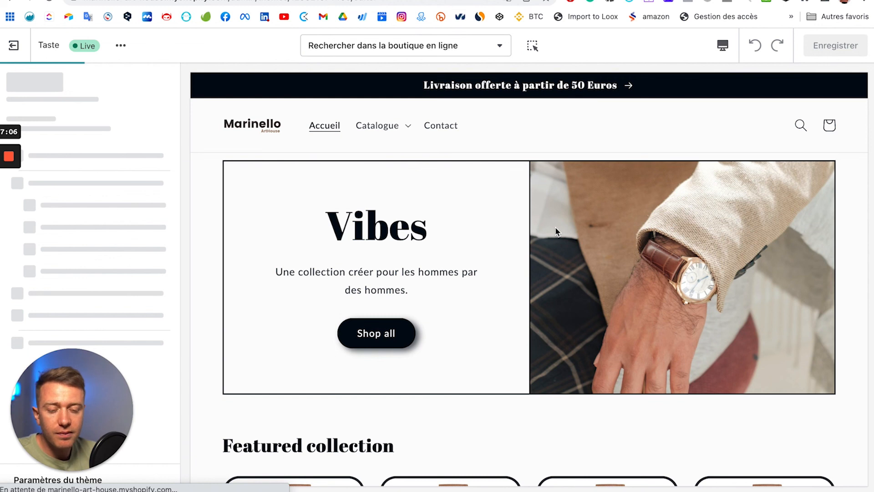
pyautogui.click(433, 48)
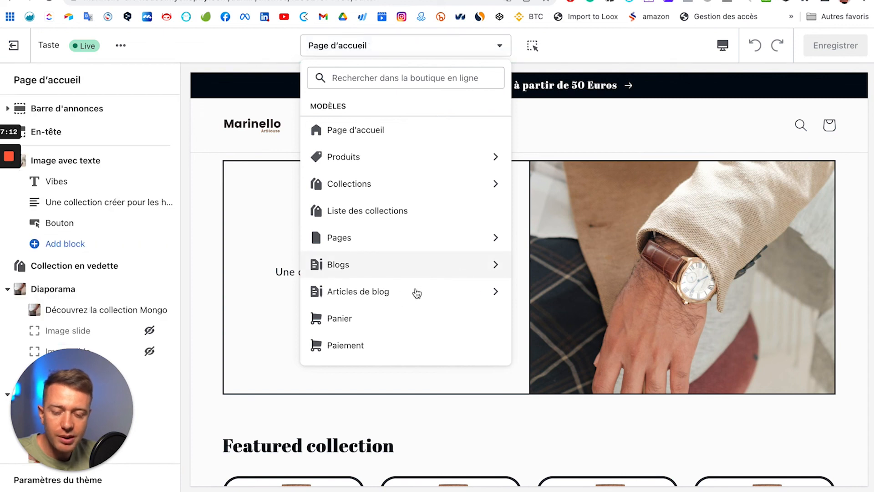
pyautogui.scroll(-1, 414, 293)
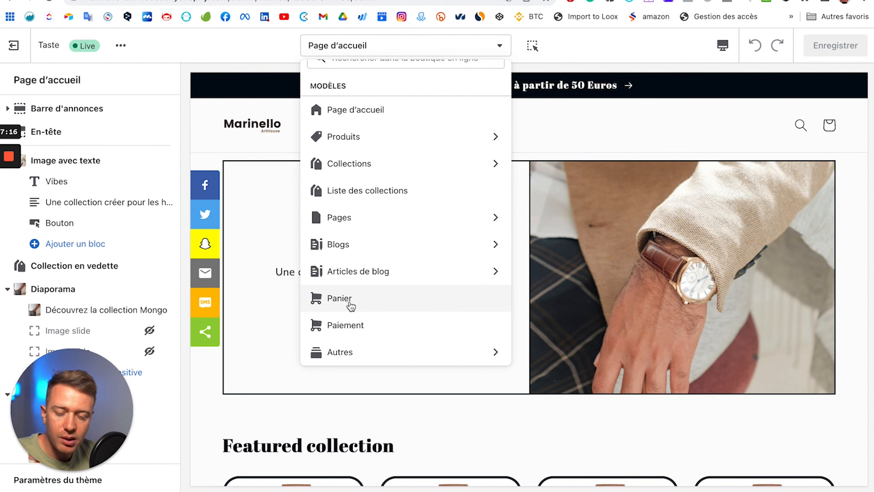
# Step: Preview the Panier cart template and browse addable sections without adding any
pyautogui.click(444, 296)
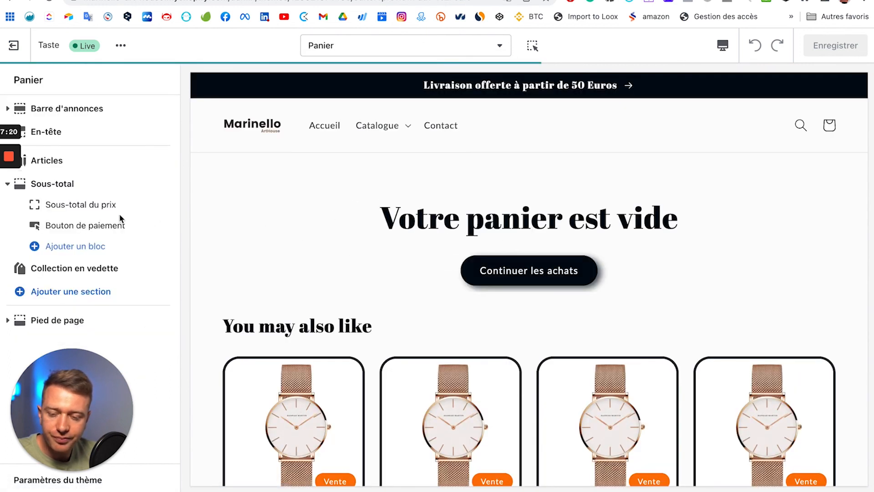
pyautogui.scroll(-4, 498, 347)
pyautogui.scroll(-1, 271, 360)
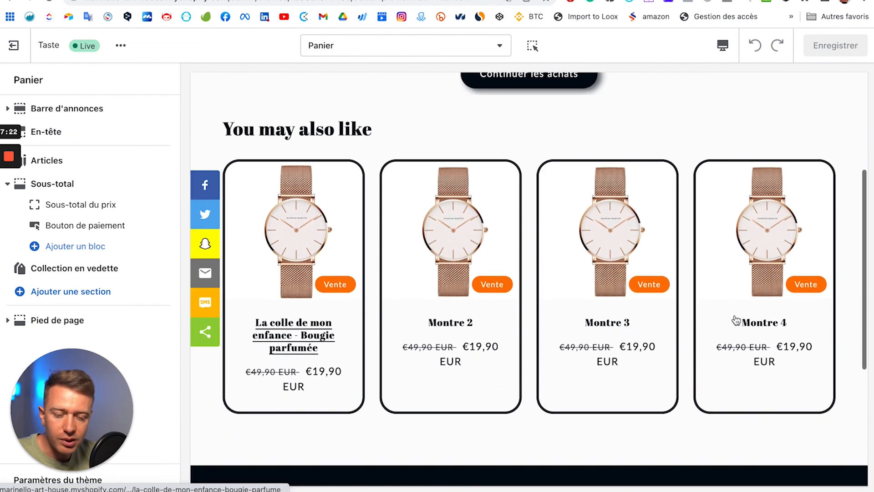
pyautogui.click(74, 290)
pyautogui.scroll(-3, 86, 160)
pyautogui.scroll(3, 82, 118)
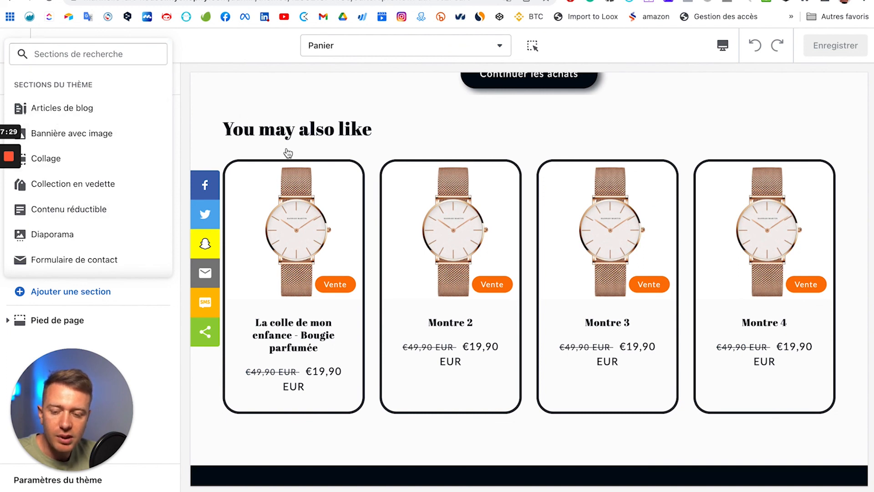
pyautogui.click(304, 116)
pyautogui.scroll(5, 307, 155)
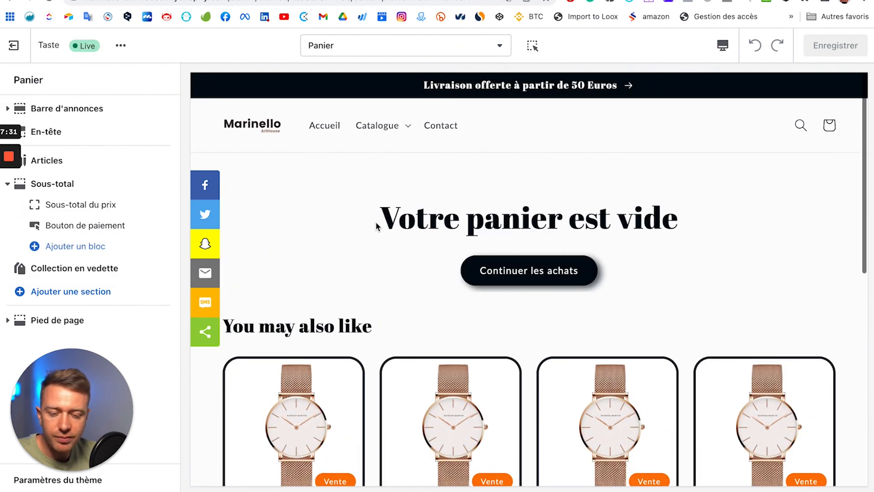